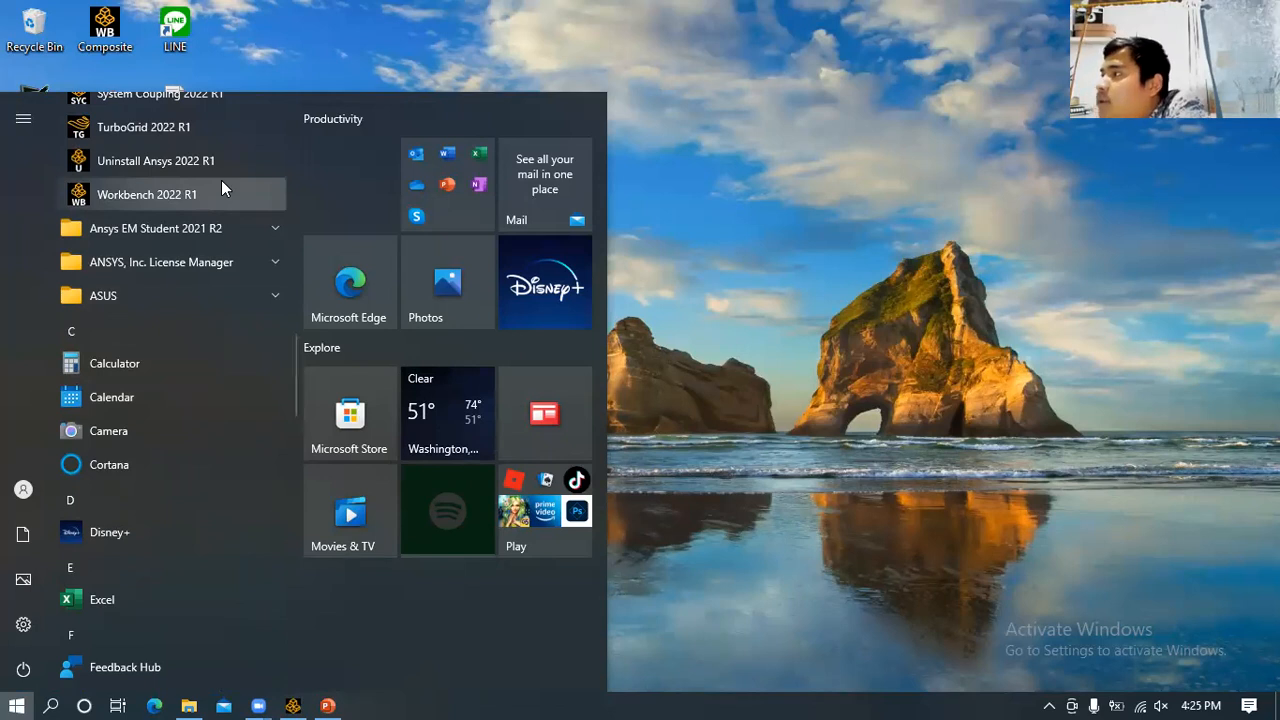
- Look up Workbench 2022 R1 among the installed Ansys 2022 R1 programs and switch to the running Workbench window
scroll(221, 180, "up", 10)
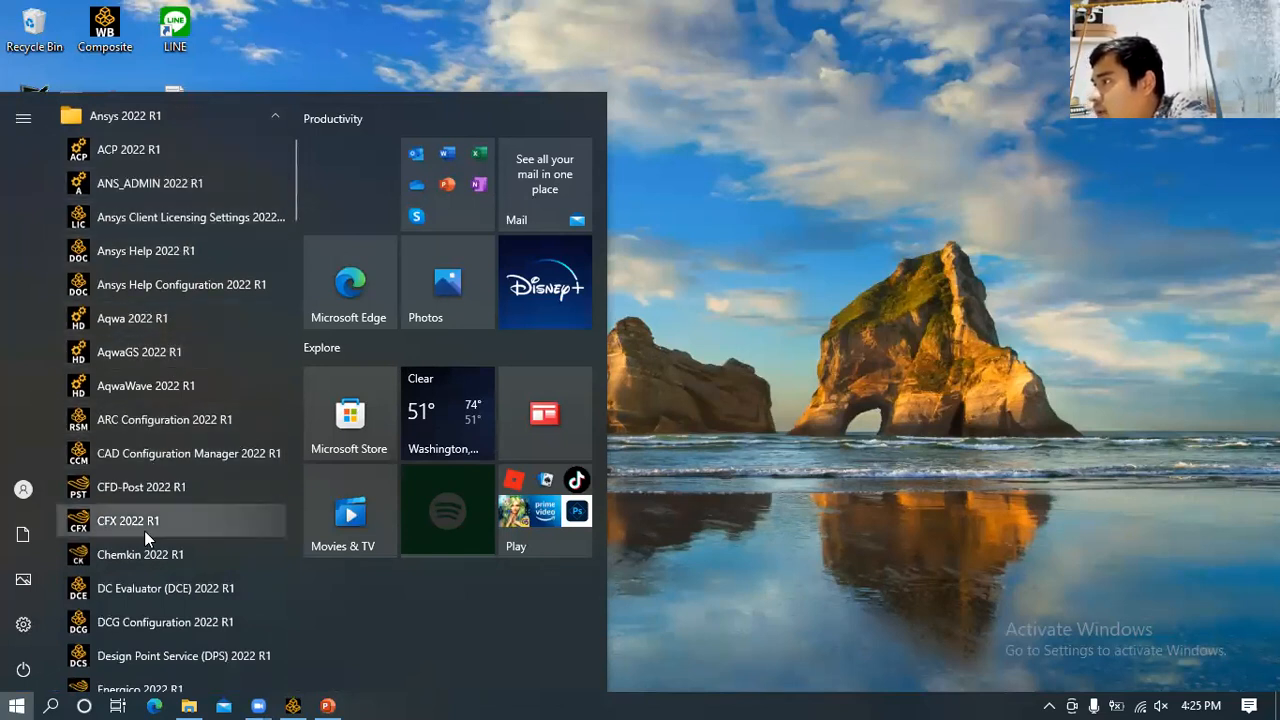
scroll(240, 257, "down", 10)
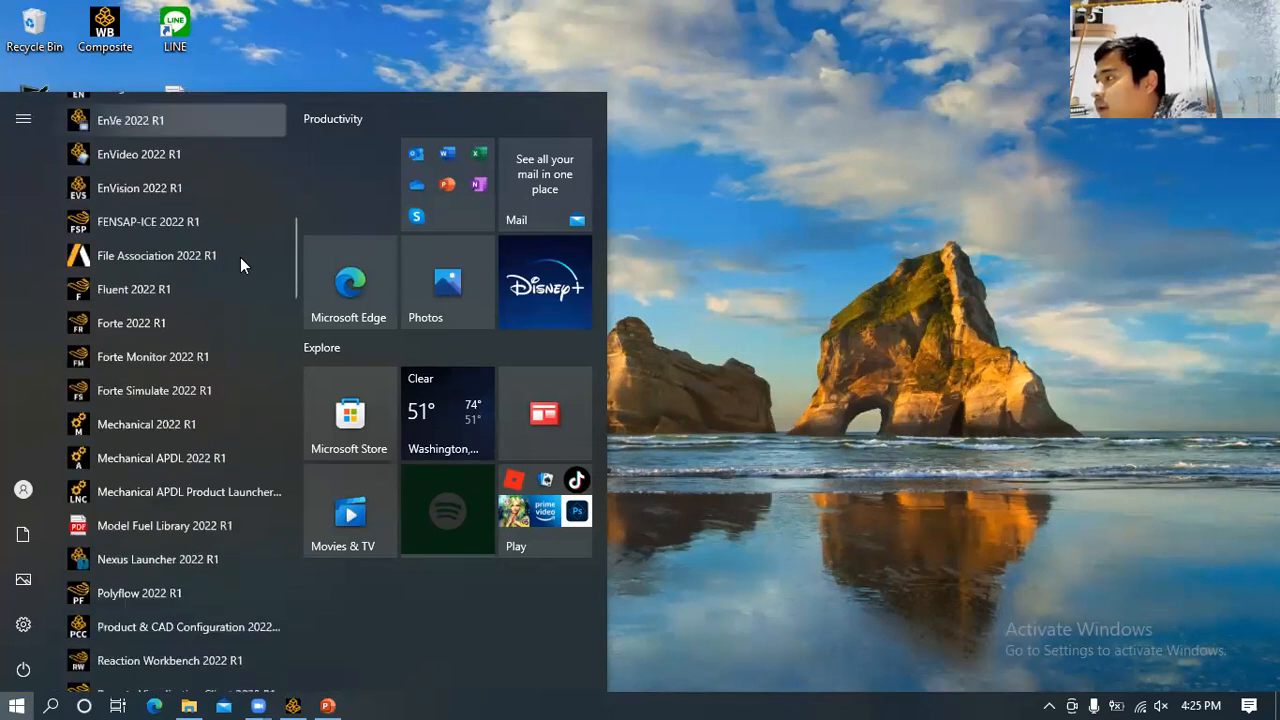
scroll(219, 338, "down", 3)
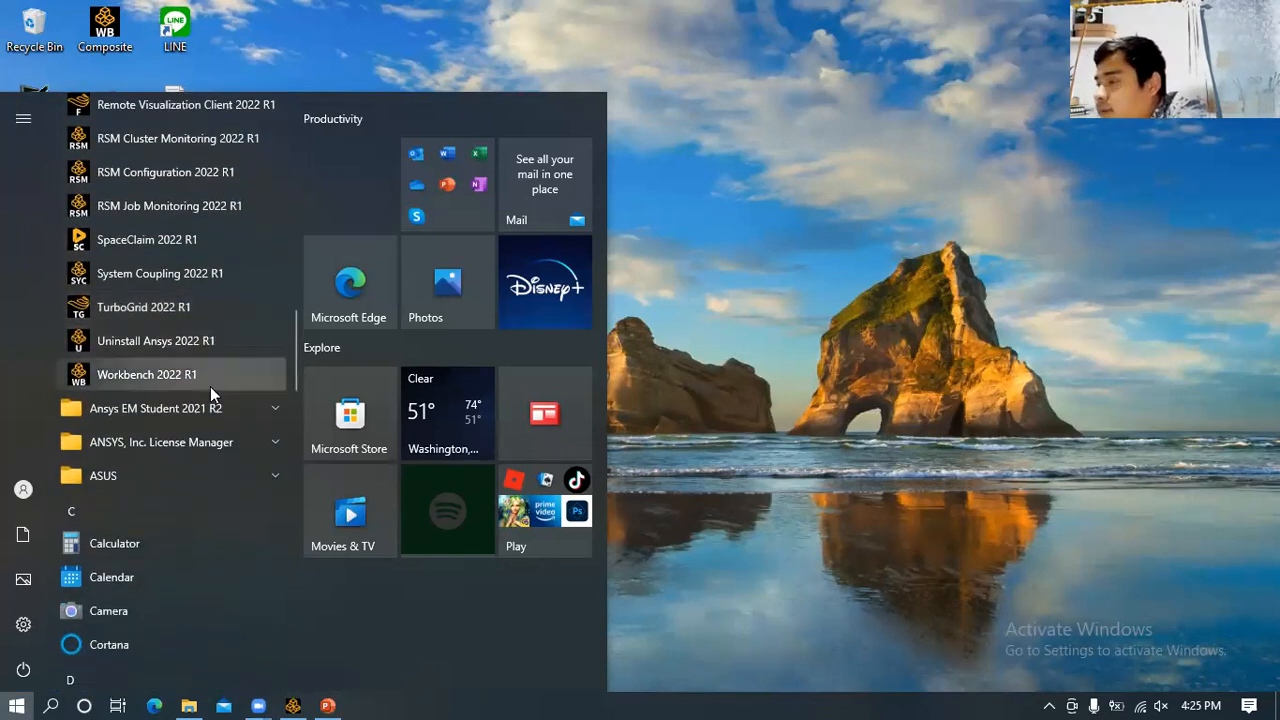
left_click(292, 705)
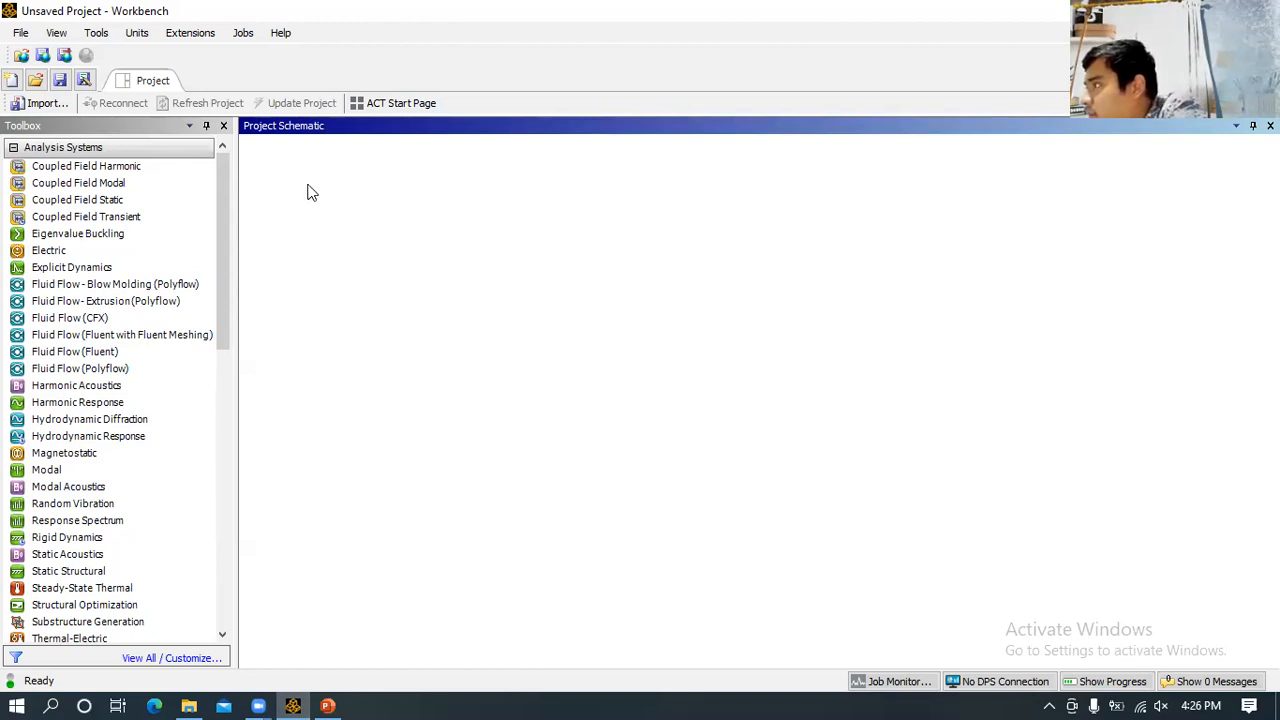
left_click_drag(412, 315, 686, 529)
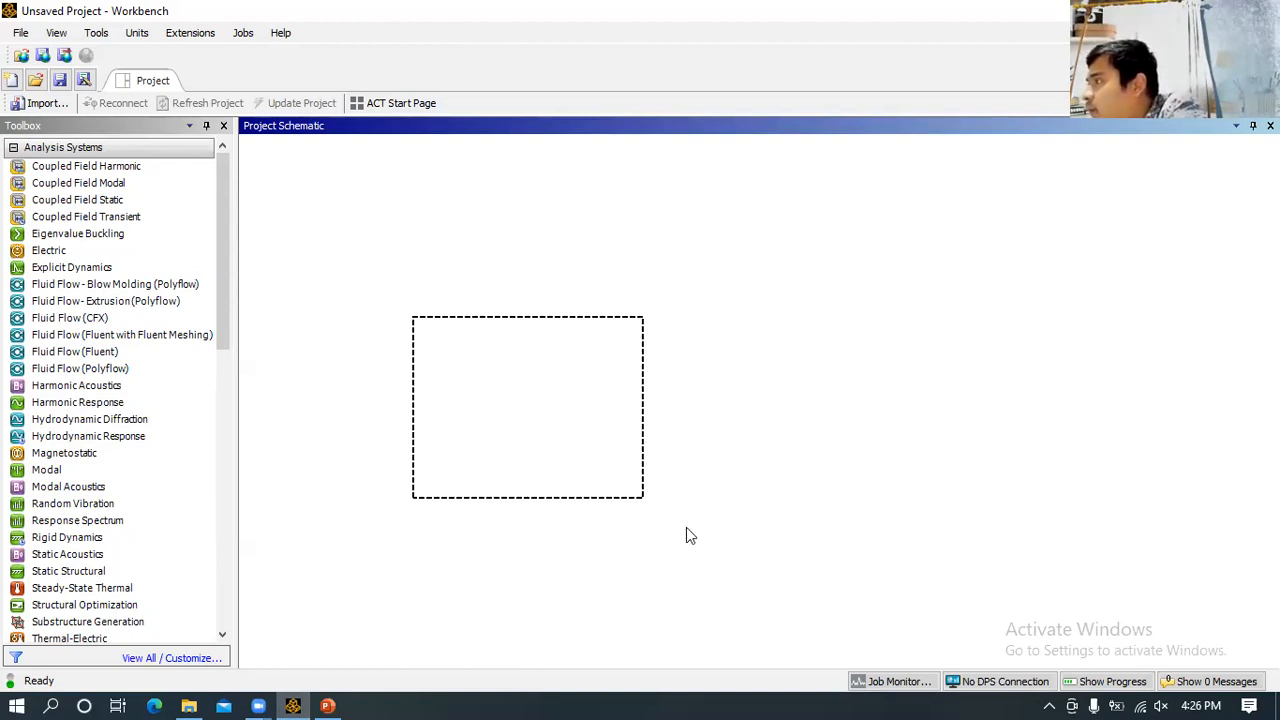
left_click_drag(508, 242, 936, 478)
left_click_drag(320, 157, 955, 606)
left_click_drag(313, 212, 702, 608)
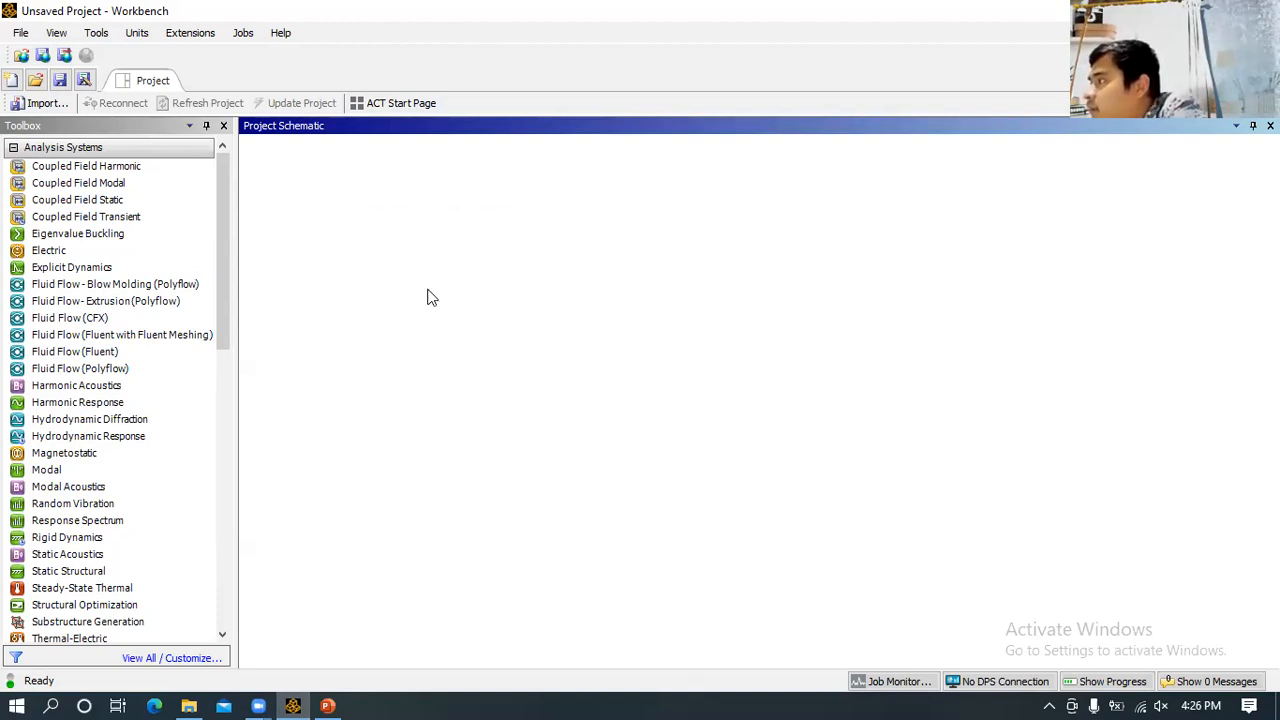
scroll(14, 504, "down", 9)
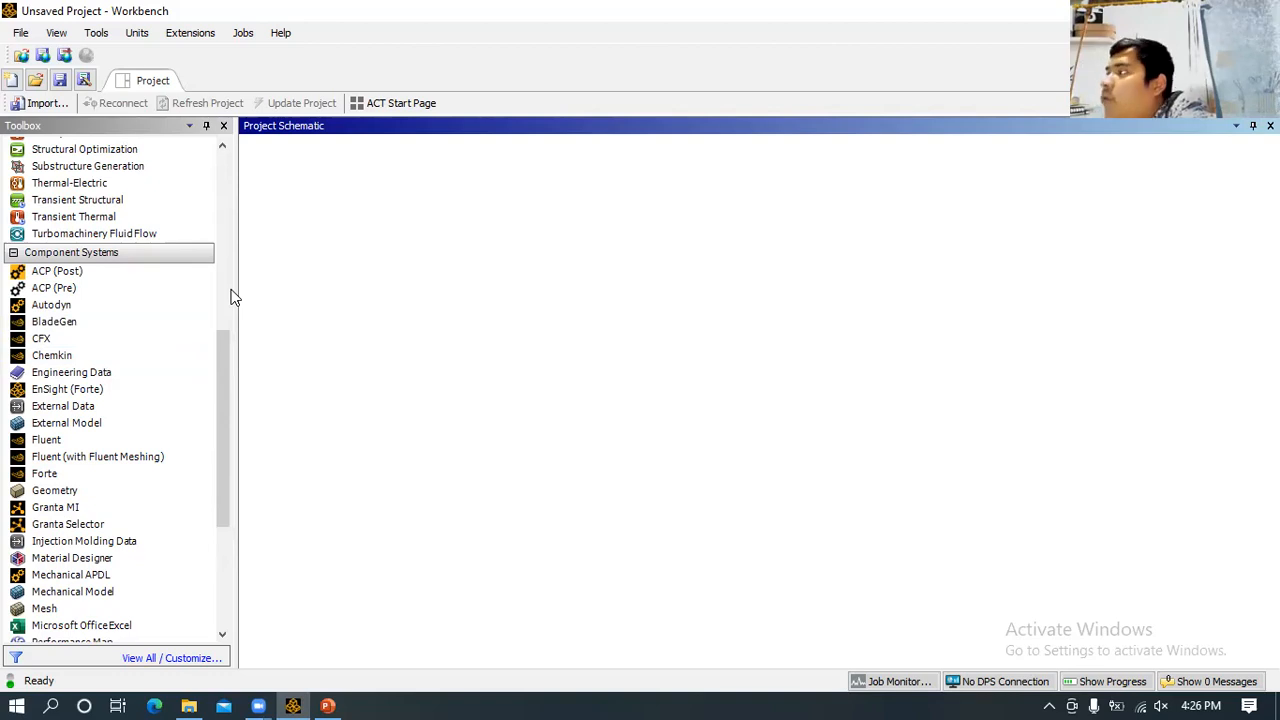
left_click_drag(305, 172, 843, 512)
left_click_drag(411, 209, 917, 534)
left_click_drag(273, 142, 908, 591)
left_click_drag(251, 163, 957, 640)
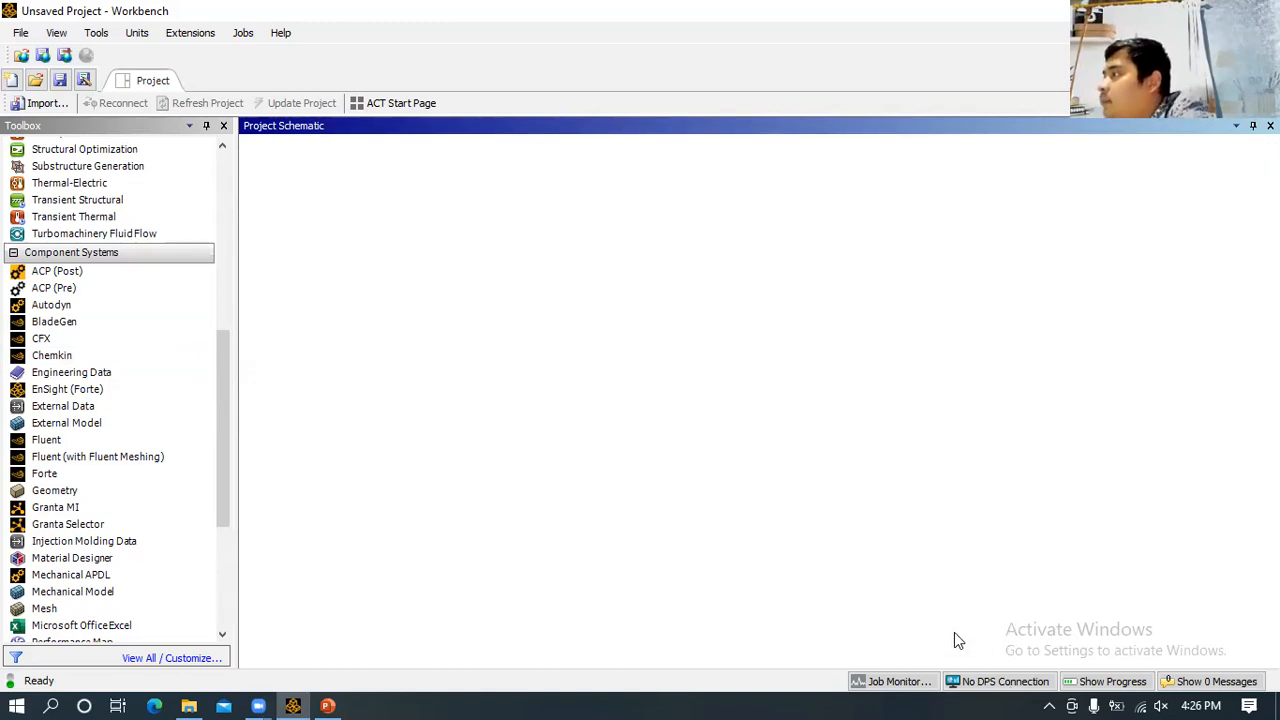
- Look through the list of Ansys 2022 R1 programs installed on the computer
left_click(12, 700)
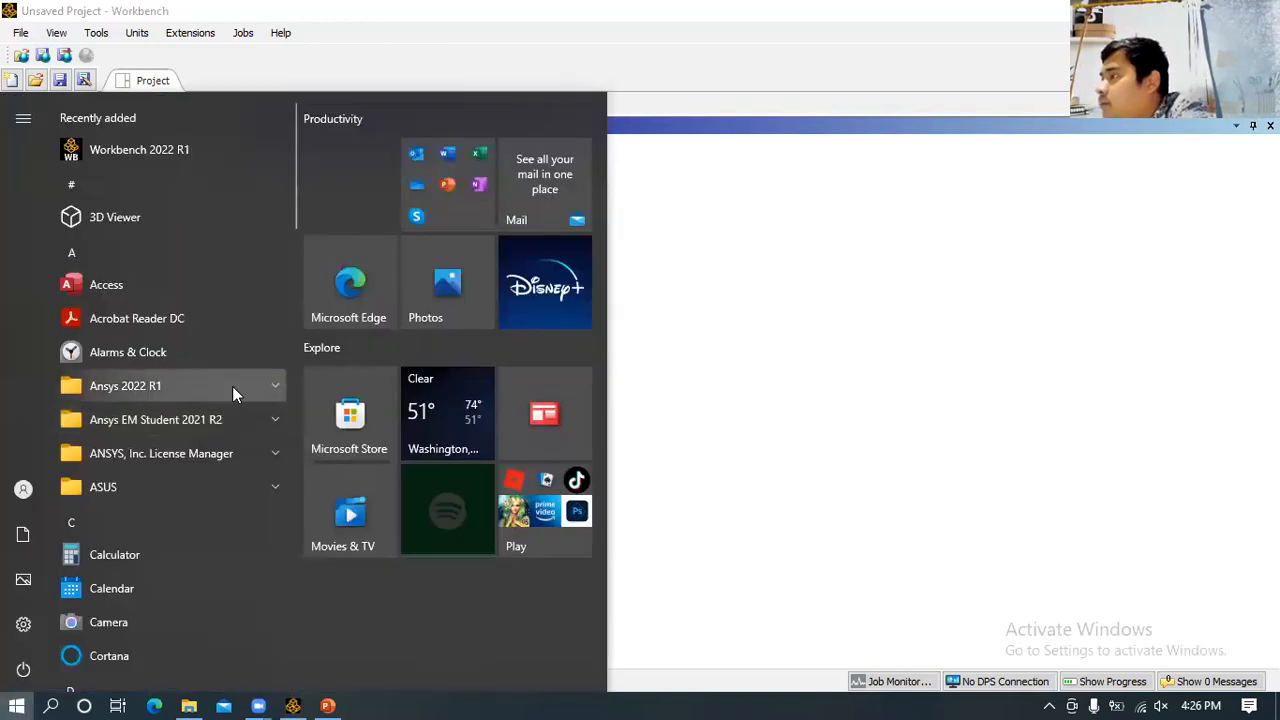
left_click(232, 386)
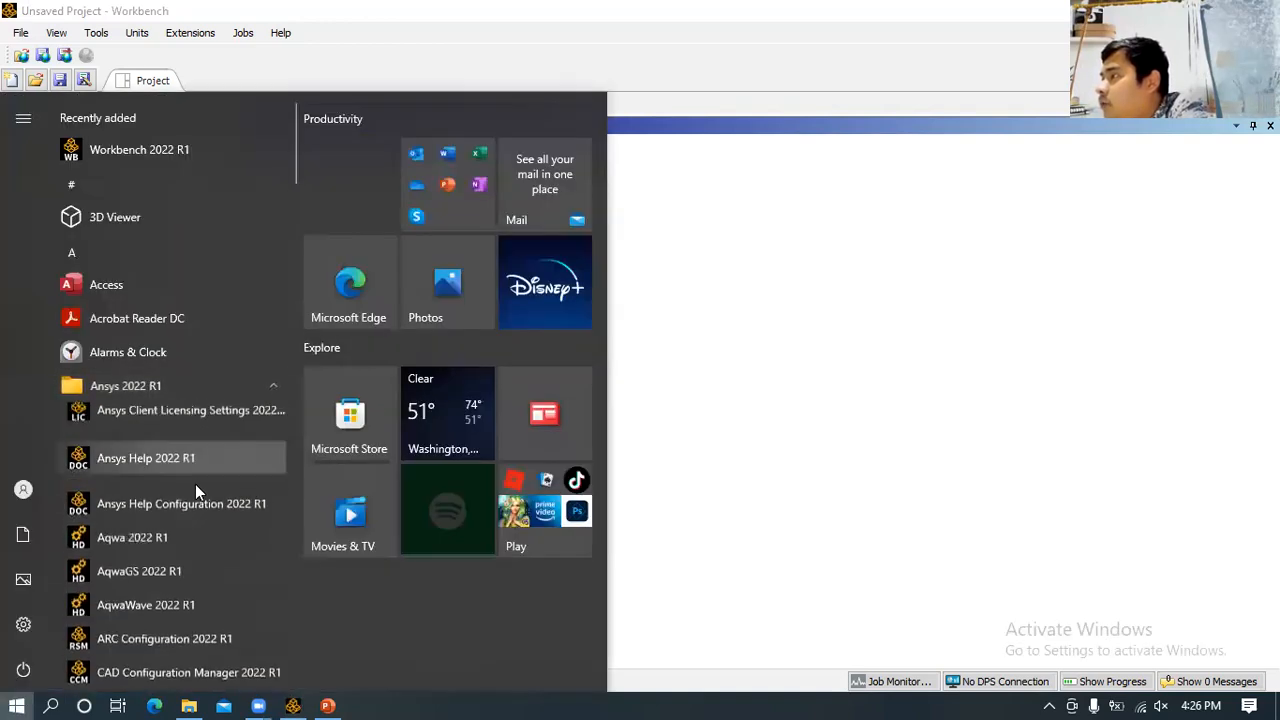
scroll(195, 484, "down", 4)
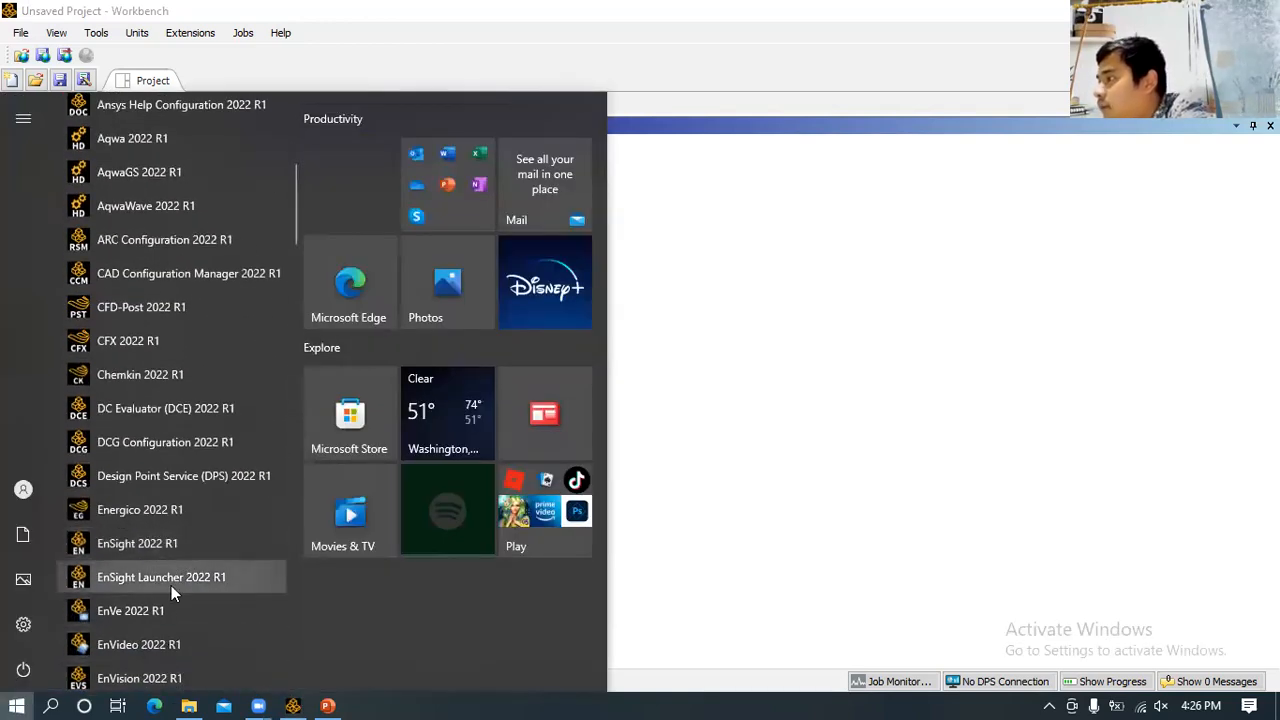
scroll(232, 603, "down", 4)
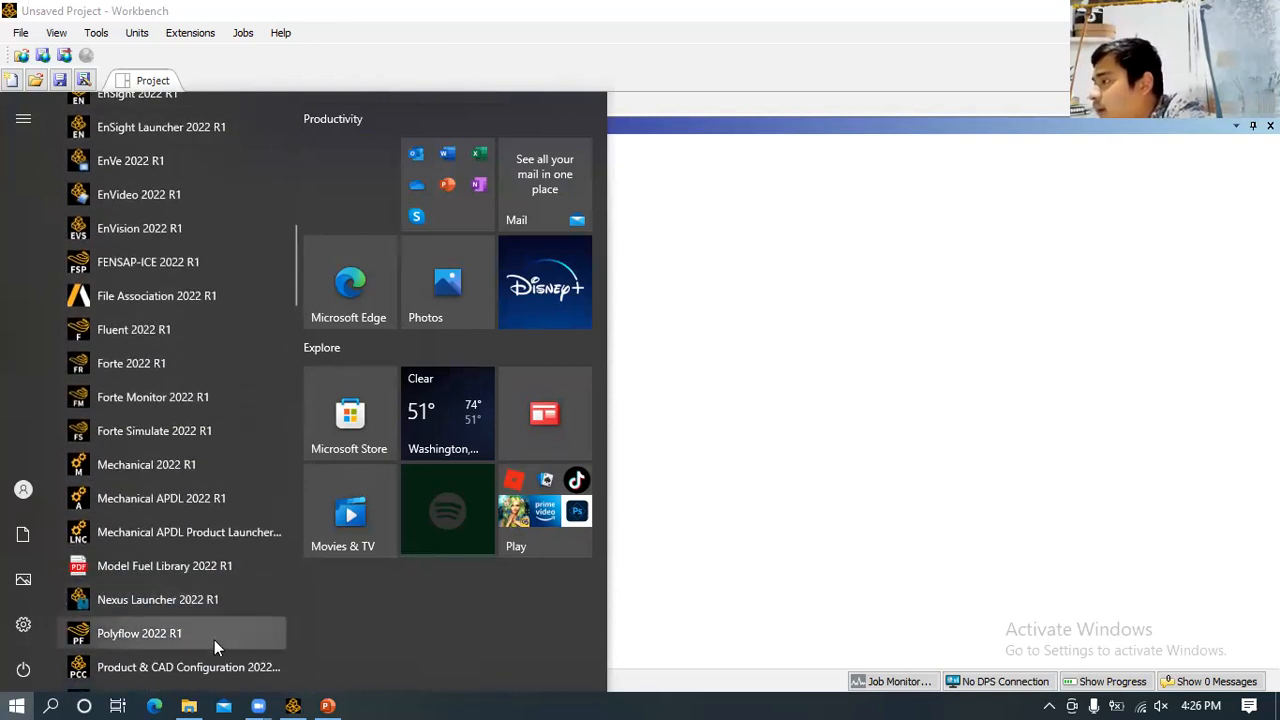
scroll(218, 636, "down", 1)
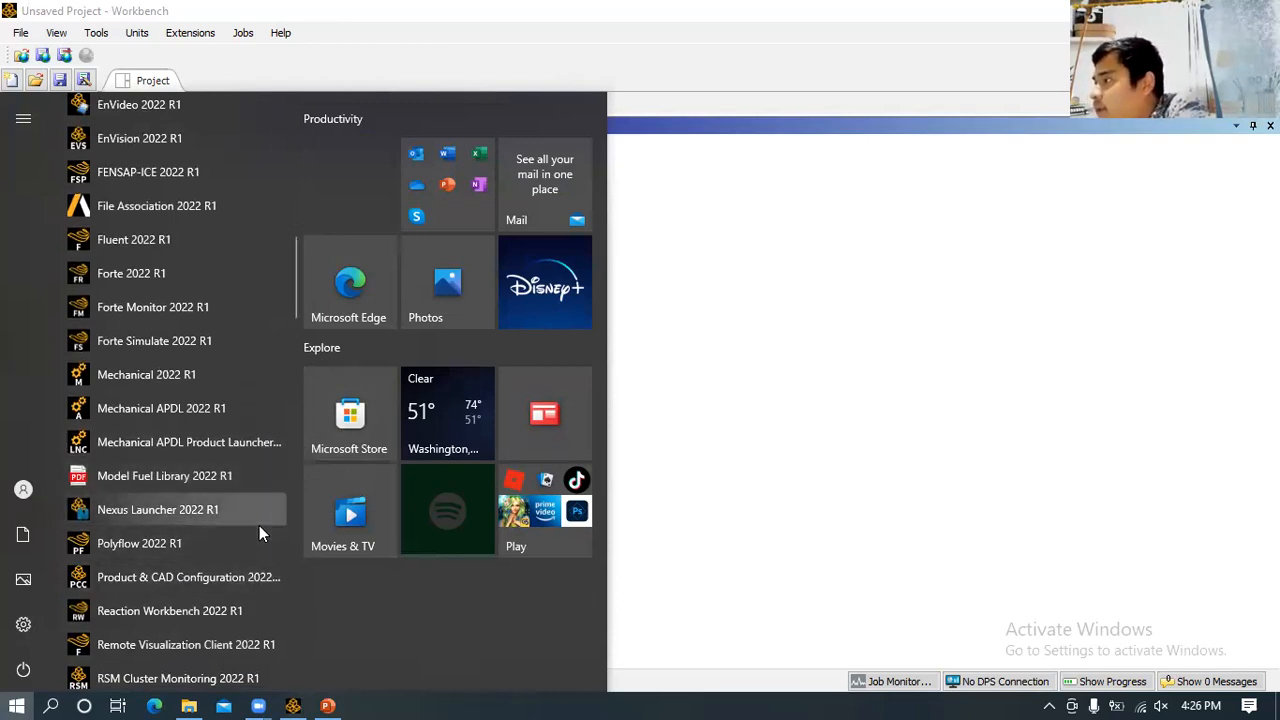
scroll(234, 562, "down", 3)
scroll(219, 440, "up", 1)
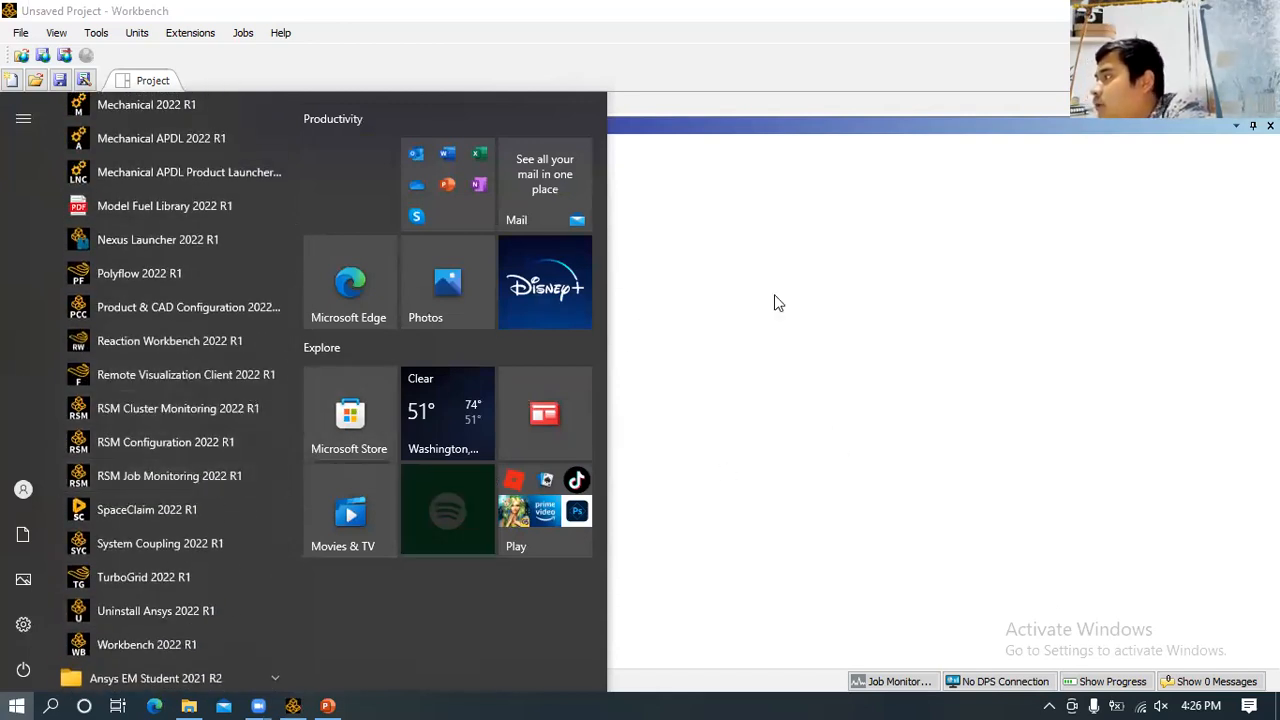
left_click(751, 331)
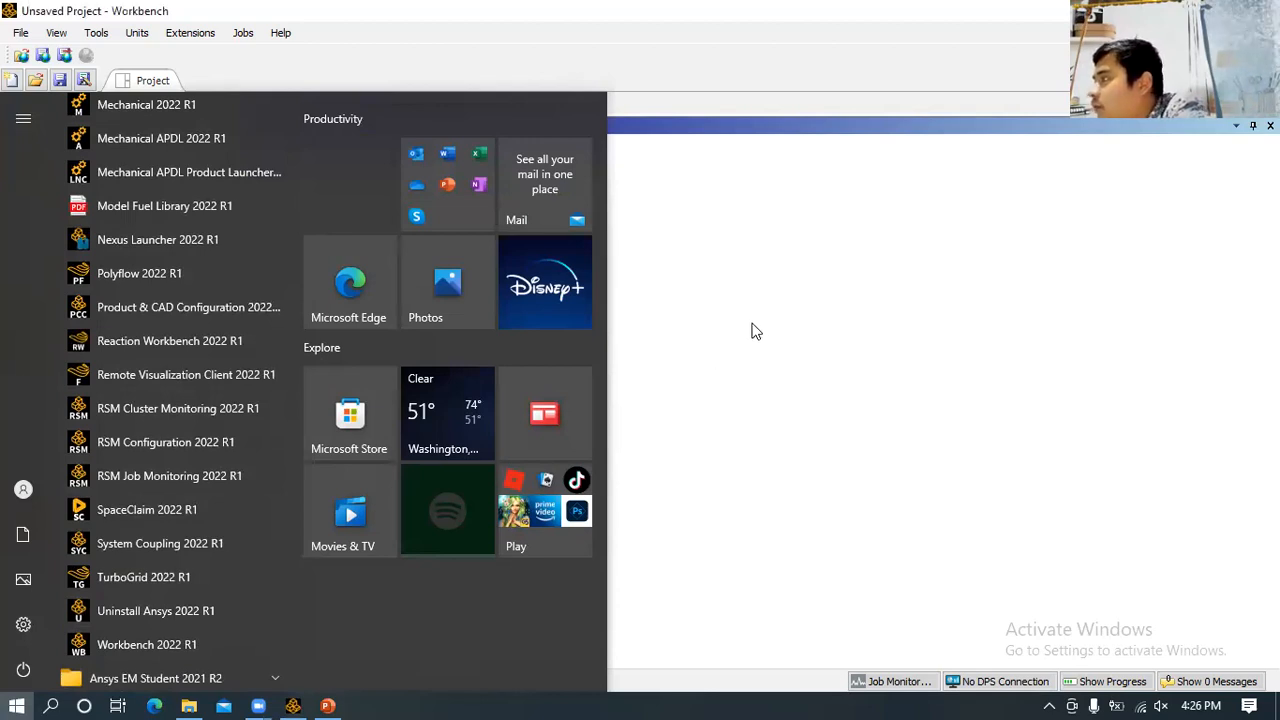
left_click(12, 705)
left_click(14, 705)
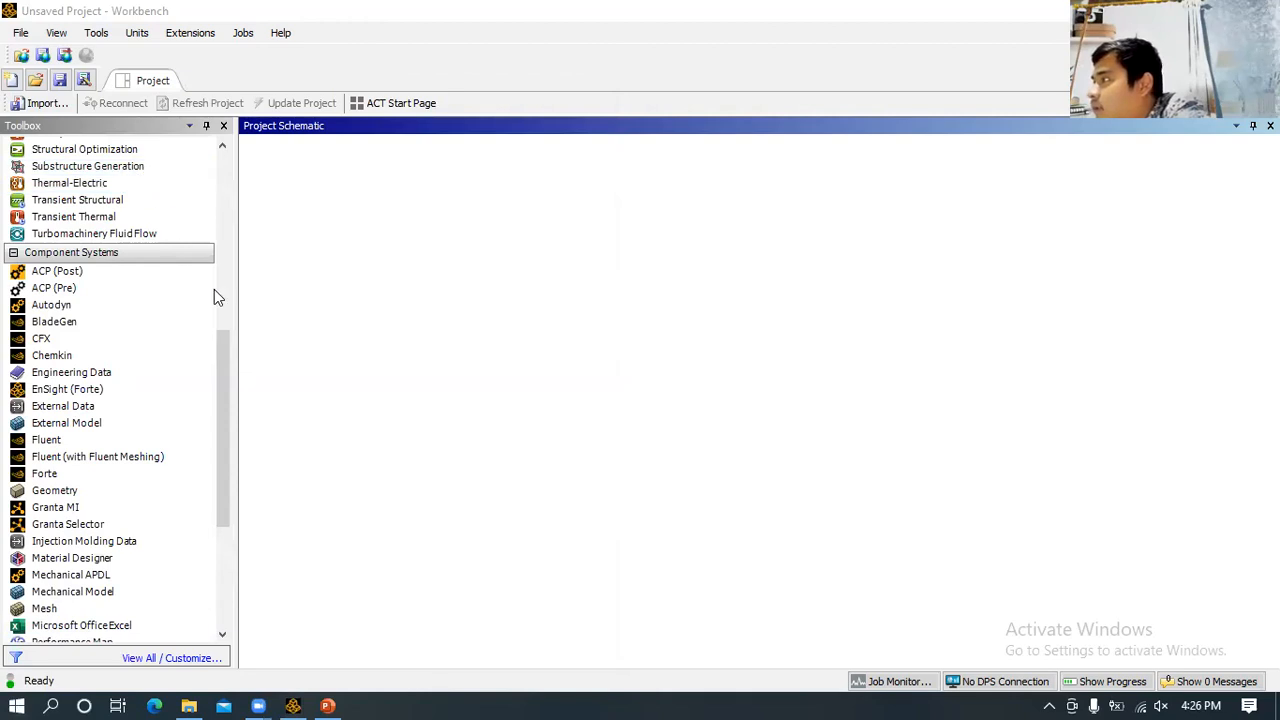
- Add a standalone Geometry component system to the empty project schematic
scroll(214, 289, "up", 9)
scroll(217, 292, "down", 5)
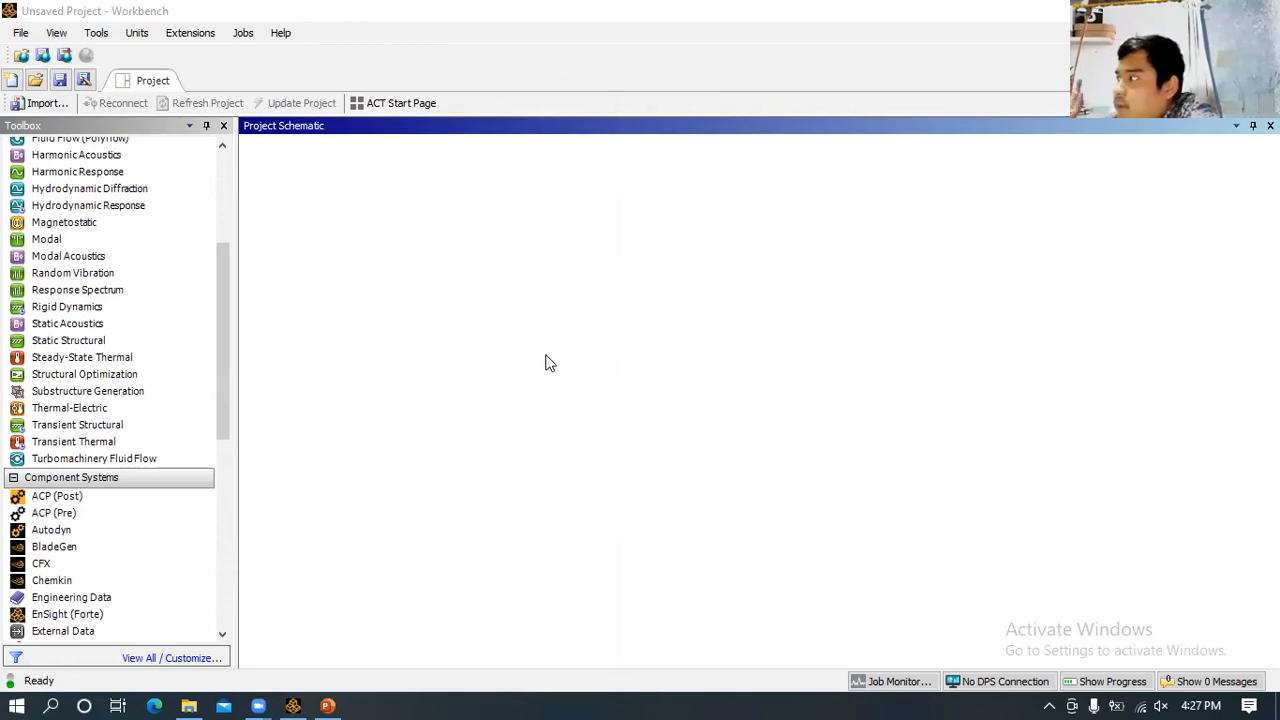
scroll(200, 551, "down", 4)
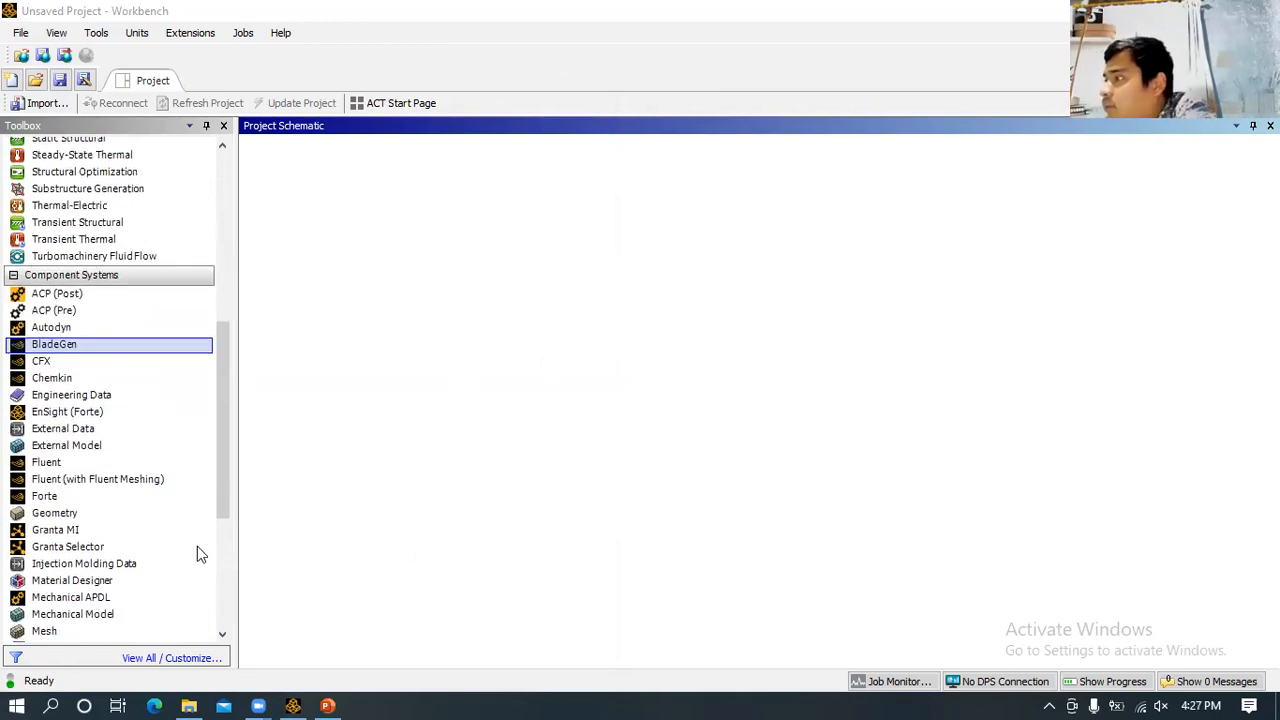
left_click(113, 515)
left_click_drag(113, 515, 343, 256)
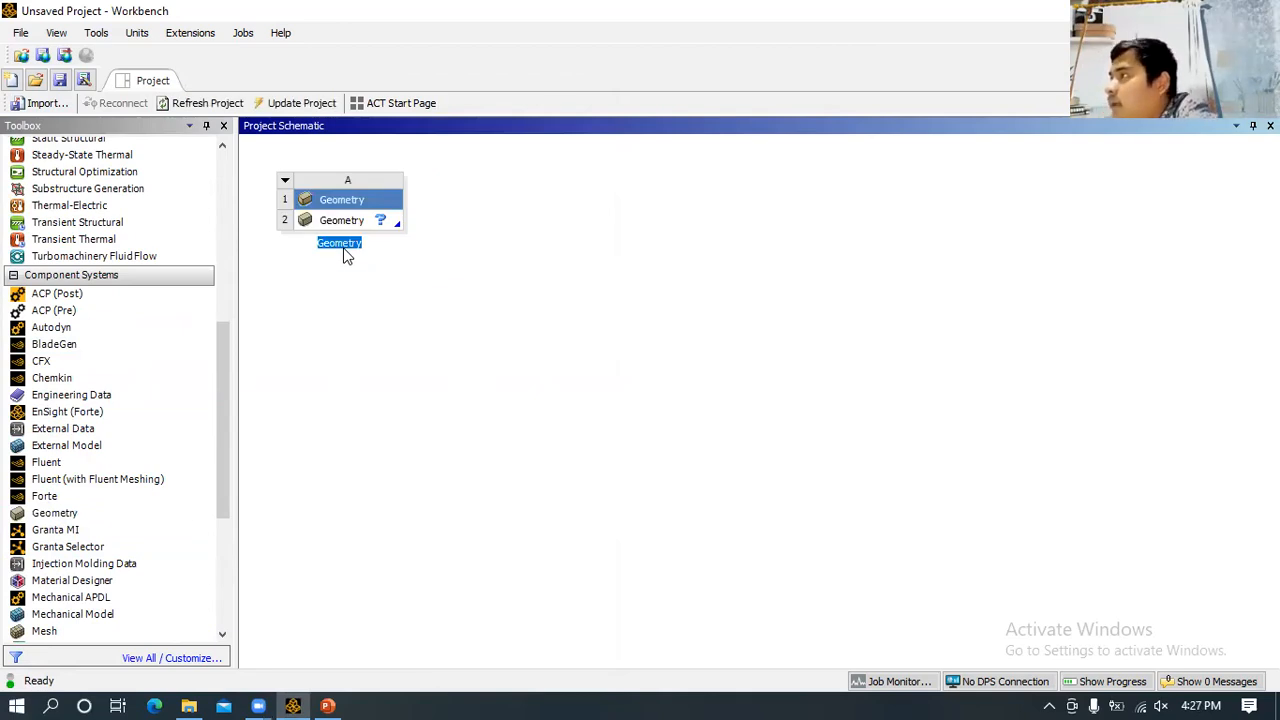
left_click(4, 699)
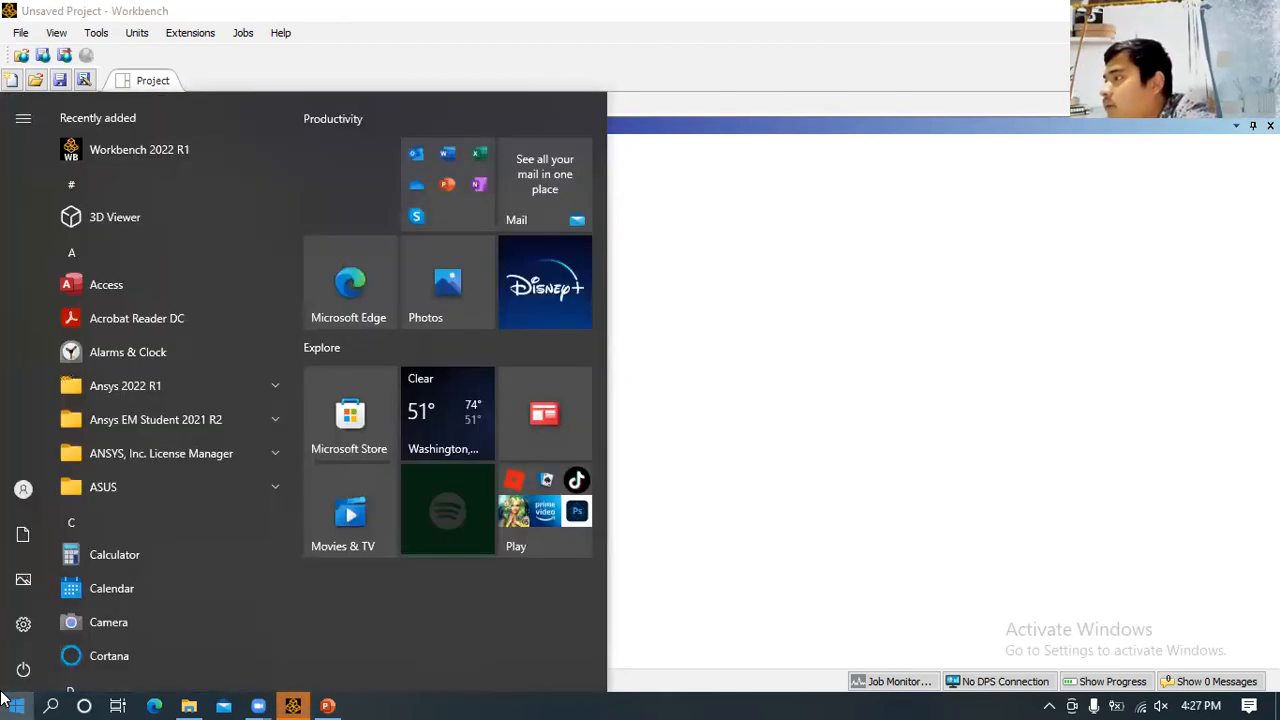
left_click(208, 388)
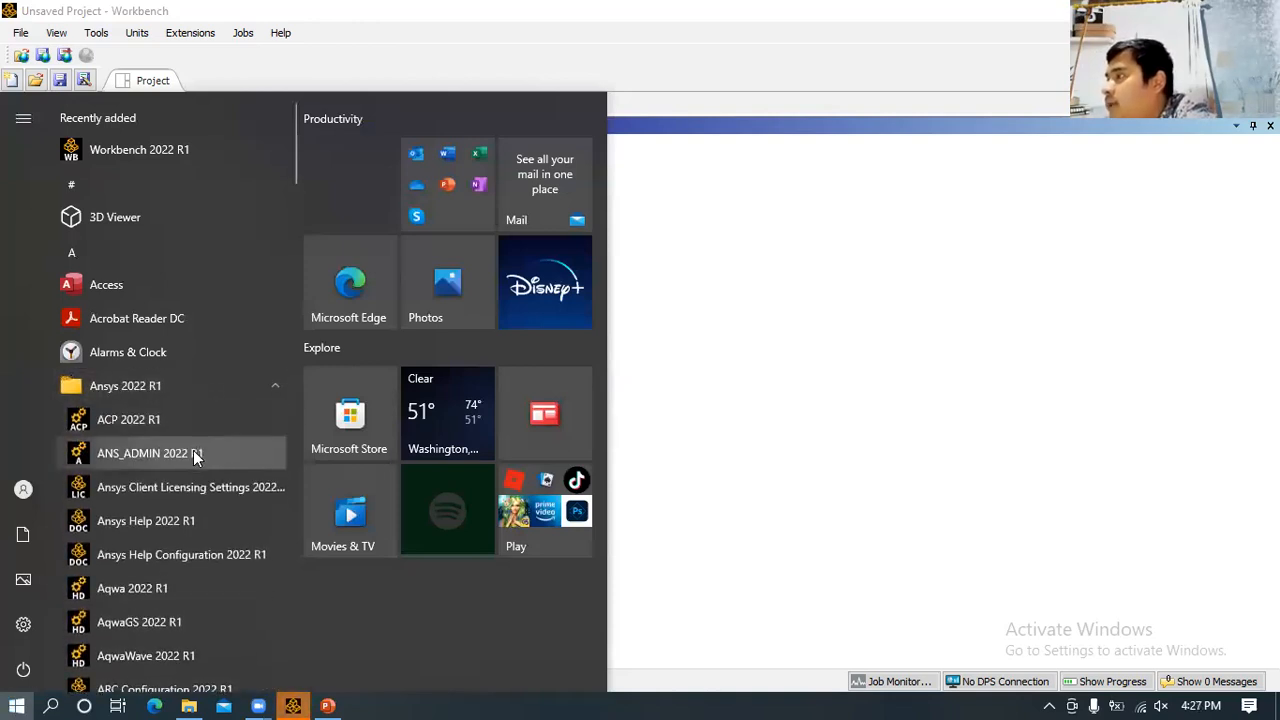
scroll(201, 529, "down", 12)
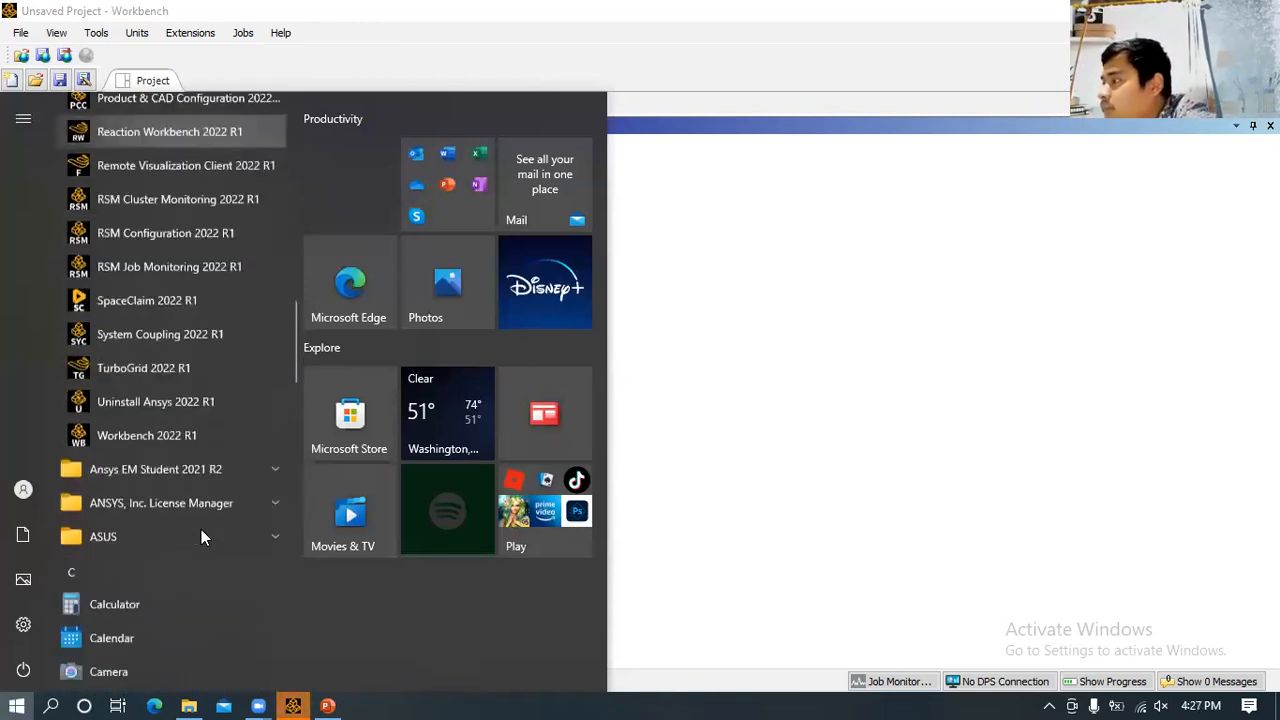
scroll(201, 529, "down", 1)
left_click(836, 396)
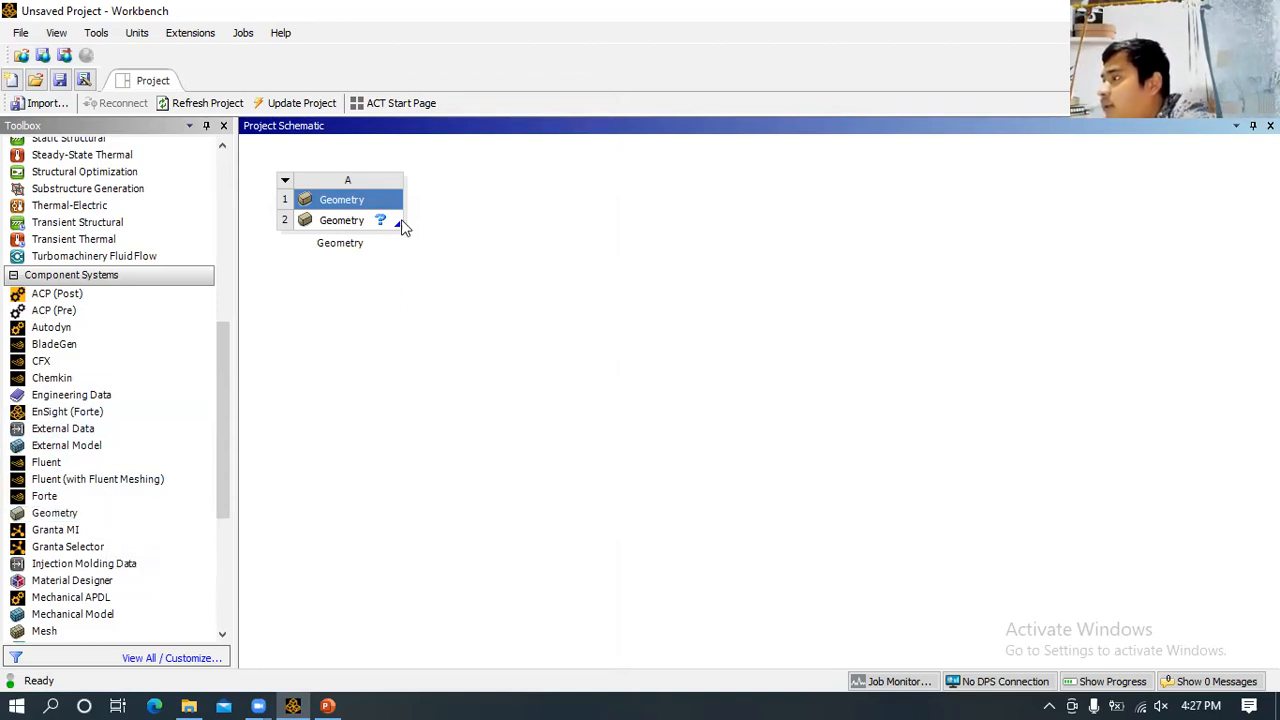
- Add an ACP (Pre) component system to the project schematic beside the Geometry system, without linking the two
scroll(174, 337, "up", 8)
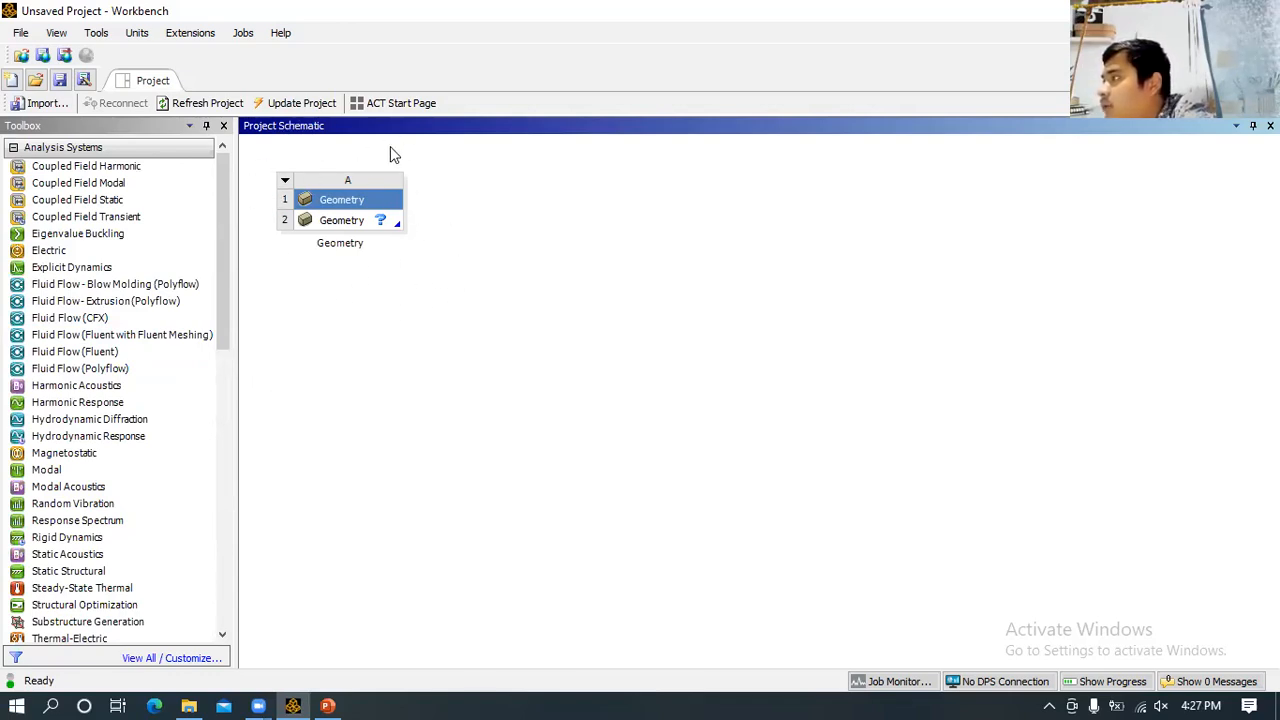
scroll(157, 471, "down", 4)
scroll(110, 390, "up", 4)
scroll(115, 400, "down", 5)
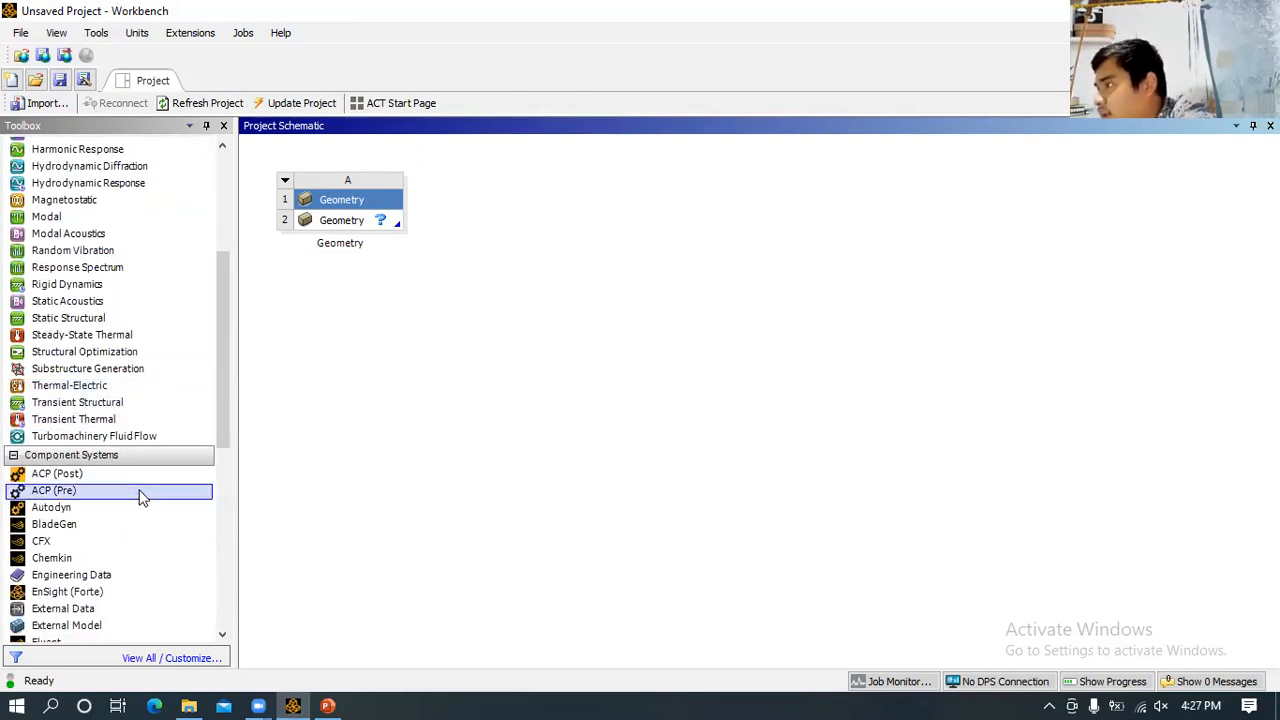
left_click_drag(140, 497, 567, 242)
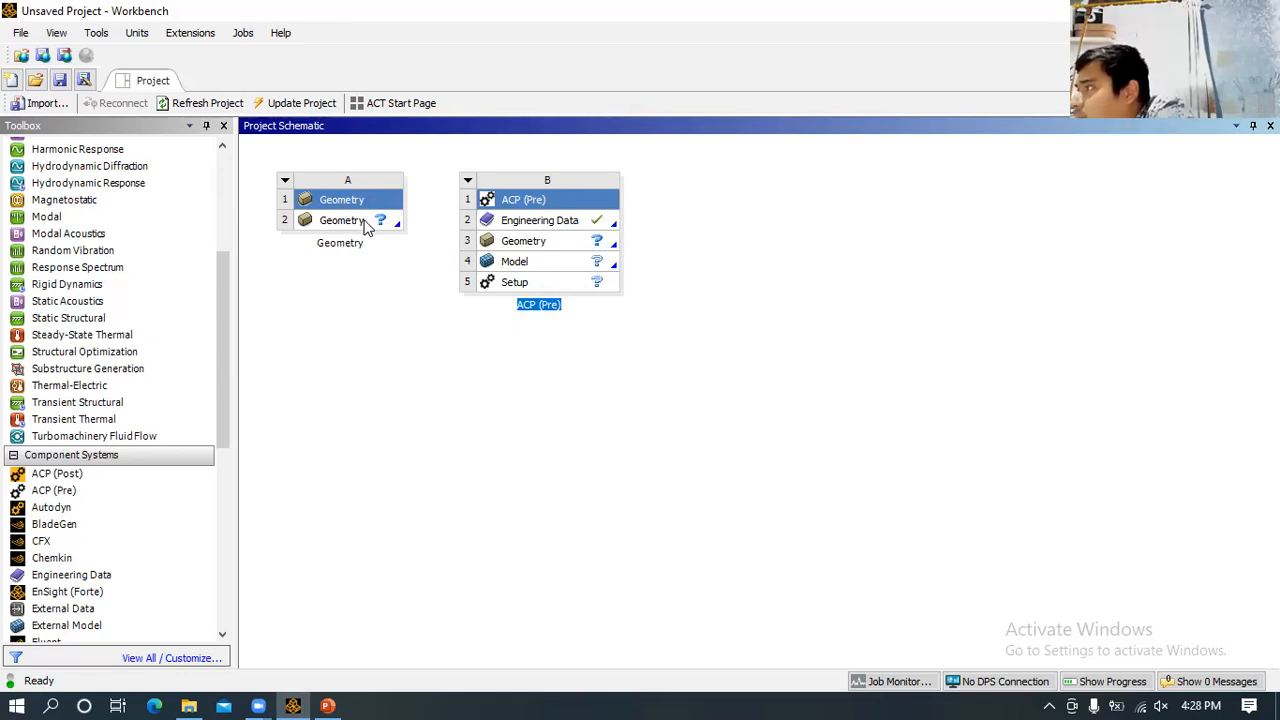
- Open the Geometry cell of standalone system A for editing in SpaceClaim
left_click(365, 227)
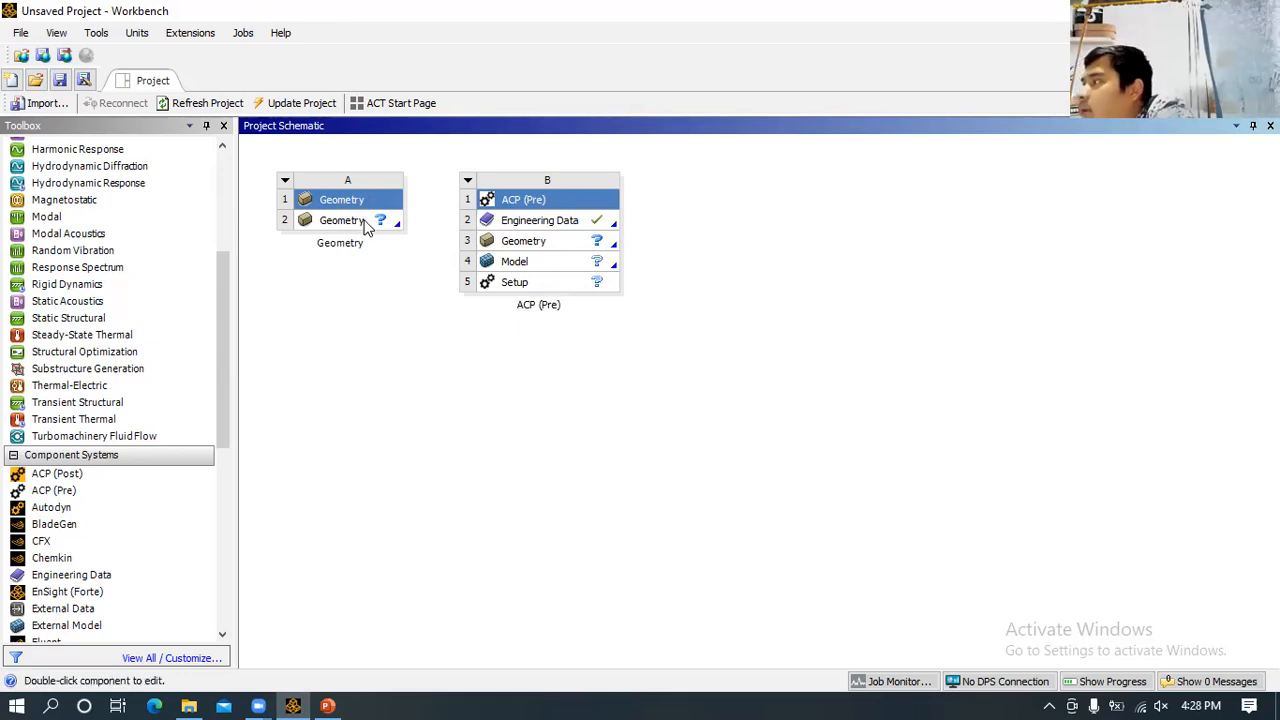
double_click(365, 227)
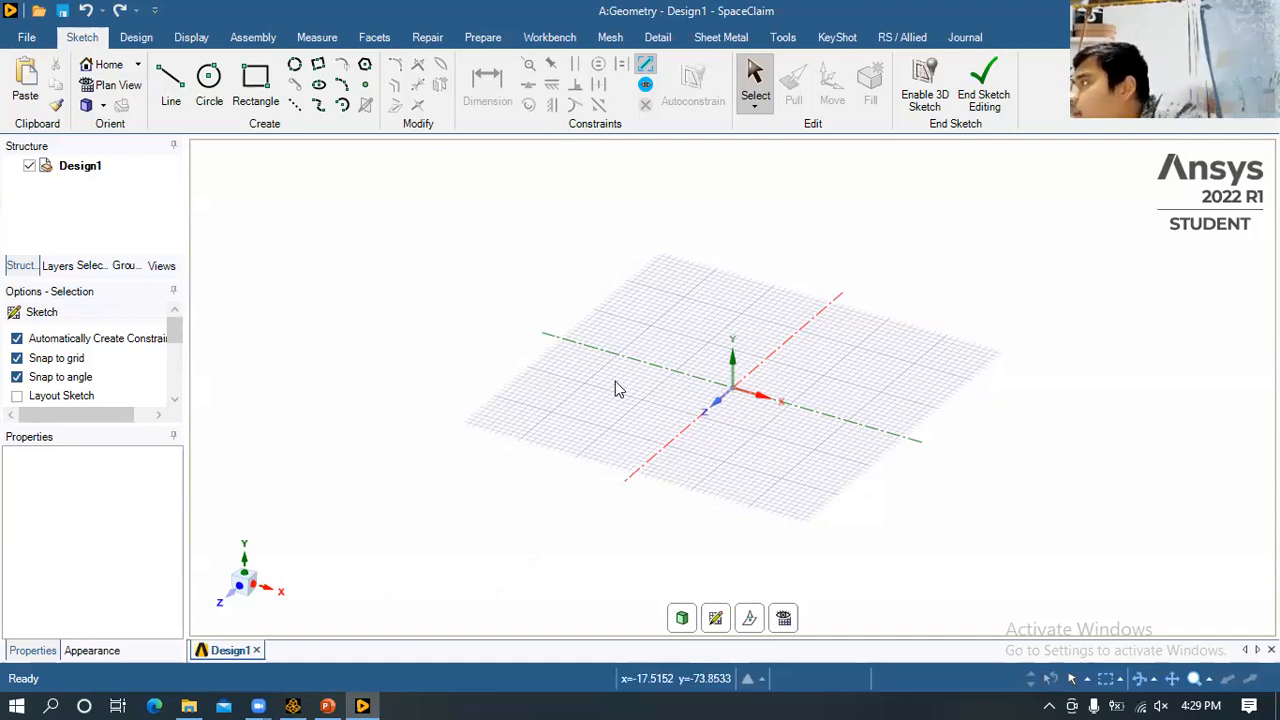
- Sketch a straight line parallel to the X axis, crossing the Z axis on its positive side
mouse_move(846, 400)
middle_mouse_down()
mouse_move(792, 404)
mouse_move(817, 403)
mouse_move(803, 400)
middle_mouse_up()
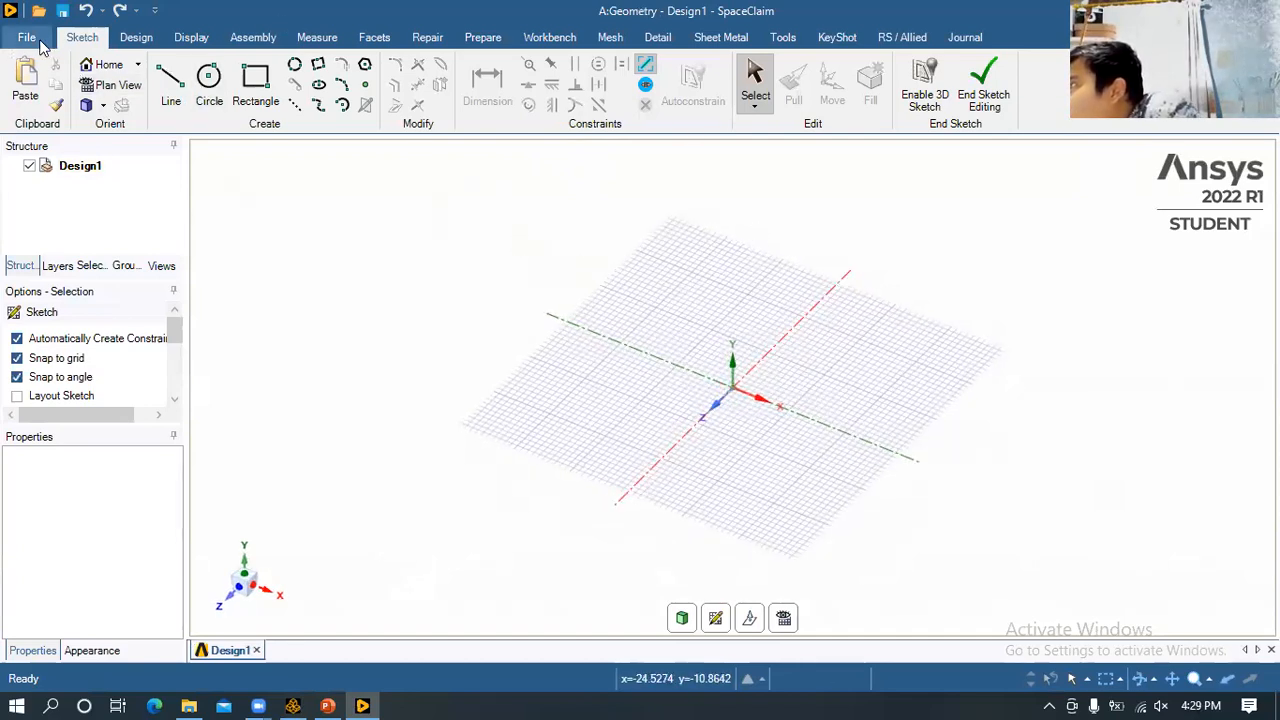
mouse_move(753, 399)
middle_mouse_down()
mouse_move(677, 314)
mouse_move(746, 348)
mouse_move(849, 363)
middle_mouse_up()
mouse_move(771, 394)
middle_mouse_down()
mouse_move(737, 371)
mouse_move(731, 390)
mouse_move(491, 229)
middle_mouse_up()
left_click(170, 85)
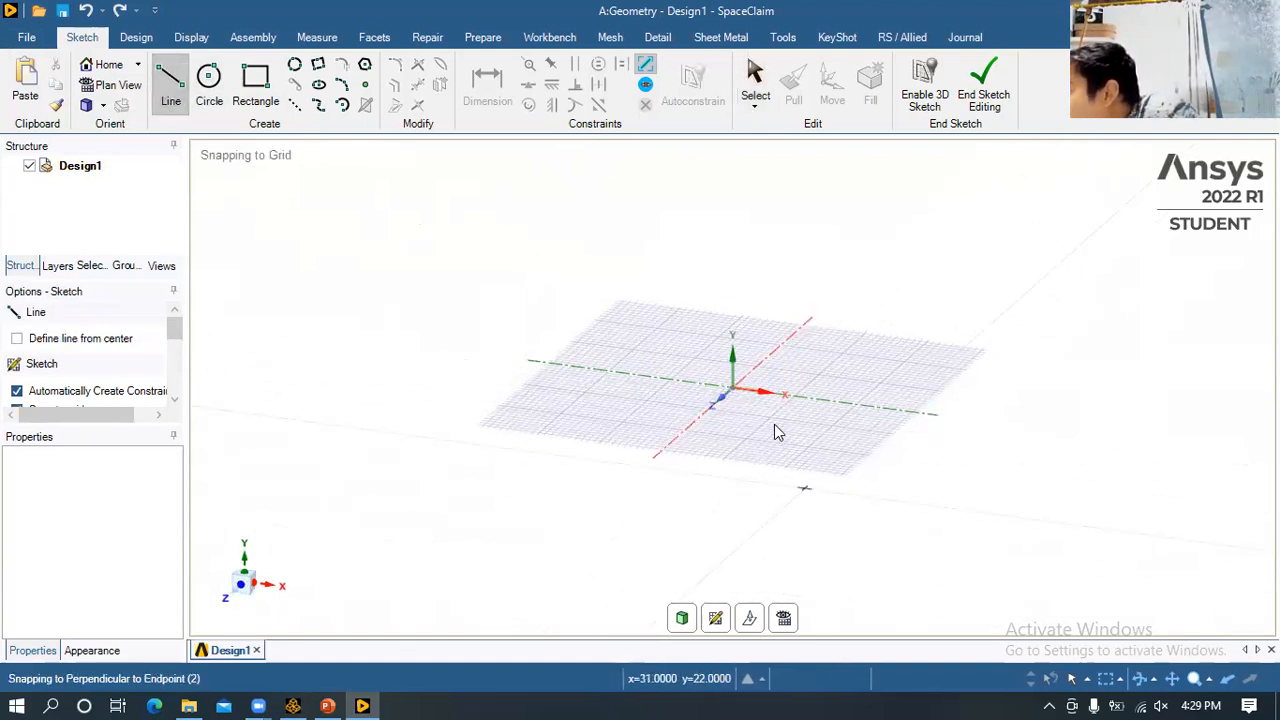
left_click(545, 436)
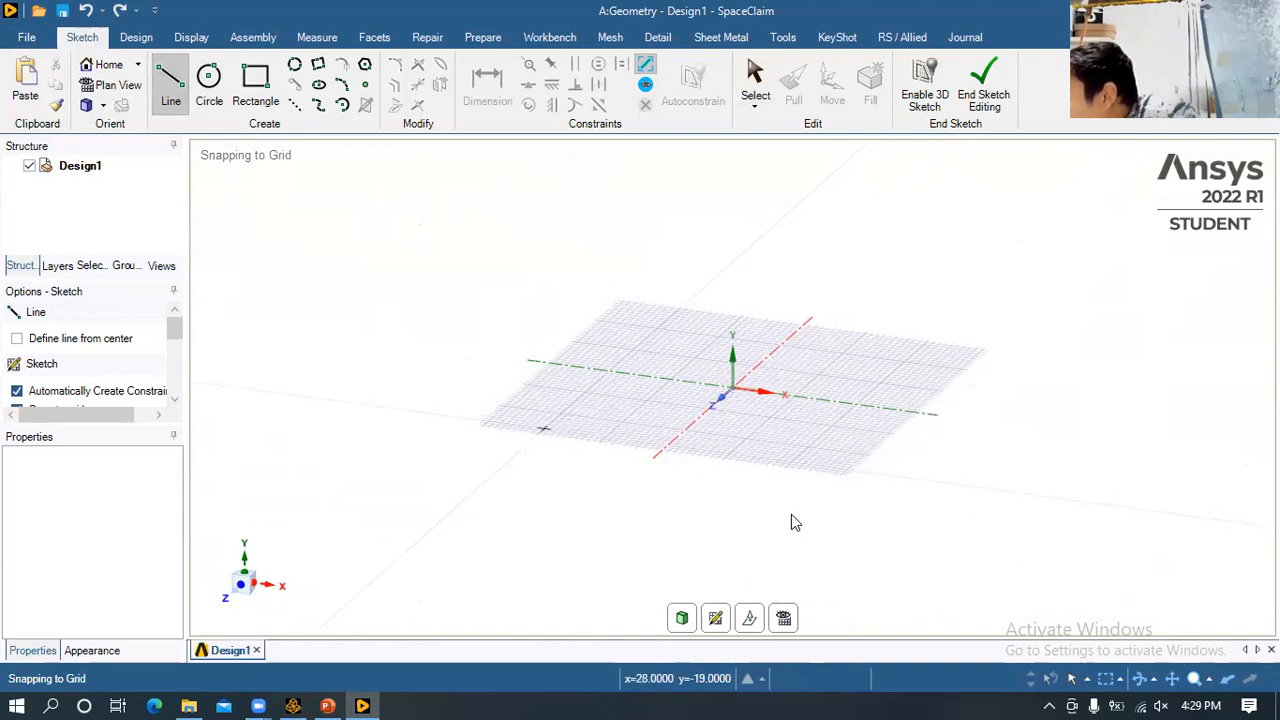
left_click(808, 466)
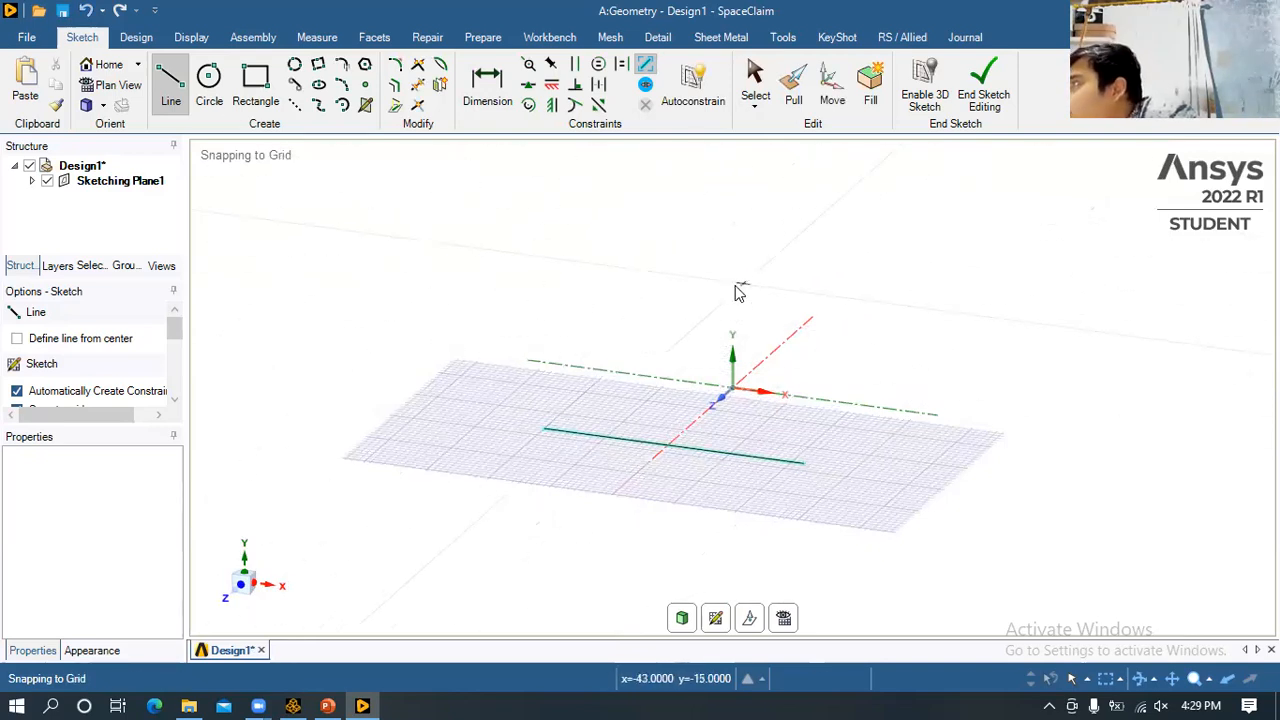
- Examine the sketched line and the sketch grid from a steeper viewing angle and at different zoom levels
mouse_move(750, 322)
middle_mouse_down()
mouse_move(686, 263)
mouse_move(517, 283)
mouse_move(727, 323)
mouse_move(746, 371)
mouse_move(826, 430)
mouse_move(855, 366)
mouse_move(691, 340)
mouse_move(830, 366)
mouse_move(831, 311)
mouse_move(863, 320)
mouse_move(880, 369)
mouse_move(786, 237)
mouse_move(935, 340)
middle_mouse_up()
mouse_move(825, 378)
middle_mouse_down()
mouse_move(829, 280)
mouse_move(763, 371)
mouse_move(910, 390)
mouse_move(934, 380)
mouse_move(929, 349)
mouse_move(890, 380)
mouse_move(849, 362)
mouse_move(905, 369)
mouse_move(877, 417)
mouse_move(837, 414)
middle_mouse_up()
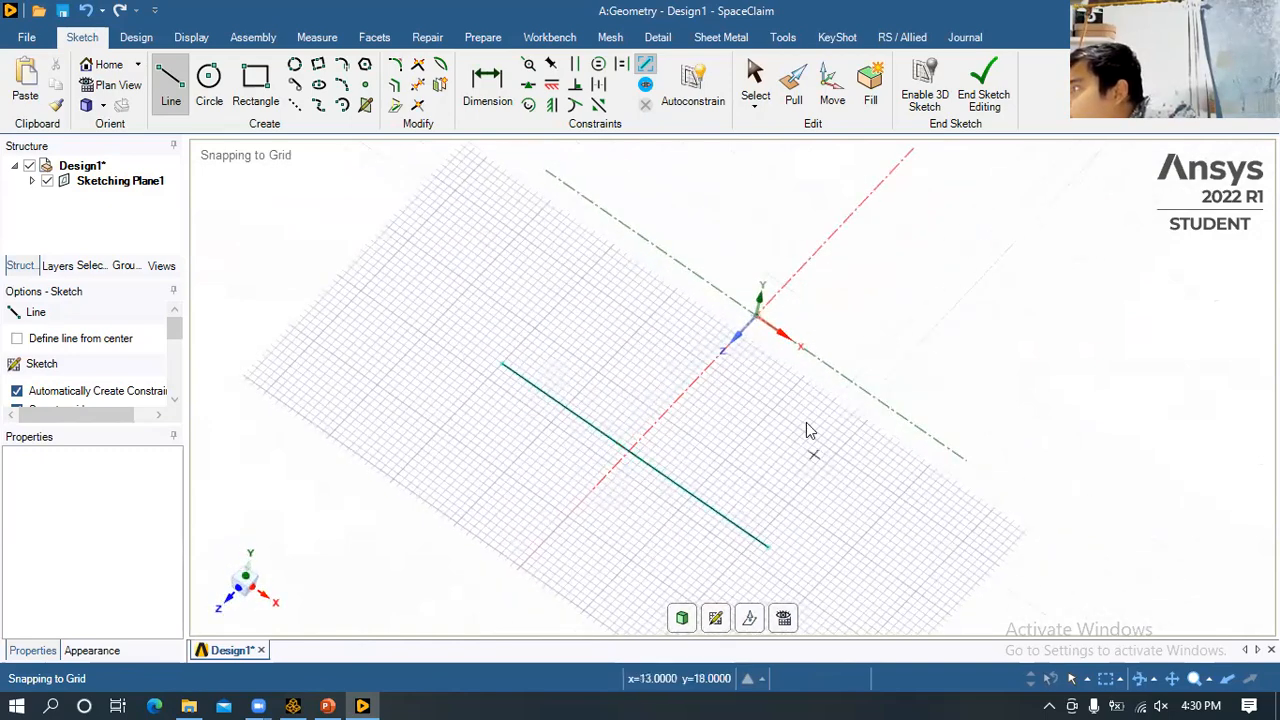
scroll(806, 424, "down", 1)
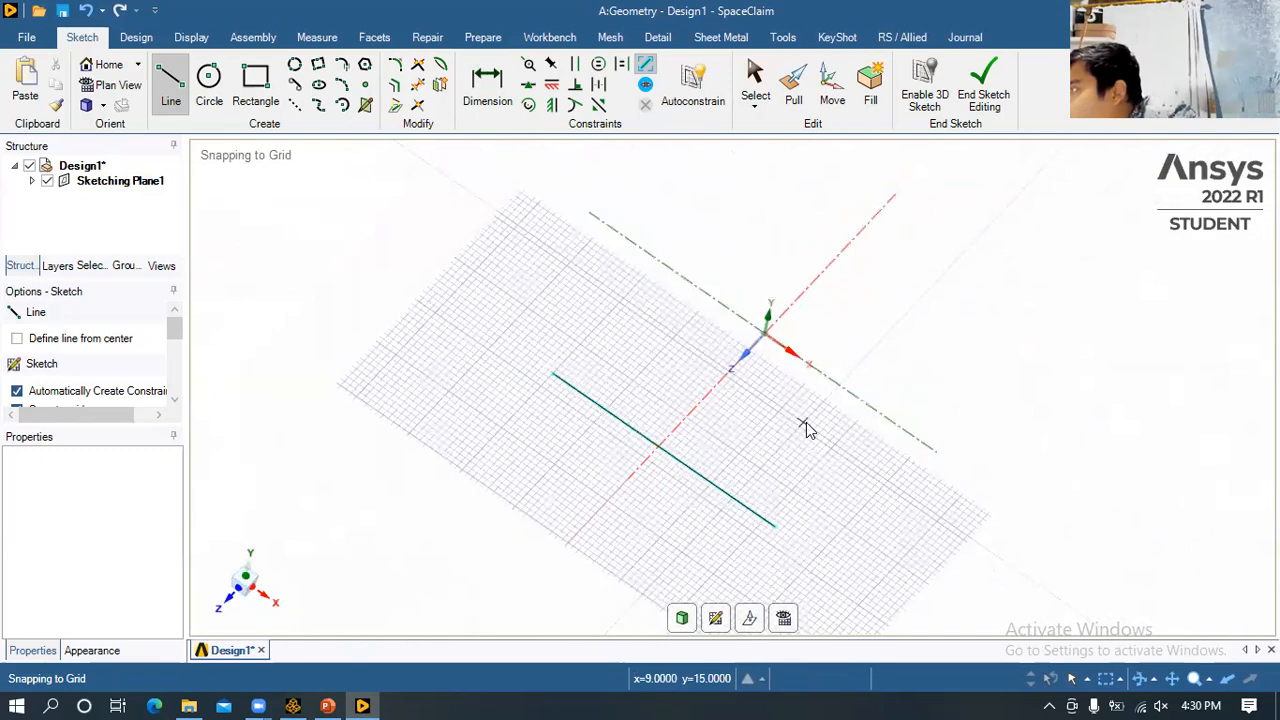
scroll(806, 424, "up", 2)
scroll(806, 424, "down", 3)
scroll(806, 424, "up", 4)
scroll(806, 424, "down", 2)
scroll(806, 424, "down", 4)
scroll(806, 424, "up", 6)
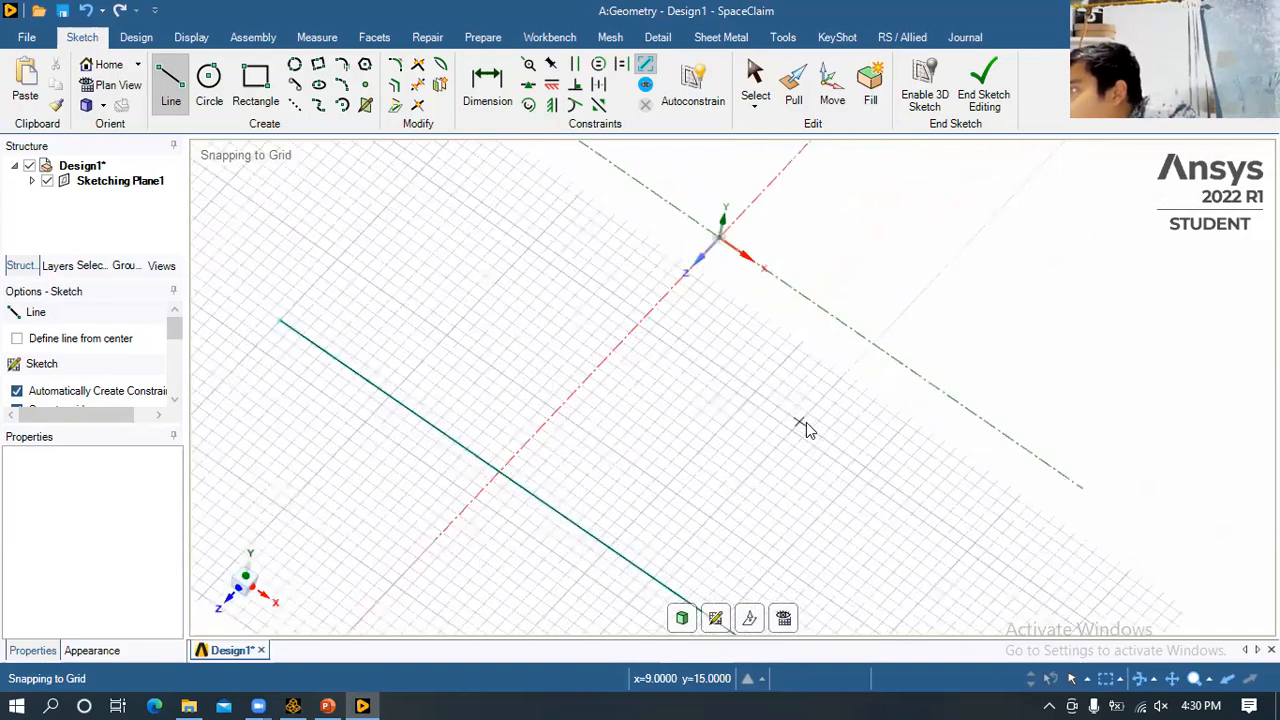
- Sketch a short slanted line about 4.6 mm long between the X and Z axes, near the origin
scroll(806, 424, "down", 4)
scroll(806, 424, "up", 5)
scroll(806, 424, "down", 4)
scroll(806, 424, "up", 2)
scroll(806, 424, "up", 2)
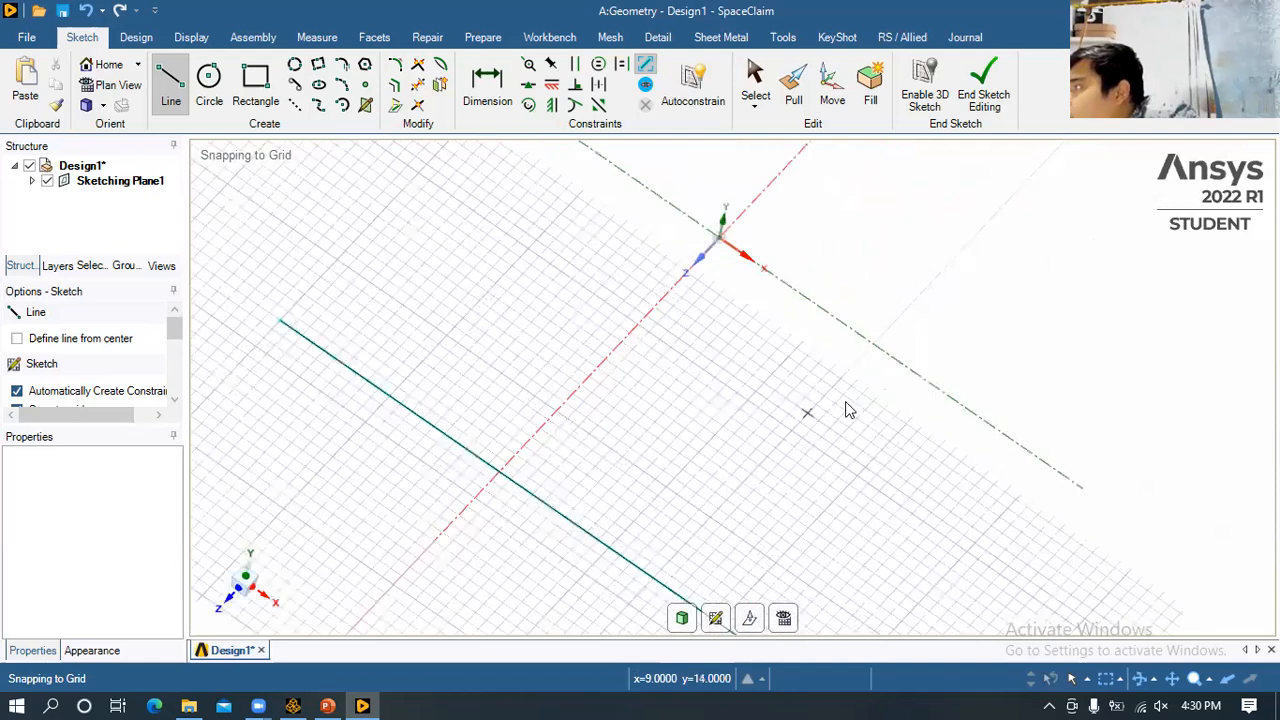
left_click(787, 341)
left_click(731, 362)
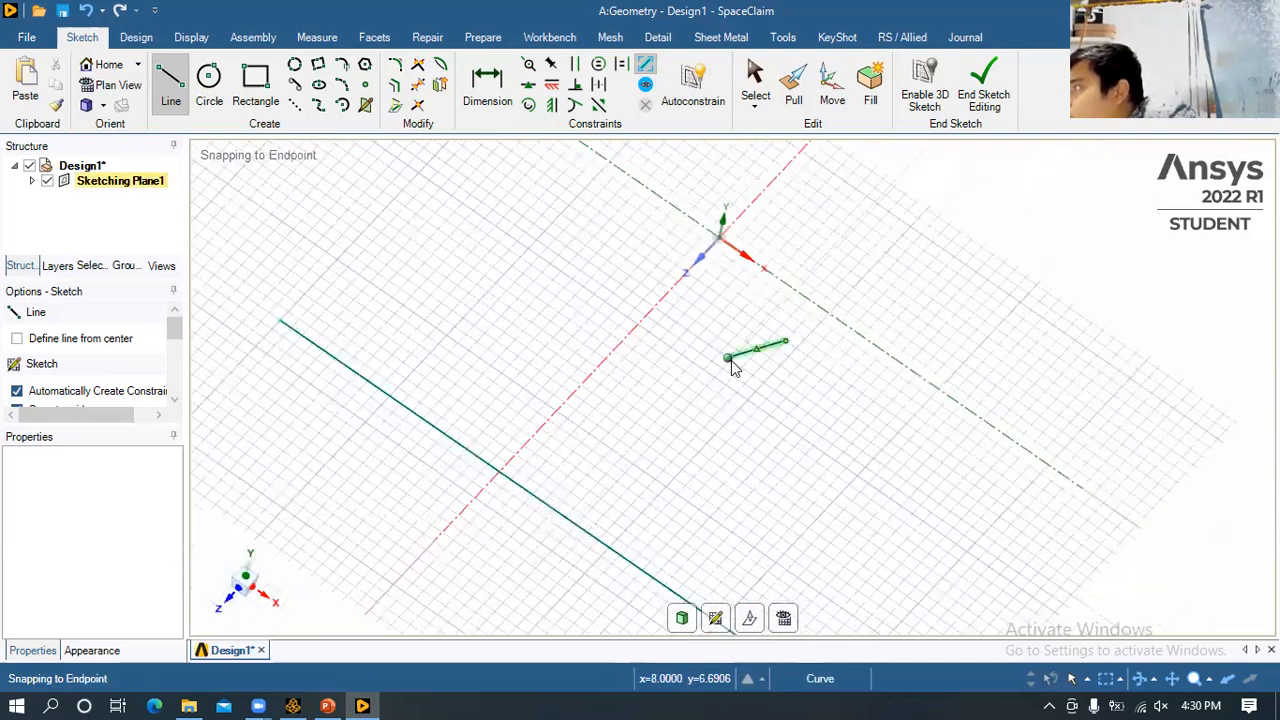
key("Escape")
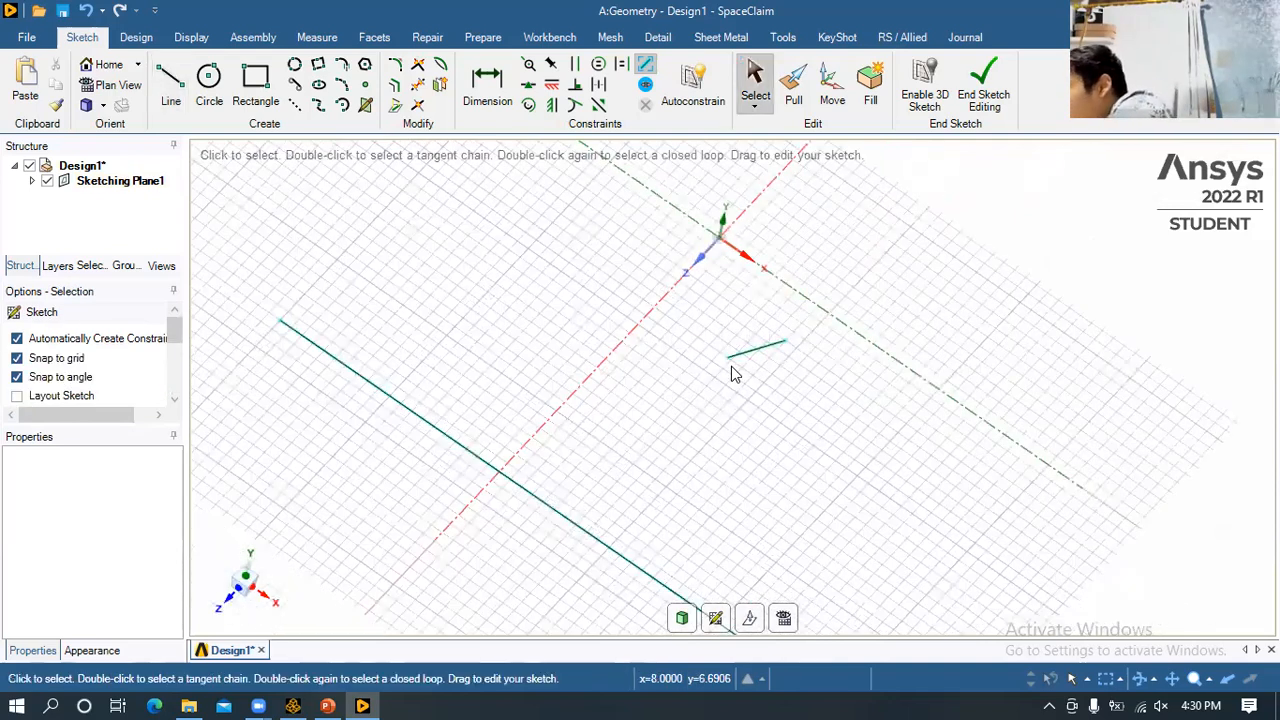
- Leave the sketch for 3D mode and examine the long and short lines relative to the origin axes
key("d")
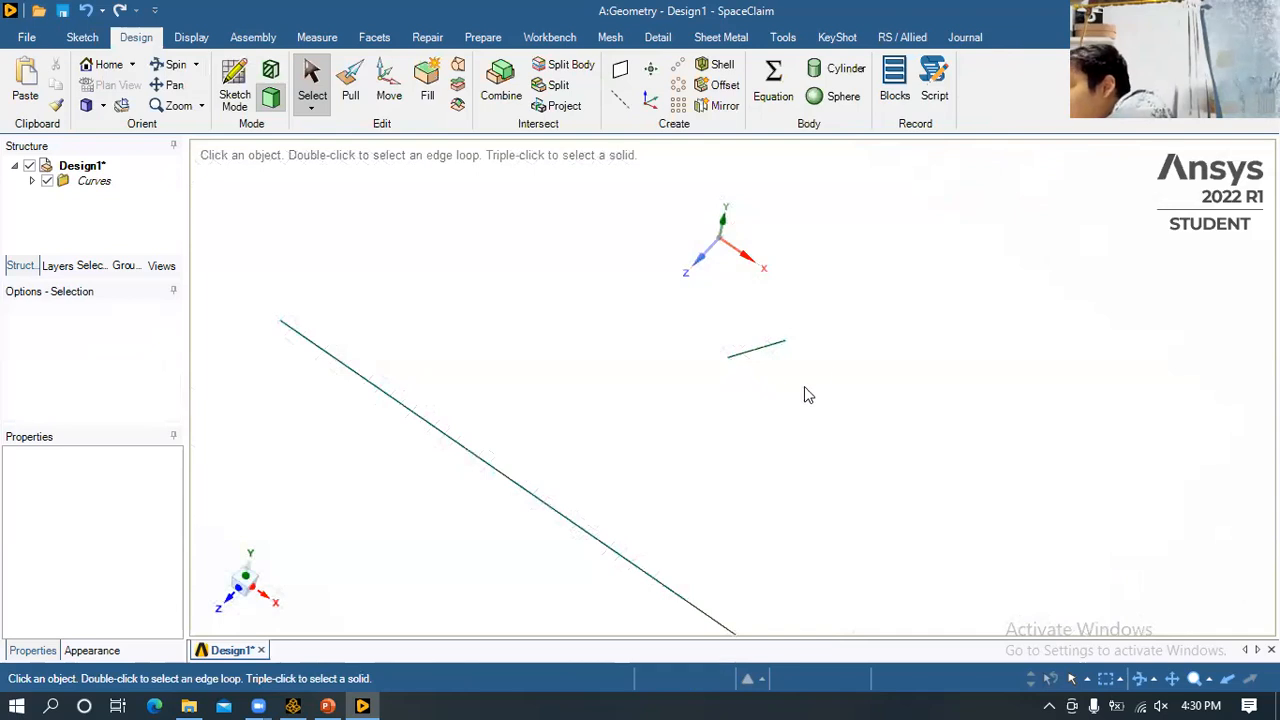
middle_click_drag(840, 378, 823, 374)
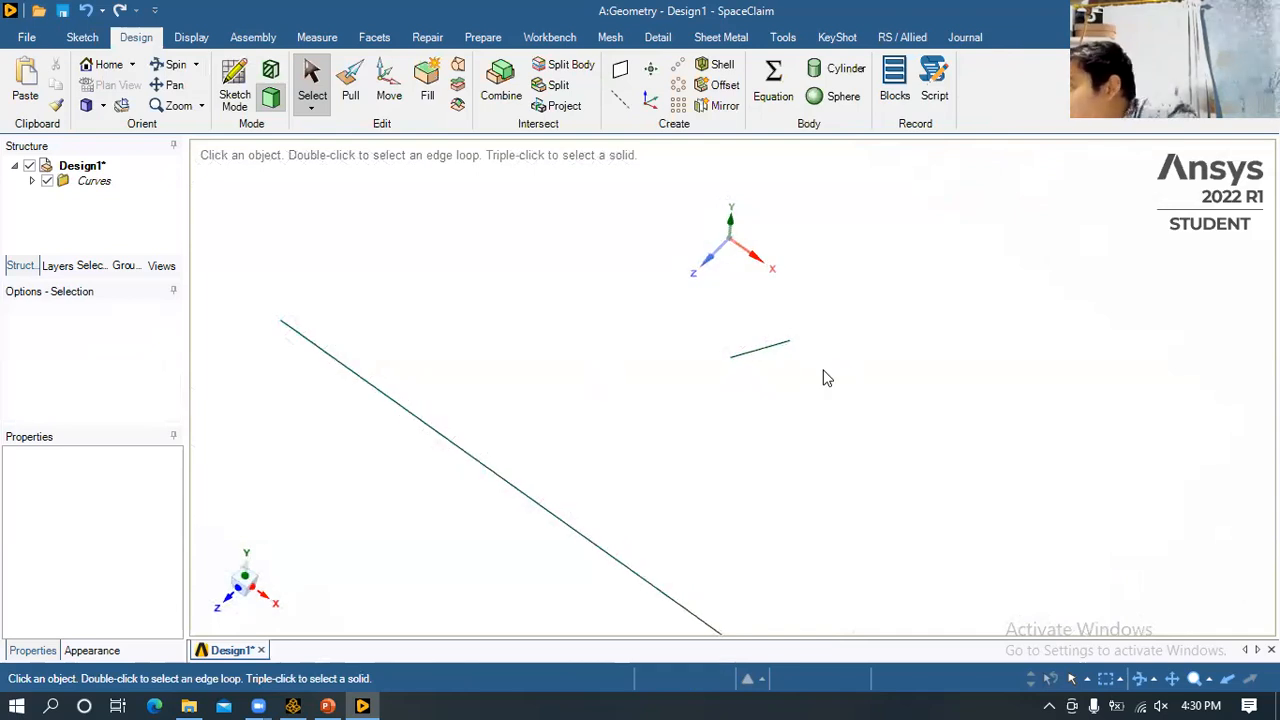
mouse_move(826, 340)
left_mouse_down()
mouse_move(690, 305)
mouse_move(672, 322)
left_mouse_up()
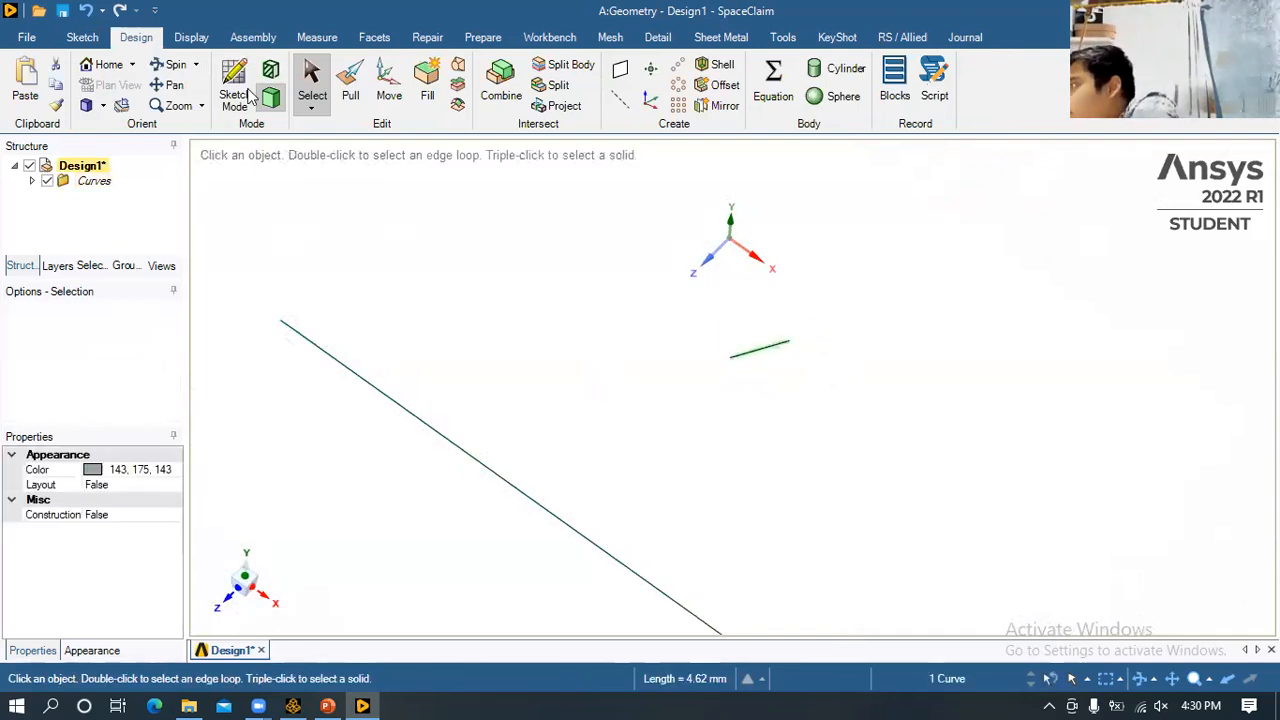
left_click_drag(606, 240, 497, 273)
left_click(497, 273)
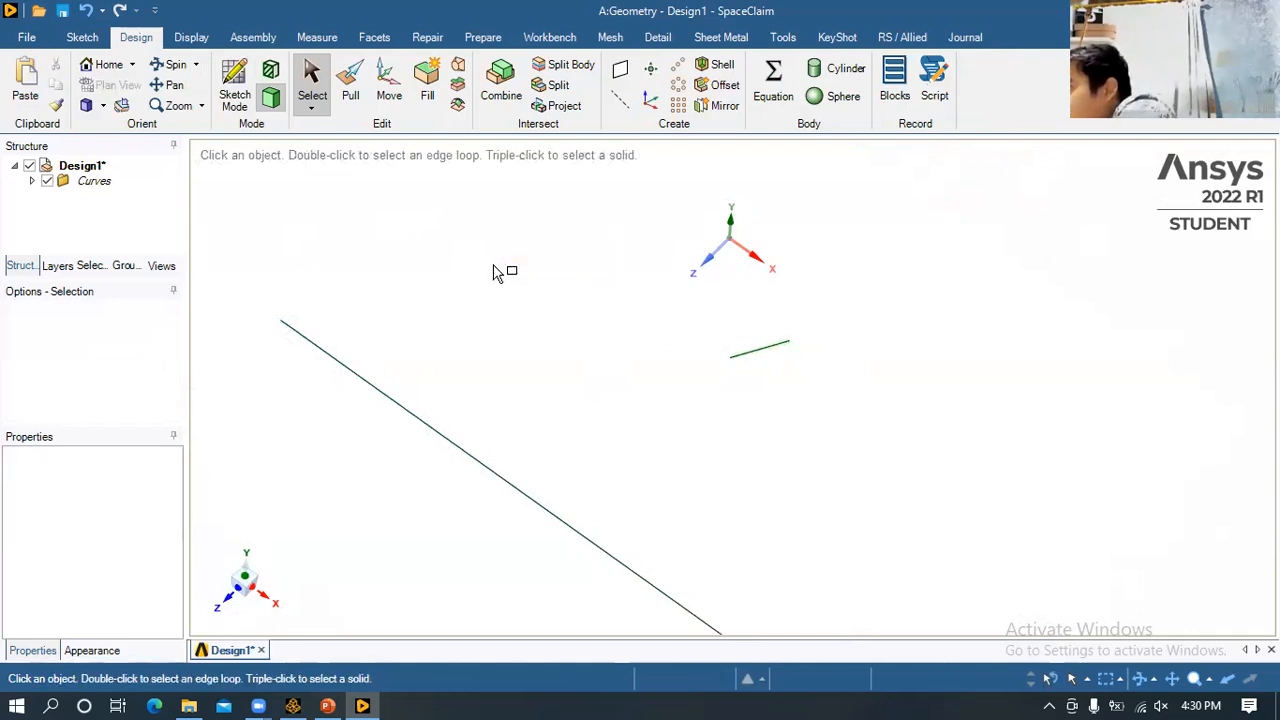
middle_click_drag(614, 314, 477, 354, "ctrl")
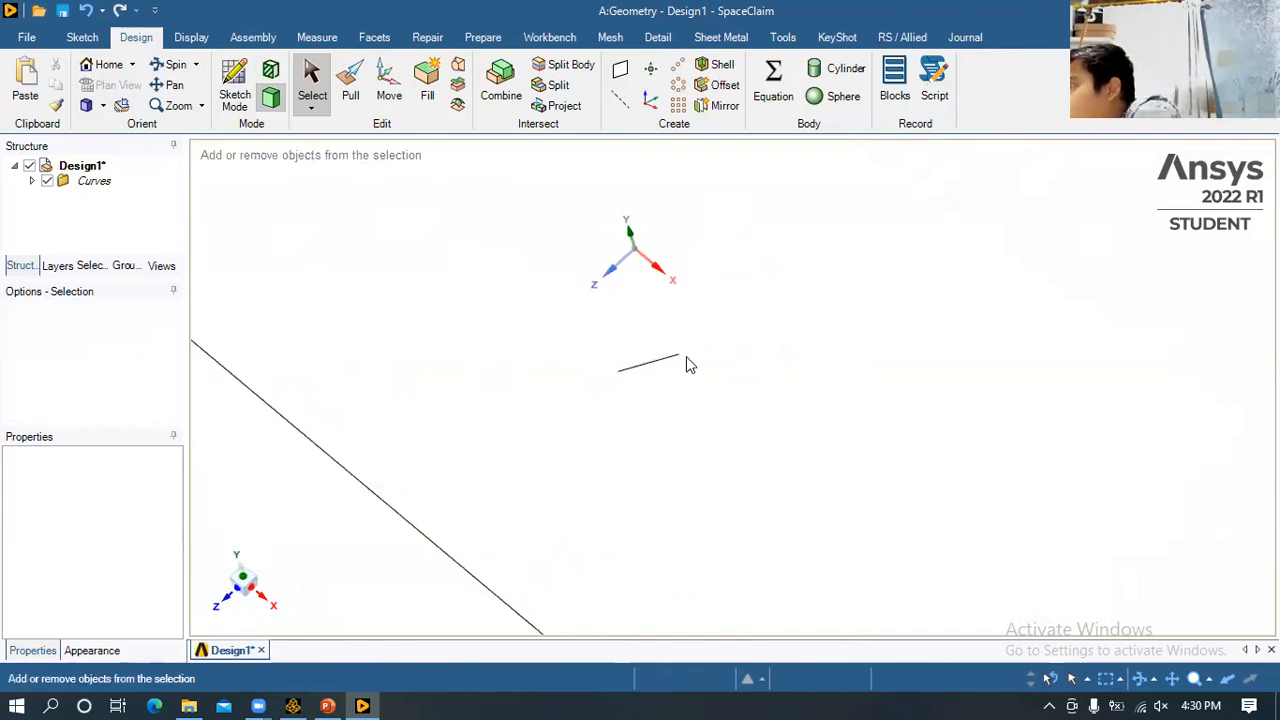
middle_click_drag(797, 315, 993, 407, "ctrl")
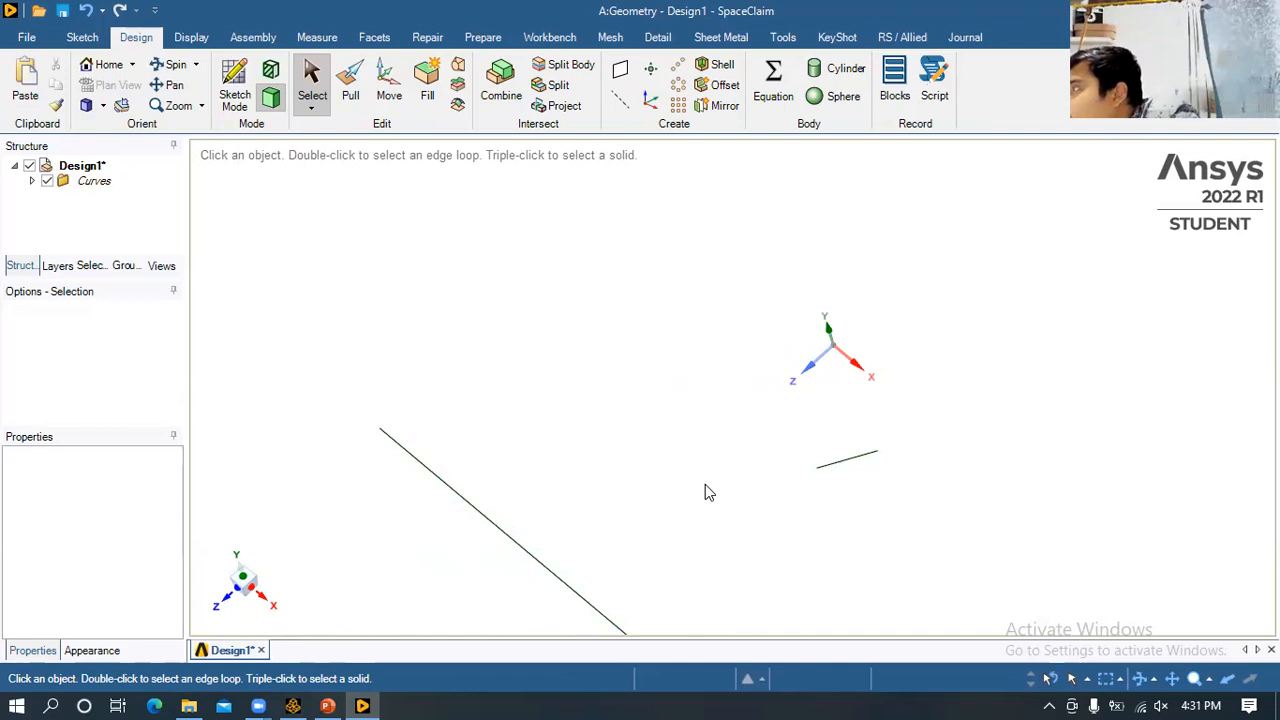
scroll(705, 484, "down", 1)
scroll(742, 418, "down", 1)
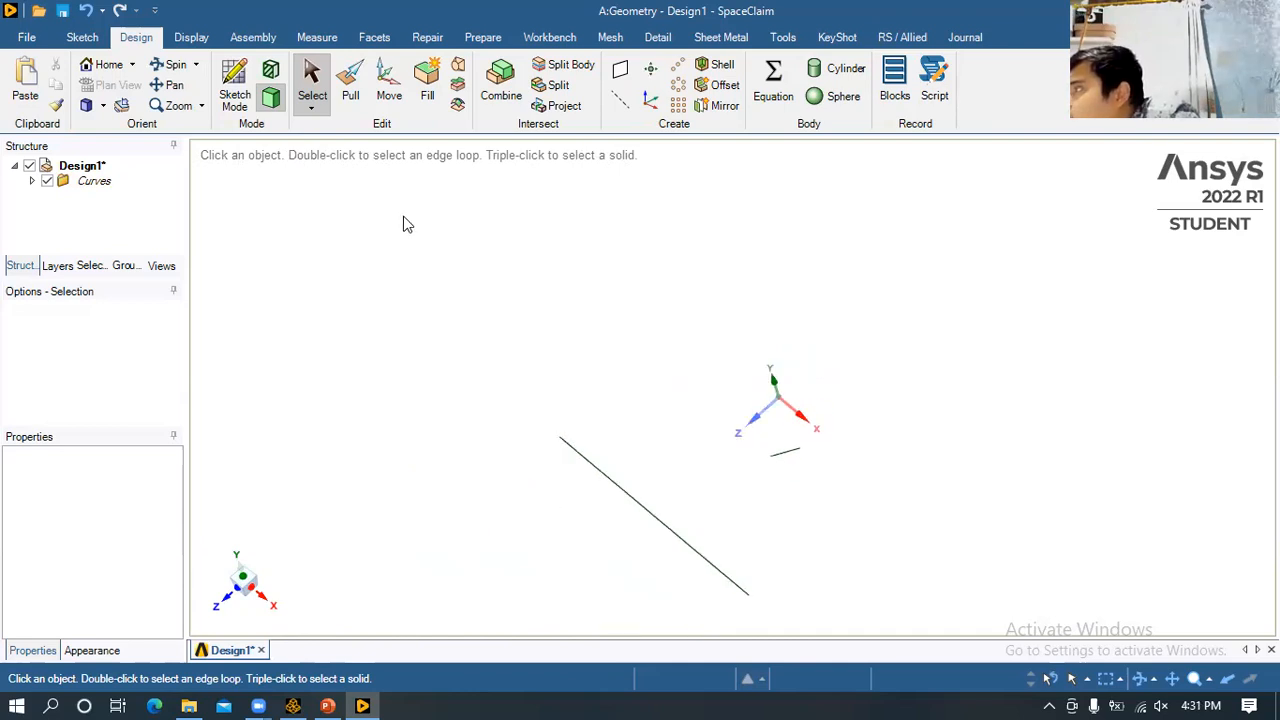
left_click(235, 85)
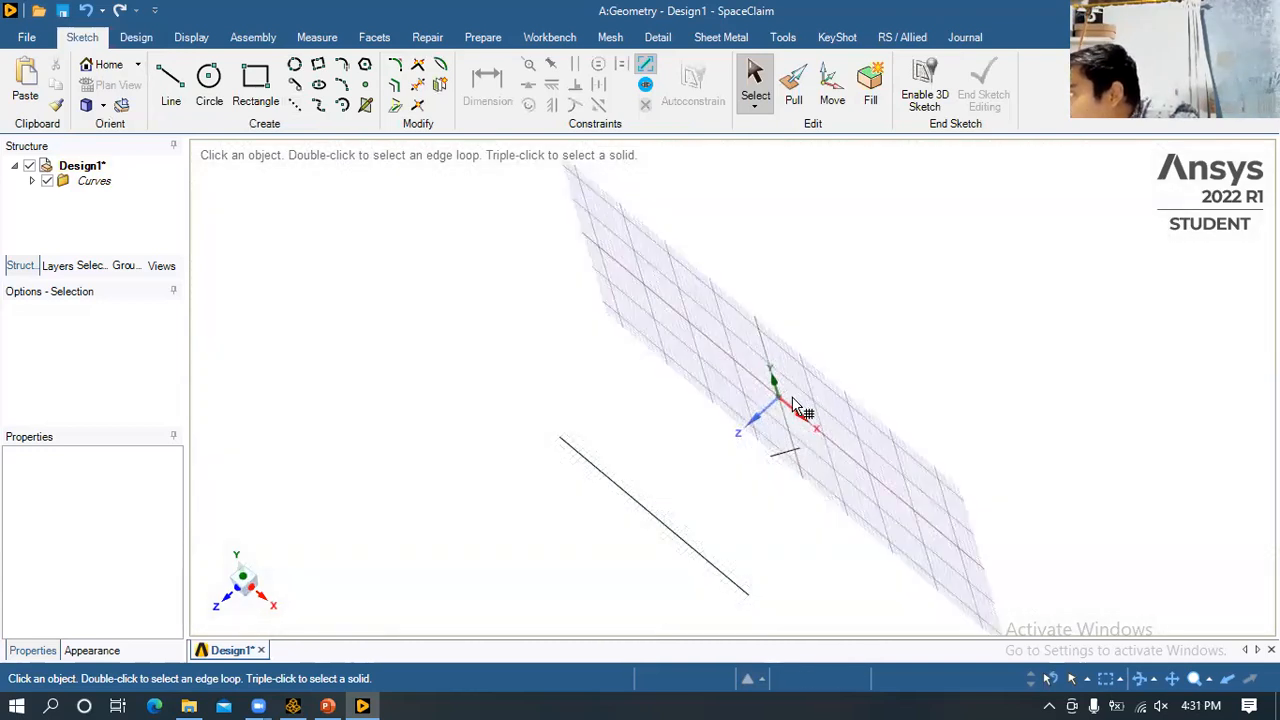
left_click(781, 393)
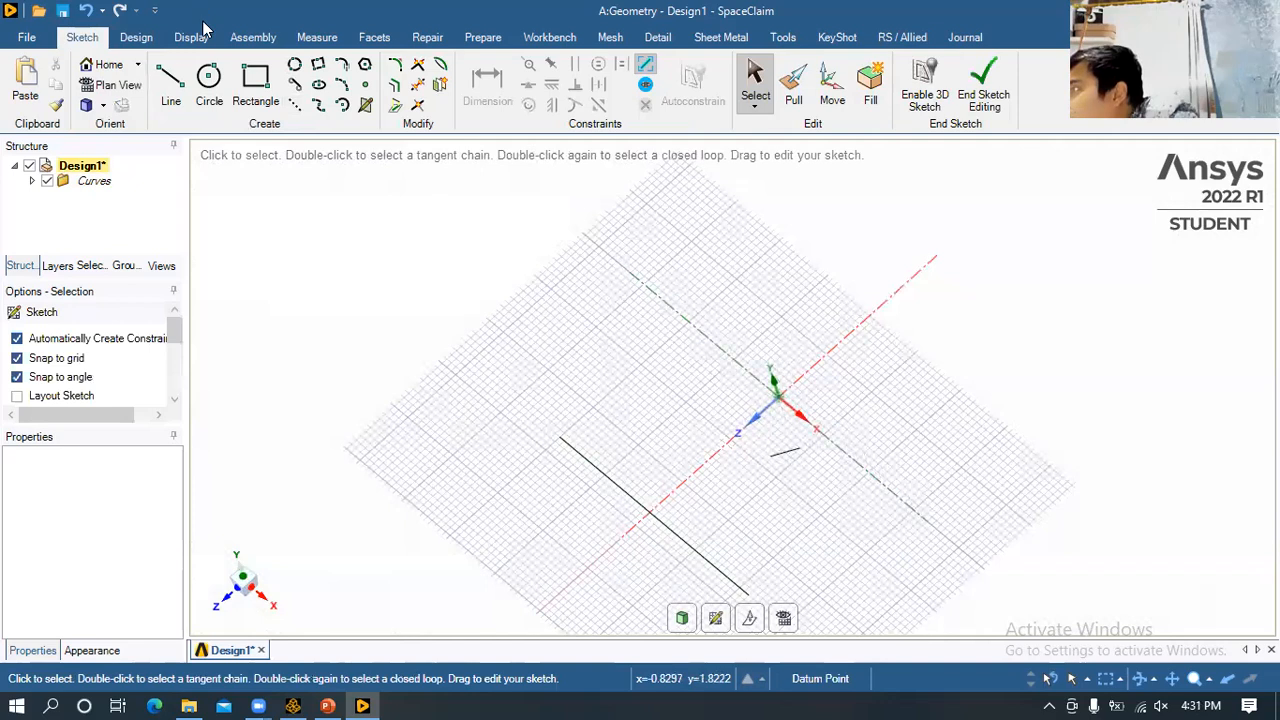
key("d")
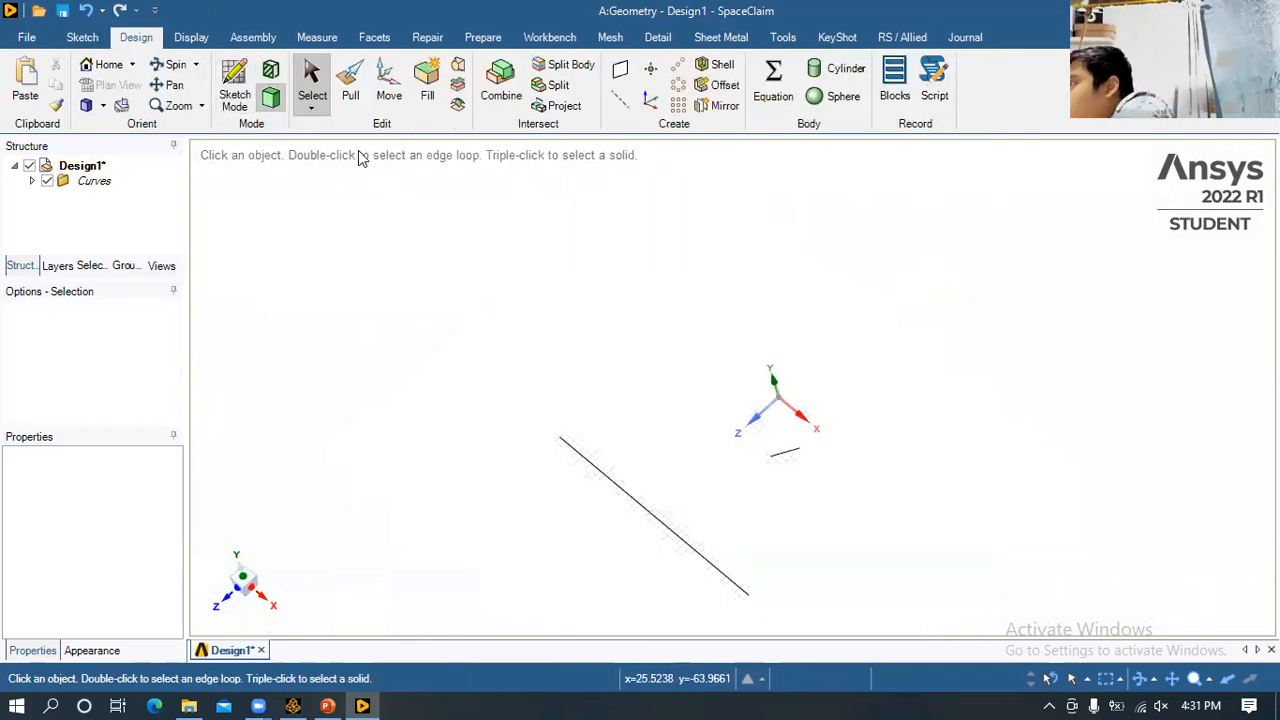
- Reopen sketching on the XZ plane and delete the short slanted line near the origin
mouse_move(701, 358)
middle_mouse_down()
mouse_move(702, 370)
mouse_move(850, 405)
mouse_move(883, 354)
mouse_move(775, 418)
middle_mouse_up()
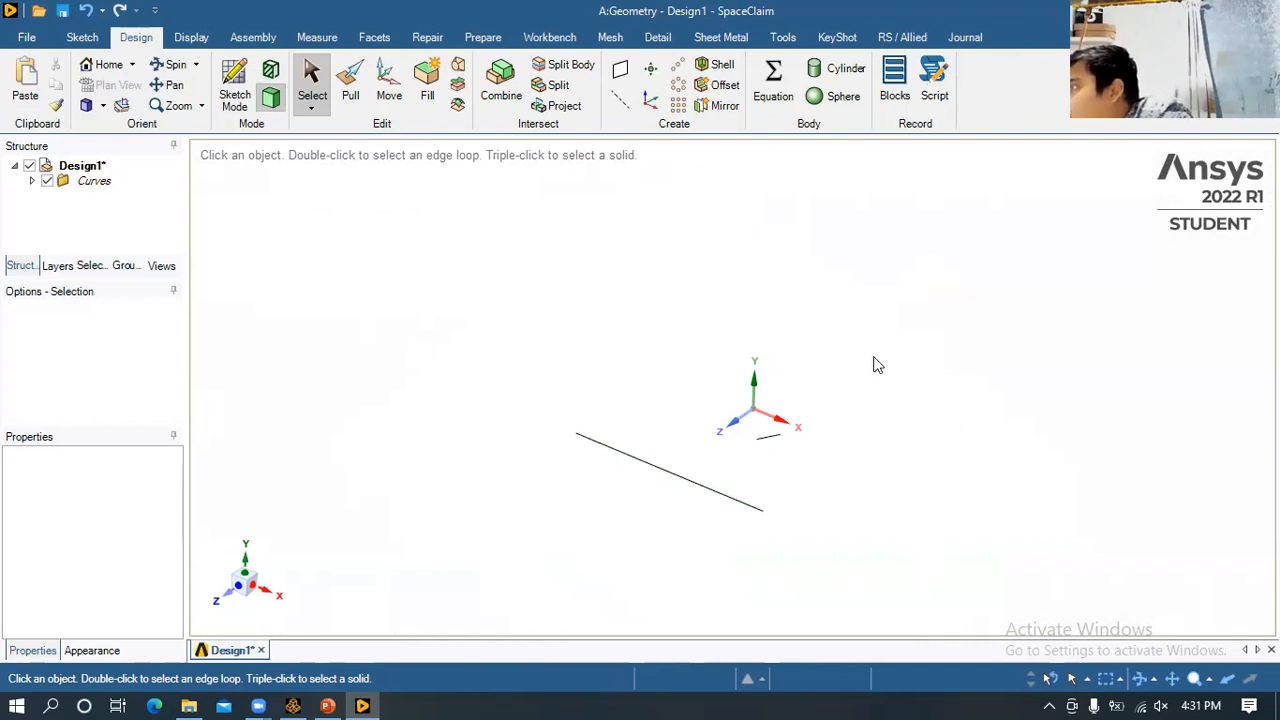
mouse_move(808, 360)
middle_mouse_down()
mouse_move(851, 349)
mouse_move(746, 337)
mouse_move(854, 386)
mouse_move(790, 410)
middle_mouse_up()
left_click(235, 88)
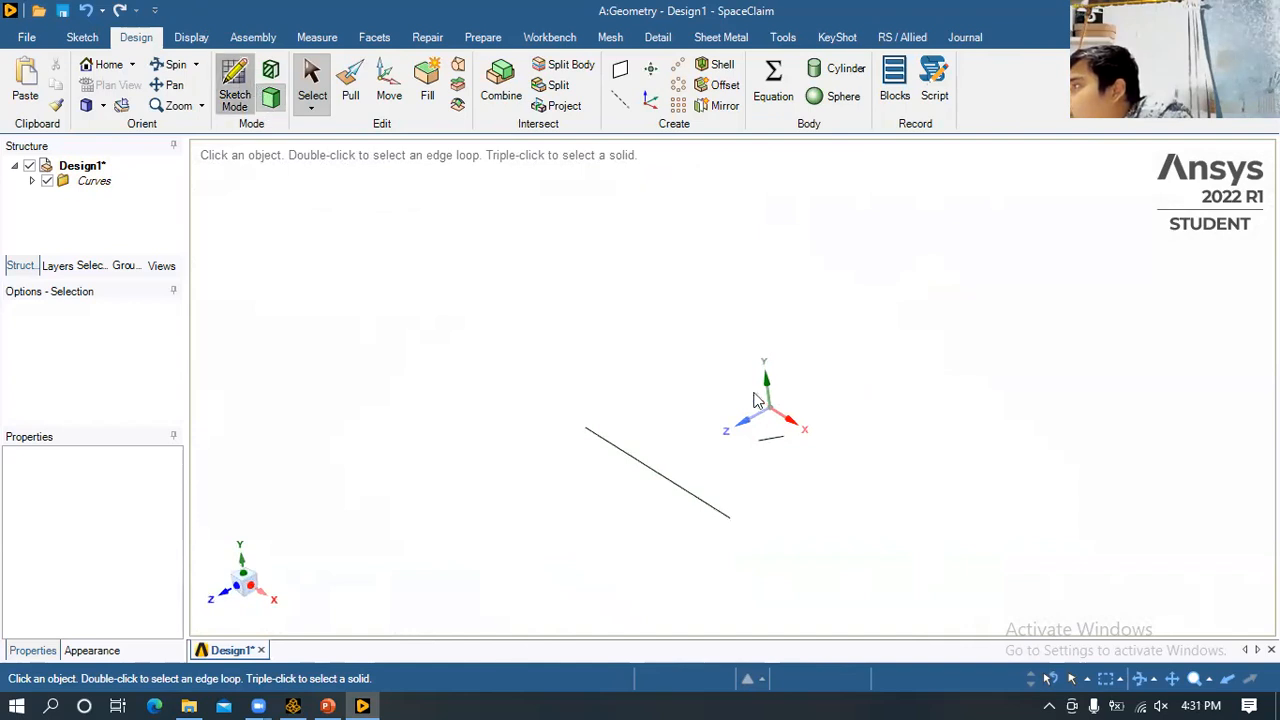
left_click(770, 386)
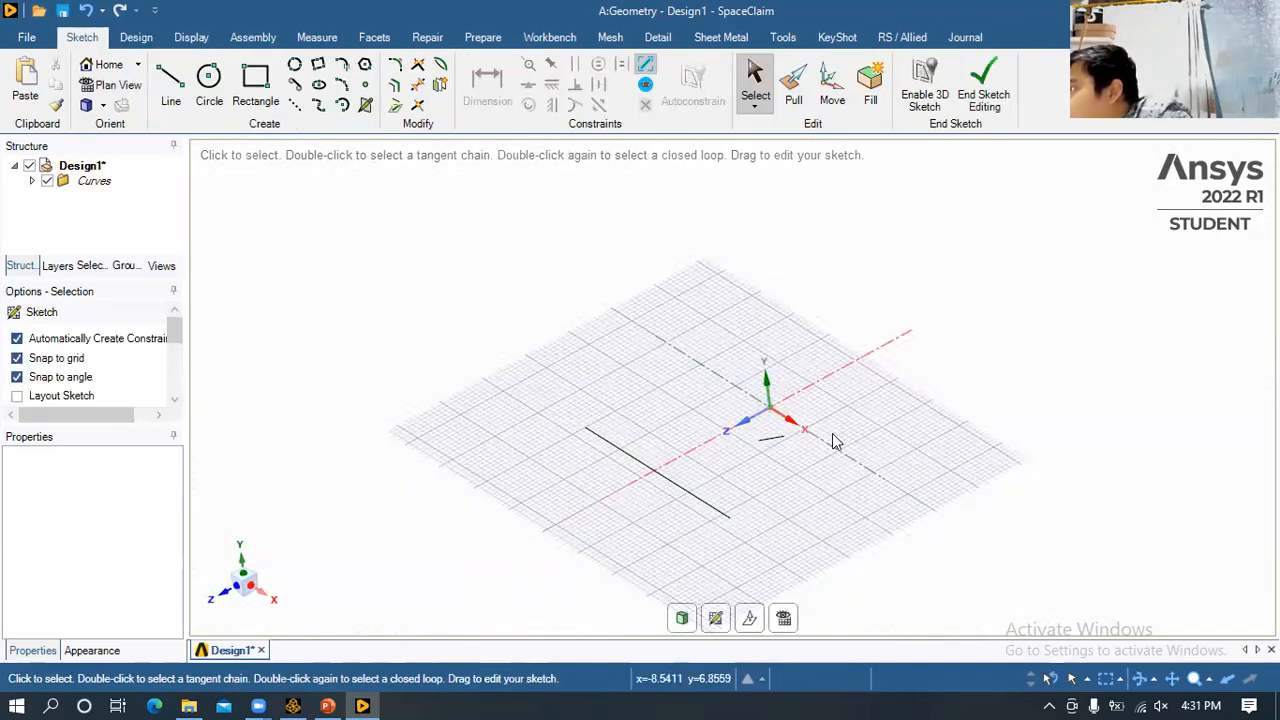
left_click(770, 437)
right_click(770, 438)
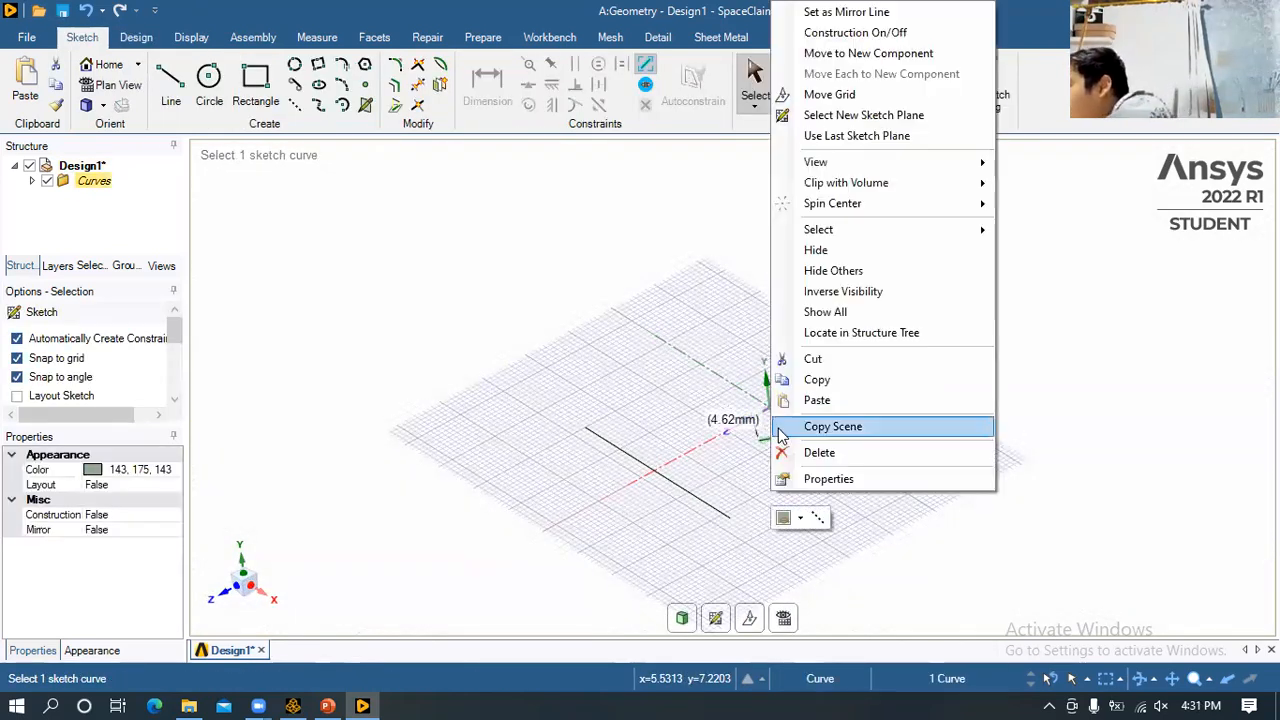
left_click(898, 455)
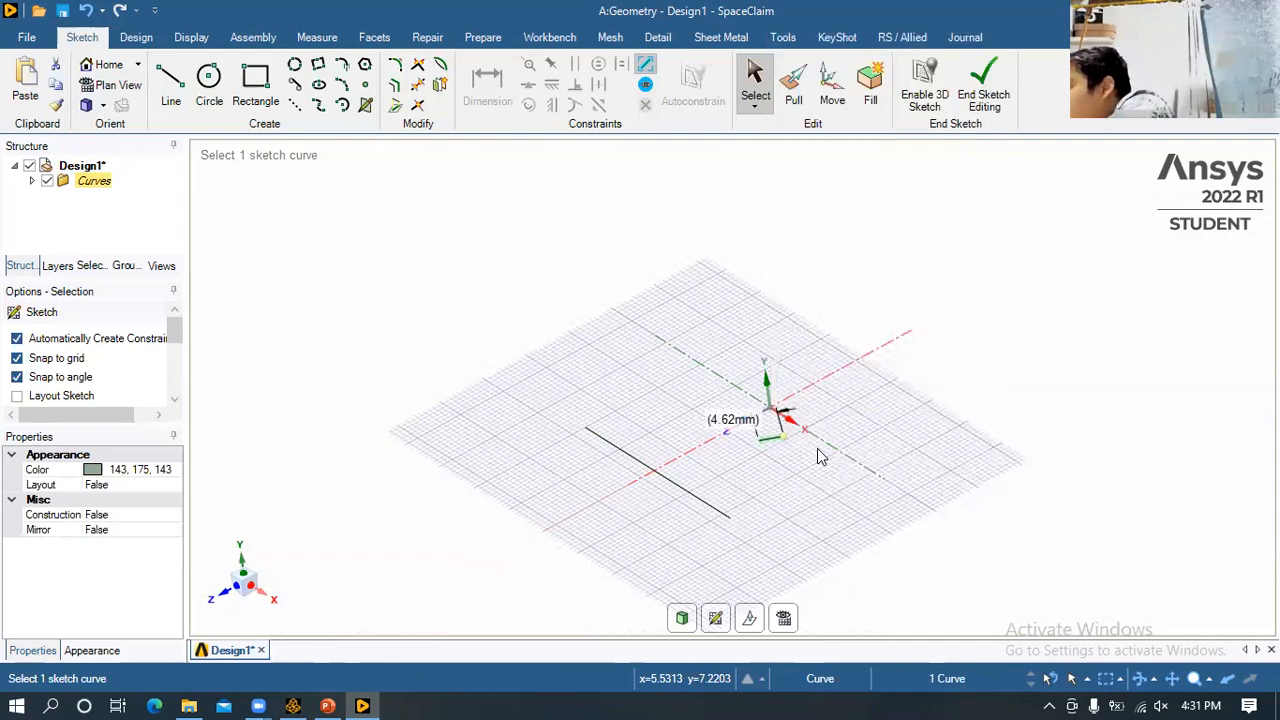
- Pull the remaining straight line along the negative Z direction into a flat surface 800 mm long
left_click(657, 474)
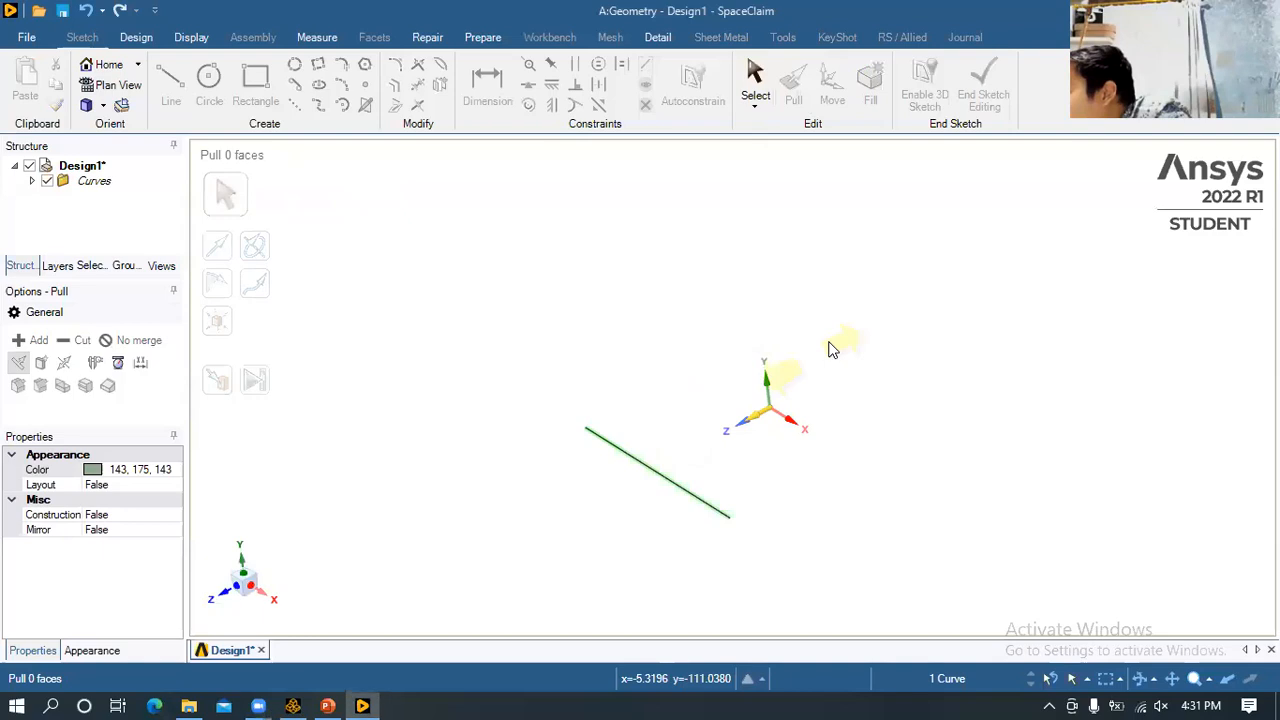
left_click(665, 474)
left_click_drag(852, 371, 926, 340)
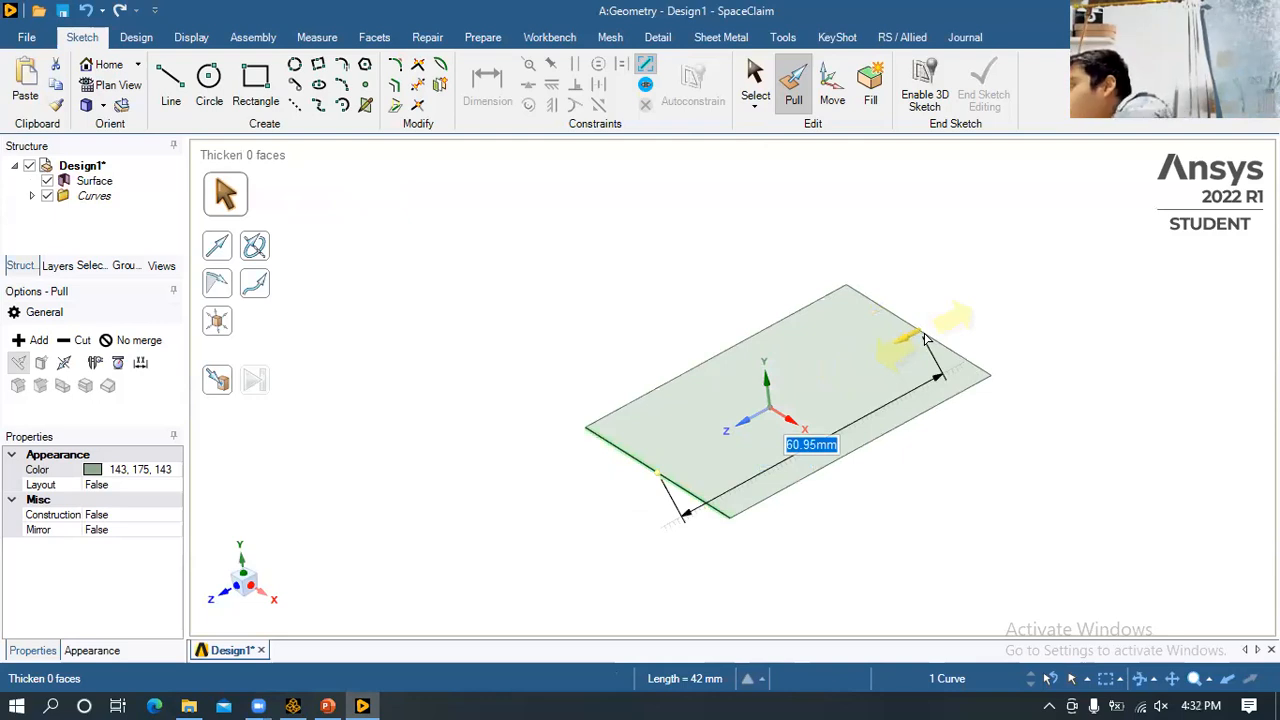
type("7")
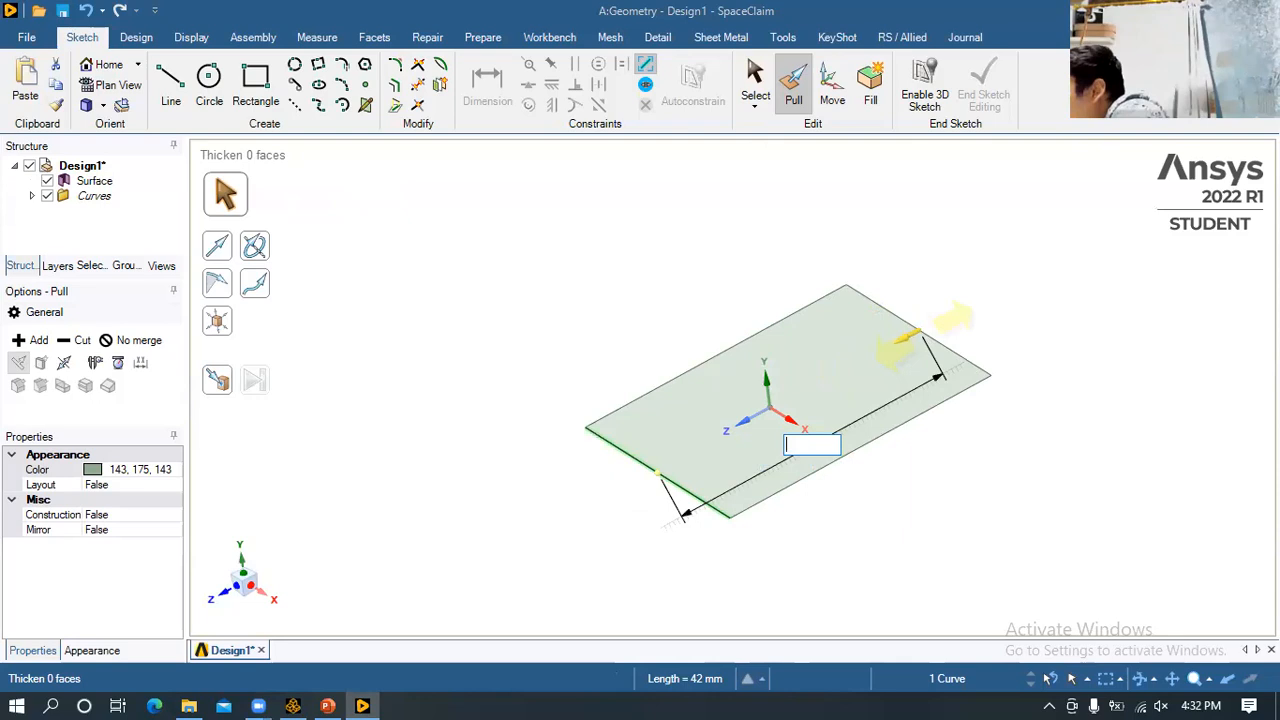
key("Return")
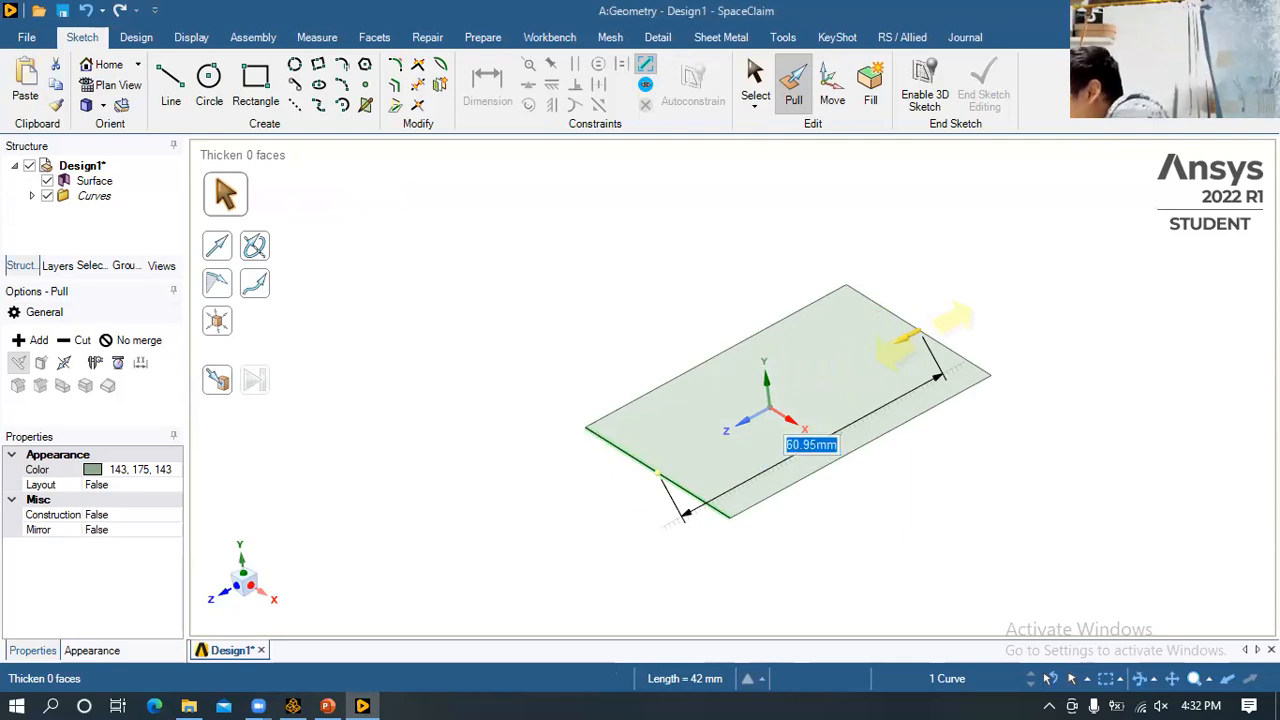
scroll(924, 334, "down", 7)
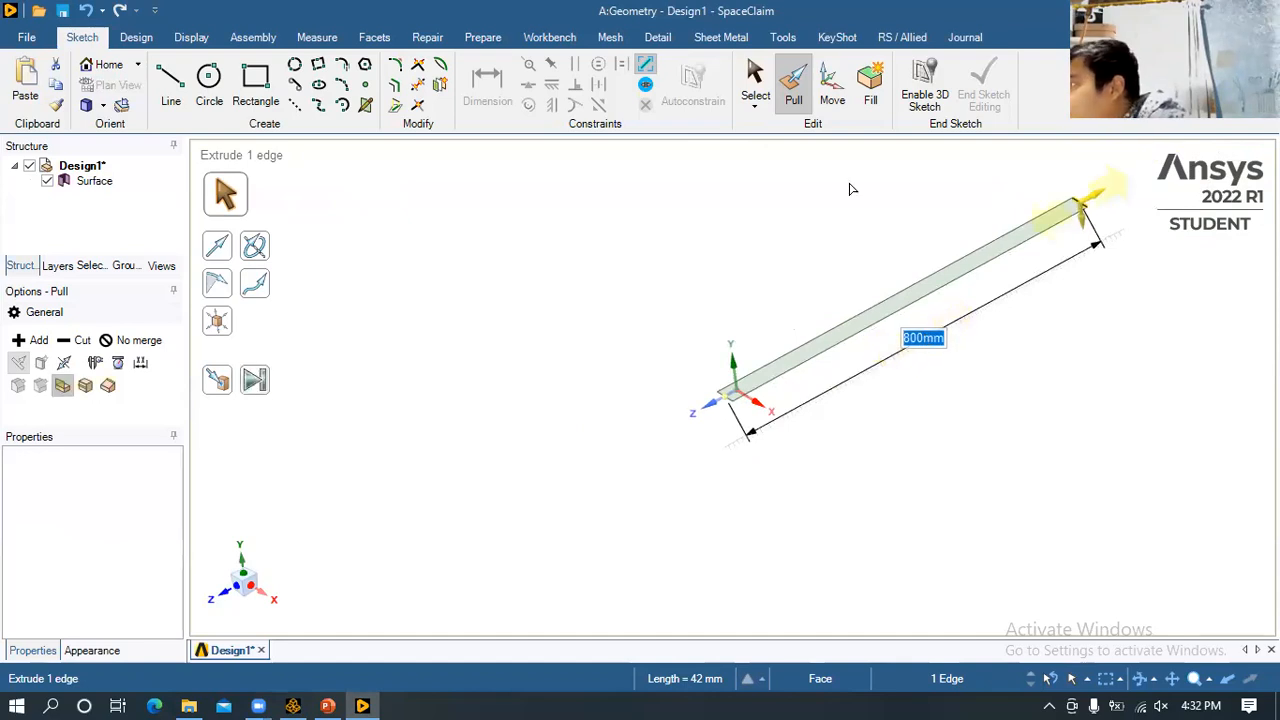
- Extend the surface by pulling its long edge on the positive X side outward 350 mm
middle_click_drag(948, 411, 582, 330, "shift")
scroll(506, 280, "down", 2)
scroll(500, 254, "up", 5)
middle_click_drag(547, 276, 677, 488, "shift")
middle_click_drag(495, 347, 581, 382)
scroll(635, 505, "up", 3)
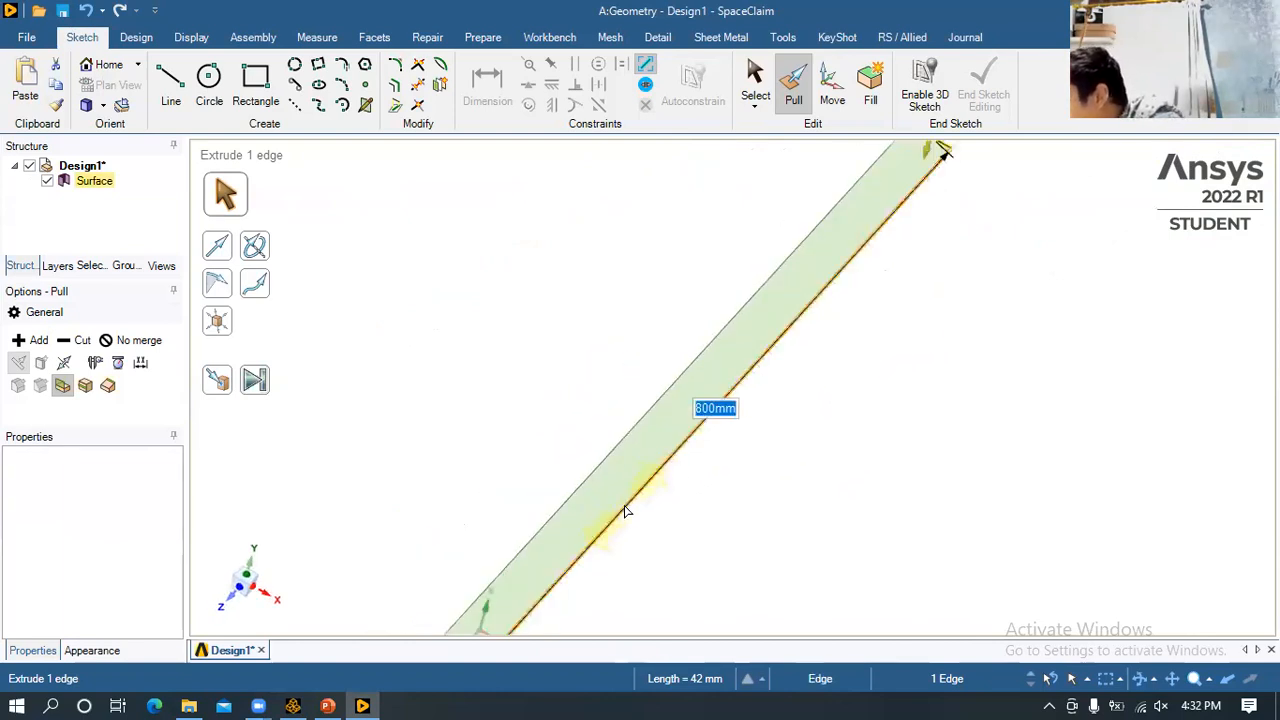
left_click(632, 510)
left_click_drag(680, 490, 897, 636)
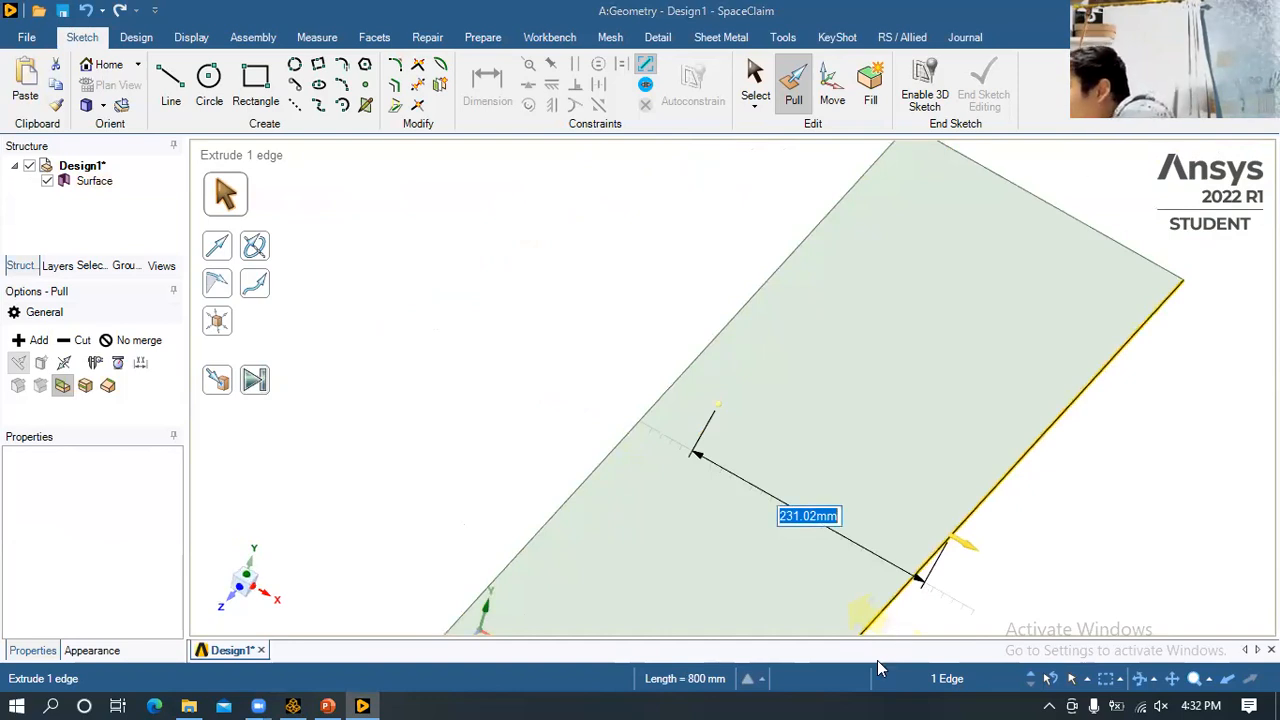
type("35")
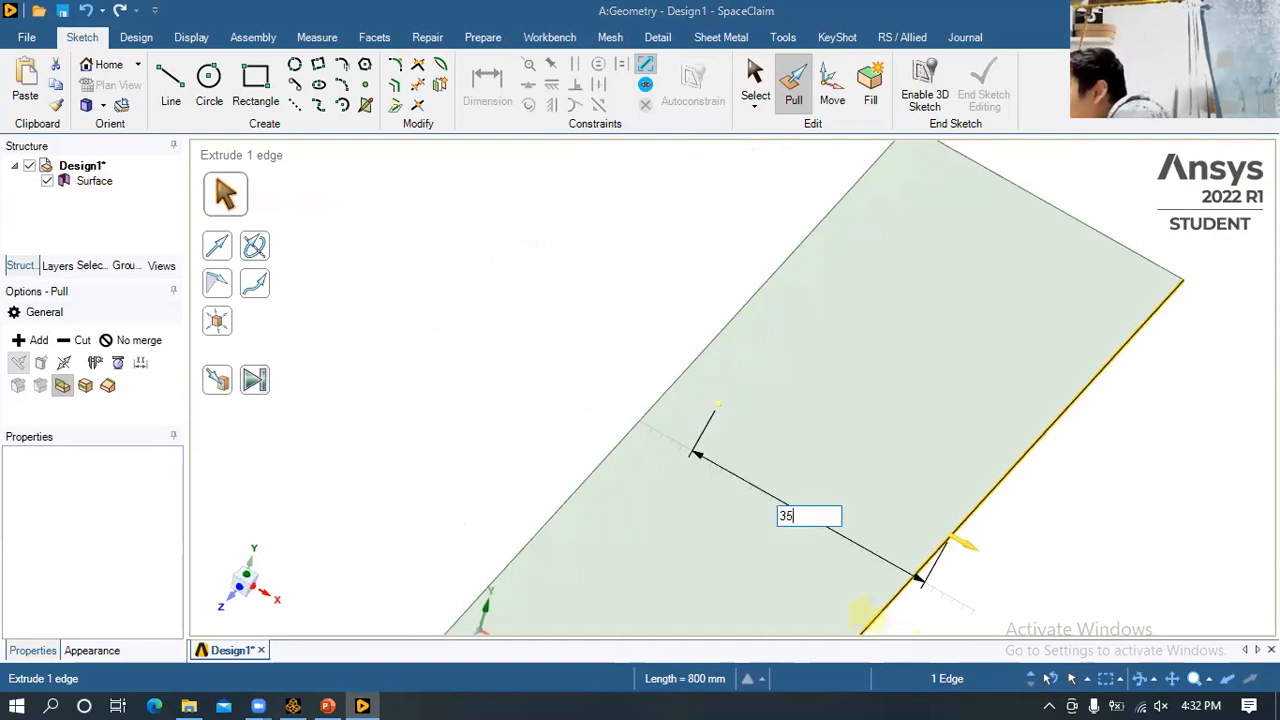
type("0")
key("Escape")
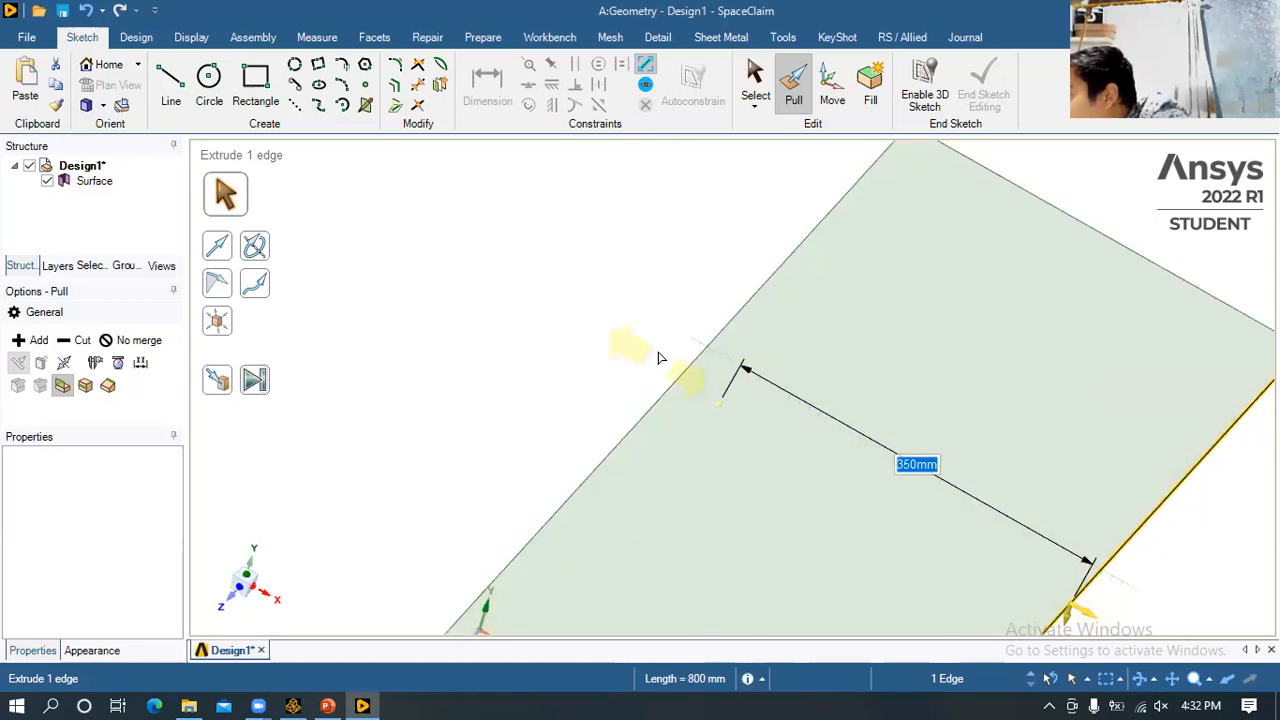
- Extend the surface by pulling its opposite long edge outward 350 mm in the negative X direction
left_click_drag(663, 375, 491, 266)
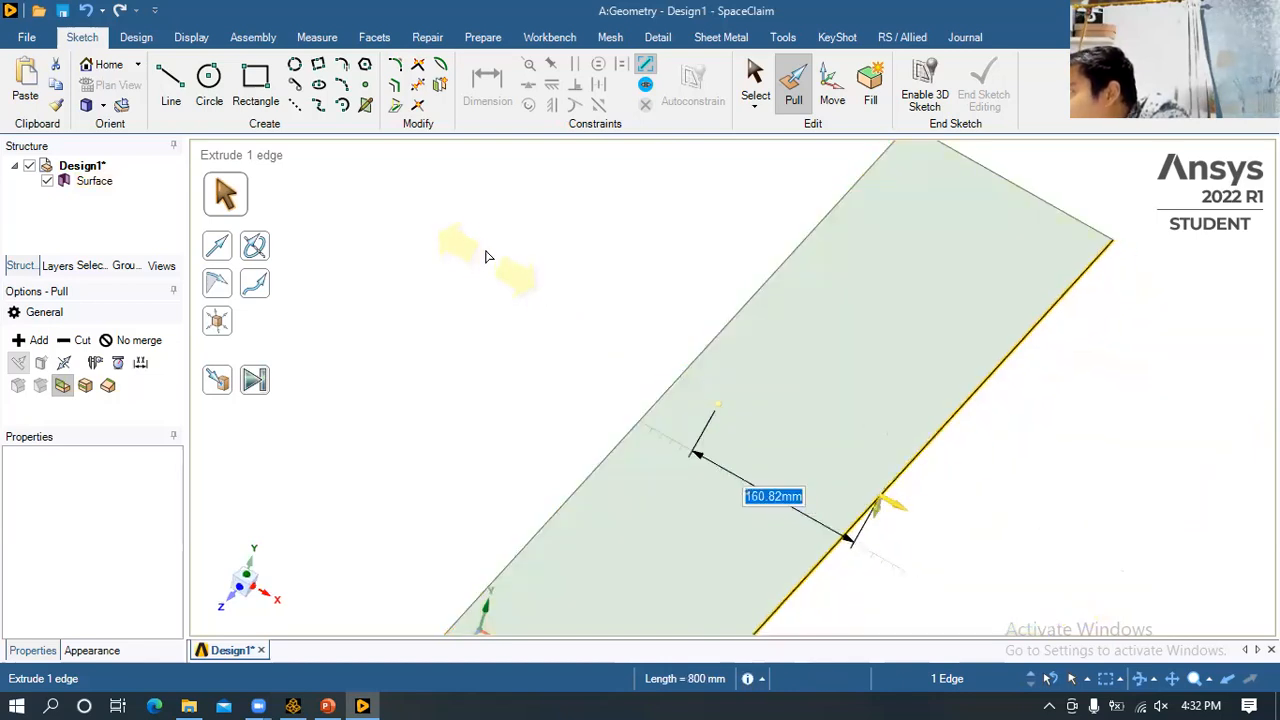
key("ctrl+z")
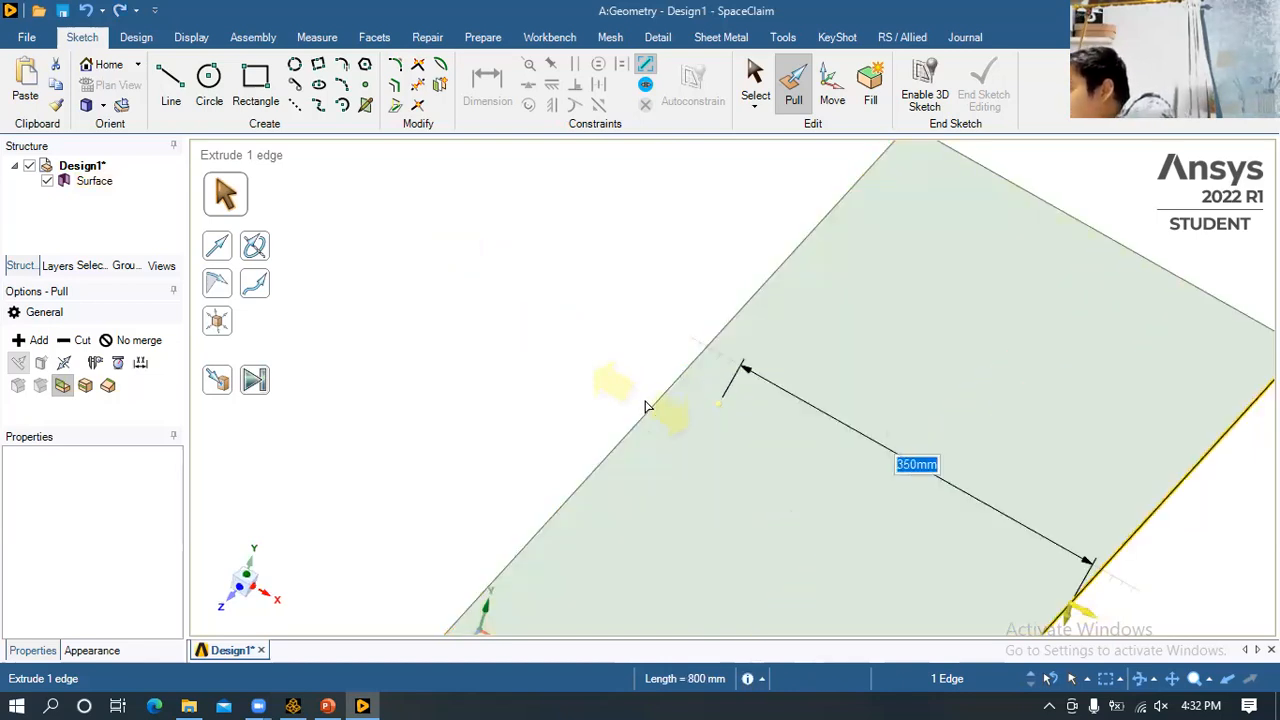
left_click_drag(543, 311, 400, 220)
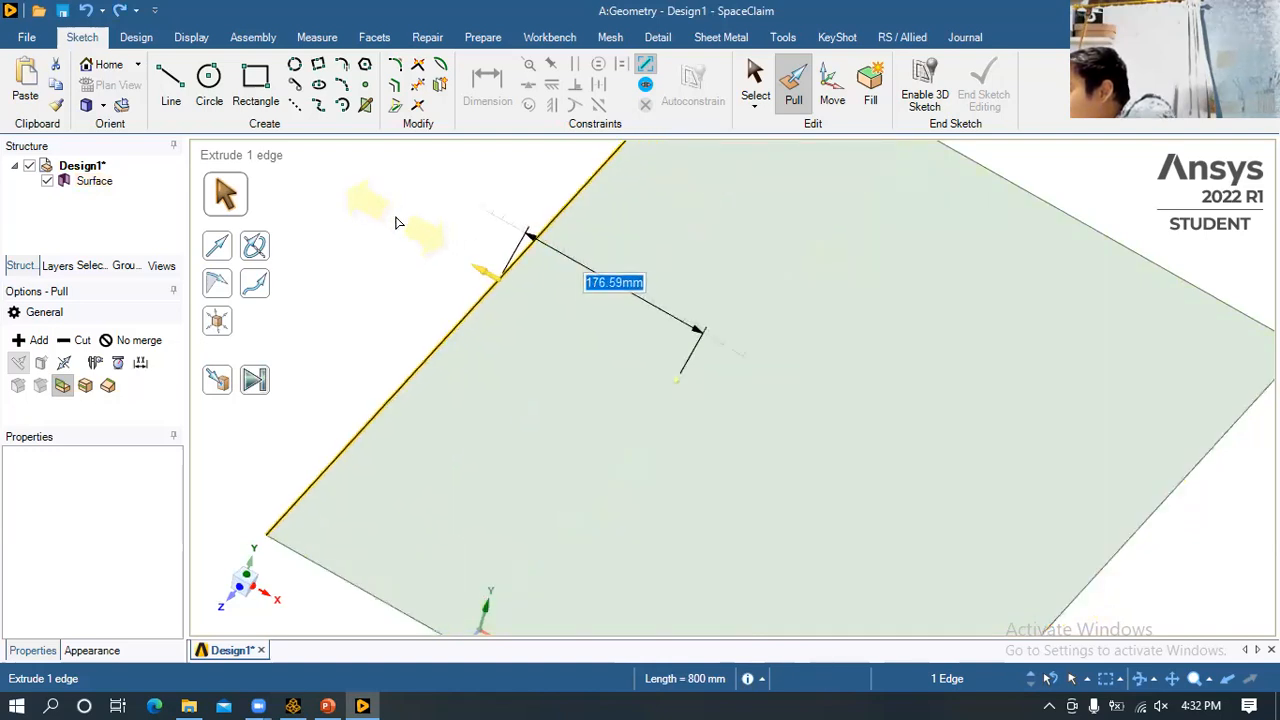
type("350")
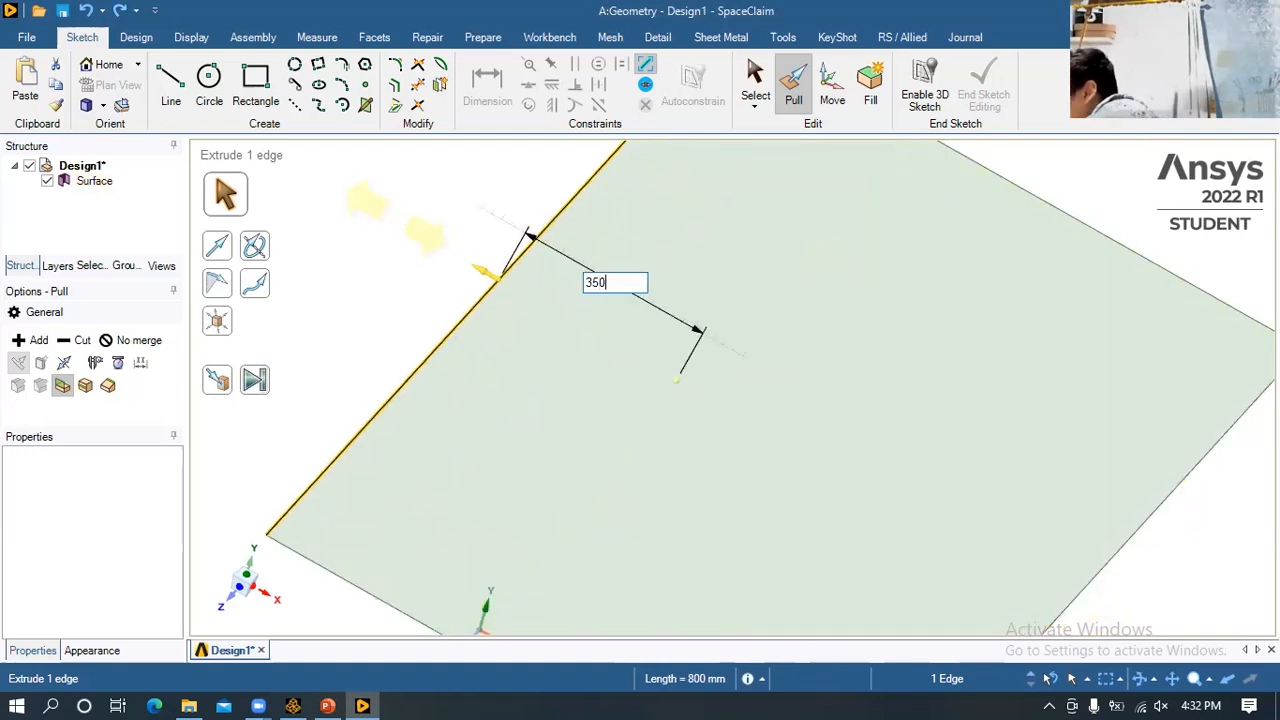
key("Return")
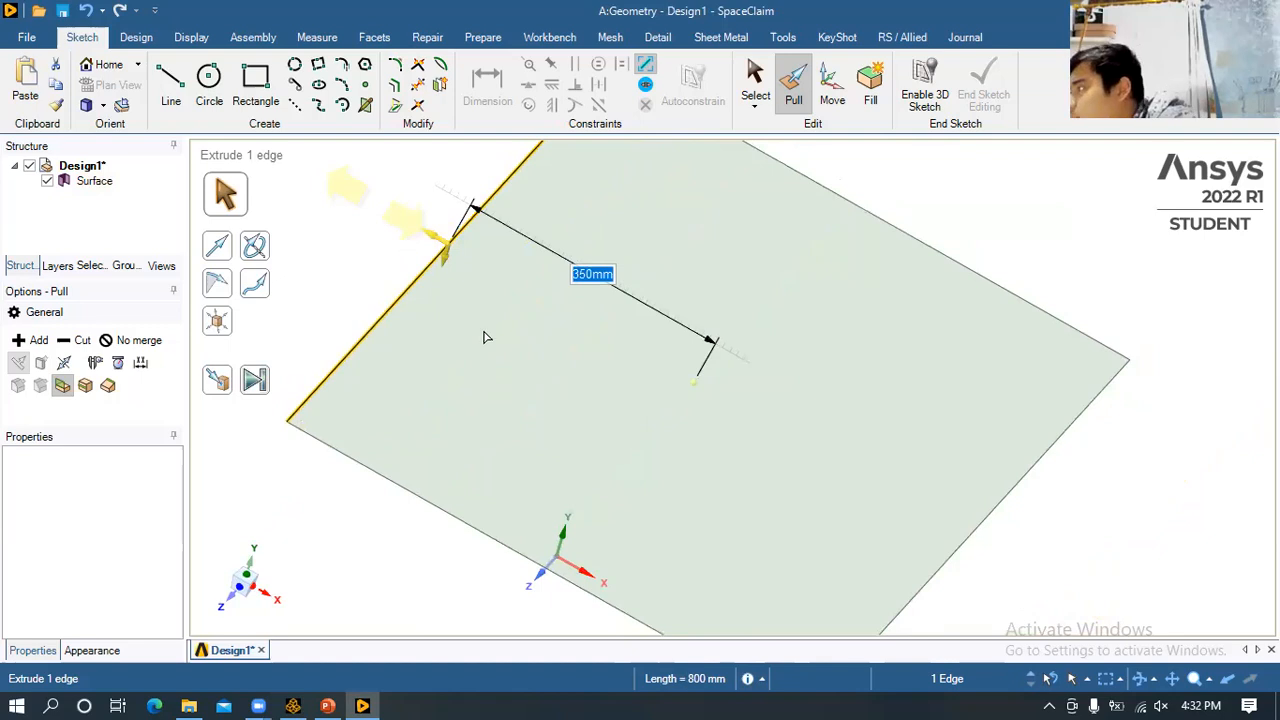
- Start a line sketch on the plane of the flat surface
middle_click_drag(597, 391, 655, 281)
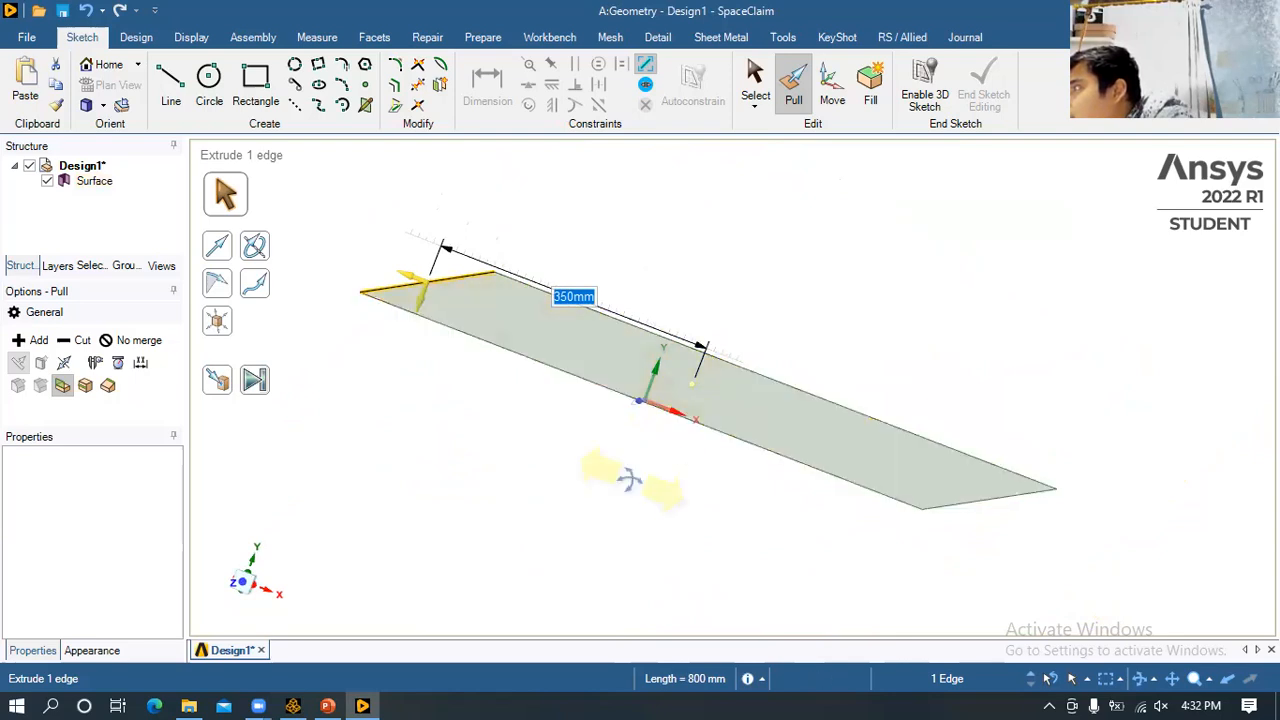
middle_click_drag(640, 482, 578, 485)
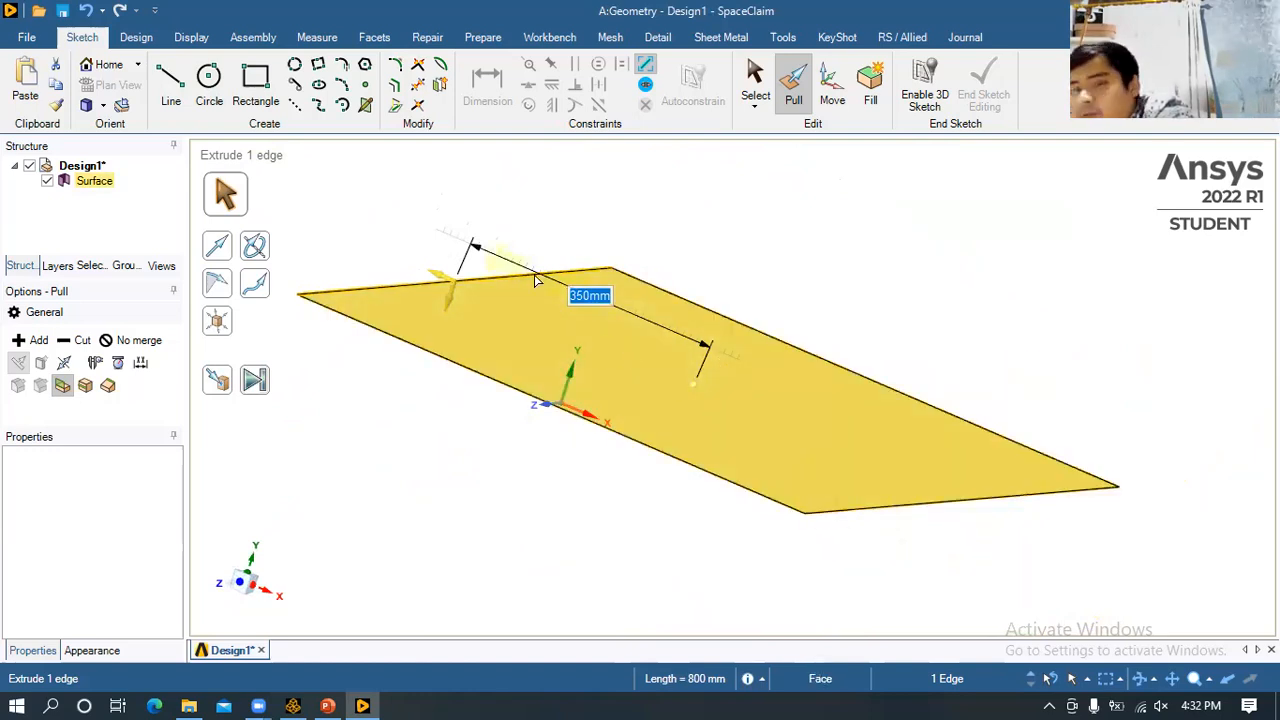
left_click(170, 85)
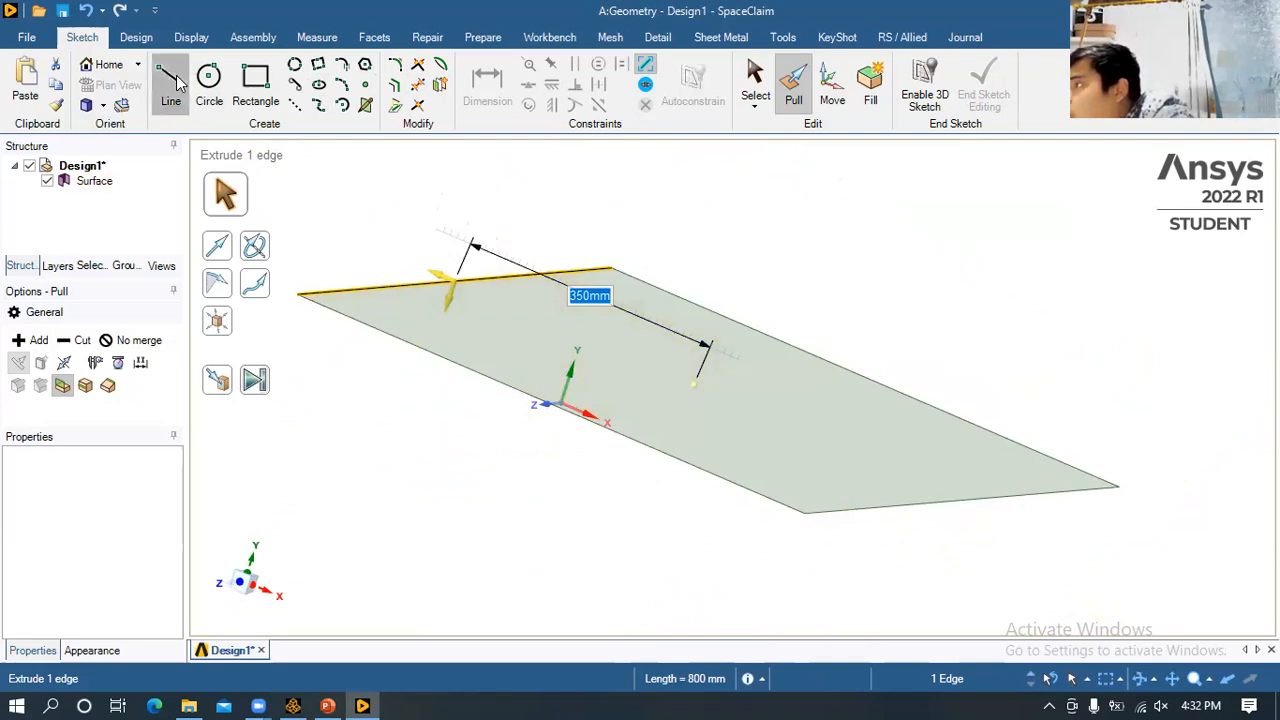
middle_click_drag(608, 516, 527, 535)
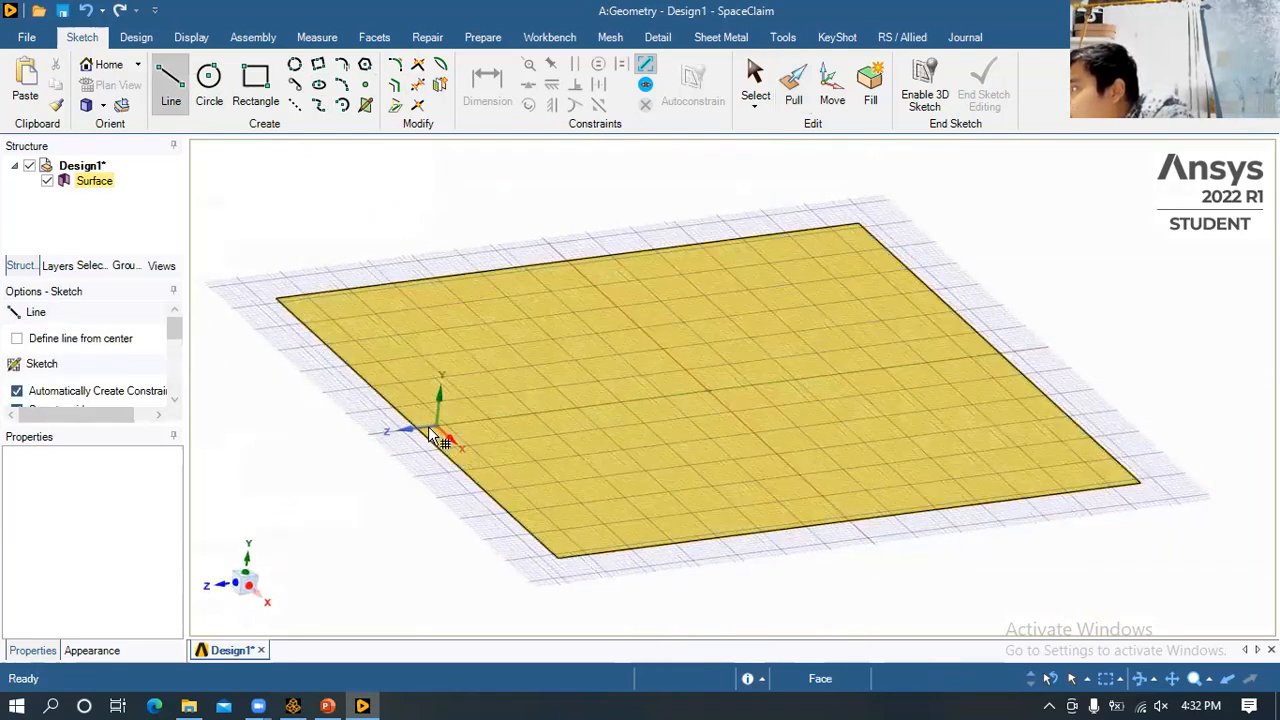
left_click(494, 406)
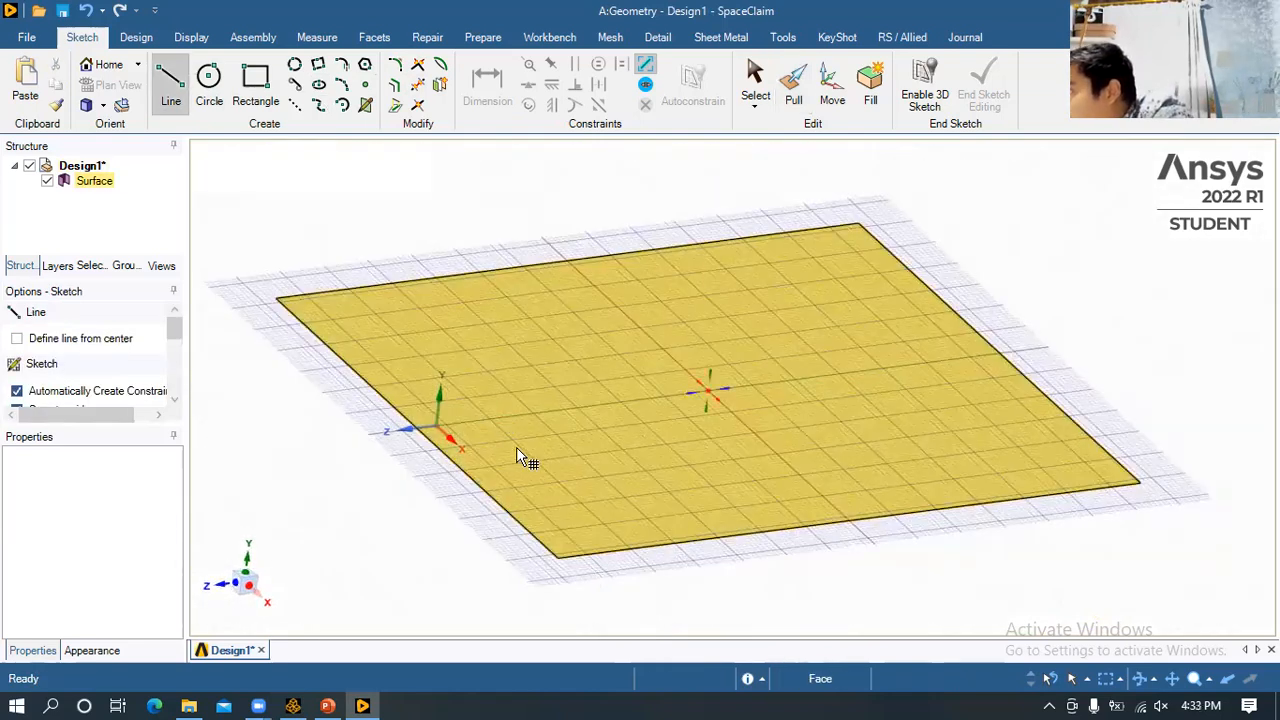
middle_click_drag(514, 451, 448, 470)
scroll(419, 438, "up", 5)
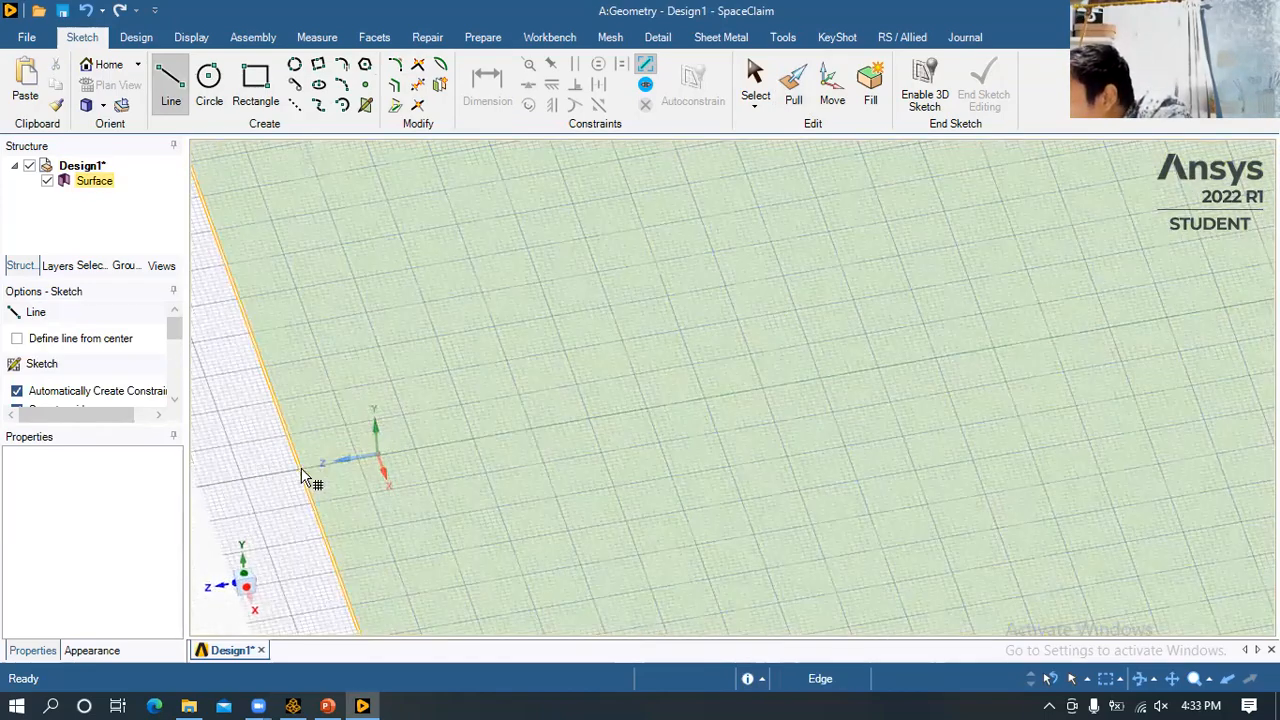
left_click(338, 473)
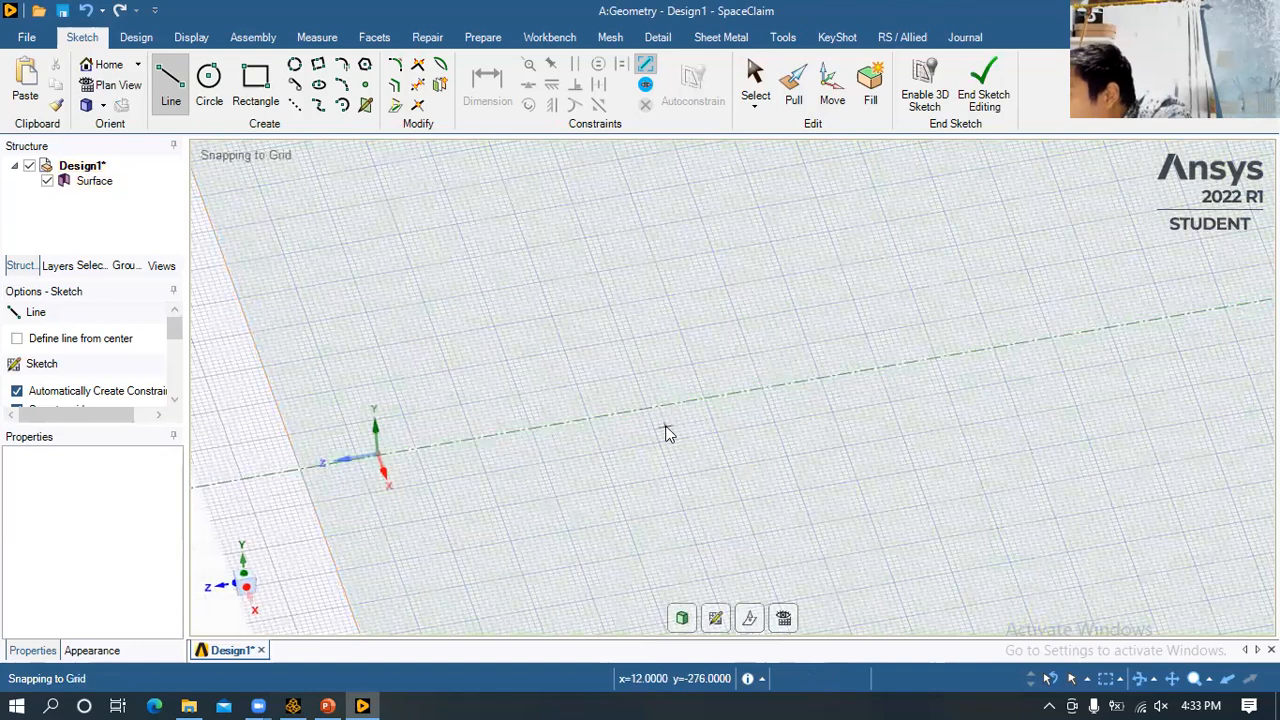
- Sketch two line segments along the Z direction, each about 400 mm, from the surface's centre to its two opposite edges
scroll(672, 433, "down", 1)
scroll(900, 400, "down", 3)
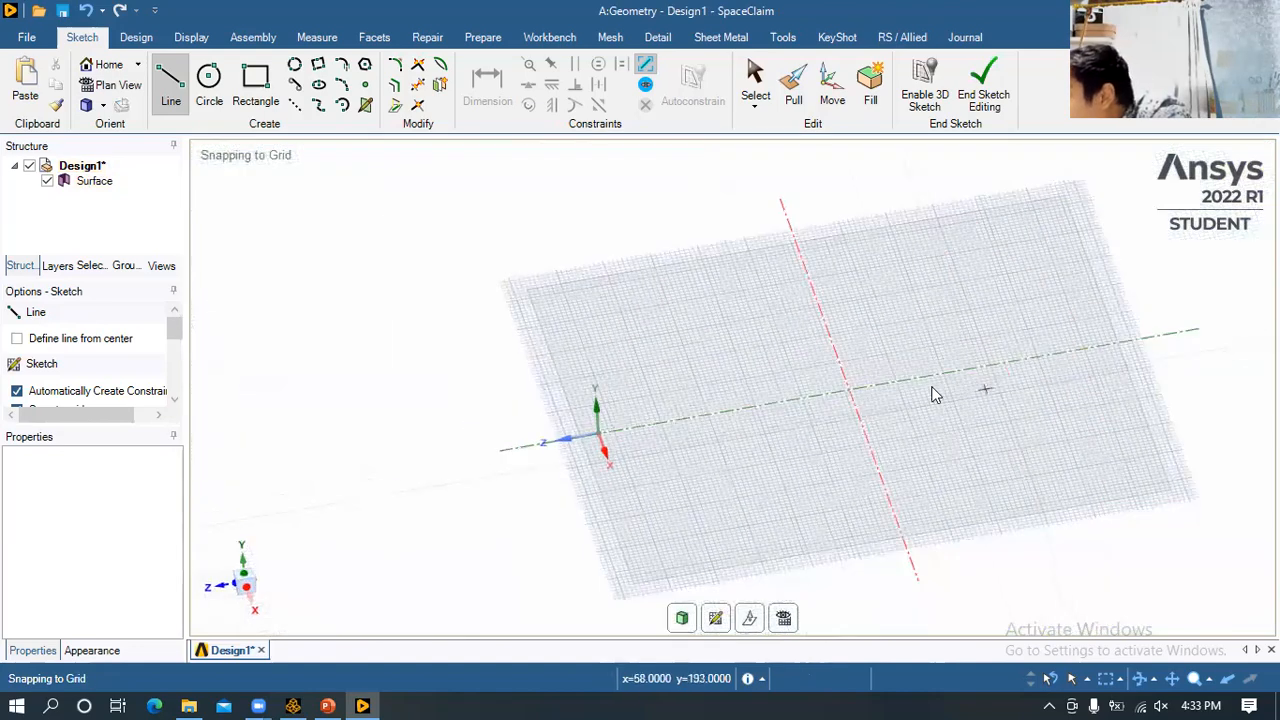
left_click(842, 391)
left_click(567, 442)
mouse_move(851, 437)
middle_mouse_down("shift")
mouse_move(406, 403)
mouse_move(394, 371)
middle_mouse_up("shift")
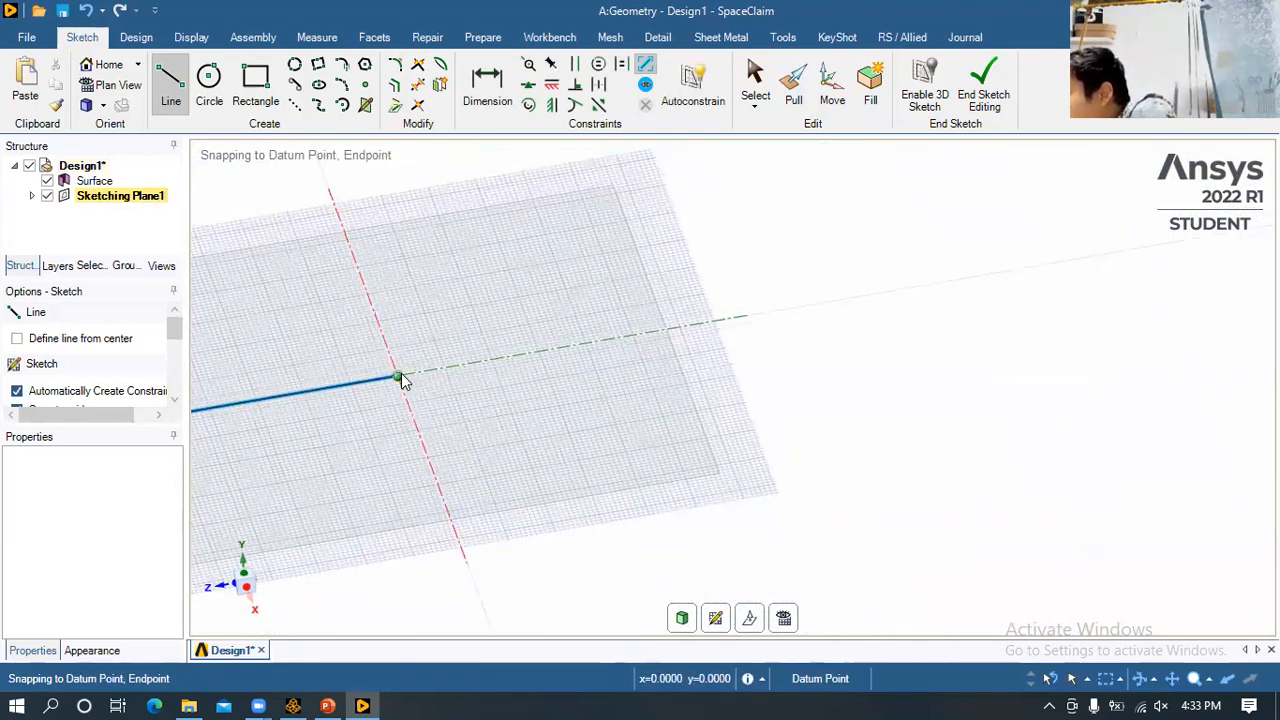
left_click(401, 376)
left_click(668, 328)
key("Escape")
mouse_move(812, 368)
middle_mouse_down()
mouse_move(908, 341)
mouse_move(889, 386)
mouse_move(1006, 374)
mouse_move(591, 454)
mouse_move(498, 442)
middle_mouse_up()
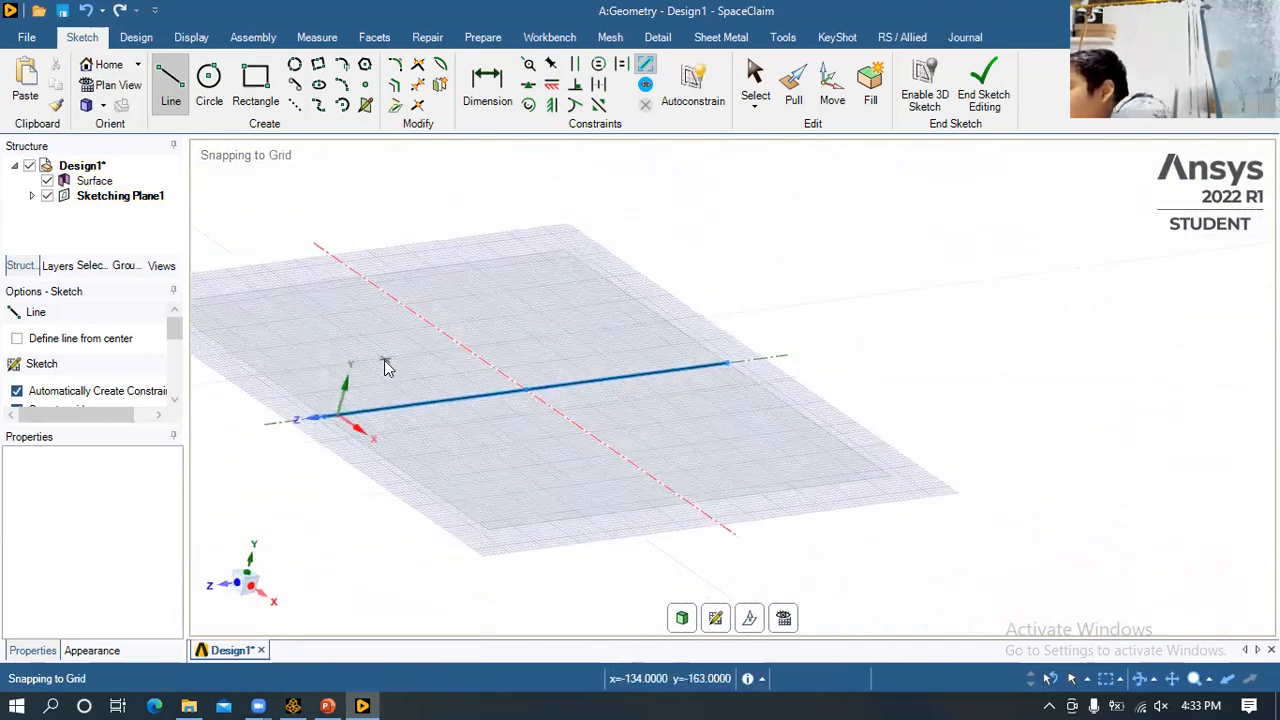
- Leave the sketch with the Pull tool so the centre line splits the surface into two faces
key("p")
mouse_move(480, 487)
middle_mouse_down()
mouse_move(443, 534)
mouse_move(574, 514)
mouse_move(586, 543)
mouse_move(580, 534)
mouse_move(611, 514)
mouse_move(625, 524)
middle_mouse_up()
key("h")
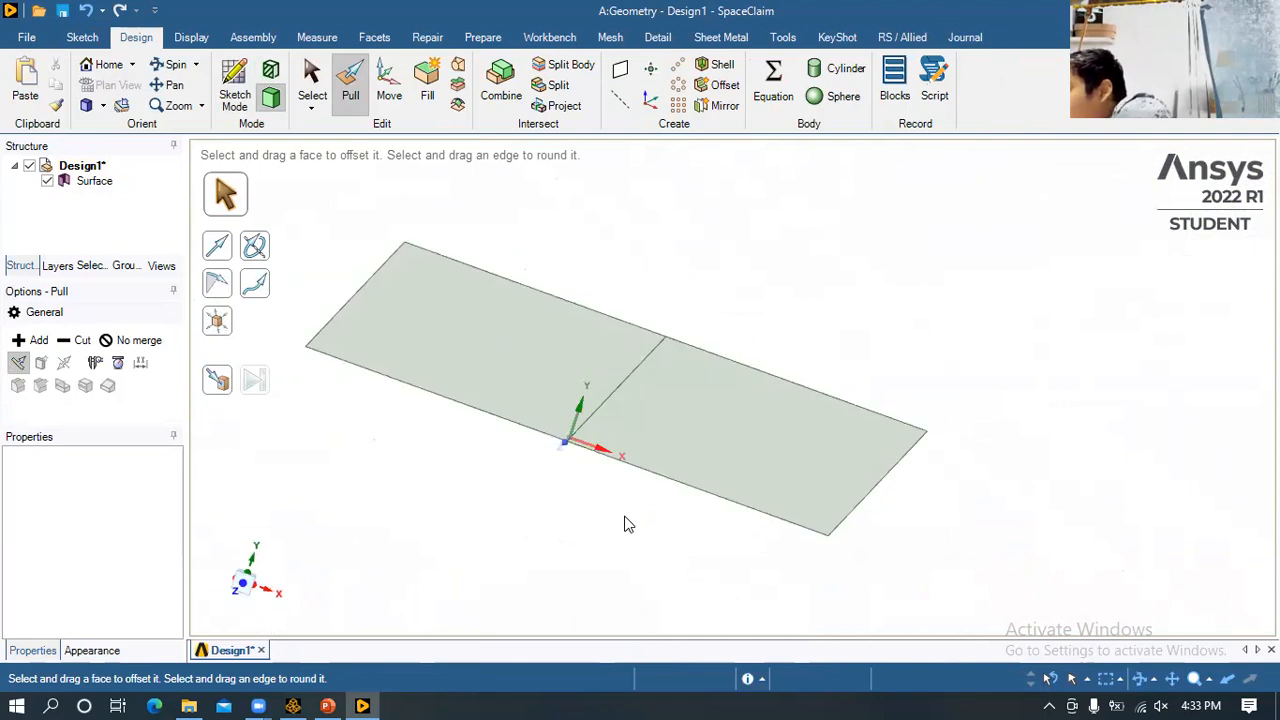
- Rotate the positive X half of the surface 15° about its lengthwise axis with the Move tool
left_click(686, 528)
left_click(776, 506)
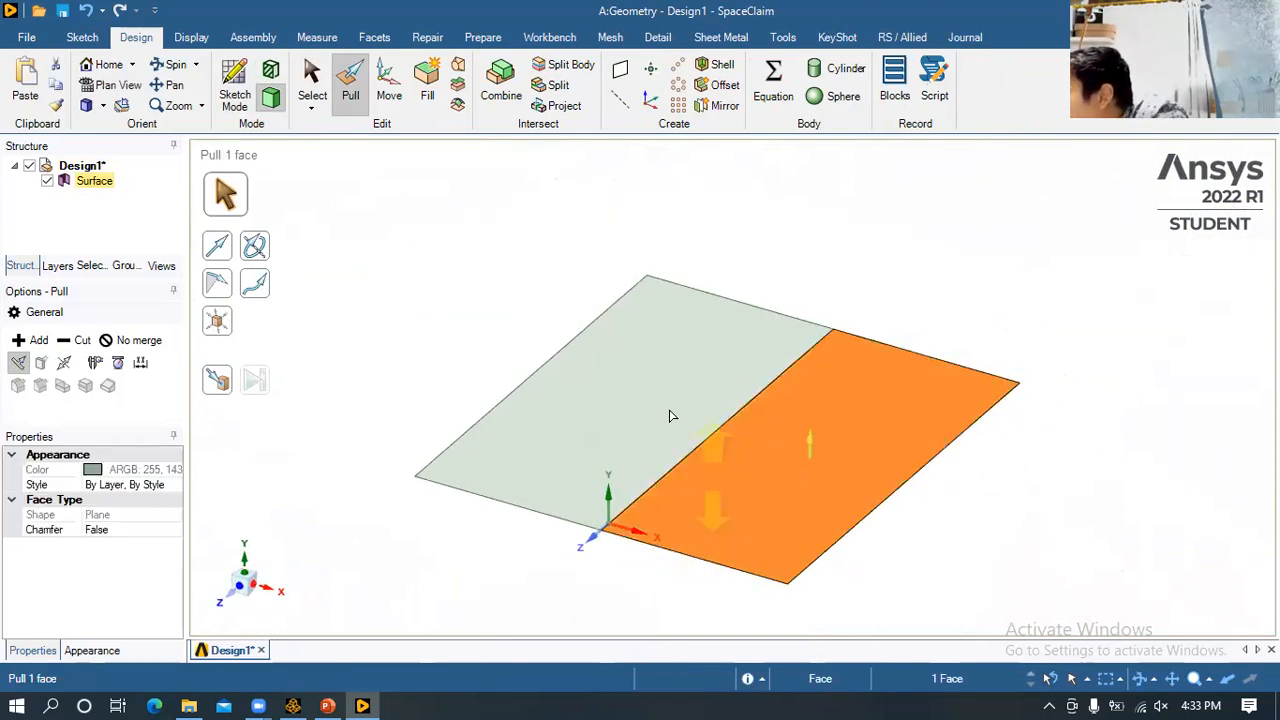
left_click(389, 90)
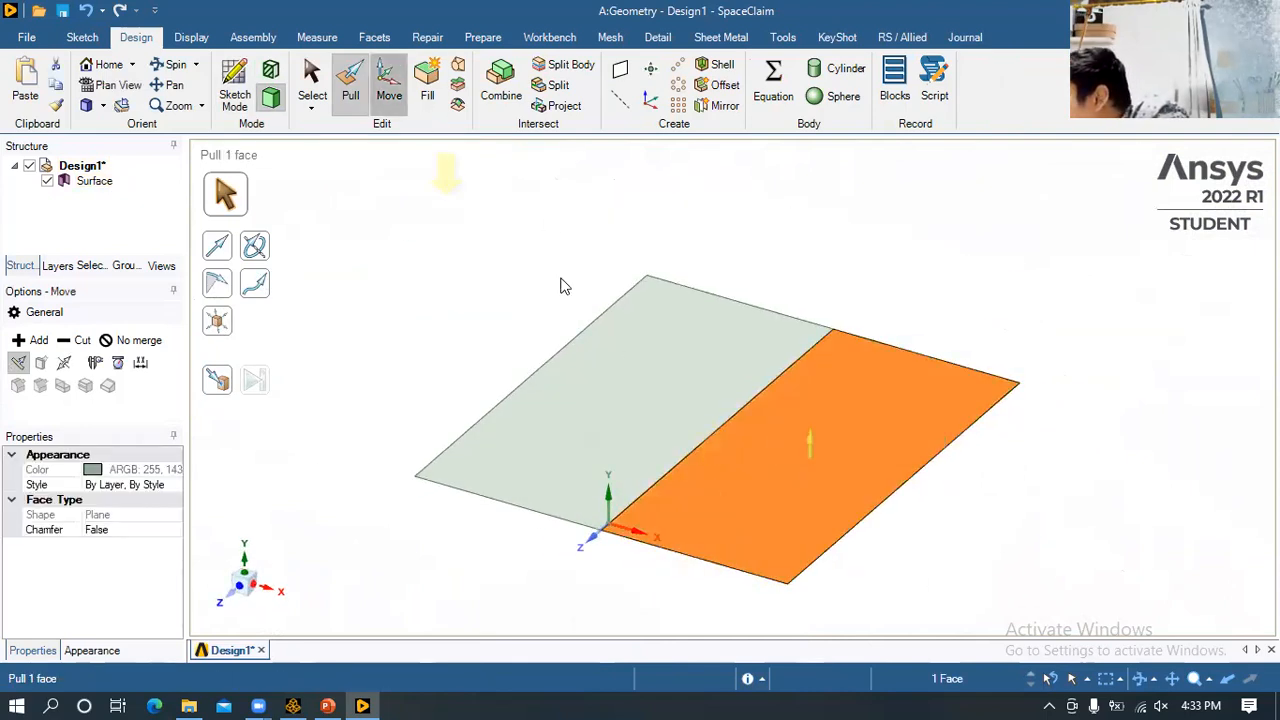
left_click_drag(852, 443, 852, 437)
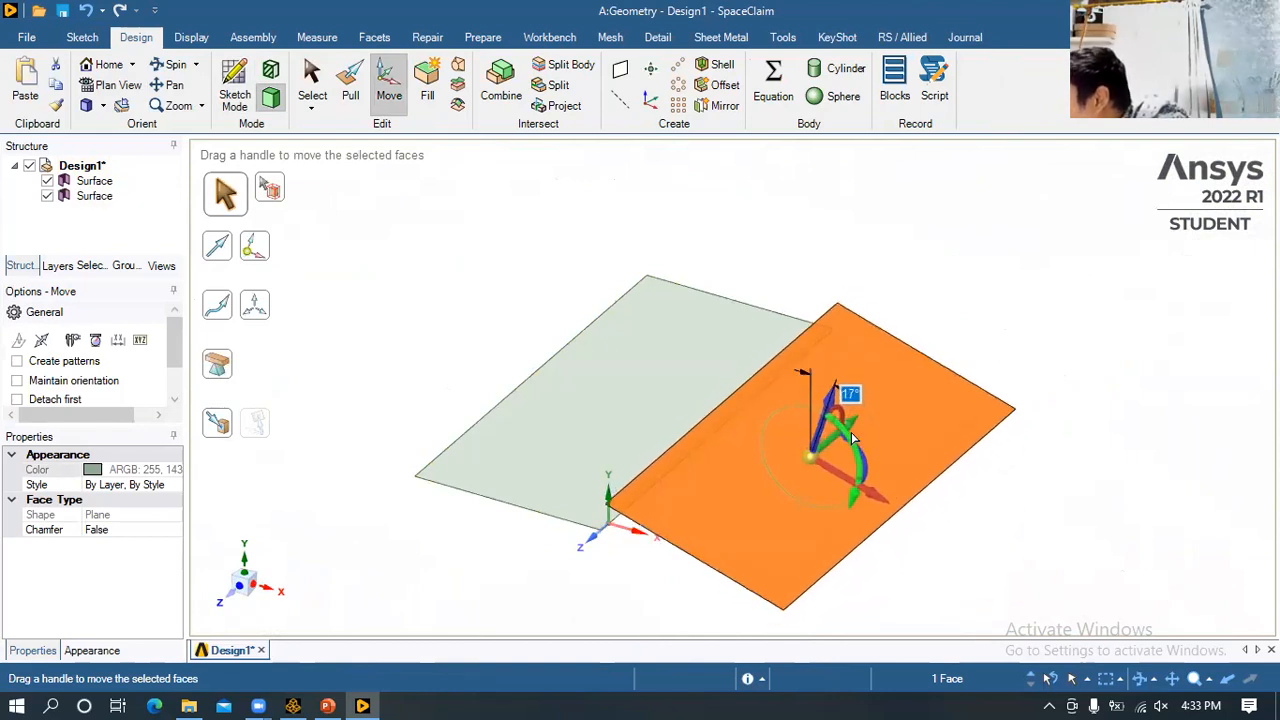
type("15")
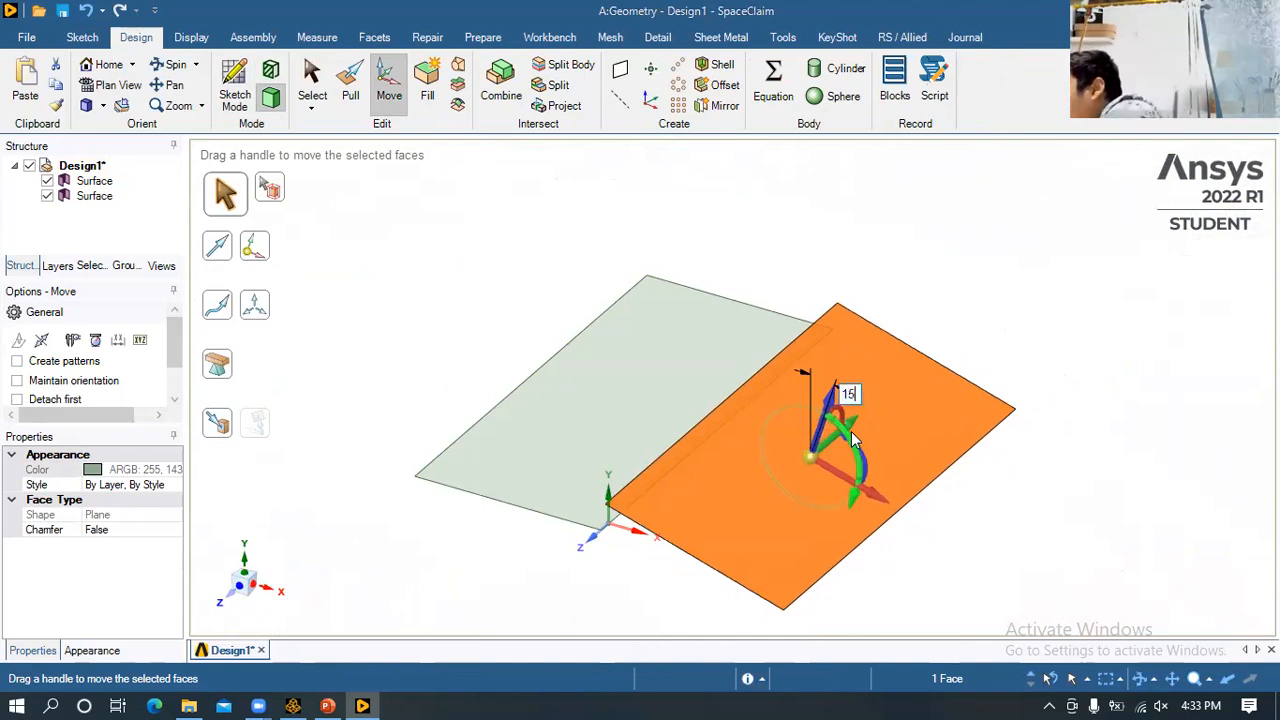
key("Return")
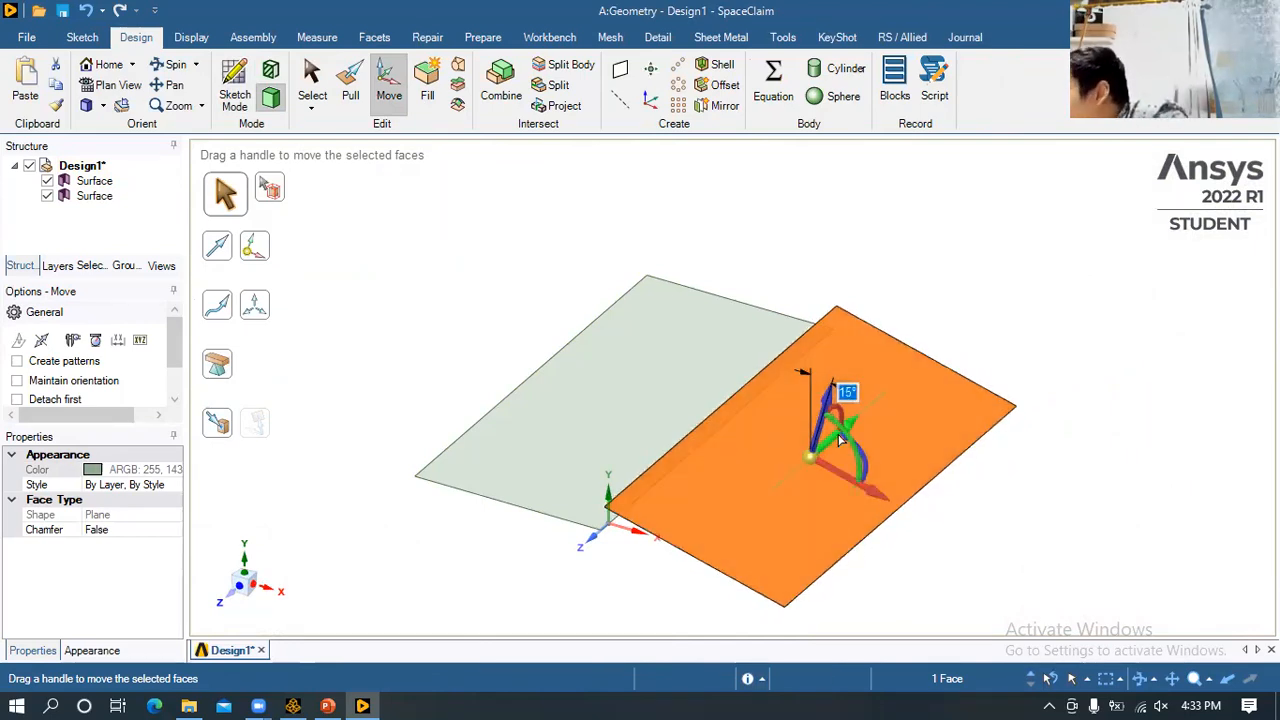
- Rotate the negative X half of the surface about its lengthwise axis in the opposite direction to form a ridge
left_click(612, 438)
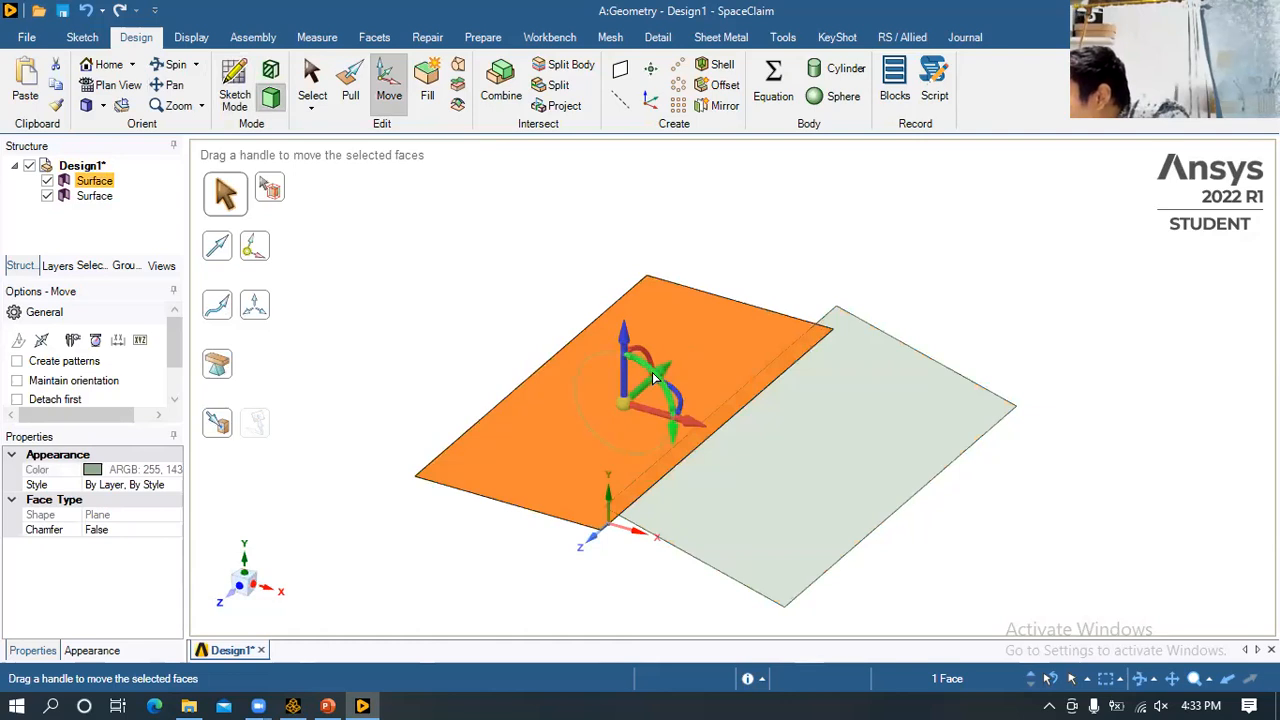
mouse_move(647, 367)
left_mouse_down()
mouse_move(672, 425)
mouse_move(645, 360)
left_mouse_up()
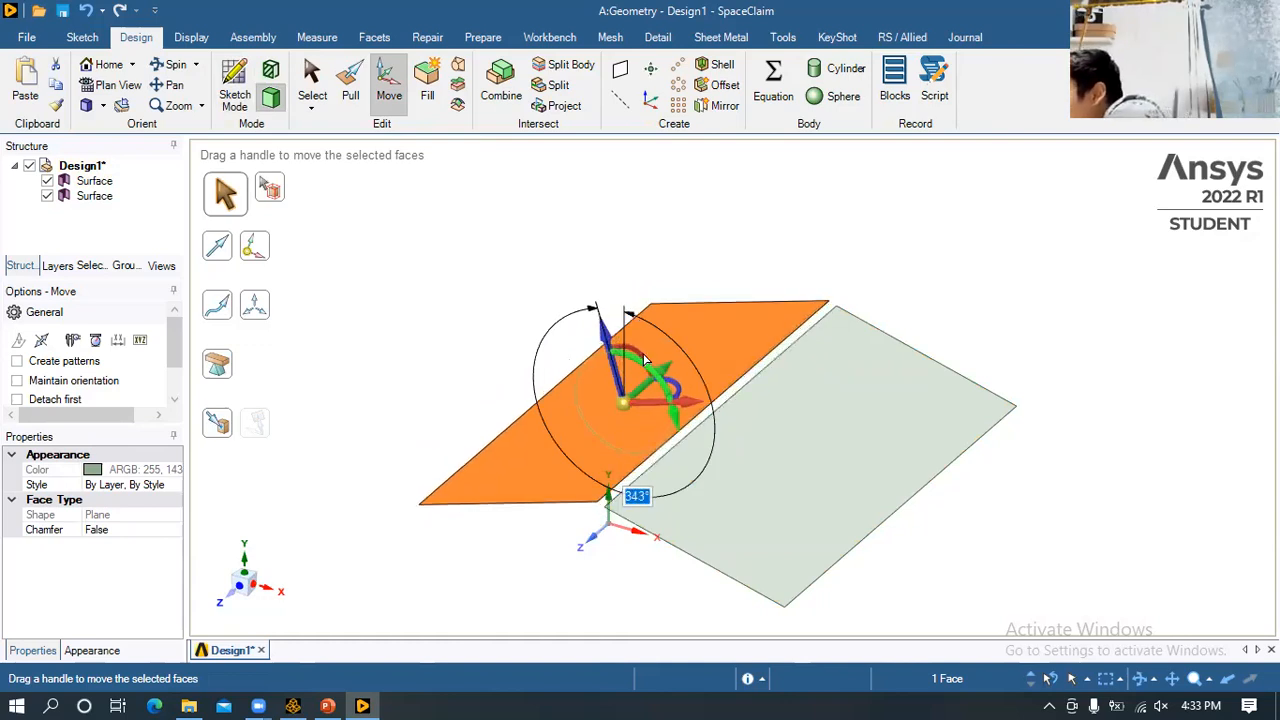
type("34")
key("Return")
- Try to close the gap by moving the positive X half's two inner edges up to the other half's inner edge
left_click(760, 500)
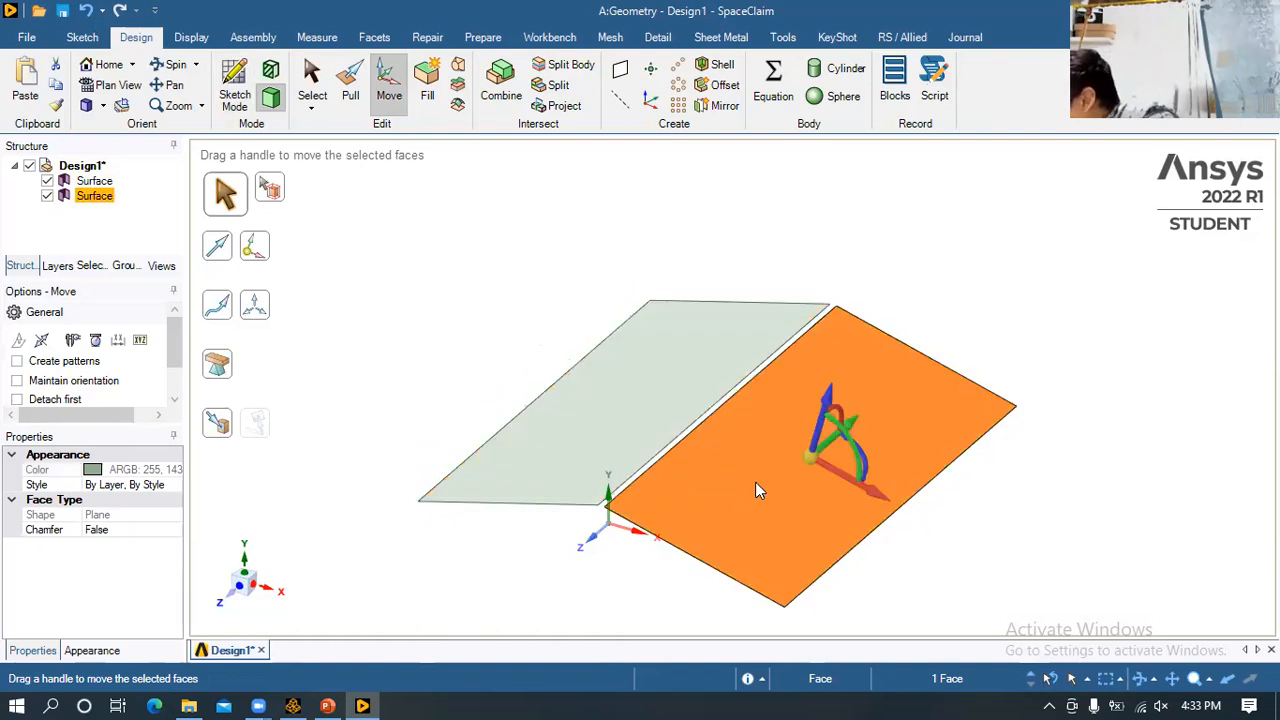
key("Escape")
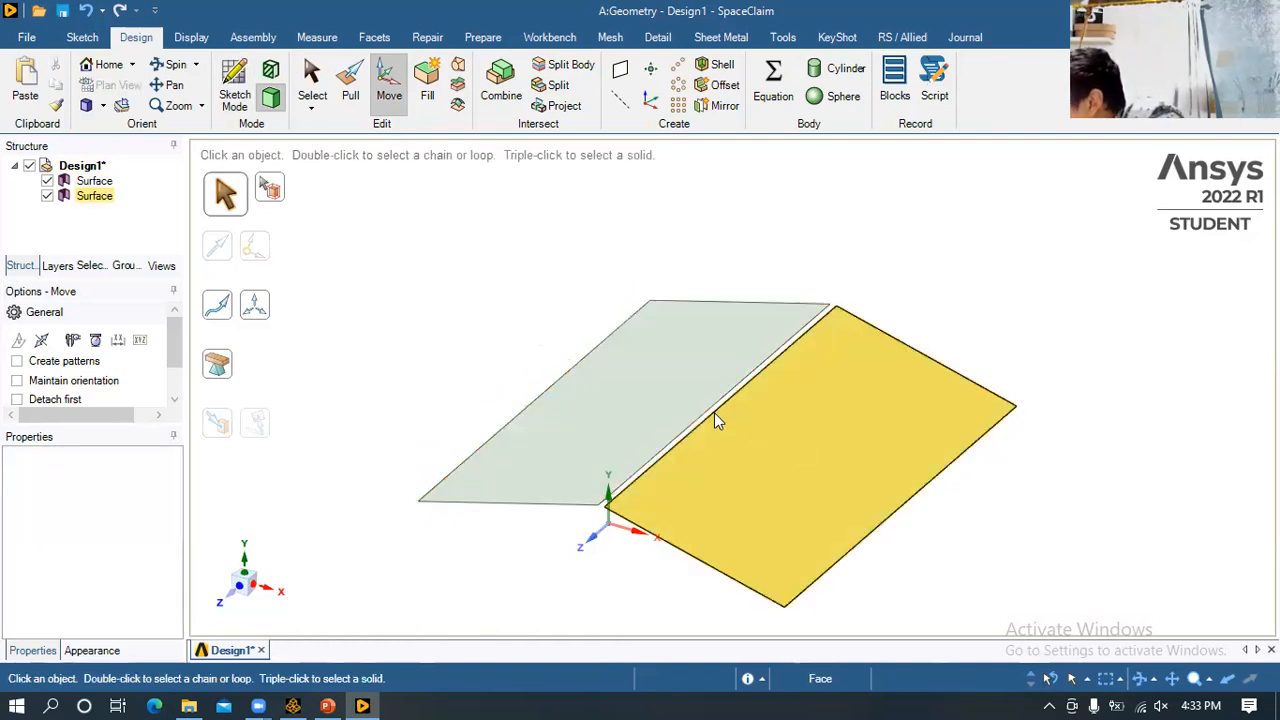
scroll(716, 421, "up", 3)
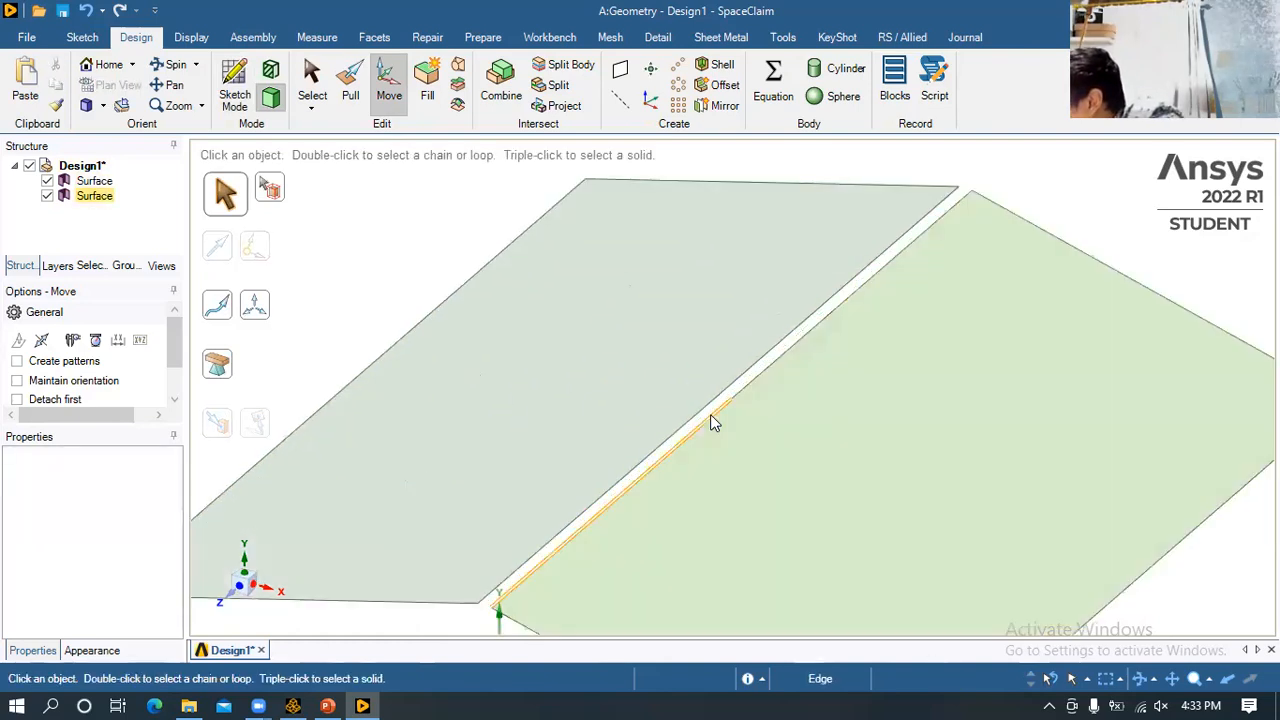
left_click(716, 421)
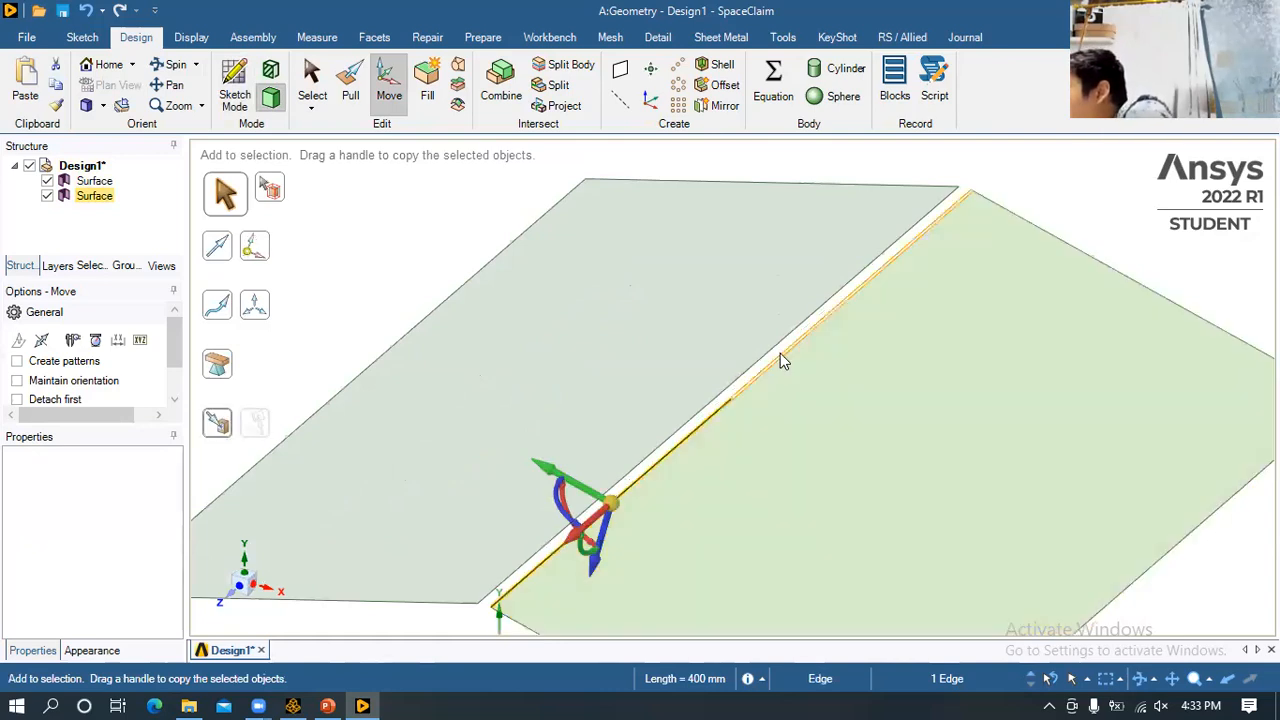
left_click(783, 362, "ctrl")
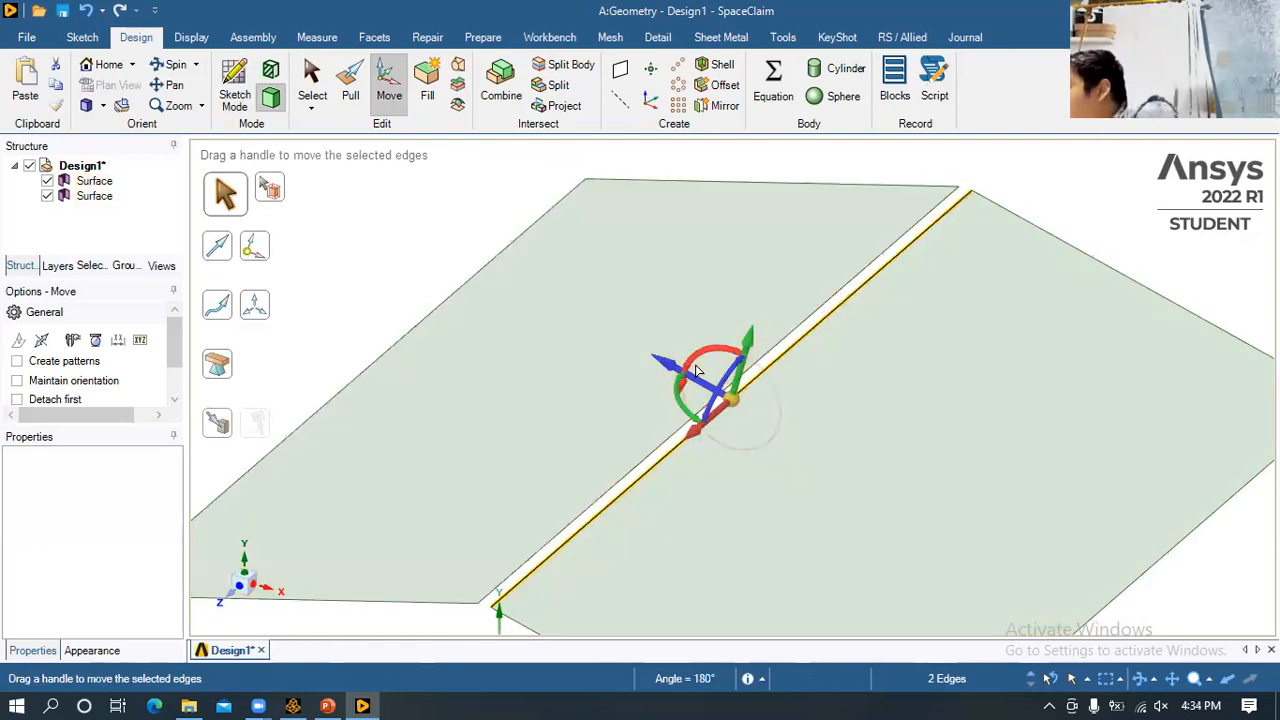
left_click(678, 372)
key("u")
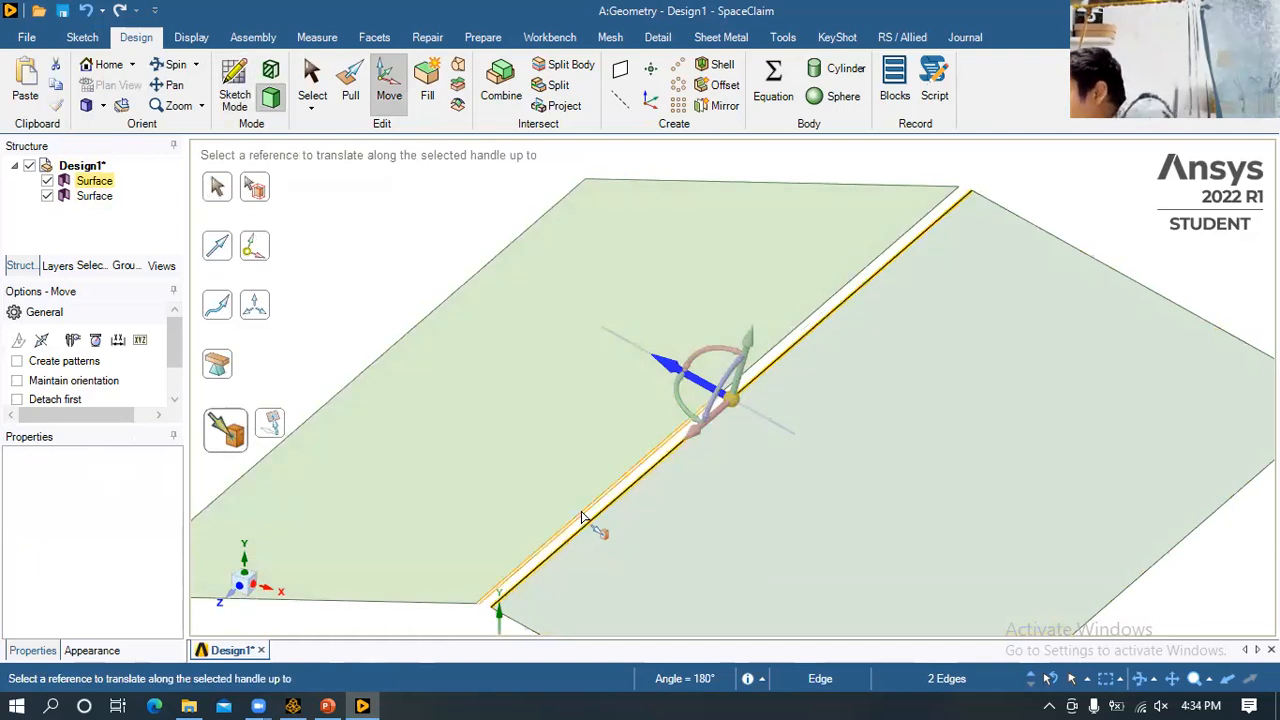
left_click(583, 519)
mouse_move(700, 493)
middle_mouse_down()
mouse_move(449, 574)
mouse_move(494, 529)
mouse_move(634, 517)
mouse_move(683, 494)
middle_mouse_up()
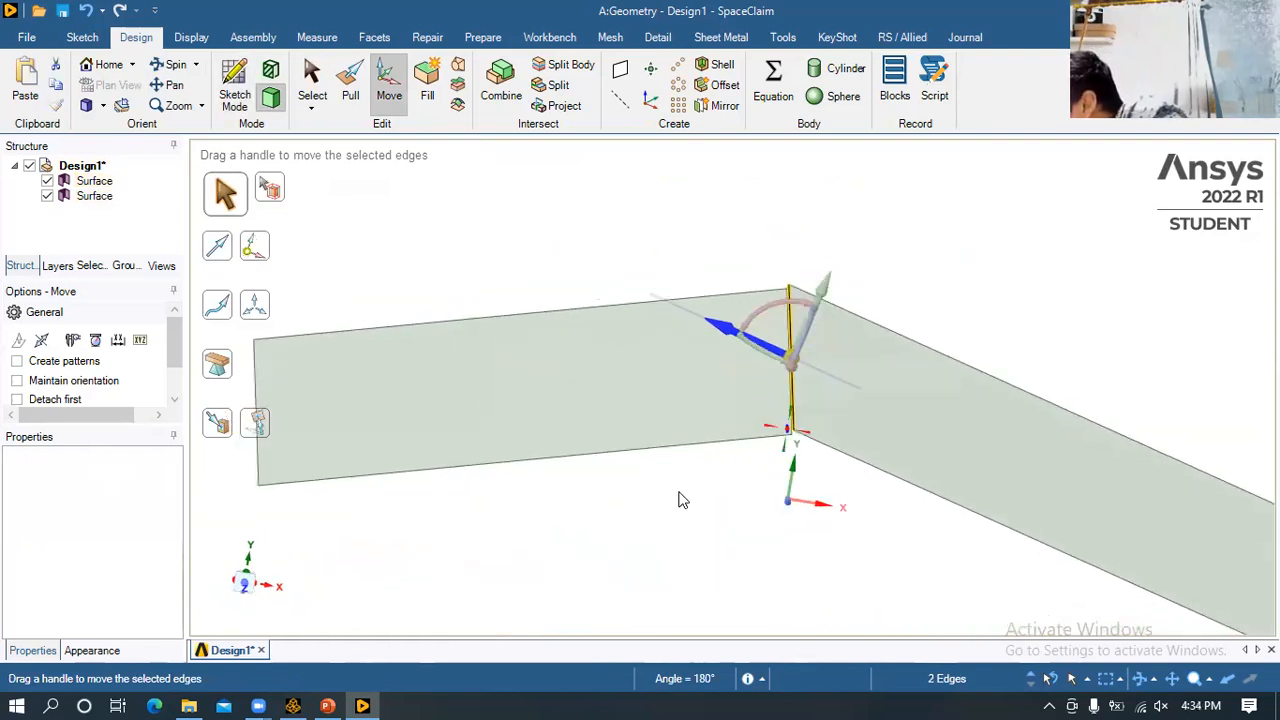
- Try rotating the negative X half's two inner edges about 8° to align them with the other half
scroll(680, 500, "up", 3)
left_click(757, 362)
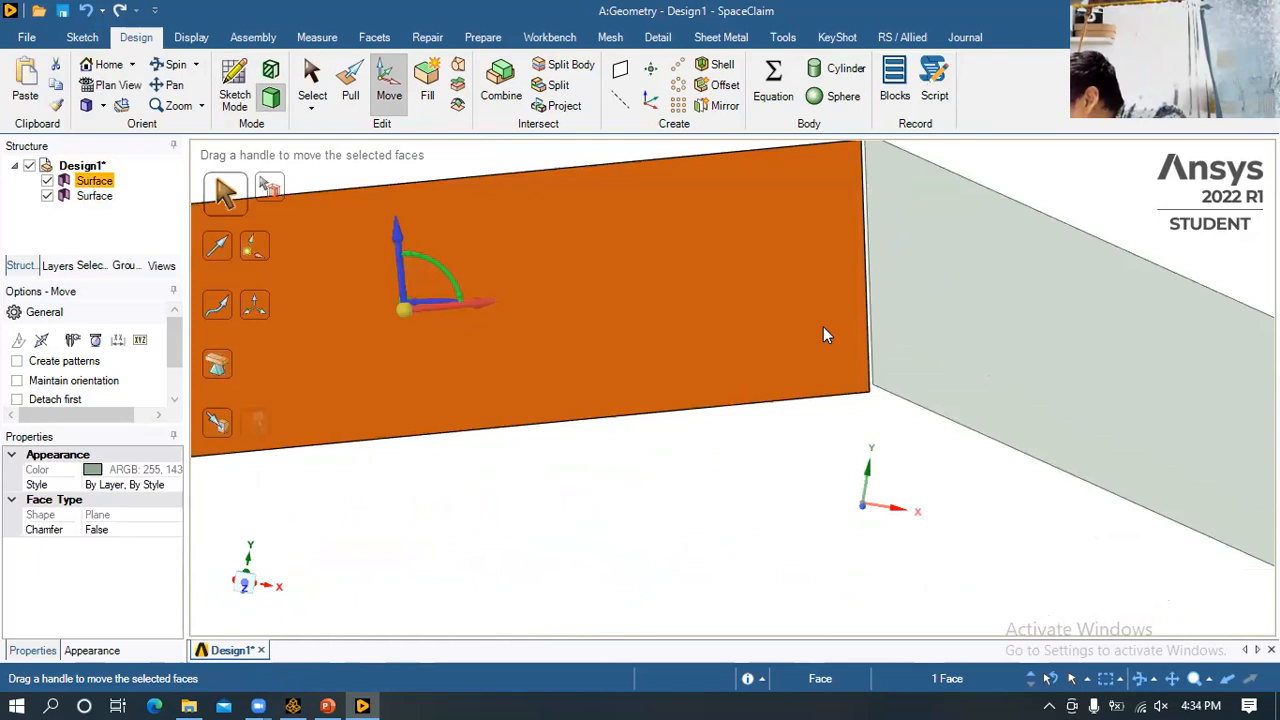
scroll(862, 268, "up", 3)
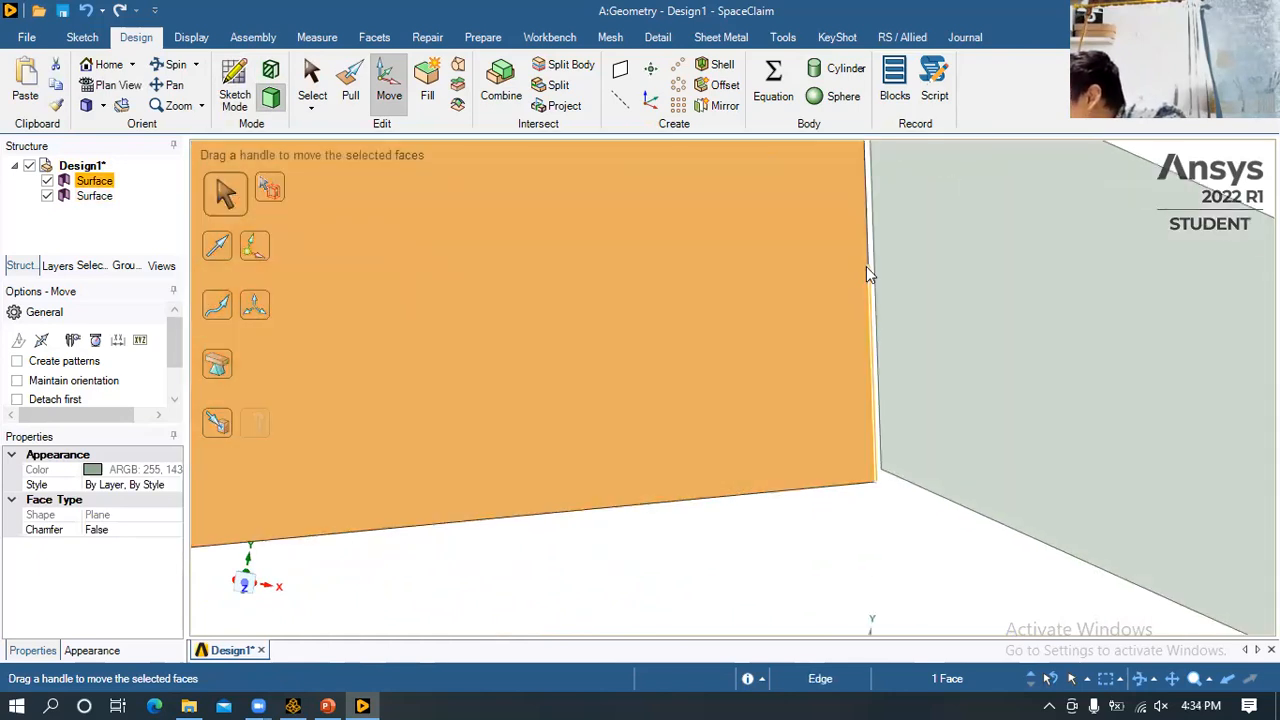
left_click(866, 266)
left_click(866, 250, "ctrl")
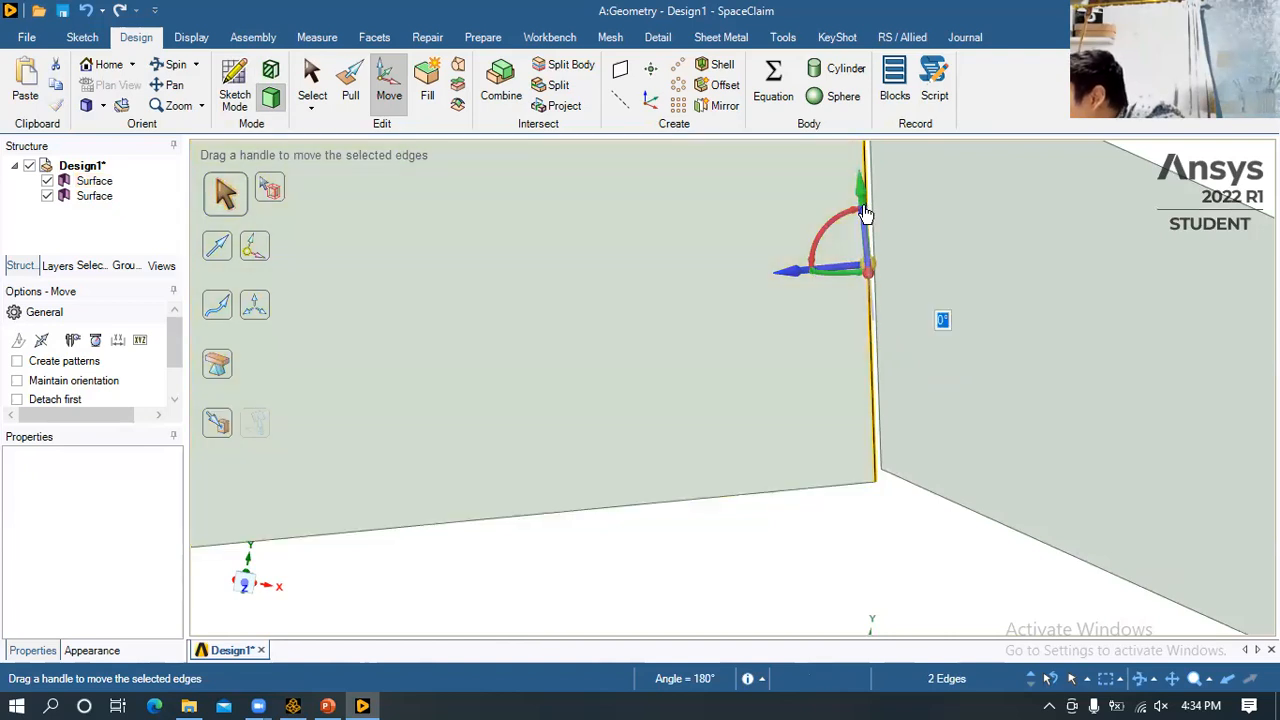
left_click(848, 211)
left_click_drag(846, 215, 903, 397)
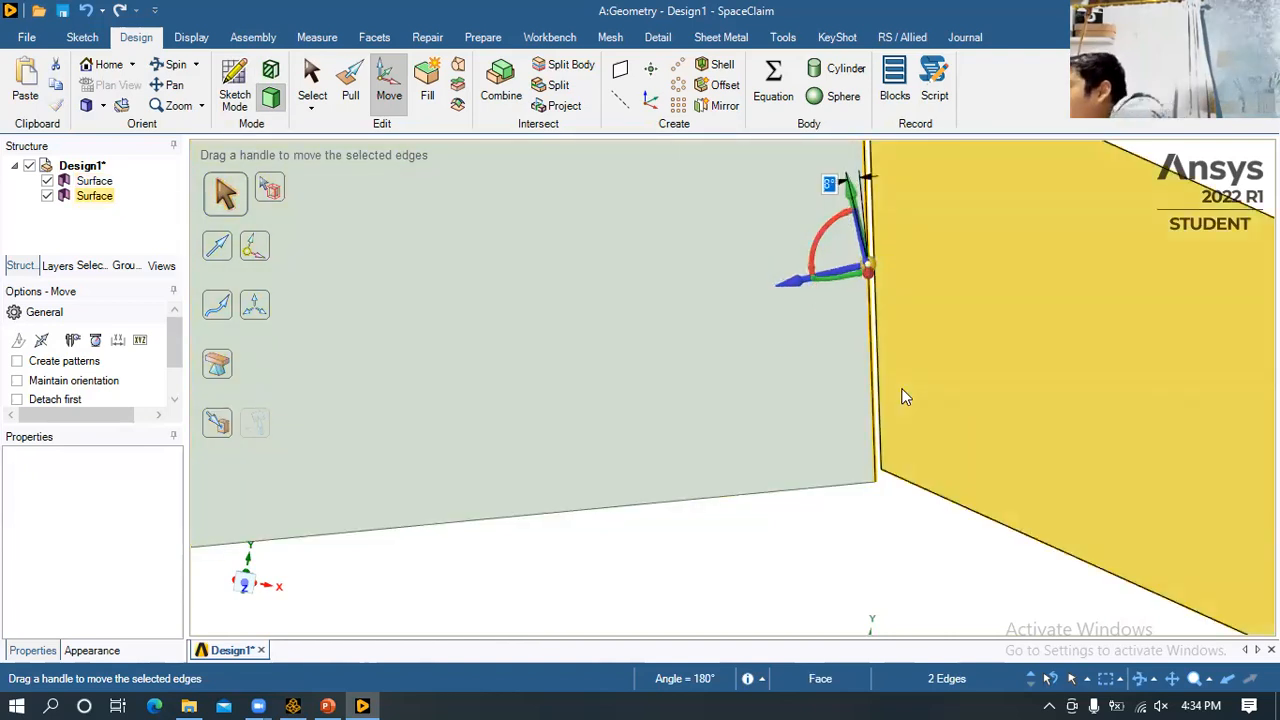
- Undo the edge and face moves back to the flat split surface and clear the selection
key("ctrl")
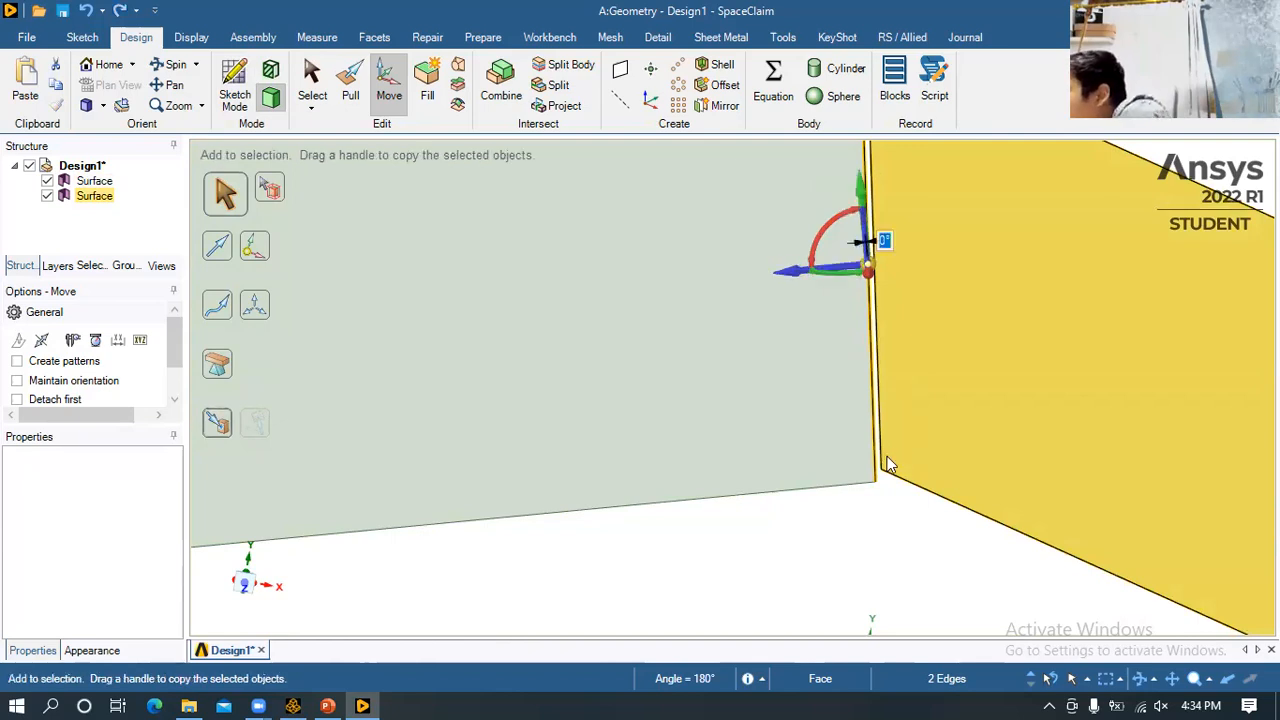
key("h")
left_click(888, 463)
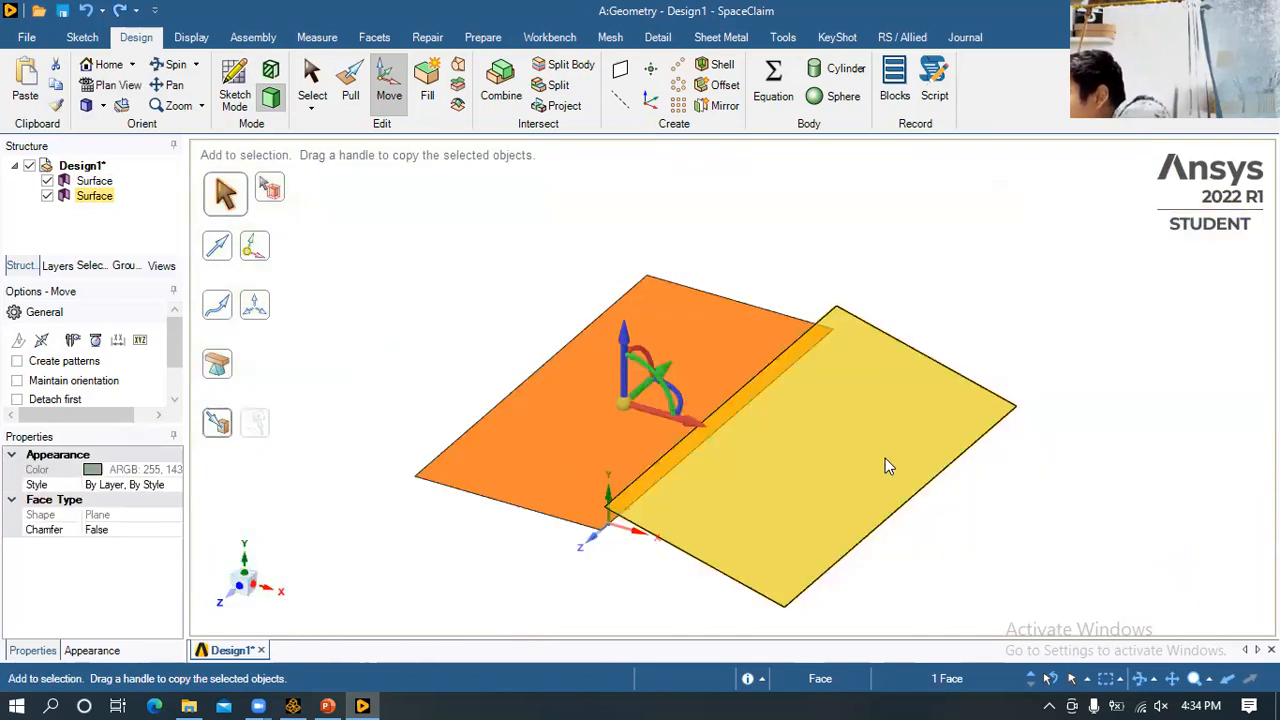
key("ctrl+z")
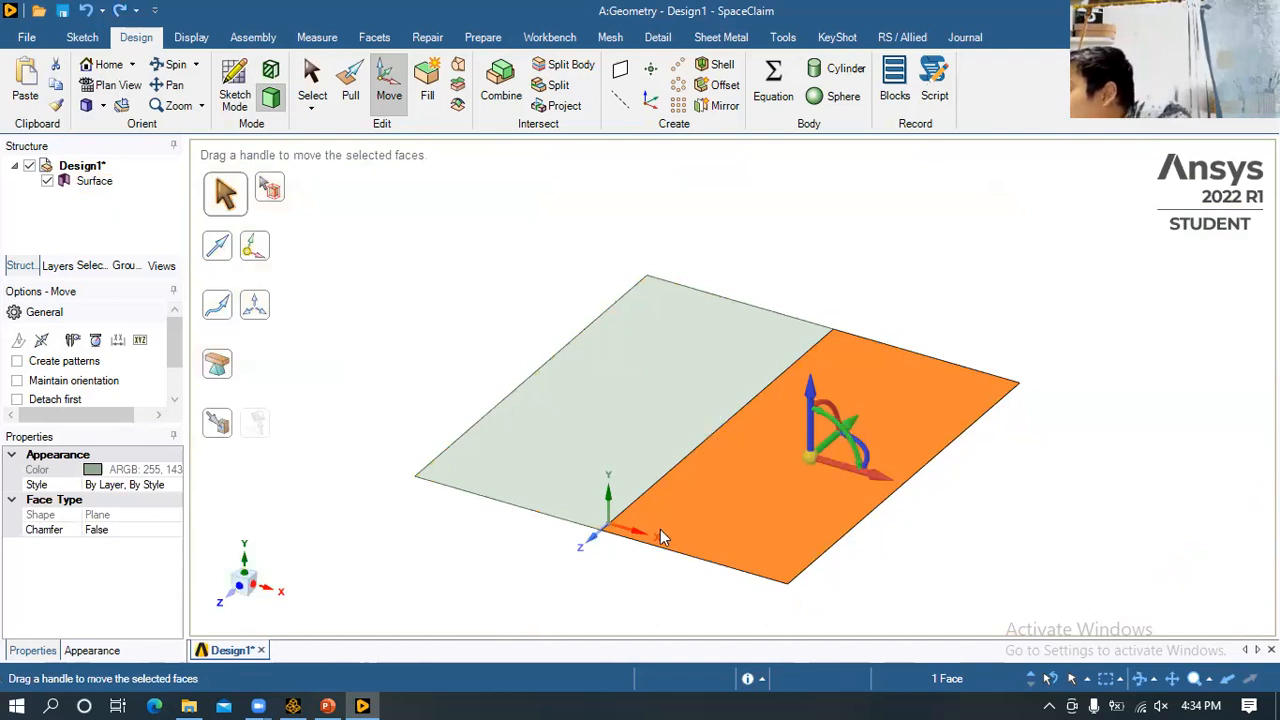
key("Escape")
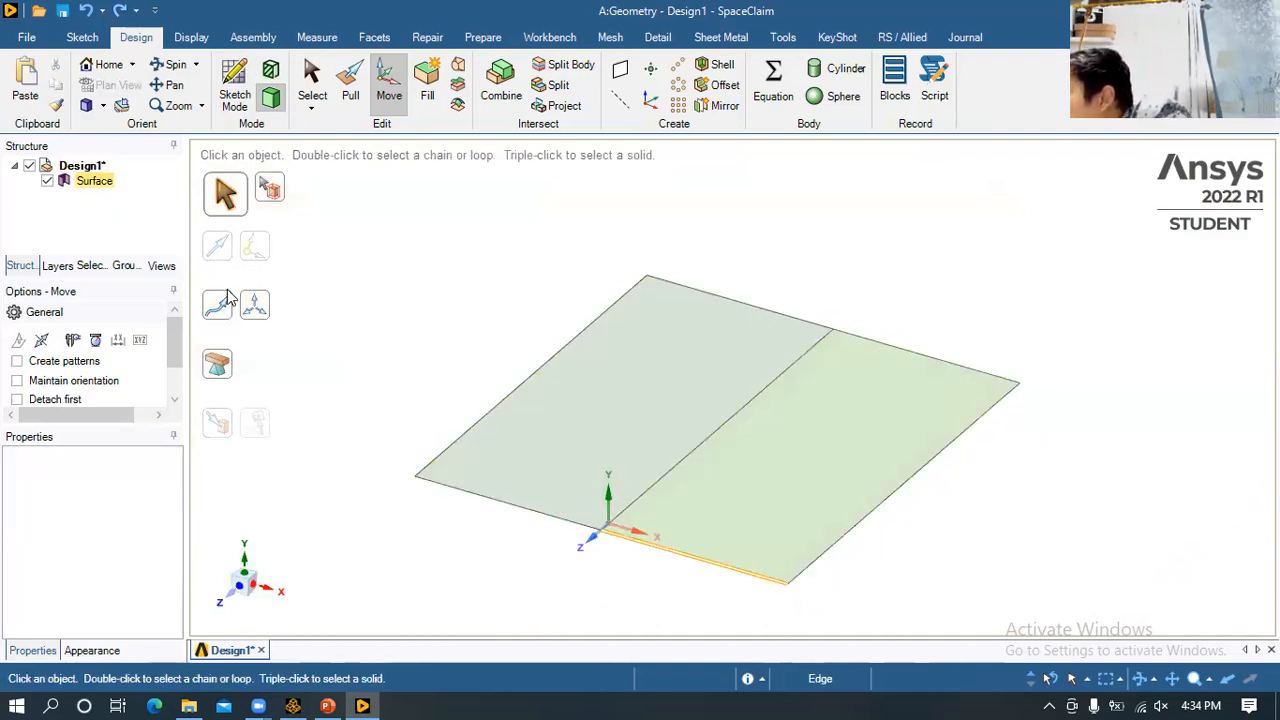
- Start a sketch on the vertical XY plane at the surface's front edge, viewed head-on, and activate the Line tool
left_click(247, 88)
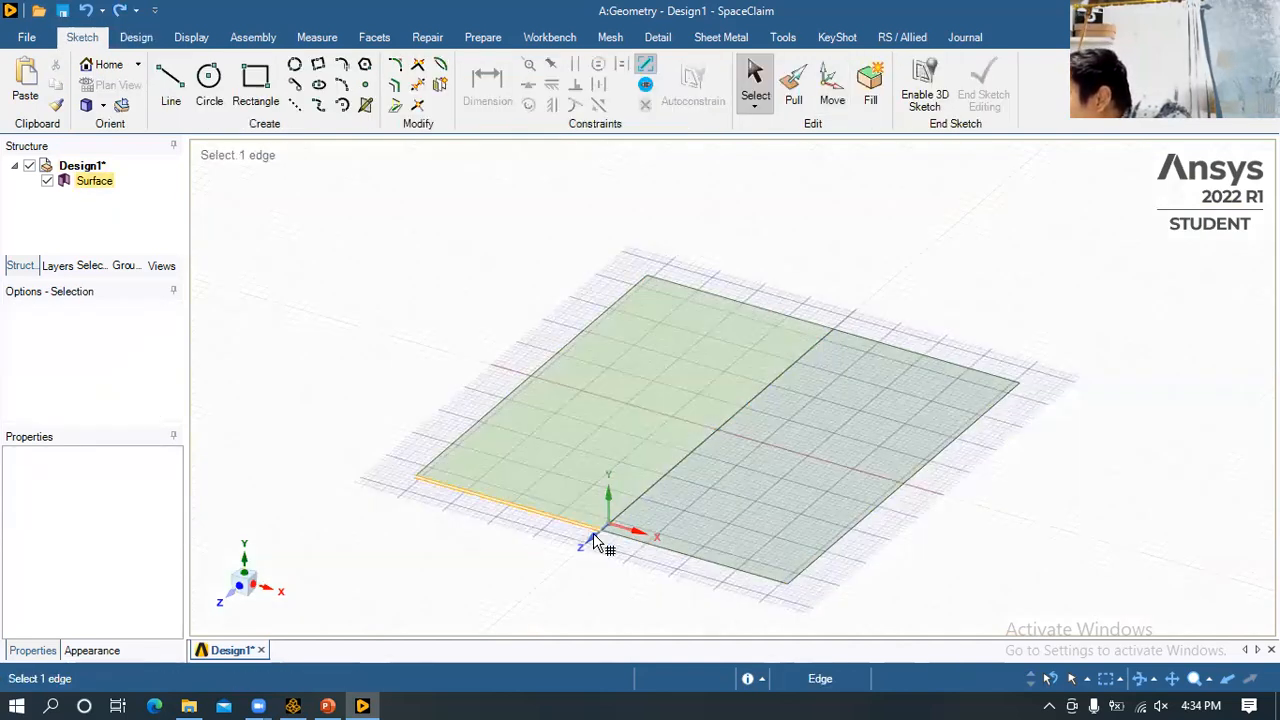
left_click(593, 534)
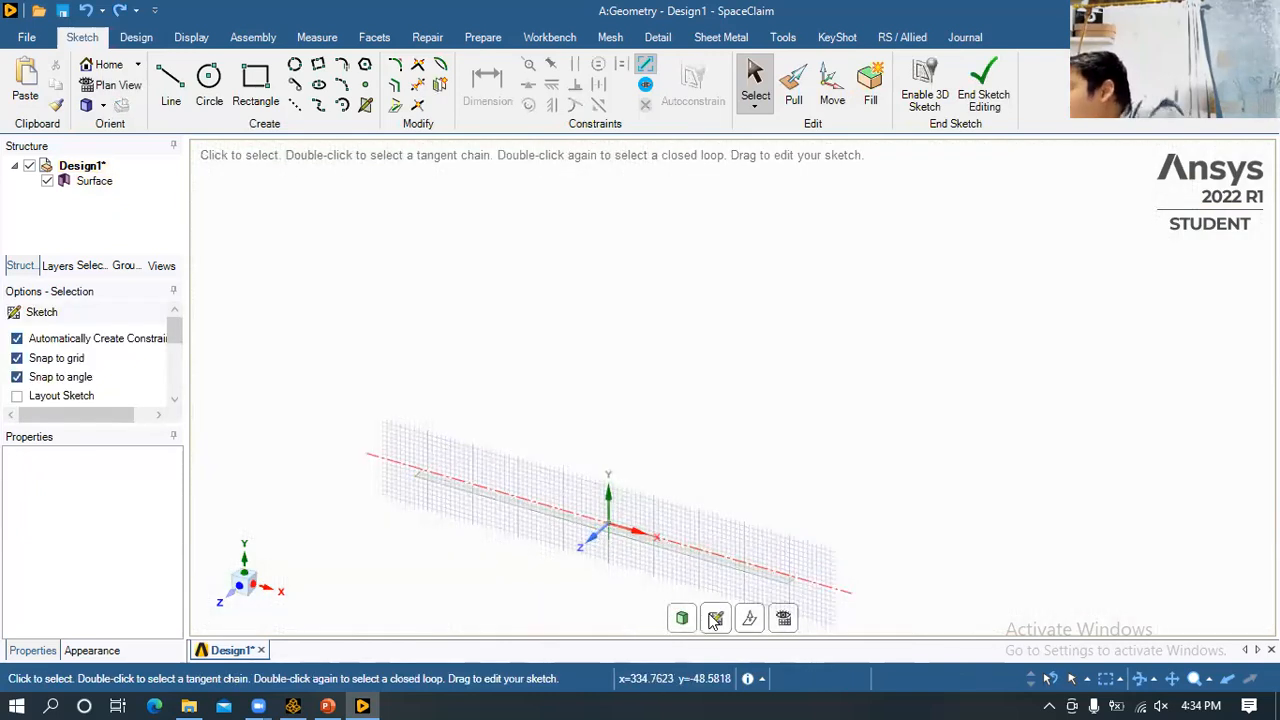
key("v")
middle_click_drag(960, 429, 746, 415, "ctrl")
scroll(754, 419, "up", 3)
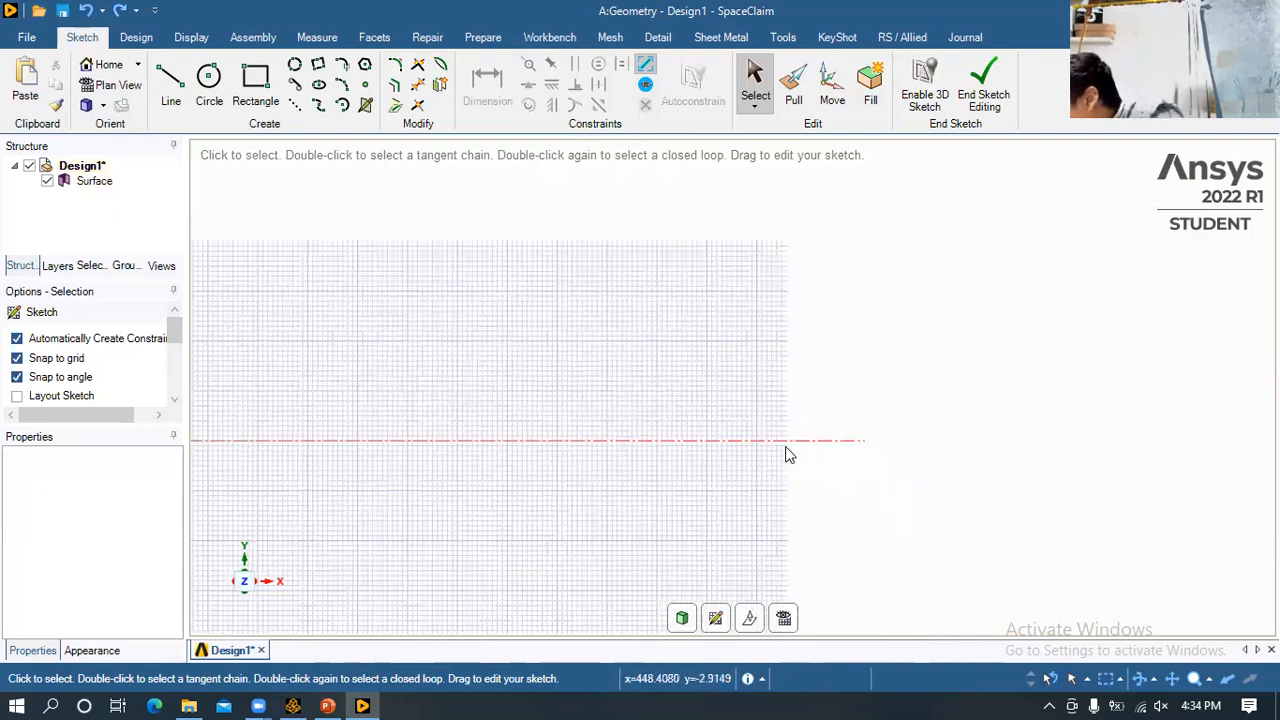
left_click(866, 446)
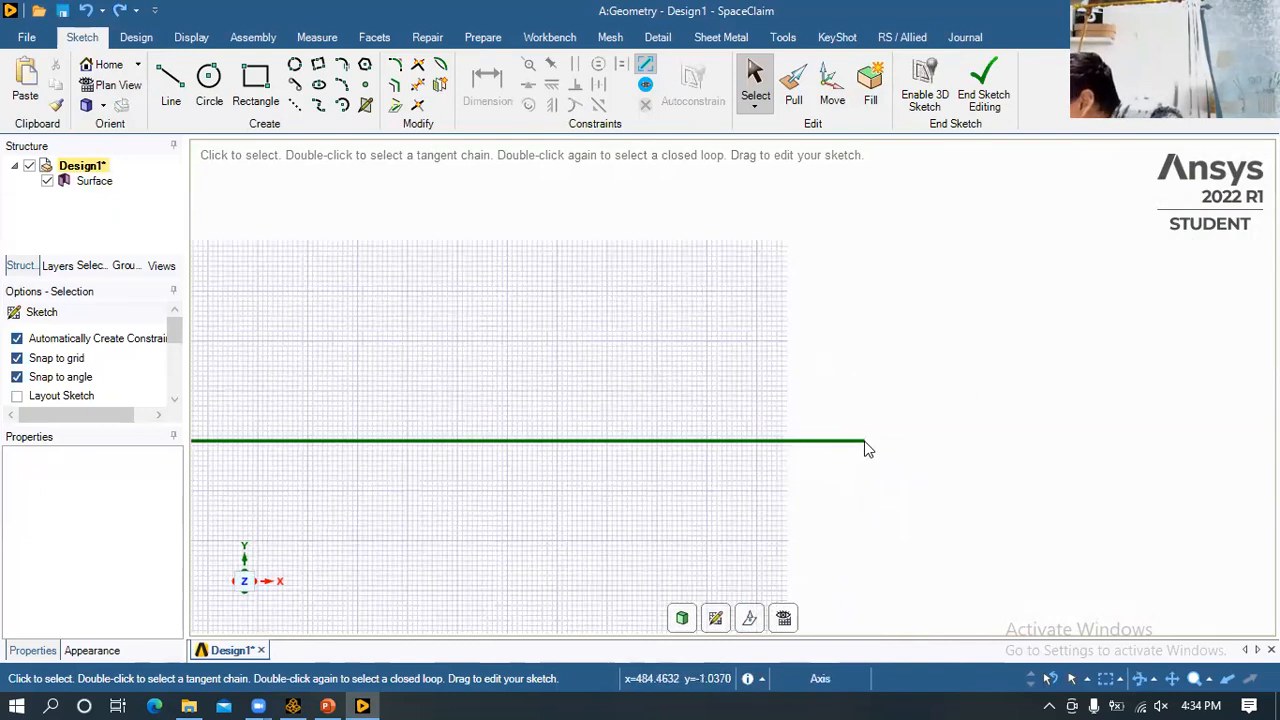
key("l")
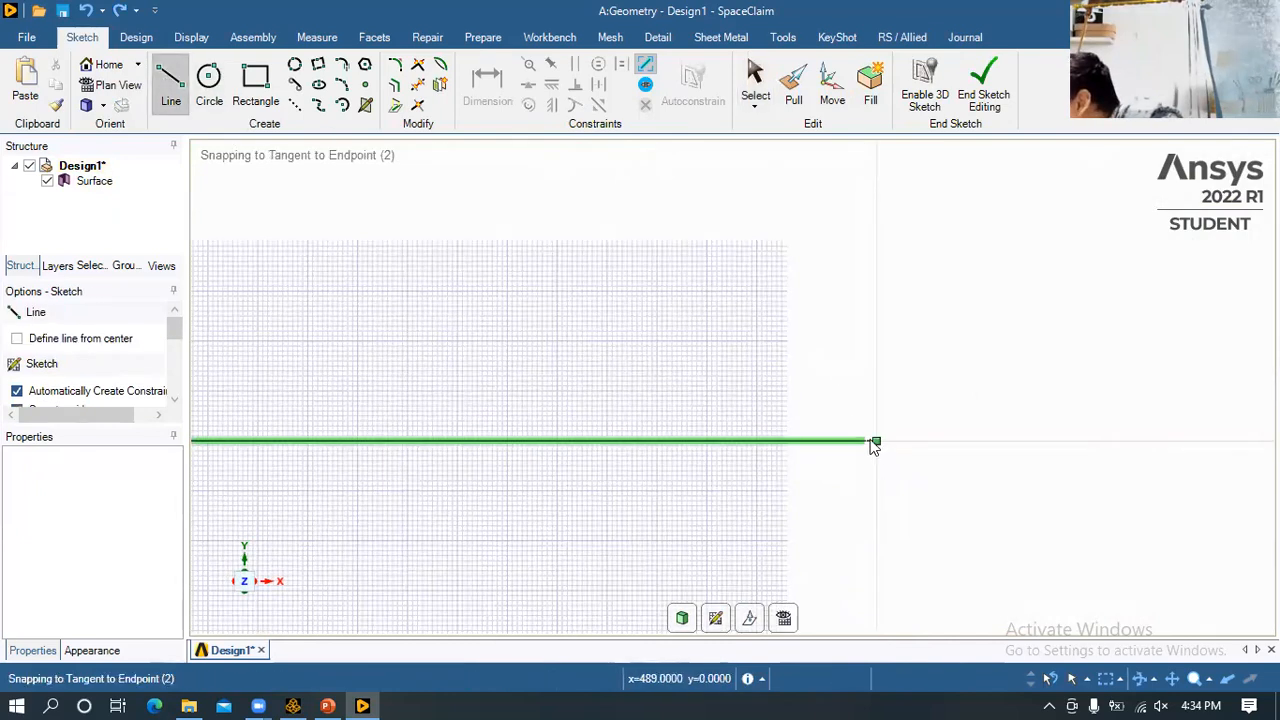
left_click(866, 441)
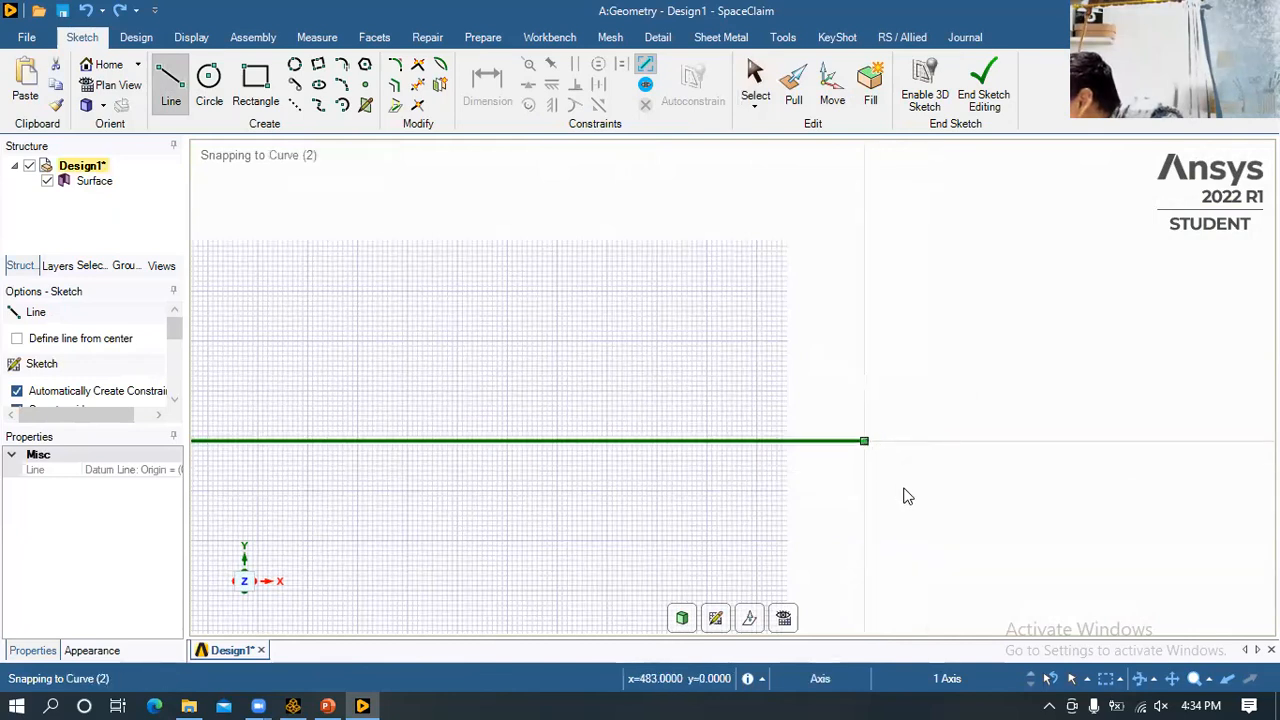
double_click(911, 501)
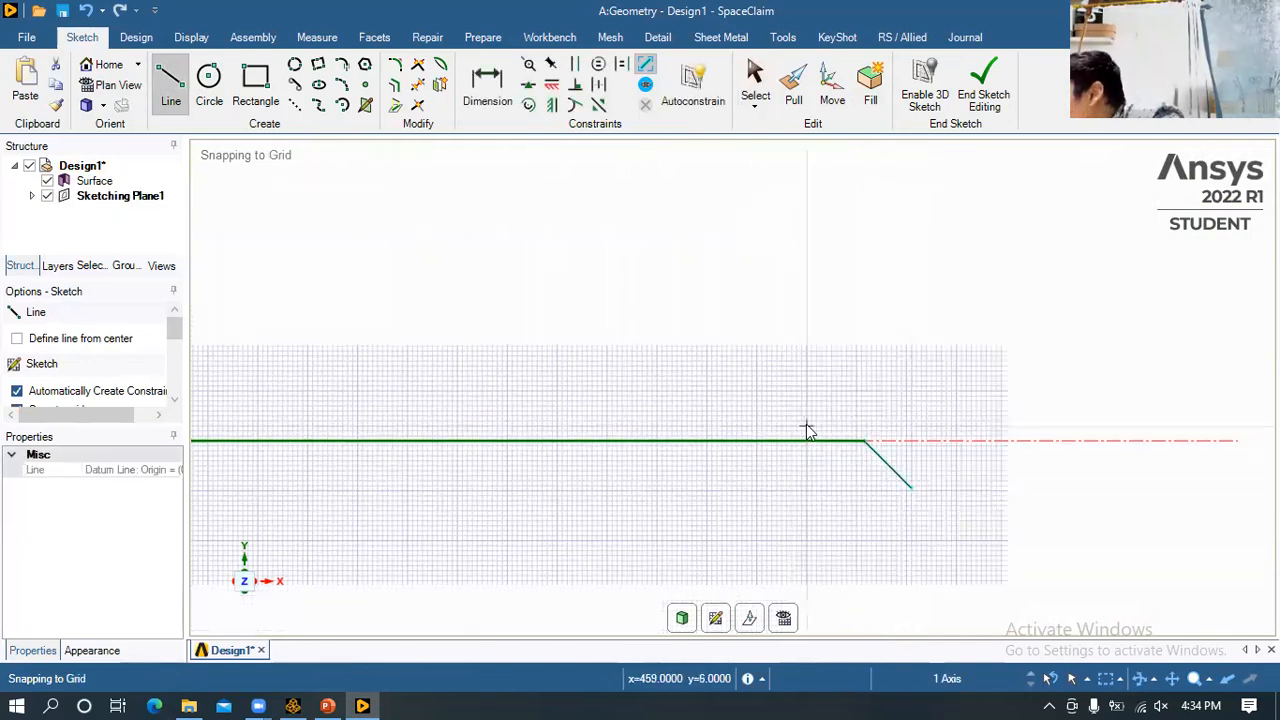
key("ctrl+z")
- Draw a 34 mm line sloping down and outward at 120° from the horizontal axis's positive X end
left_click(866, 441)
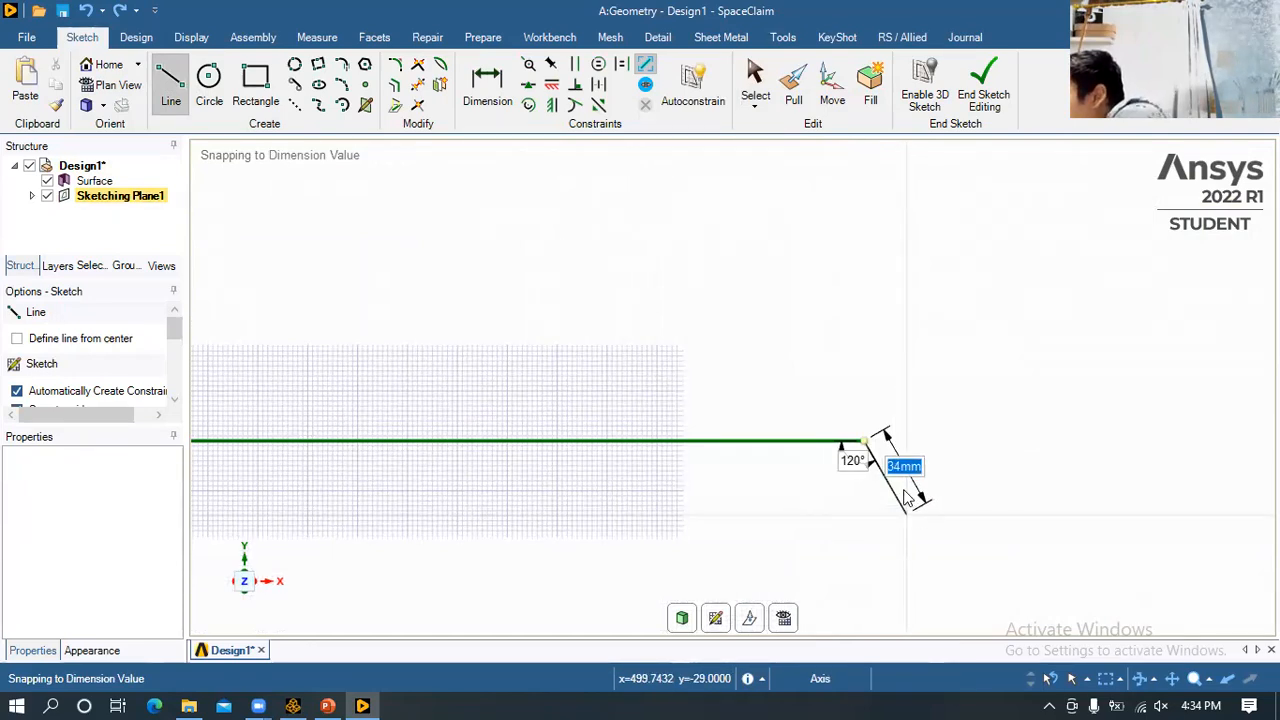
double_click(904, 490)
- Draw a 34 mm line sloping down and outward from the axis's negative X end at x = -500 mm, and end the sketch
scroll(729, 477, "down", 5)
mouse_move(497, 384)
middle_mouse_down("shift")
mouse_move(751, 414)
mouse_move(1008, 410)
middle_mouse_up("shift")
scroll(611, 476, "up", 4)
middle_click_drag(540, 482, 492, 542, "shift")
middle_click_drag(599, 463, 735, 385, "shift")
middle_click_drag(509, 454, 809, 397, "shift")
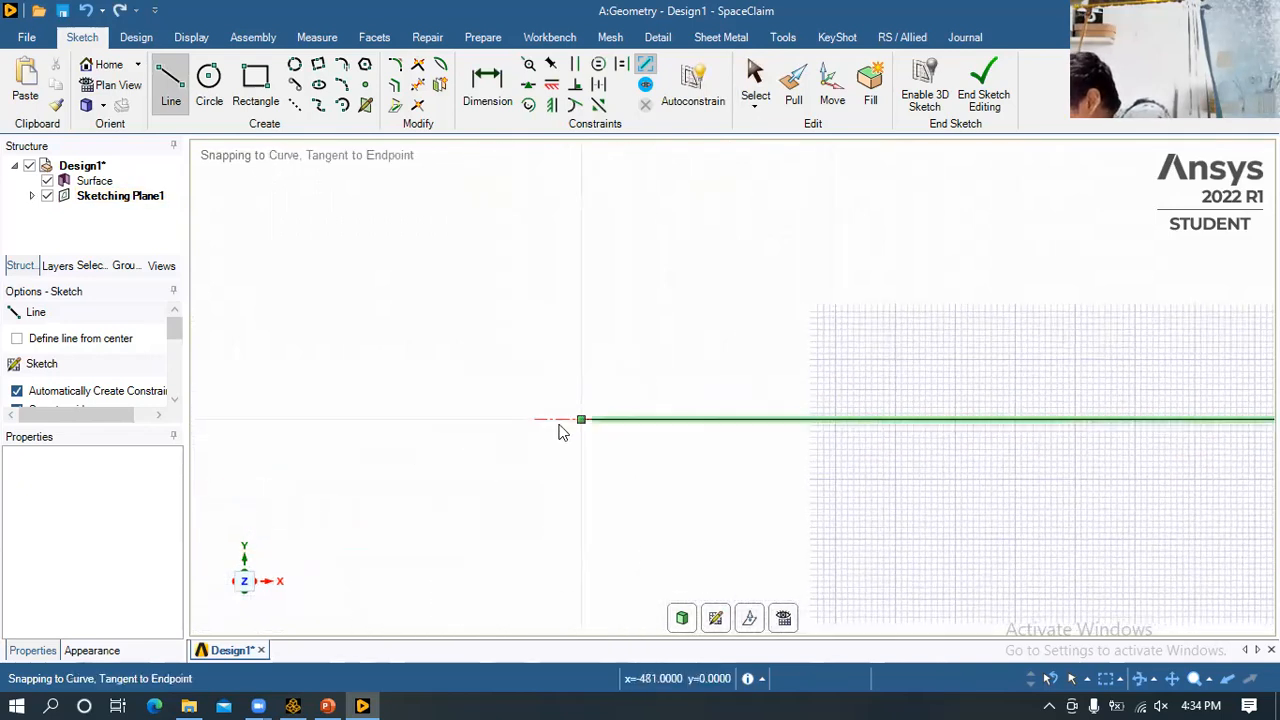
left_click(536, 420)
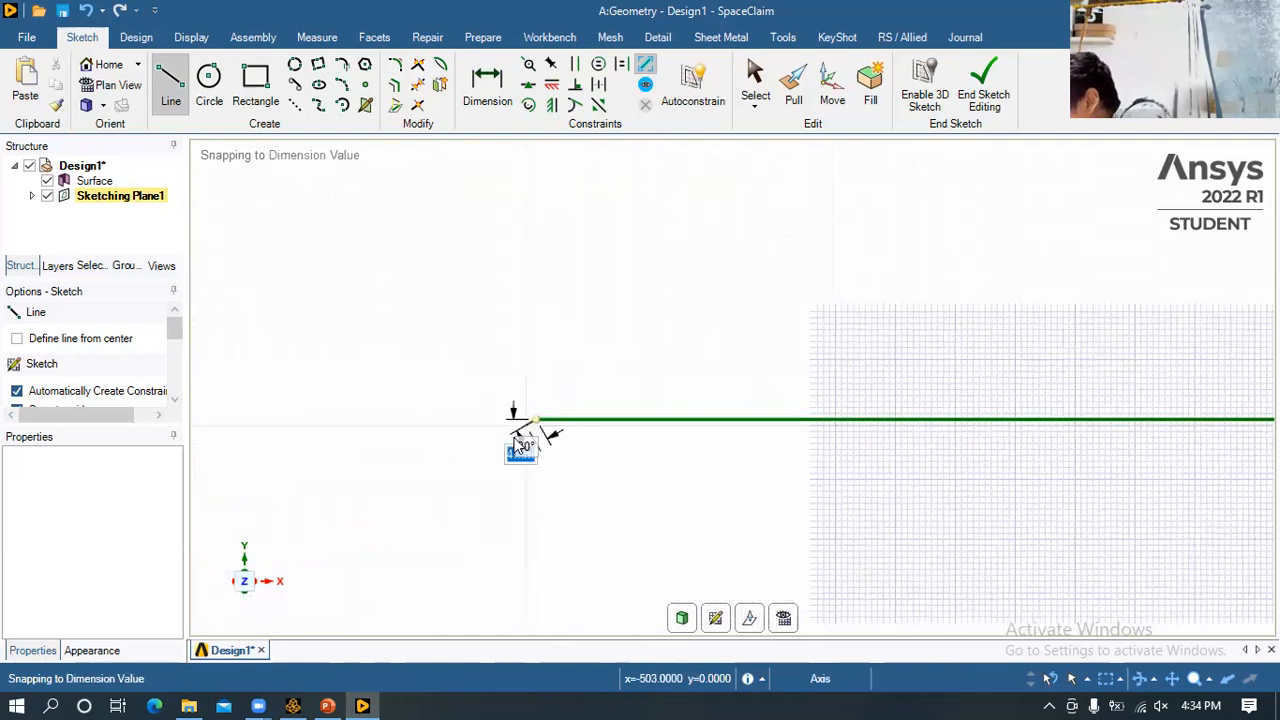
left_click(486, 506)
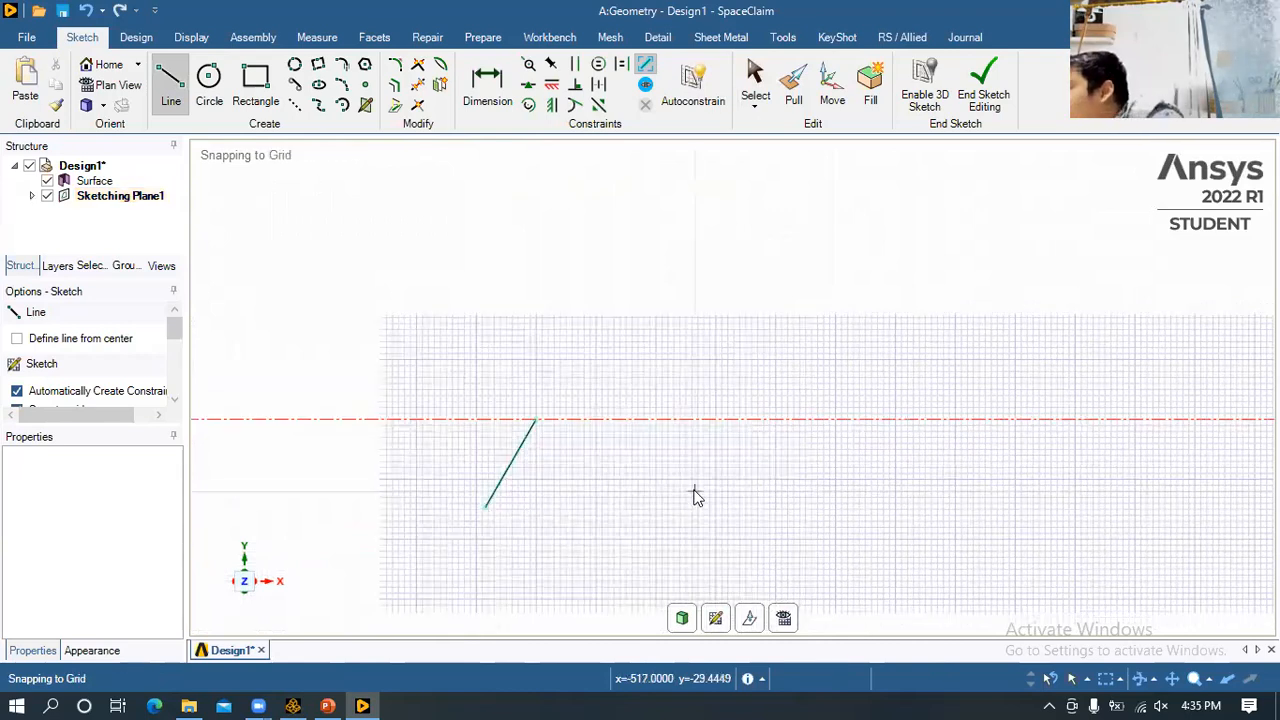
scroll(697, 497, "down", 3)
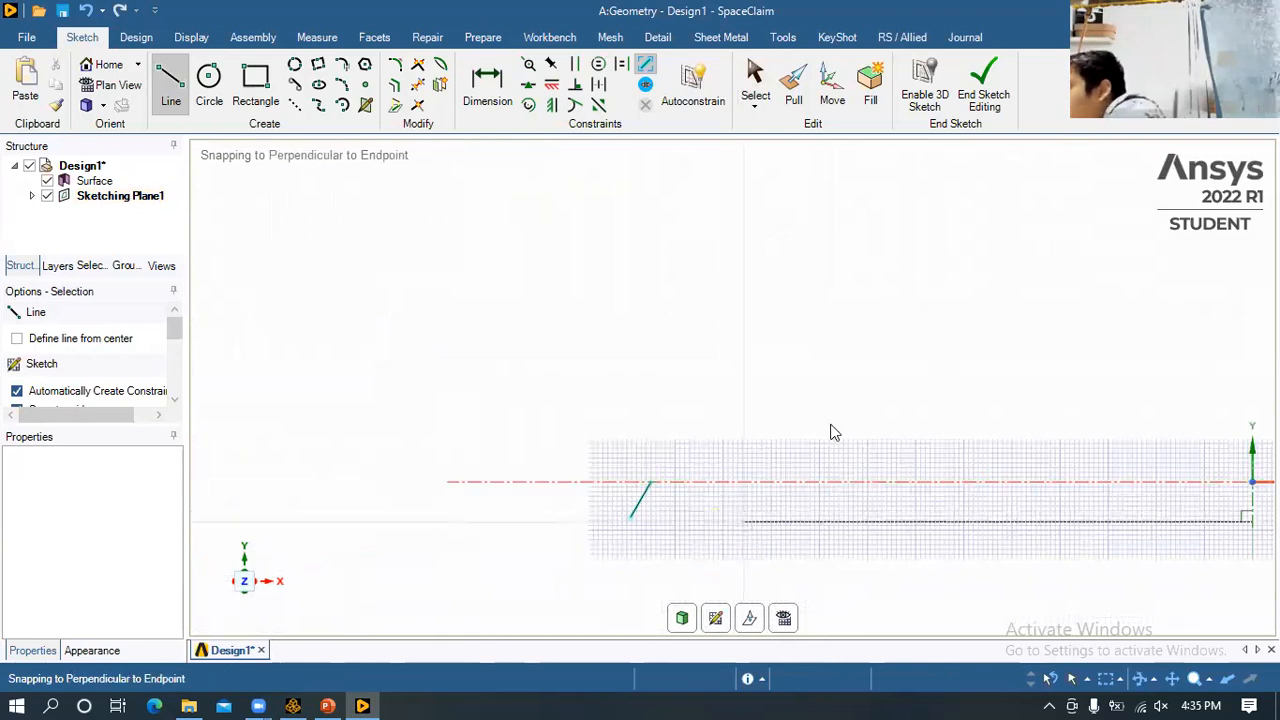
key("Escape")
scroll(838, 414, "down", 3)
key("Escape")
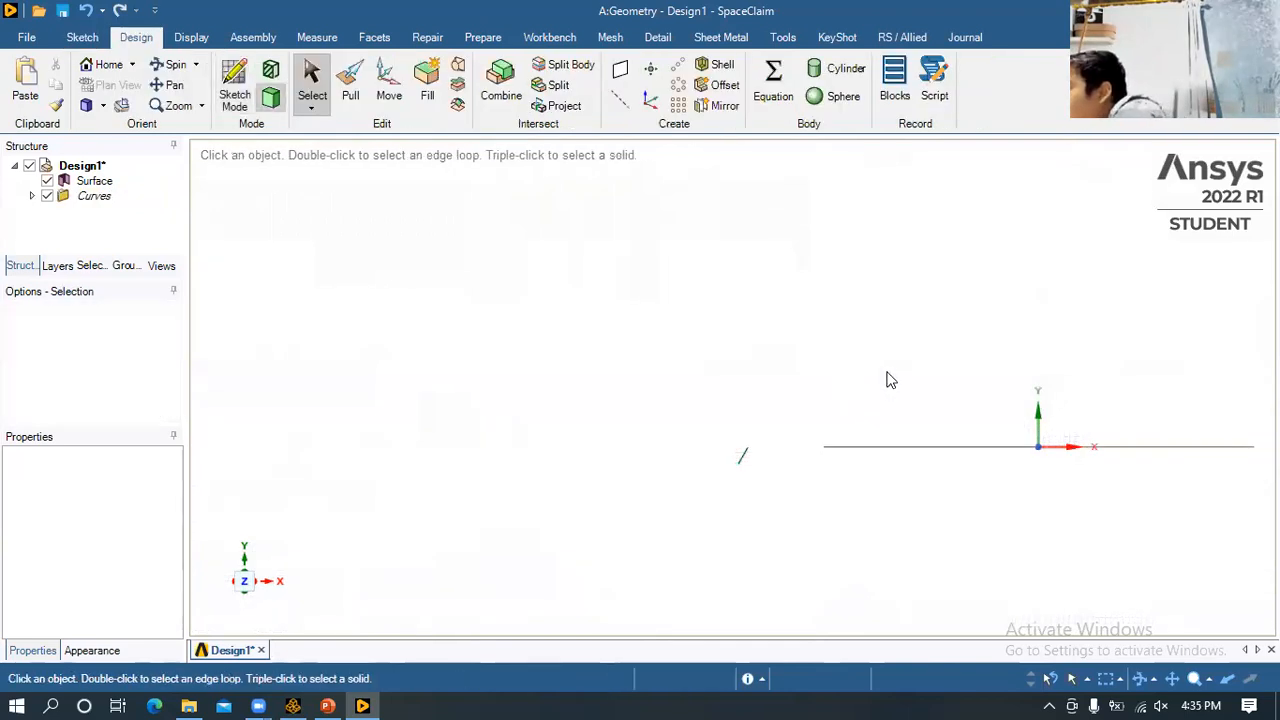
- Try to move the negative X line's upper endpoint up to the surface's front corner
left_click(745, 459)
scroll(770, 395, "up", 3)
key("m")
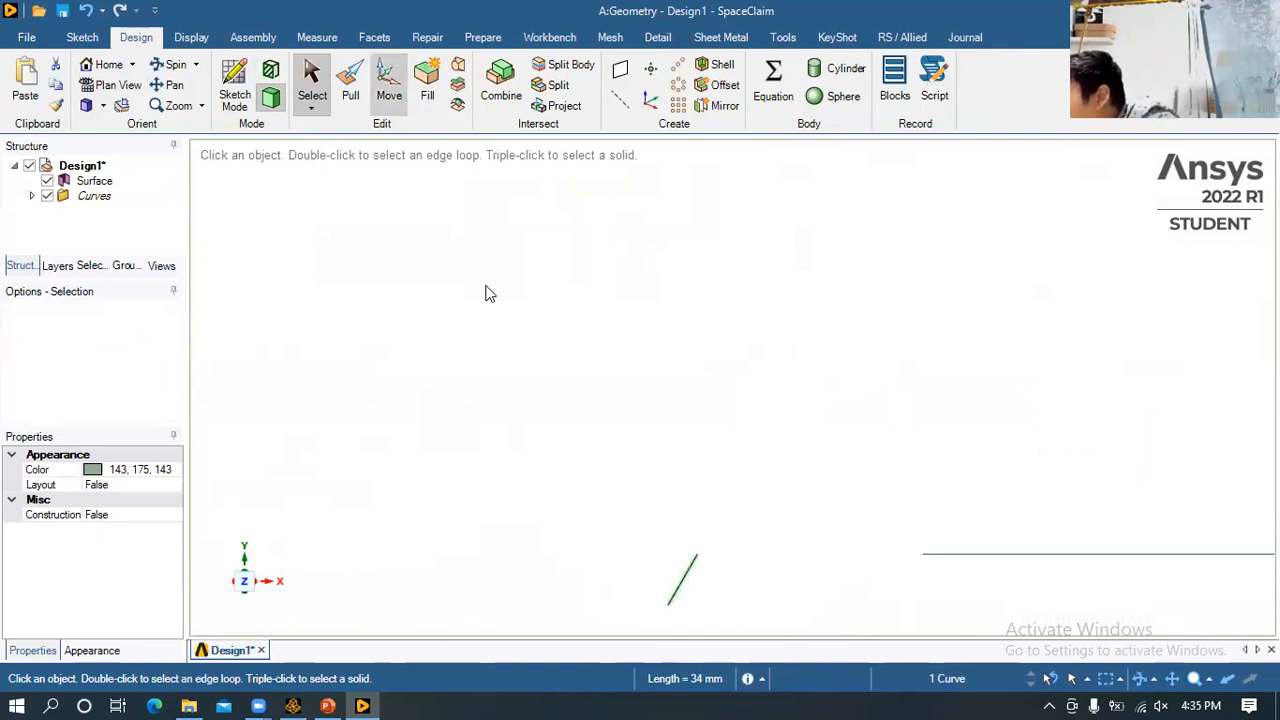
left_click(697, 556)
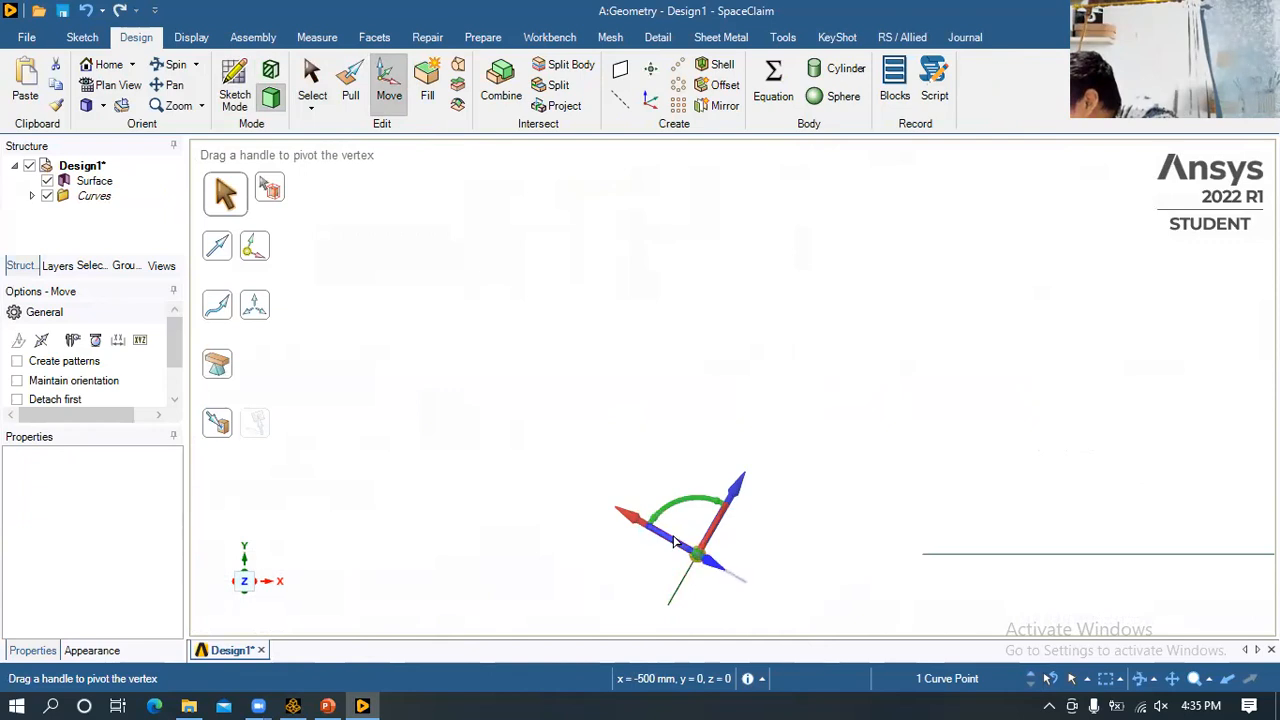
left_click(217, 422)
left_click(936, 551)
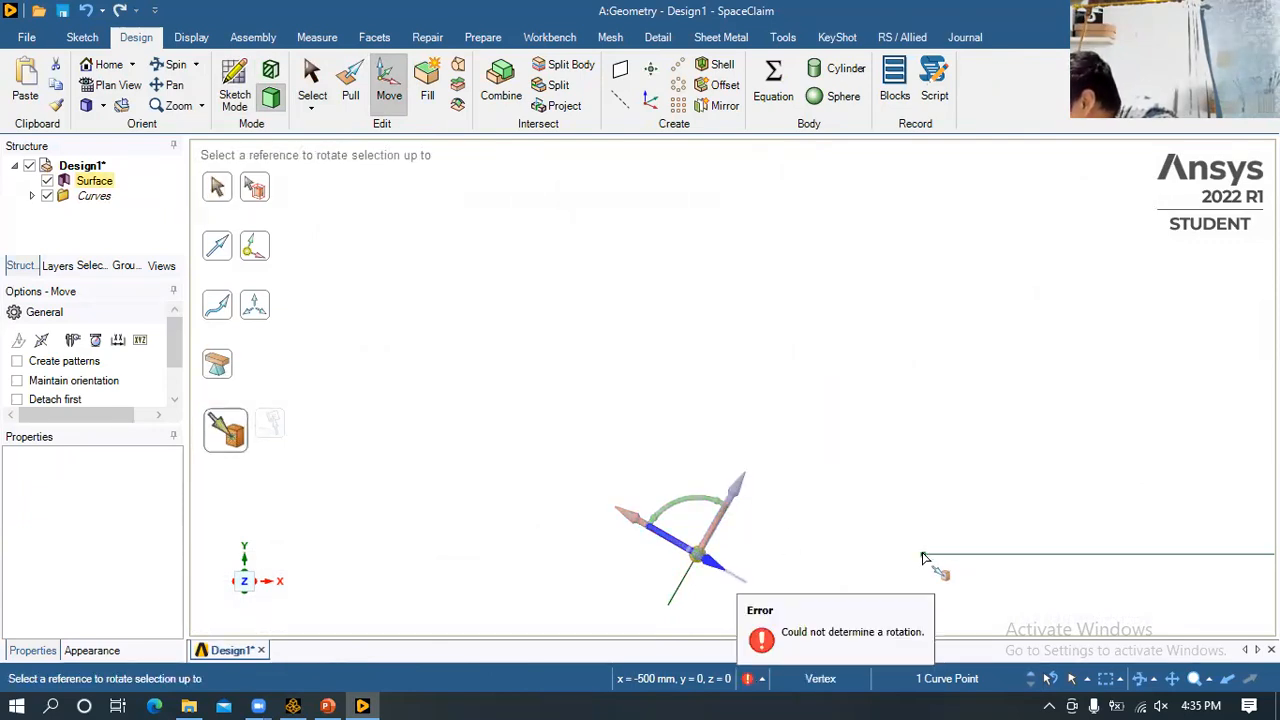
left_click(808, 531)
- Delete the 34 mm line on the negative X side
left_click(685, 578)
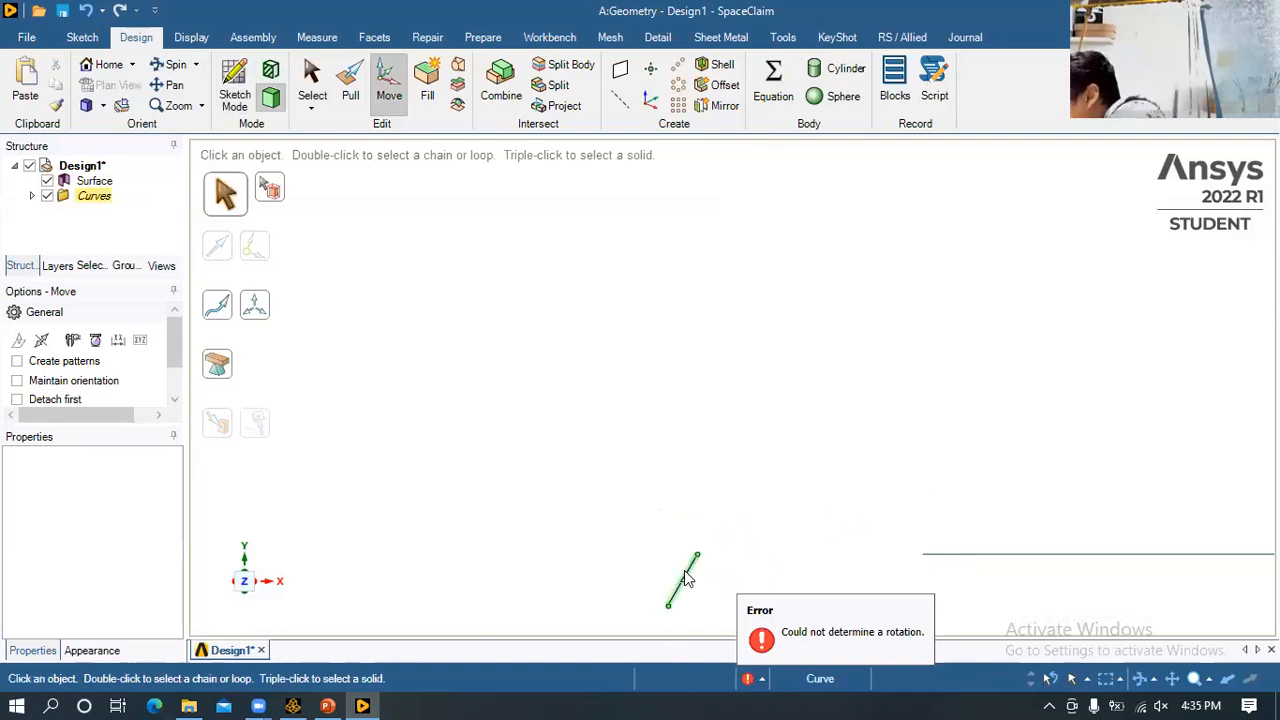
right_click(685, 578)
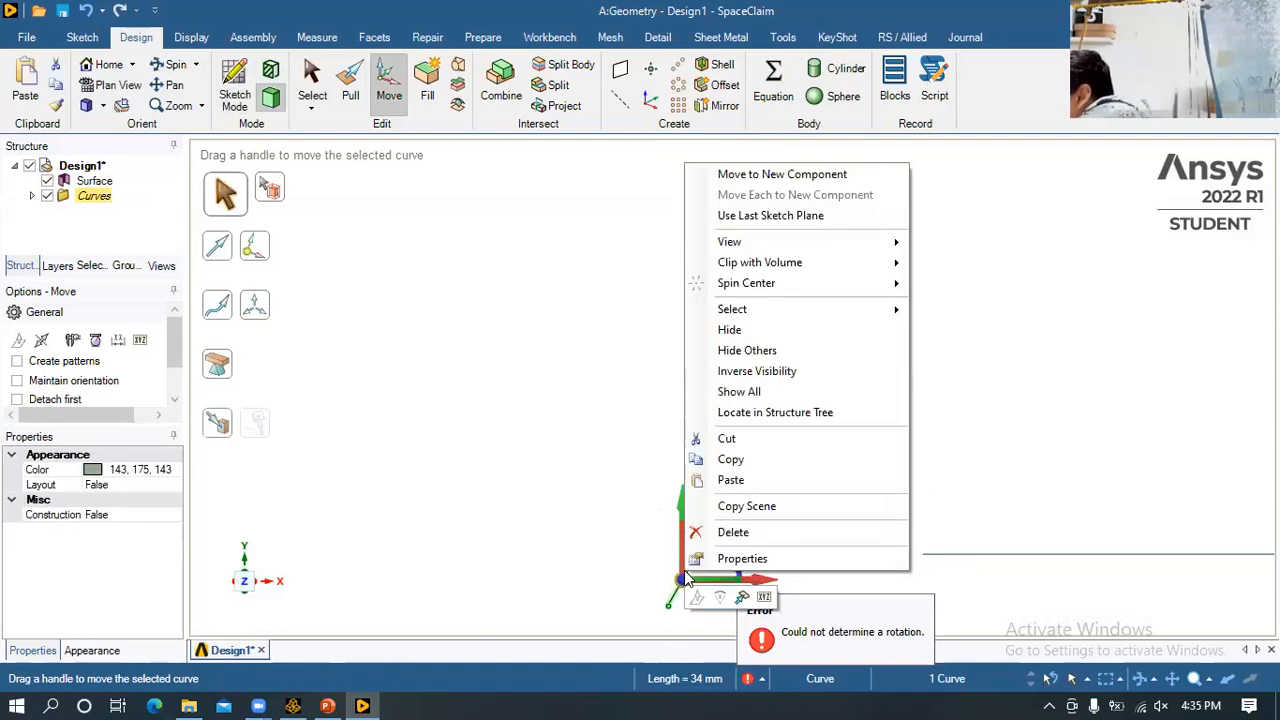
left_click(745, 531)
- Sketch a new 34 mm line sloping down and outward from the axis's negative X end, on the plane at the surface's front corner
left_click(922, 555)
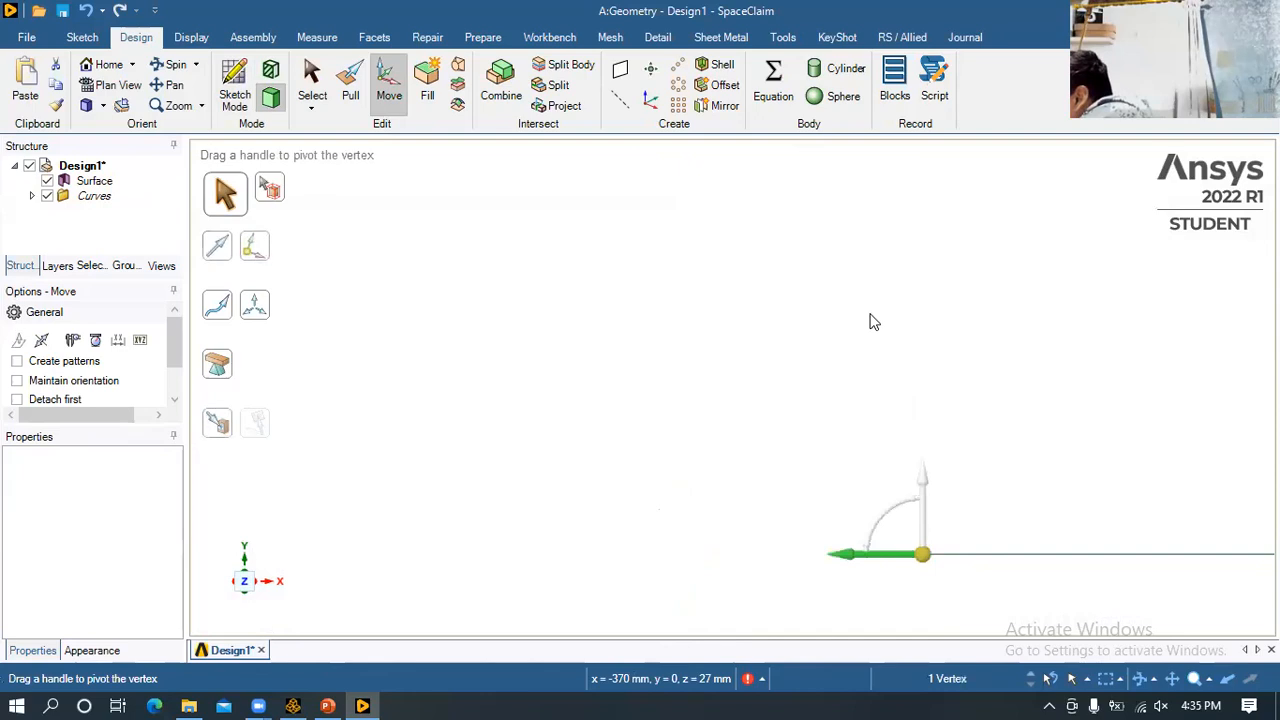
left_click(235, 90)
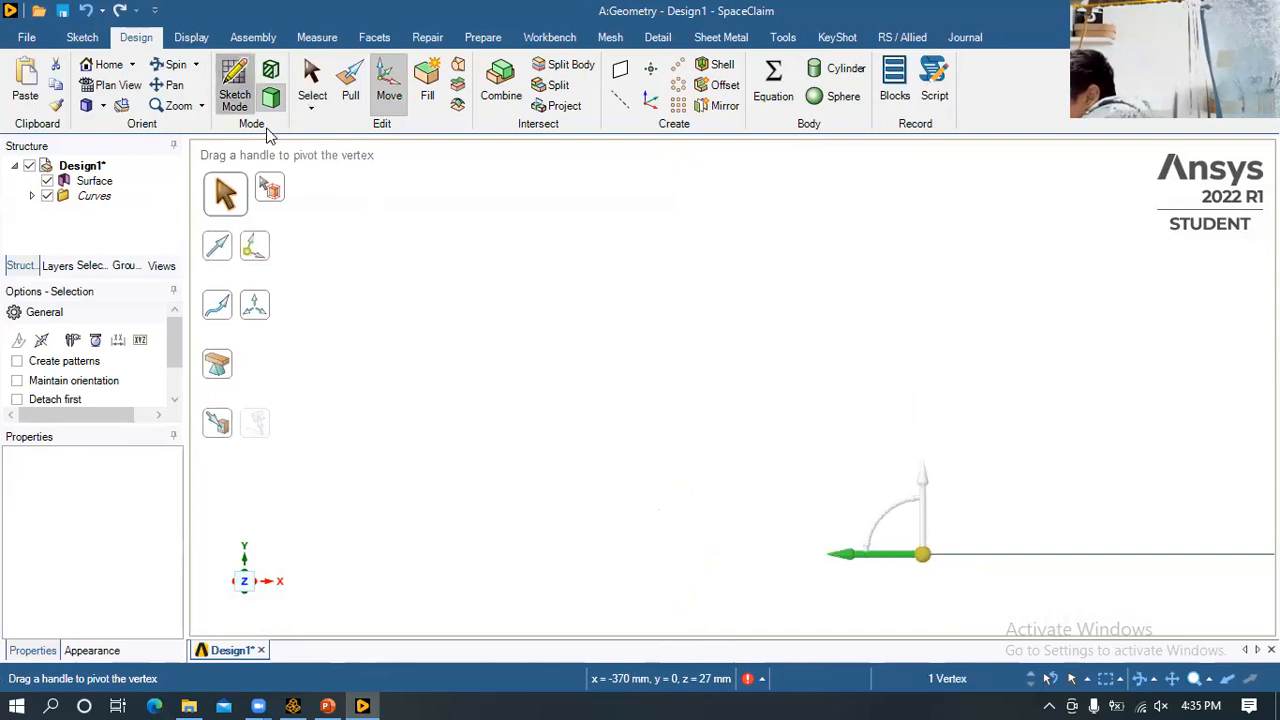
key("l")
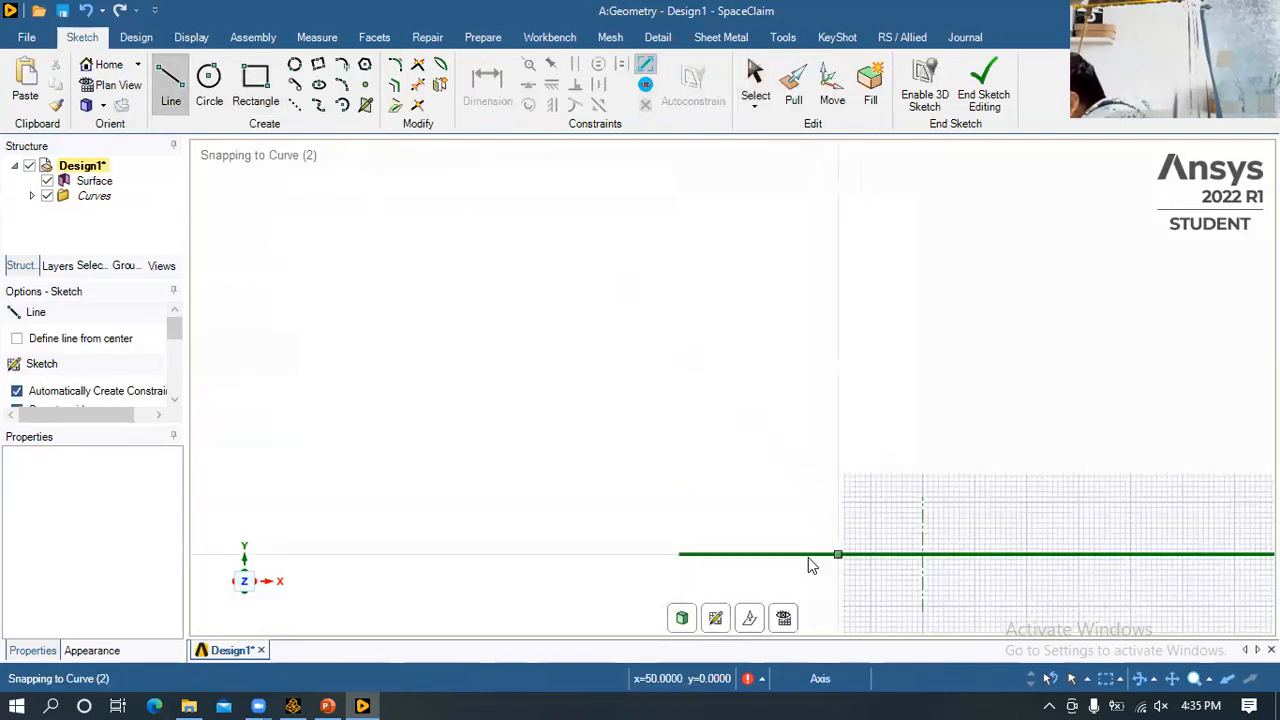
left_click(679, 556)
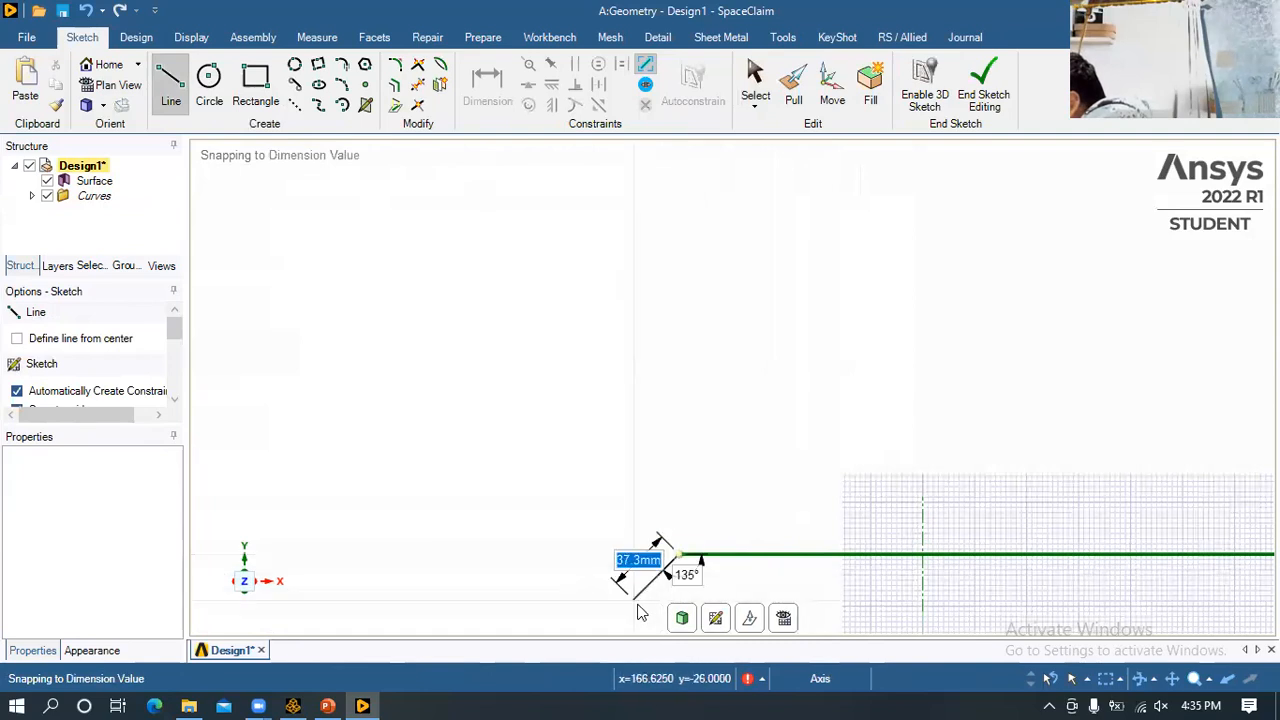
type("34")
key("Return")
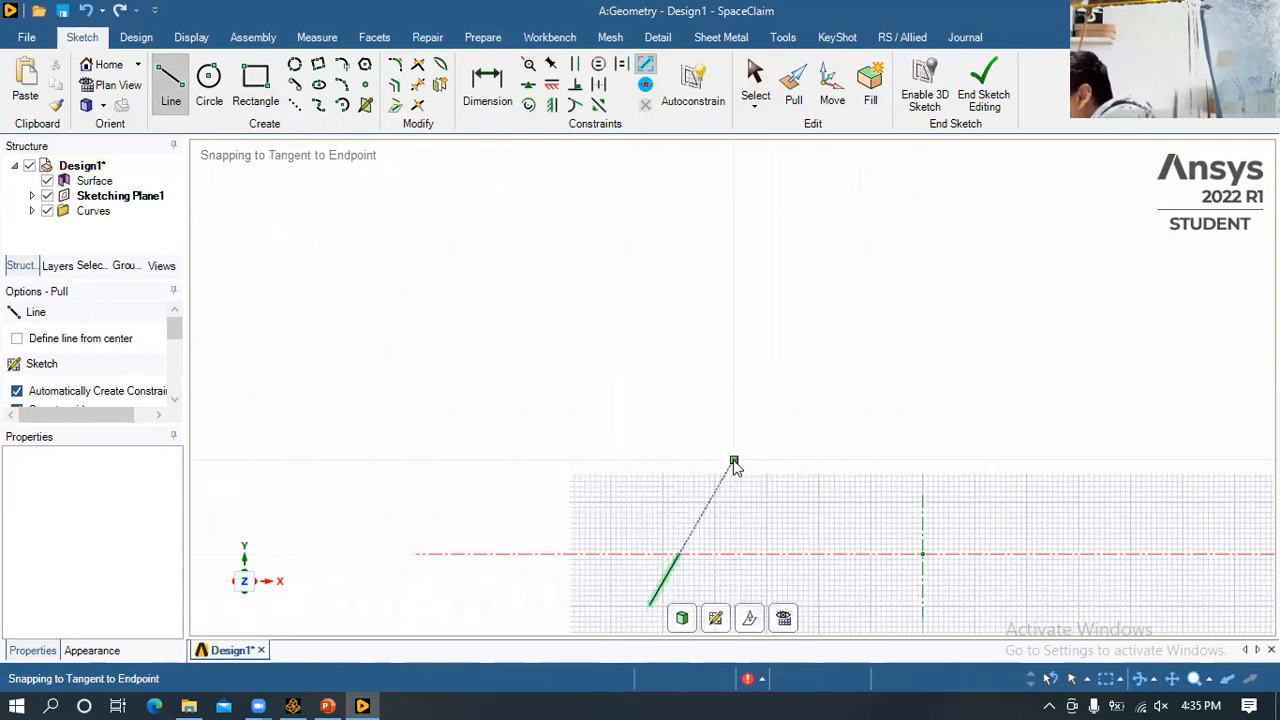
- Pull the surface's negative X outer edge up to the upper endpoint of the sloped line on that side
key("p")
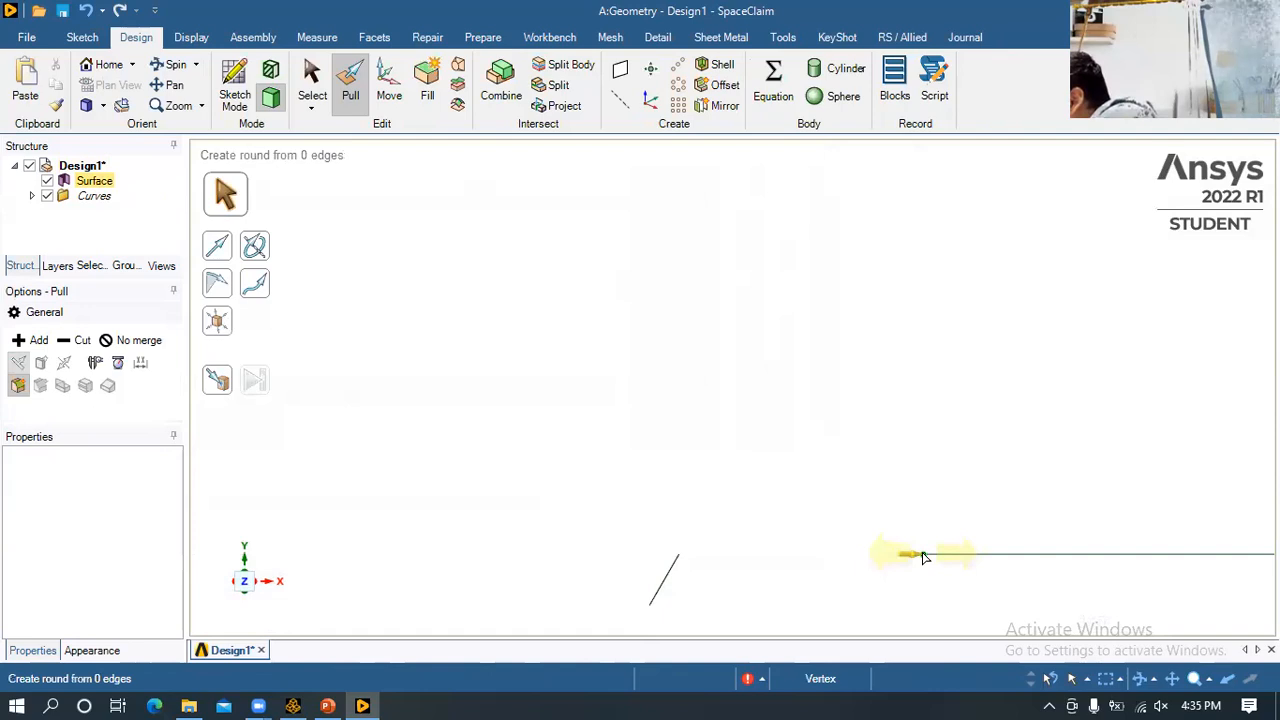
left_click(924, 557)
scroll(1000, 551, "down", 5)
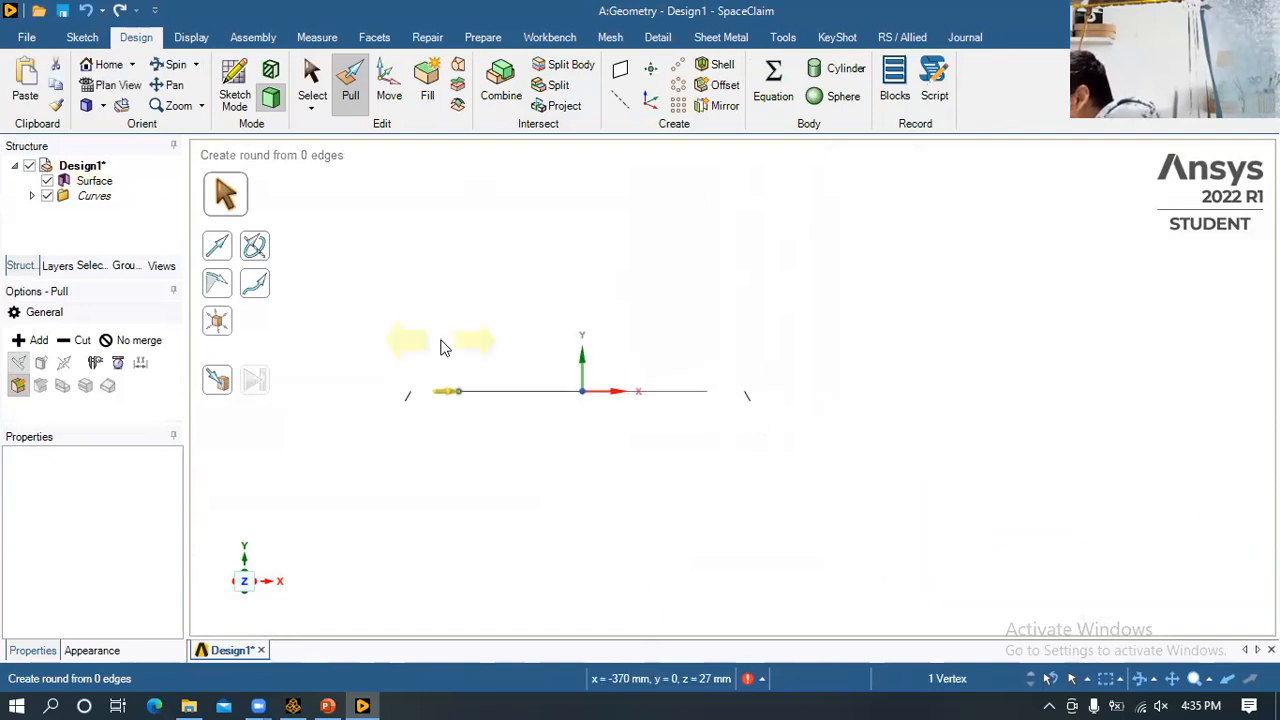
scroll(557, 374, "up", 2)
middle_click_drag(517, 337, 578, 414)
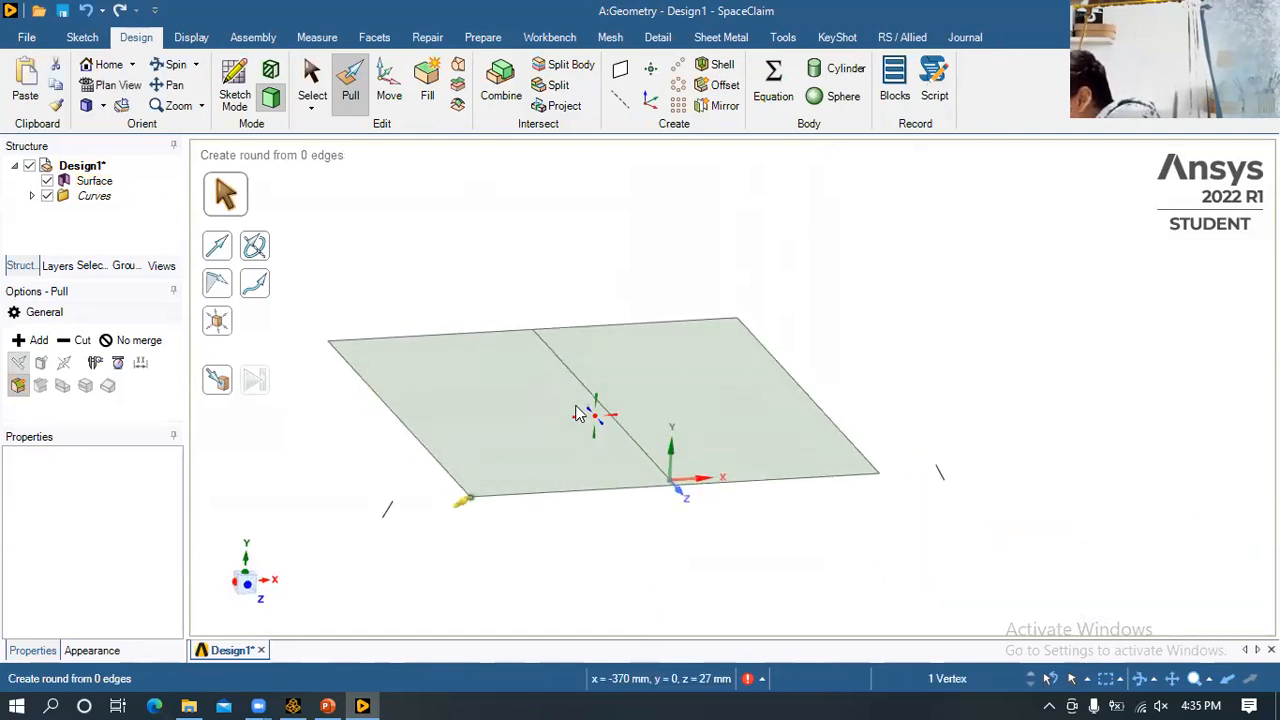
left_click(418, 447)
key("Escape")
left_click(397, 429)
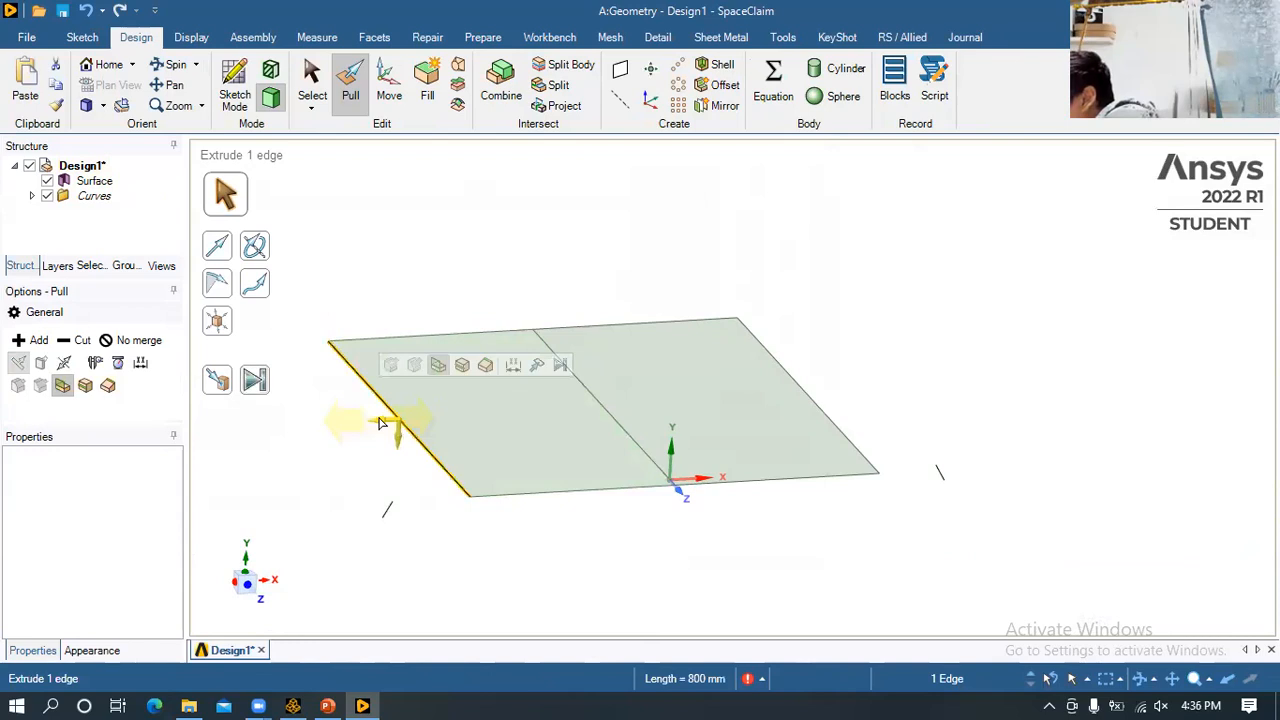
key("u")
left_click(392, 505)
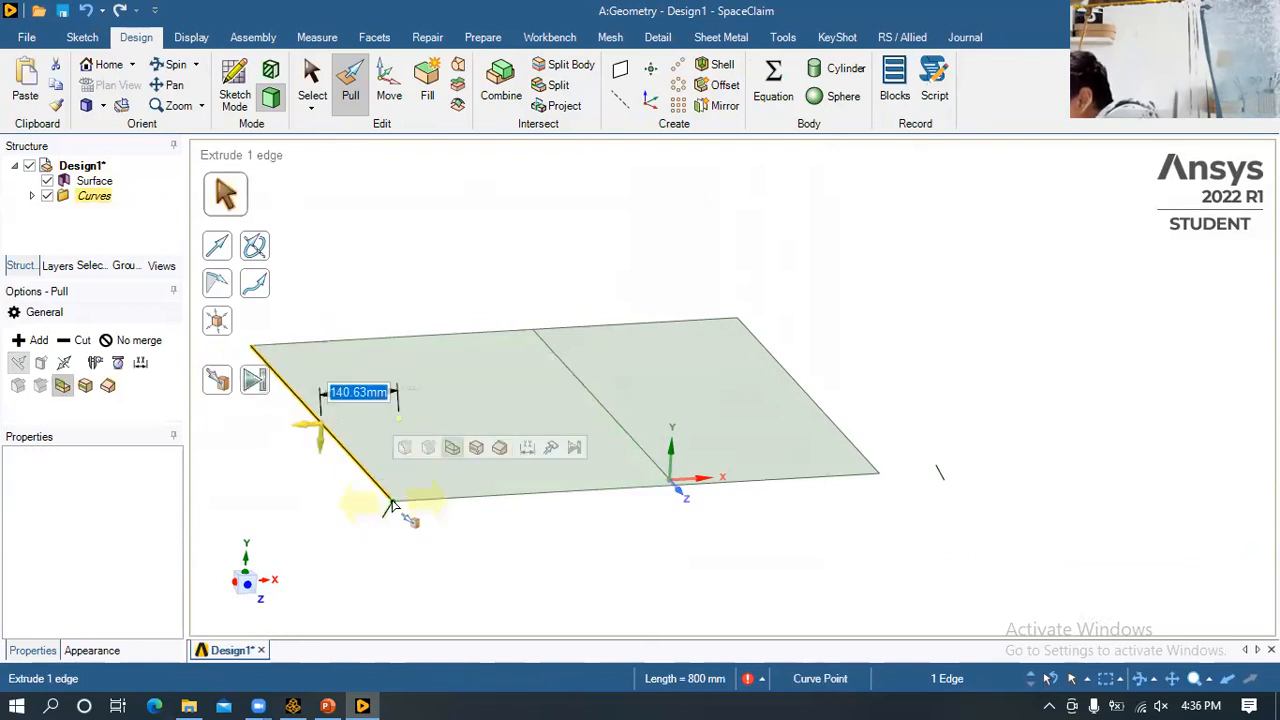
key("Escape")
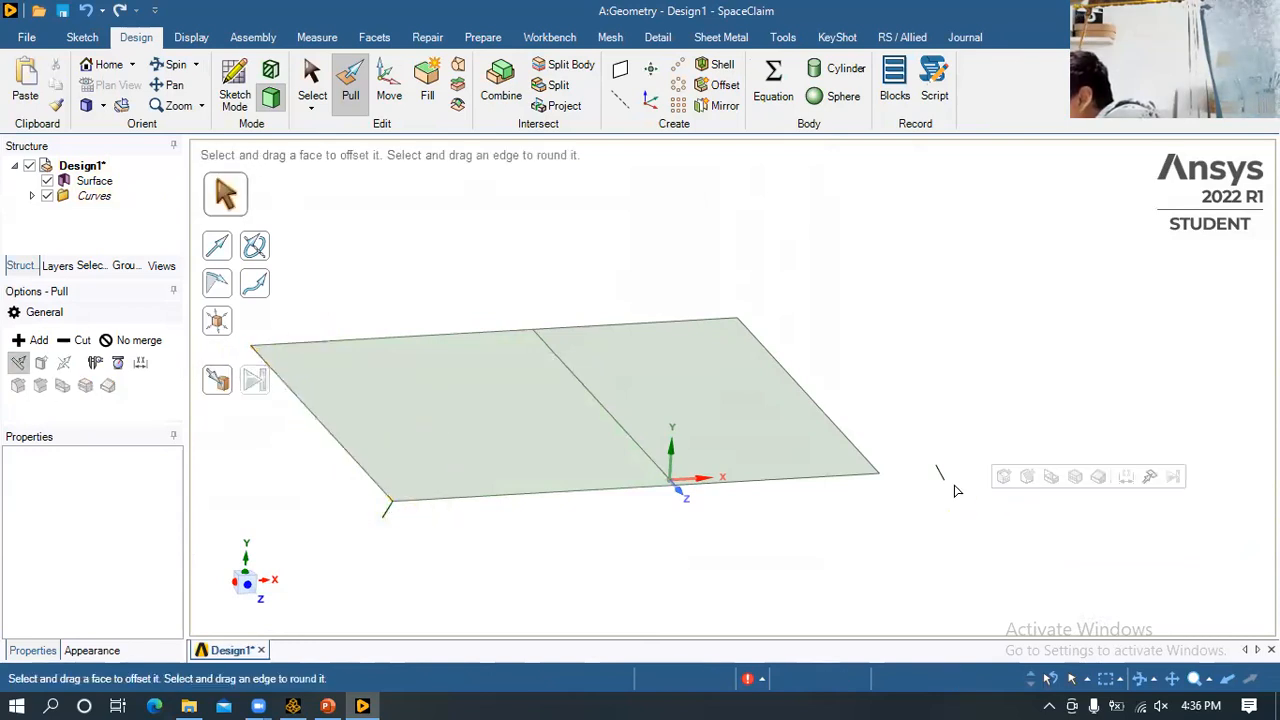
- Pull the surface's positive X outer edge up to the upper endpoint of the sloped line on that side
left_click(862, 457)
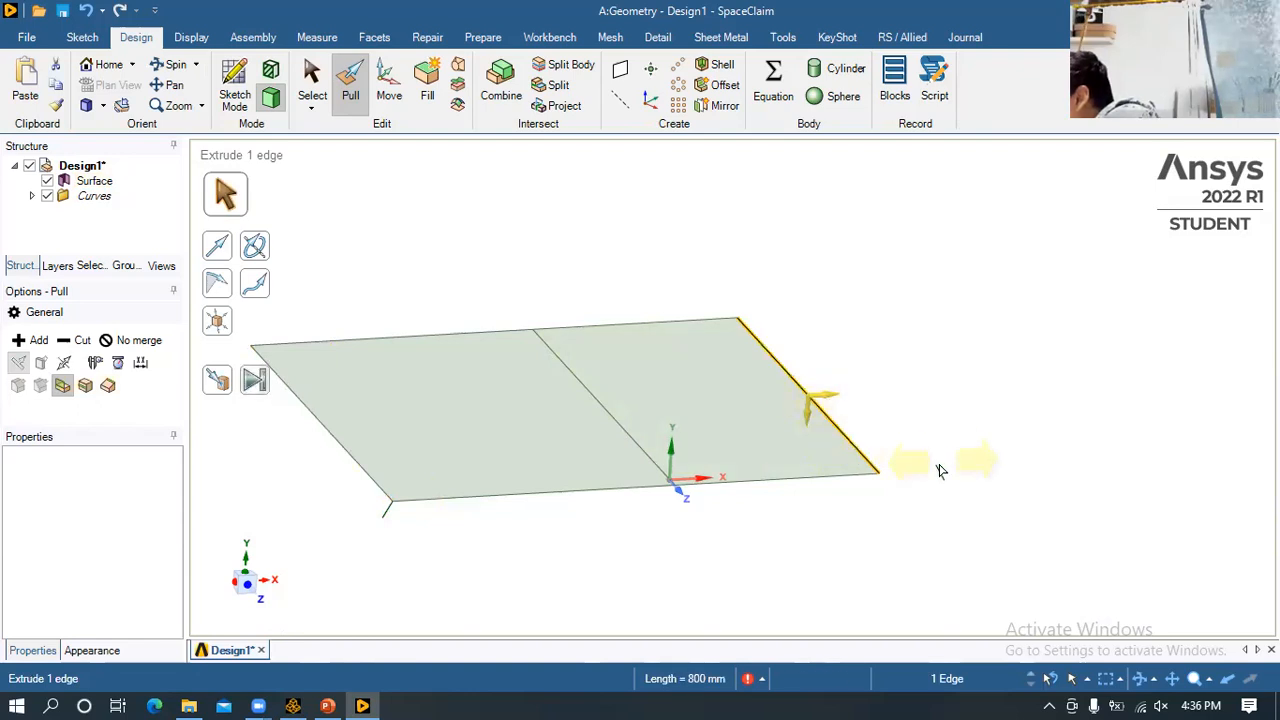
left_click(936, 465)
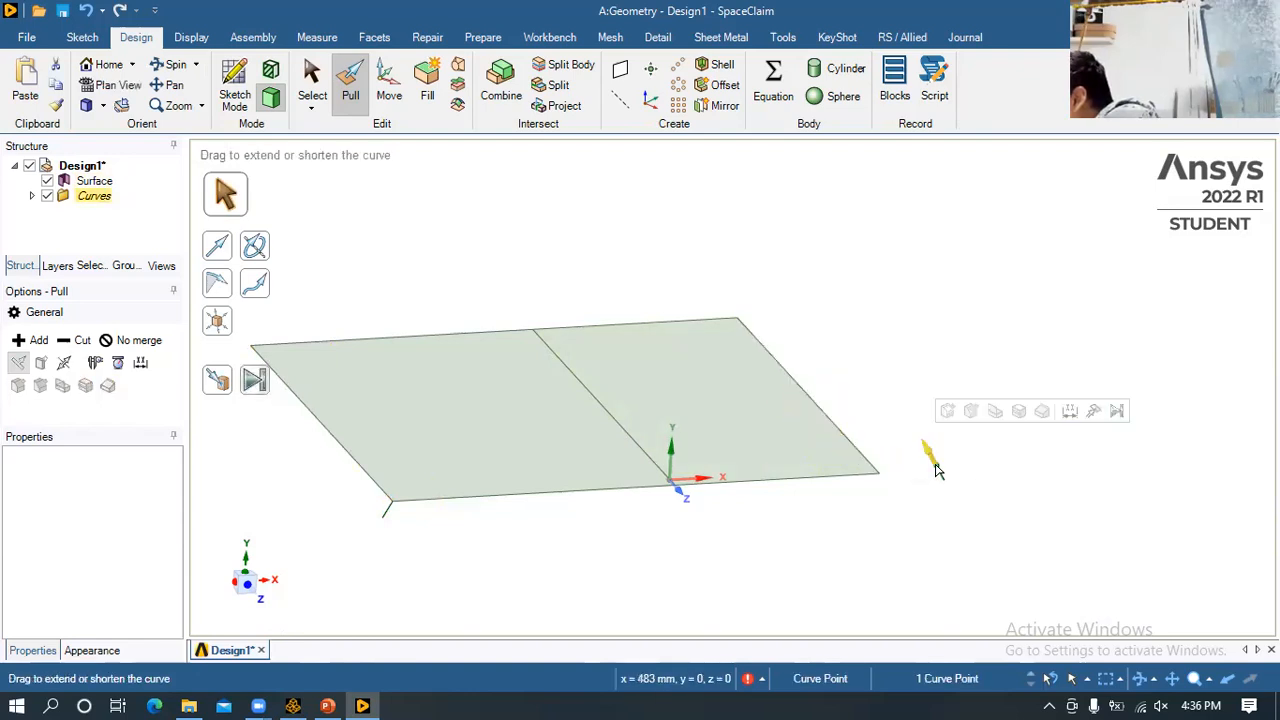
left_click(848, 437)
left_click(226, 386)
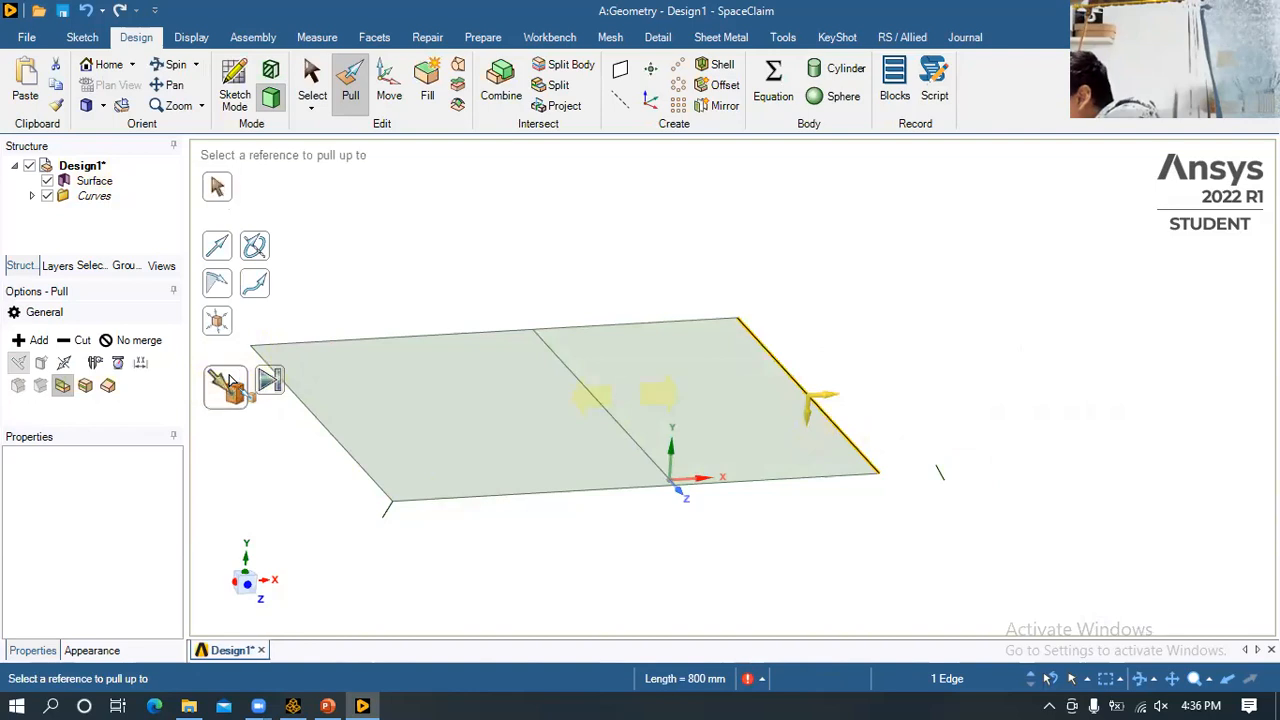
left_click(936, 470)
left_click(829, 551)
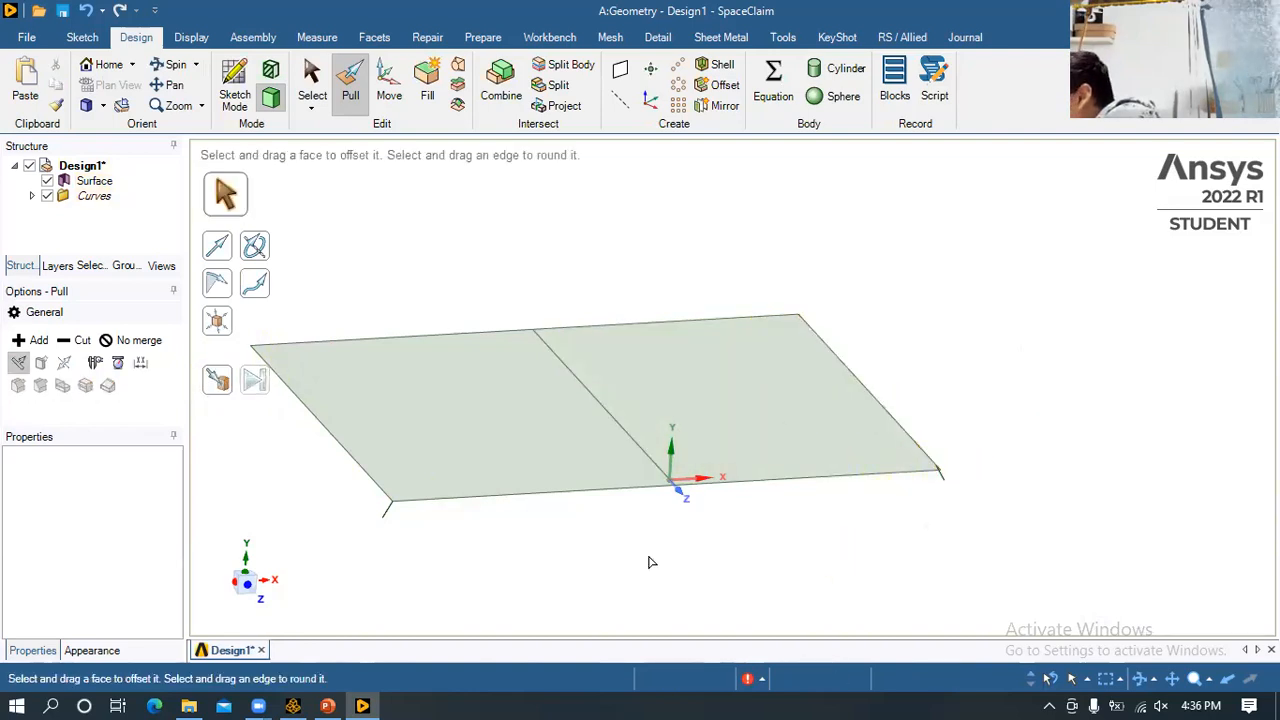
- Sweep the sloped 34 mm line on the negative X side along the surface's adjacent outer edge to form a flange
left_click(388, 510)
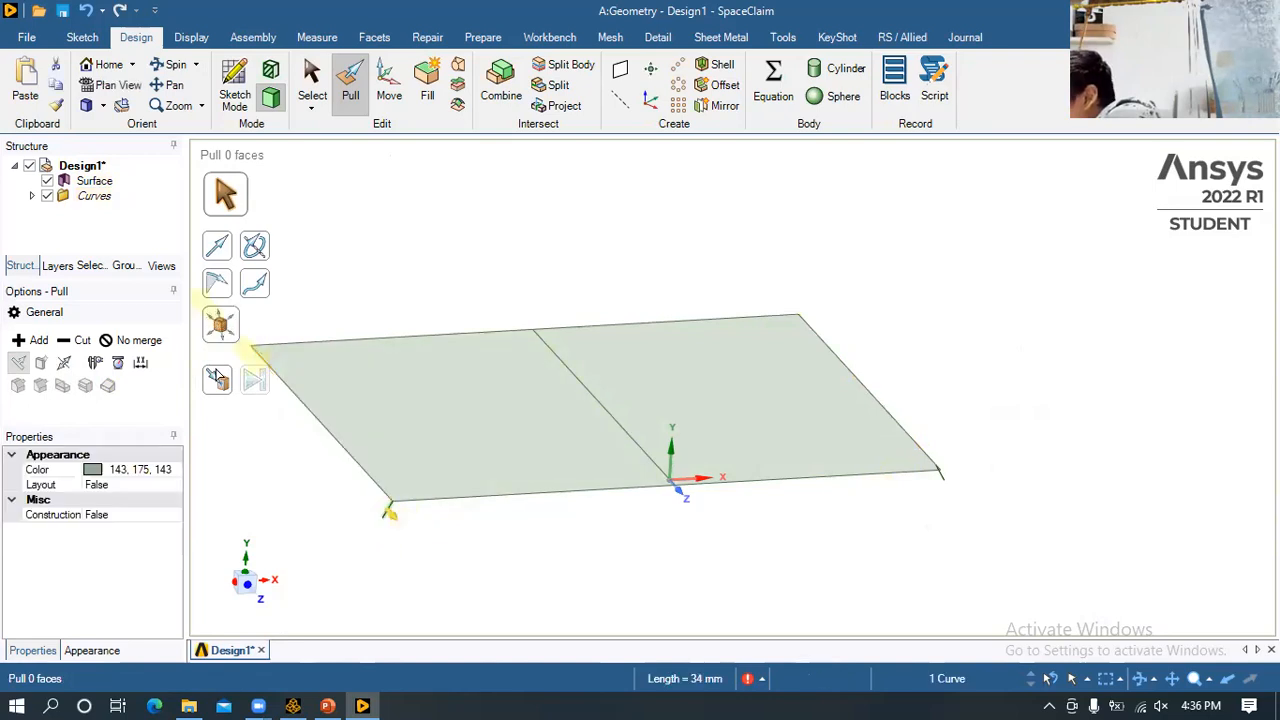
left_click(256, 290)
left_click(310, 411)
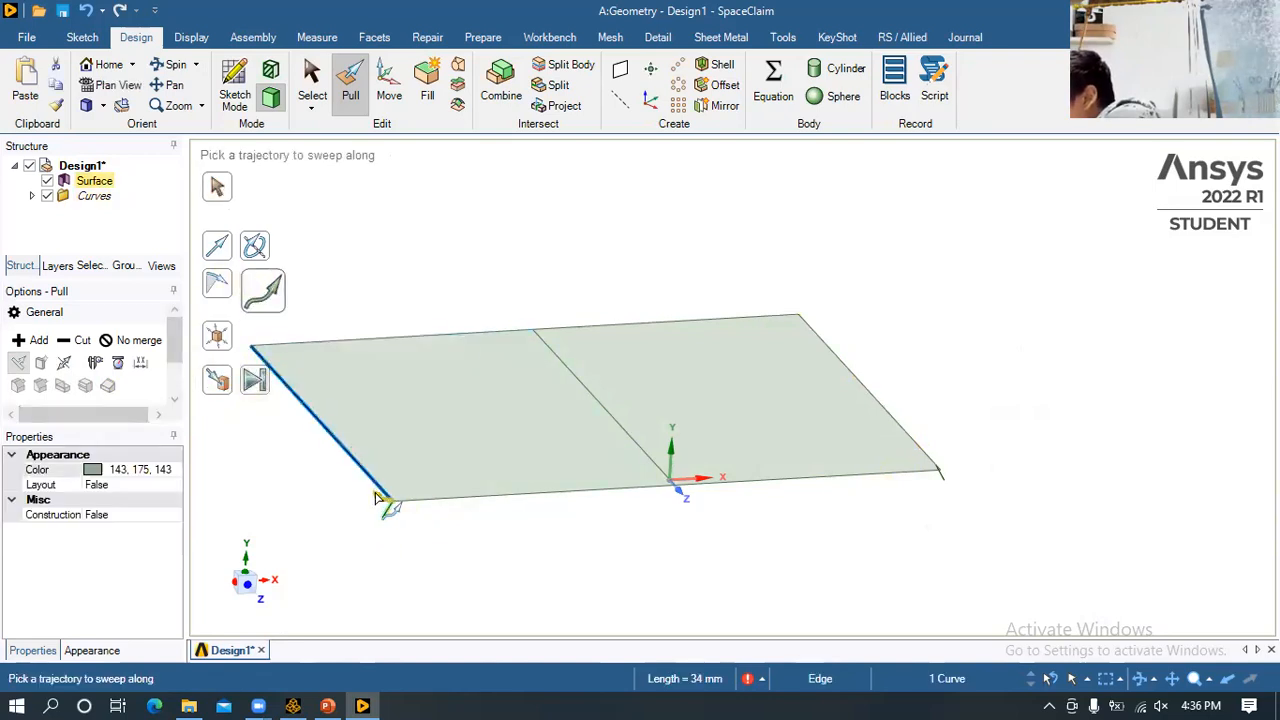
left_click(254, 383)
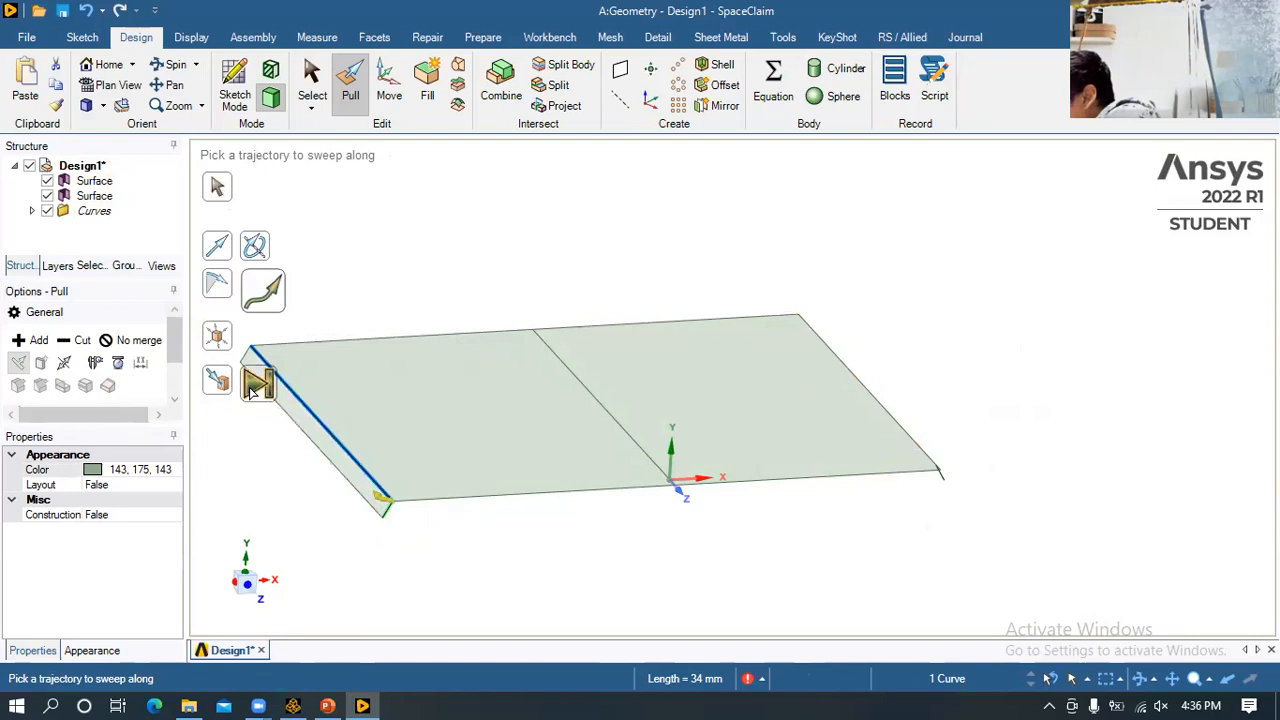
- Sweep the sloped 34 mm line on the positive X side along the surface's adjacent outer edge to form the opposite flange
middle_click_drag(683, 560, 786, 503)
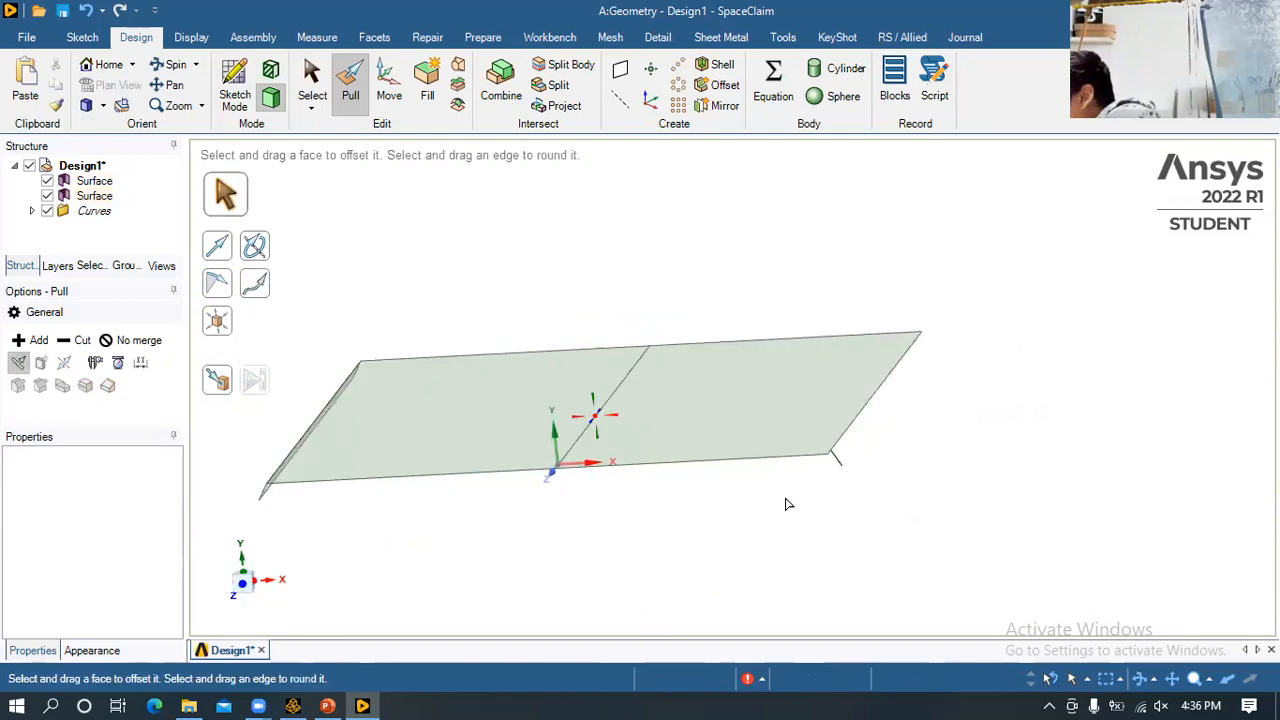
left_click(843, 470)
scroll(880, 470, "up", 3)
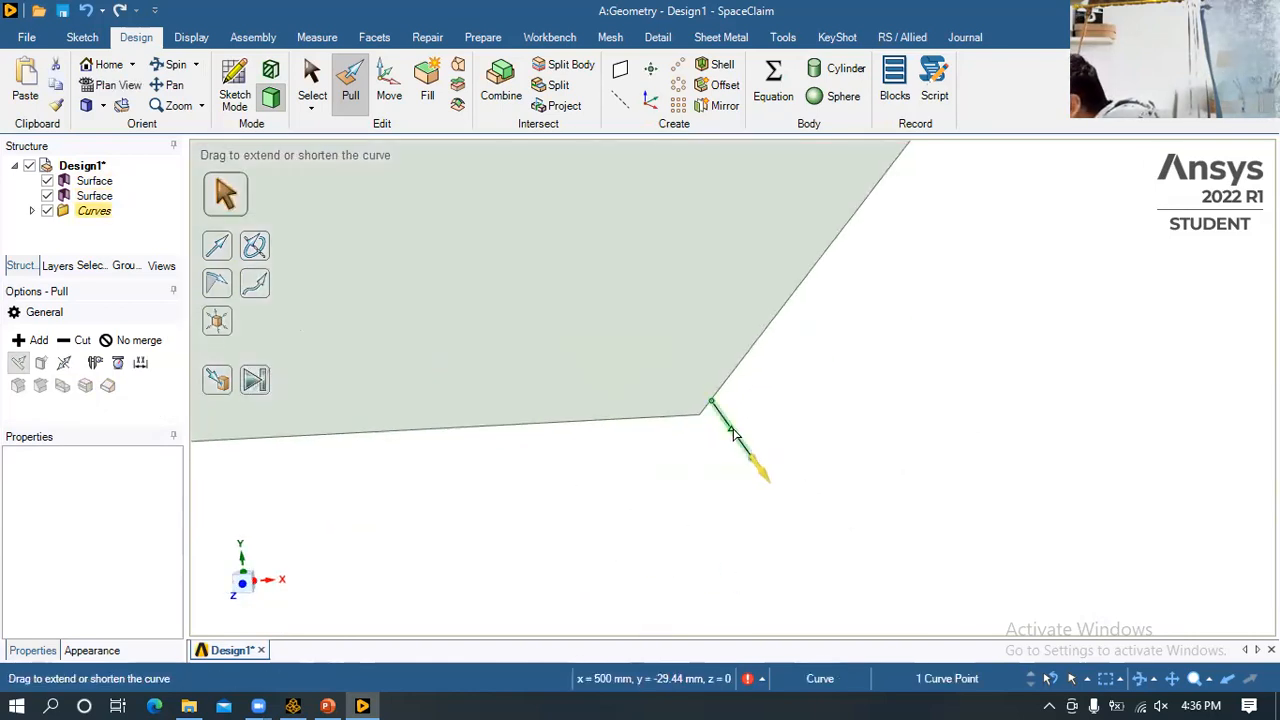
left_click(703, 418)
left_click(254, 283)
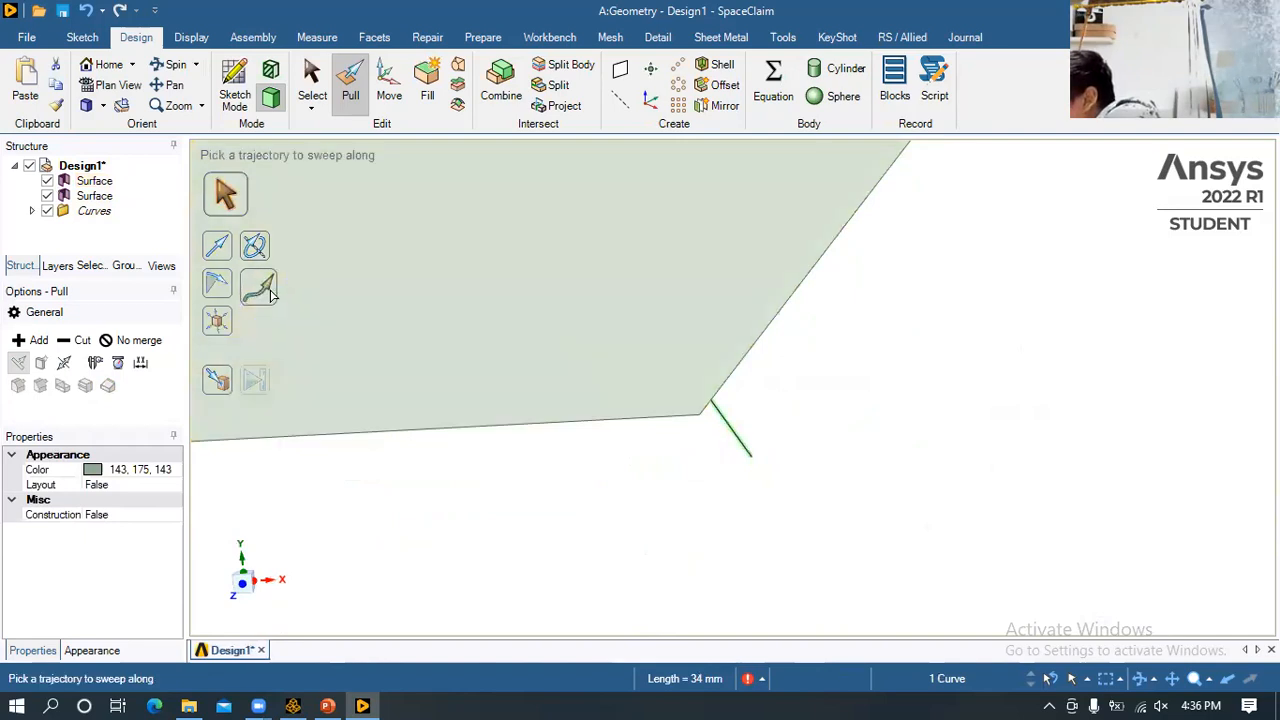
left_click(769, 343)
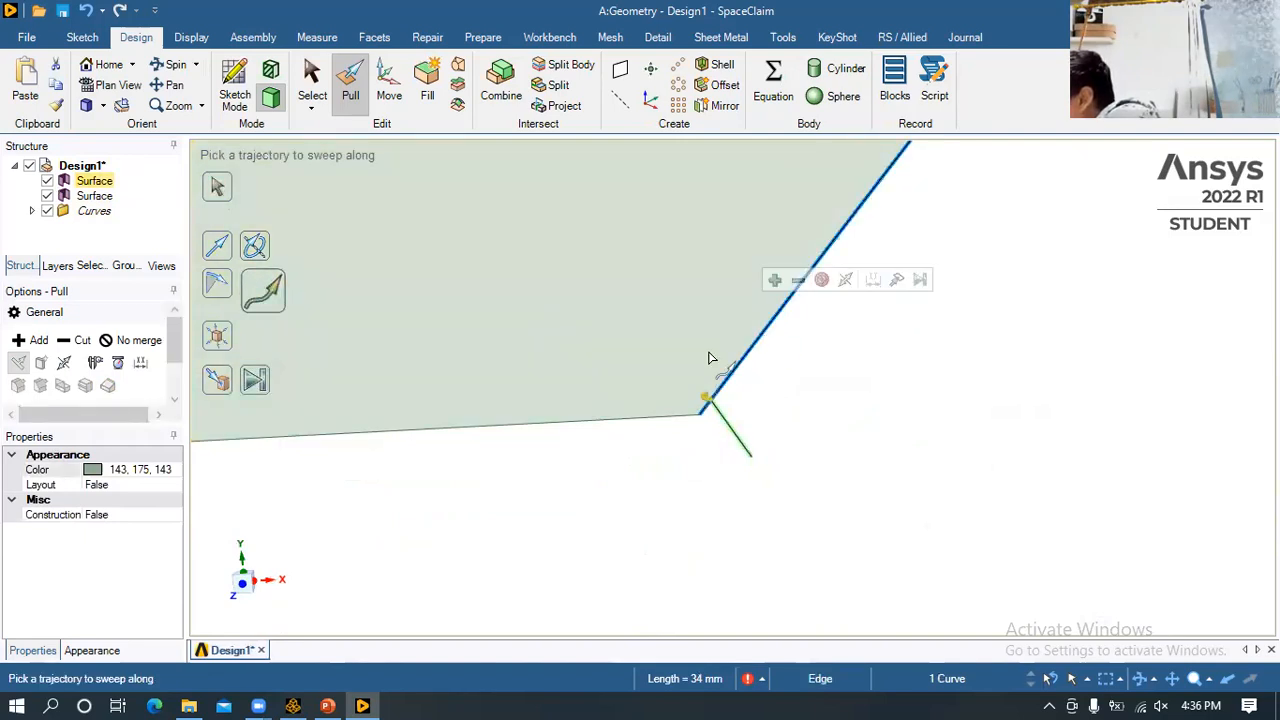
left_click(259, 385)
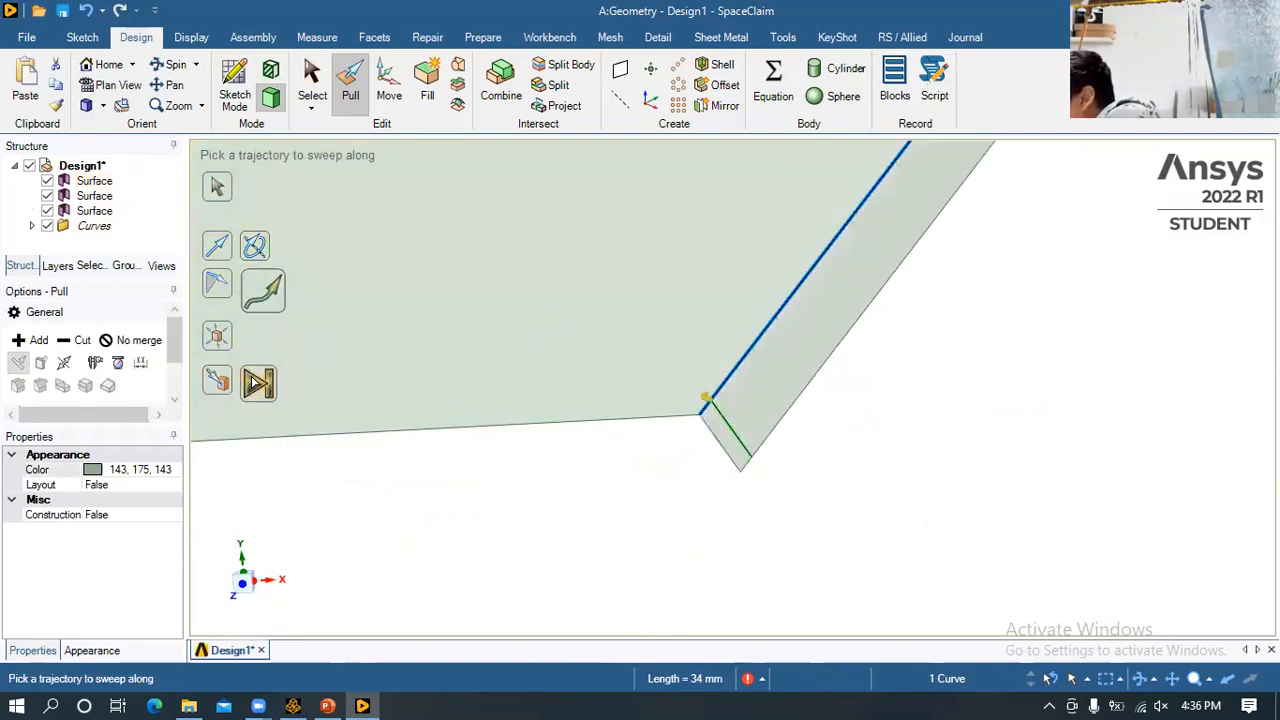
middle_click_drag(644, 525, 874, 554)
middle_click_drag(953, 497, 863, 360)
- Try to extend the main surface's two rear edges by 60 mm without the flanges, and undo the extension
left_click(851, 349)
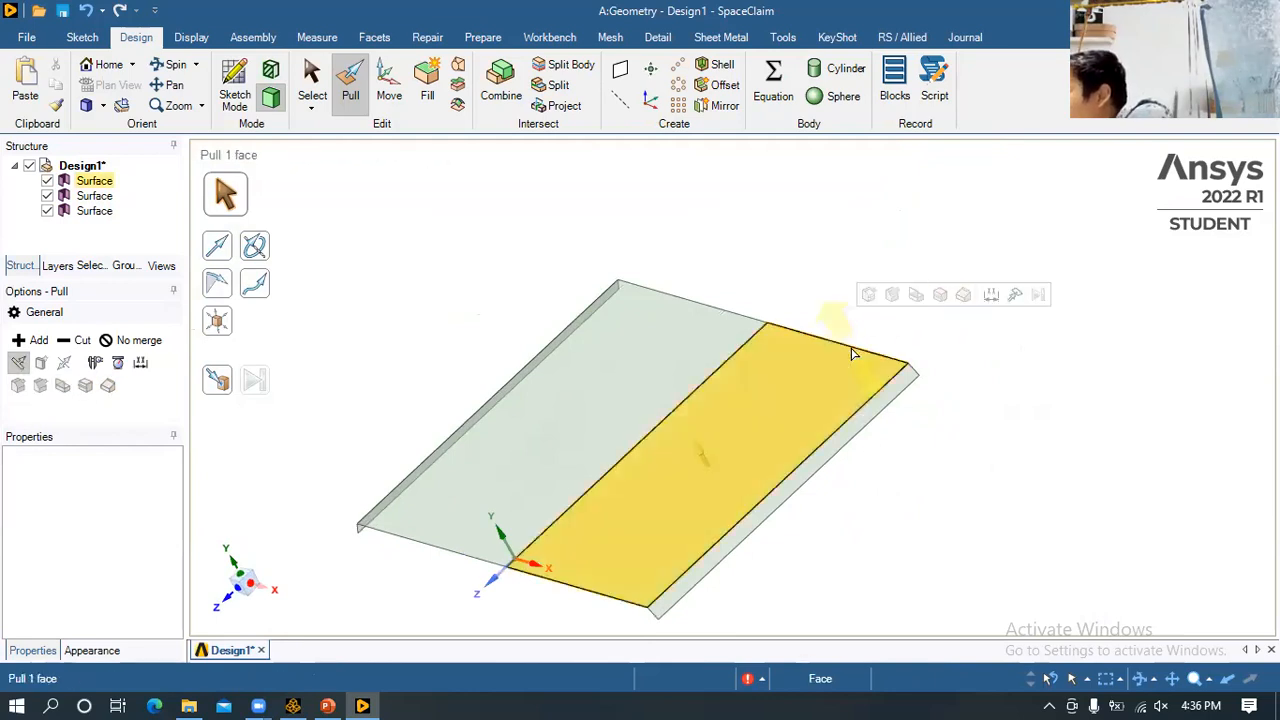
left_click(847, 349)
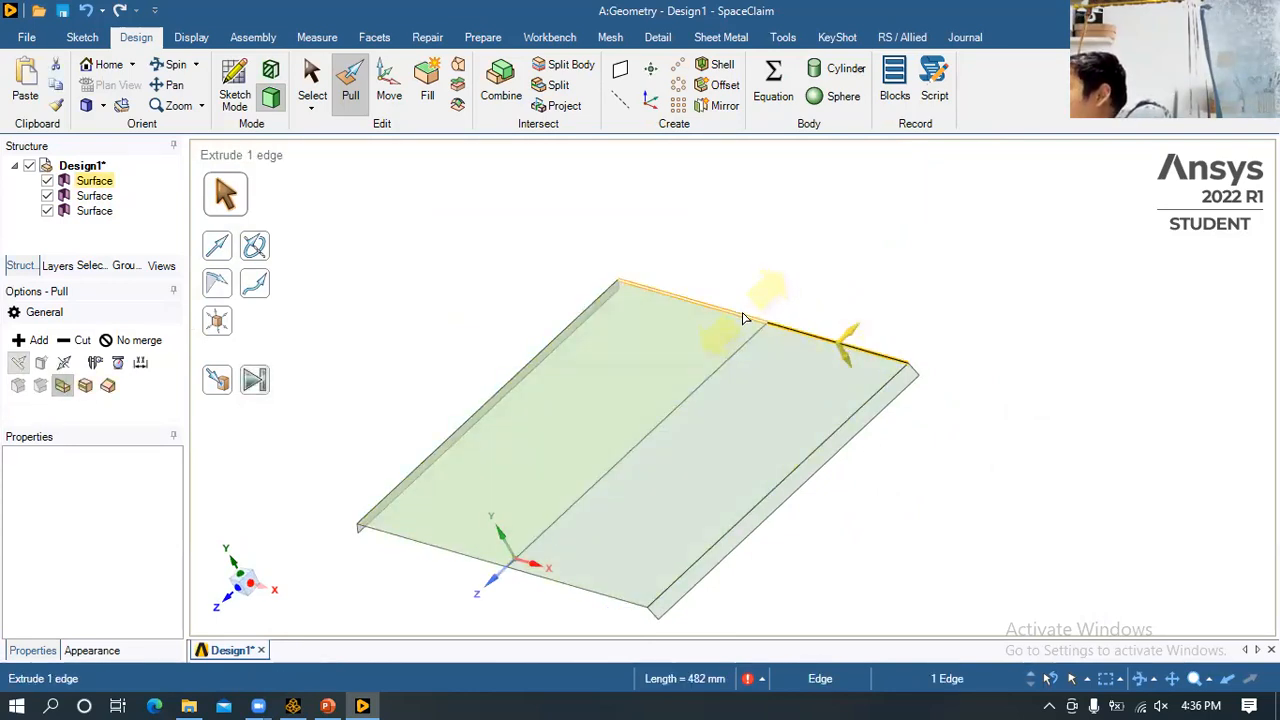
left_click(745, 311, "ctrl")
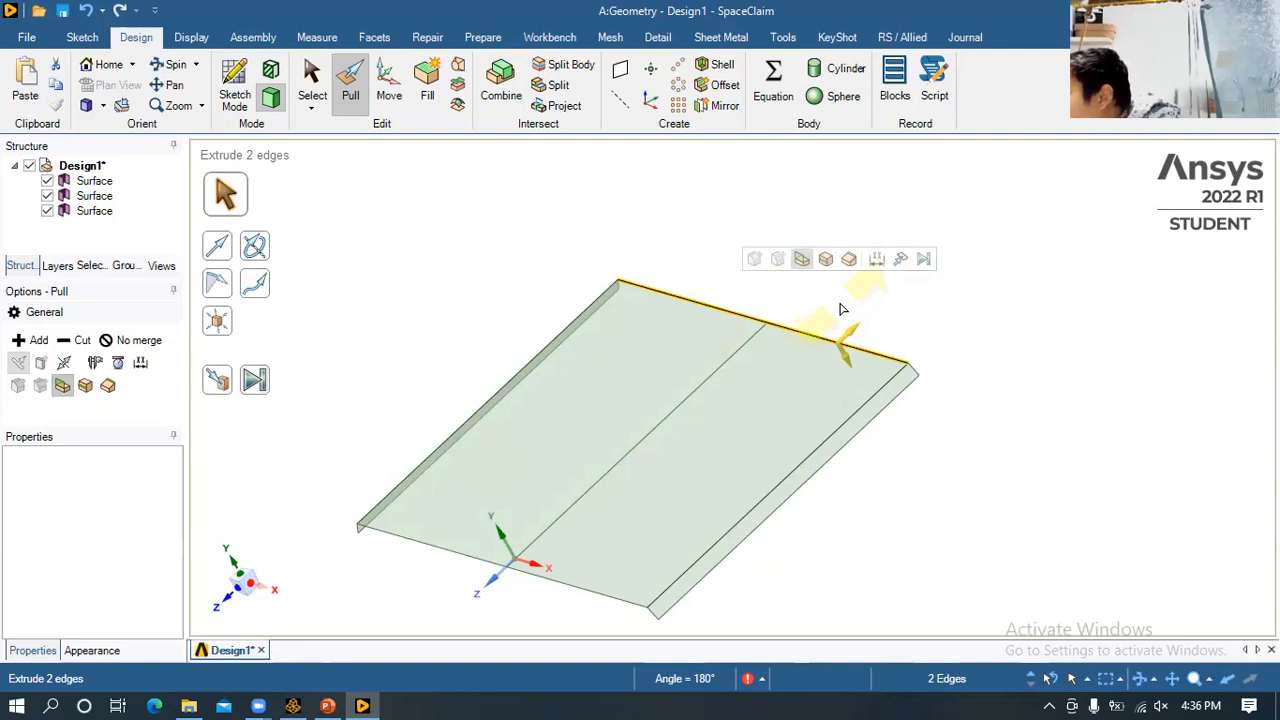
mouse_move(846, 294)
left_mouse_down()
mouse_move(857, 277)
mouse_move(847, 283)
left_mouse_up()
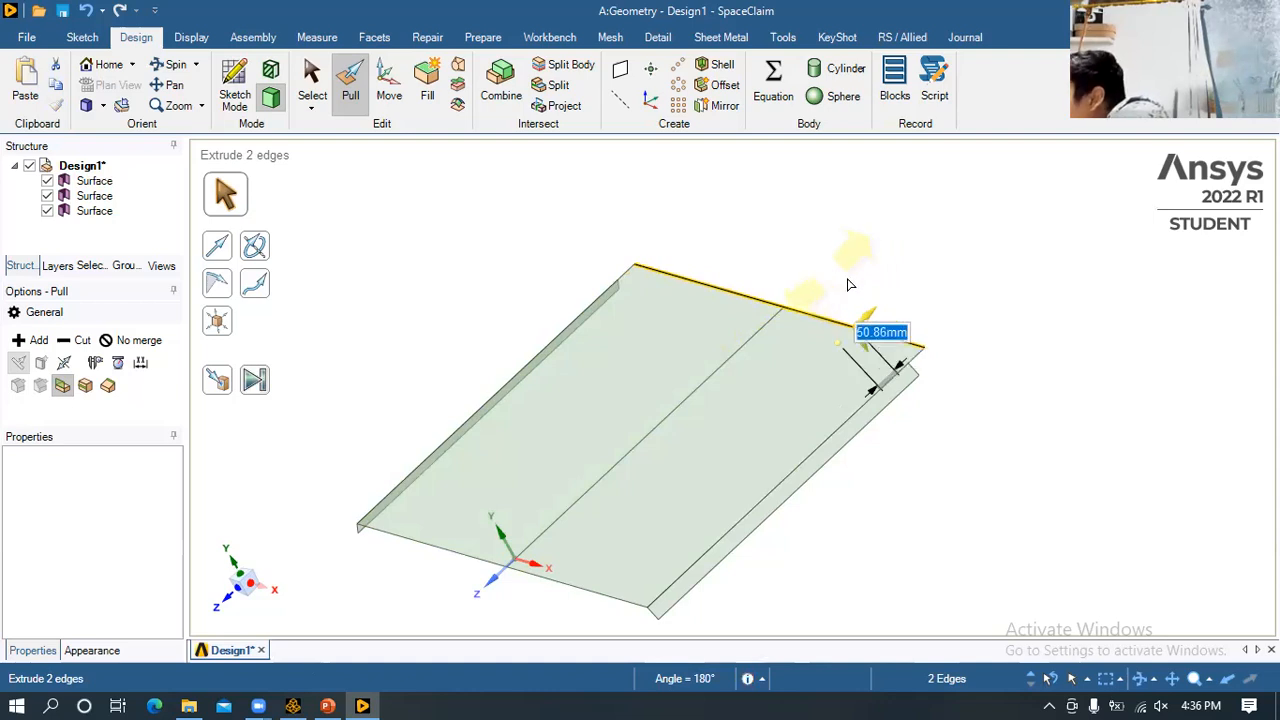
middle_click_drag(868, 254, 836, 287)
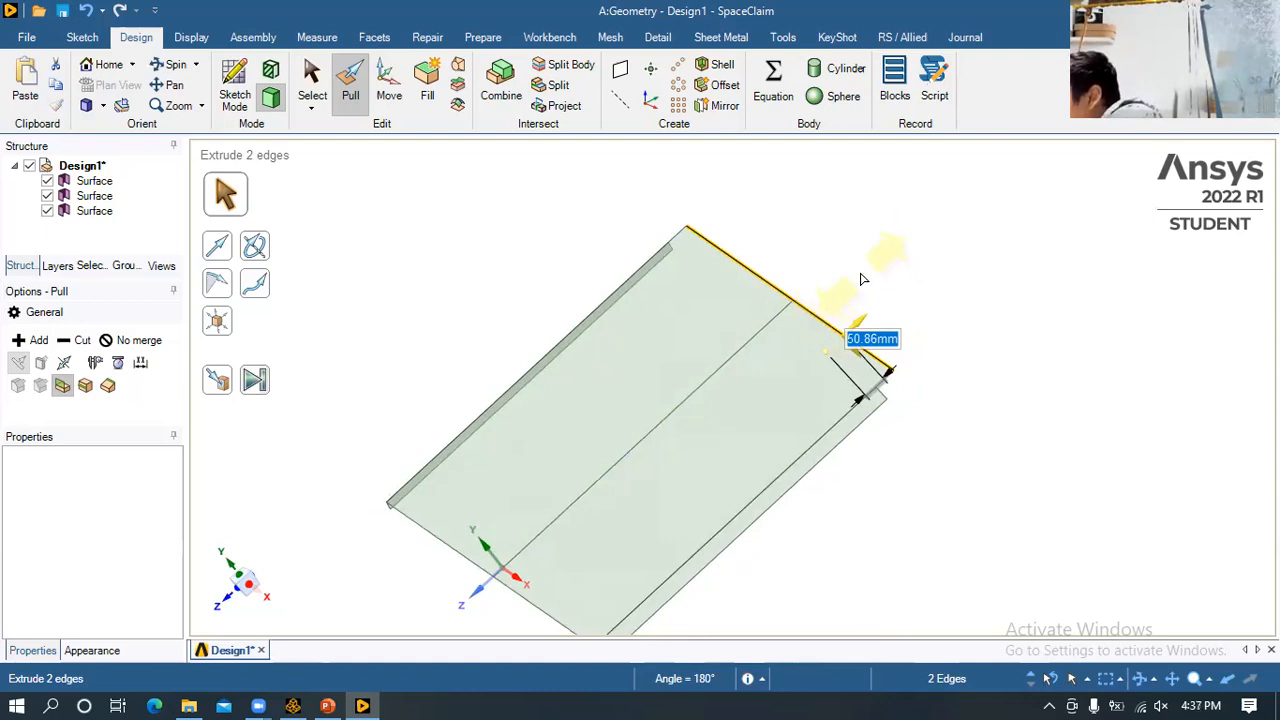
type("60")
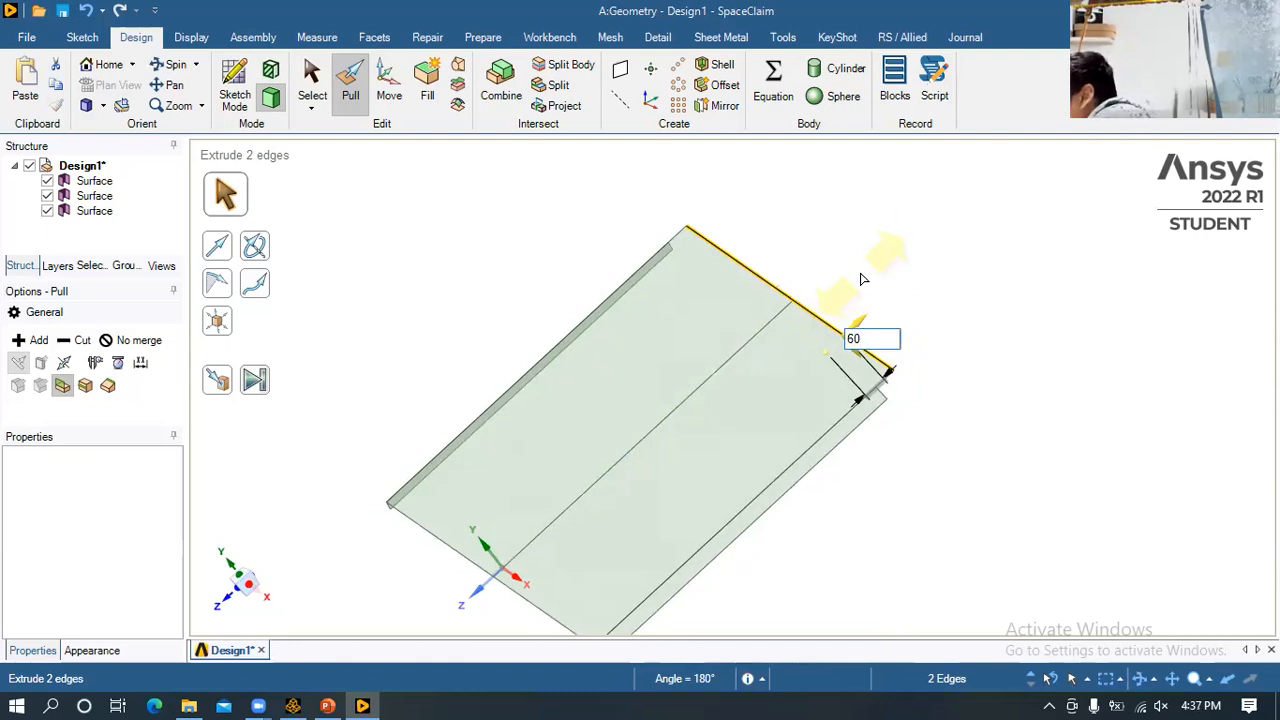
key("Return")
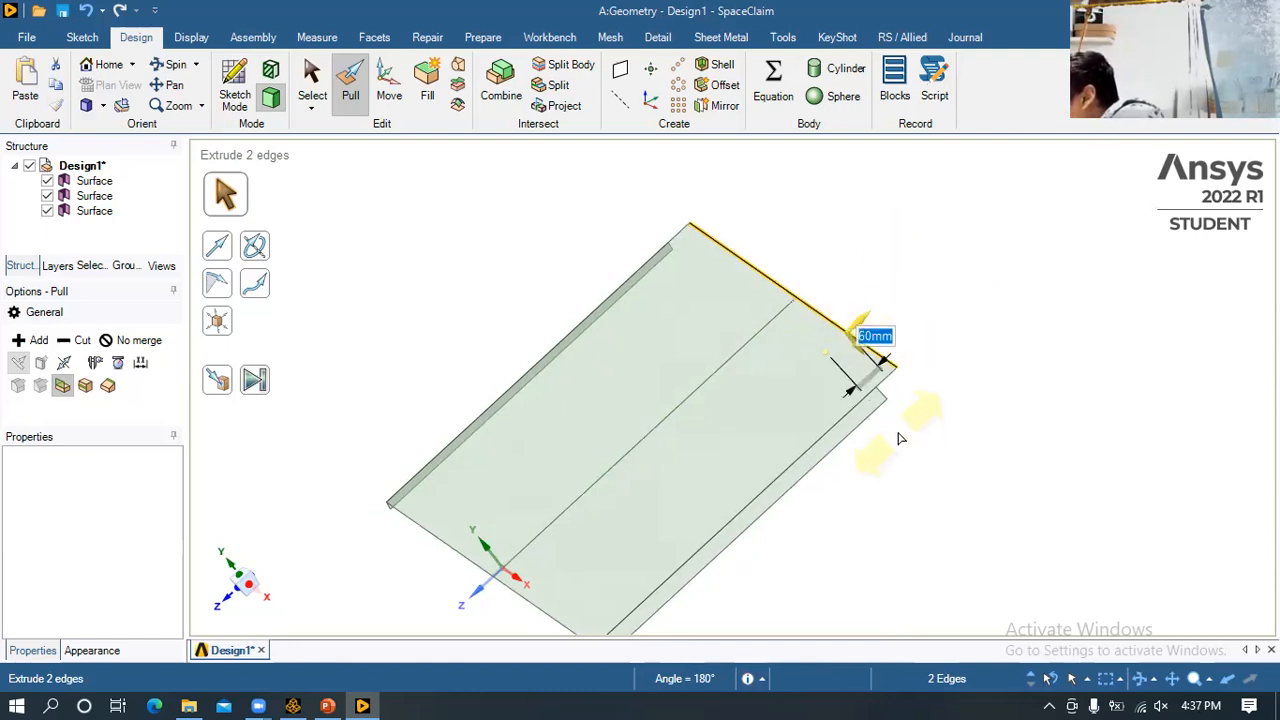
key("h")
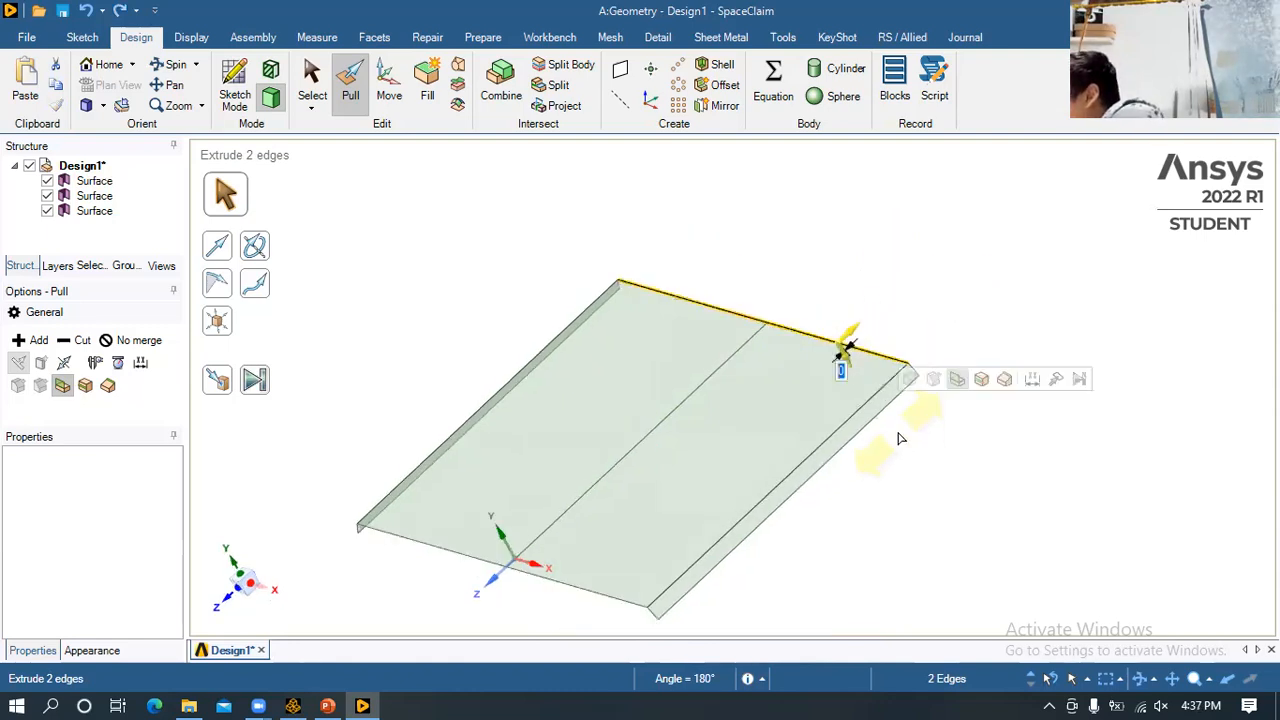
mouse_move(986, 449)
middle_mouse_down()
mouse_move(971, 497)
mouse_move(1006, 503)
mouse_move(990, 478)
mouse_move(928, 463)
middle_mouse_up()
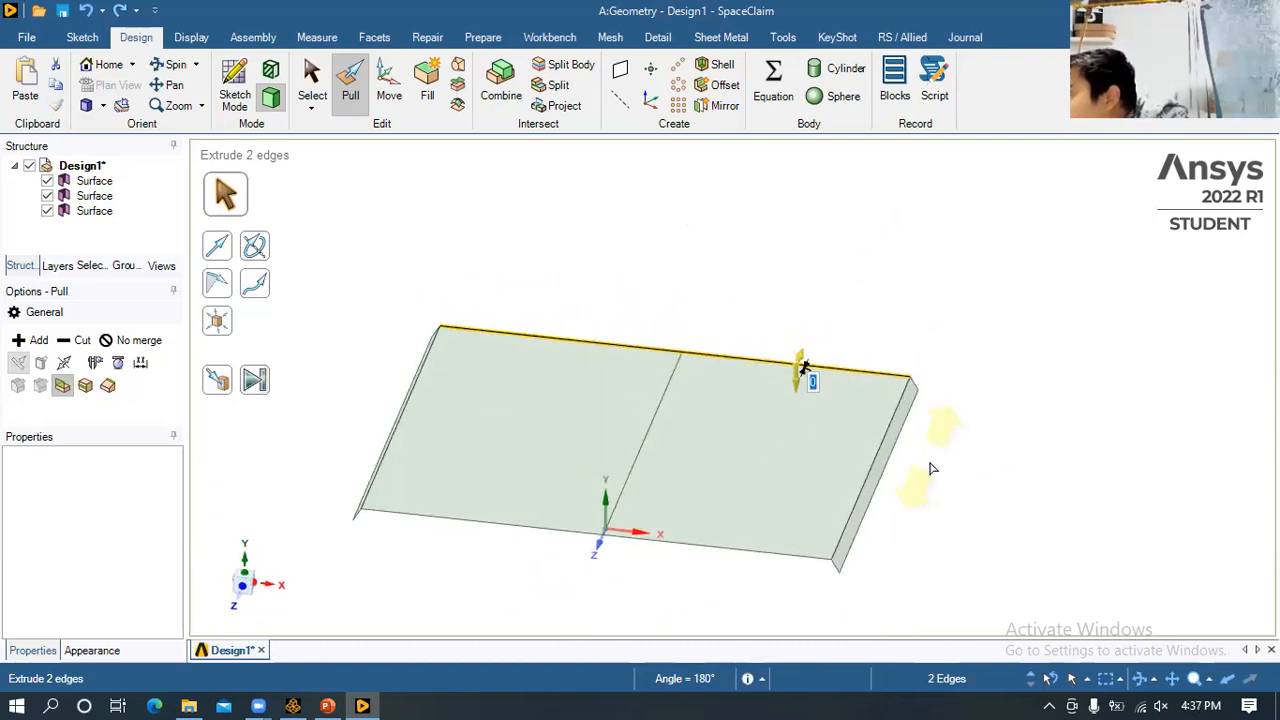
left_click(650, 240)
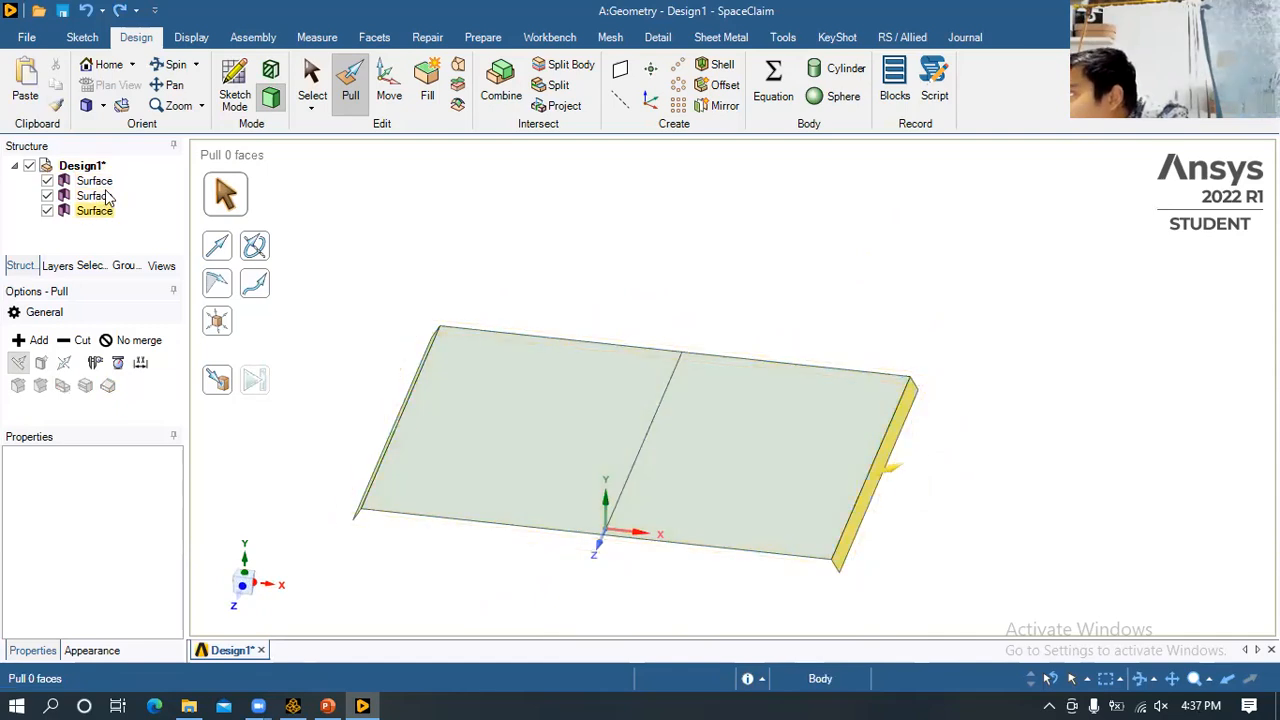
- Merge the main surface and both side flanges into a single surface body with Combine
left_click_drag(291, 201, 930, 640)
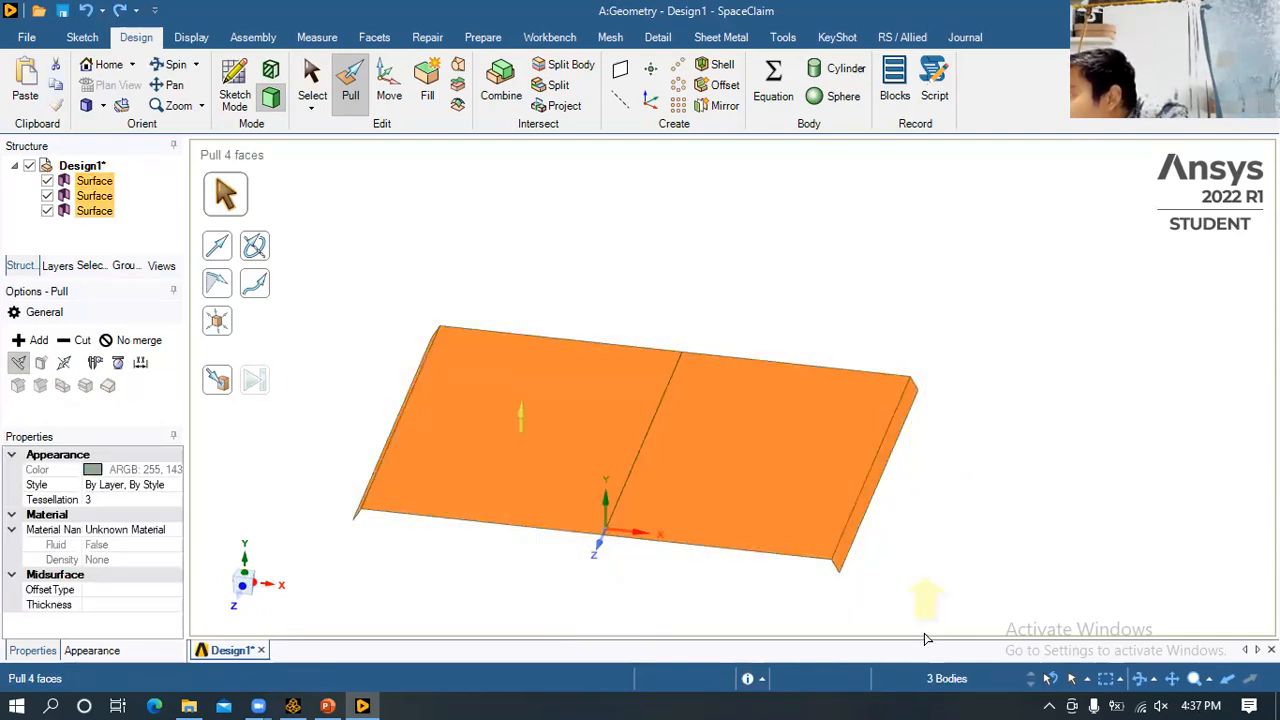
left_click(500, 80)
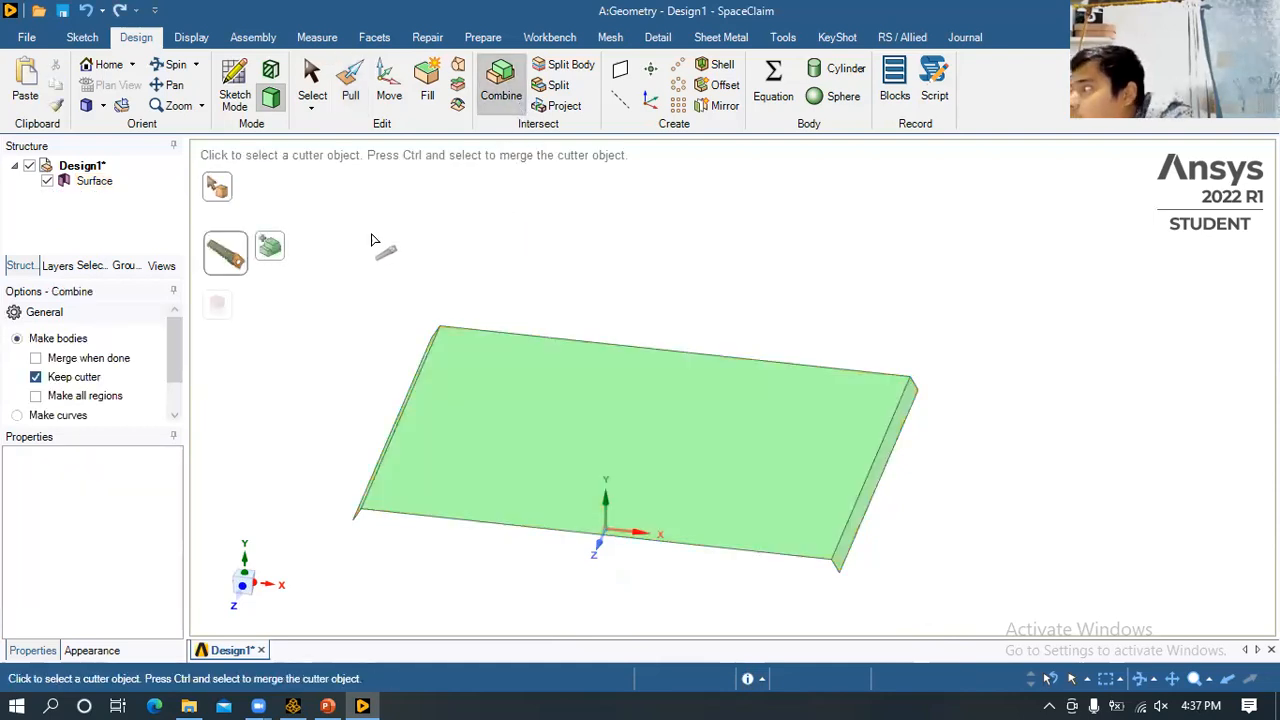
middle_click_drag(780, 300, 723, 323)
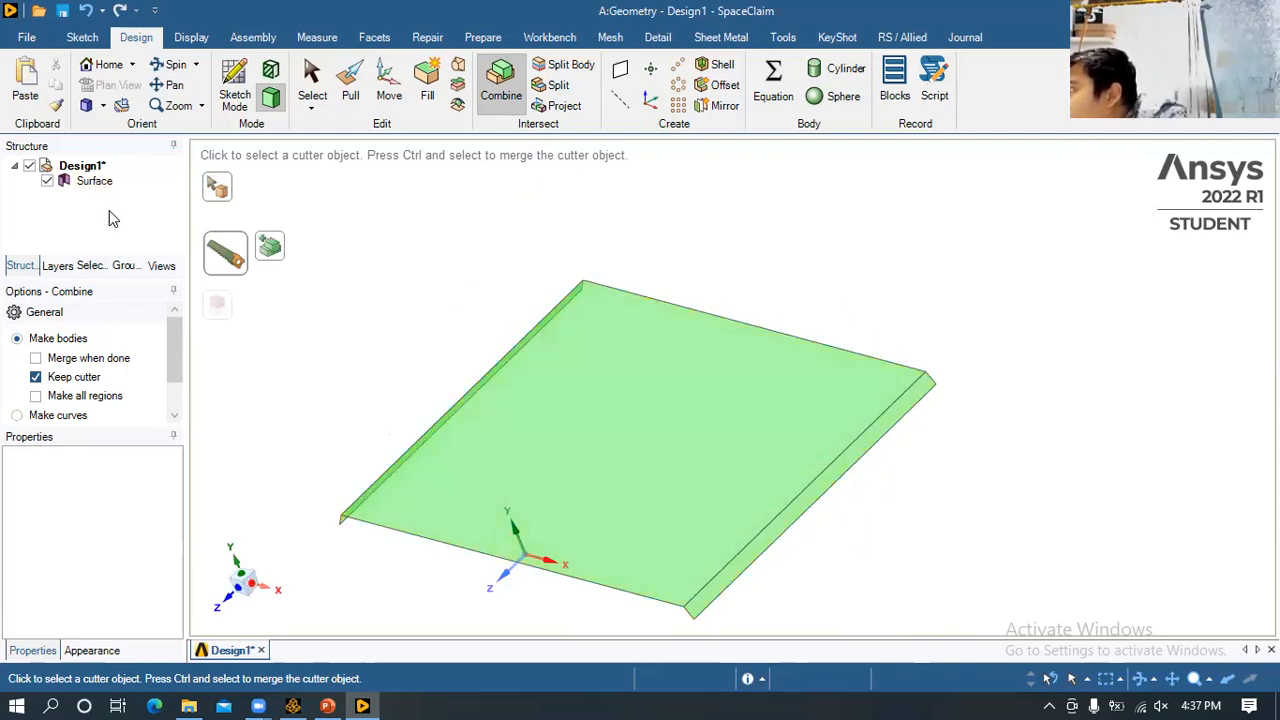
left_click(367, 360)
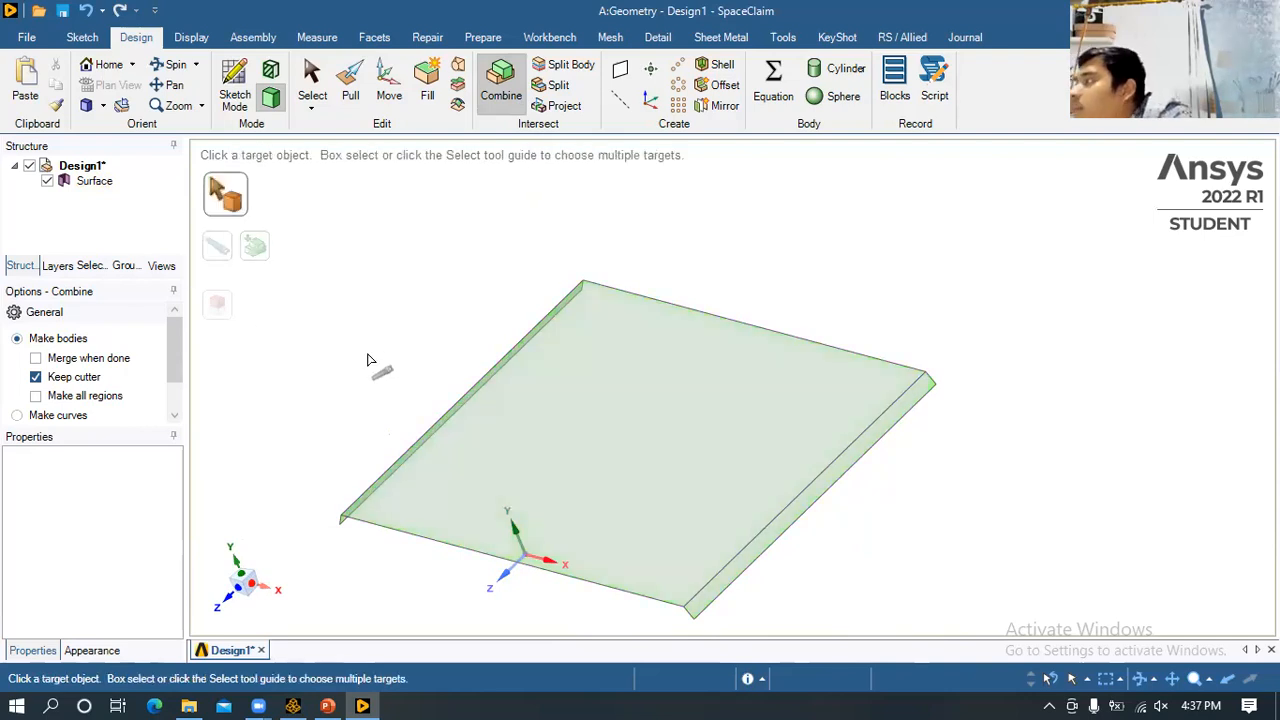
key("Escape")
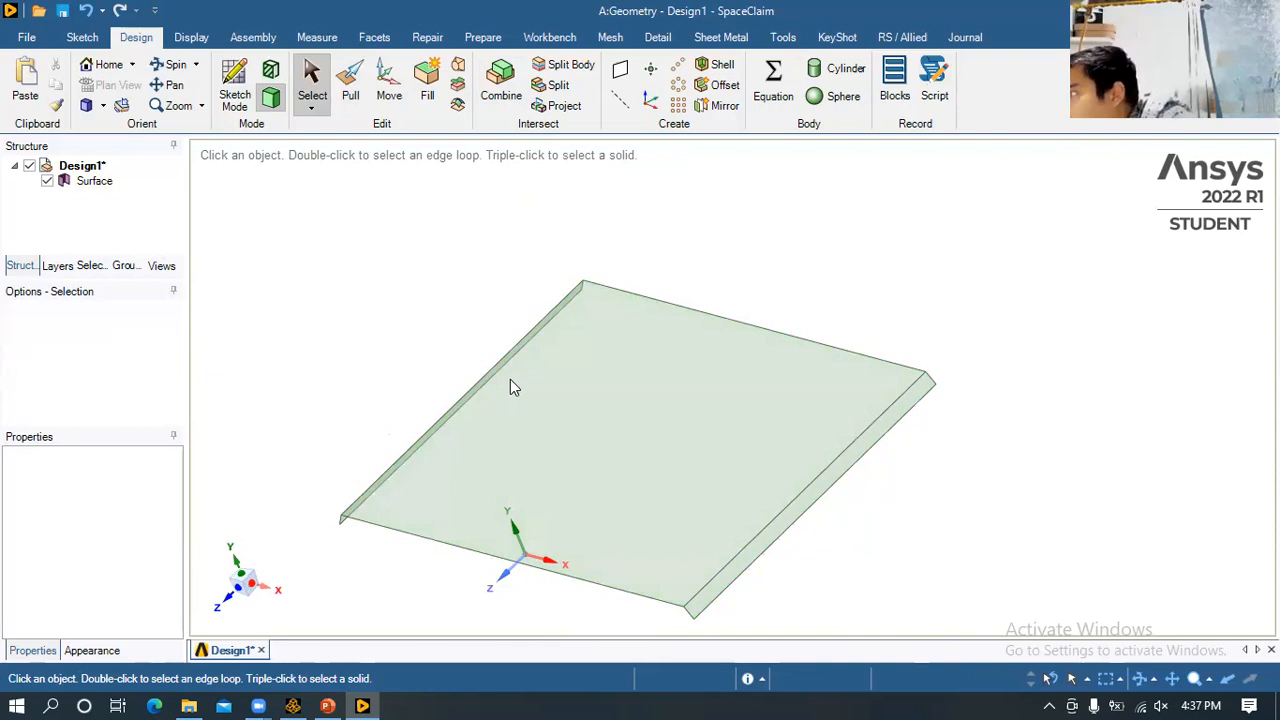
- Examine the merged surface body from several angles, checking its main face, front edge and side flanges
left_click(560, 410)
left_click(906, 506)
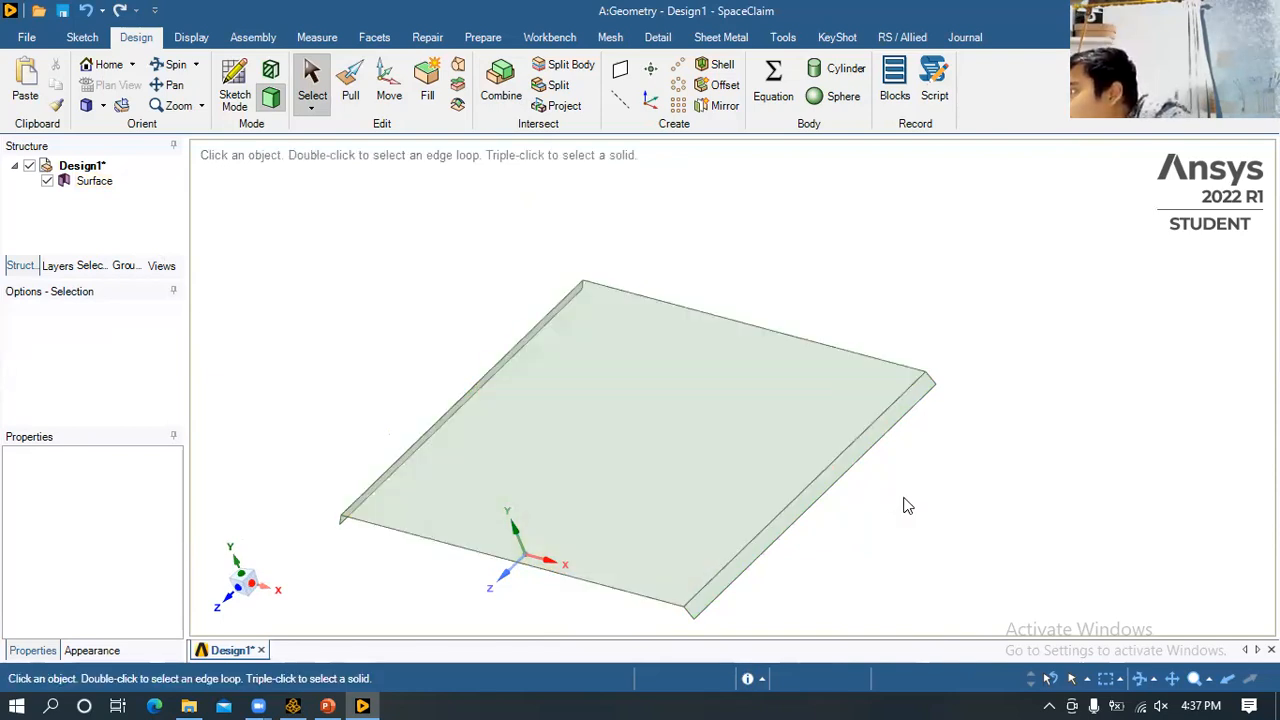
mouse_move(912, 507)
middle_mouse_down()
mouse_move(923, 523)
mouse_move(977, 434)
mouse_move(937, 463)
mouse_move(971, 466)
mouse_move(977, 502)
middle_mouse_up()
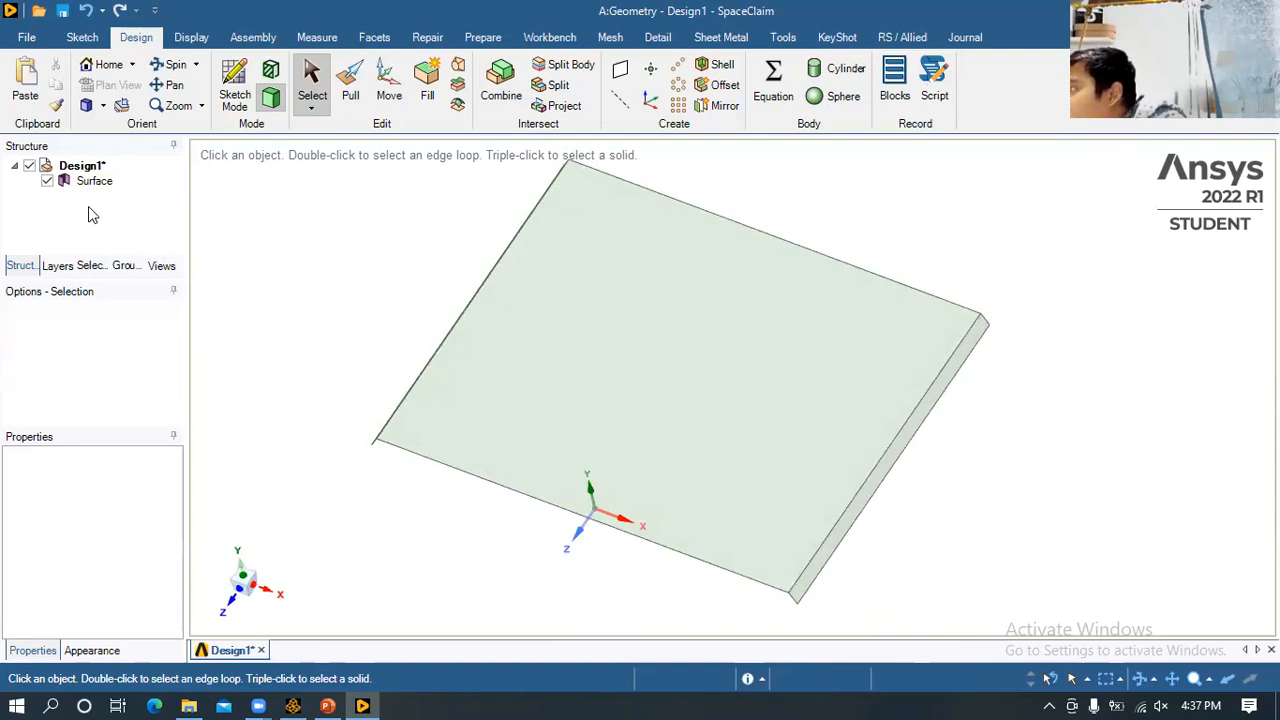
middle_click_drag(302, 318, 357, 237)
left_click(628, 443)
left_click(596, 464)
left_click(678, 462)
left_click(745, 484)
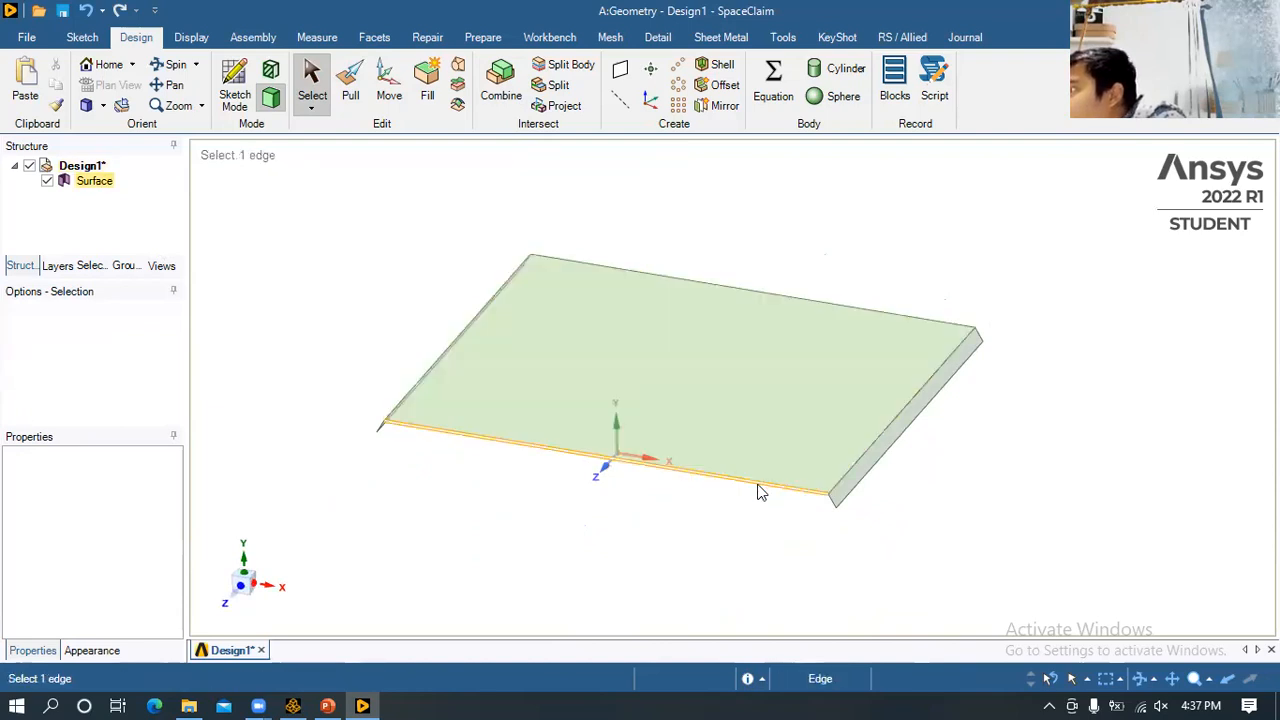
left_click(668, 528)
middle_click_drag(668, 528, 580, 523)
middle_click_drag(836, 462, 920, 446)
scroll(871, 508, "down", 1)
scroll(871, 508, "up", 3)
scroll(871, 506, "down", 2)
left_click(902, 396)
left_click(1016, 467)
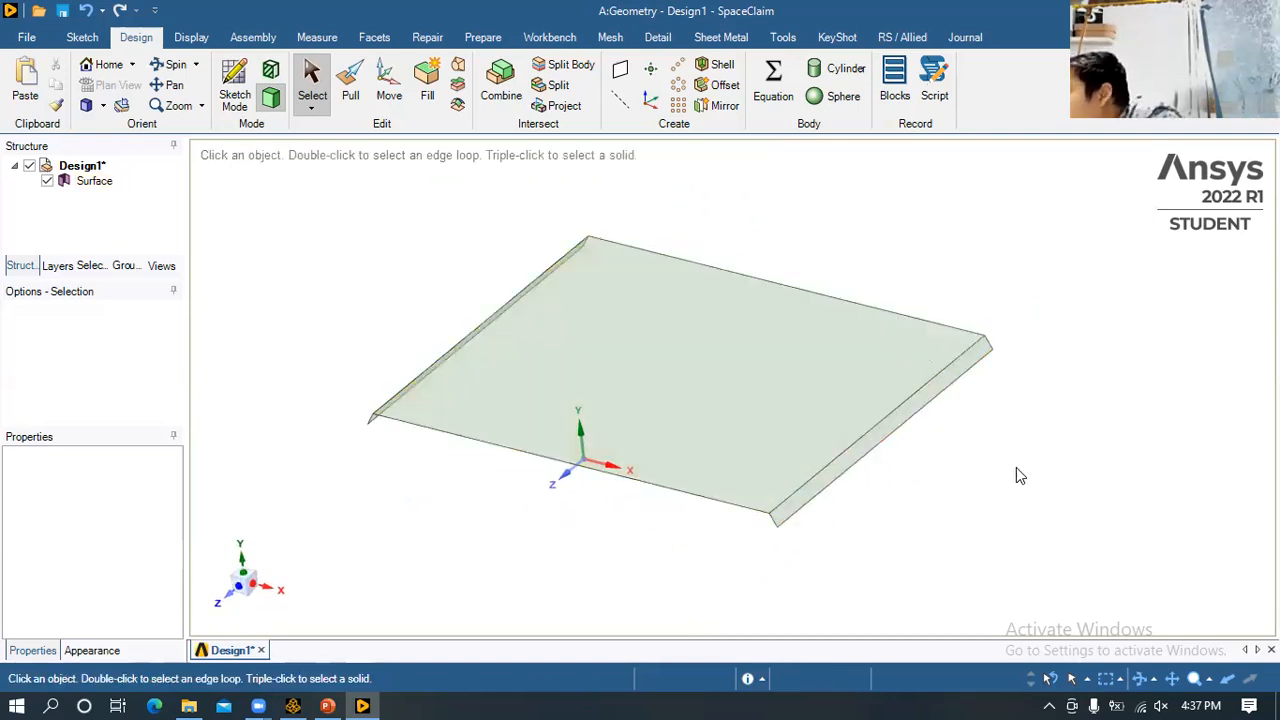
- Extend the three rear edges of the main face and both flanges together by 400 mm with Pull
middle_click_drag(866, 335, 863, 334)
left_click(863, 334)
left_click(890, 396, "ctrl")
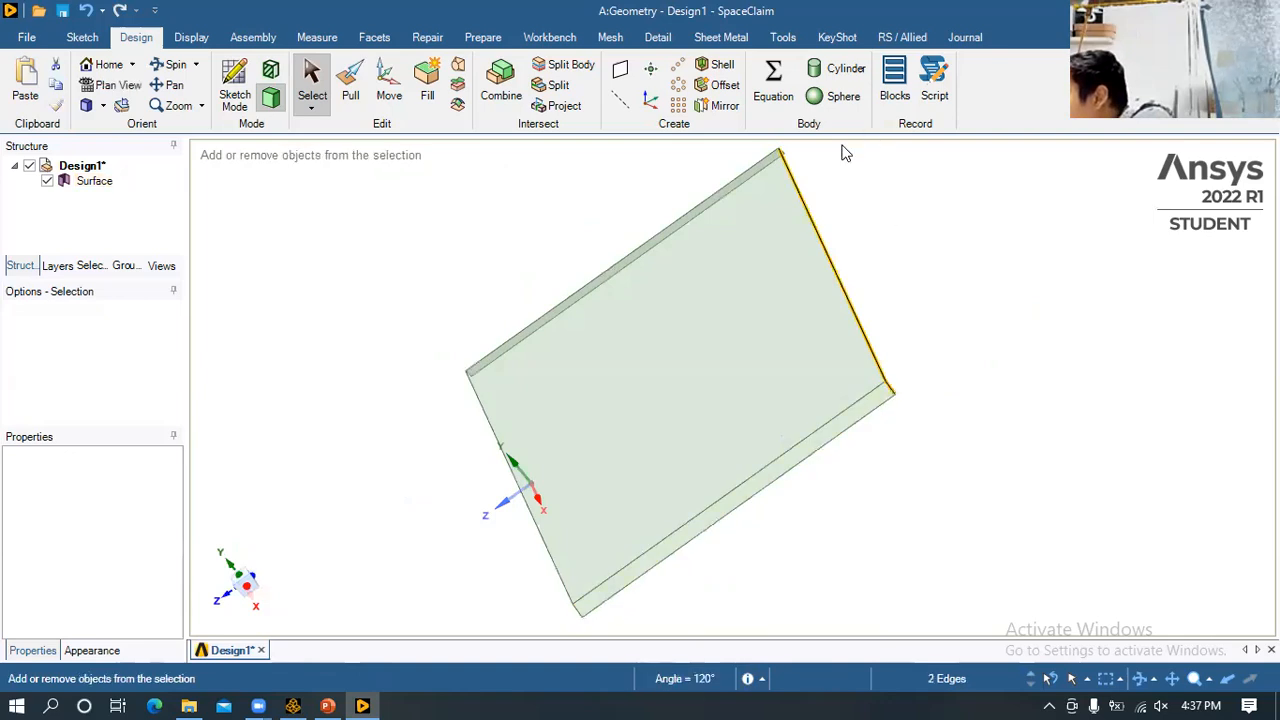
middle_click_drag(790, 165, 868, 322)
left_click(758, 330, "ctrl")
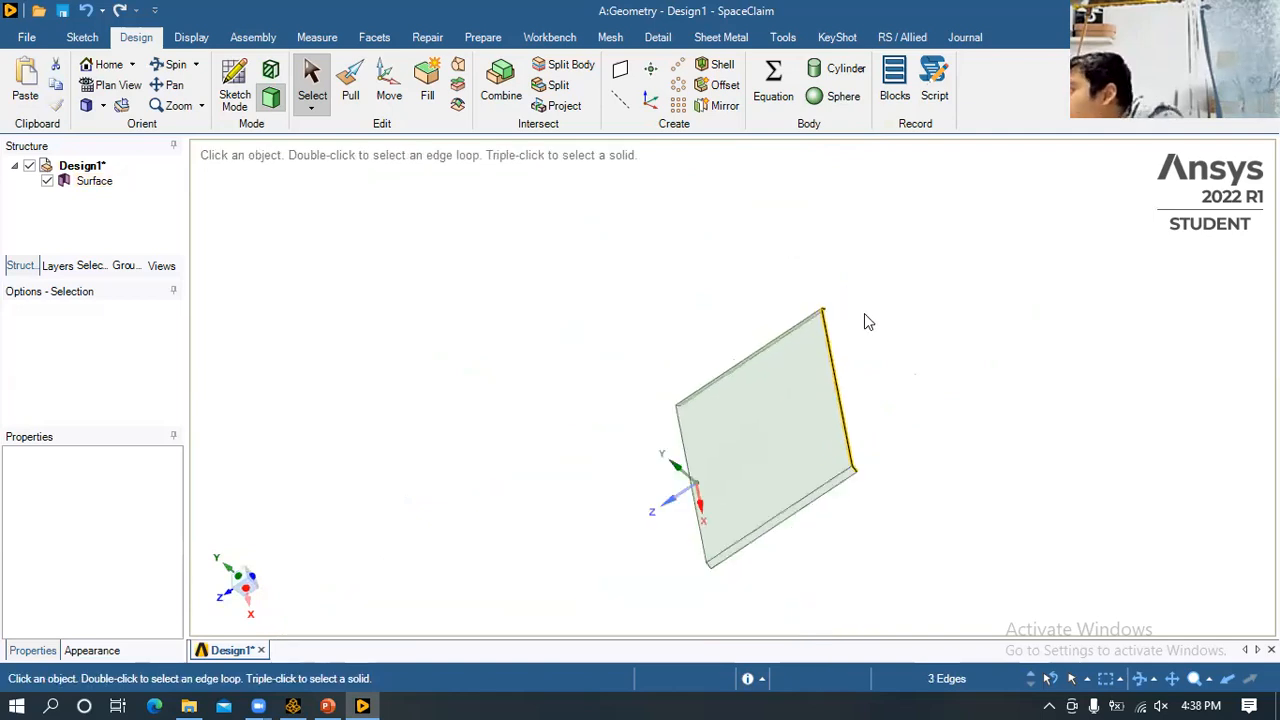
middle_click_drag(870, 376, 985, 350)
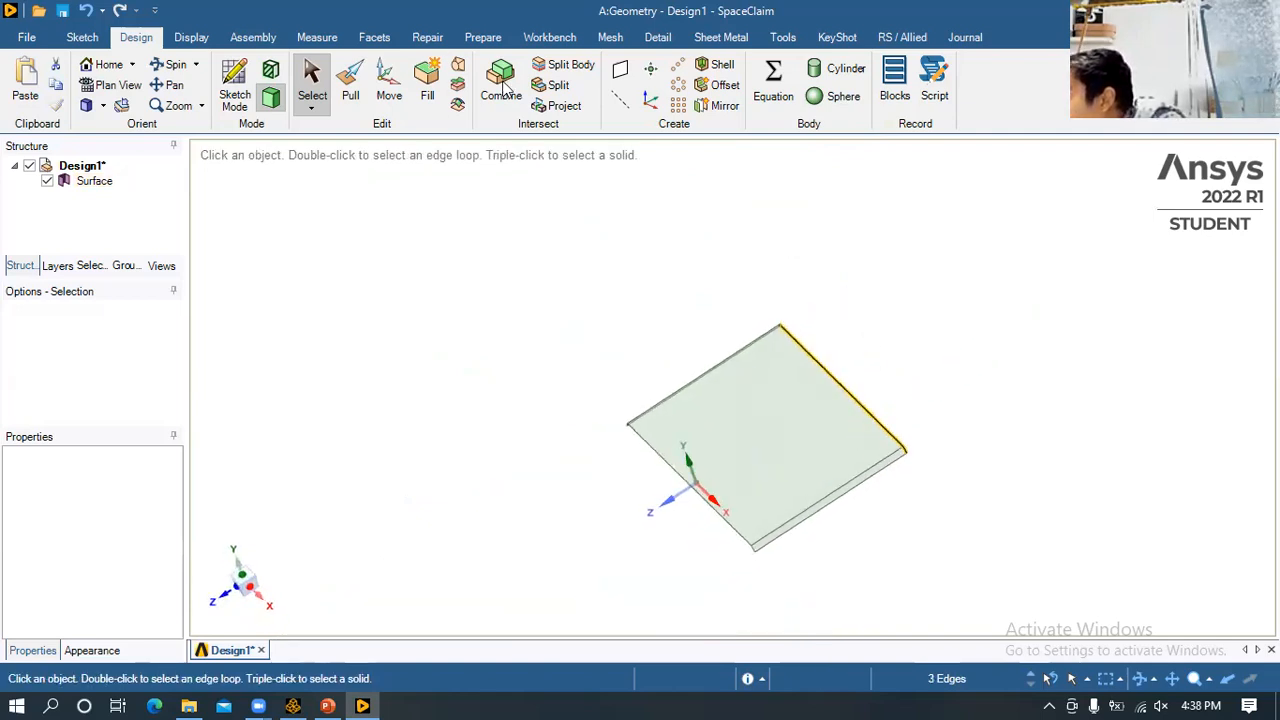
key("p")
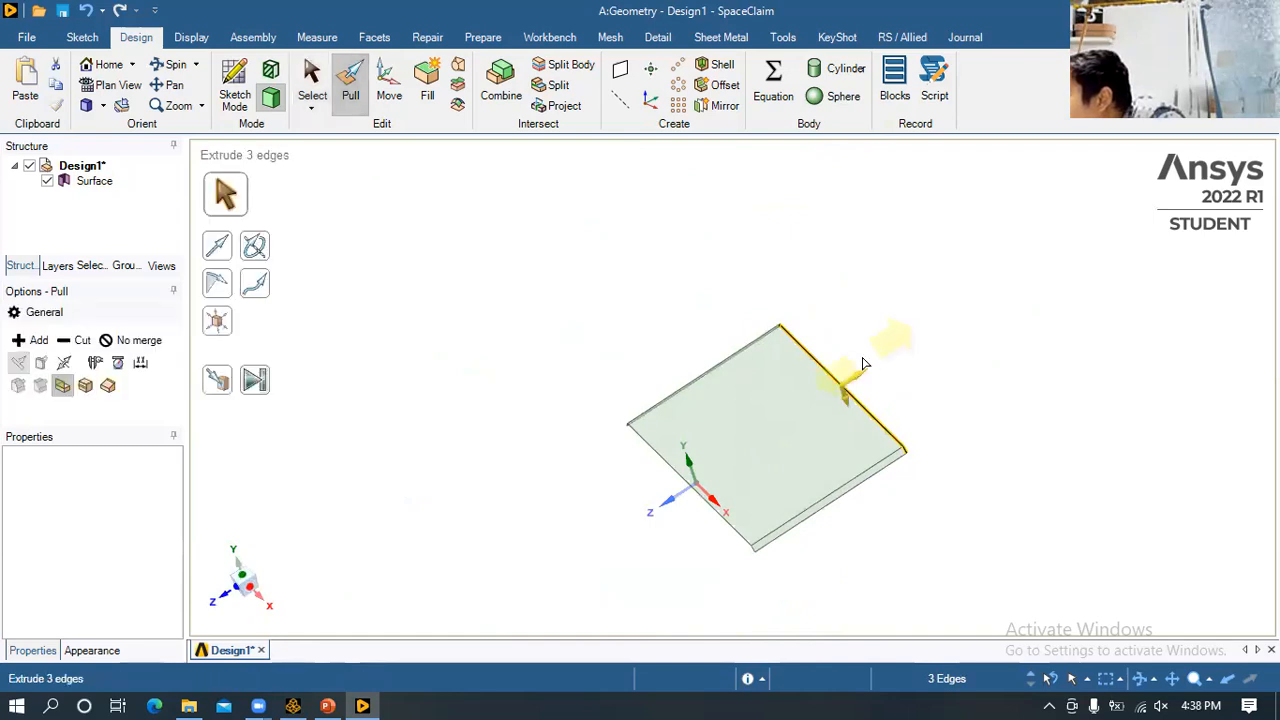
left_click_drag(865, 360, 953, 323)
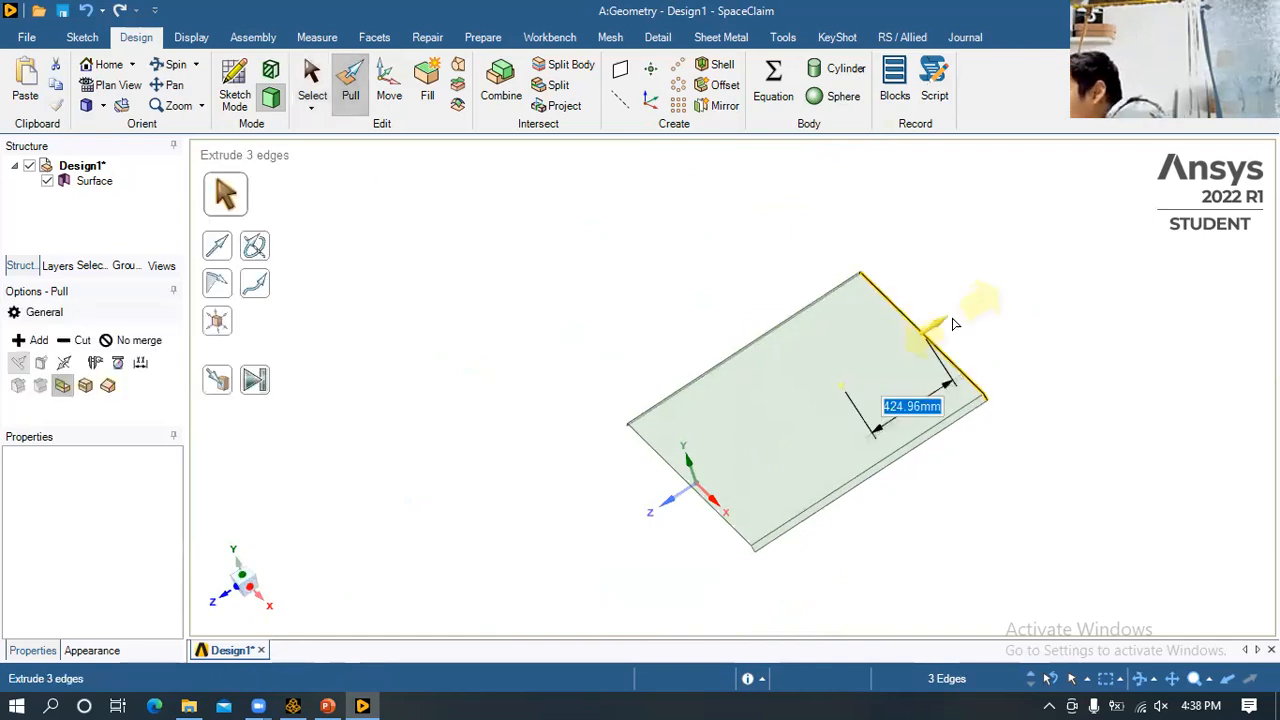
type("400")
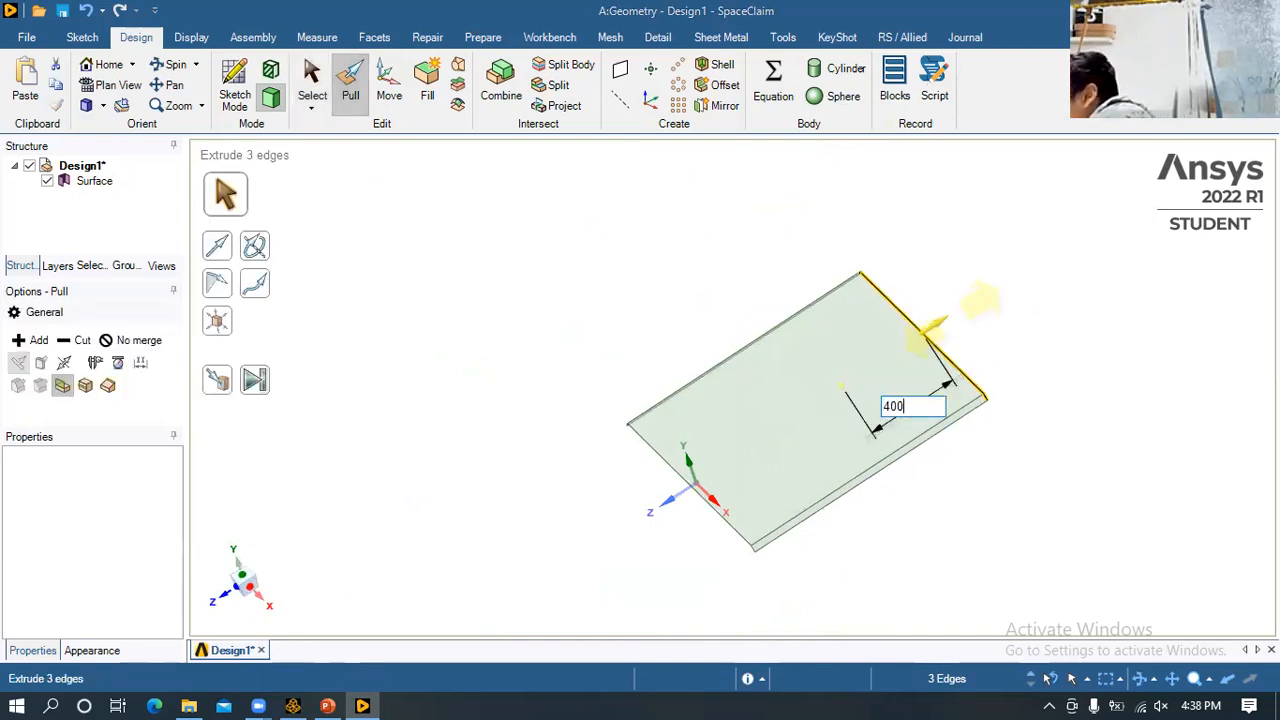
key("Return")
left_click(971, 500)
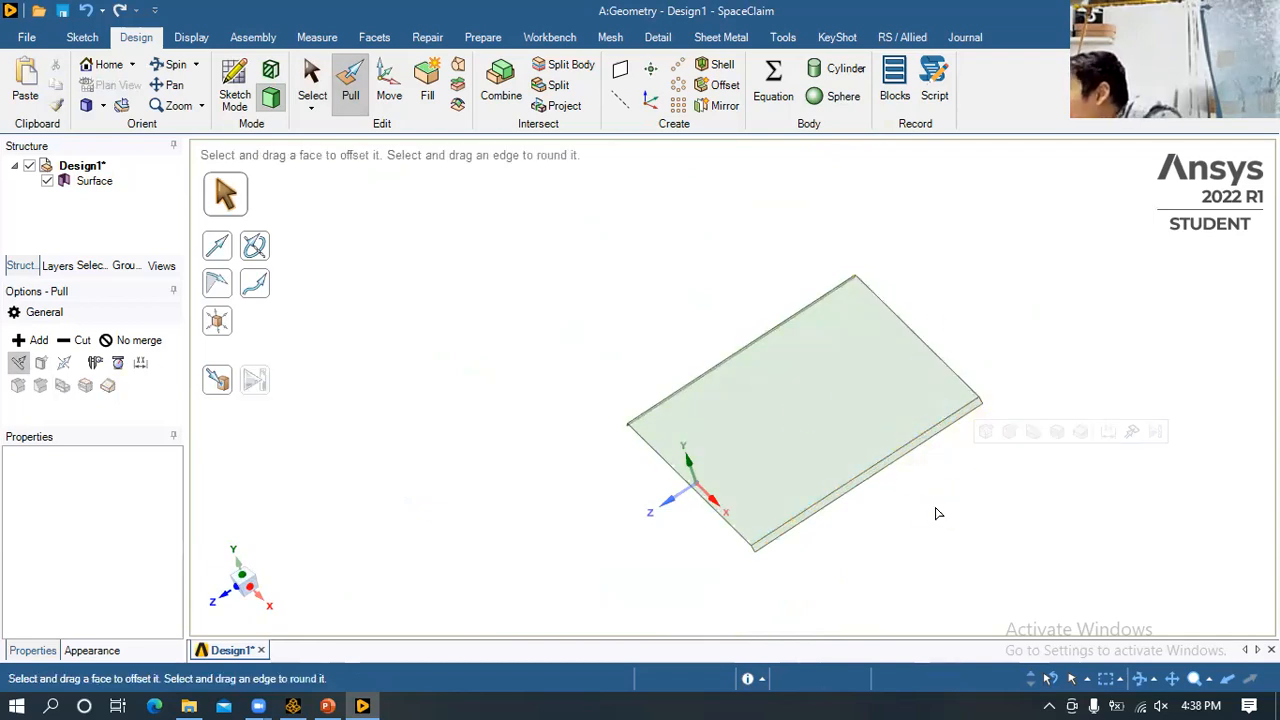
scroll(962, 489, "up", 4)
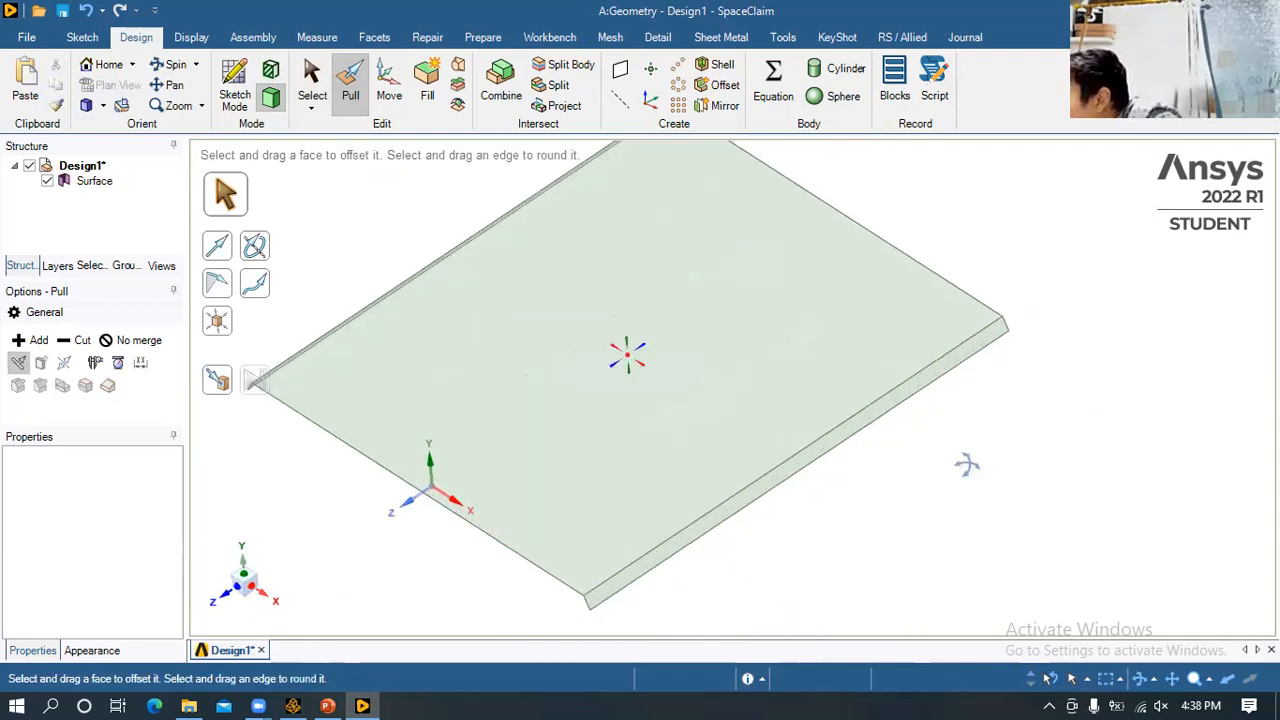
- Save the extended surface geometry and link it to the Geometry cell of the ACP (Pre) system in Workbench
scroll(1002, 462, "down", 2)
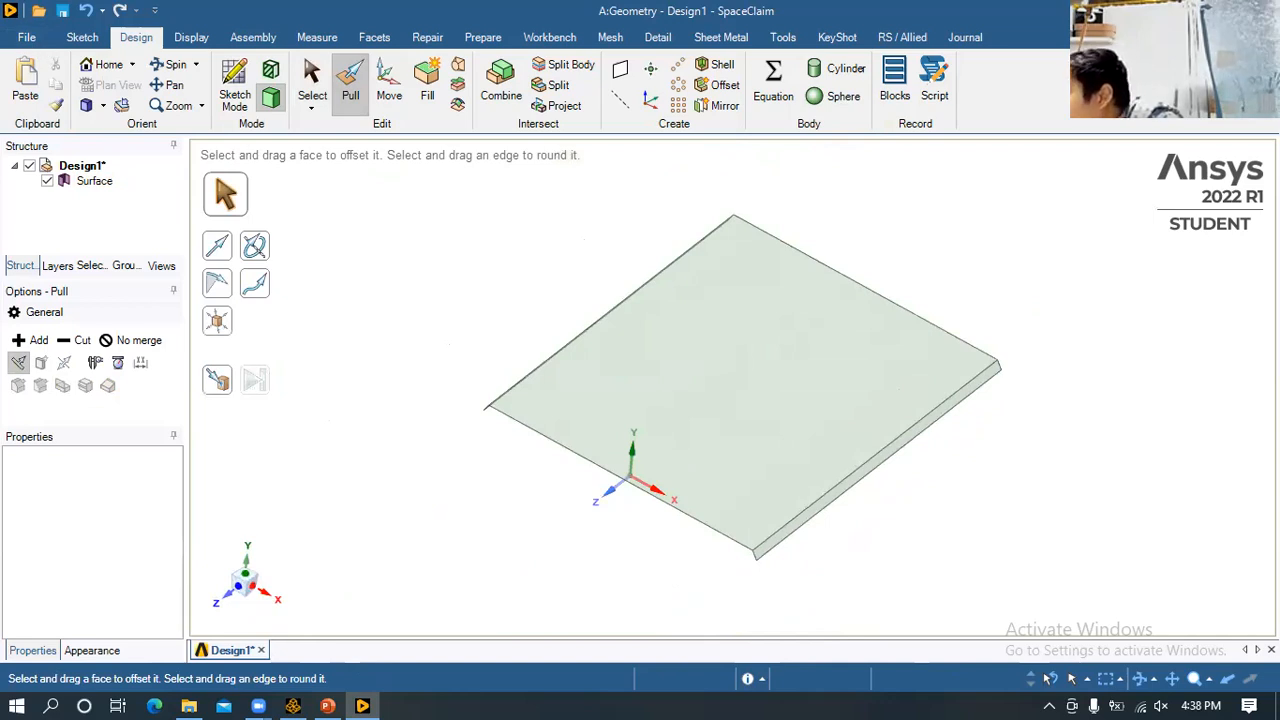
key("ctrl+s")
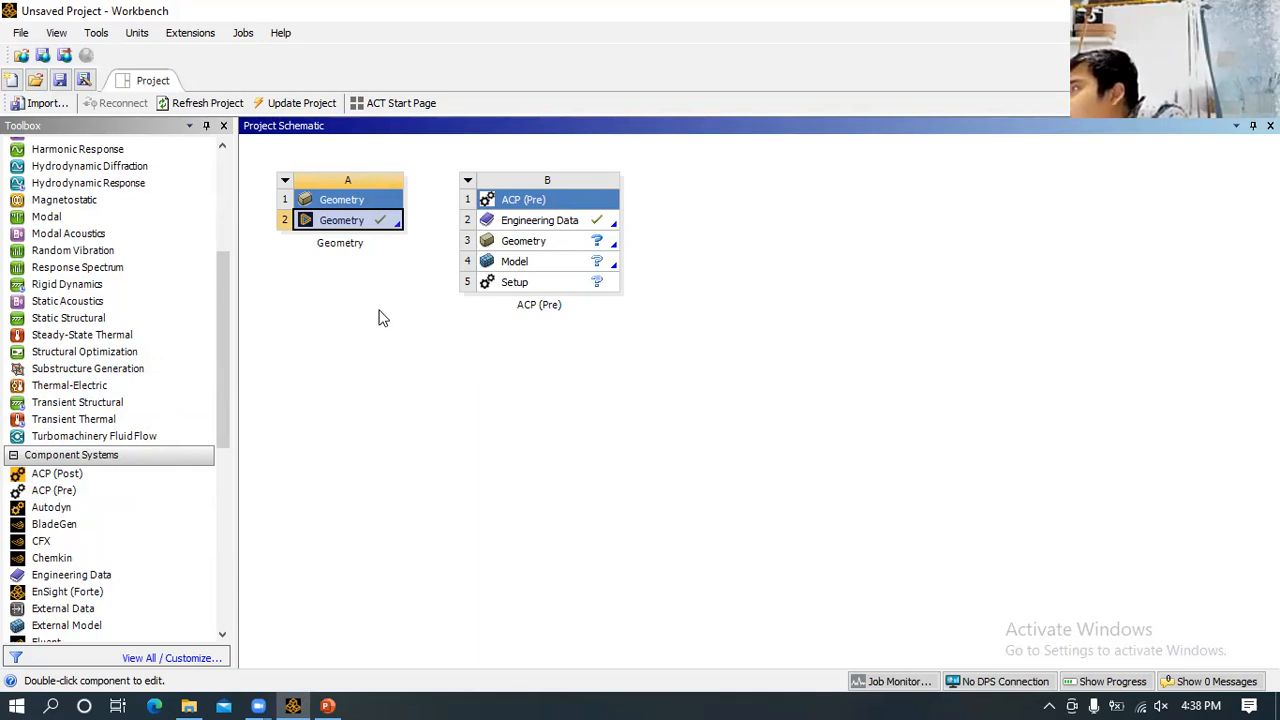
left_click_drag(417, 224, 509, 251)
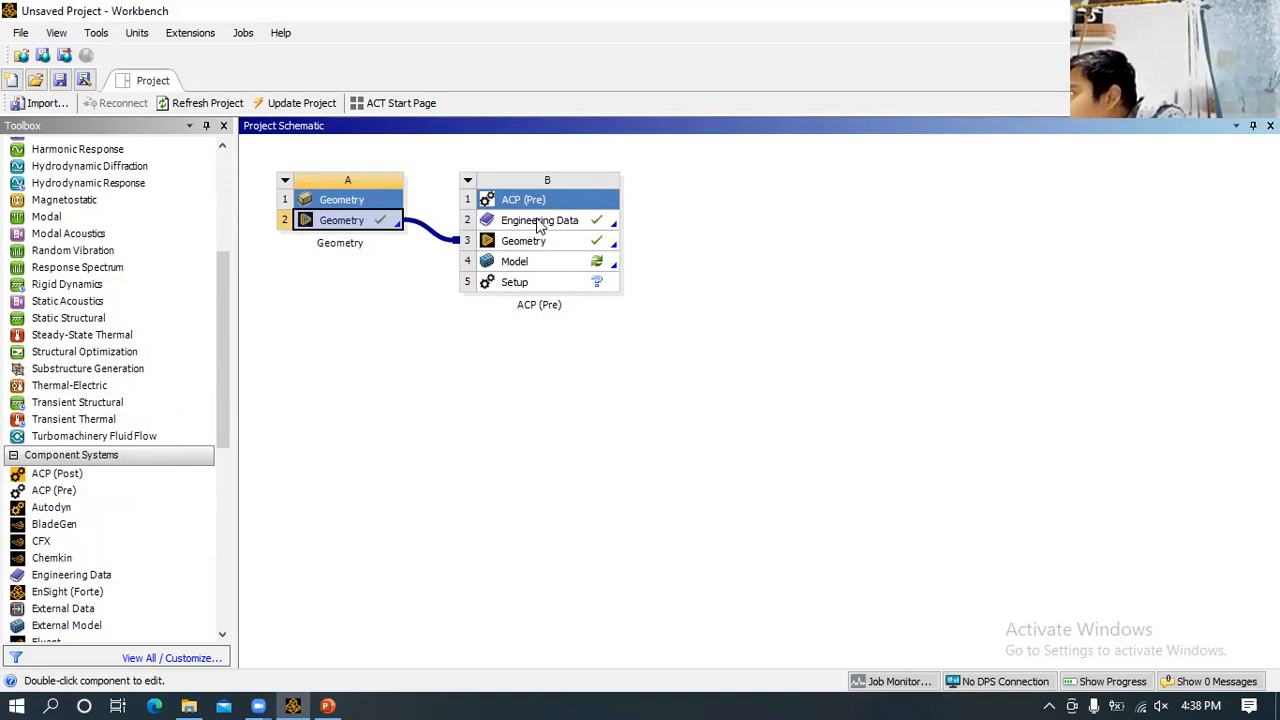
- Open the Engineering Data of the ACP (Pre) system and show the Composite Materials library from the data sources
double_click(537, 222)
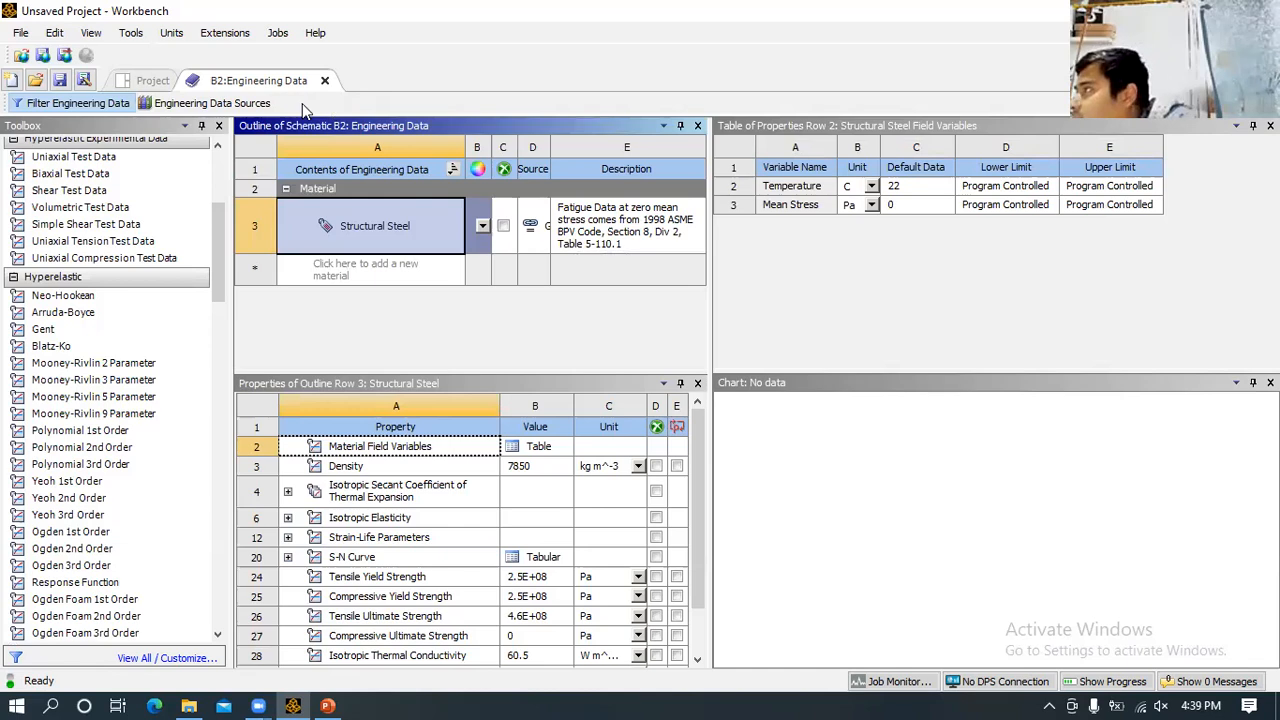
left_click(219, 108)
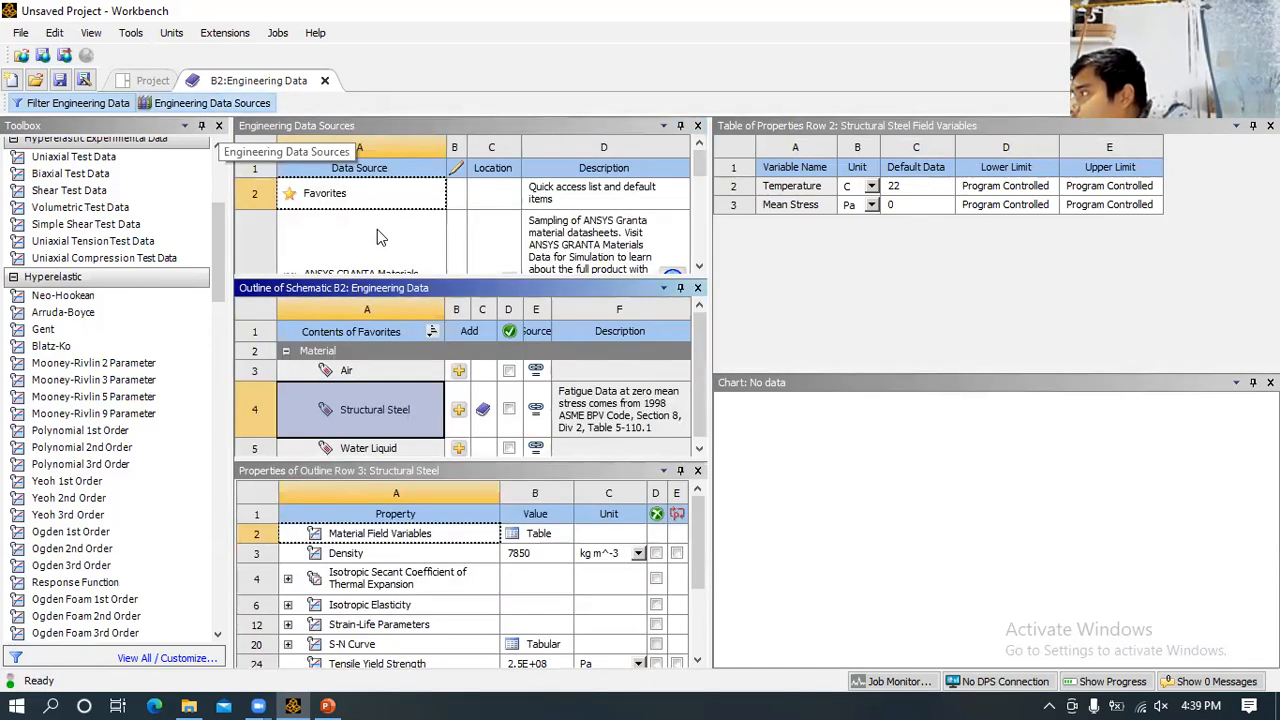
scroll(377, 229, "down", 10)
scroll(377, 229, "up", 8)
left_click_drag(393, 278, 395, 341)
scroll(350, 232, "up", 3)
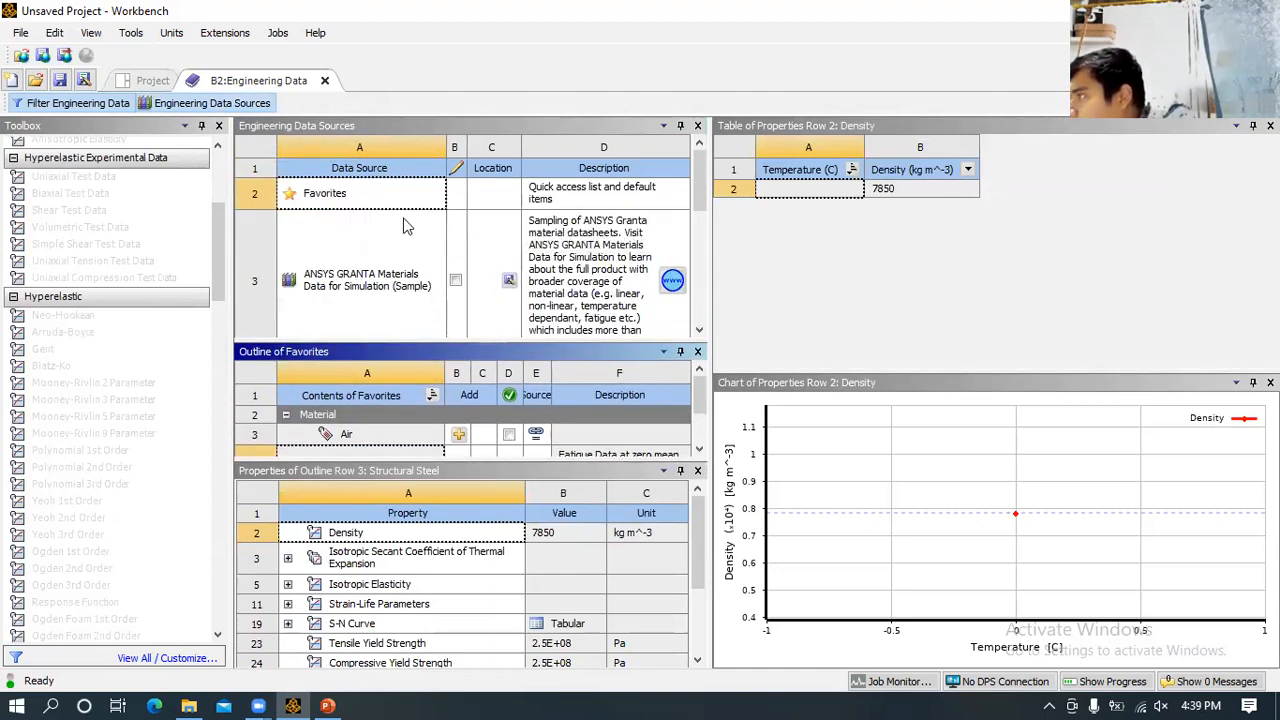
scroll(405, 260, "down", 5)
scroll(405, 260, "up", 2)
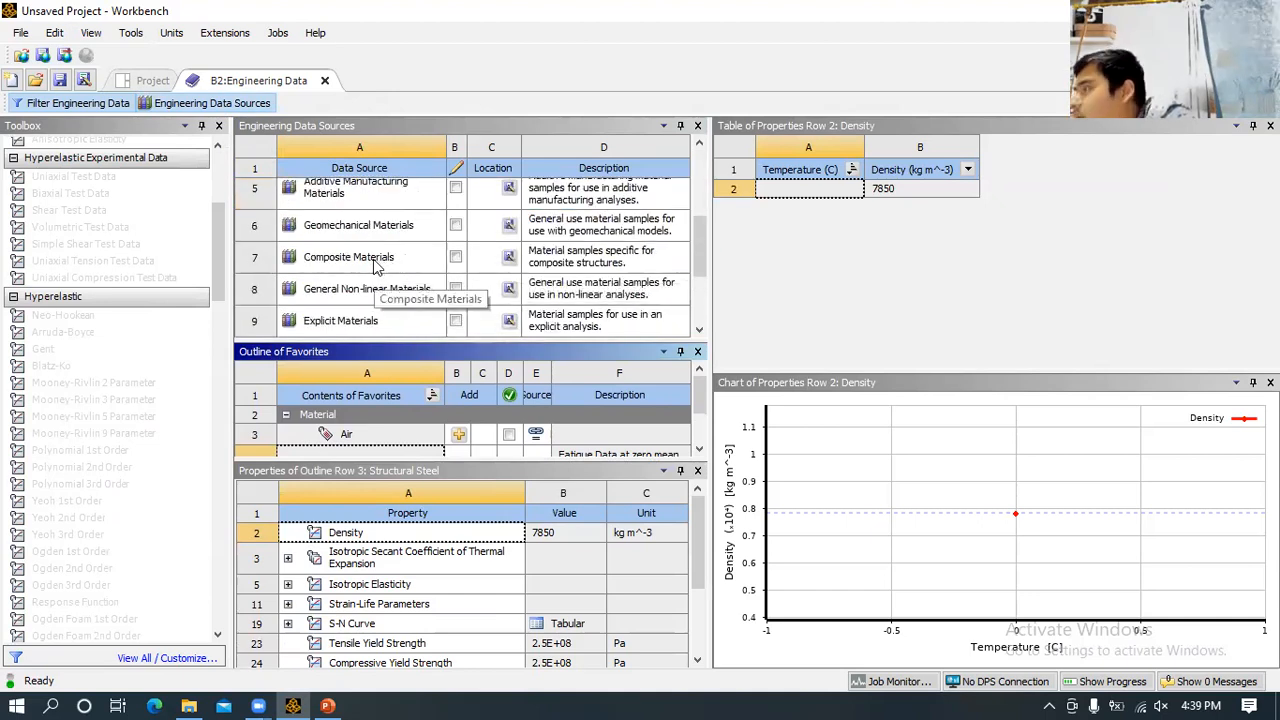
left_click(372, 259)
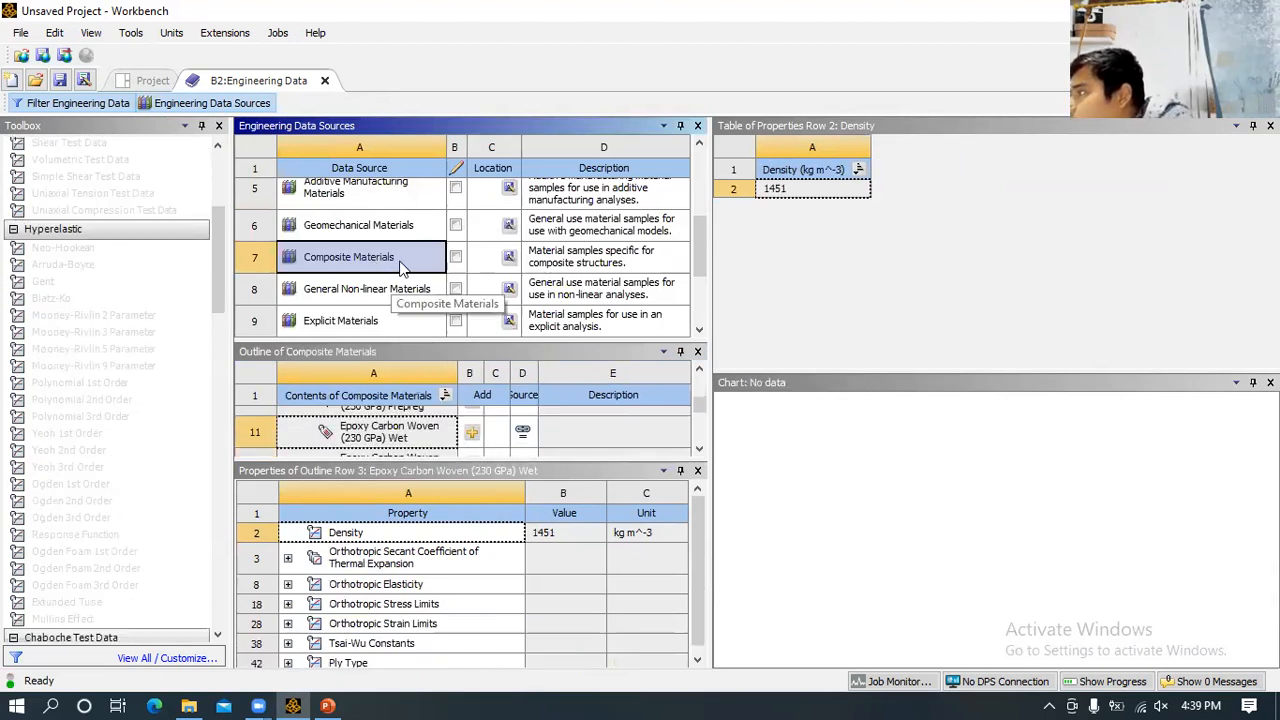
- Enlarge the Composite Materials outline and examine its available fibres, epoxy prepregs, glass composites, honeycomb, foams and resins
left_click_drag(386, 343, 400, 237)
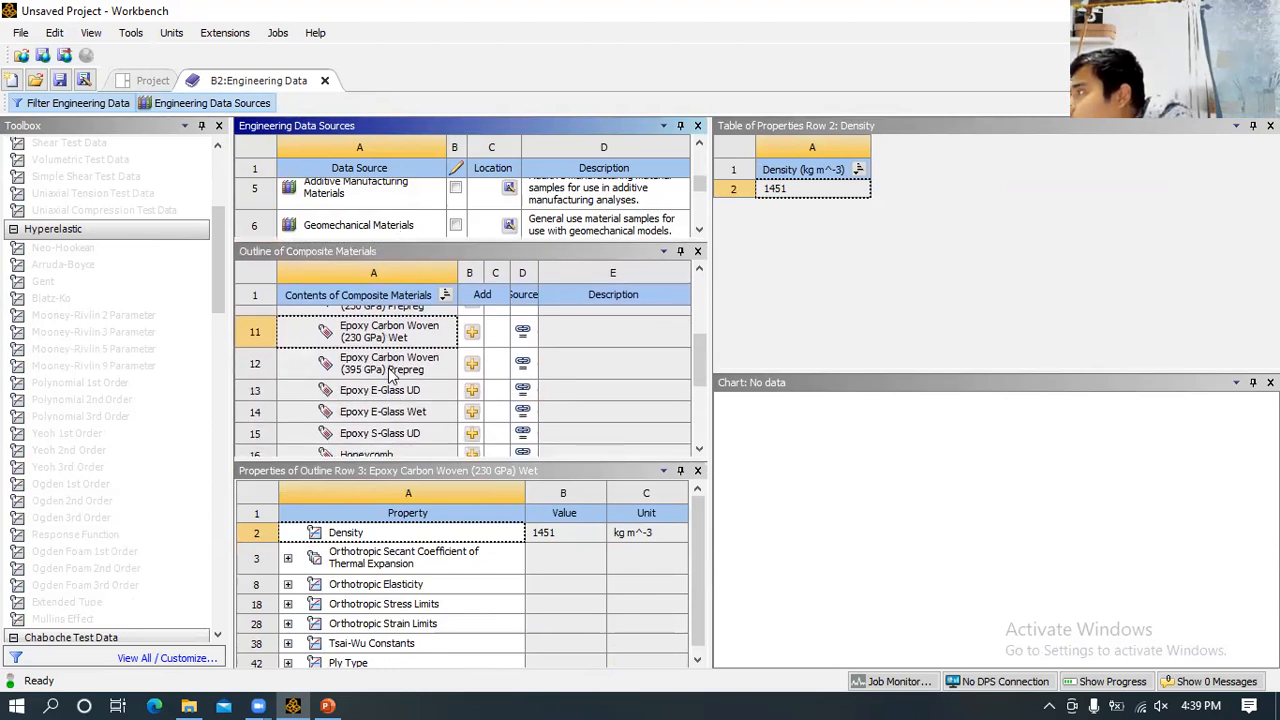
scroll(392, 380, "down", 3)
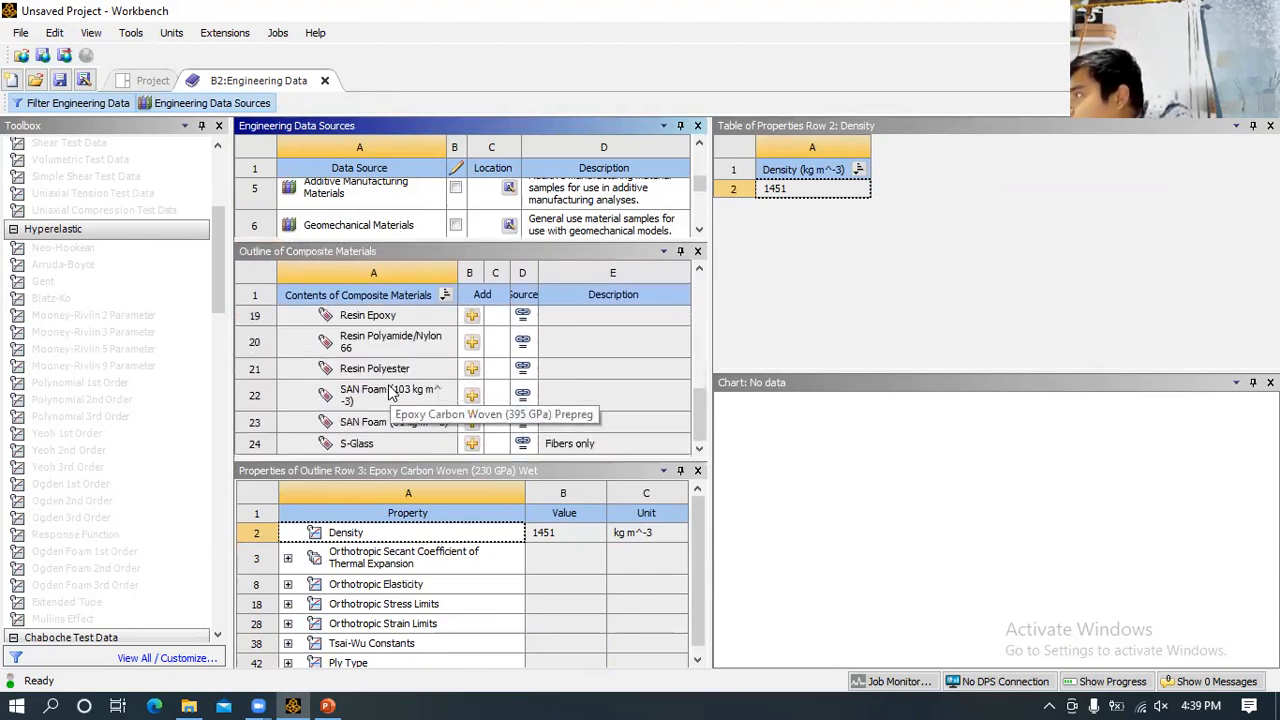
scroll(392, 300, "up", 2)
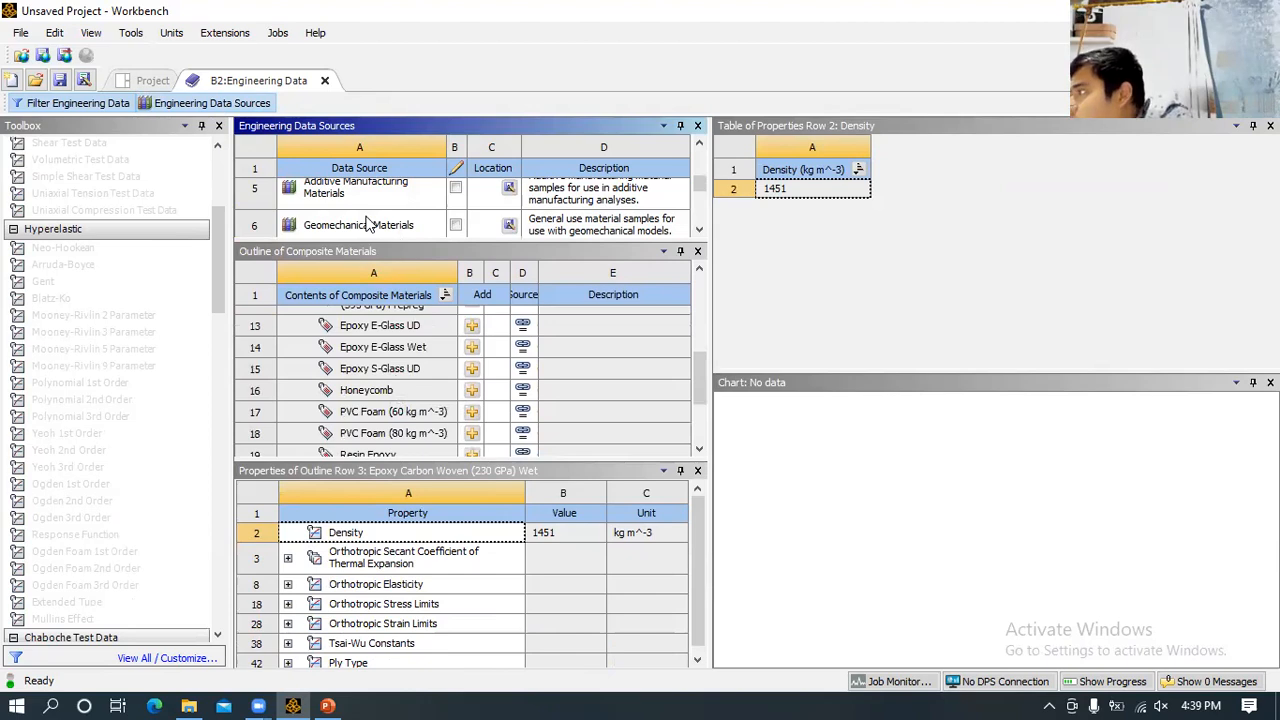
scroll(445, 362, "up", 1)
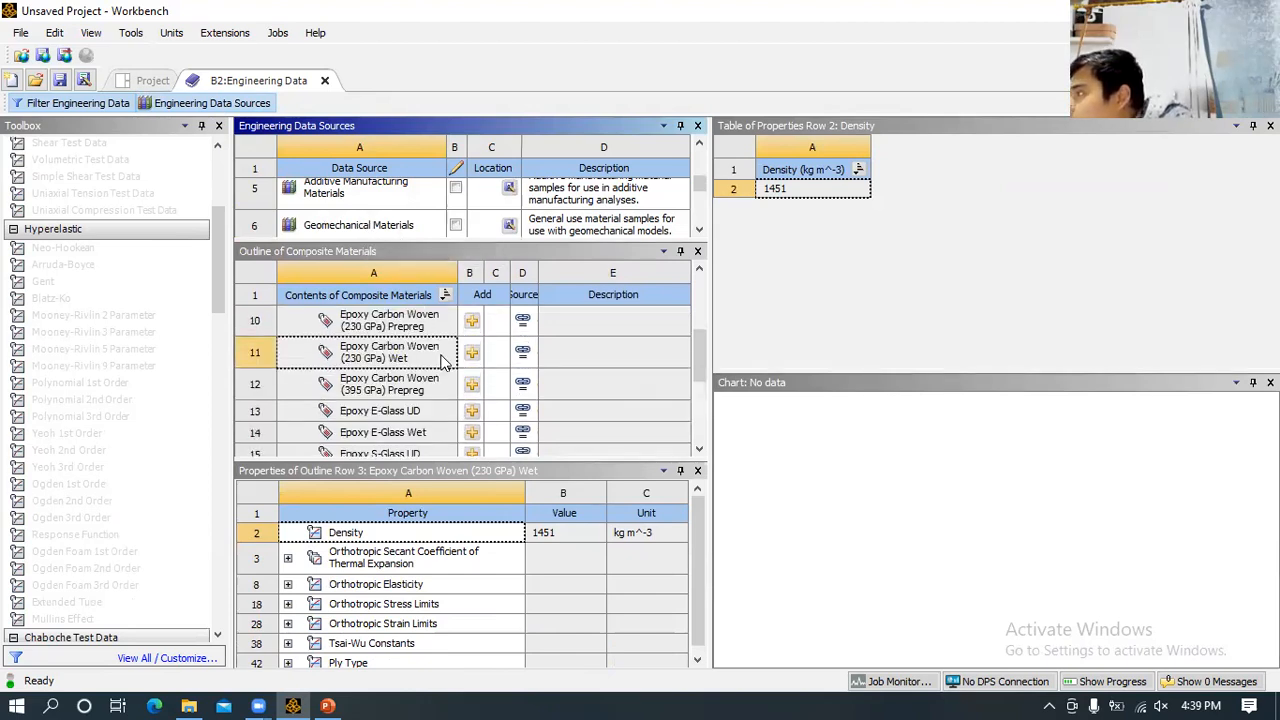
scroll(445, 362, "up", 3)
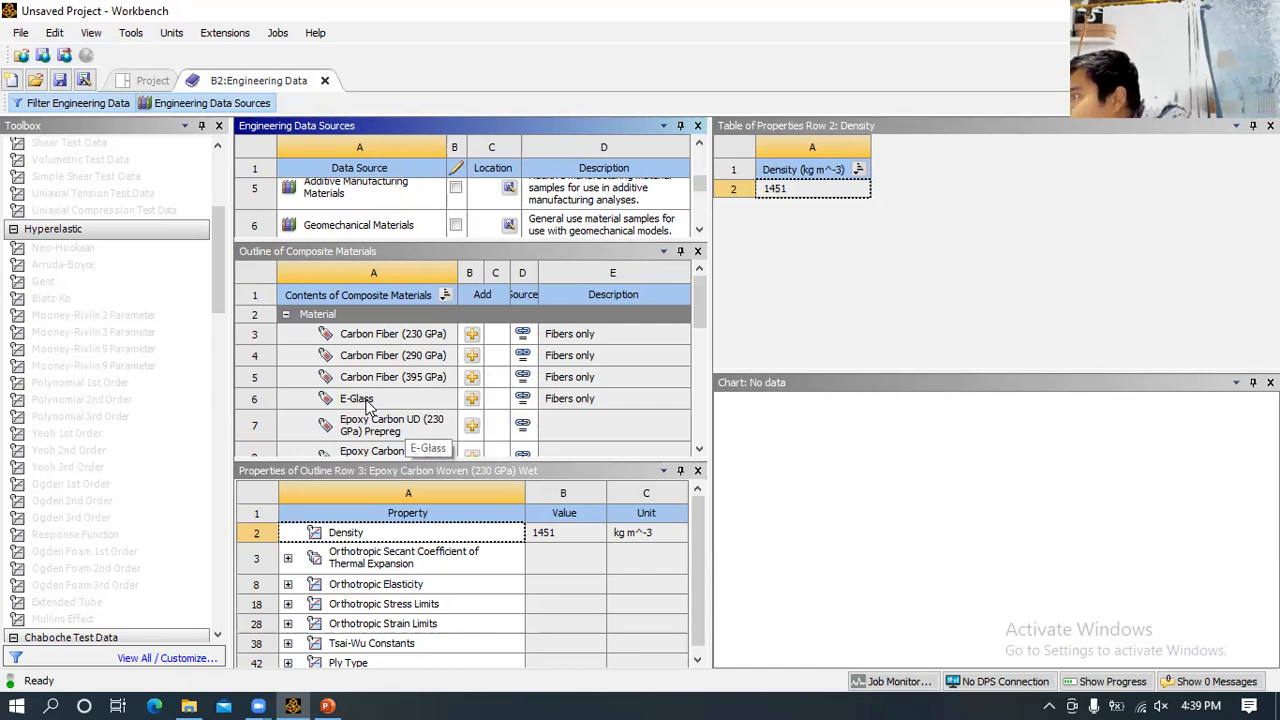
scroll(370, 412, "down", 1)
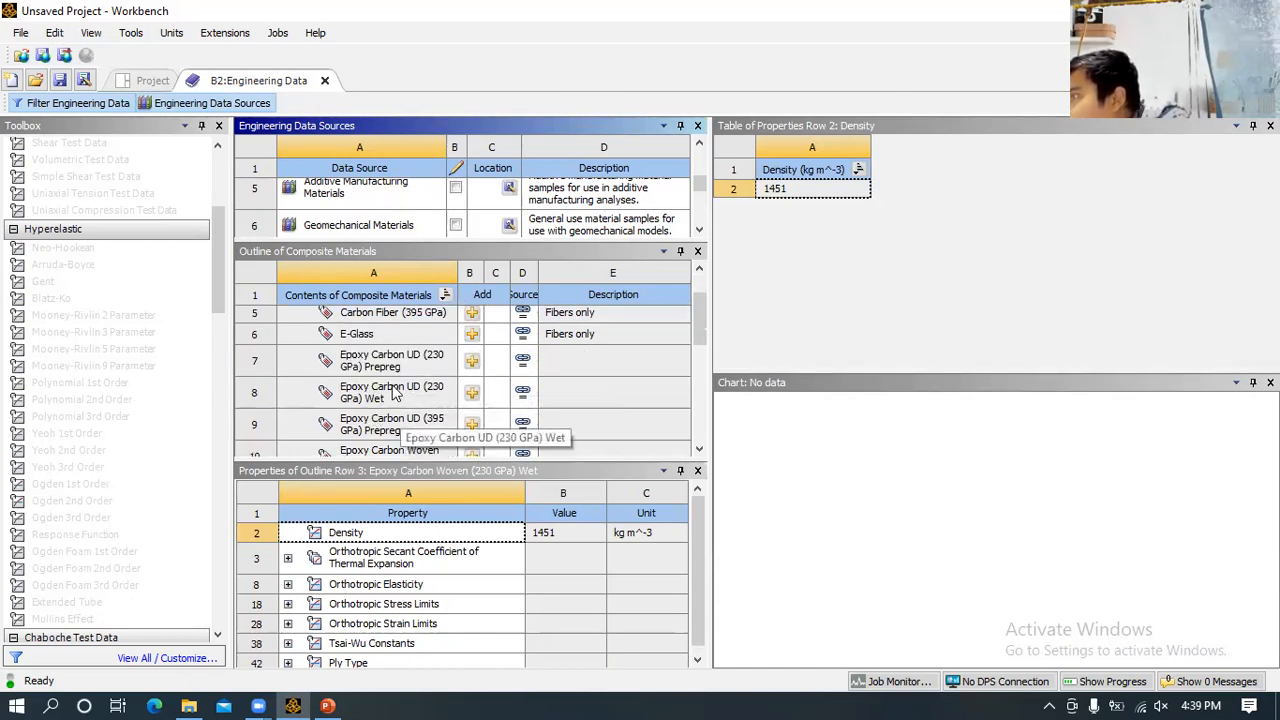
scroll(393, 393, "down", 1)
scroll(393, 393, "up", 1)
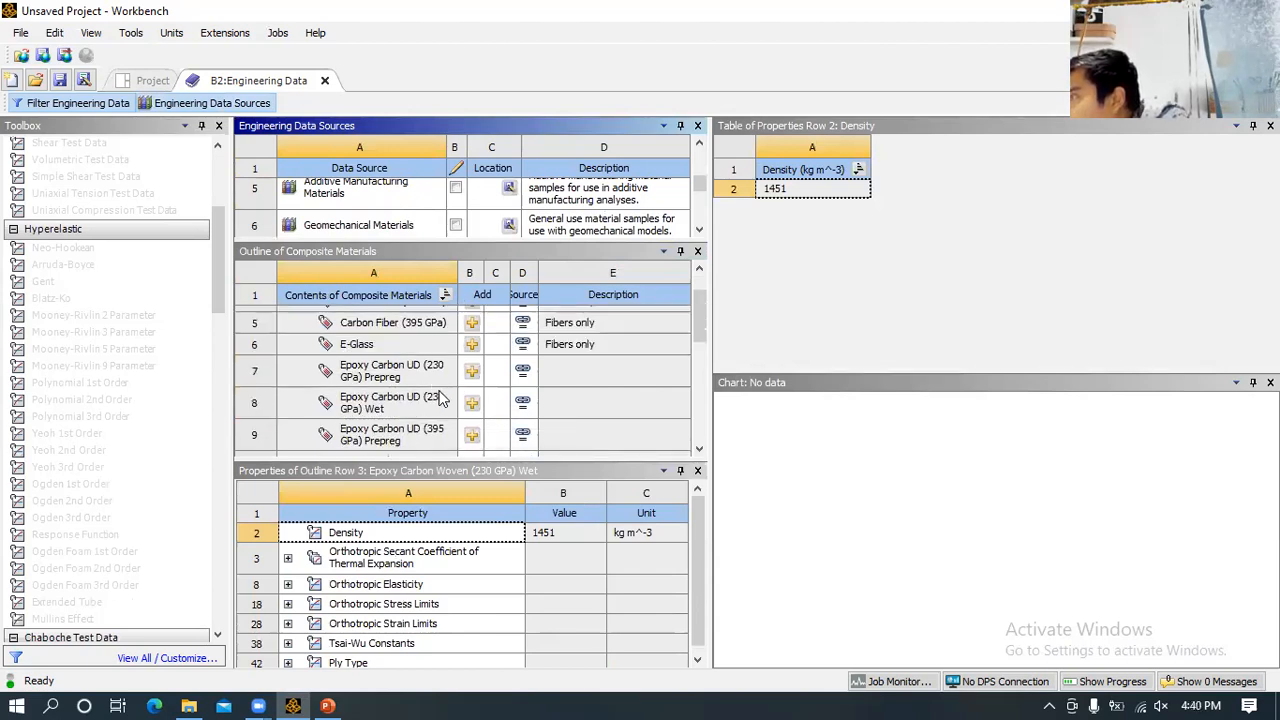
scroll(440, 400, "down", 1)
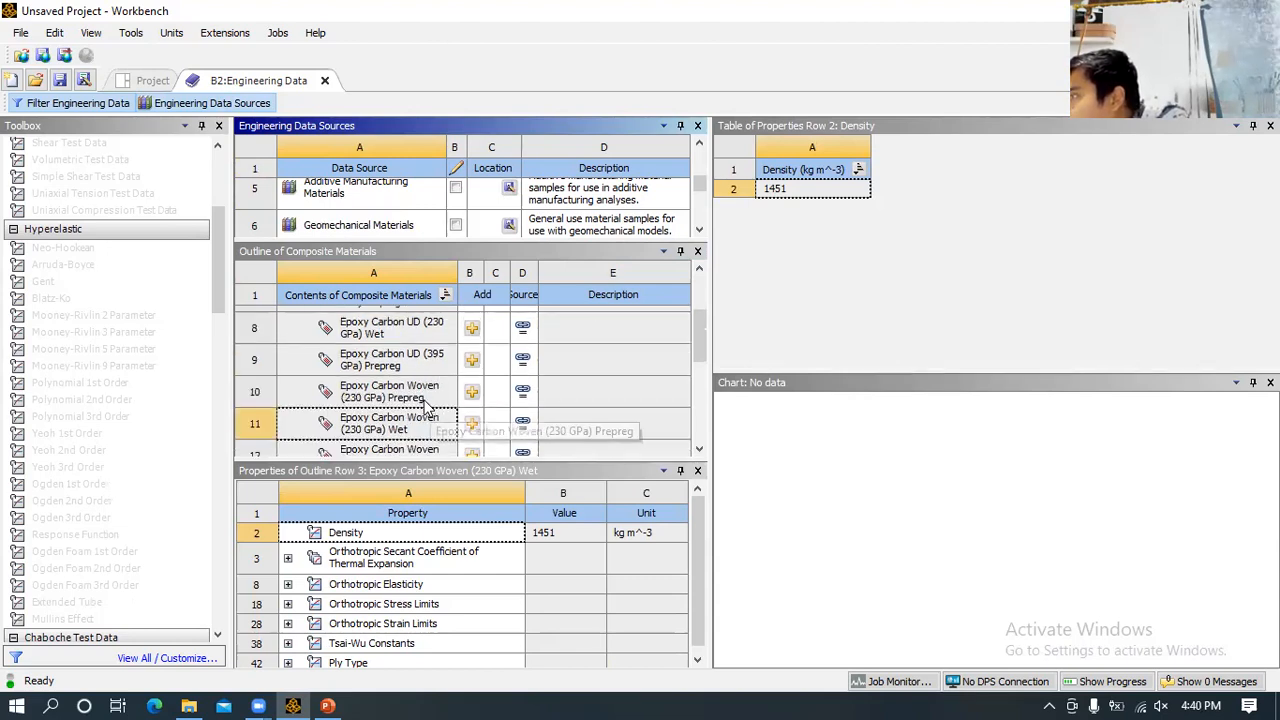
scroll(428, 403, "down", 1)
scroll(430, 410, "down", 1)
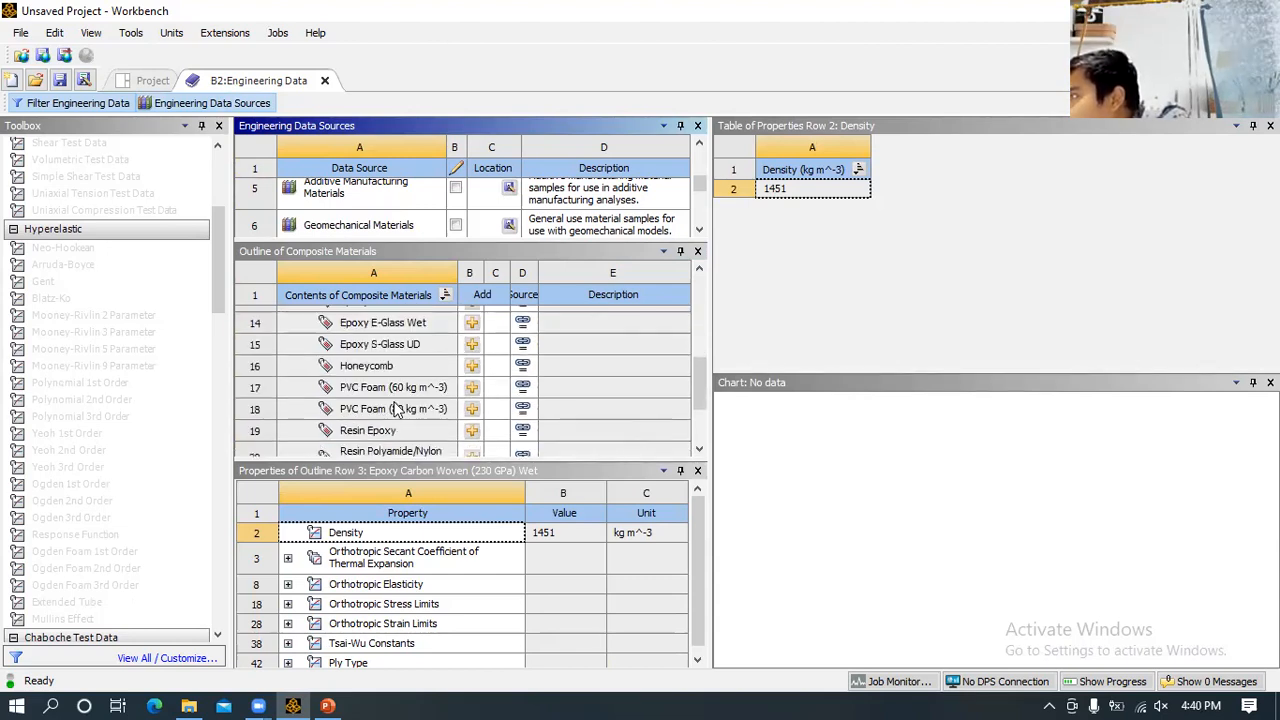
scroll(397, 377, "up", 1)
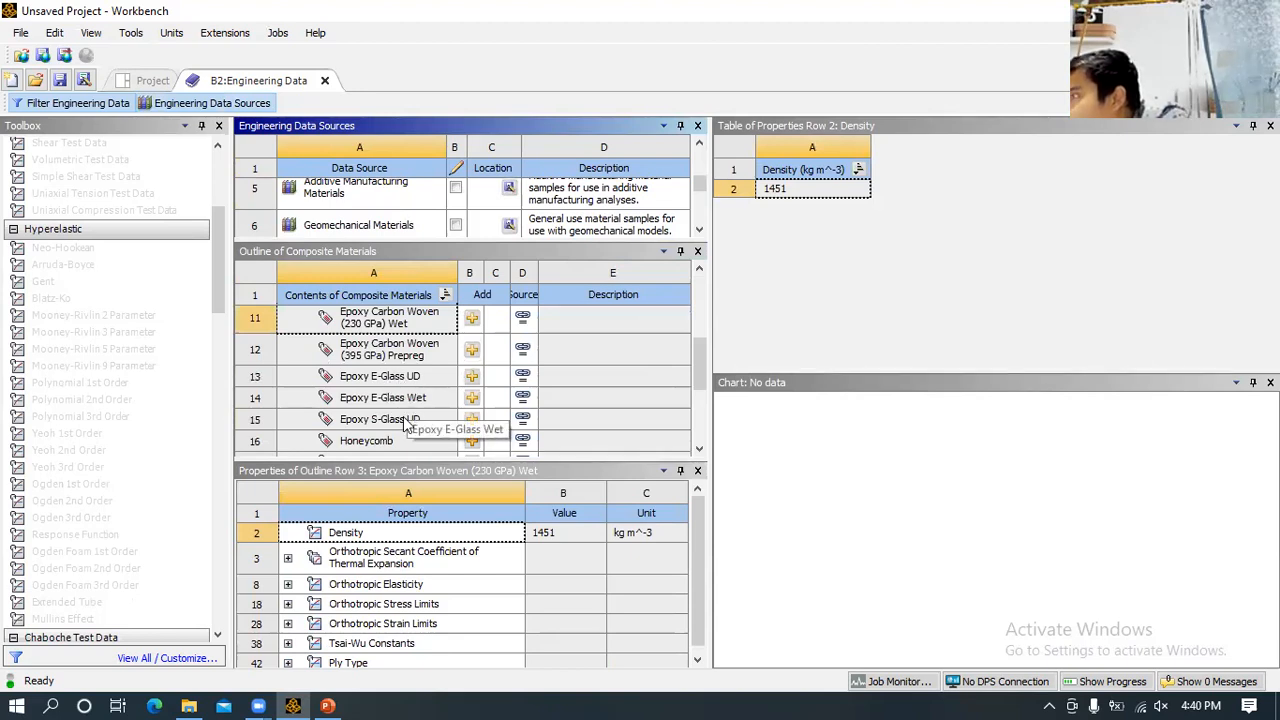
scroll(407, 425, "down", 1)
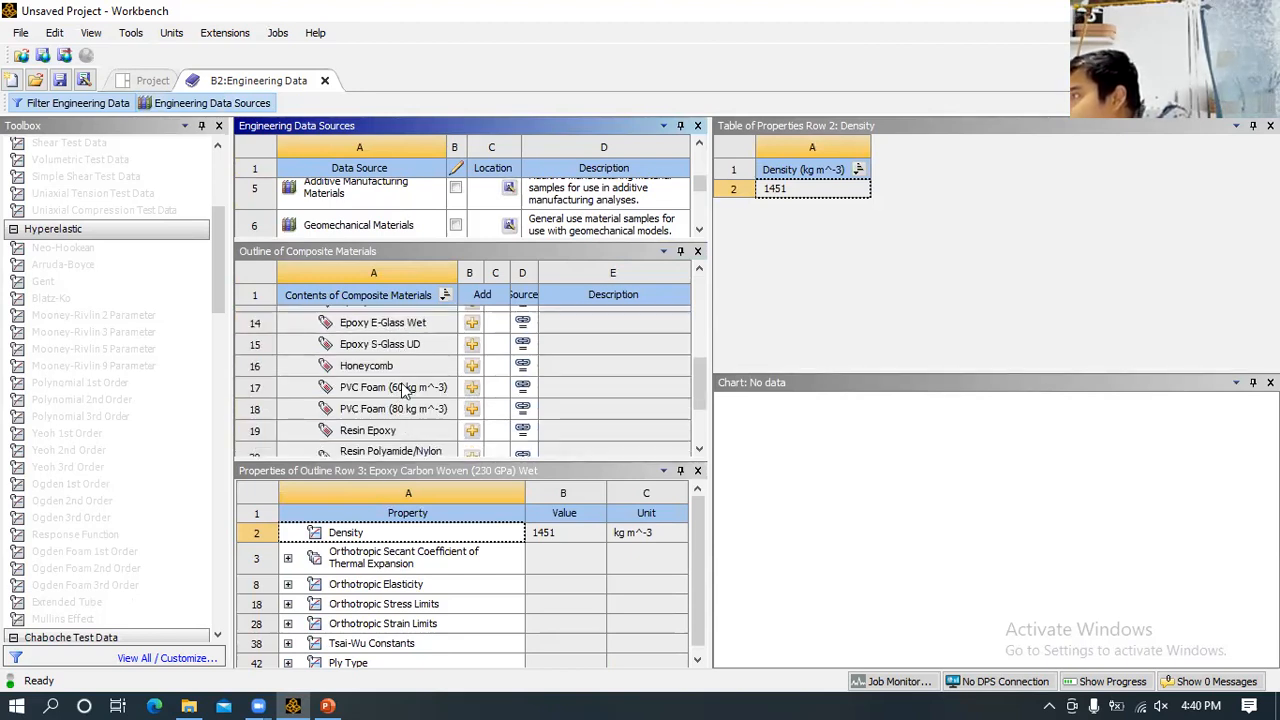
scroll(393, 422, "down", 1)
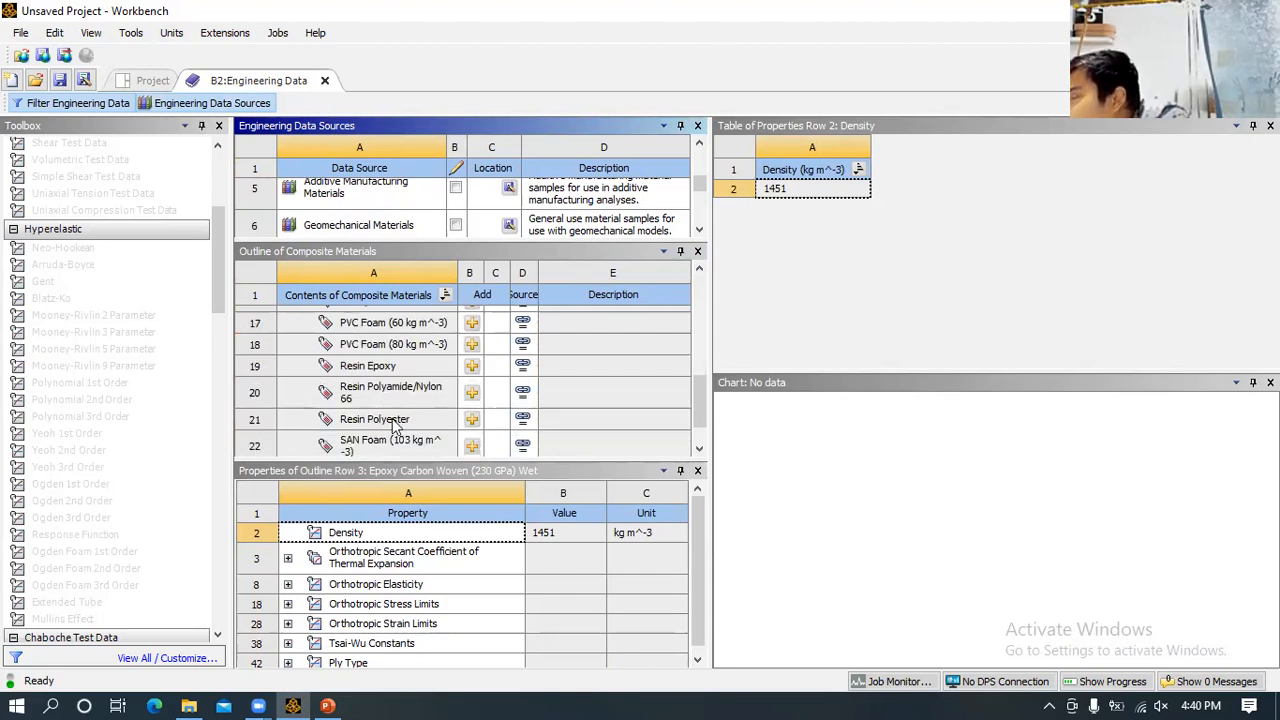
scroll(396, 425, "down", 1)
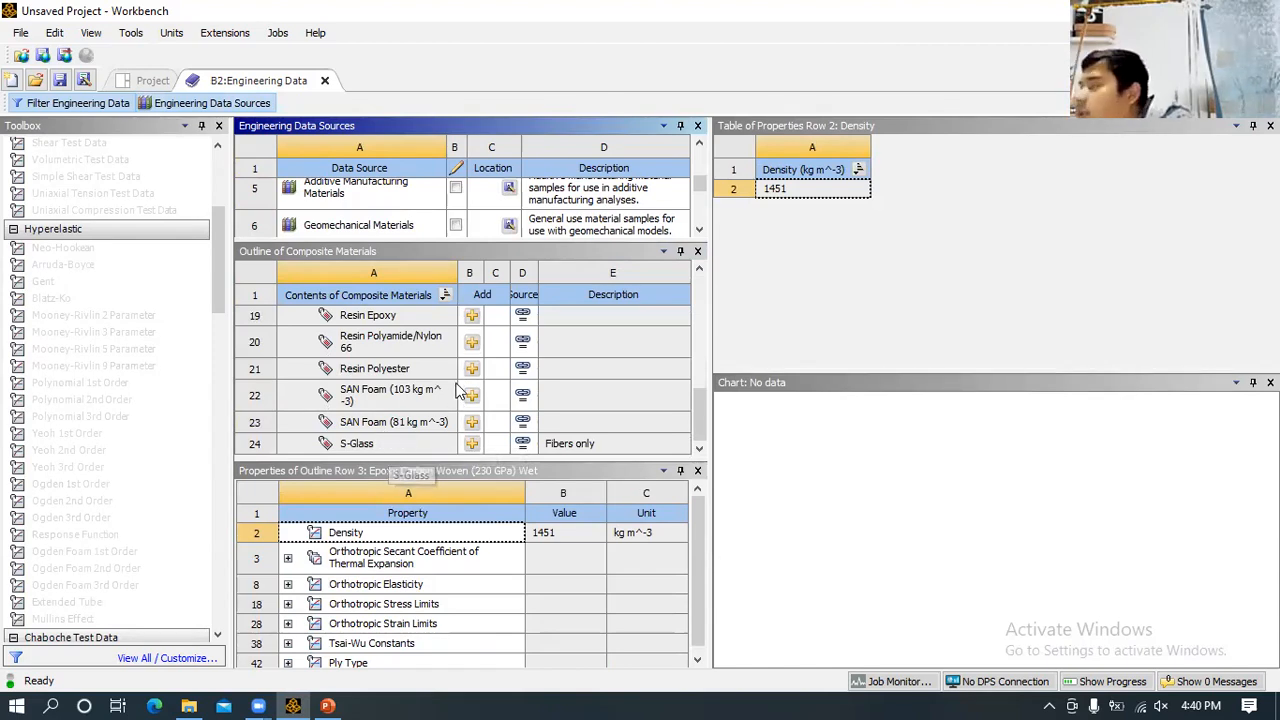
scroll(457, 390, "up", 3)
scroll(457, 390, "up", 2)
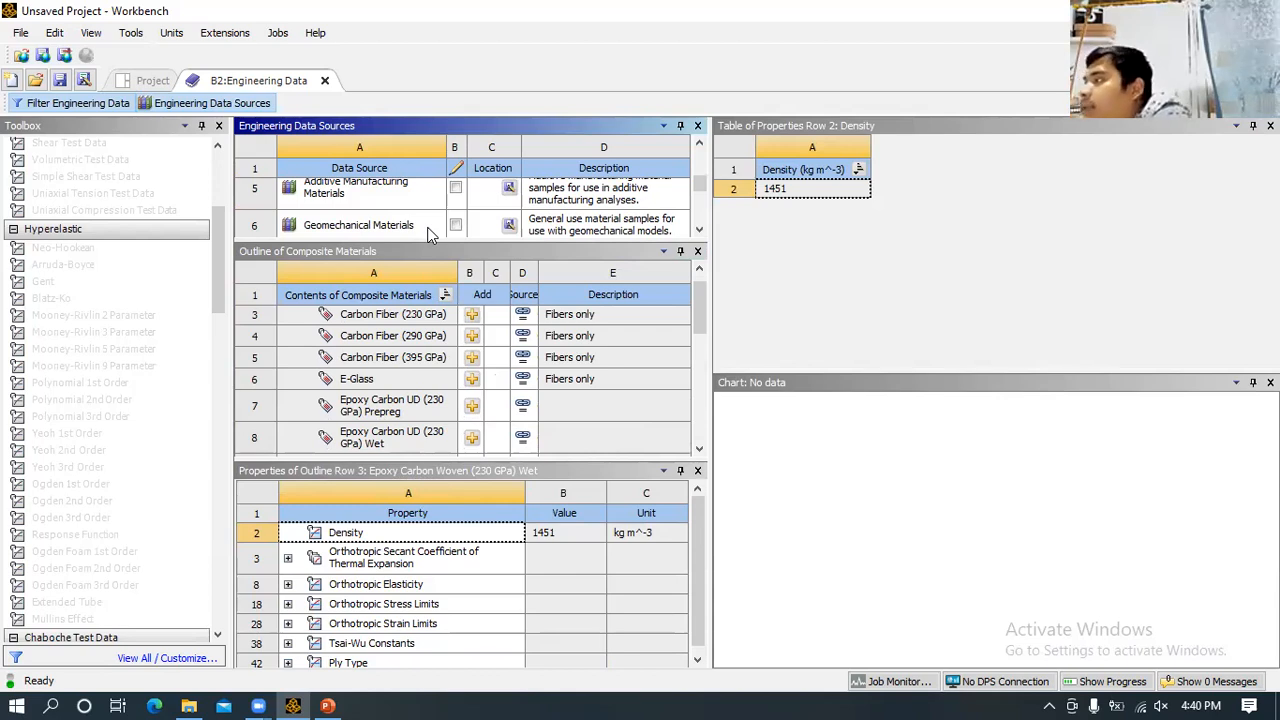
- Add Epoxy Carbon Woven (230 GPa) Prepreg from the Composite Materials library to the project's engineering data
scroll(434, 410, "down", 1)
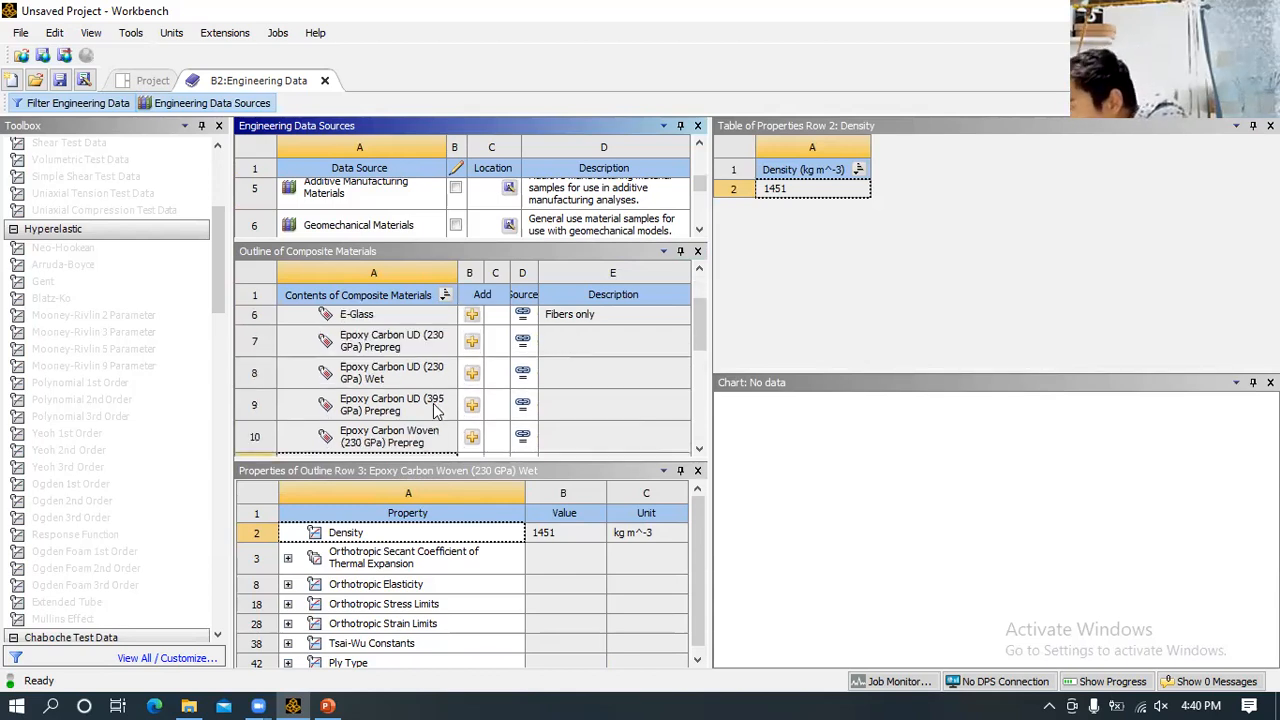
scroll(430, 400, "up", 2)
scroll(429, 399, "down", 4)
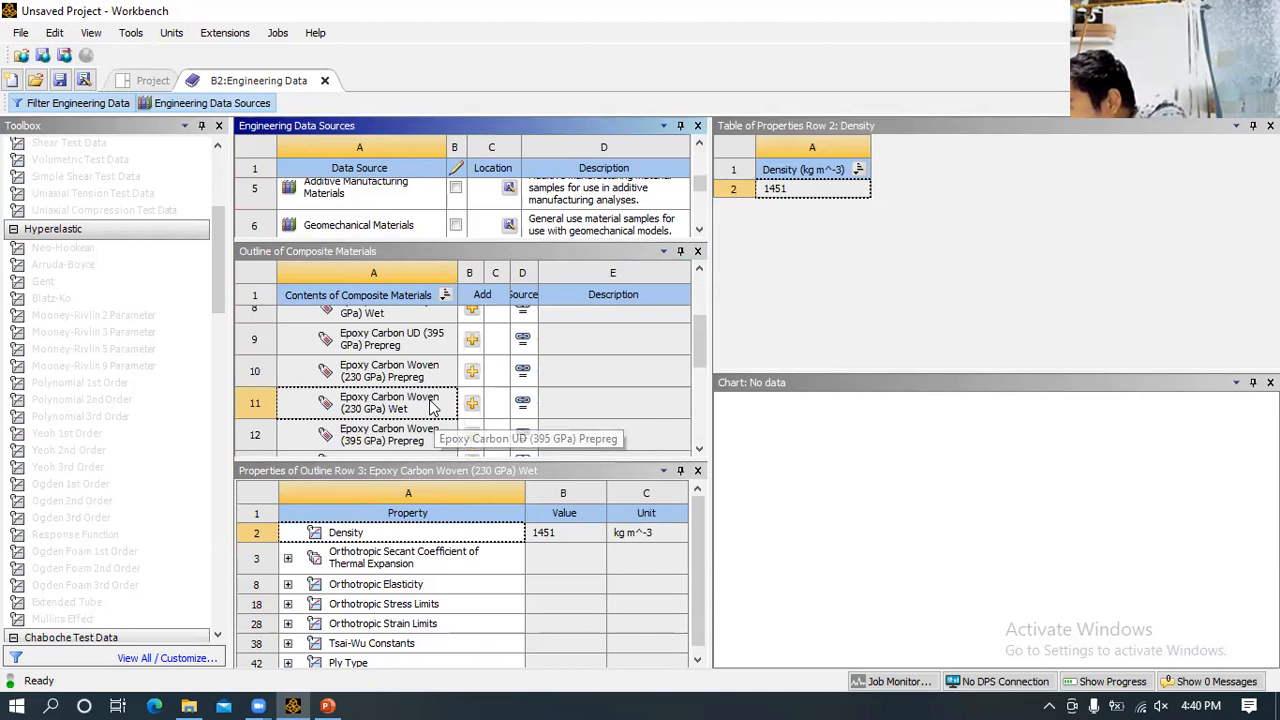
scroll(429, 399, "up", 2)
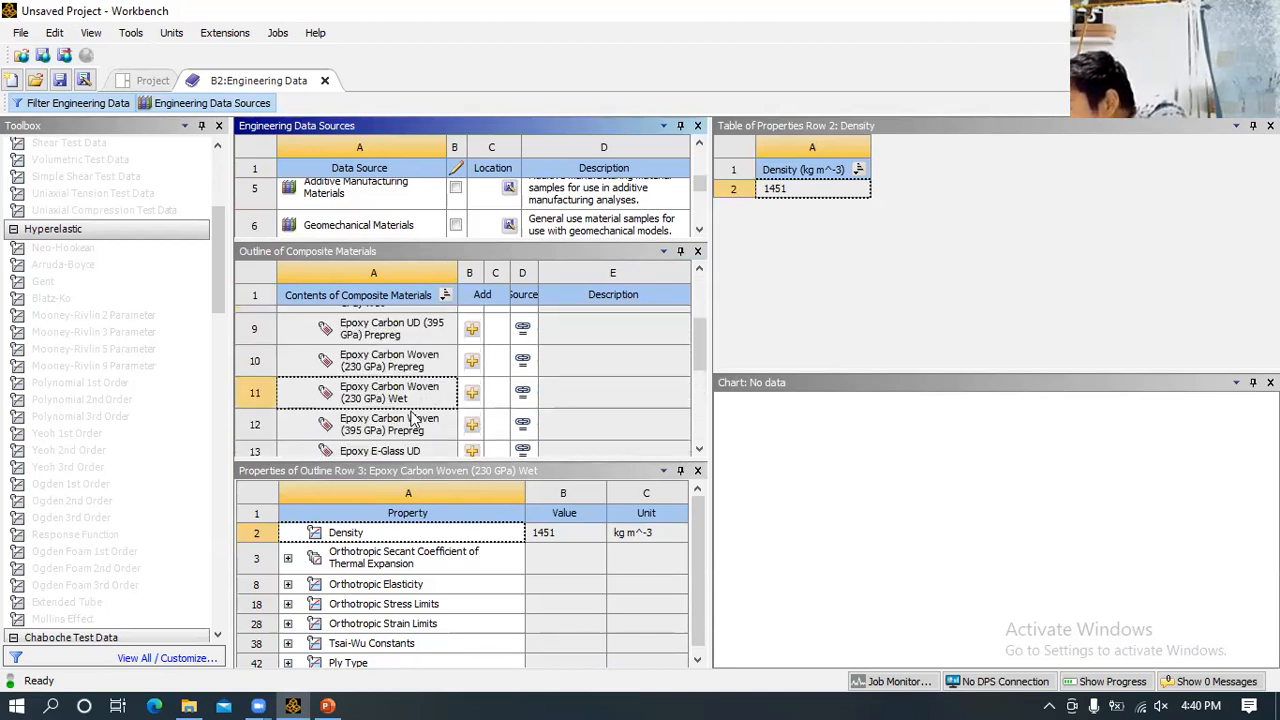
left_click(473, 366)
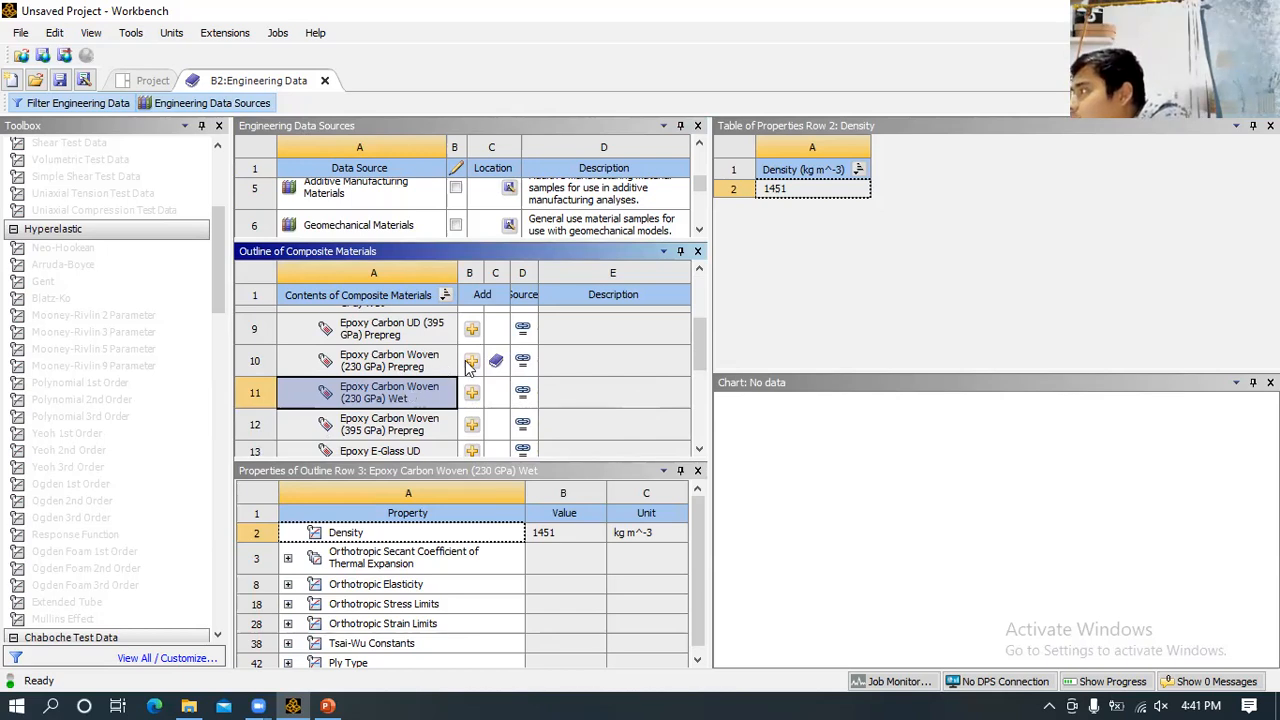
- Examine the density and orthotropic thermal expansion coefficients of Epoxy Carbon Woven (230 GPa) Prepreg
scroll(470, 366, "up", 3)
scroll(470, 366, "down", 3)
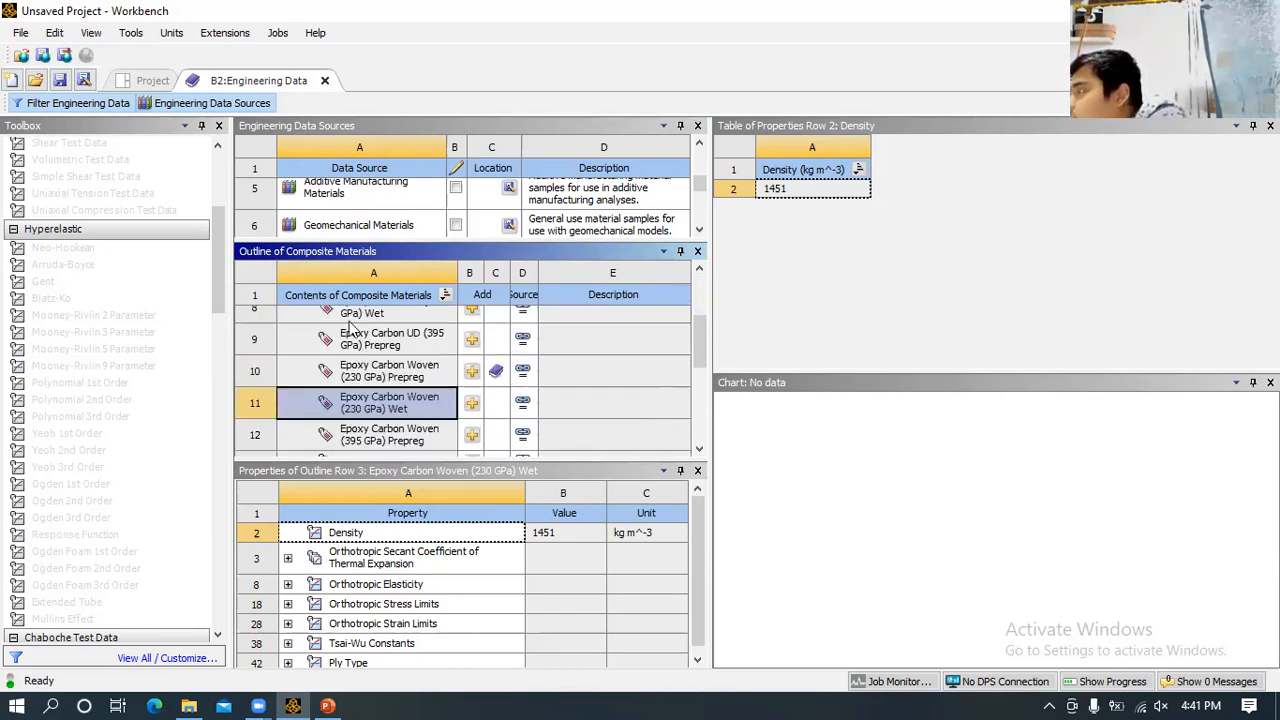
scroll(467, 444, "down", 3)
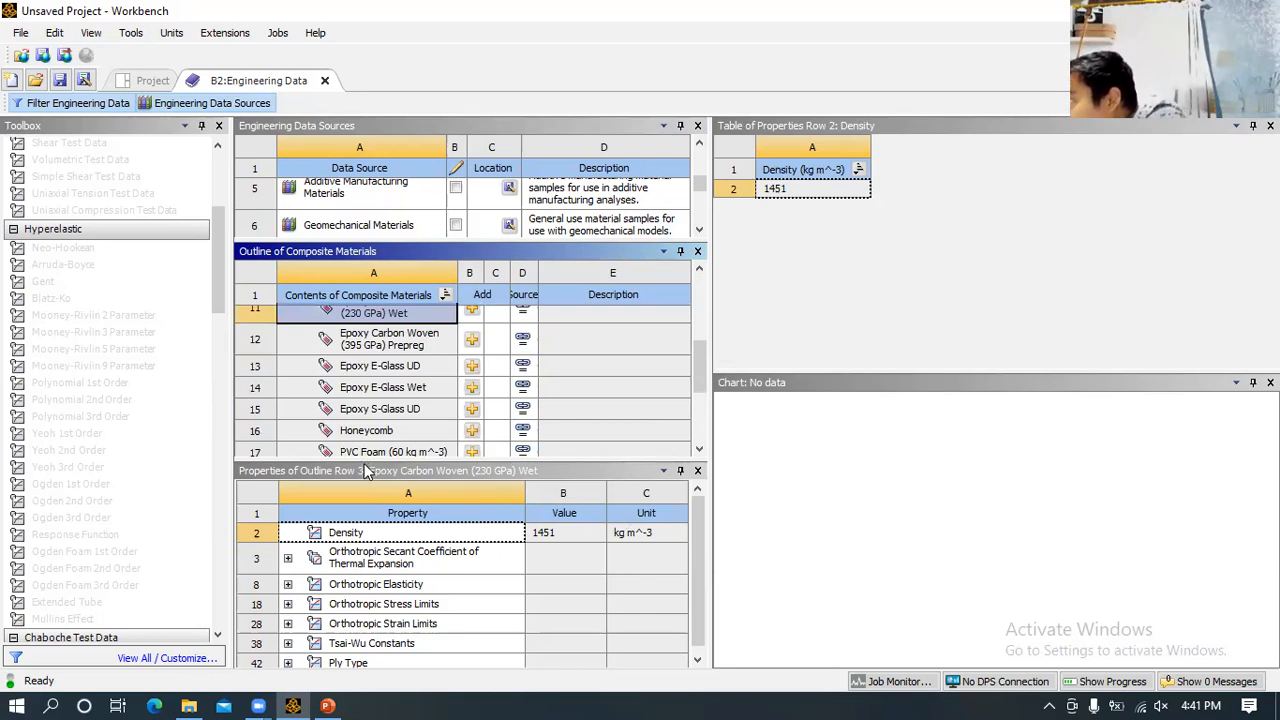
left_click(288, 558)
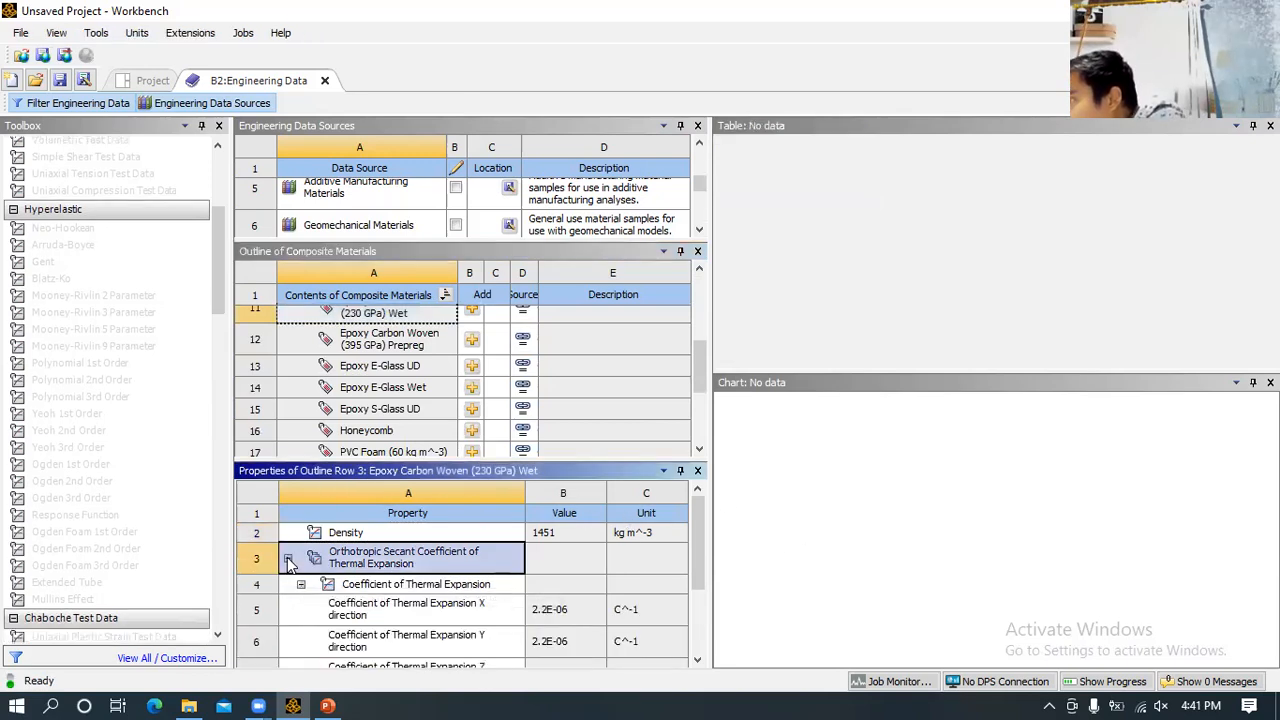
scroll(437, 367, "up", 1)
left_click(437, 370)
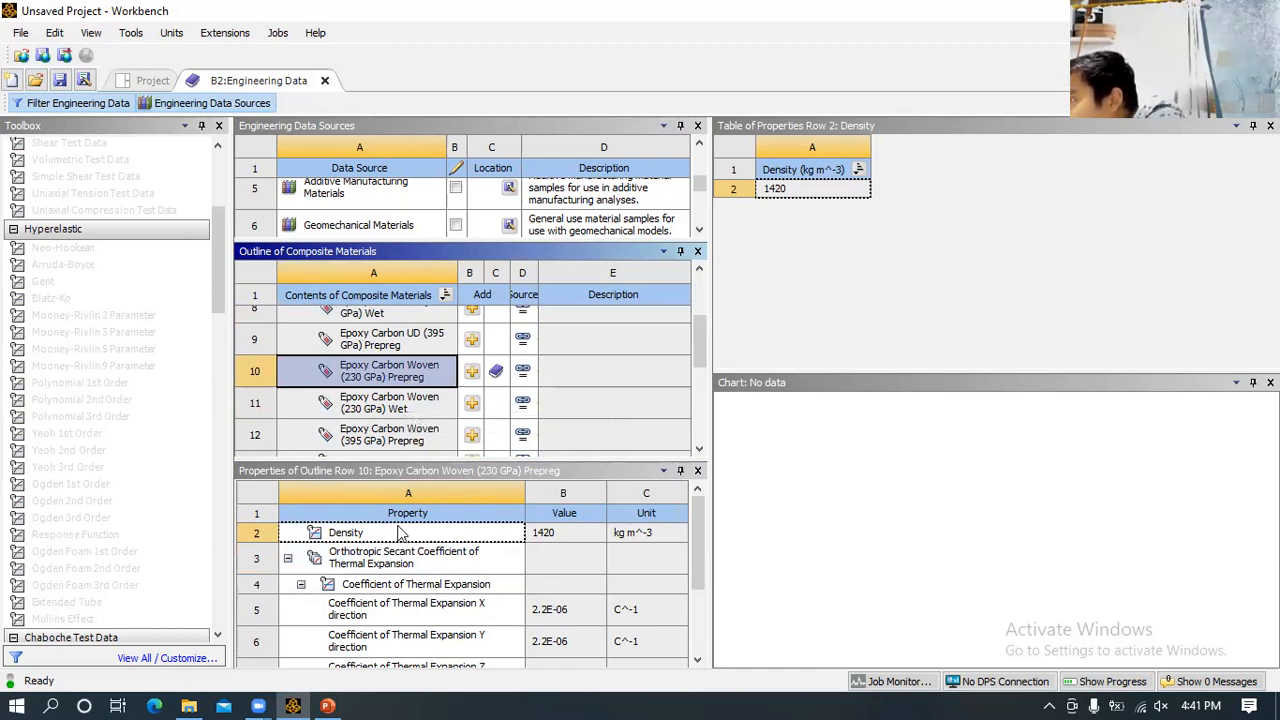
left_click(431, 533)
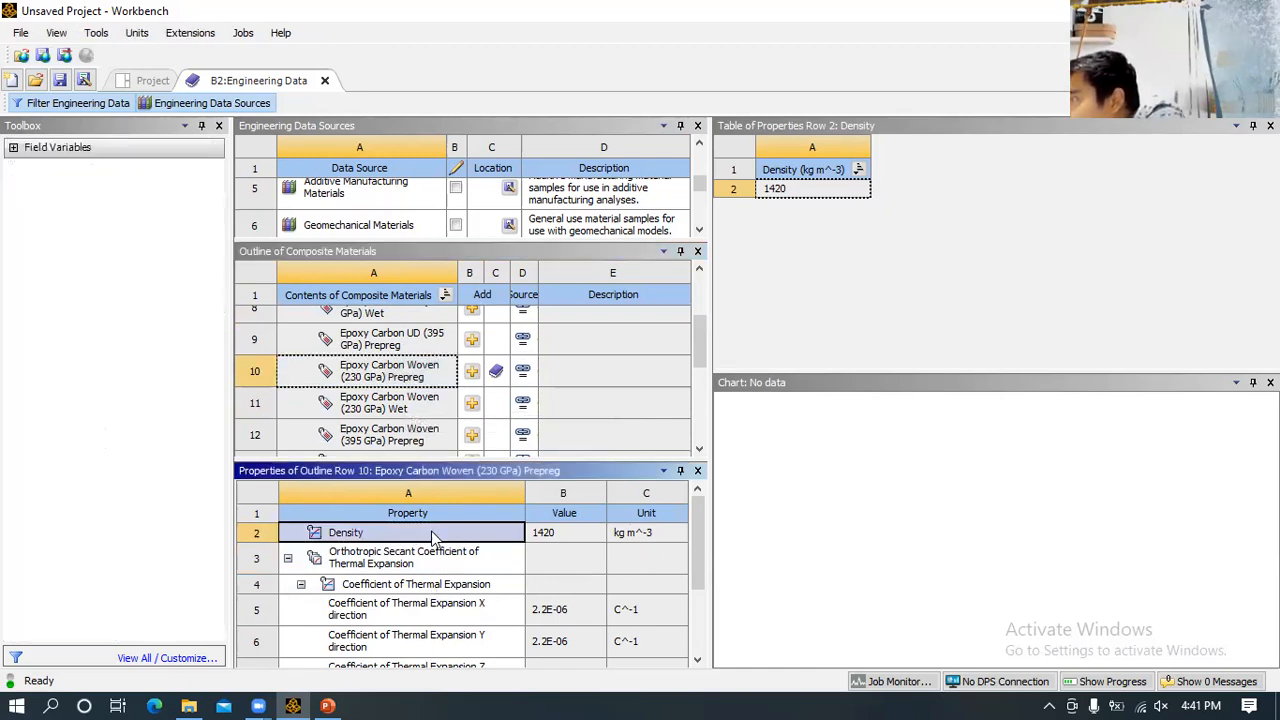
left_click(536, 535)
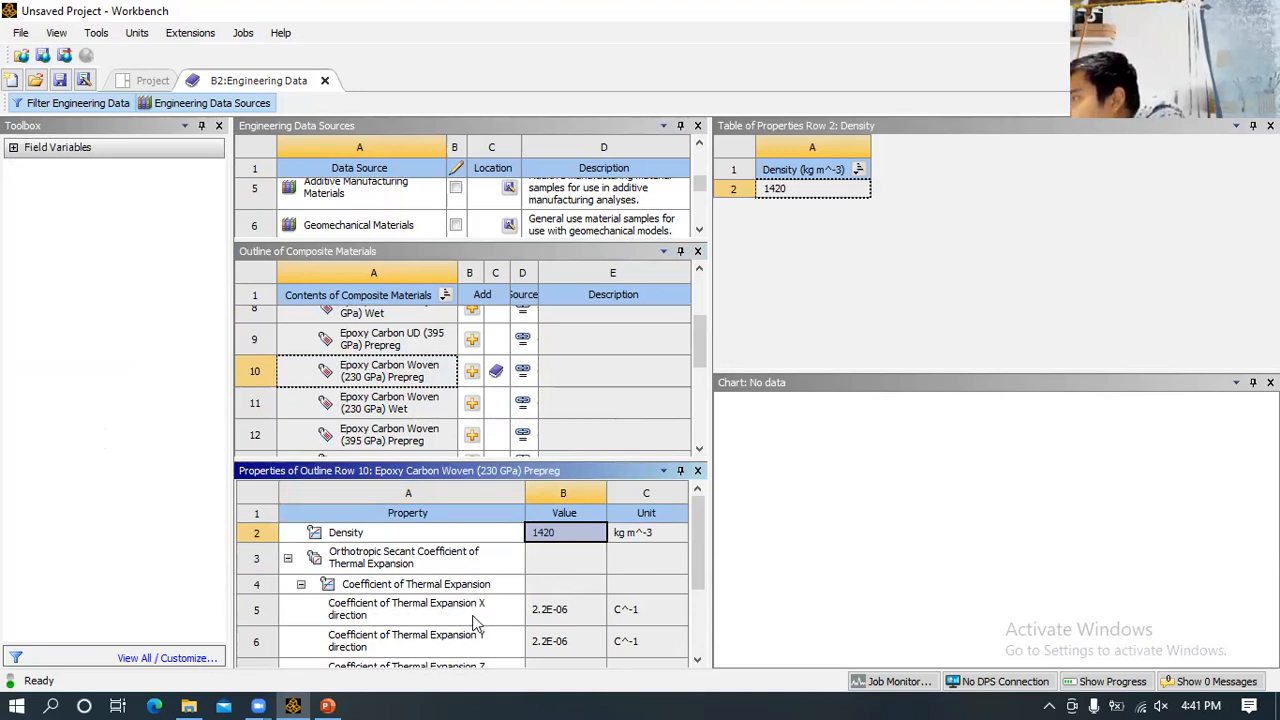
left_click_drag(697, 550, 698, 578)
left_click(546, 562)
scroll(430, 635, "down", 2)
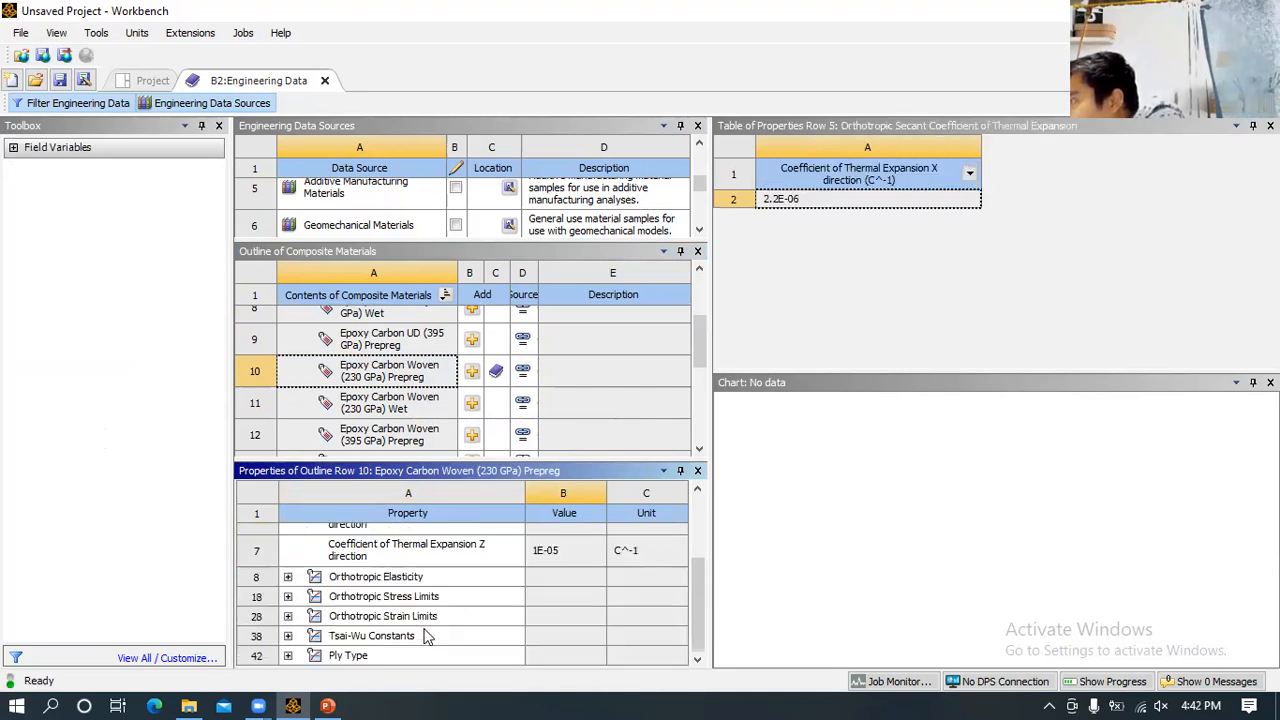
- Expand the prepreg's Orthotropic Elasticity and examine its Young's moduli, Poisson's ratios and shear moduli
left_click(289, 578)
scroll(487, 627, "down", 1)
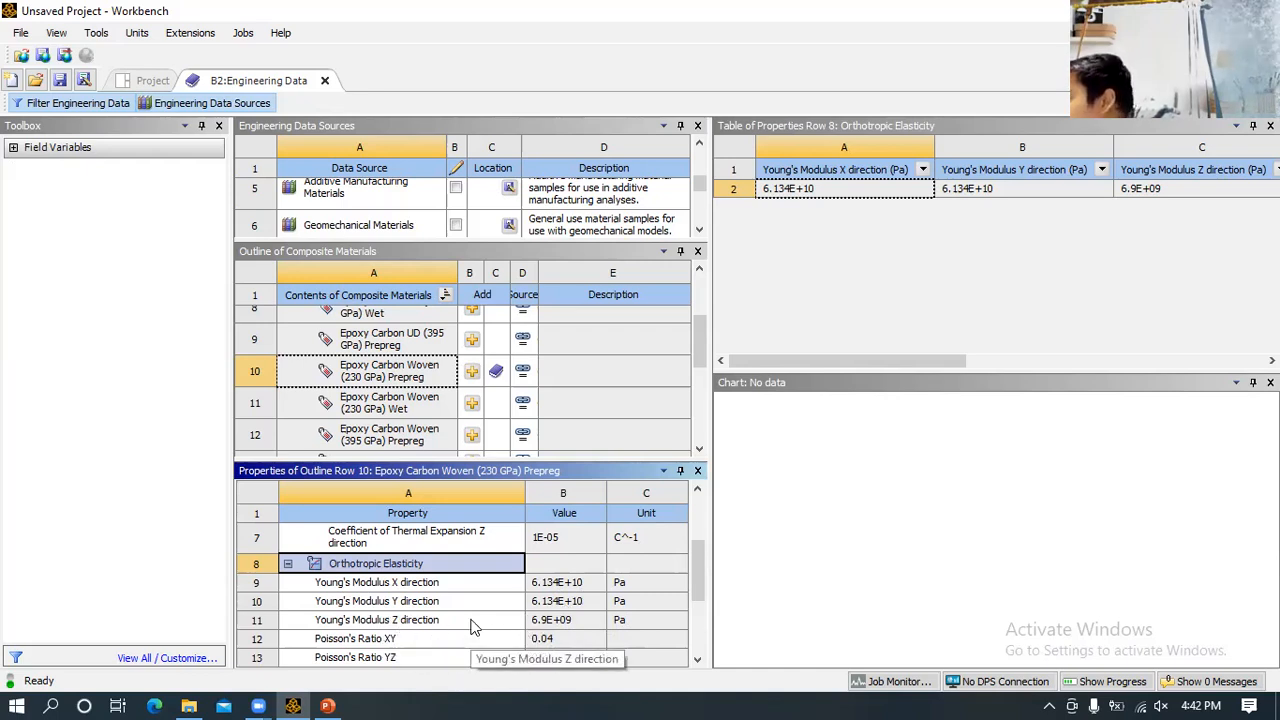
scroll(470, 625, "down", 1)
scroll(467, 619, "down", 1)
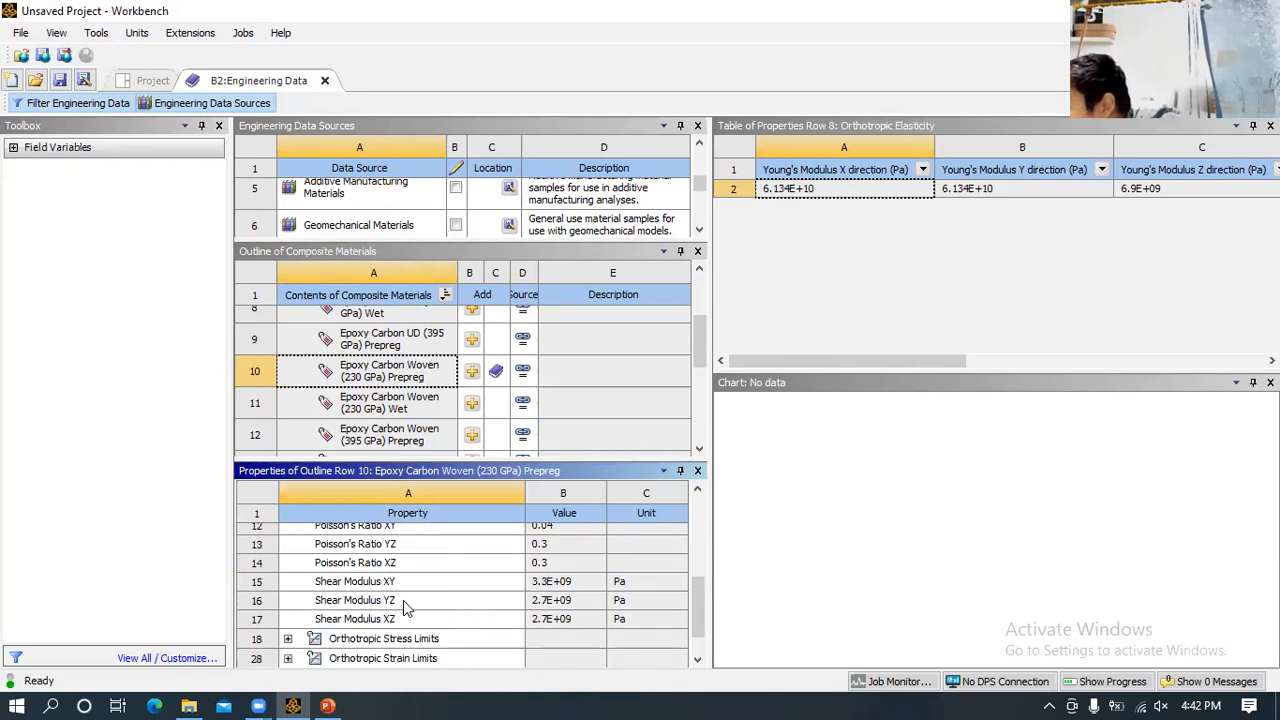
- Review the prepreg's remaining property groups, including the orthotropic stress limits, strain limits, Tsai-Wu constants and ply type
scroll(400, 615, "down", 1)
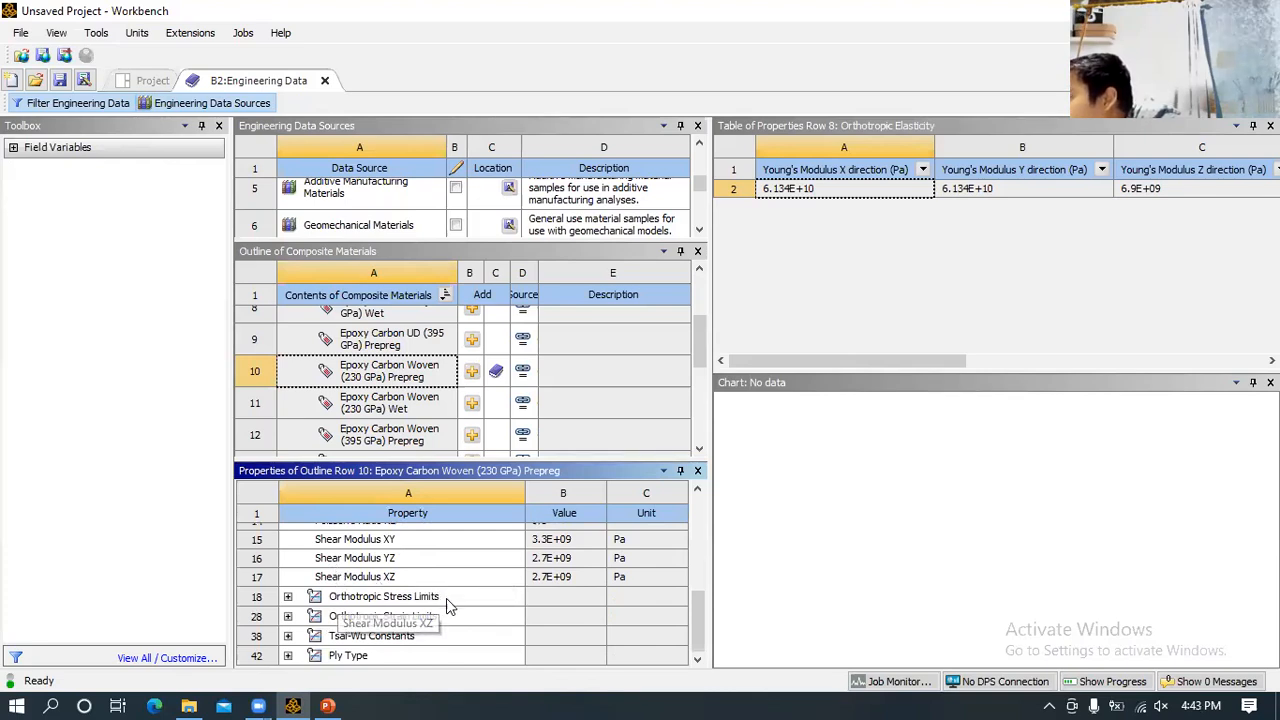
scroll(455, 610, "up", 5)
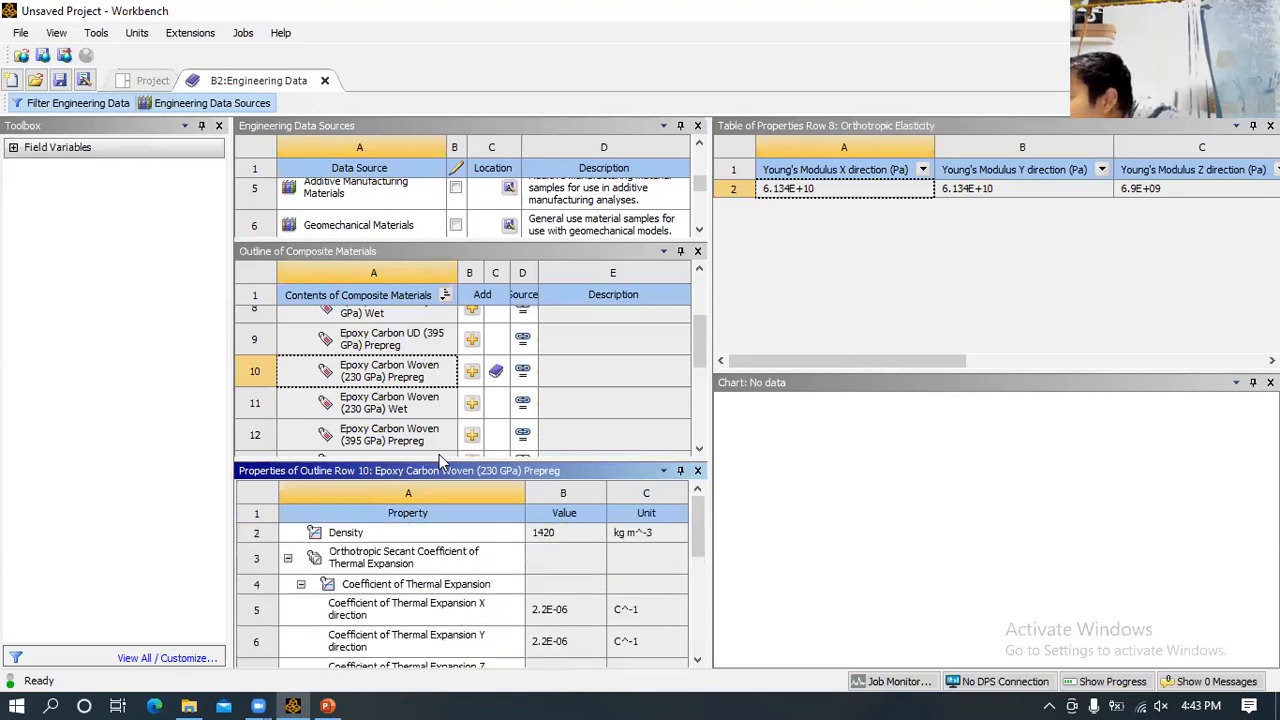
scroll(425, 572, "down", 4)
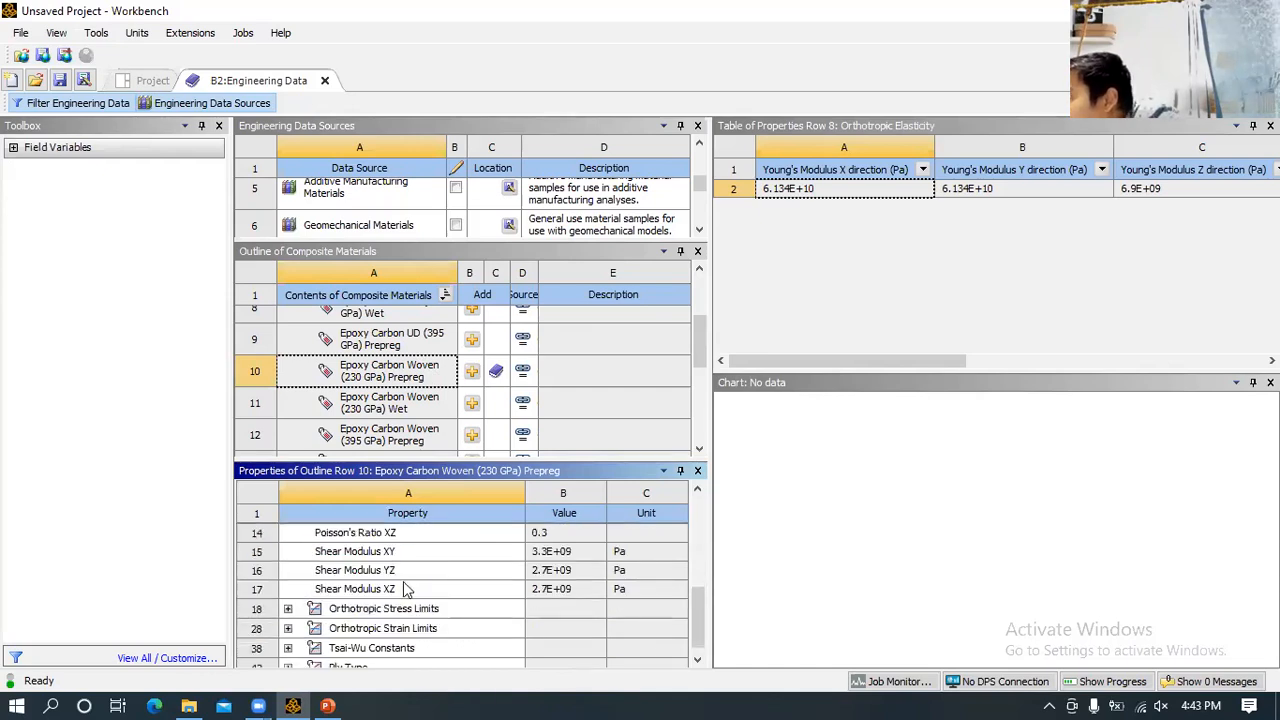
scroll(400, 570, "up", 1)
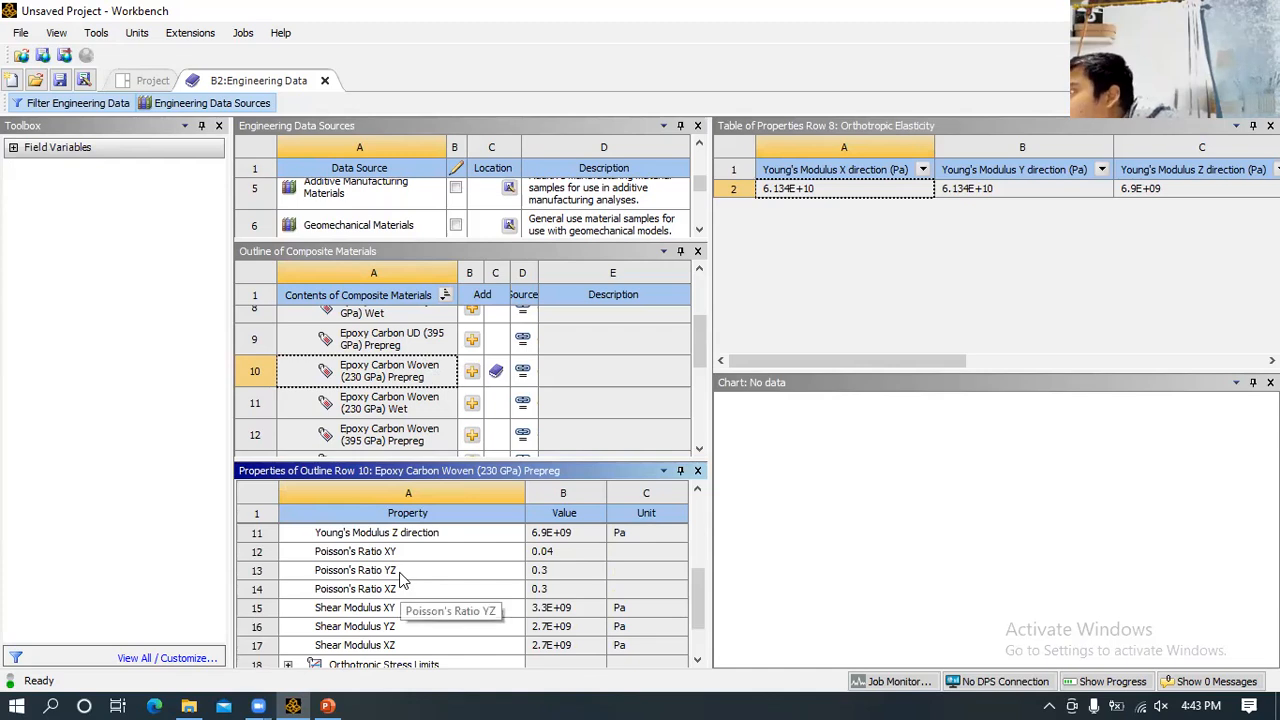
- Close Engineering Data and open the Model of the ACP (Pre) system in Mechanical
left_click(325, 82)
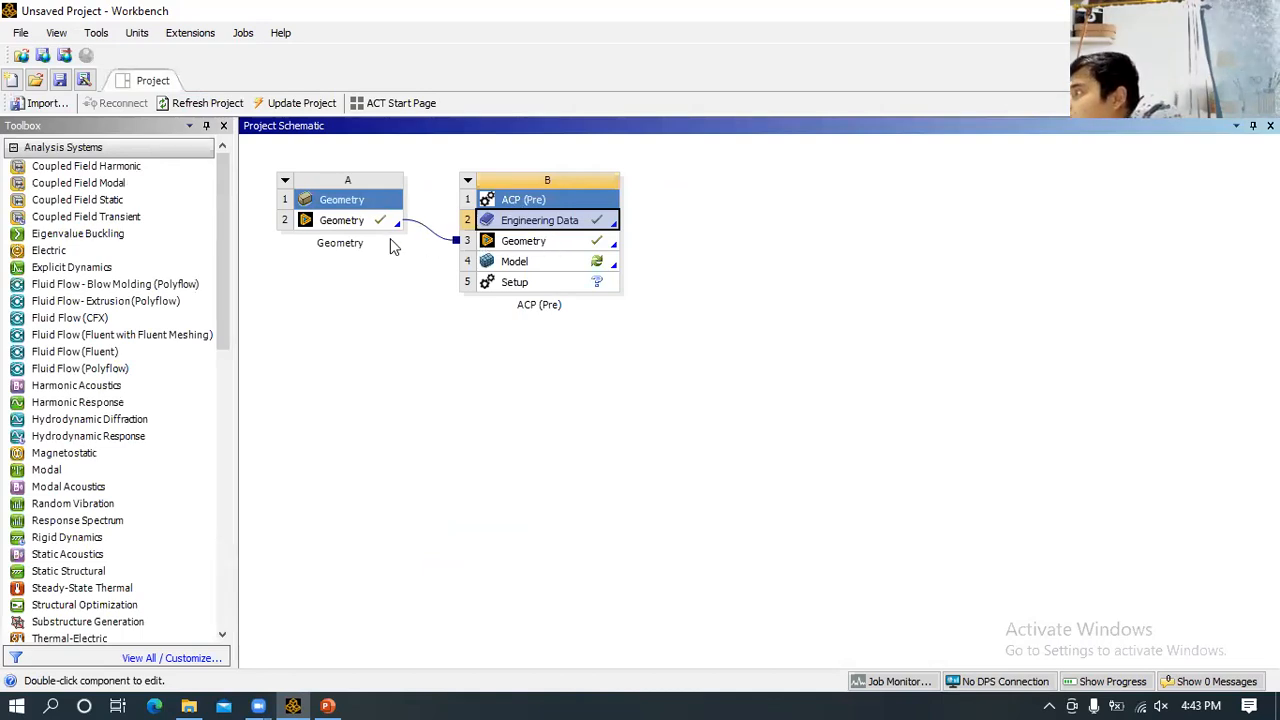
left_click_drag(383, 222, 514, 246)
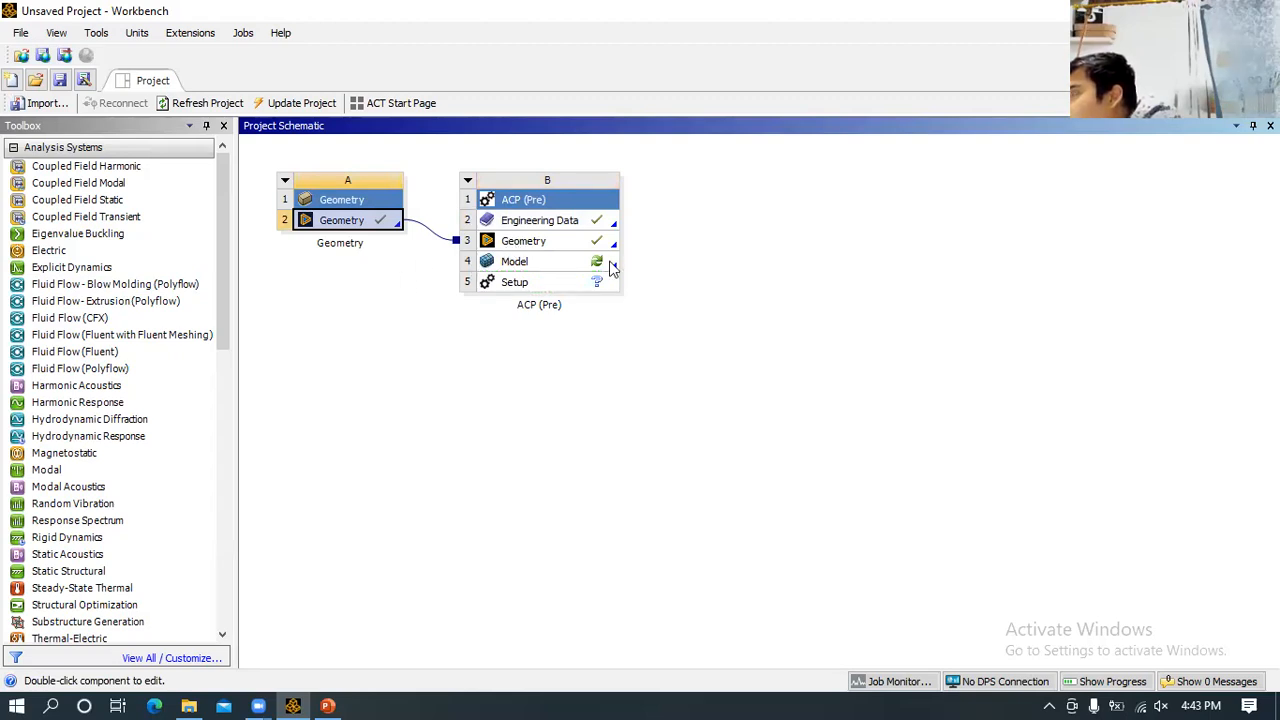
double_click(542, 259)
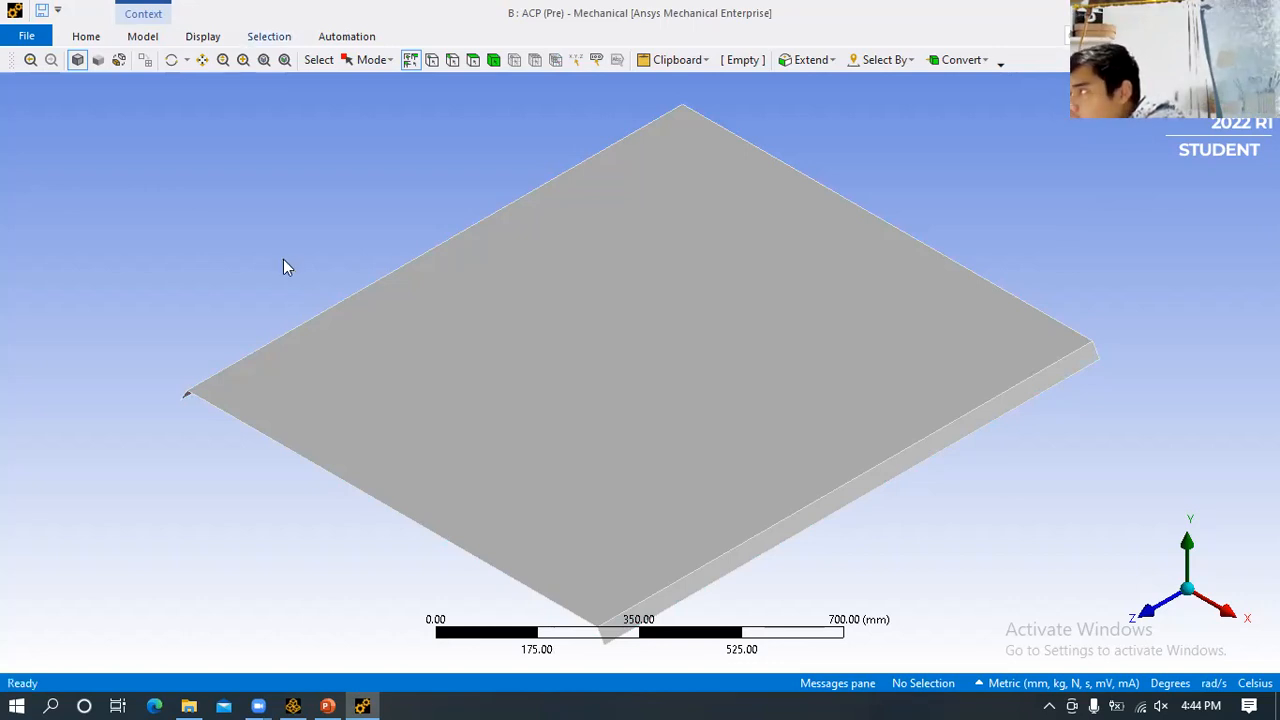
- Inspect the imported flanged surface from several angles, including its main face and both flanges
middle_click_drag(137, 237, 246, 277)
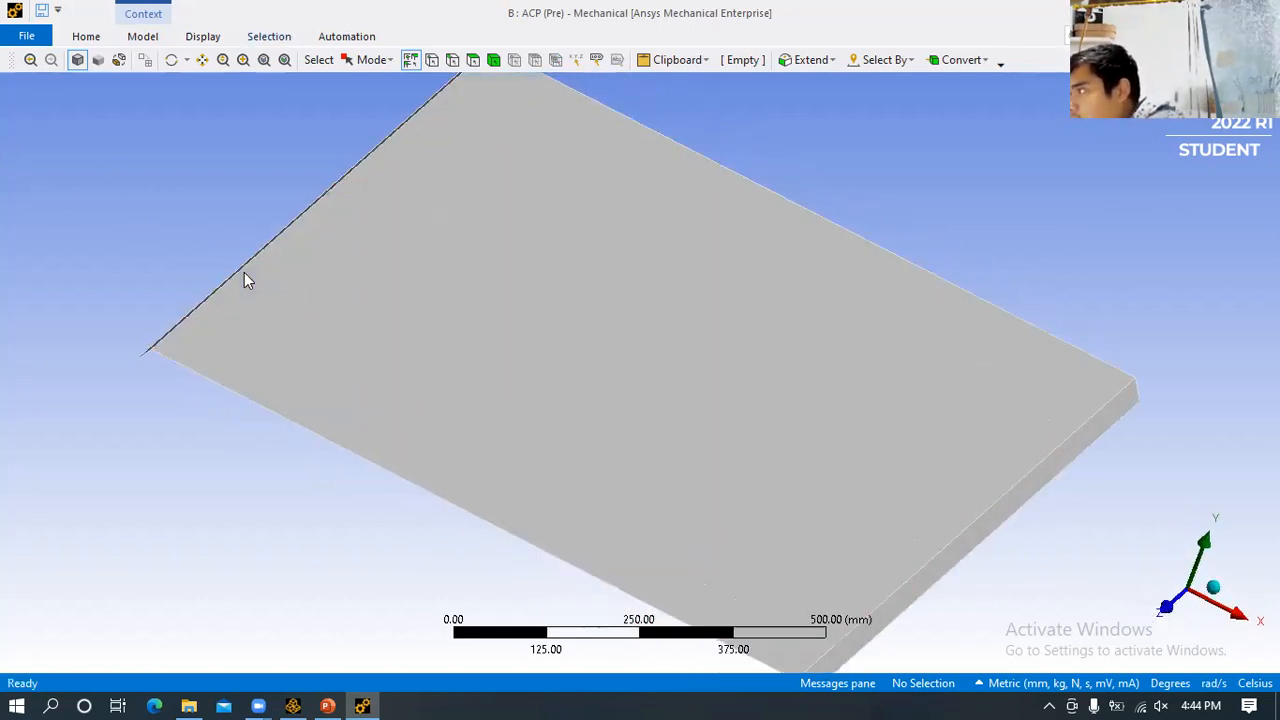
scroll(260, 266, "down", 5)
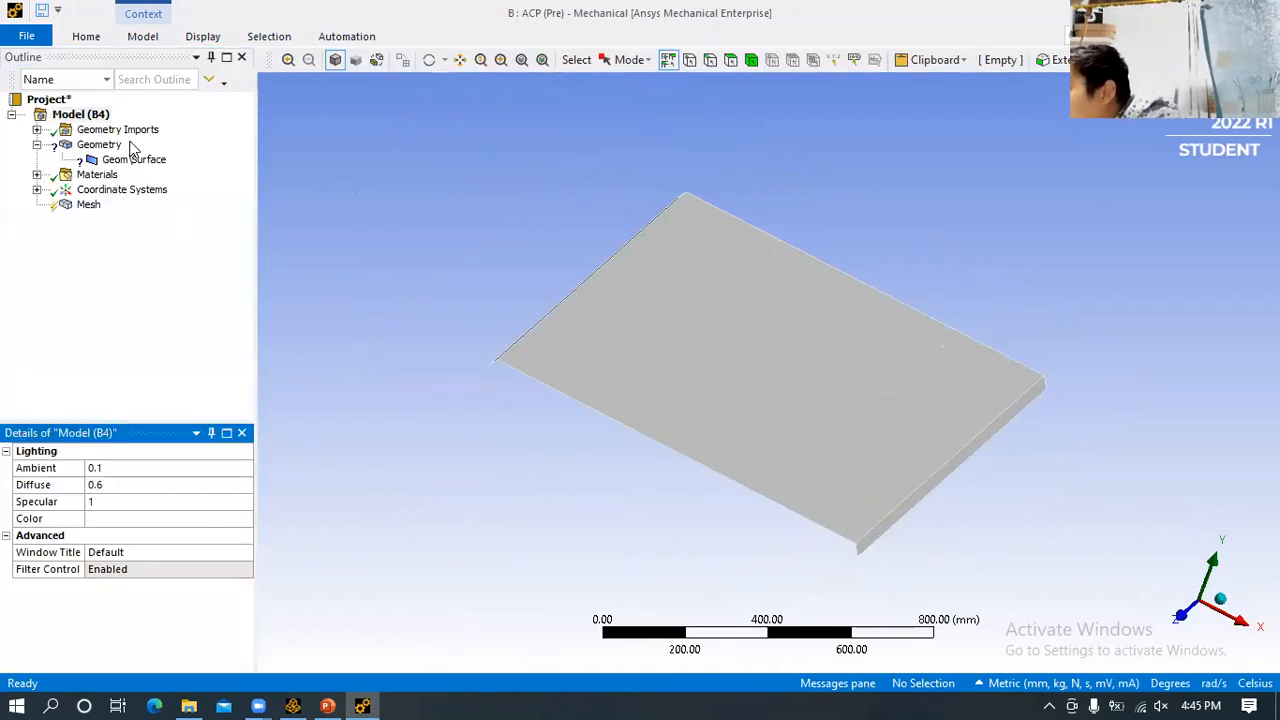
middle_click_drag(694, 260, 765, 250)
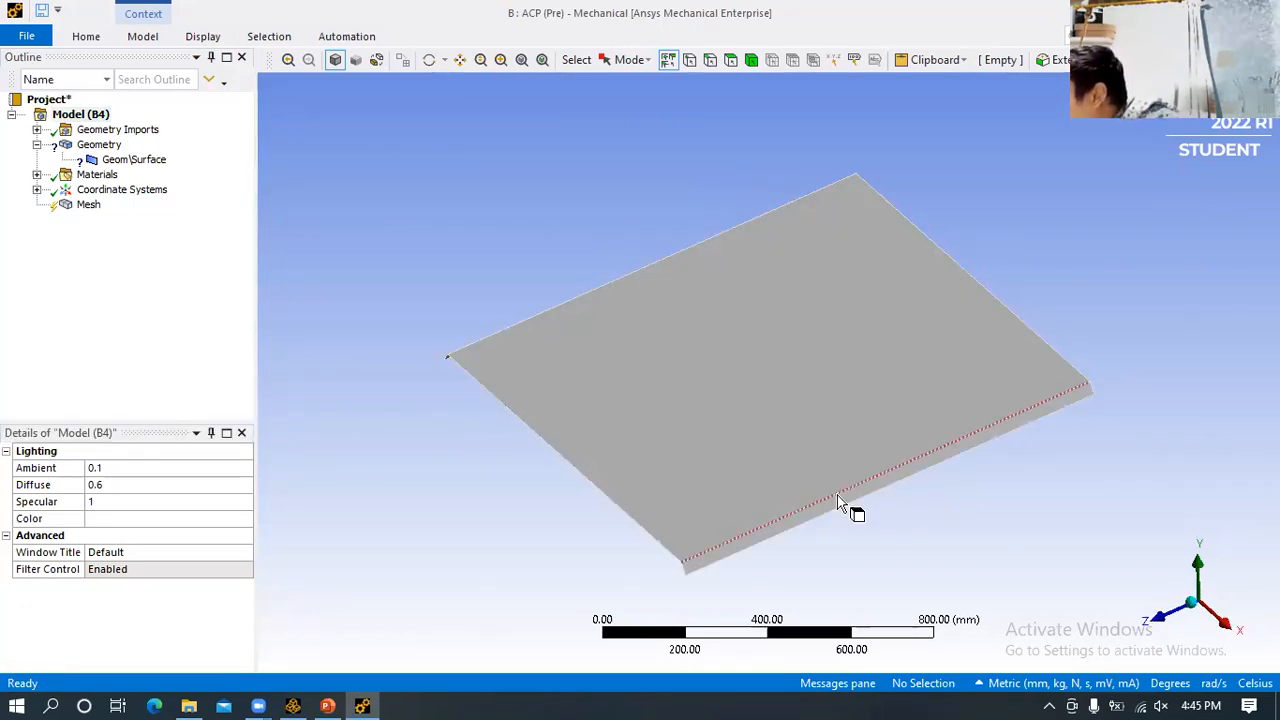
middle_click_drag(452, 446, 566, 440)
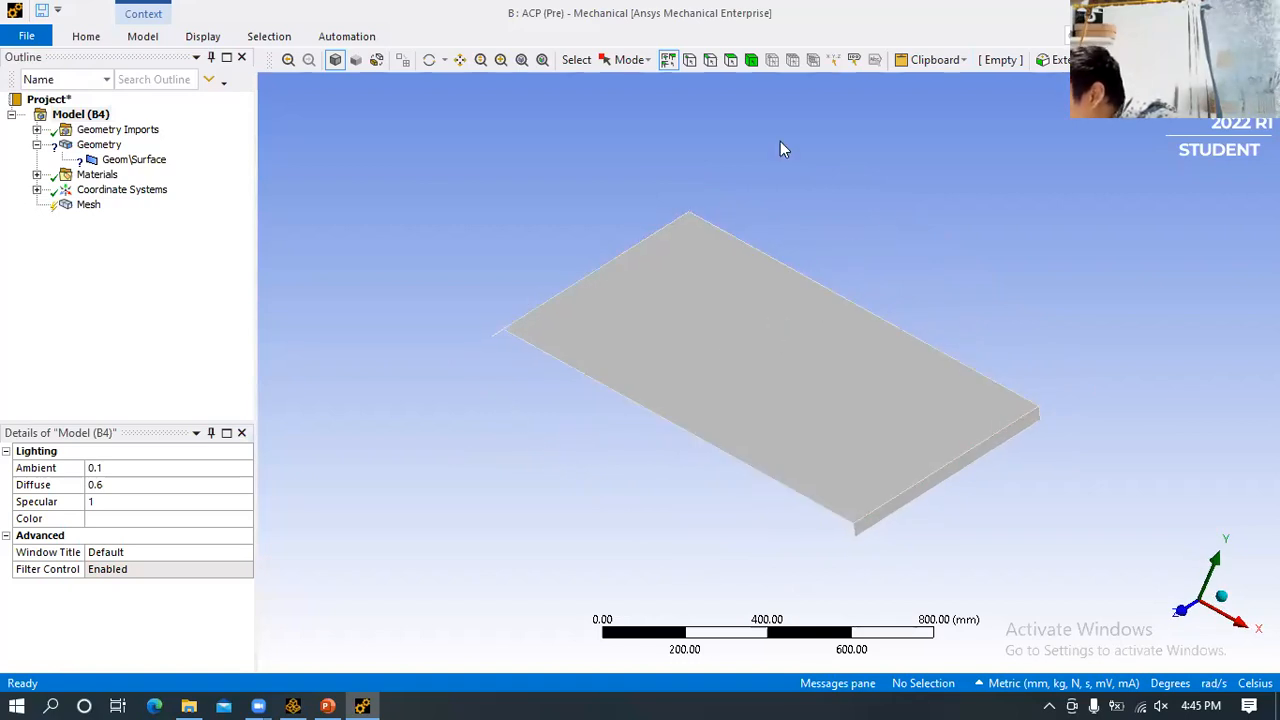
middle_click_drag(875, 172, 628, 320)
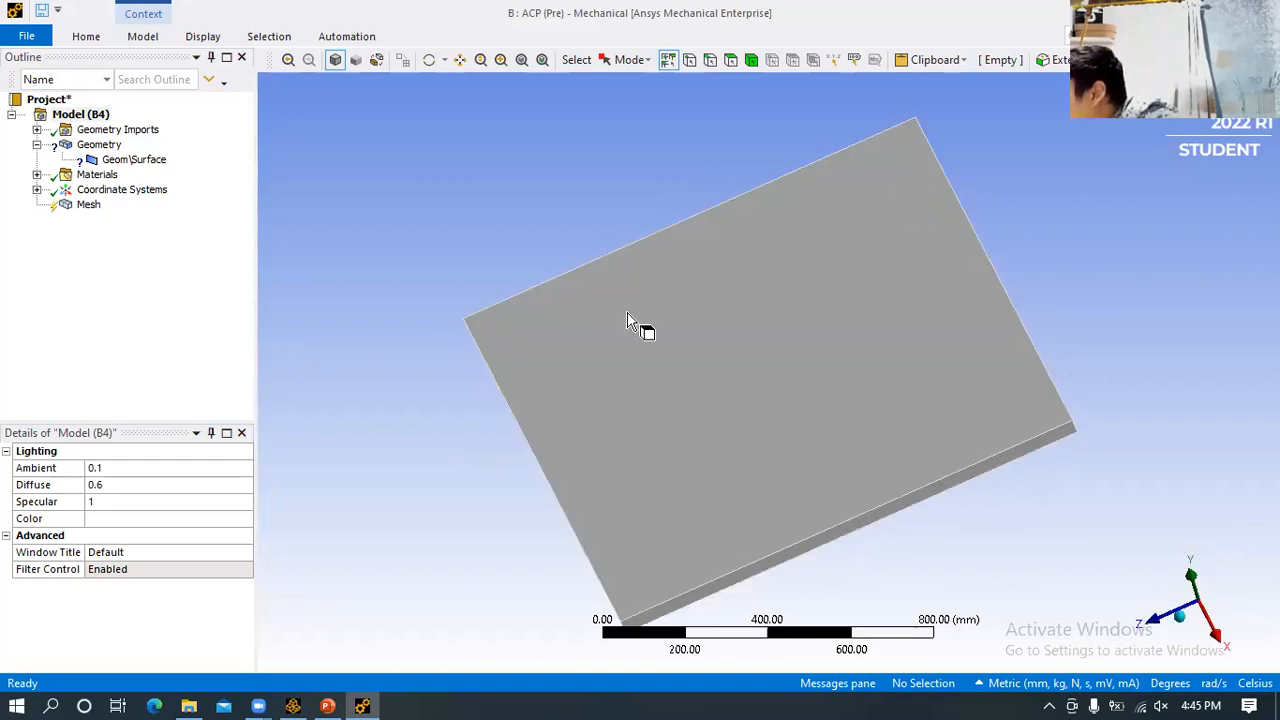
middle_click_drag(444, 268, 246, 217)
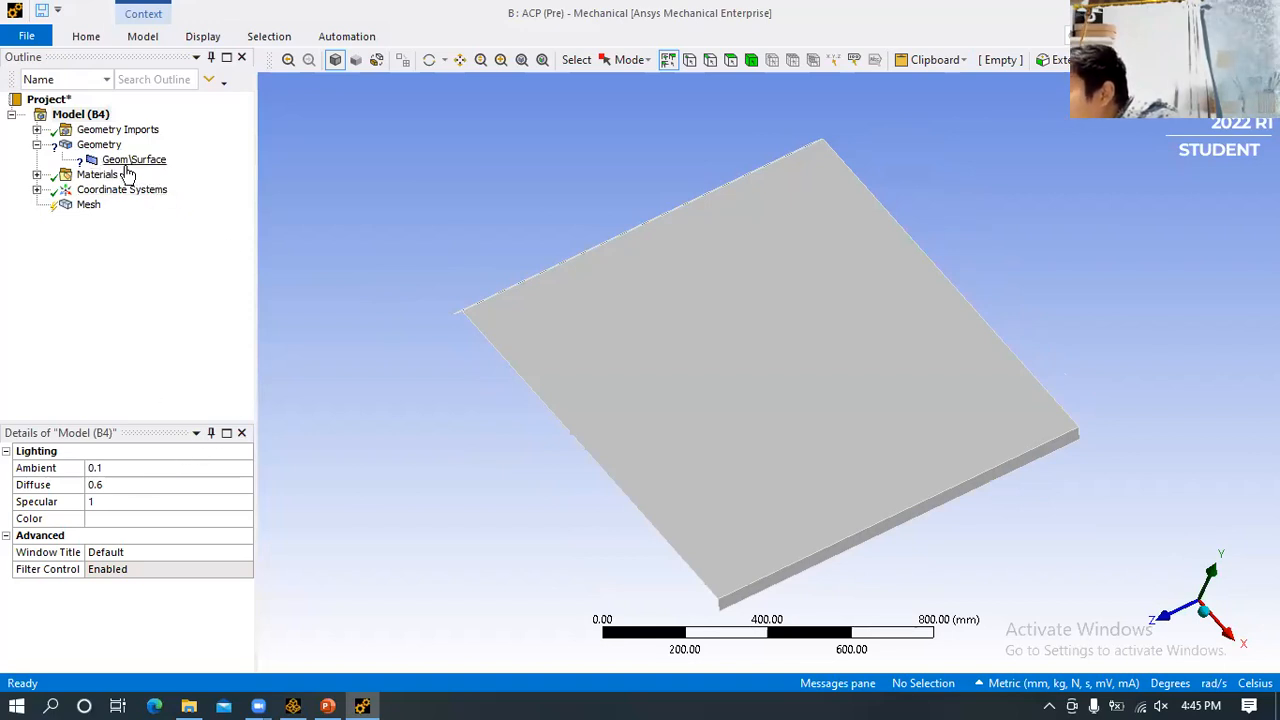
middle_click_drag(366, 336, 452, 392)
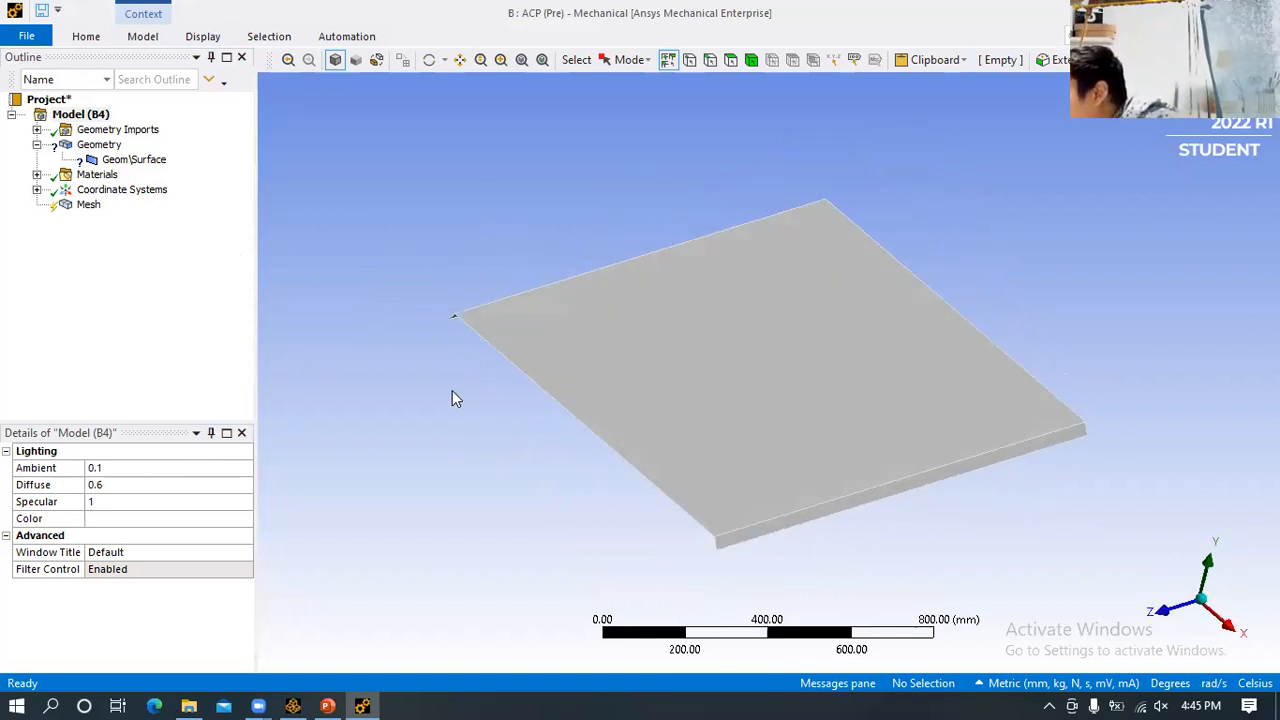
scroll(452, 400, "down", 2)
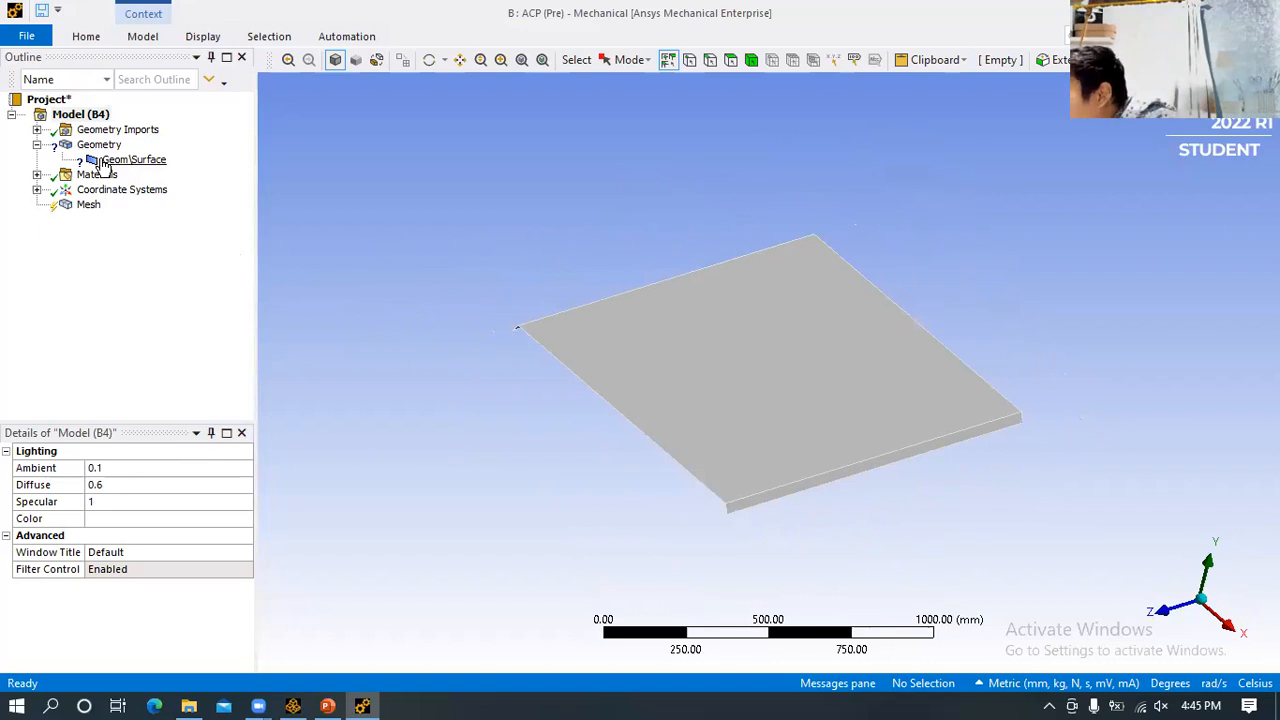
- Set the thickness of the Geom\Surface shell body to 1 mm
left_click(134, 162)
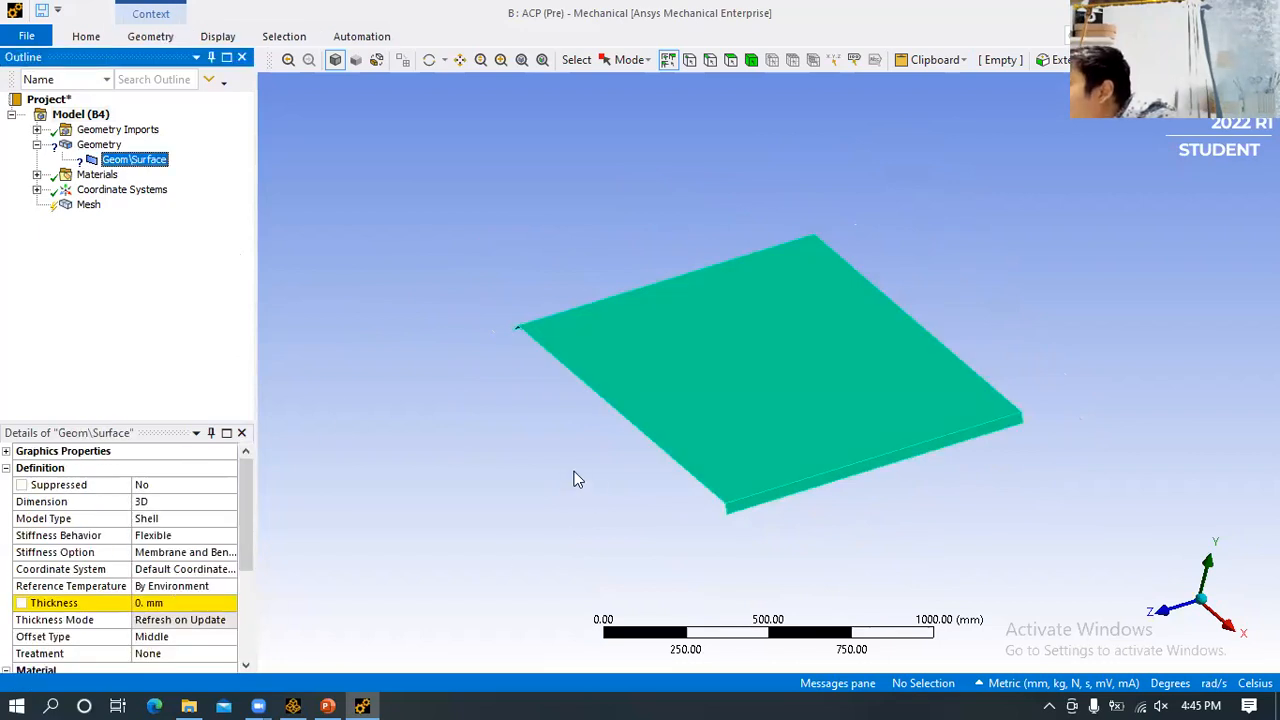
scroll(573, 472, "up", 2)
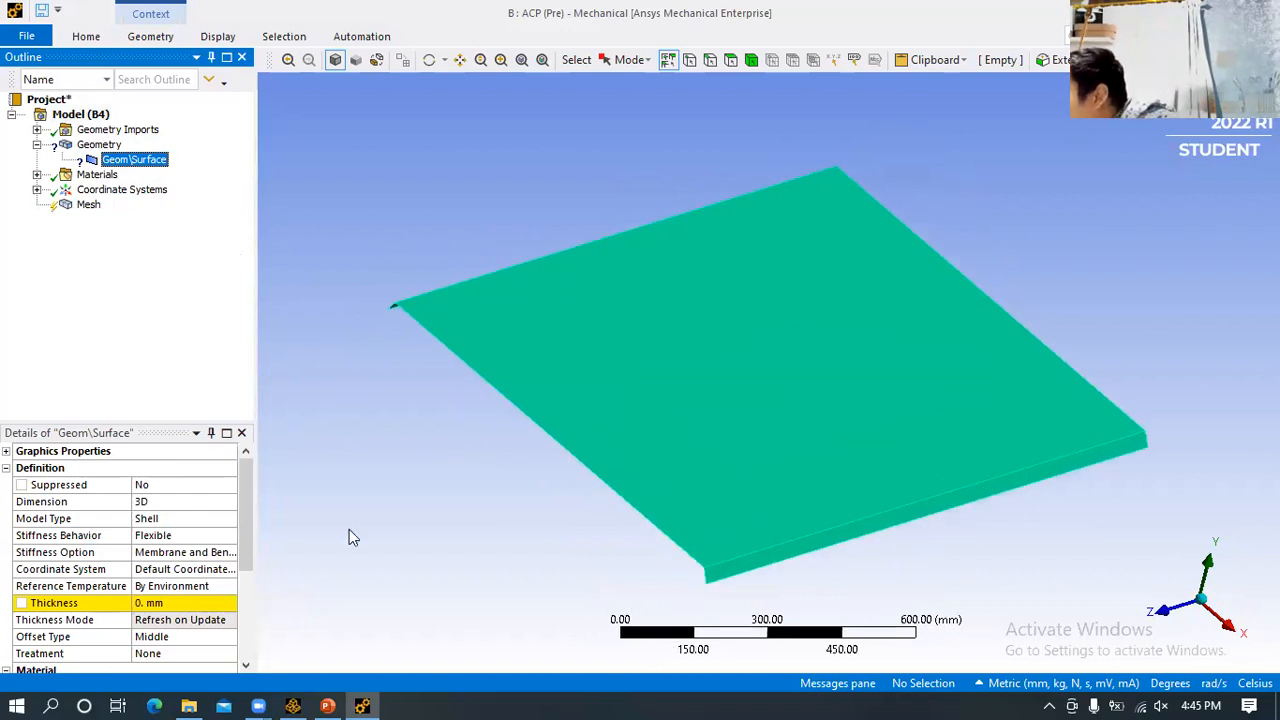
left_click(175, 605)
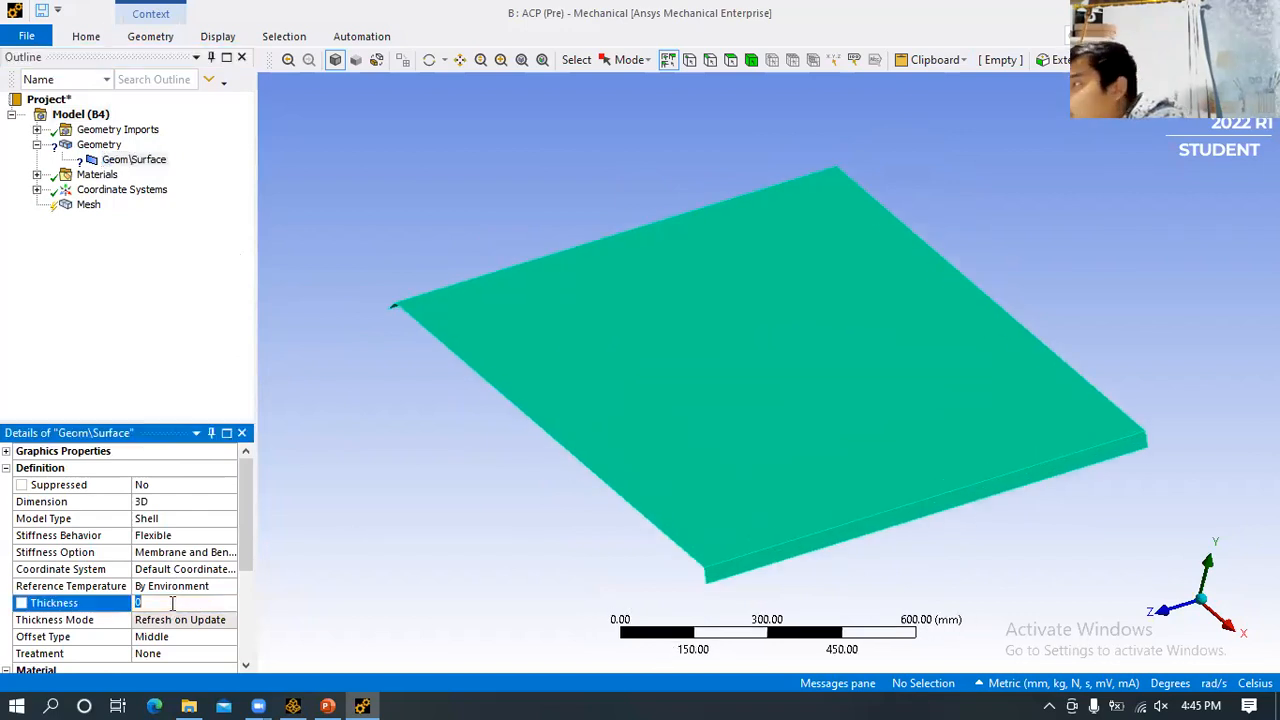
type("1")
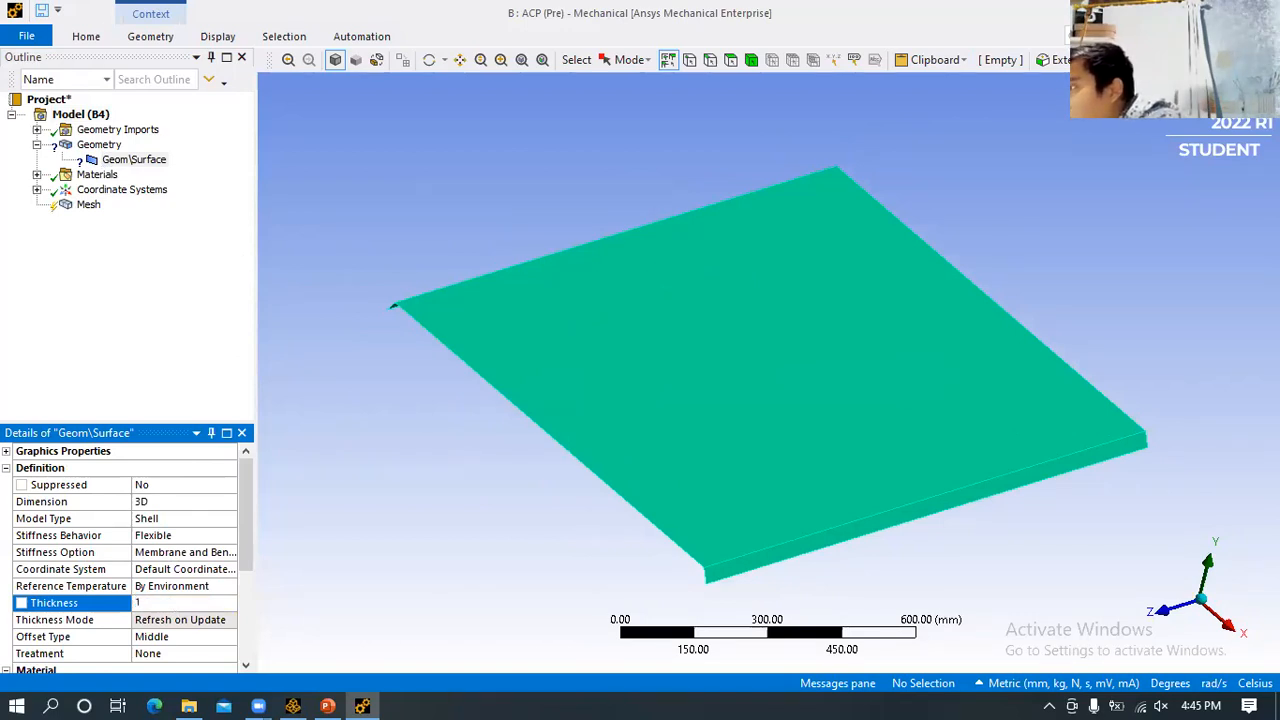
key("Return")
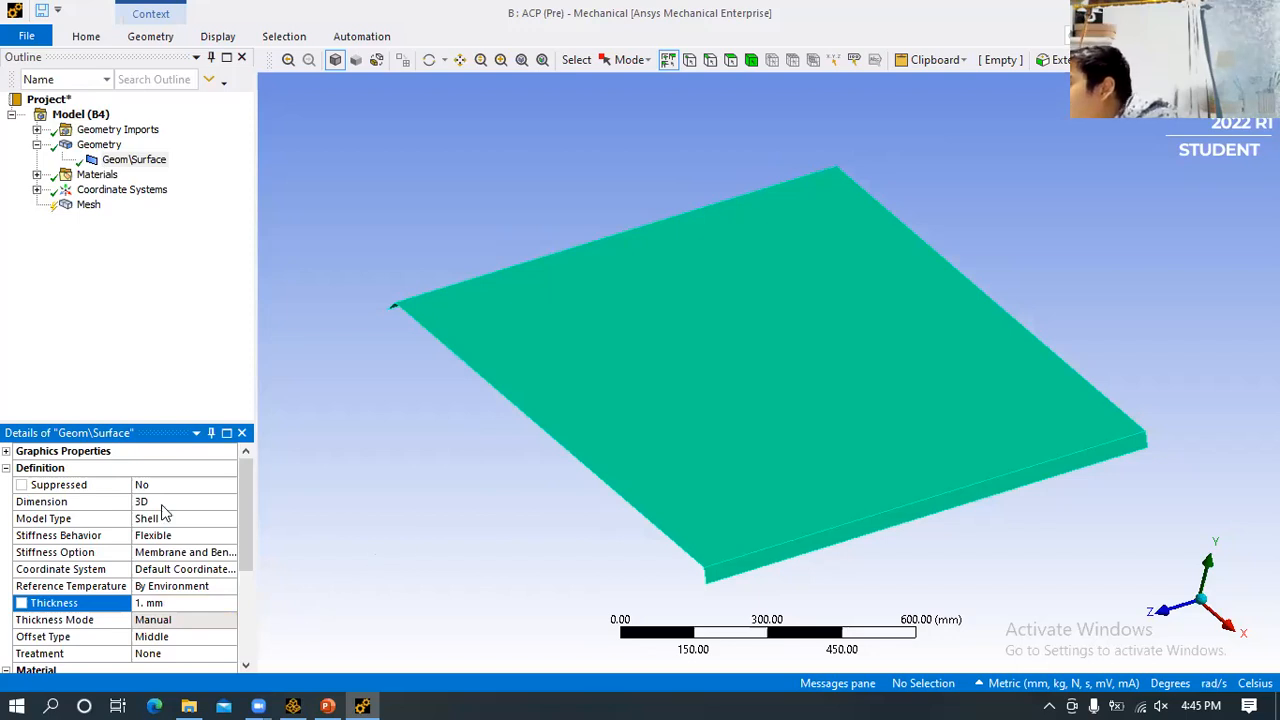
- Choose the Metric (mm, kg, N, s, mV, mA) unit system and confirm the surface body's 1 mm thickness
left_click(86, 36)
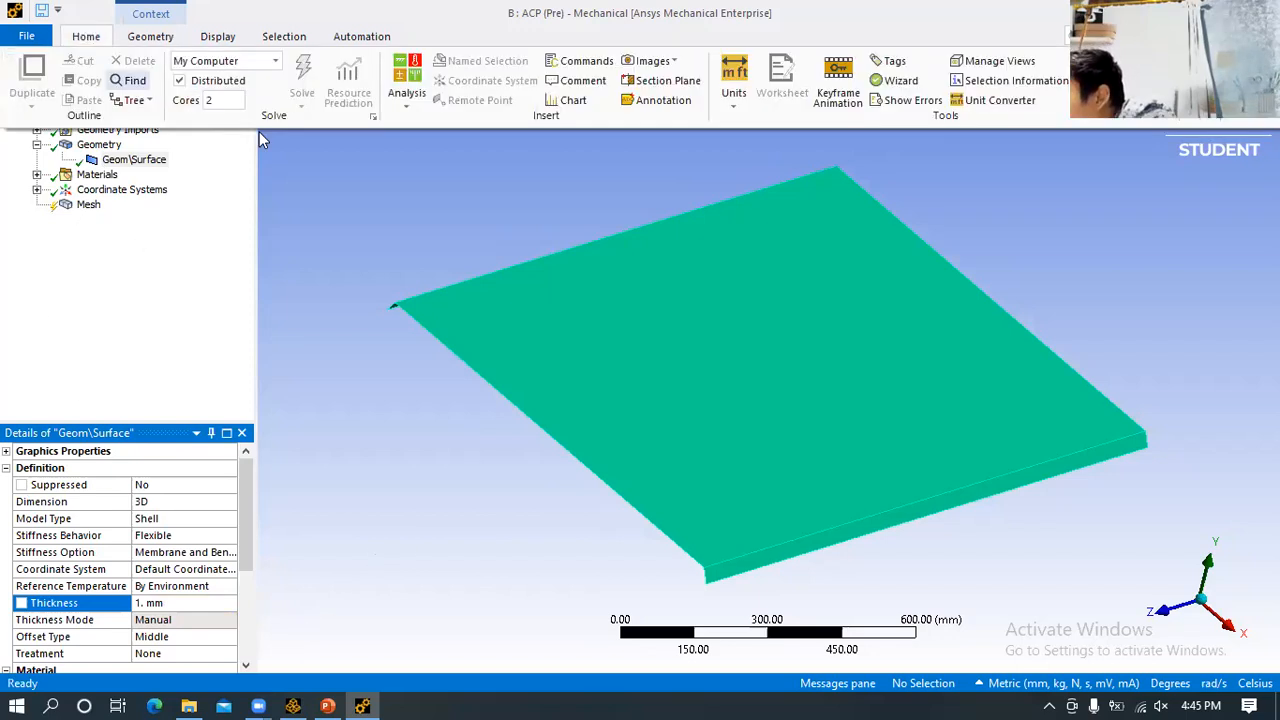
left_click(735, 100)
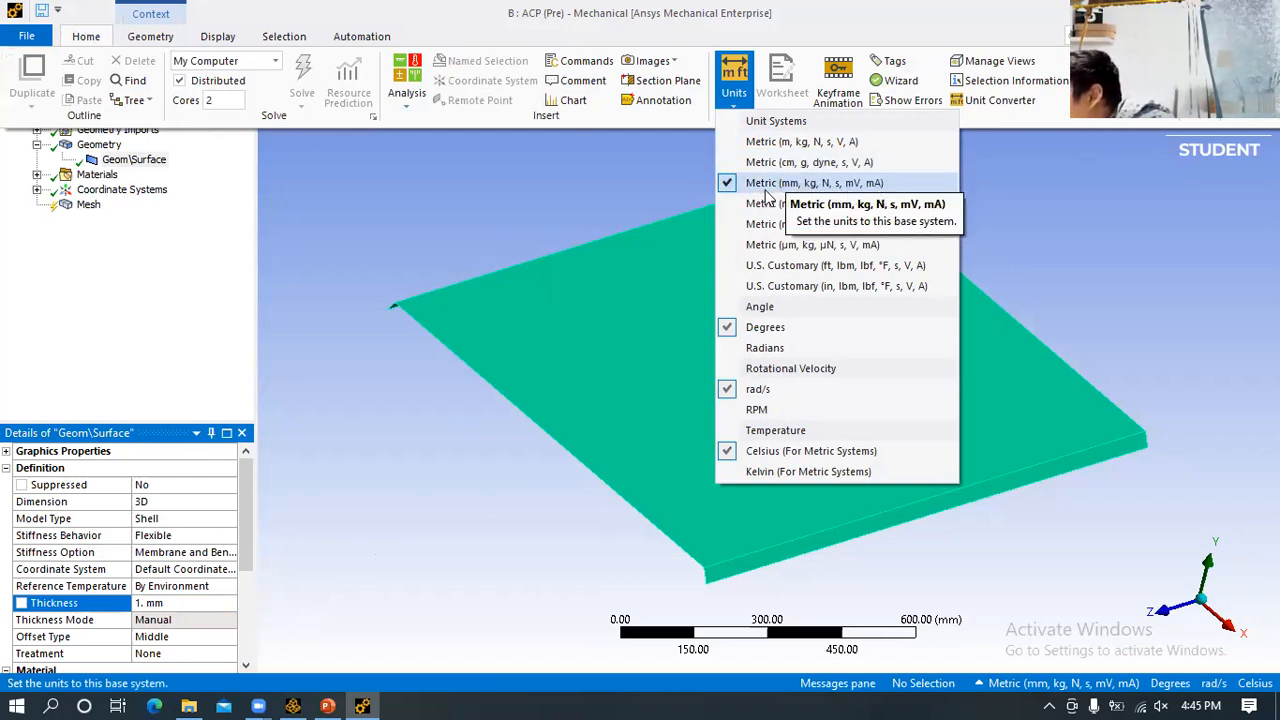
left_click(766, 190)
left_click(152, 605)
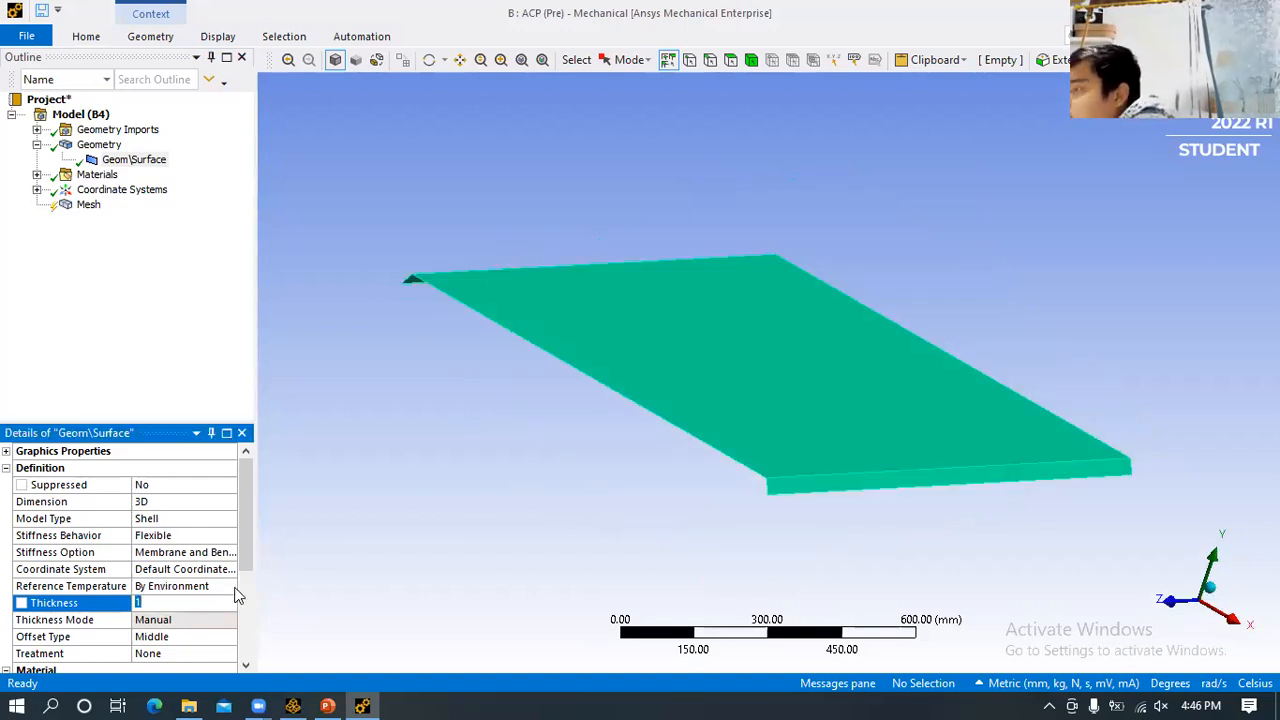
key("Return")
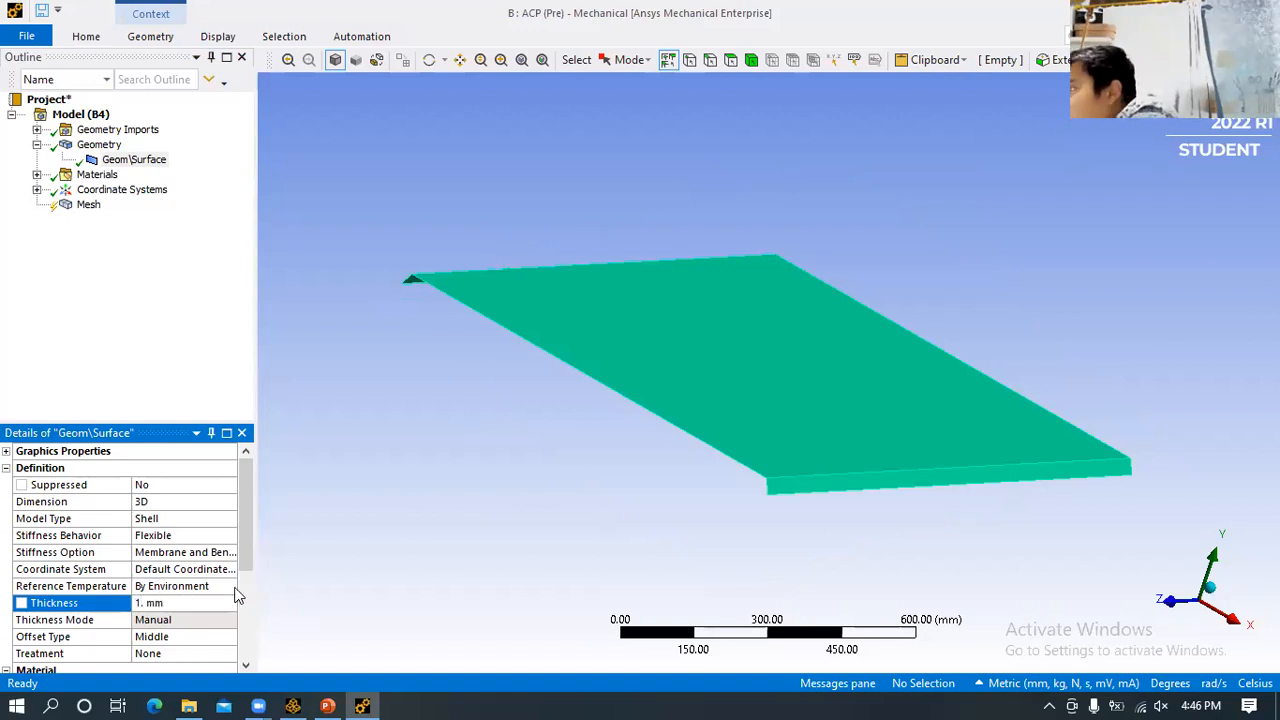
- Assign Epoxy Carbon Woven (230 GPa) Prepreg as the material of the Geom\Surface body
scroll(140, 583, "down", 2)
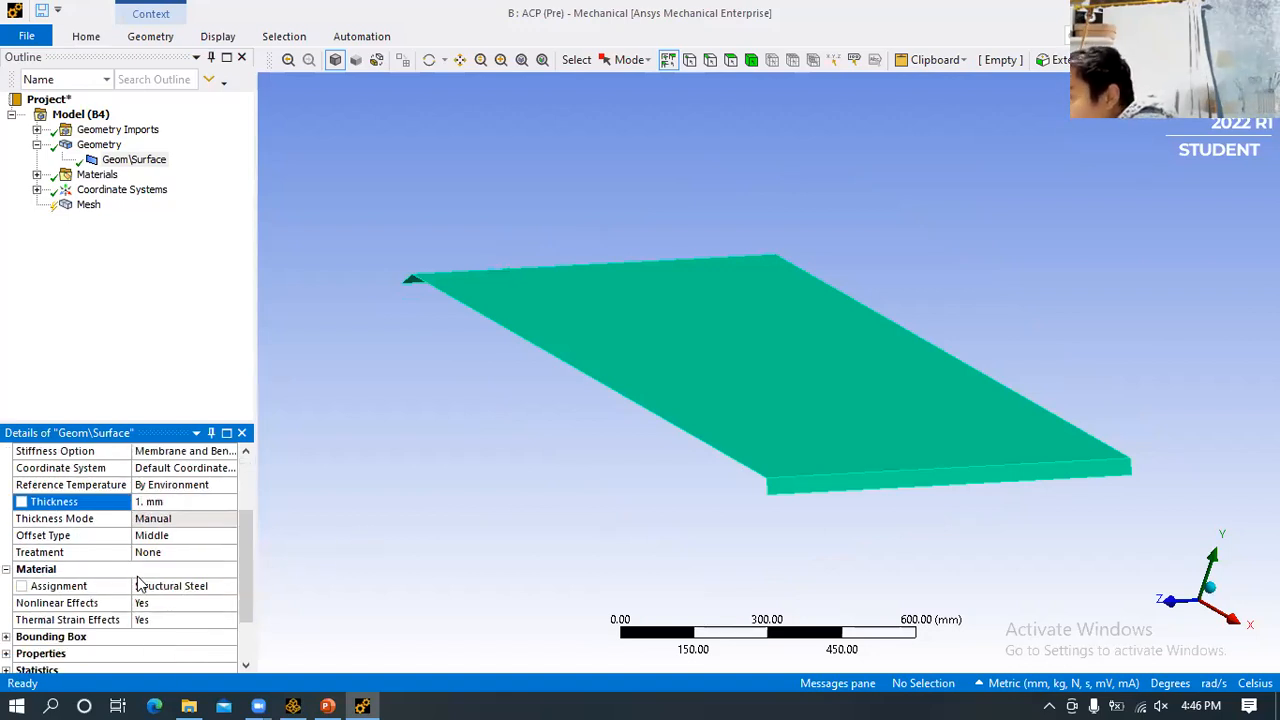
left_click(153, 588)
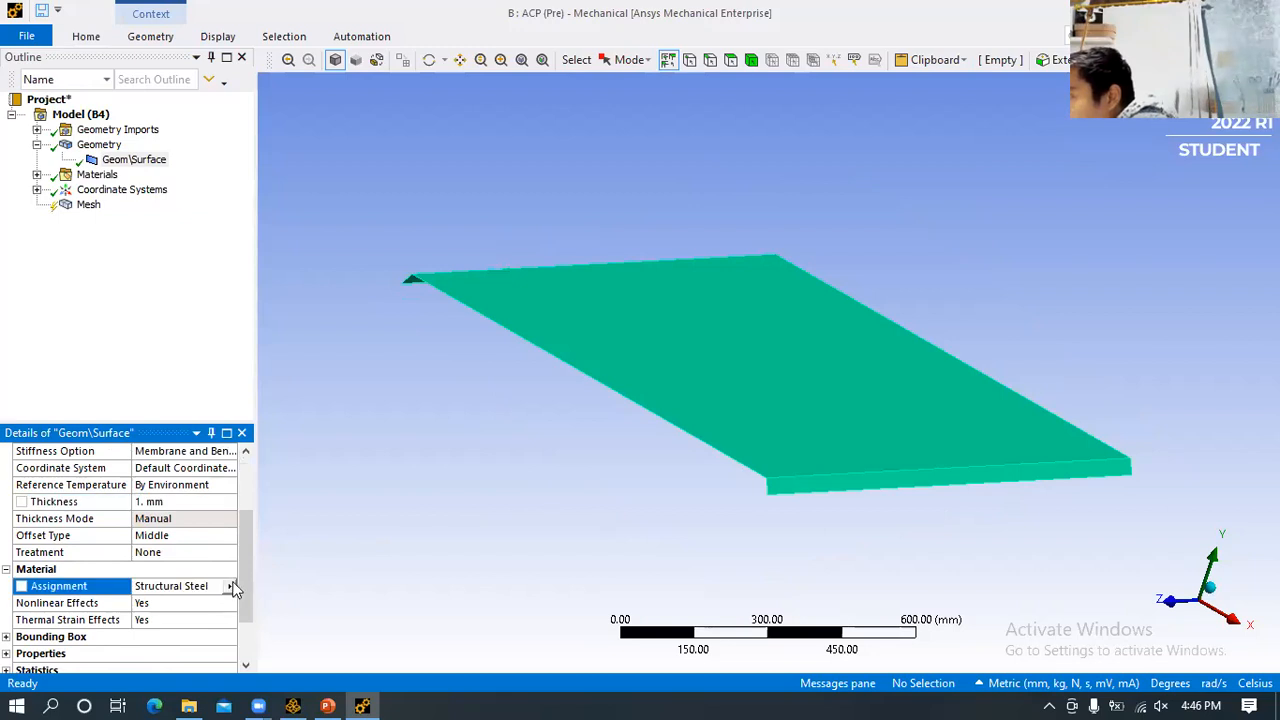
left_click(231, 587)
scroll(148, 588, "up", 1)
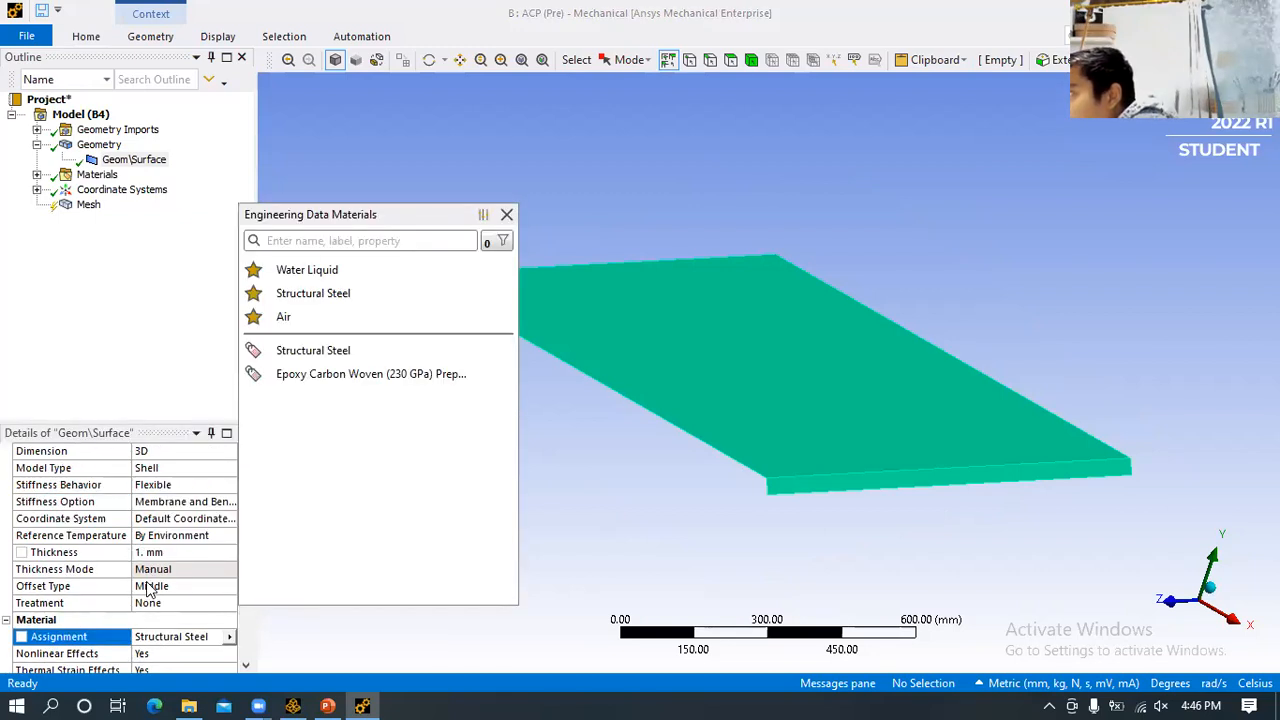
scroll(148, 588, "down", 1)
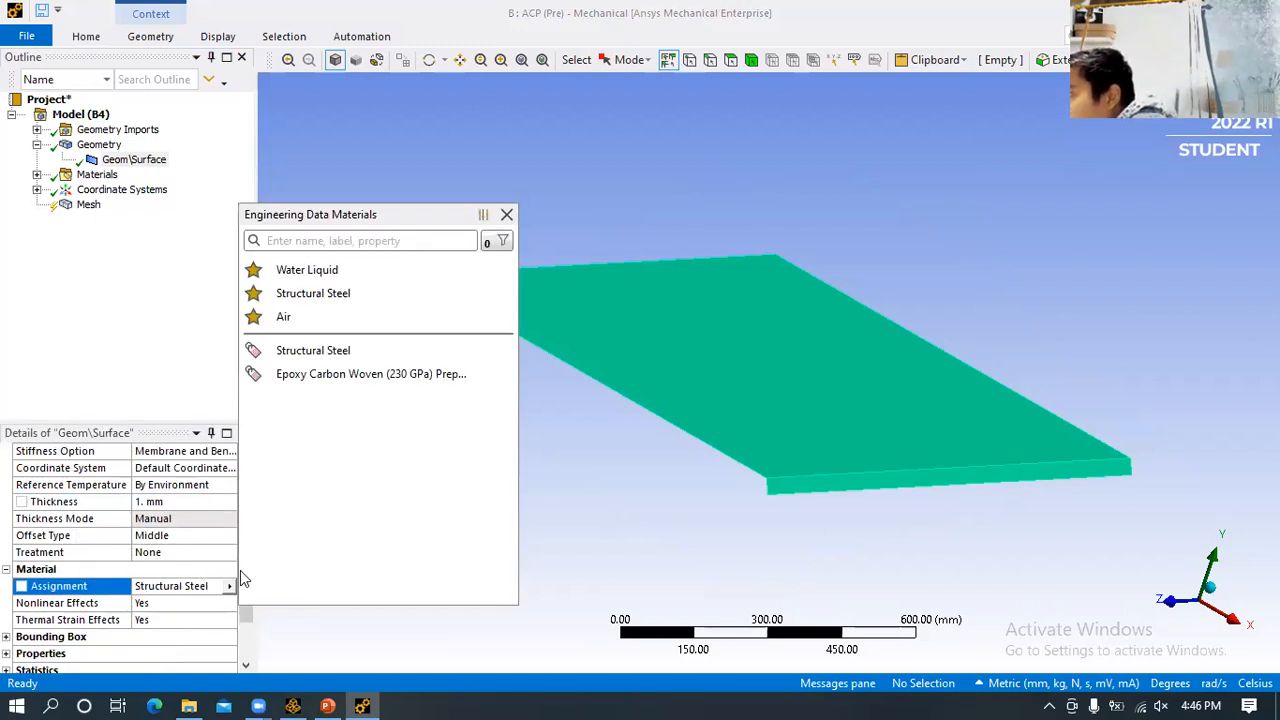
left_click(348, 377)
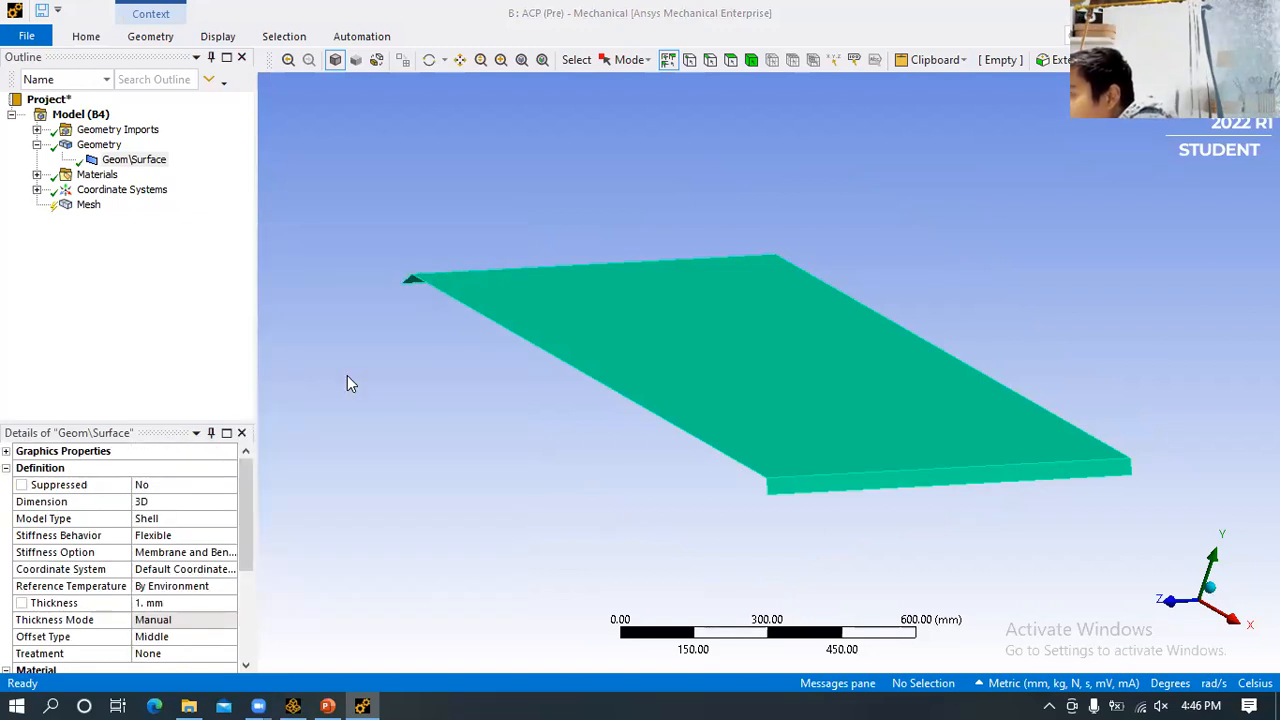
left_click(186, 588)
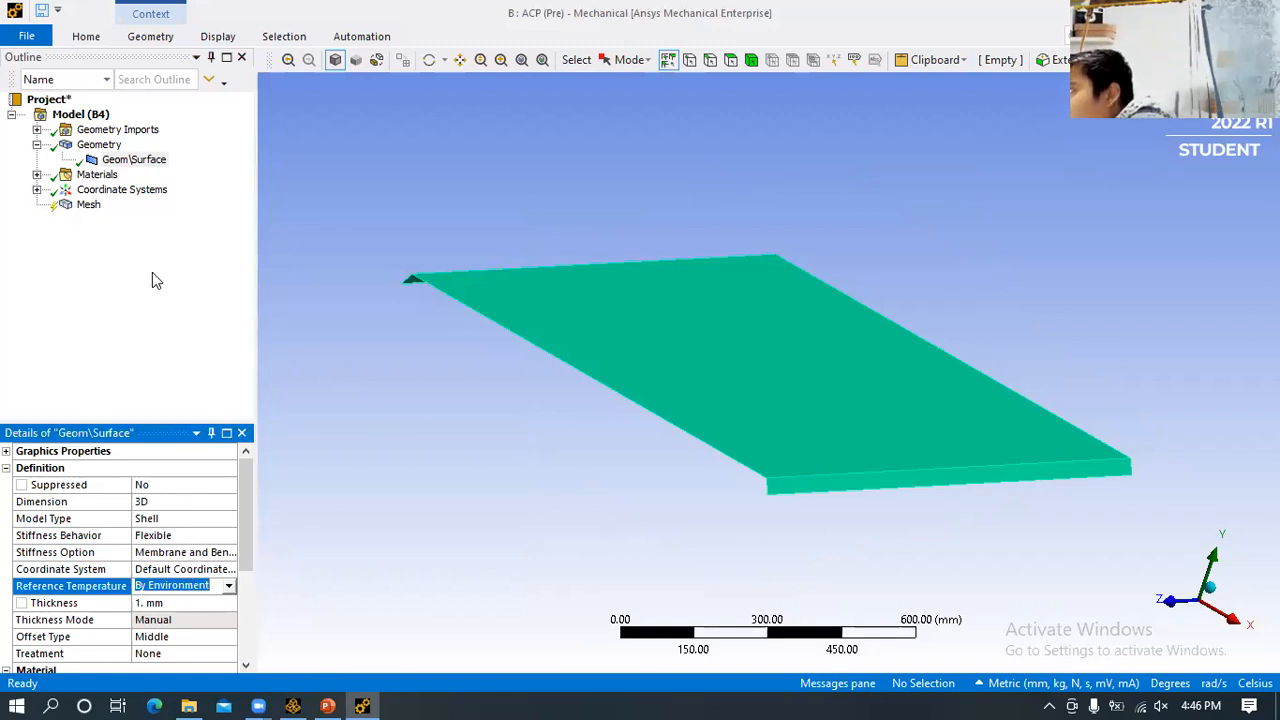
- Set the mesh element size to 20 mm and generate the mesh on the flanged surface
middle_click_drag(484, 468, 469, 486)
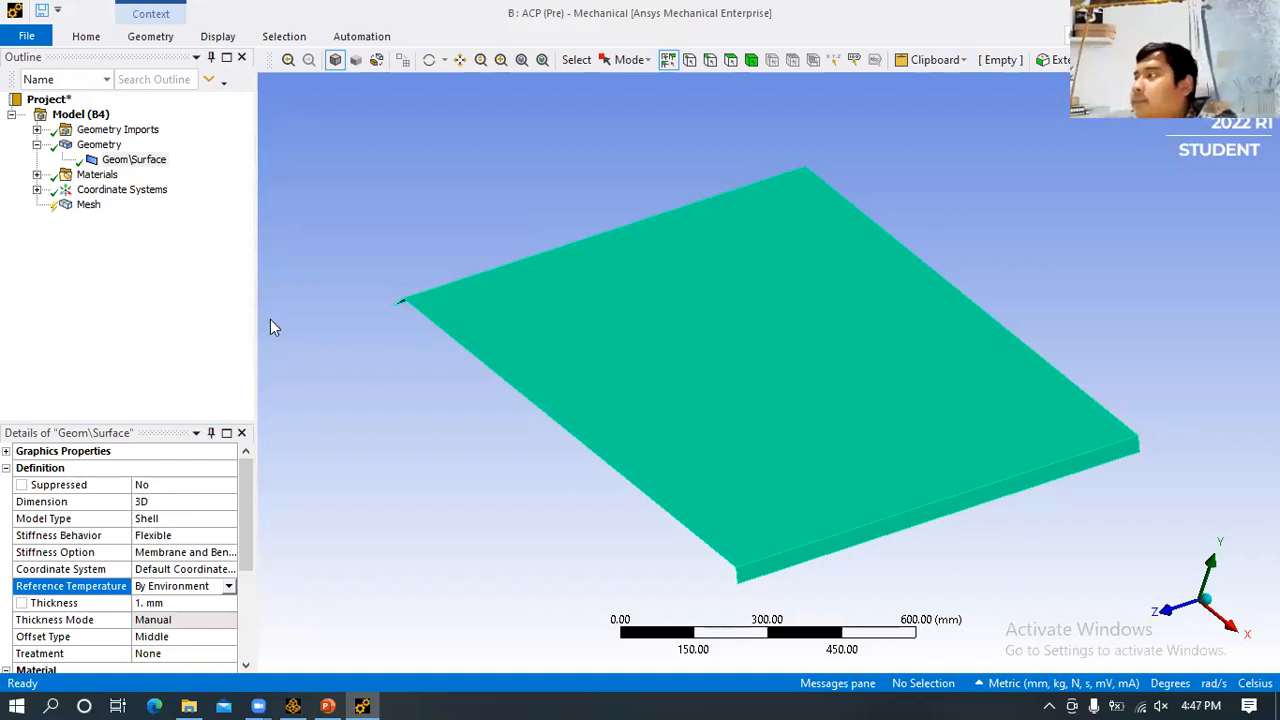
left_click(92, 204)
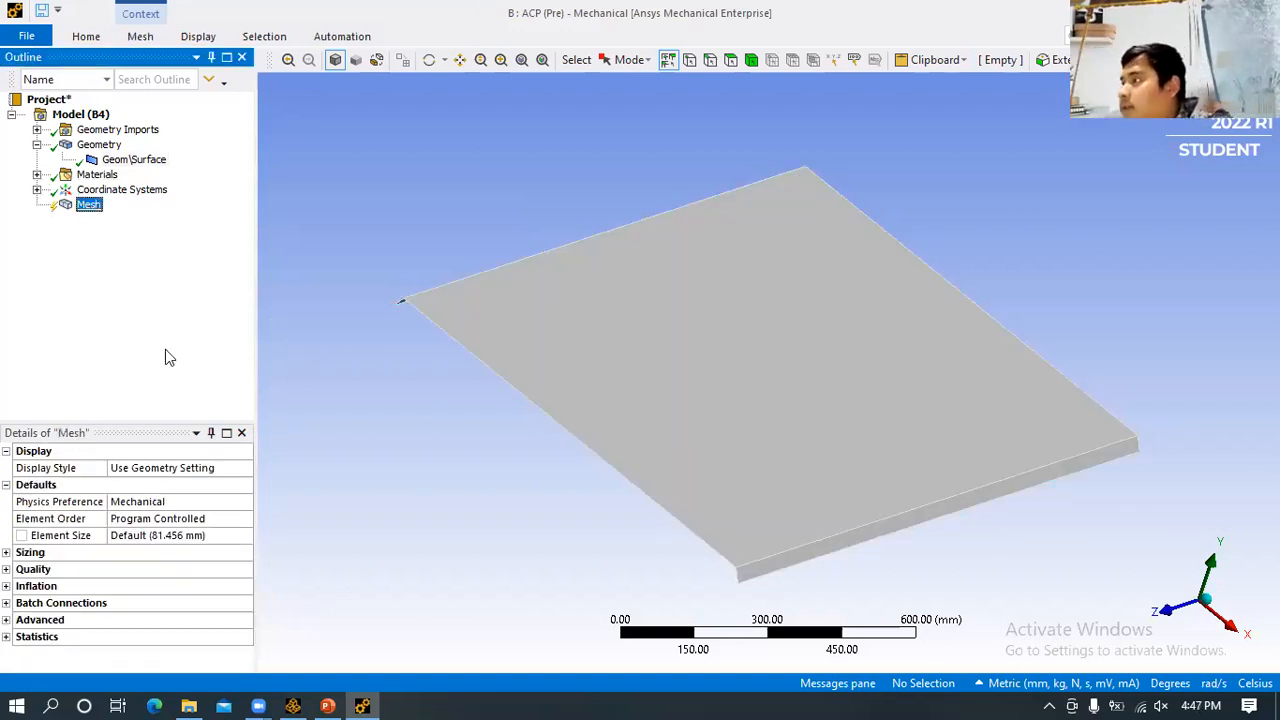
left_click(158, 540)
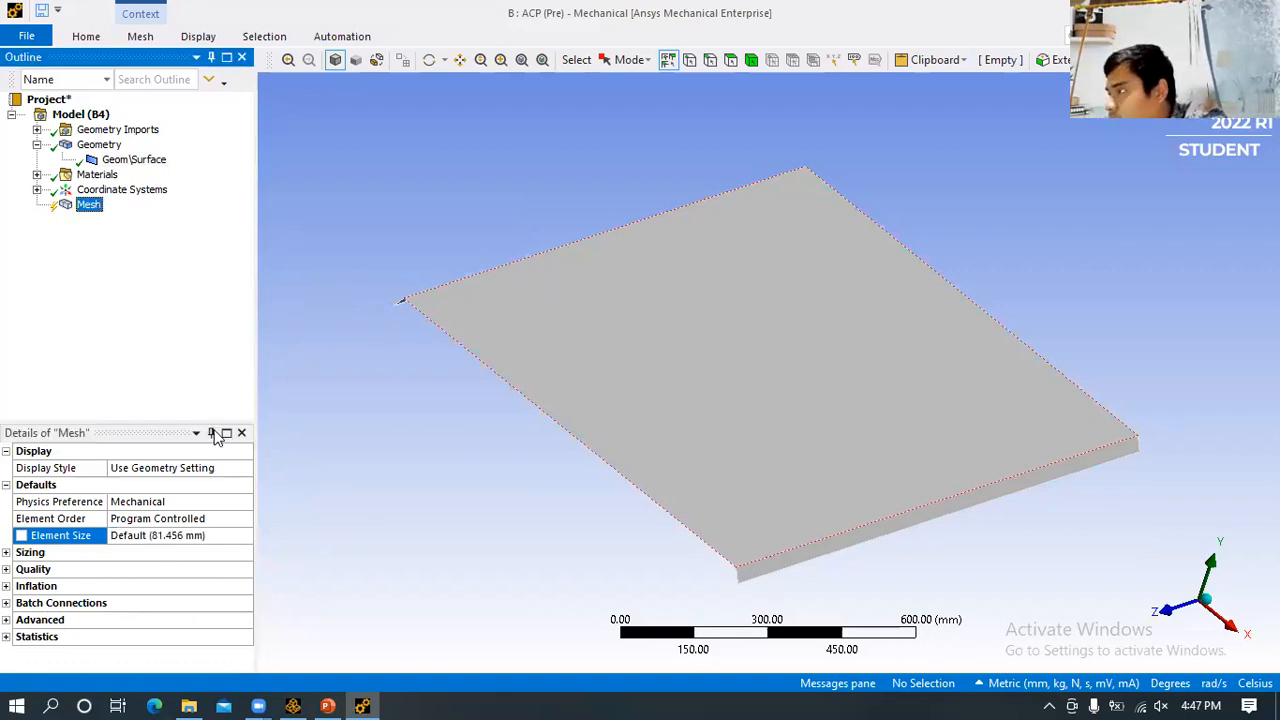
left_click(208, 540)
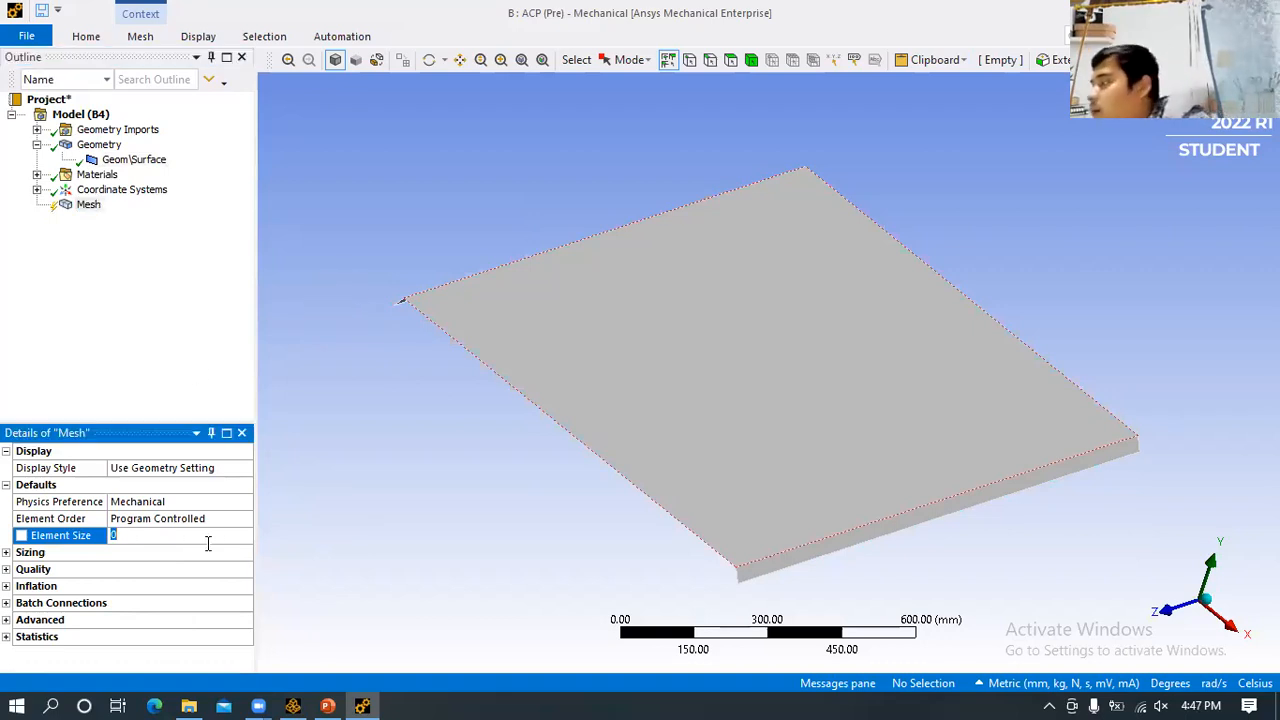
type("2")
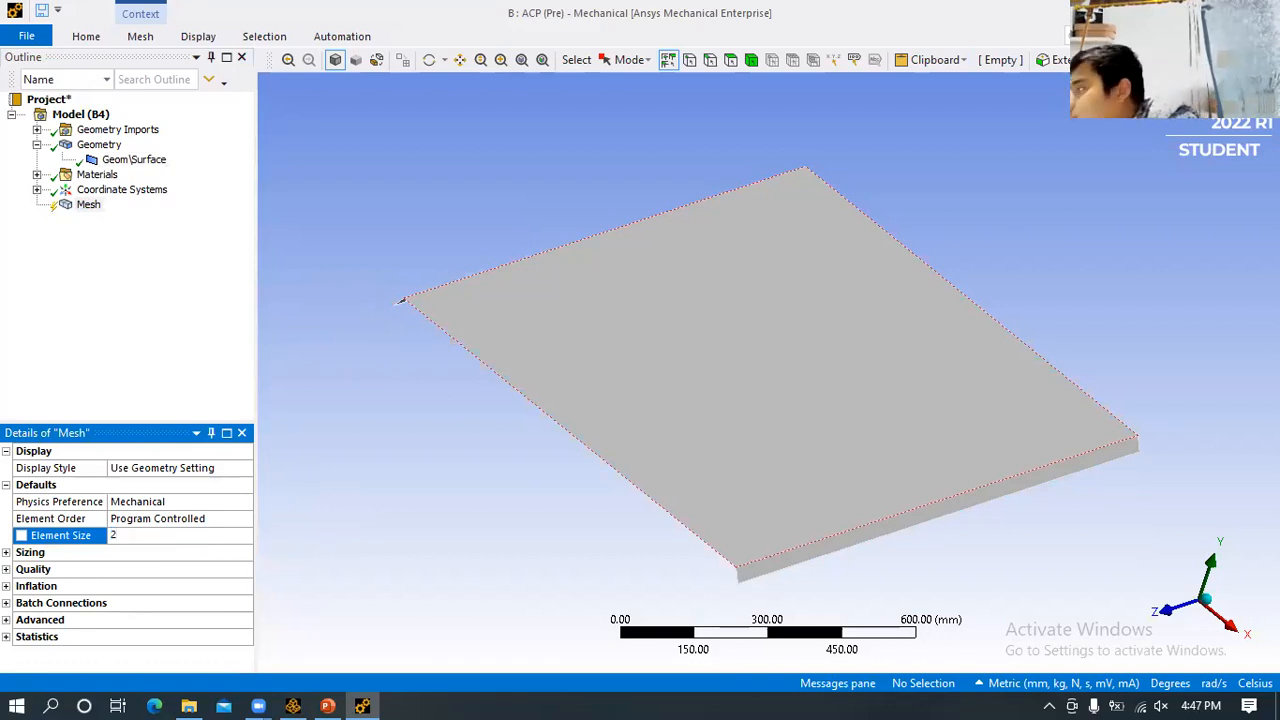
type("0")
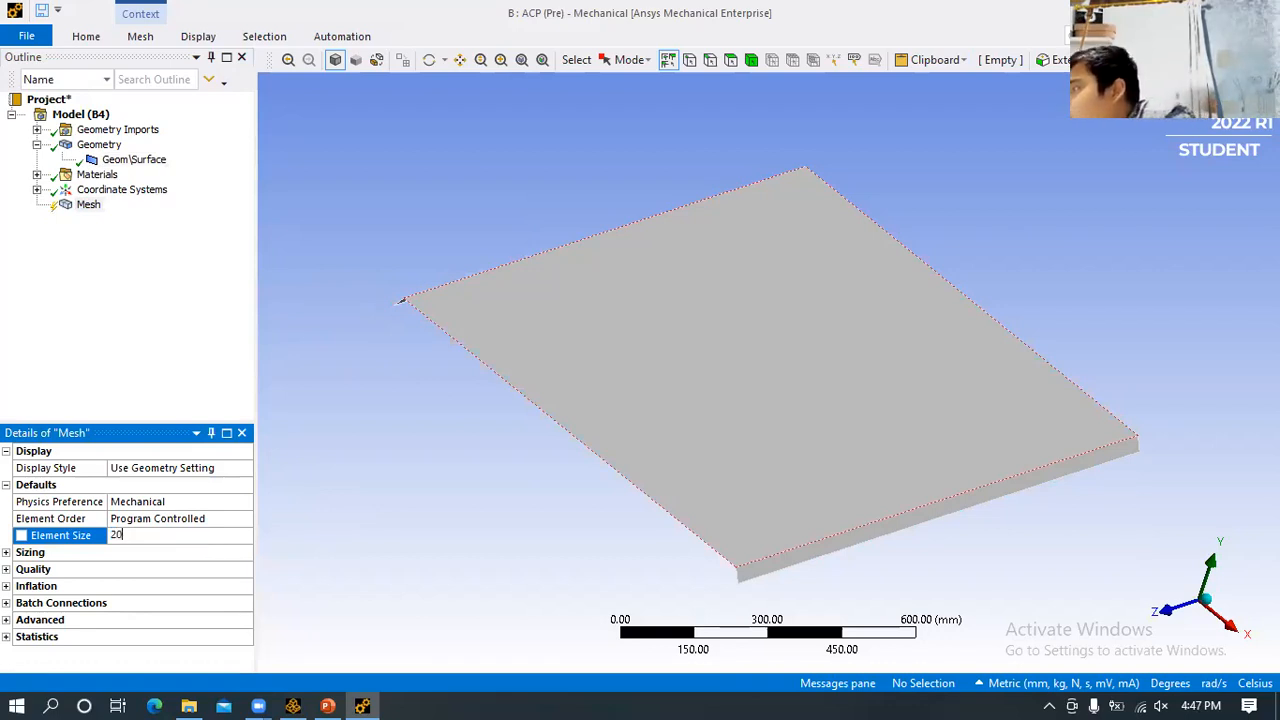
key("Return")
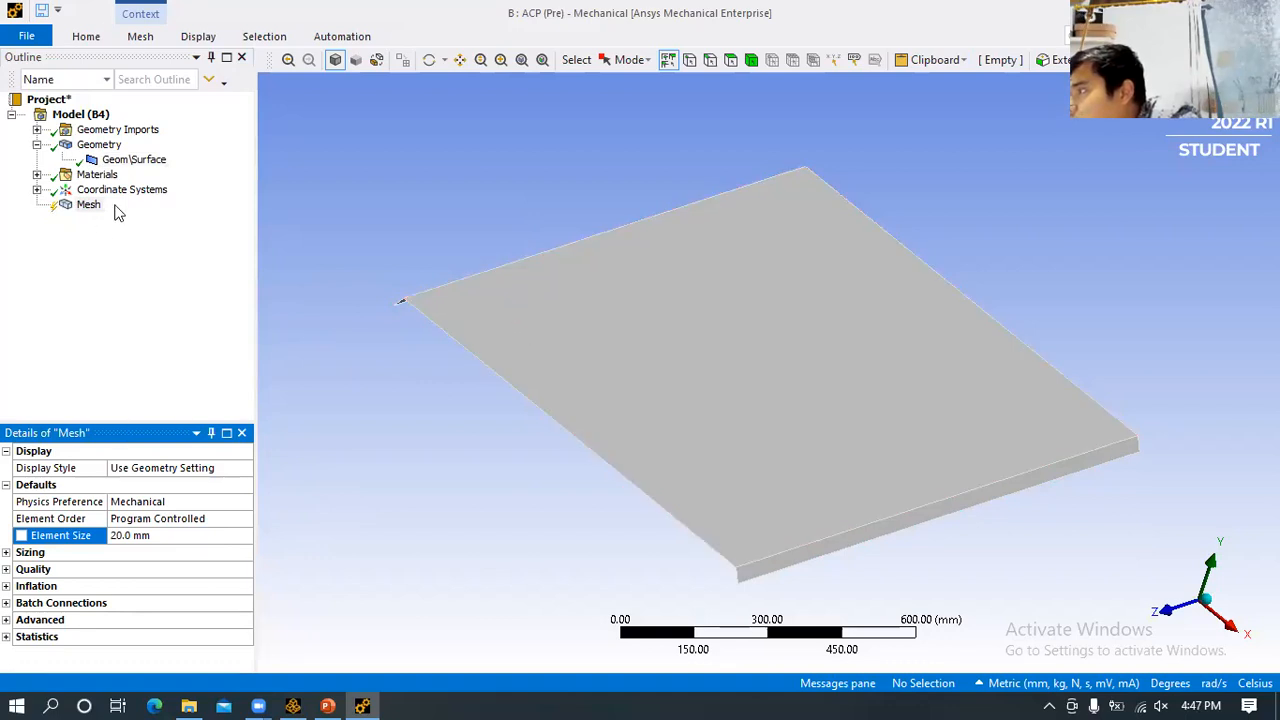
left_click(140, 36)
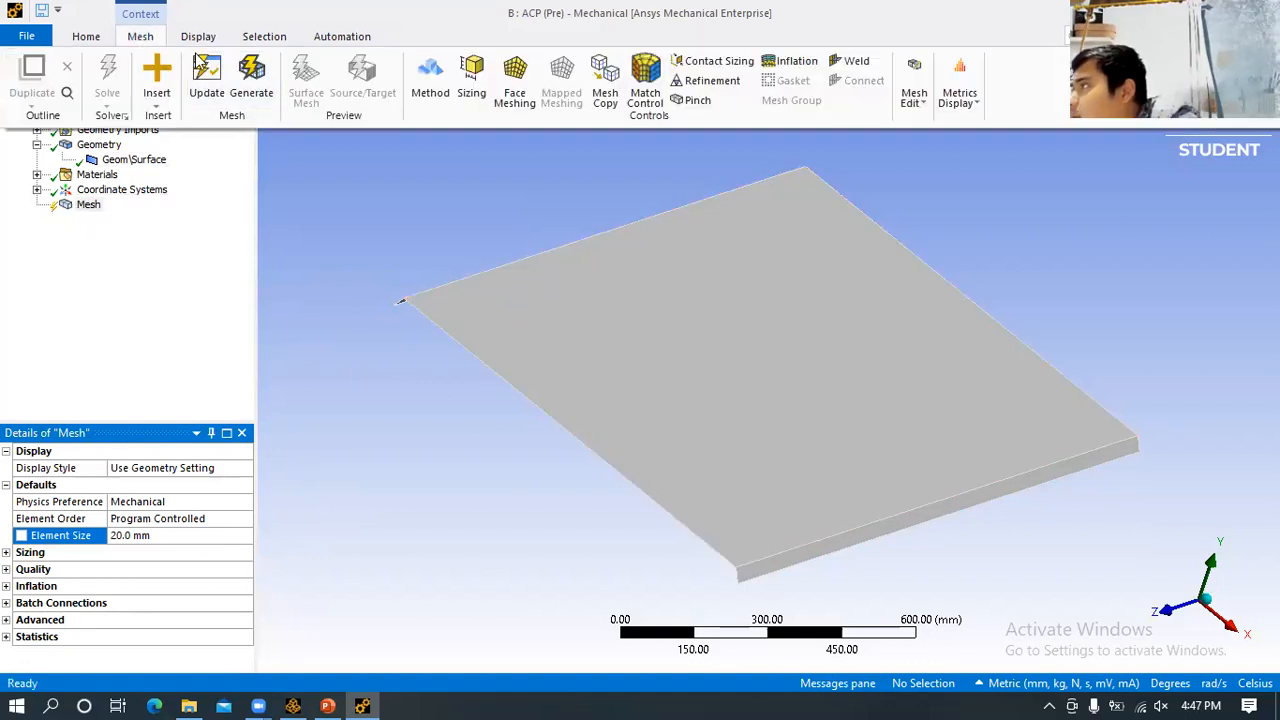
left_click(251, 75)
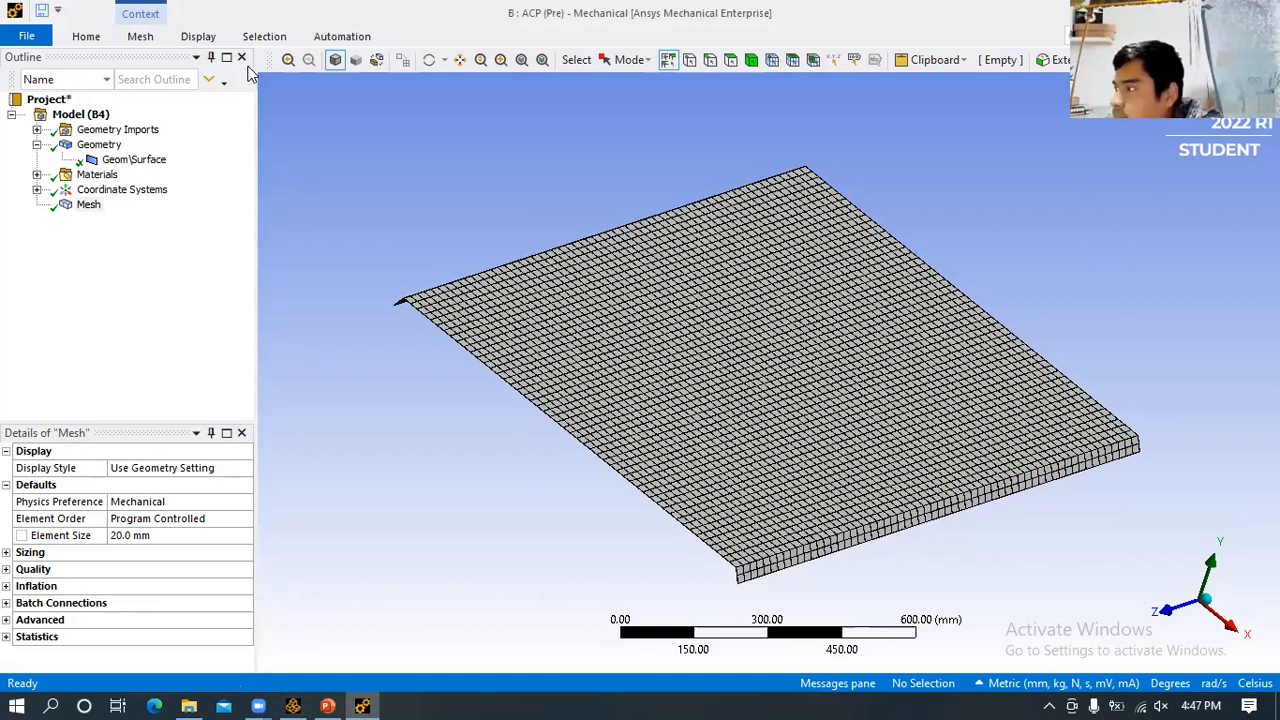
- Set the mesh element size to 10 mm, regenerate the mesh and save the project
mouse_move(697, 404)
middle_mouse_down()
mouse_move(643, 386)
mouse_move(776, 418)
mouse_move(714, 385)
mouse_move(769, 347)
mouse_move(894, 400)
mouse_move(874, 391)
mouse_move(863, 403)
mouse_move(557, 429)
mouse_move(702, 420)
mouse_move(690, 425)
middle_mouse_up()
left_click(140, 535)
type("10")
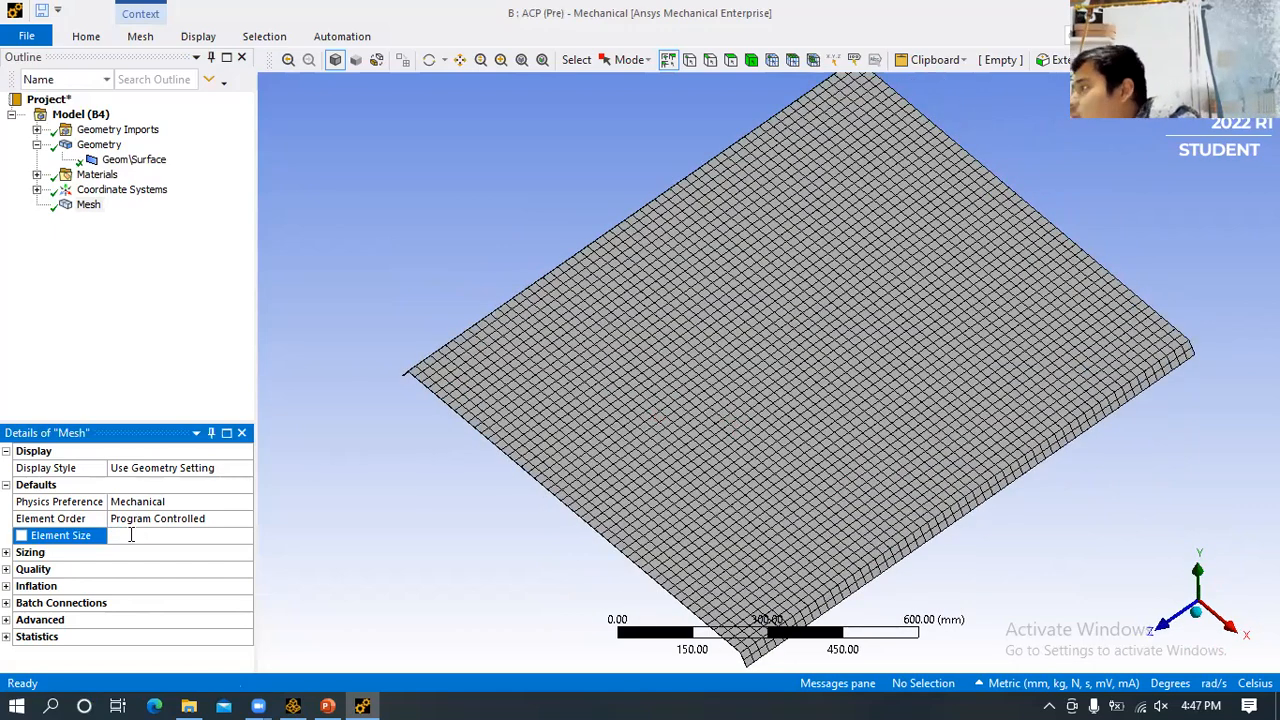
key("Return")
middle_click_drag(490, 500, 508, 458)
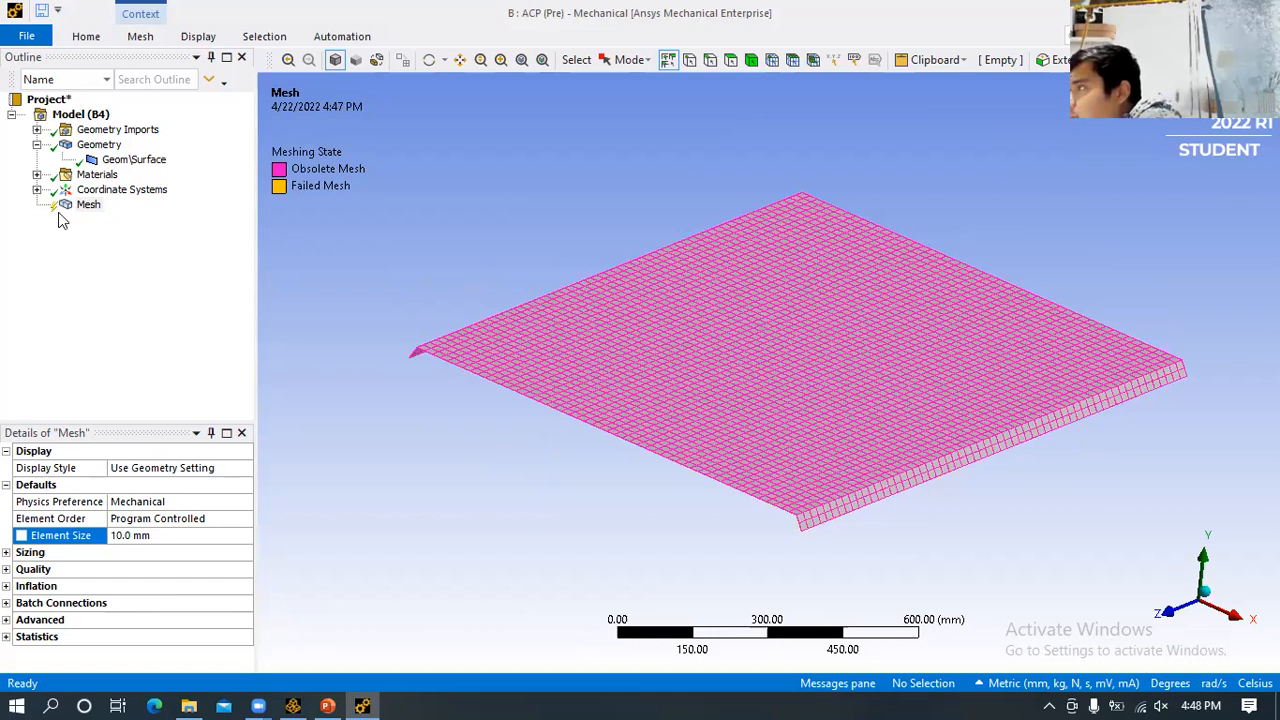
left_click(90, 205)
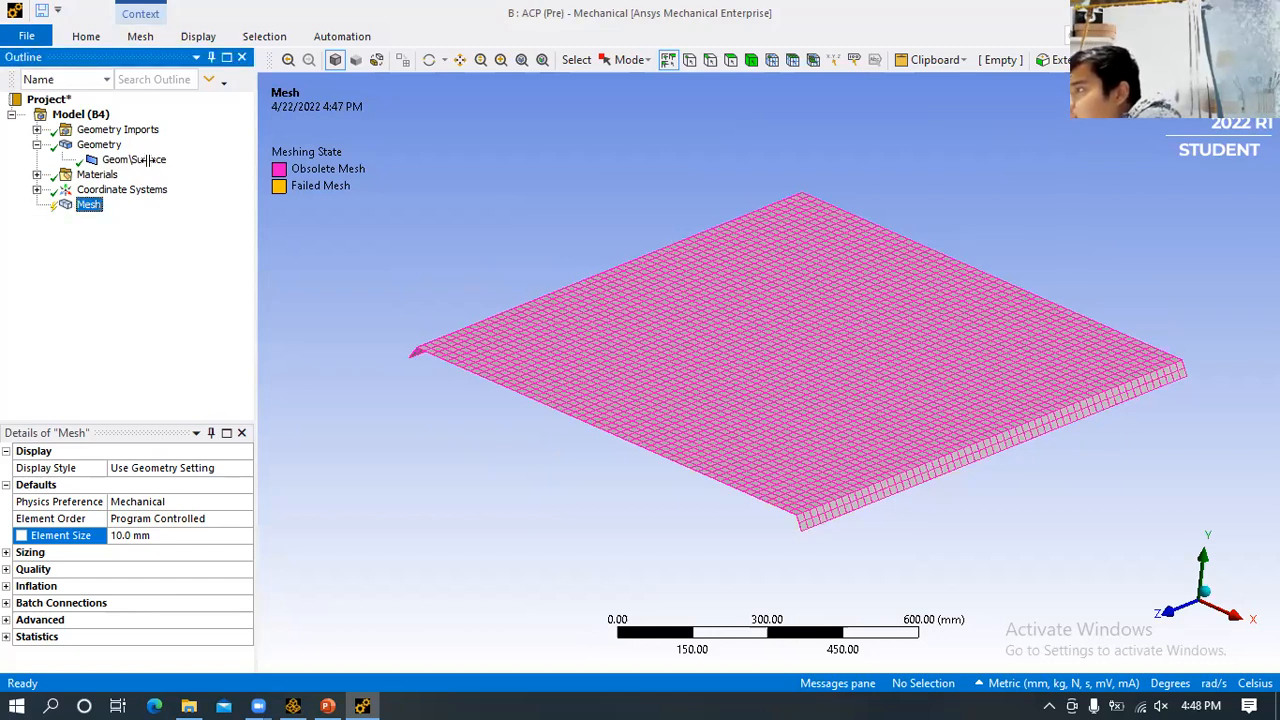
left_click(140, 37)
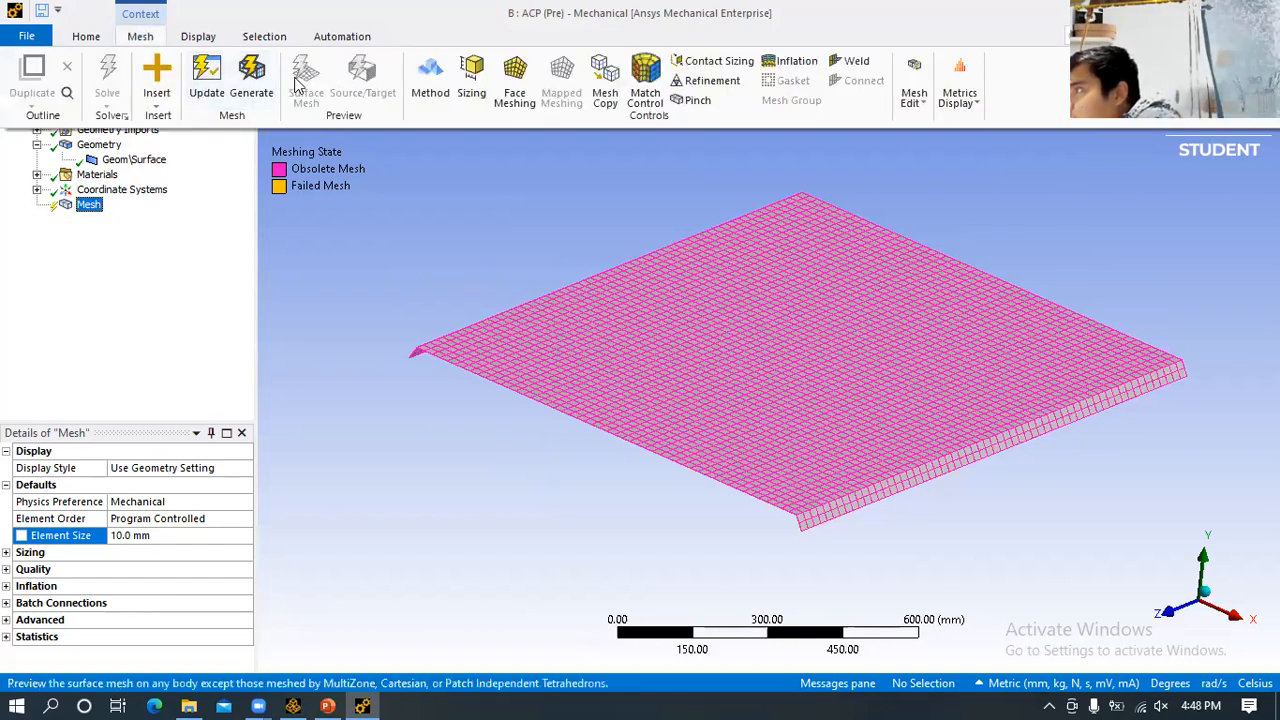
left_click(199, 80)
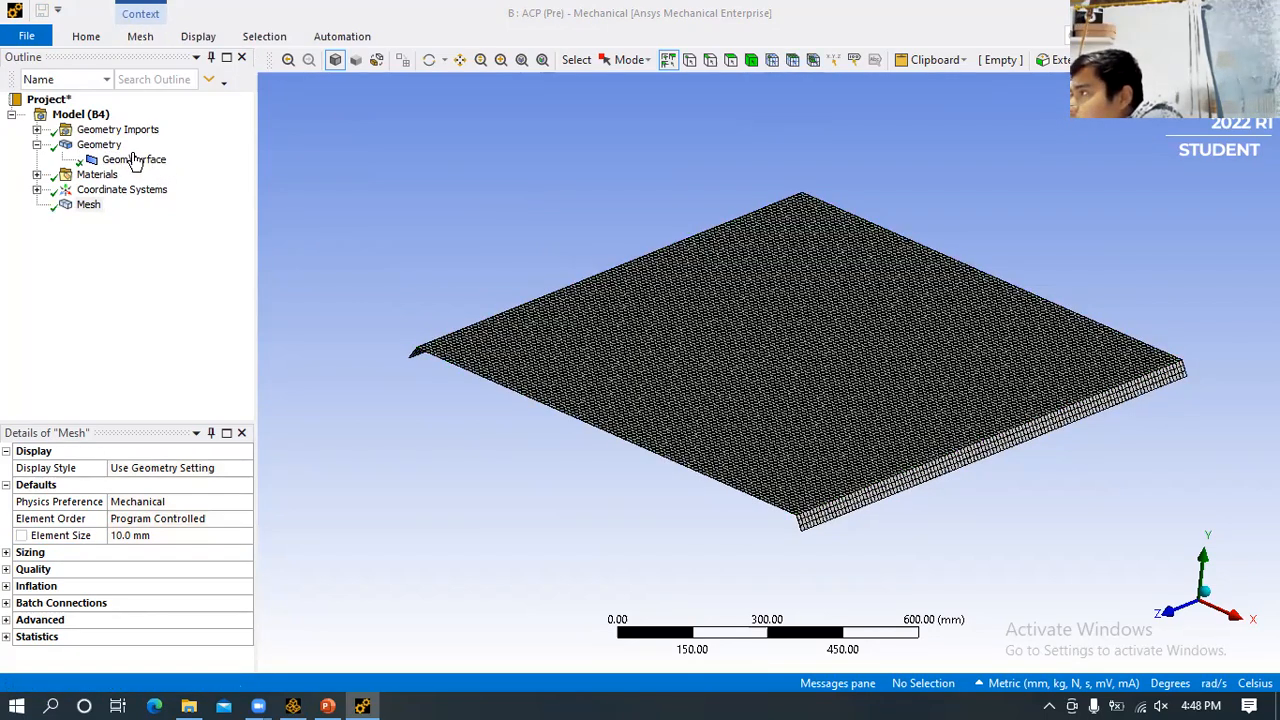
key("ctrl+s")
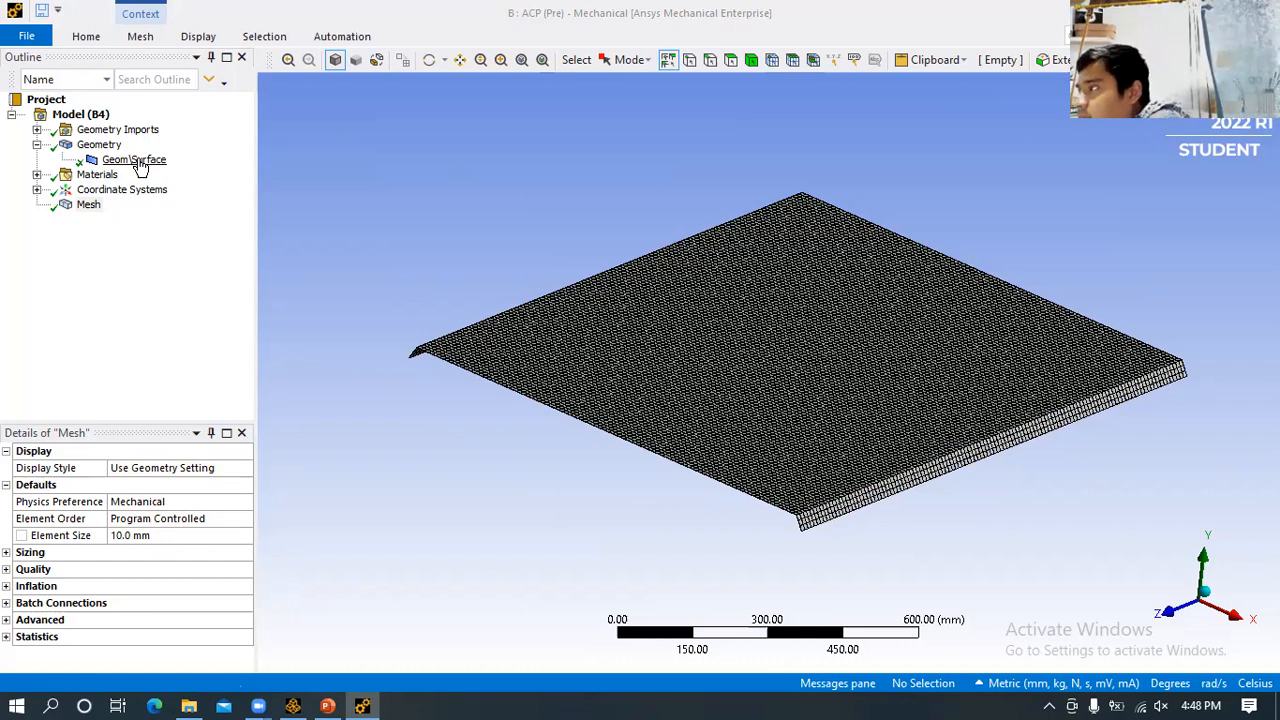
- Review the model's materials and coordinate systems, and examine the mesh on the main face and both flanges
left_click(37, 174)
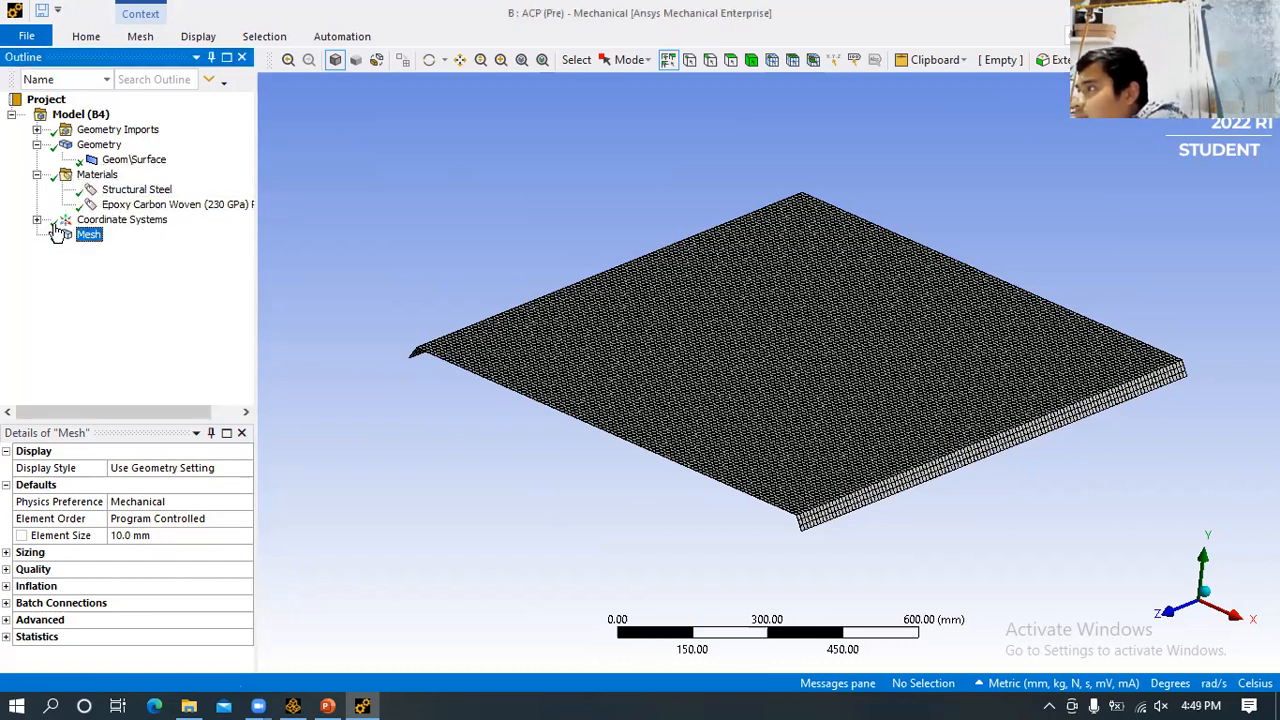
left_click(37, 220)
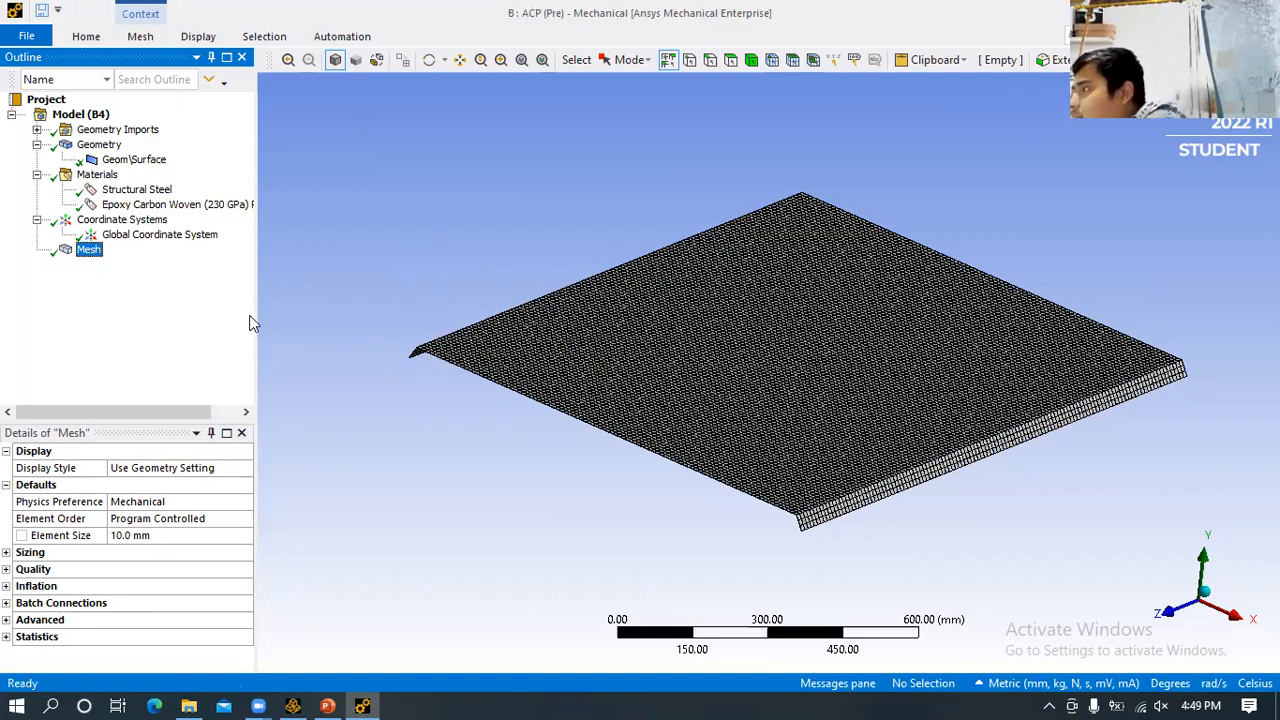
middle_click_drag(424, 257, 804, 357)
scroll(805, 357, "up", 4)
middle_click_drag(943, 423, 1020, 437)
scroll(1030, 435, "down", 2)
scroll(1030, 428, "up", 5)
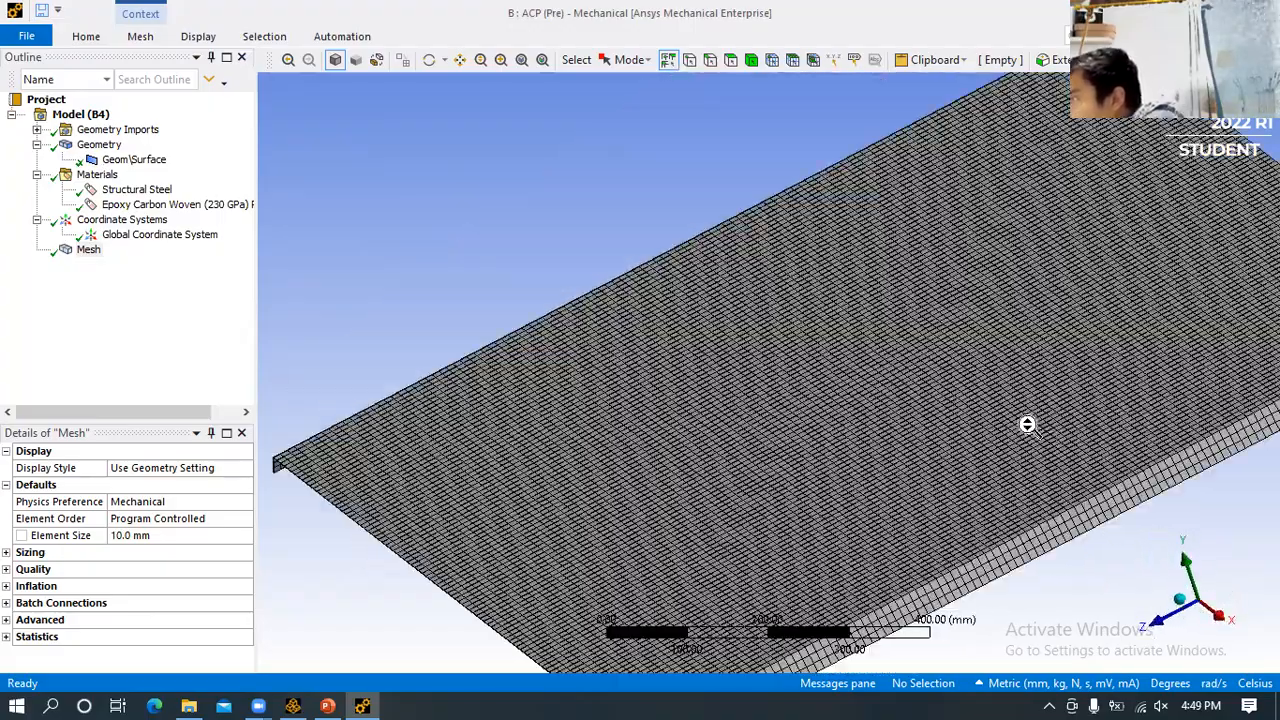
middle_click_drag(1051, 386, 1183, 433)
scroll(1177, 429, "up", 2)
scroll(1183, 433, "up", 2)
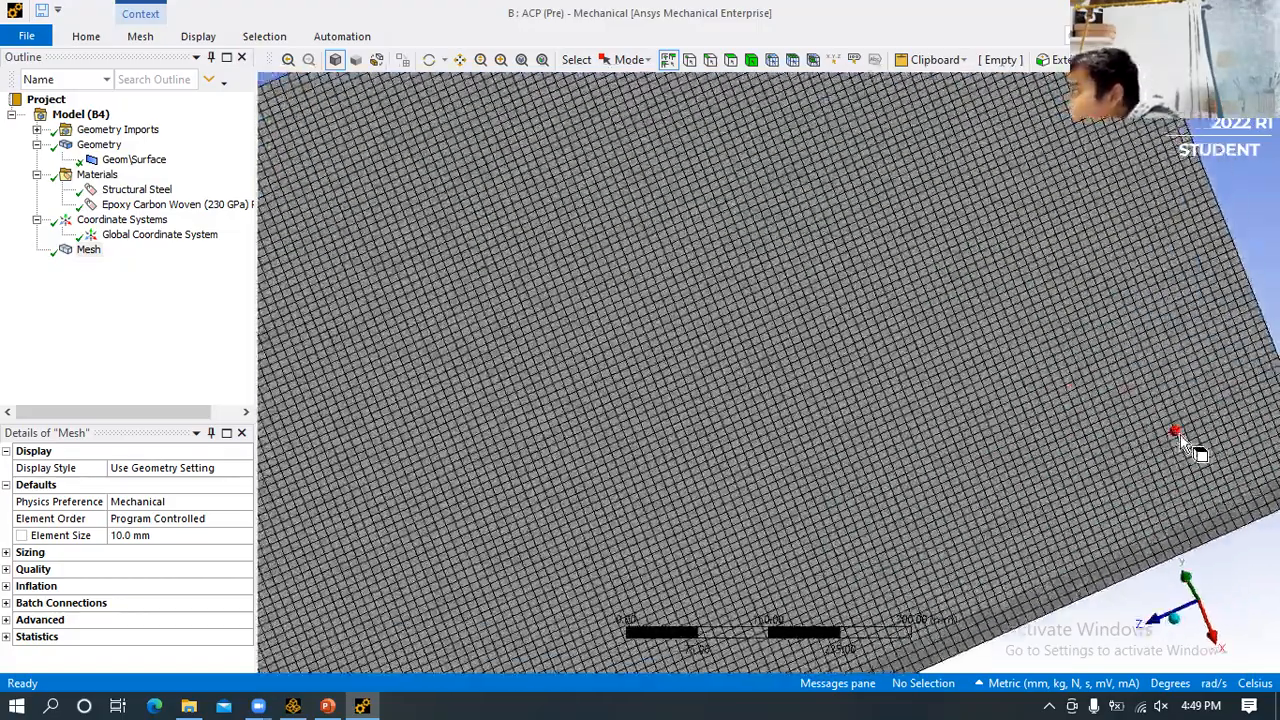
scroll(1180, 440, "down", 5)
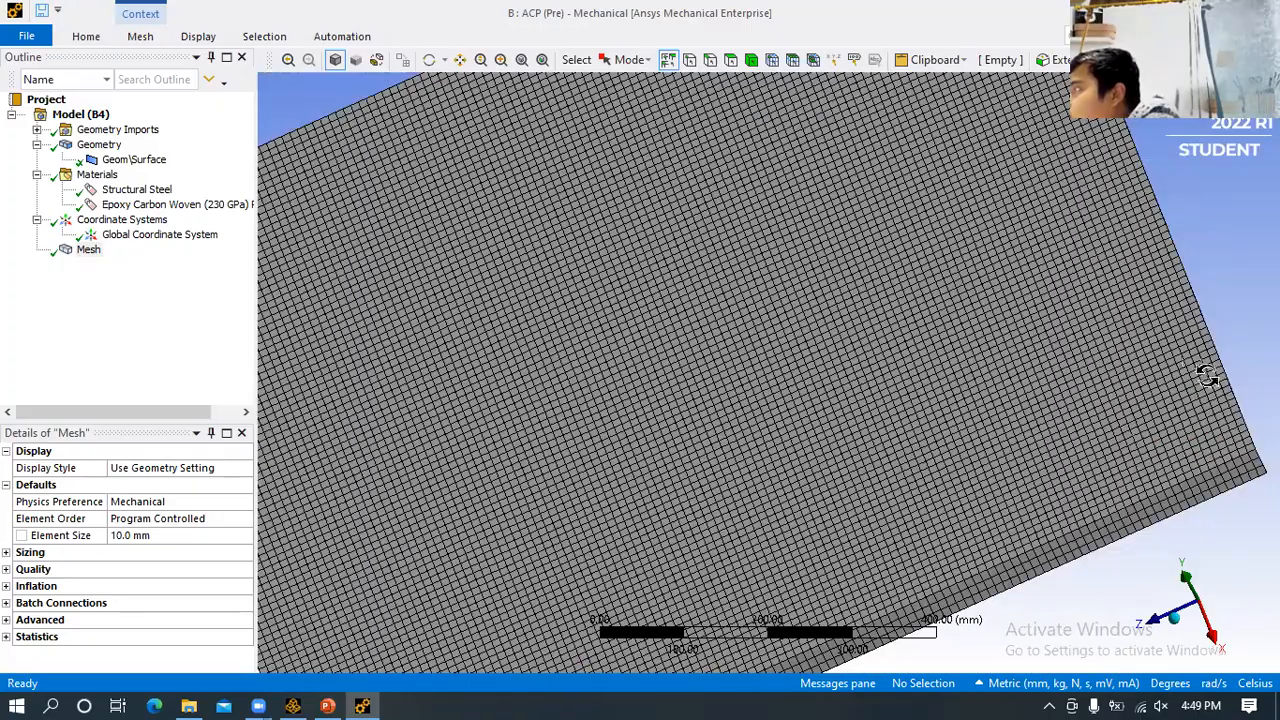
middle_click_drag(1194, 423, 600, 477)
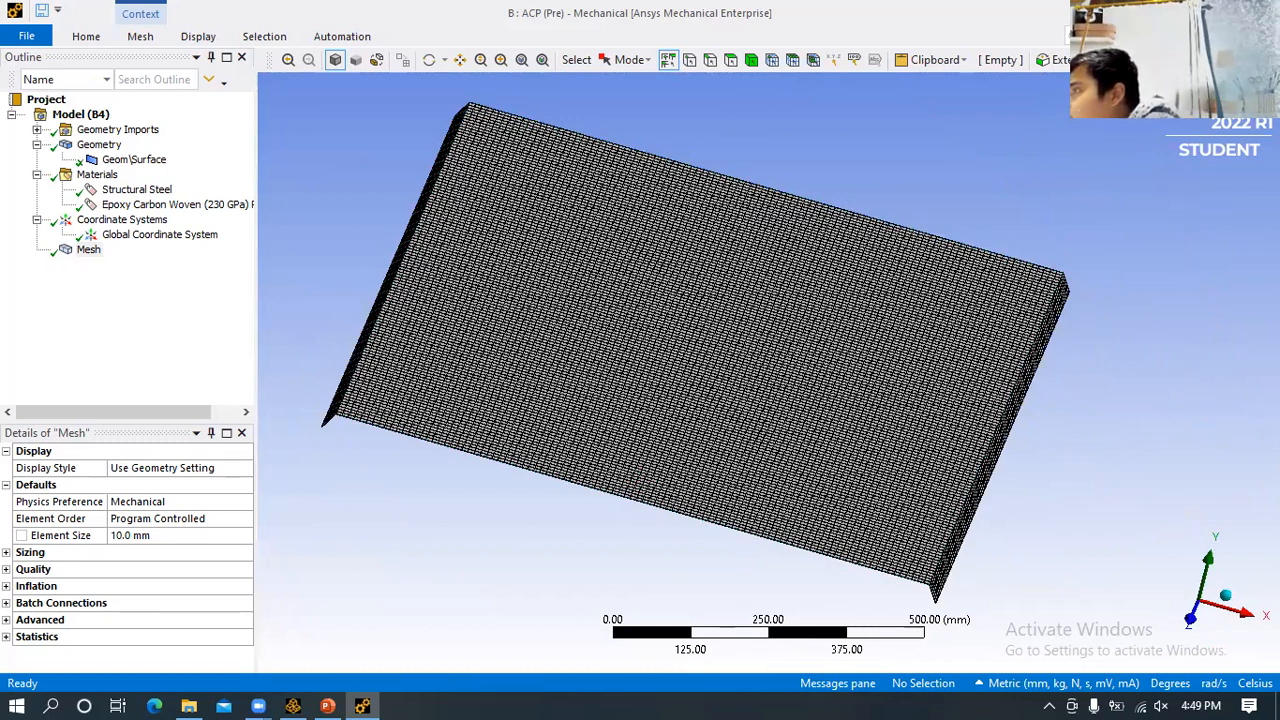
- Close Mechanical, open the ACP (Pre) Setup in Ansys Composite PrepPost and view the flanged model from above
left_click(1258, 13)
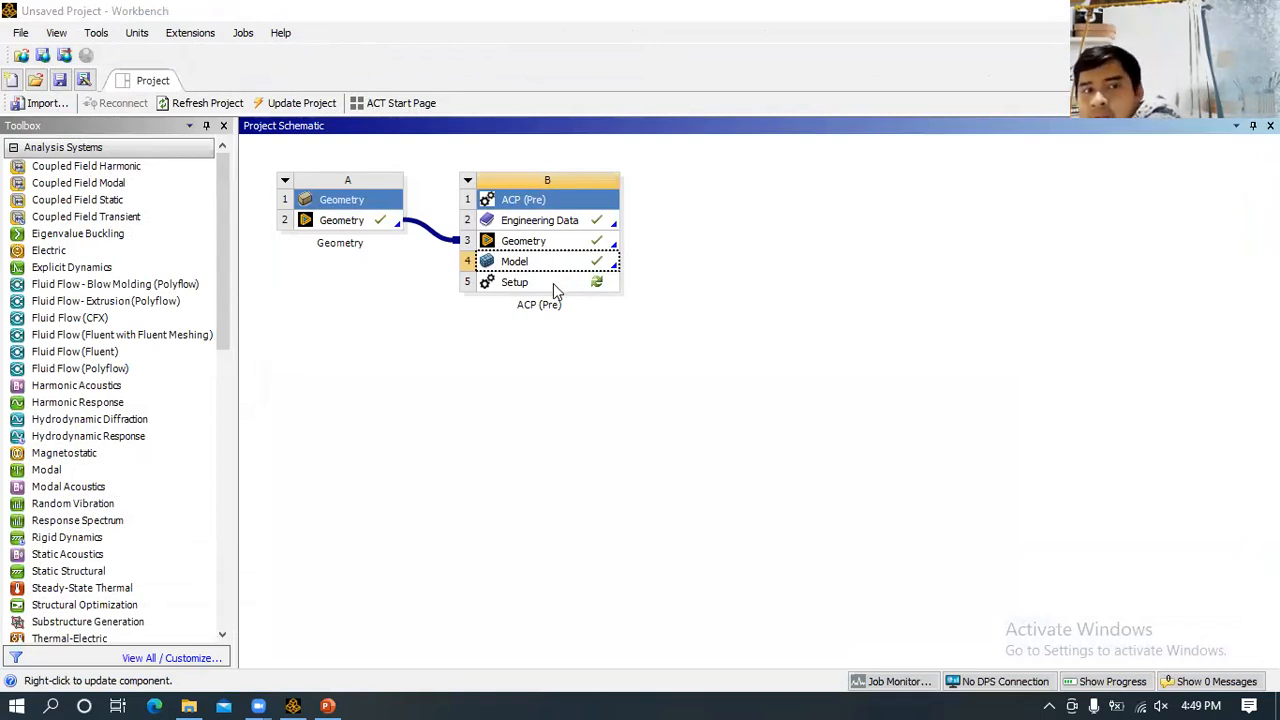
double_click(553, 283)
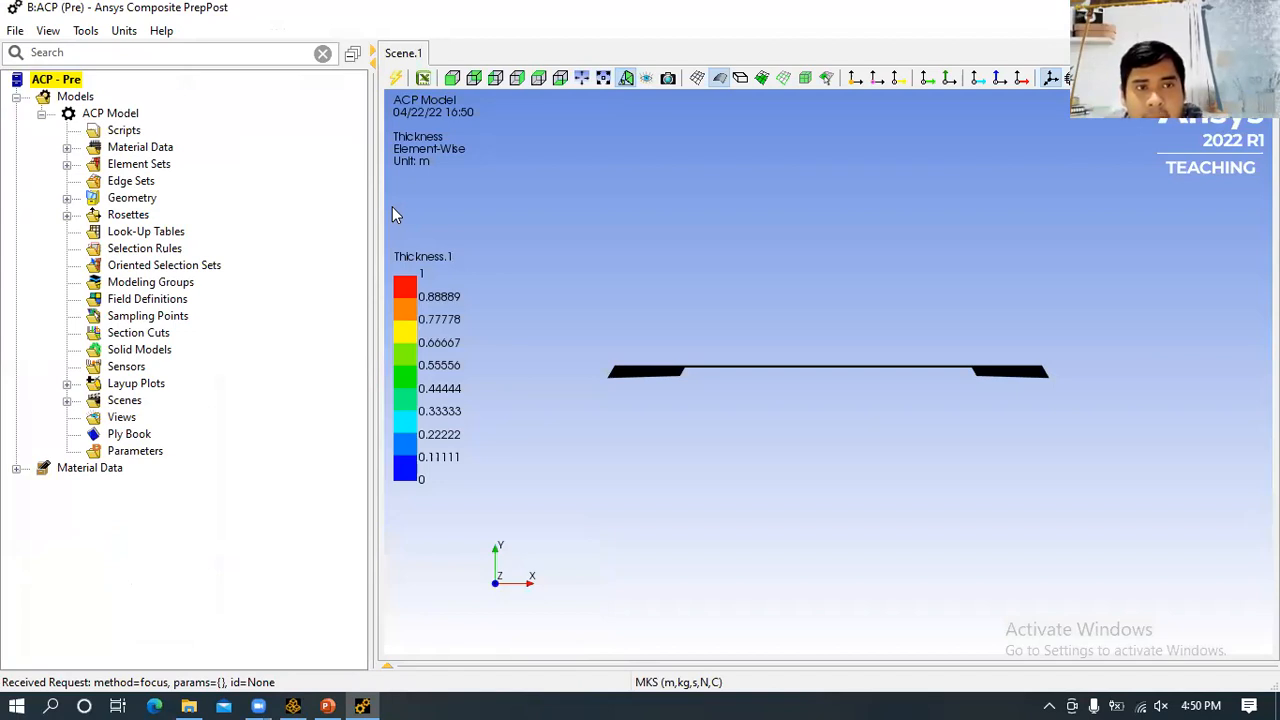
left_click_drag(917, 503, 817, 514)
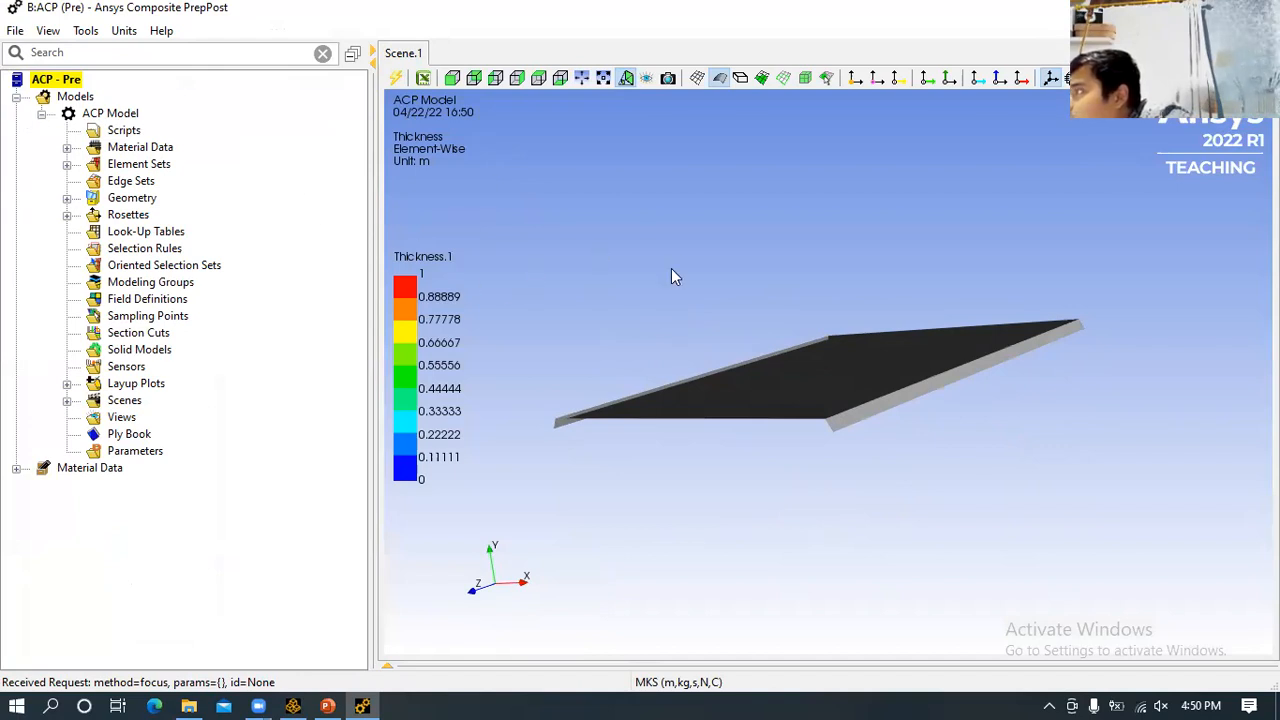
left_click_drag(594, 277, 720, 310)
middle_click_drag(602, 258, 632, 294)
left_click_drag(649, 300, 726, 308)
left_click_drag(877, 272, 1089, 526)
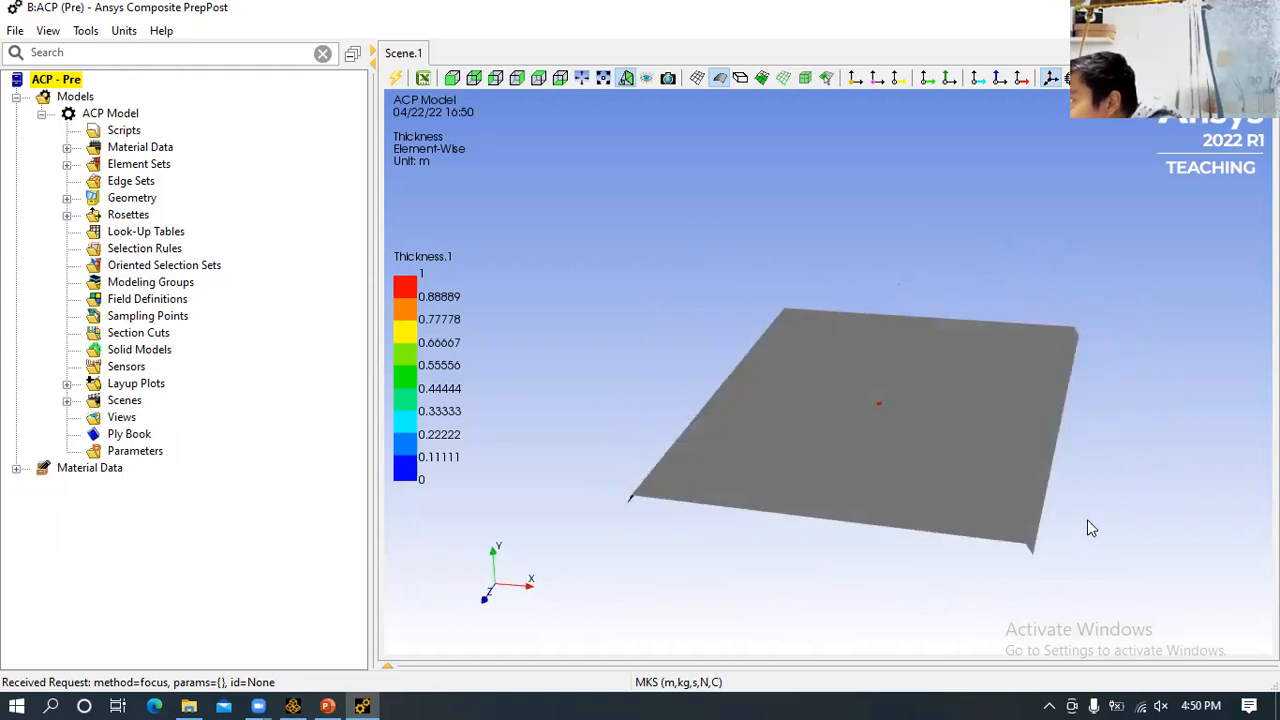
- Expand the ACP model's materials and create a new fabric, dismissing its properties without assigning a material or thickness
left_click(66, 148)
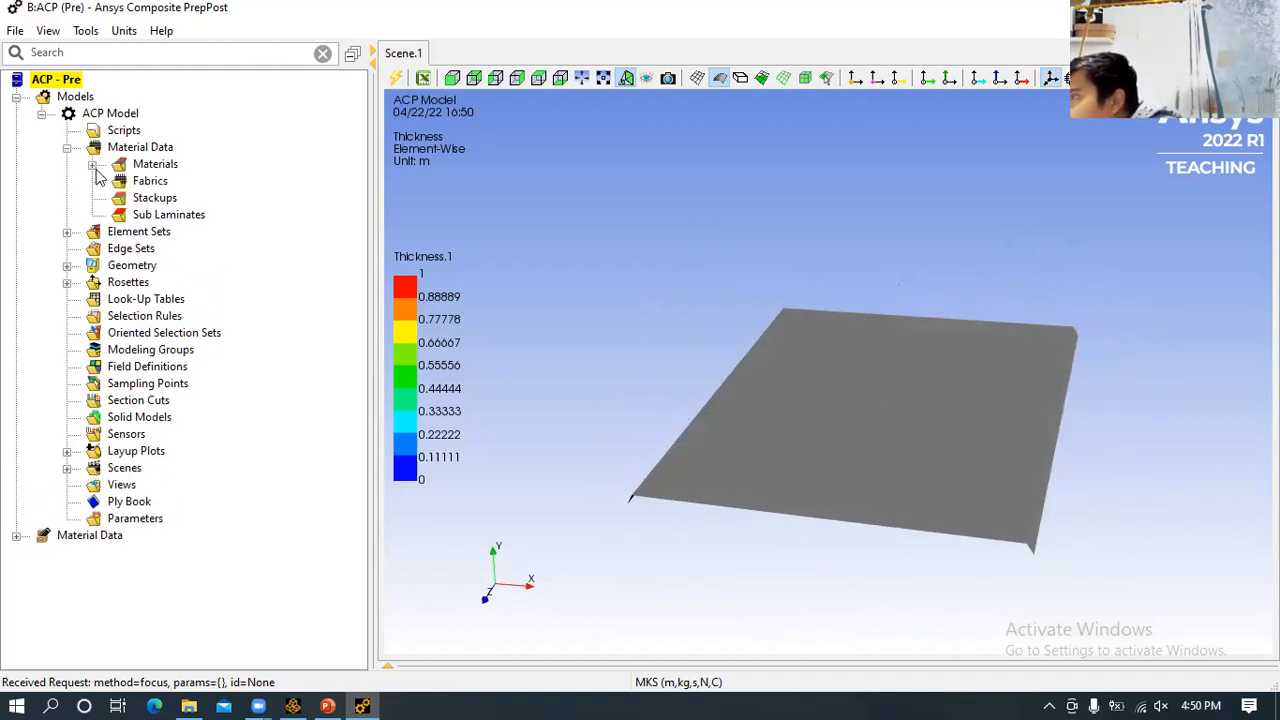
left_click(93, 165)
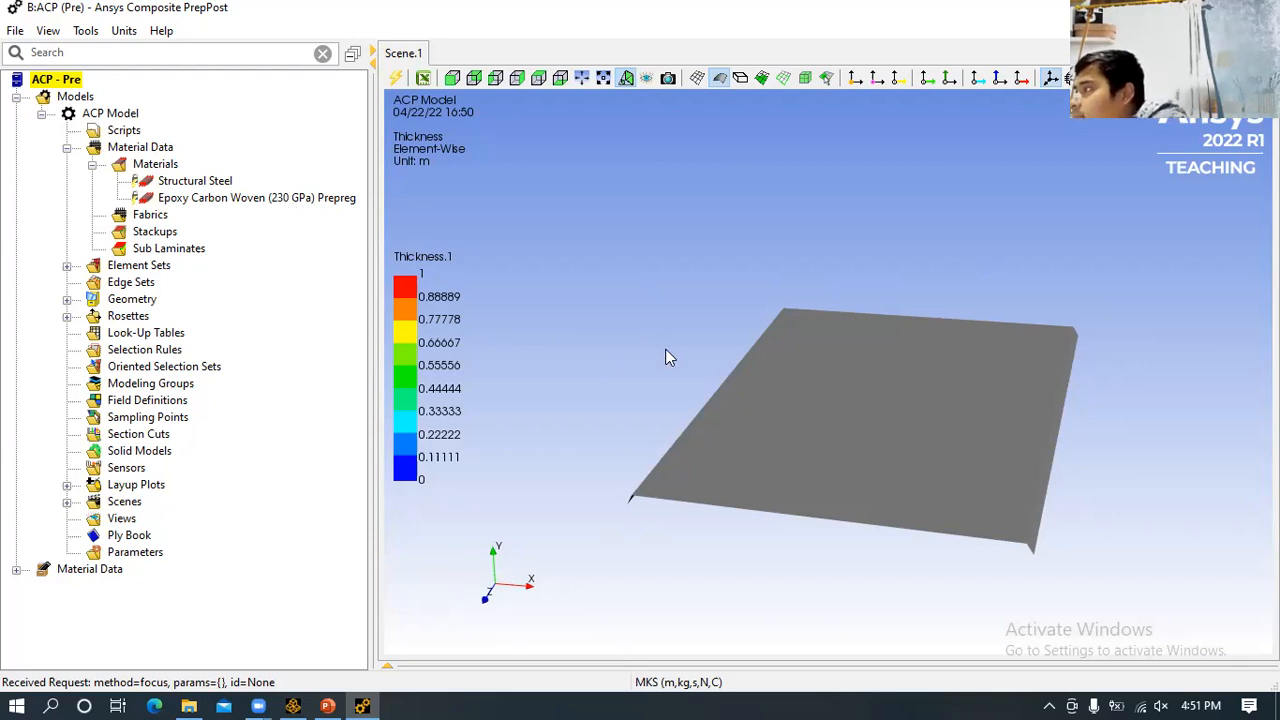
left_click(141, 218)
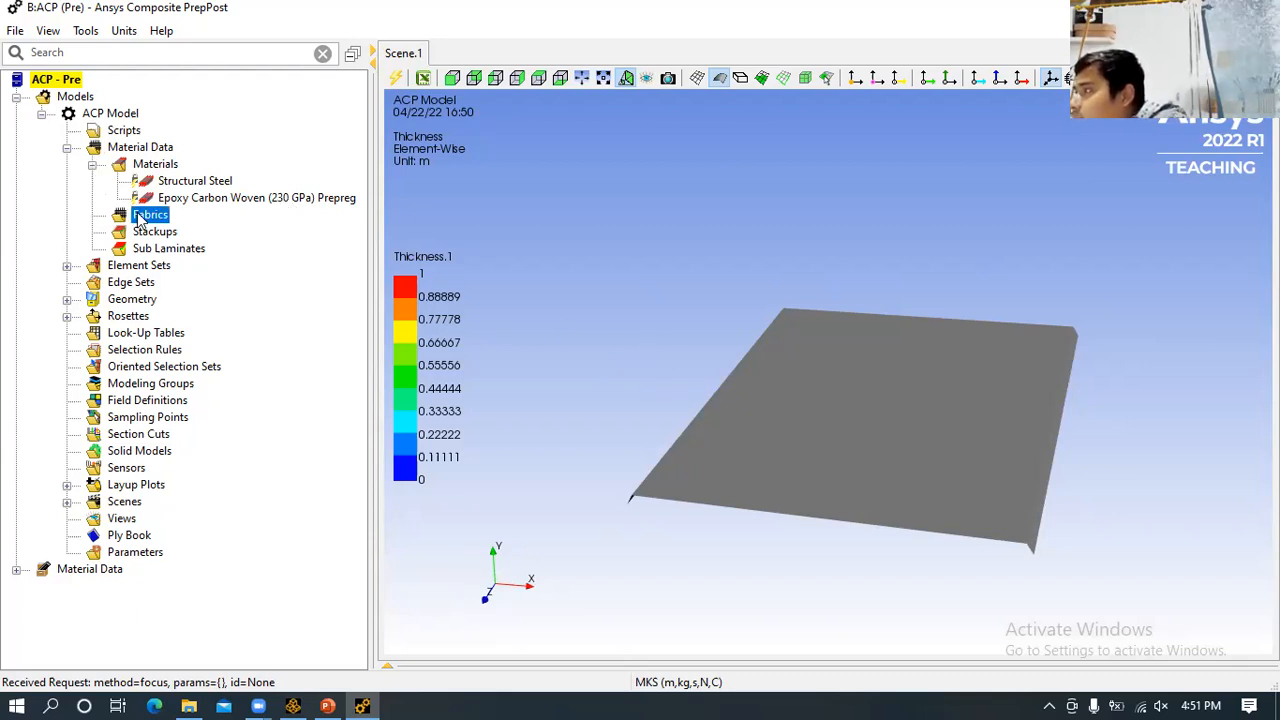
right_click(140, 211)
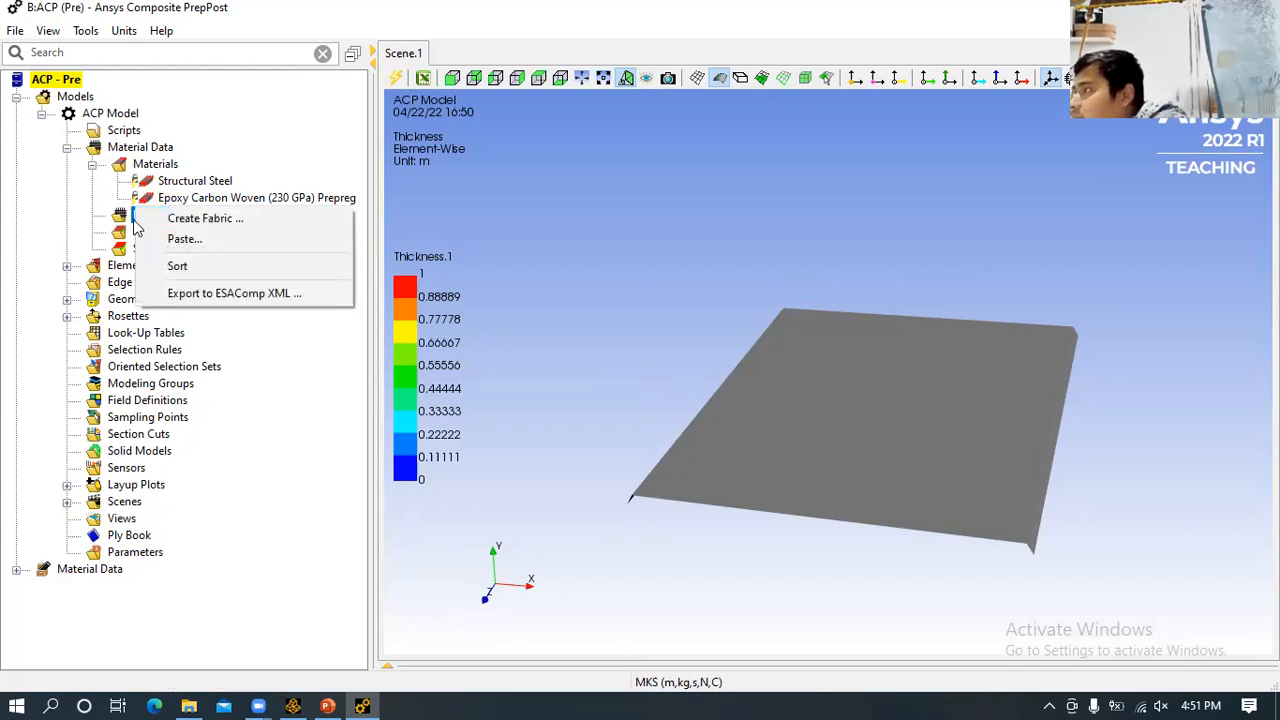
left_click(160, 220)
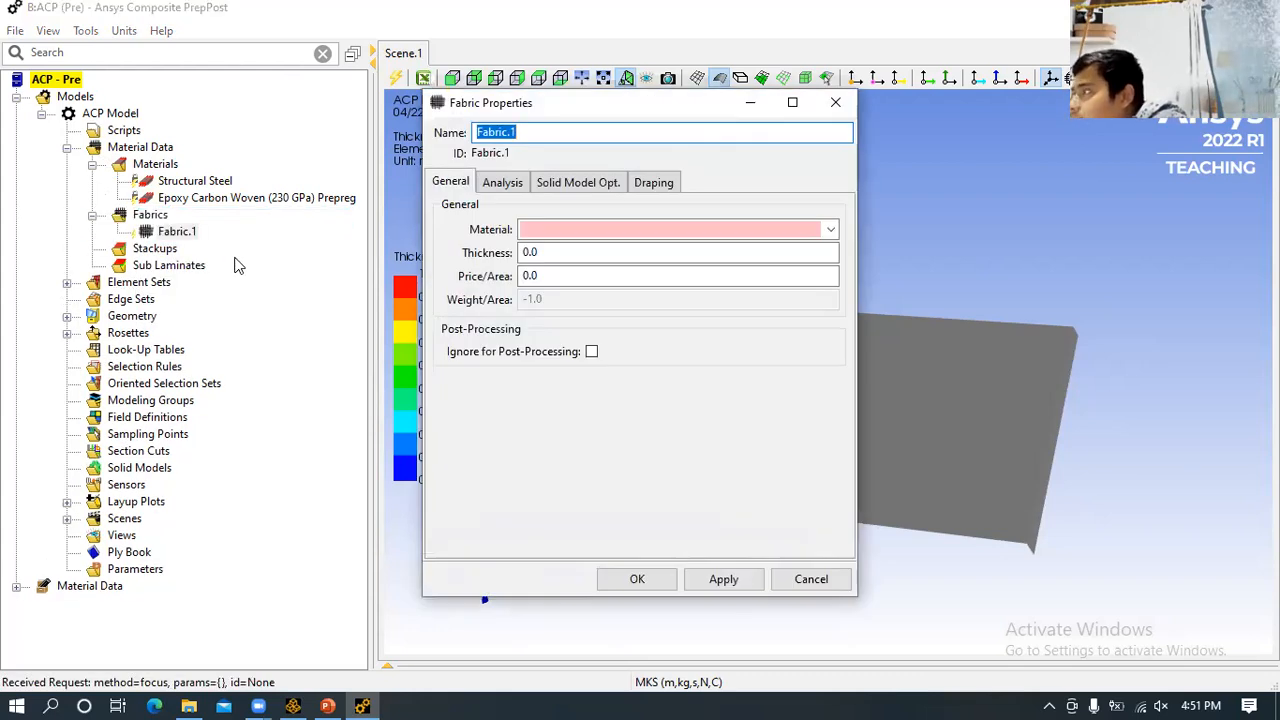
left_click(786, 579)
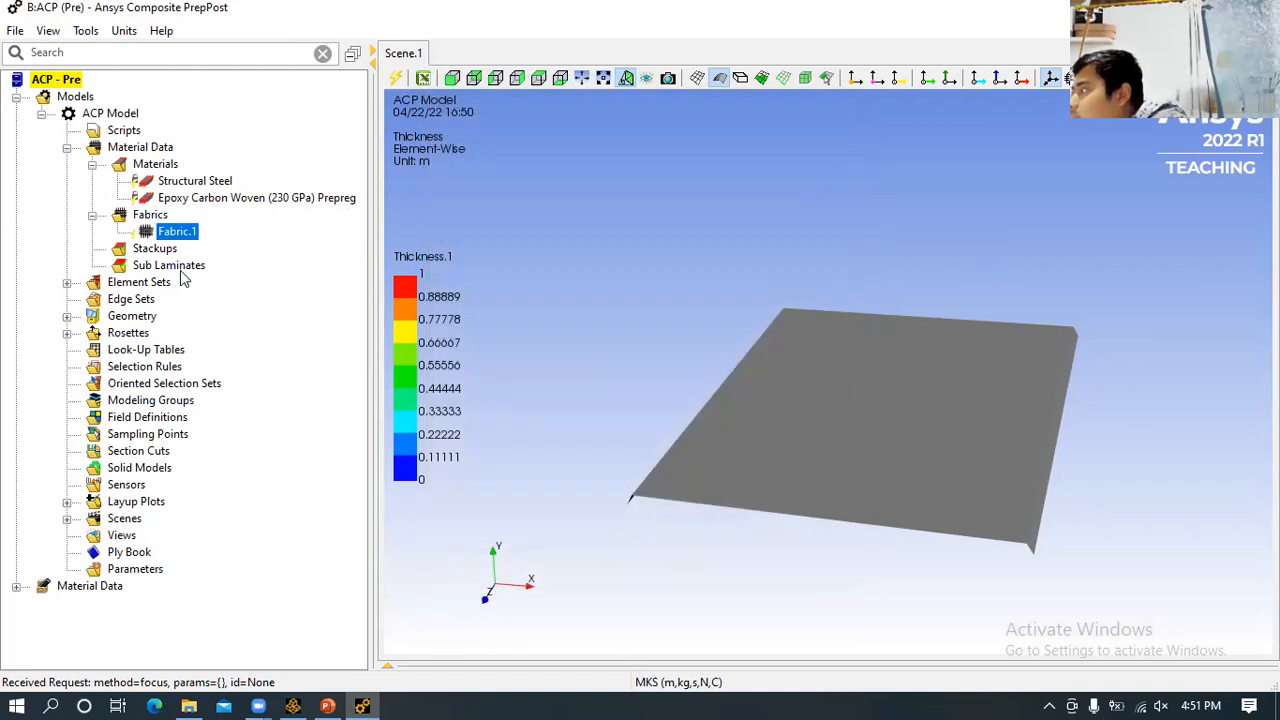
left_click(147, 215)
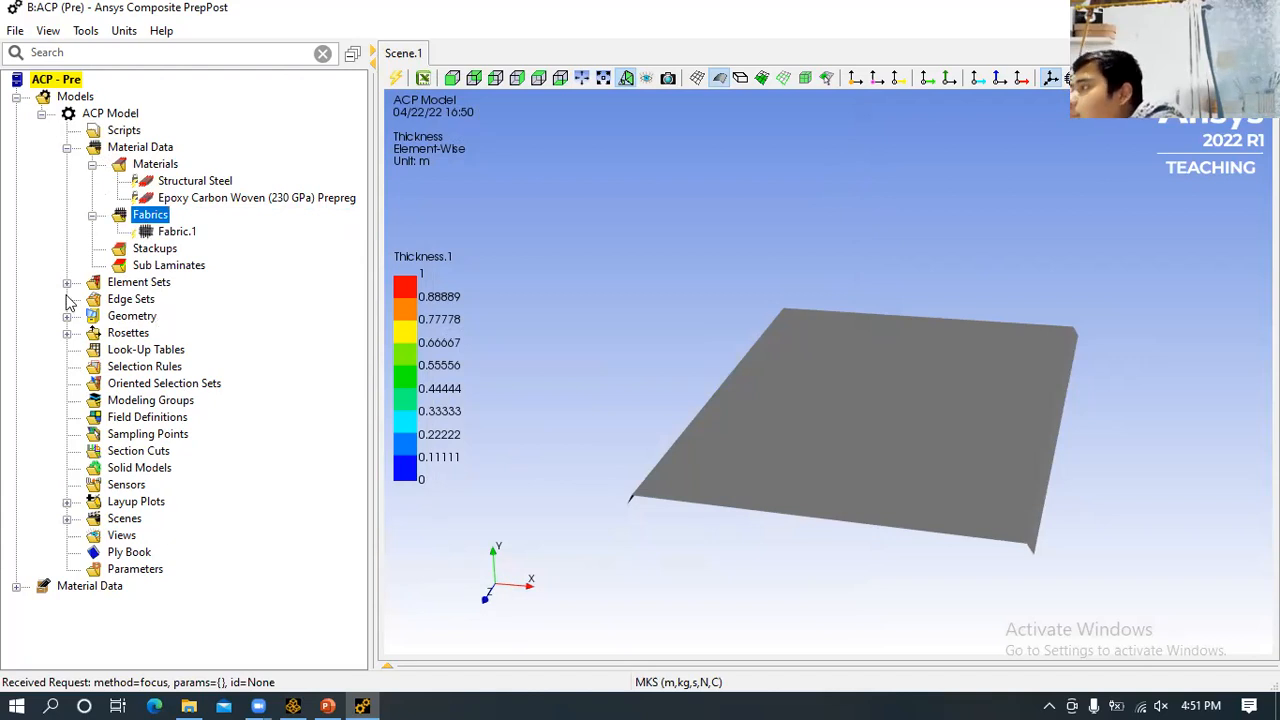
left_click(67, 333)
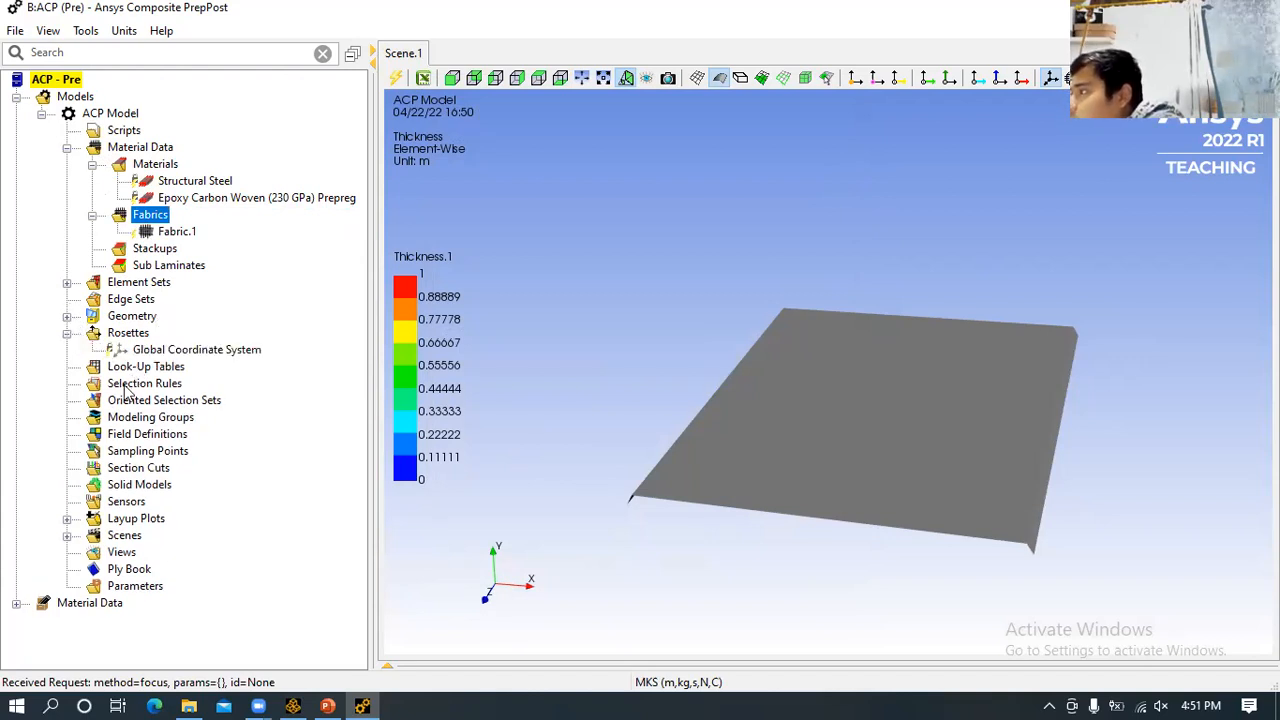
left_click(123, 403)
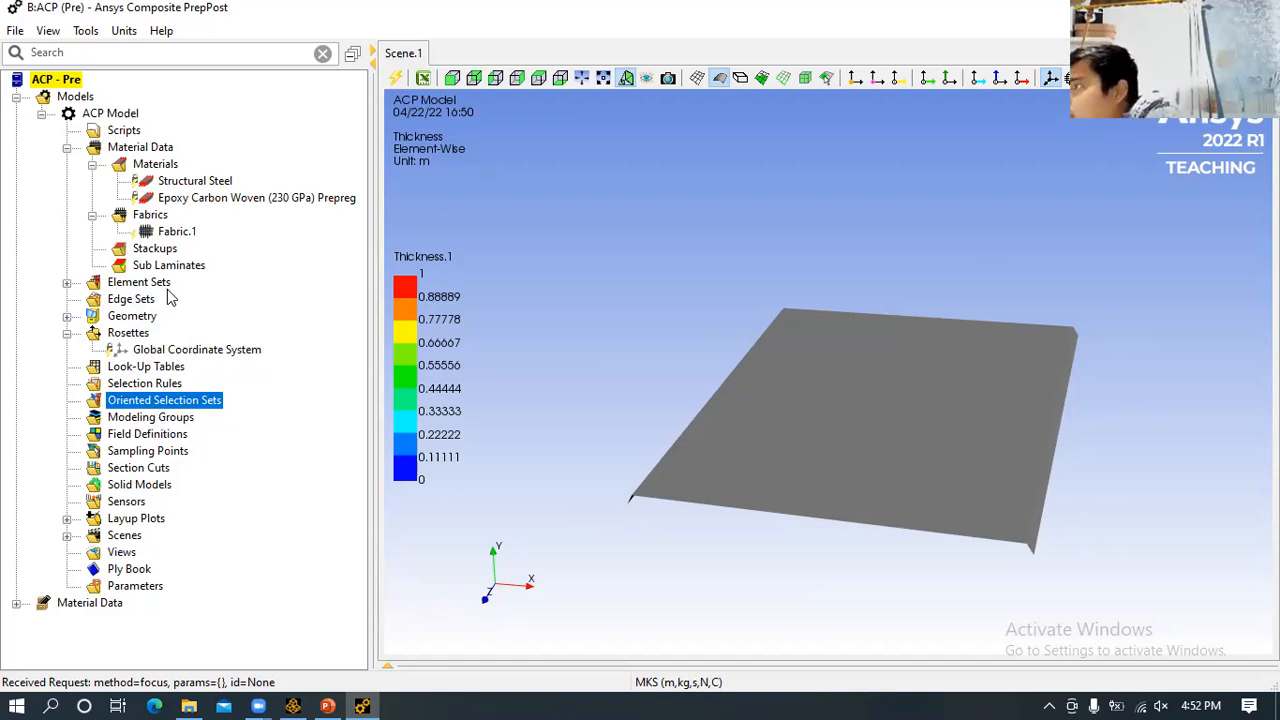
- Assign Epoxy Carbon Woven (230 GPa) Prepreg as the new fabric's material and set its thickness to 1.0
right_click(150, 215)
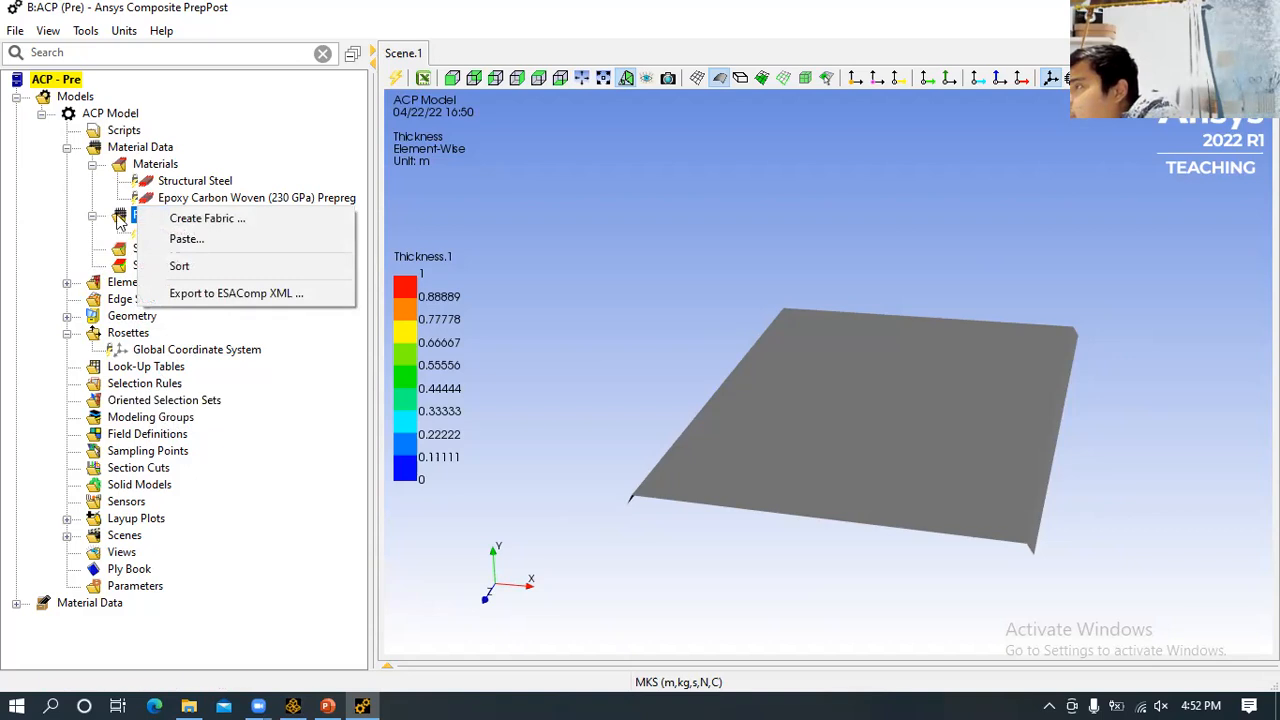
left_click(358, 378)
left_click(184, 236)
double_click(178, 232)
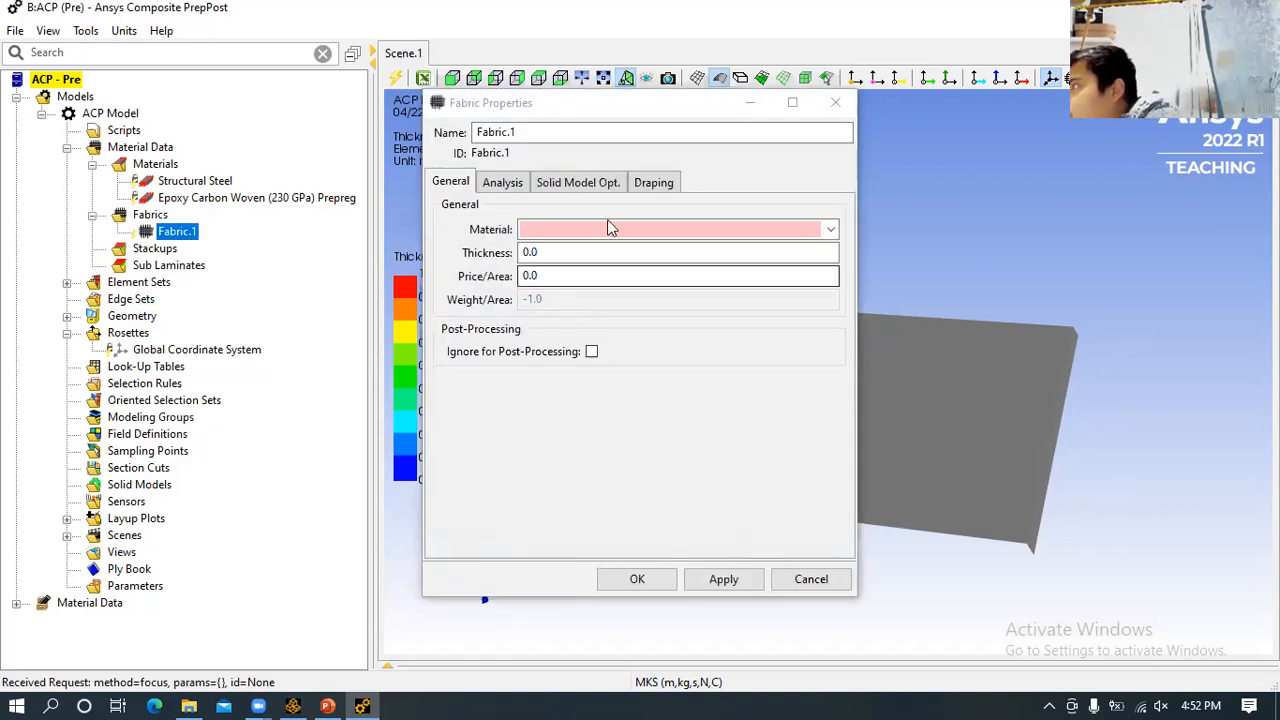
left_click(828, 230)
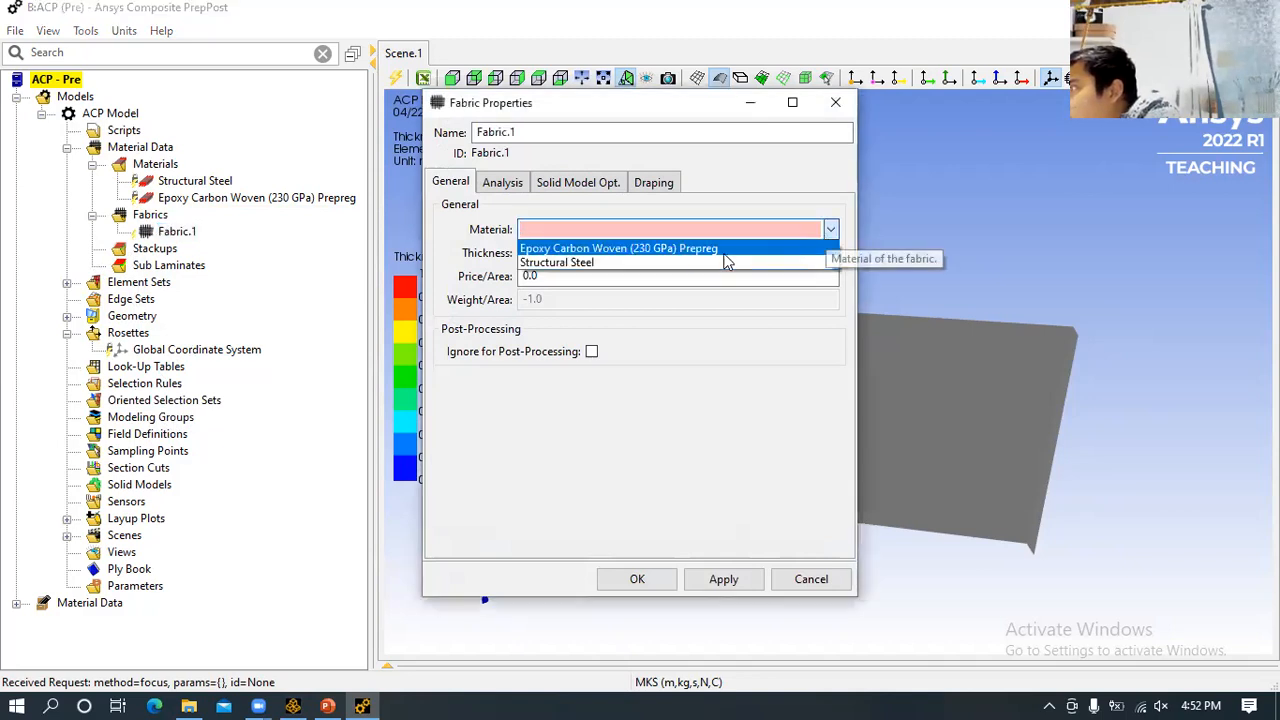
left_click(611, 250)
left_click(528, 253)
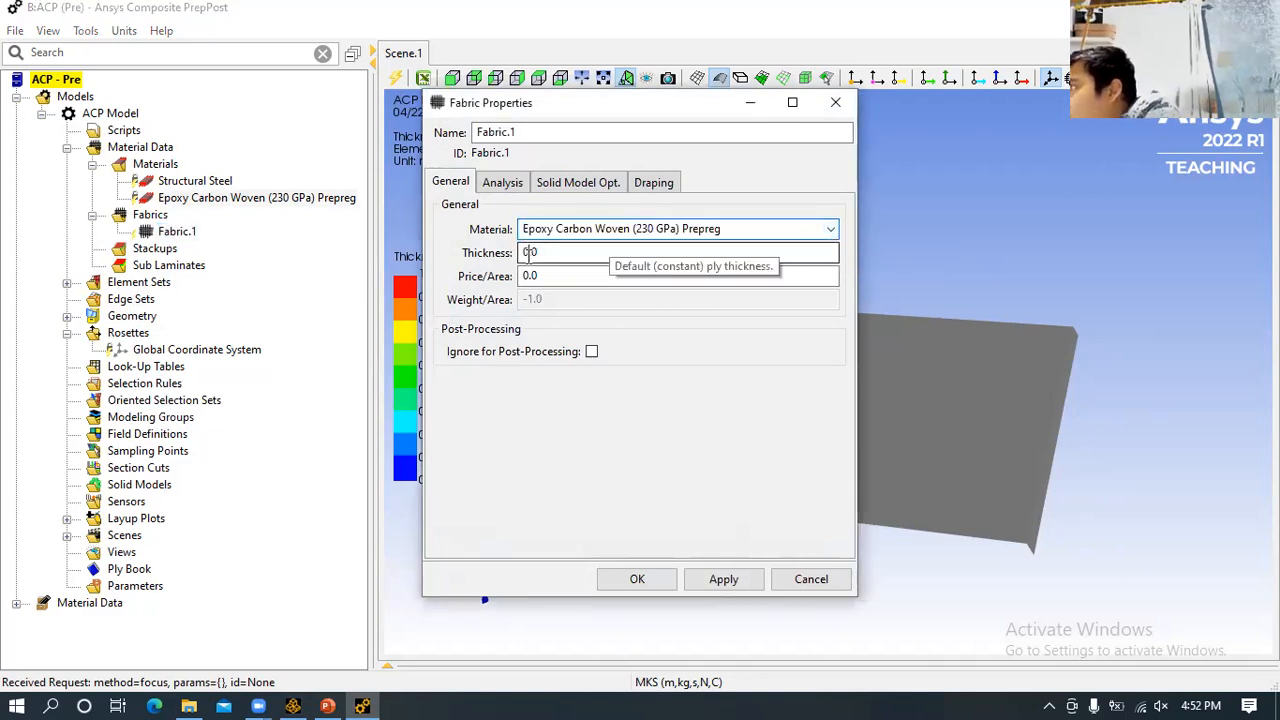
key("BackSpace")
type("1")
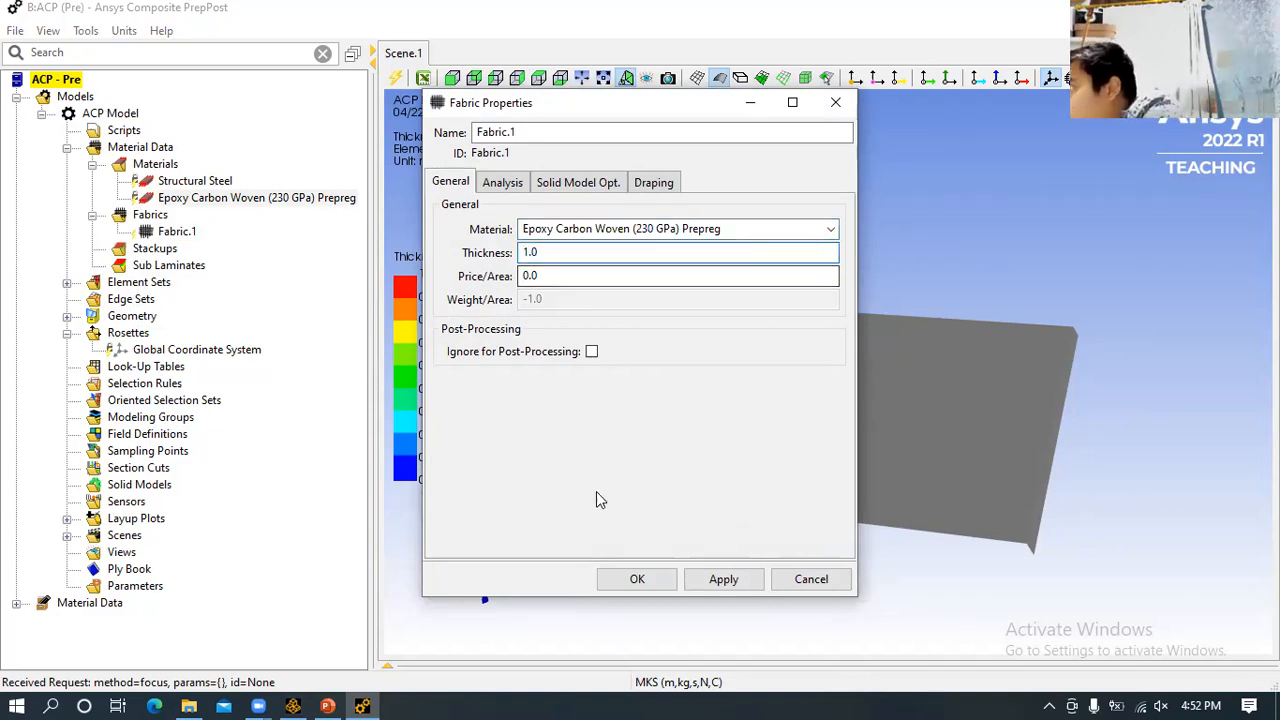
- Rename the fabric as Prepreg and accept its properties
triple_click(541, 140)
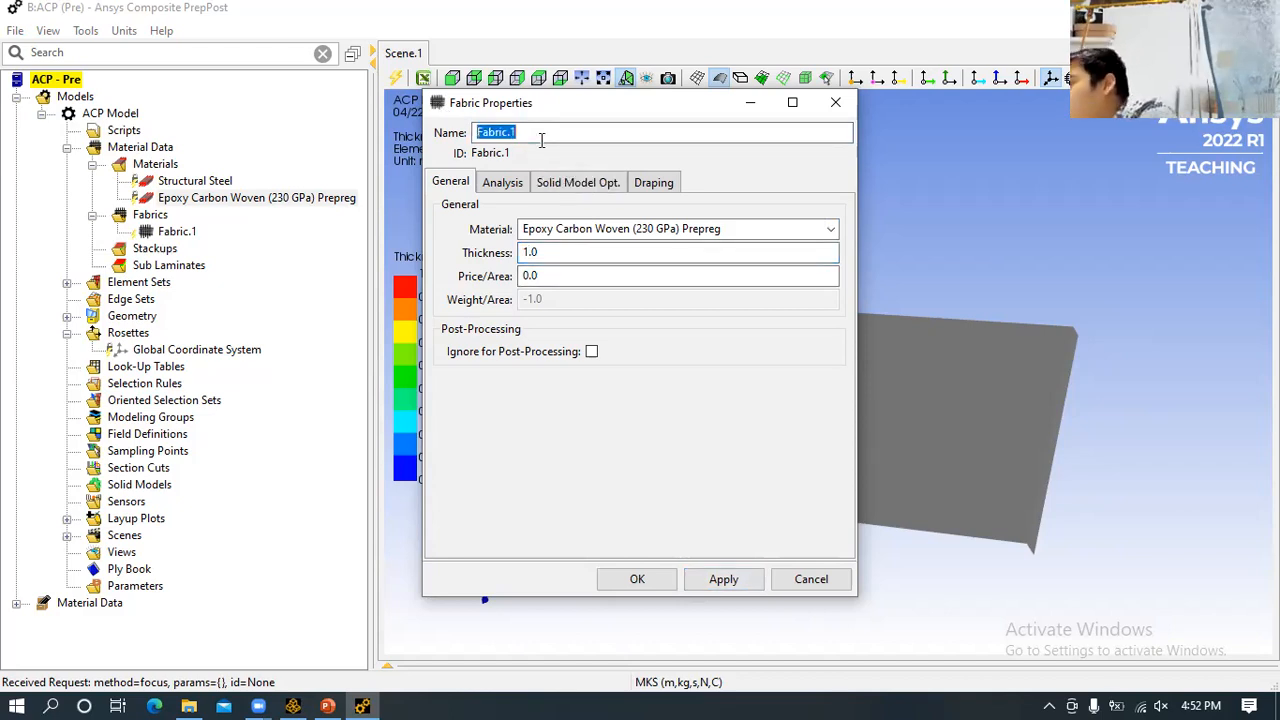
type("Prepr")
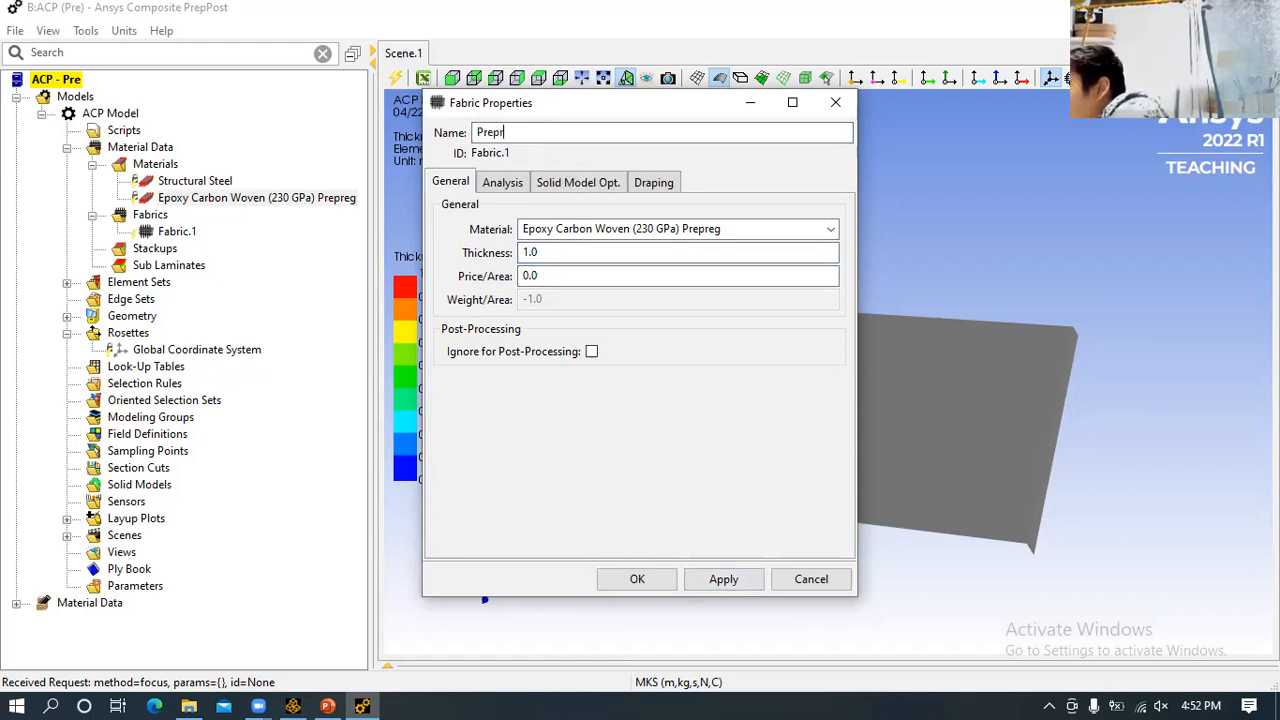
type("eg")
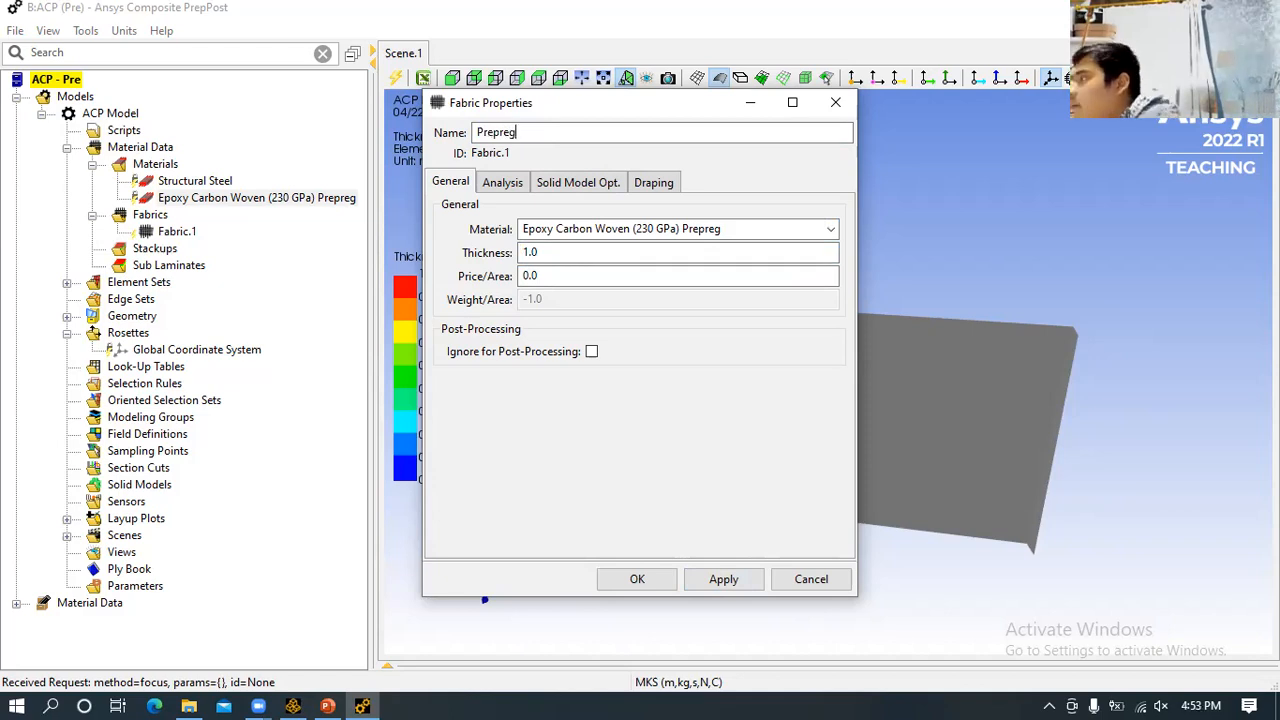
left_click(726, 580)
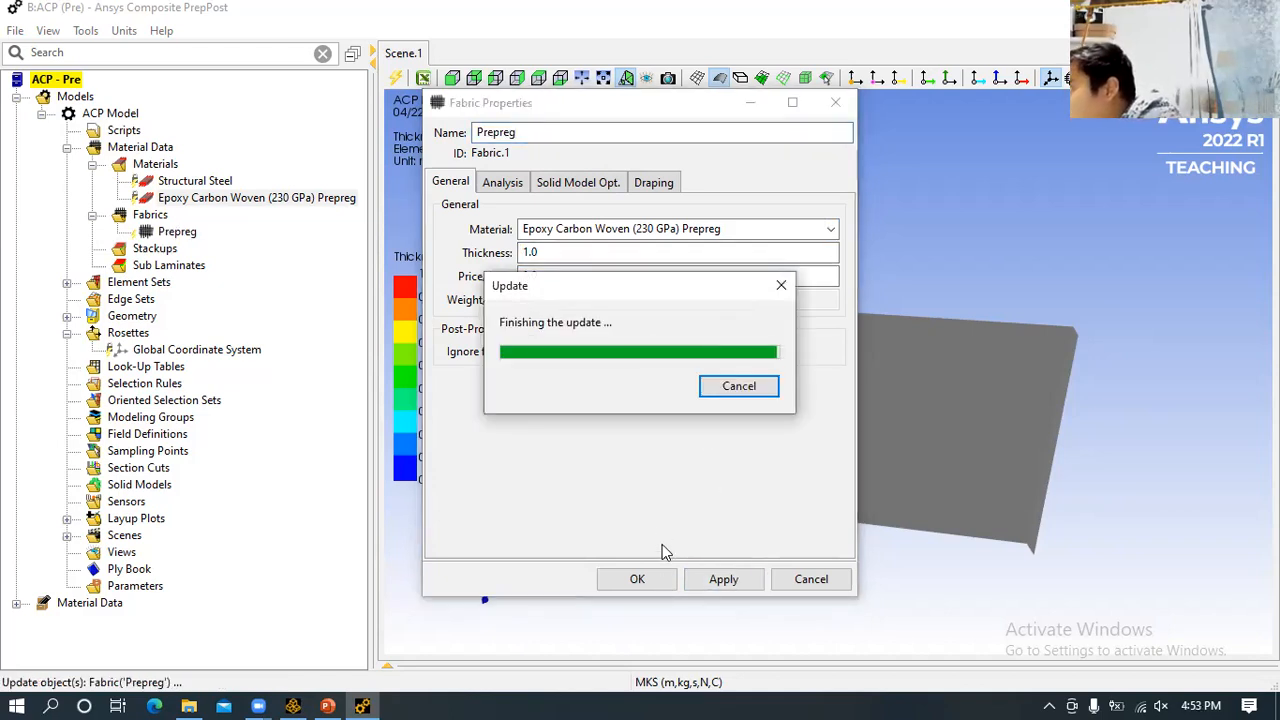
left_click(656, 587)
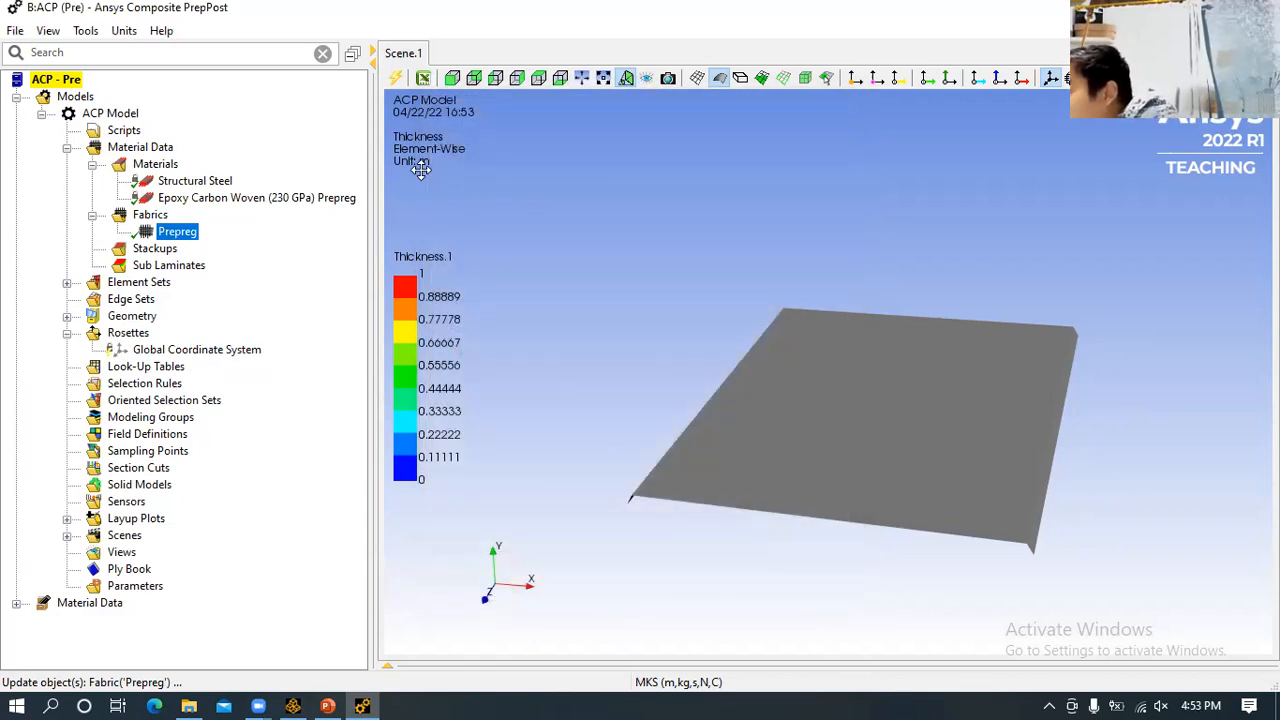
left_click(482, 199)
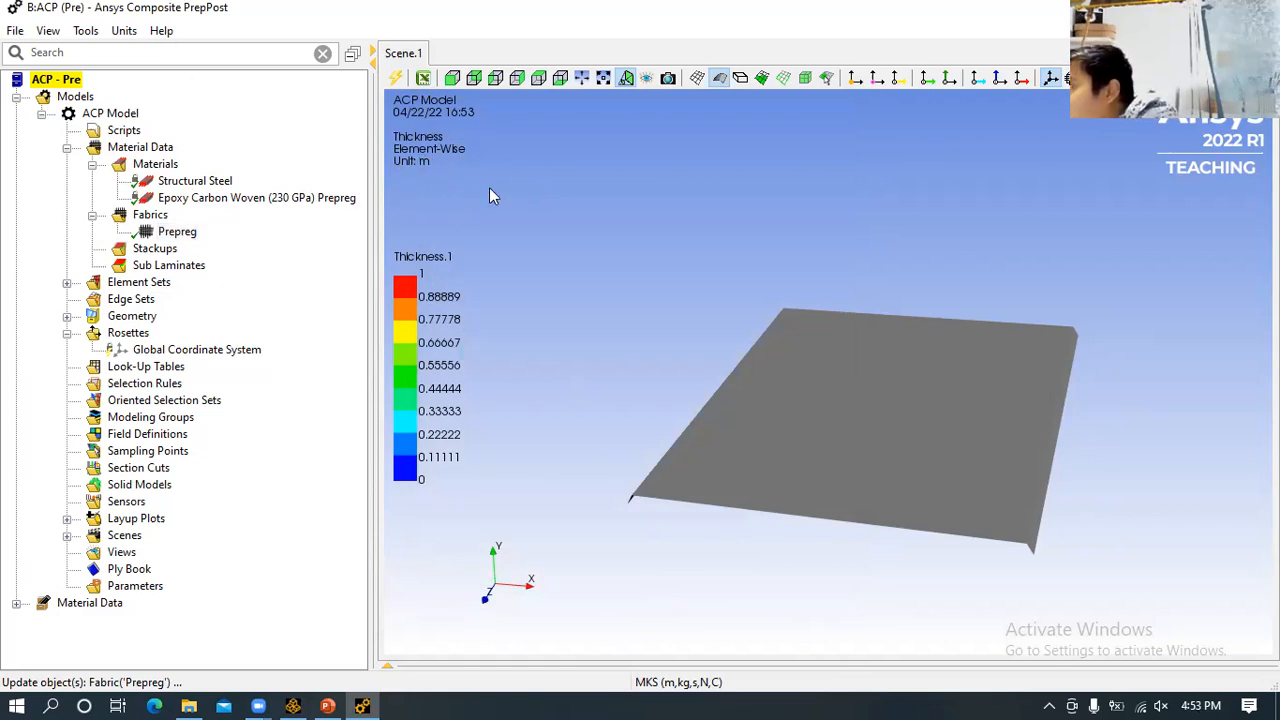
- Switch the unit system to MPA (mm,t,s,N,C) and expand the model's fabrics again
left_click(123, 33)
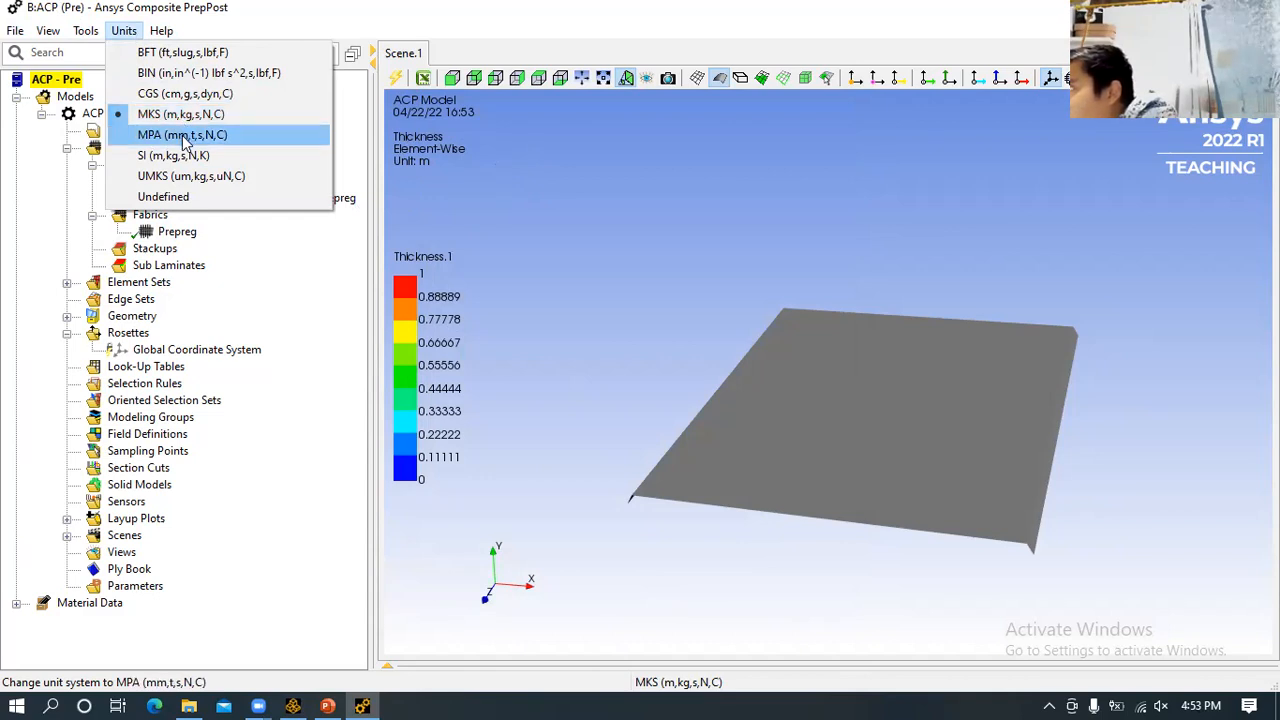
left_click(183, 139)
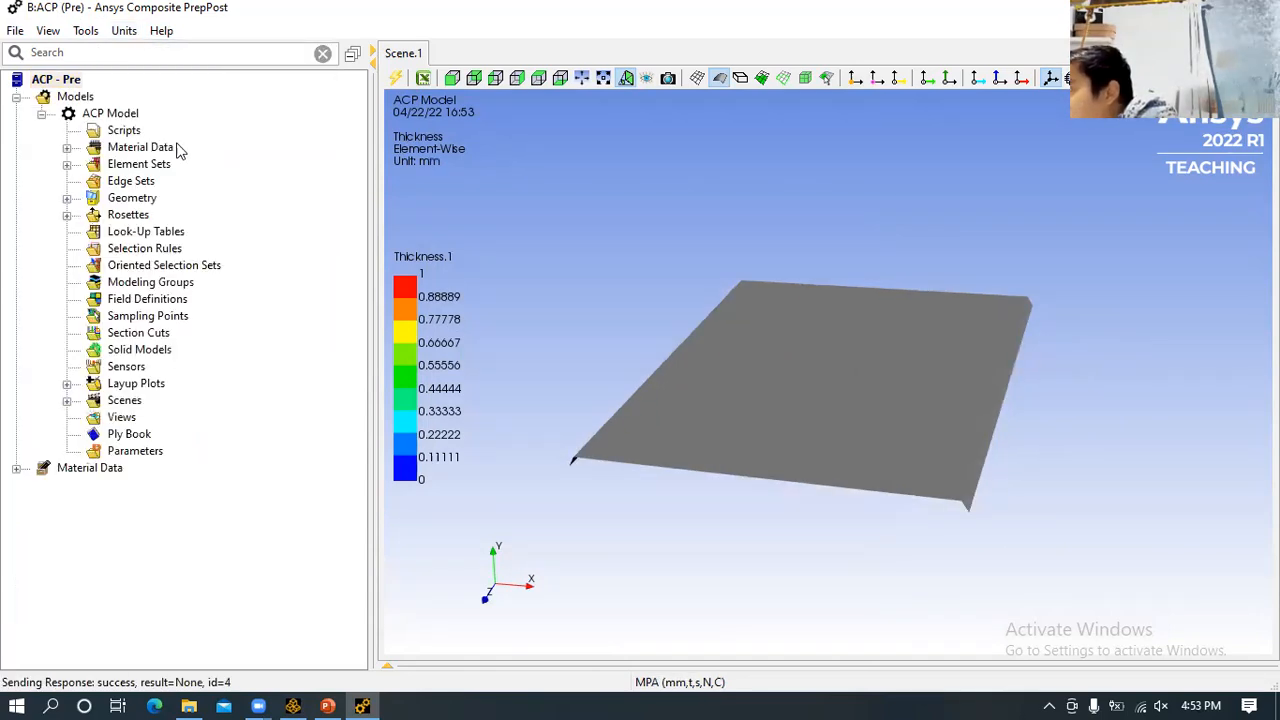
left_click(67, 148)
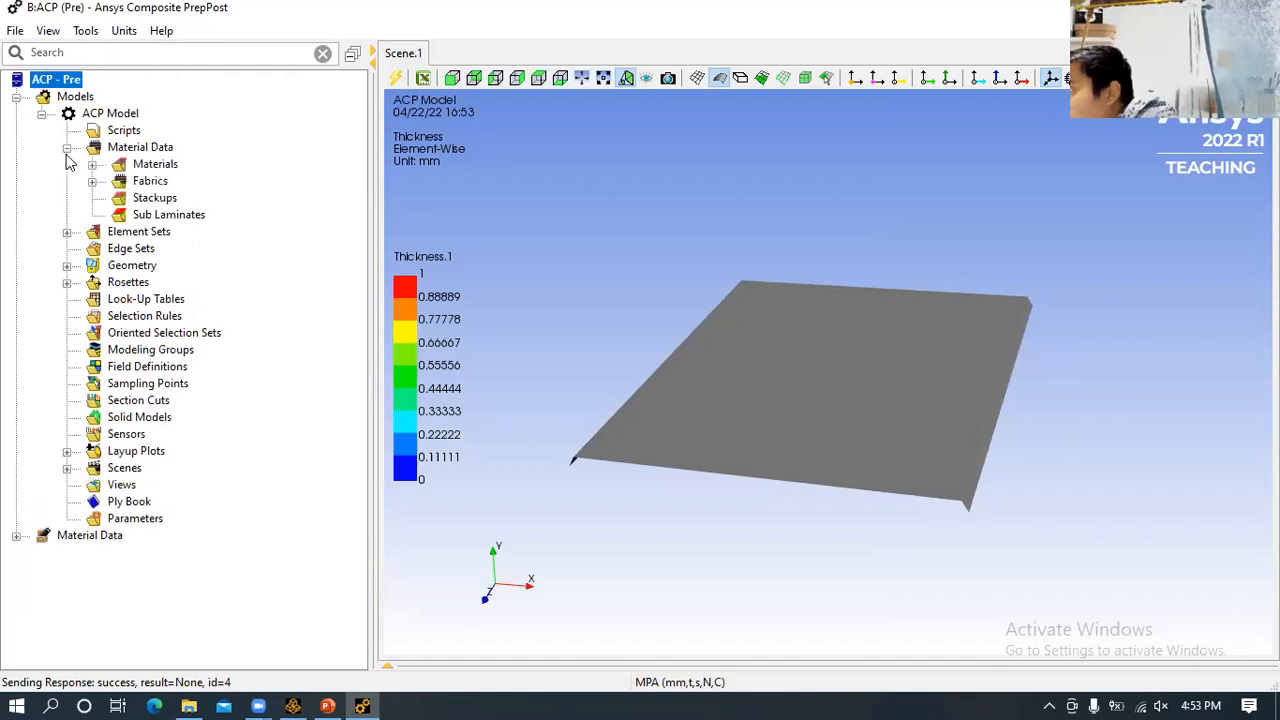
left_click(92, 181)
- Set the Prepreg fabric's thickness to 1 mm and accept the change
left_click(162, 200)
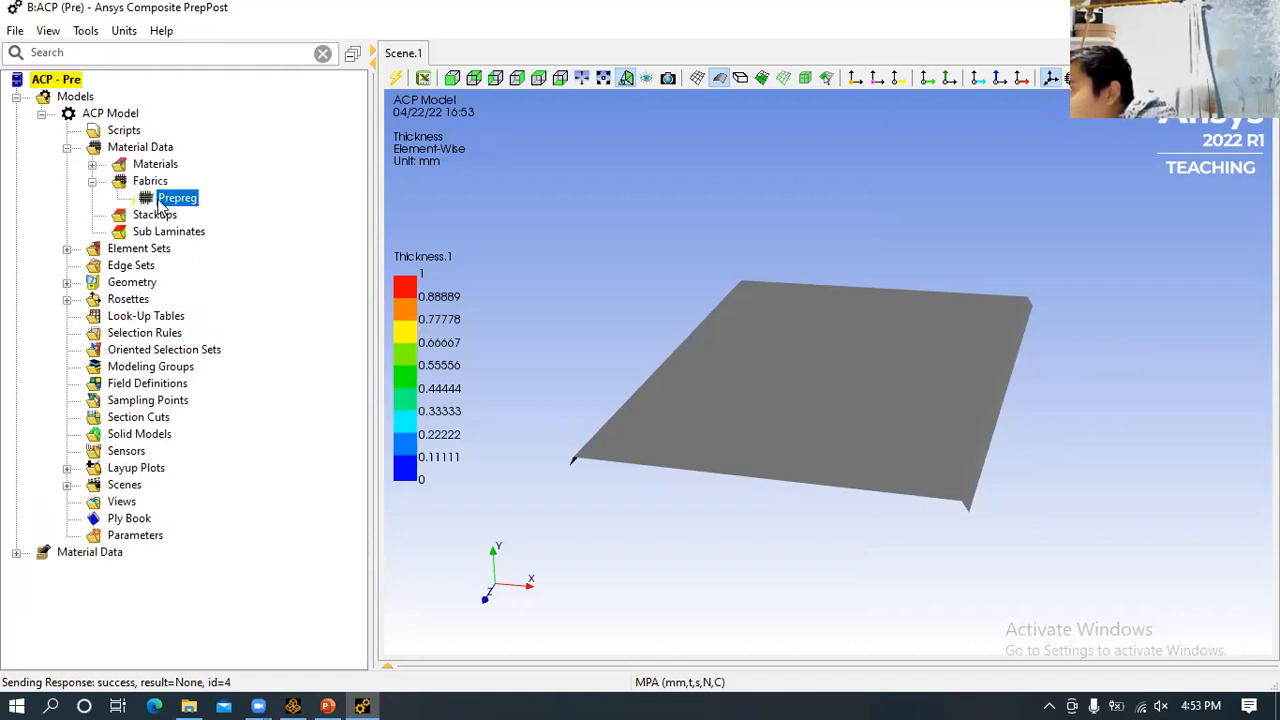
double_click(163, 199)
left_click(575, 253)
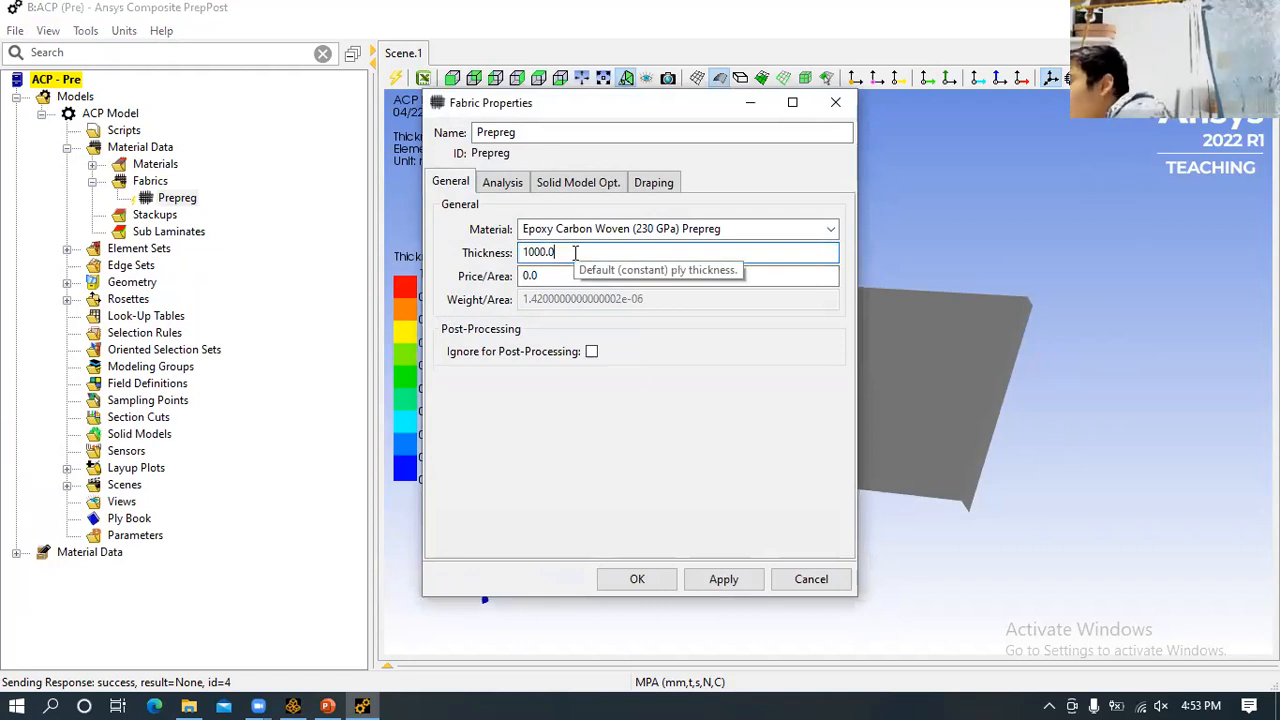
key("BackSpace")
key("BackSpace")
key("BackSpace")
key("BackSpace")
key("BackSpace")
key("BackSpace")
type("2")
key("BackSpace")
type("1")
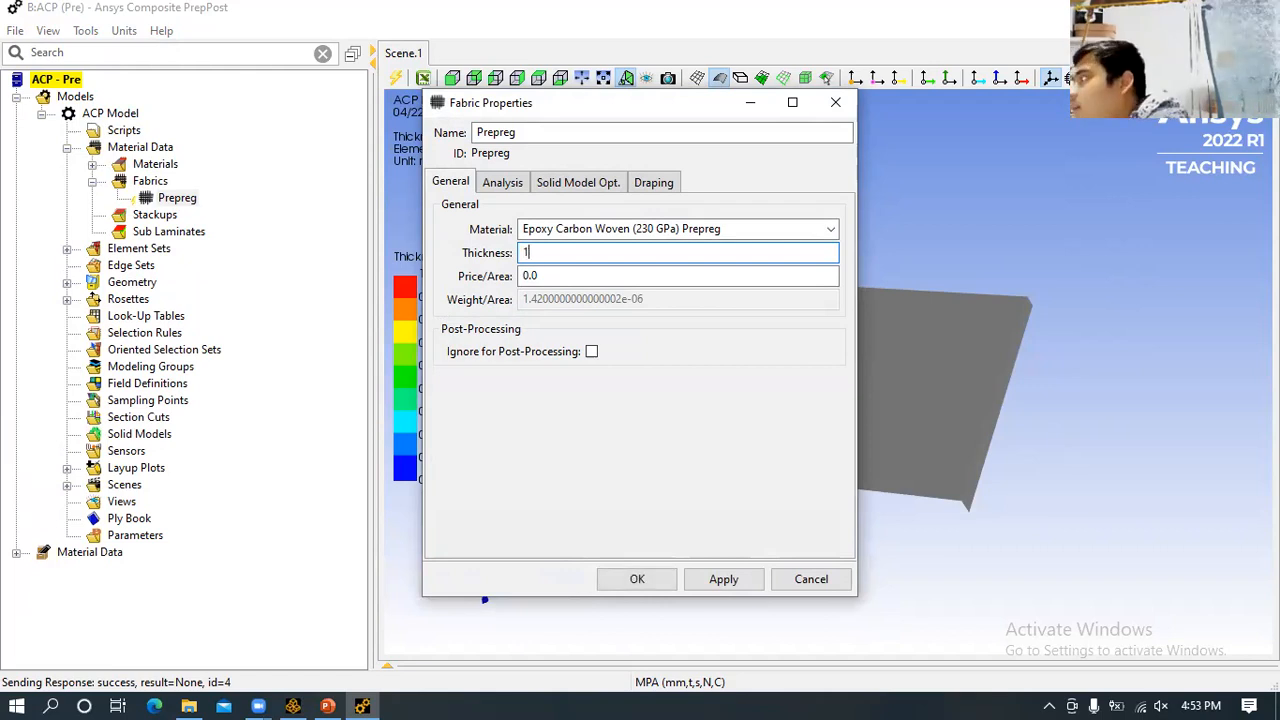
left_click(692, 584)
left_click(690, 582)
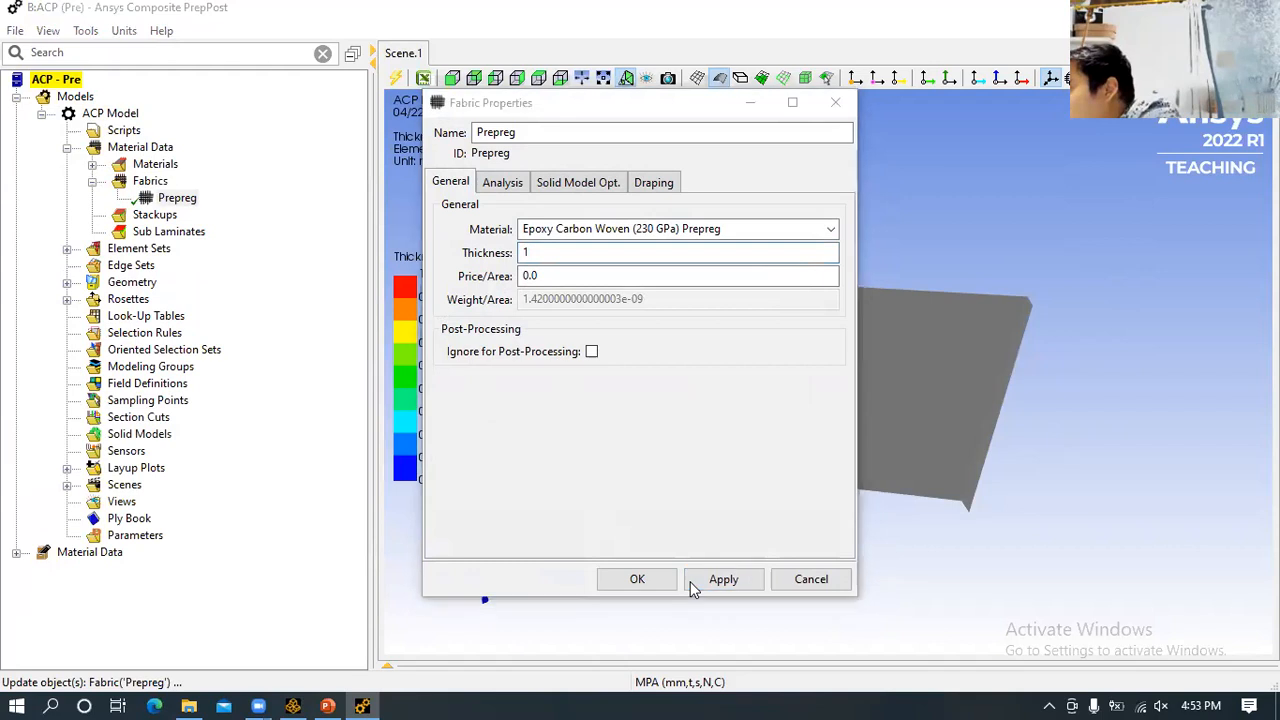
left_click(637, 579)
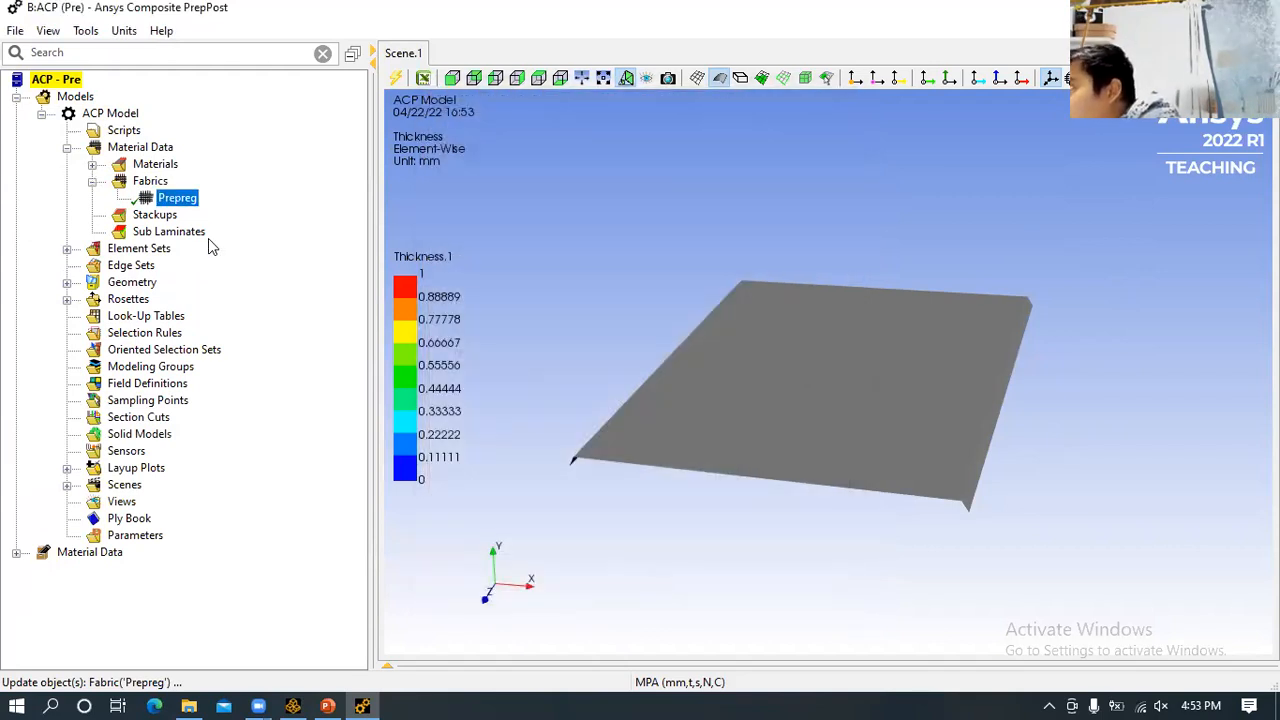
- Create a new rosette of the Parallel type alongside the global coordinate system
left_click(166, 216)
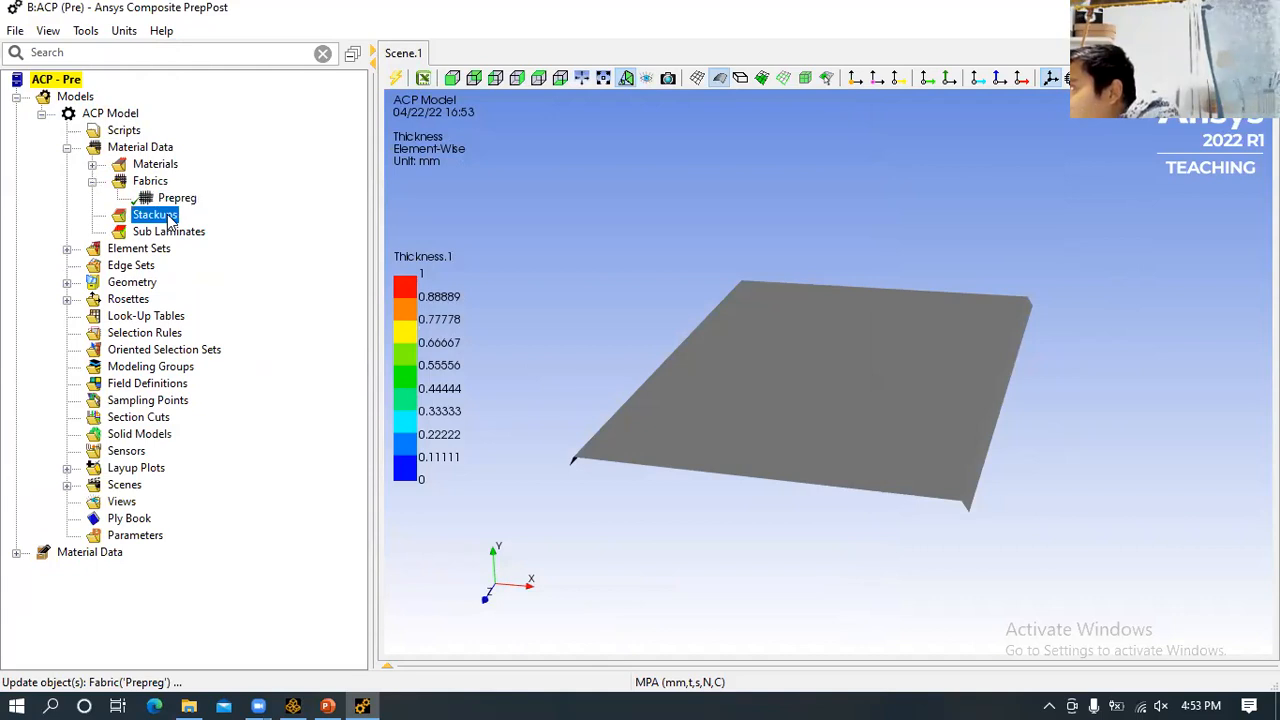
left_click(124, 303)
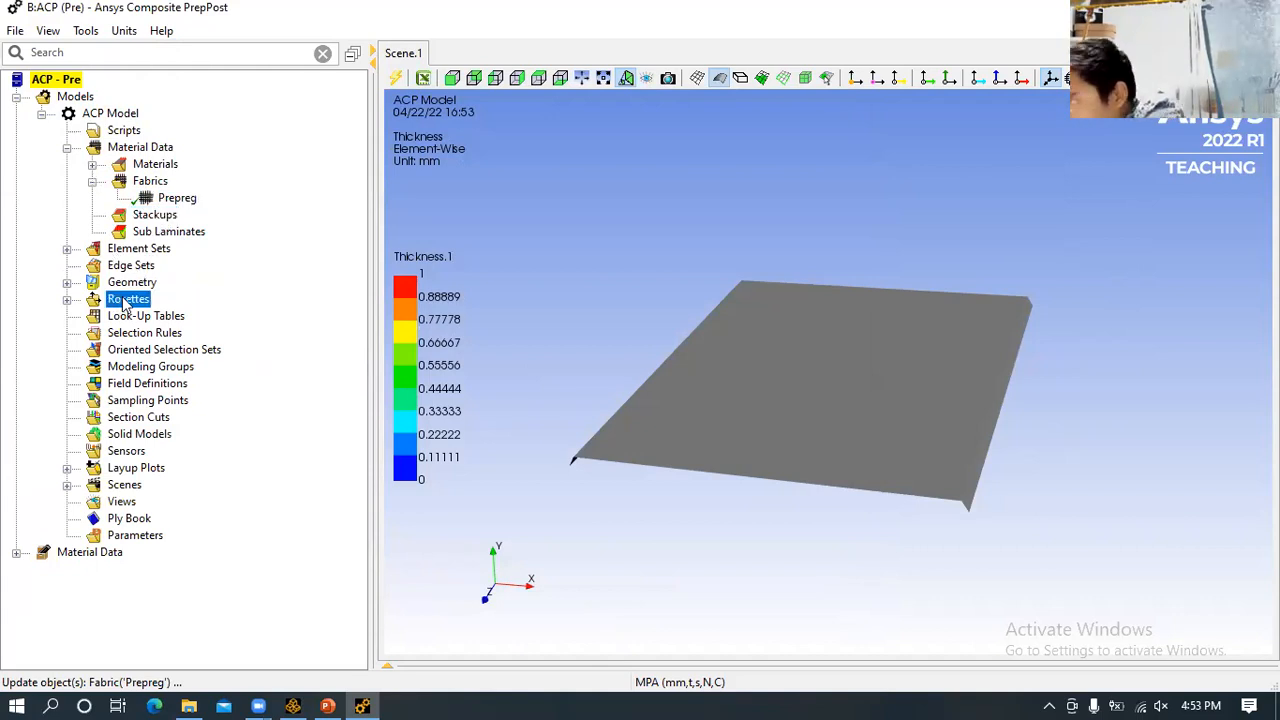
left_click(67, 301)
right_click(127, 299)
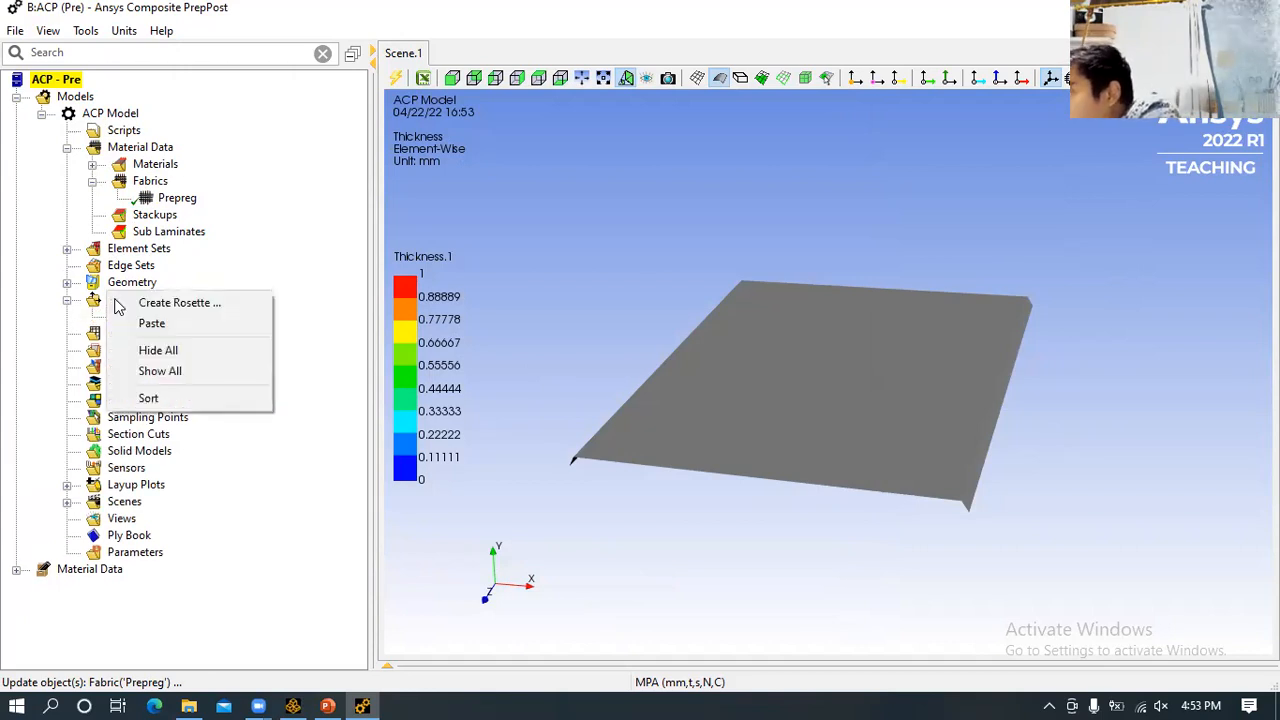
left_click(180, 302)
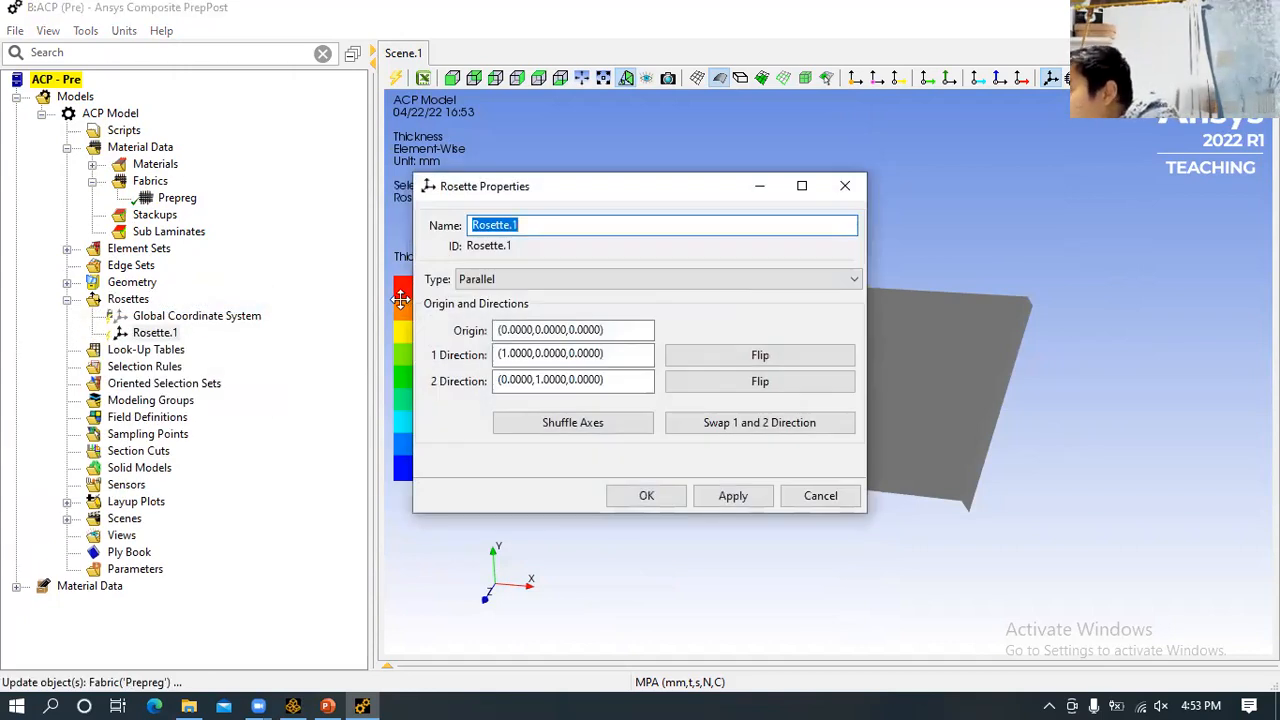
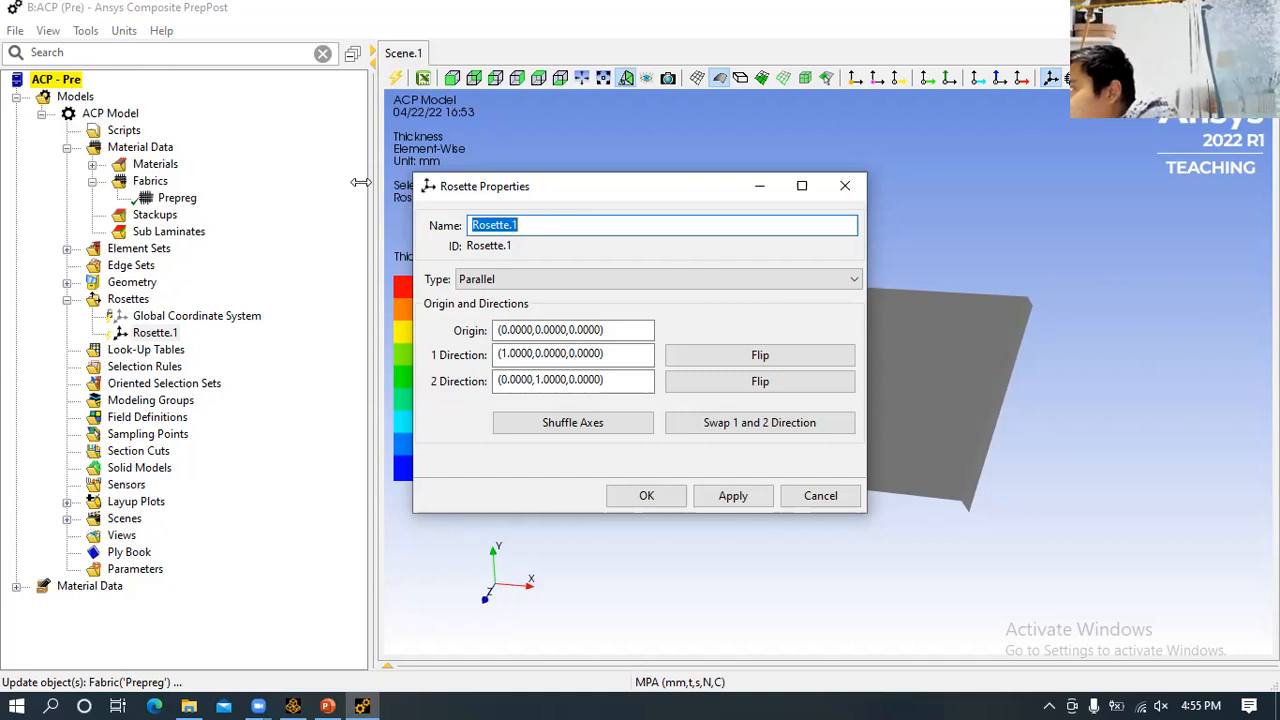
- Place the rosette's origin on the main face near its front edge, at (-8.8306,0.0000,-193.2240)
left_click_drag(455, 192, 128, 151)
left_click(249, 288)
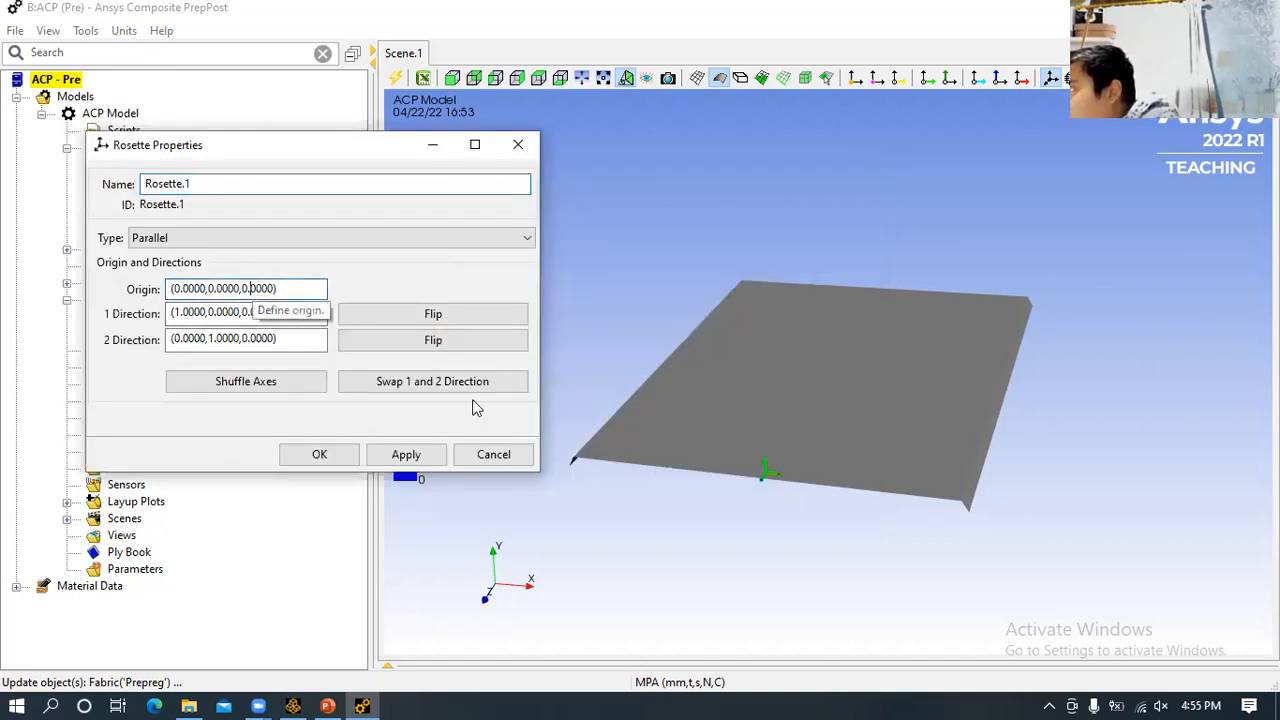
left_click(784, 434)
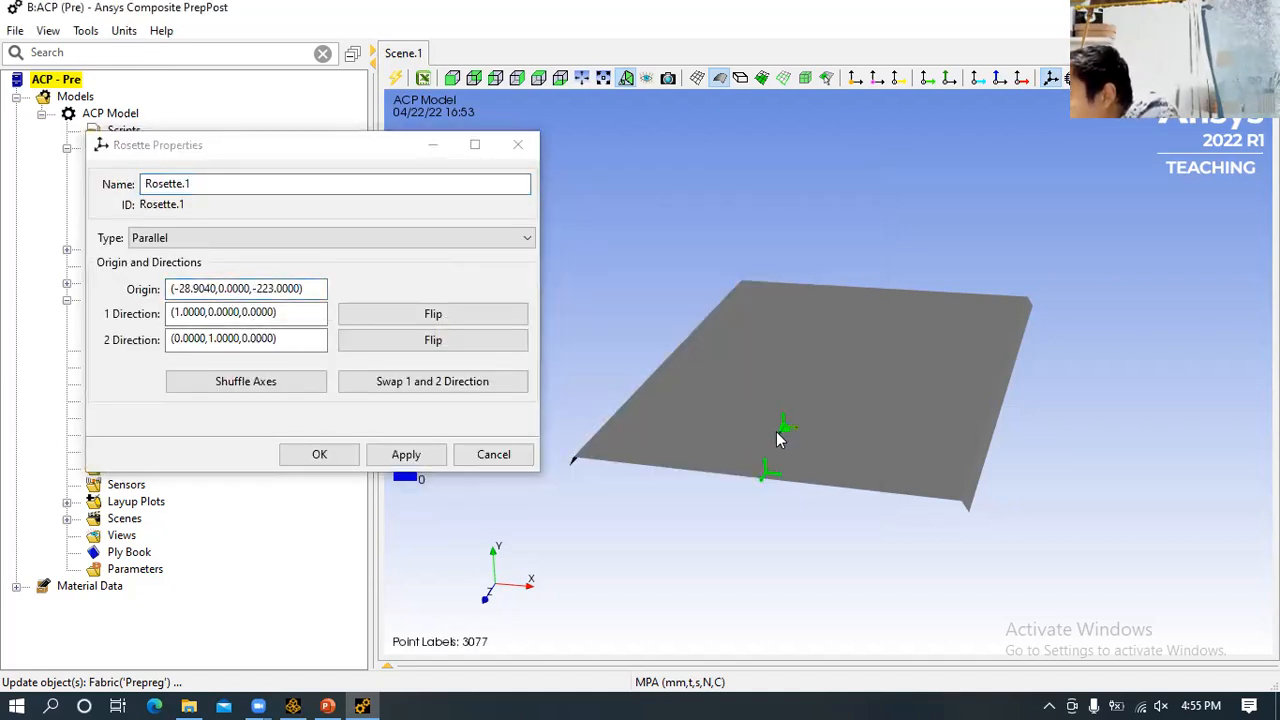
scroll(776, 433, "up", 2)
scroll(760, 460, "up", 2)
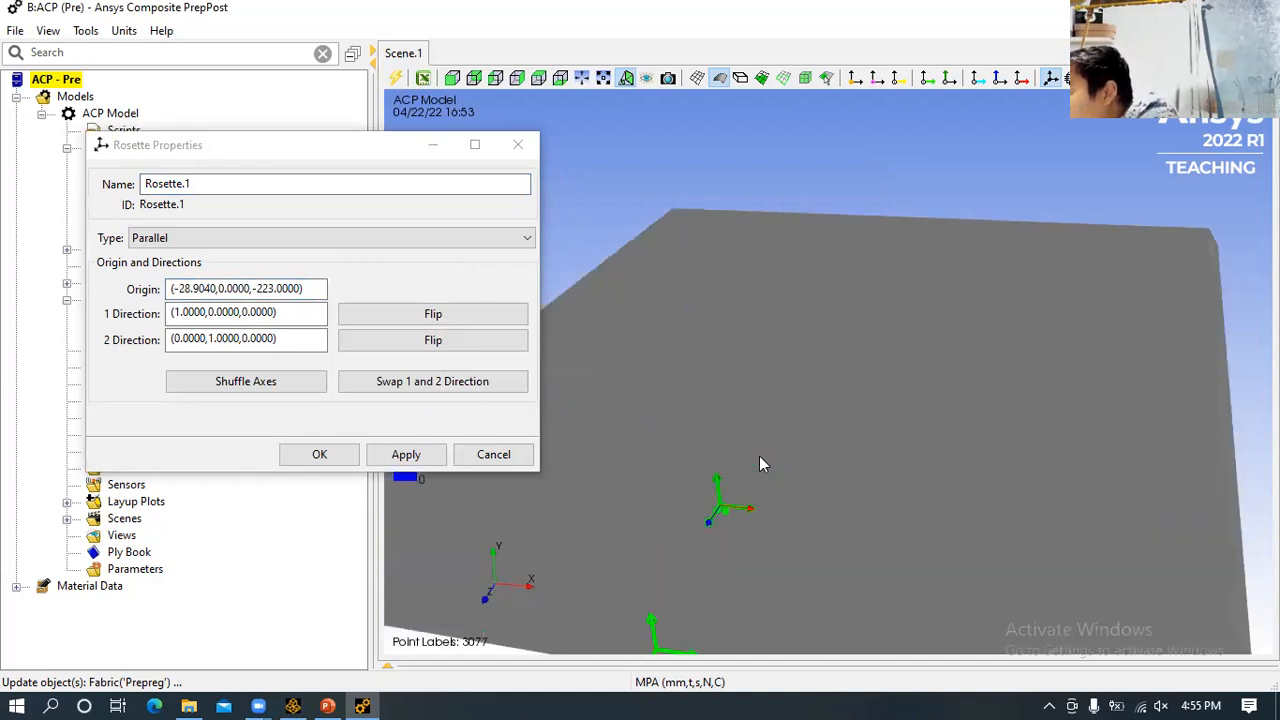
left_click(728, 521)
- Set the rosette's 1 Direction to (0.0000,0.0000,1.0000)
mouse_move(798, 467)
middle_mouse_down()
mouse_move(852, 375)
mouse_move(815, 398)
mouse_move(830, 362)
mouse_move(794, 325)
mouse_move(838, 306)
mouse_move(920, 103)
mouse_move(931, 223)
mouse_move(959, 238)
mouse_move(926, 306)
mouse_move(770, 446)
middle_mouse_up()
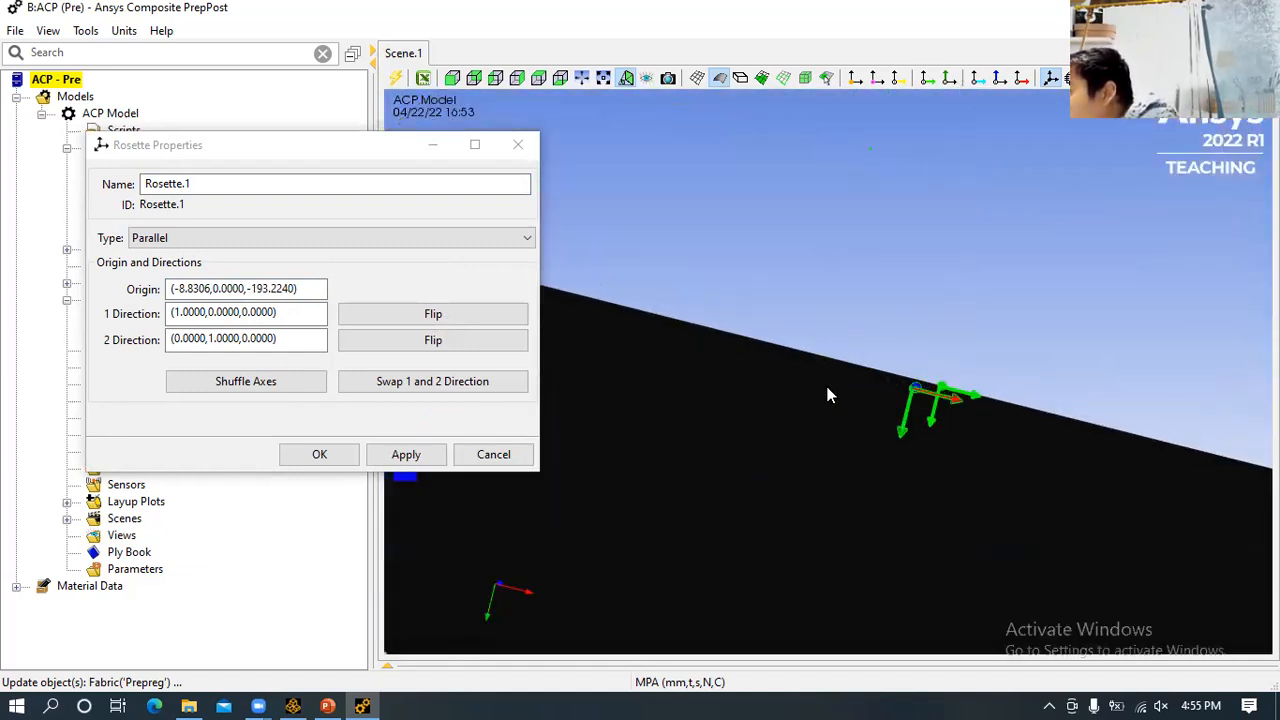
scroll(825, 385, "down", 5)
middle_click_drag(808, 455, 836, 412)
scroll(837, 411, "up", 5)
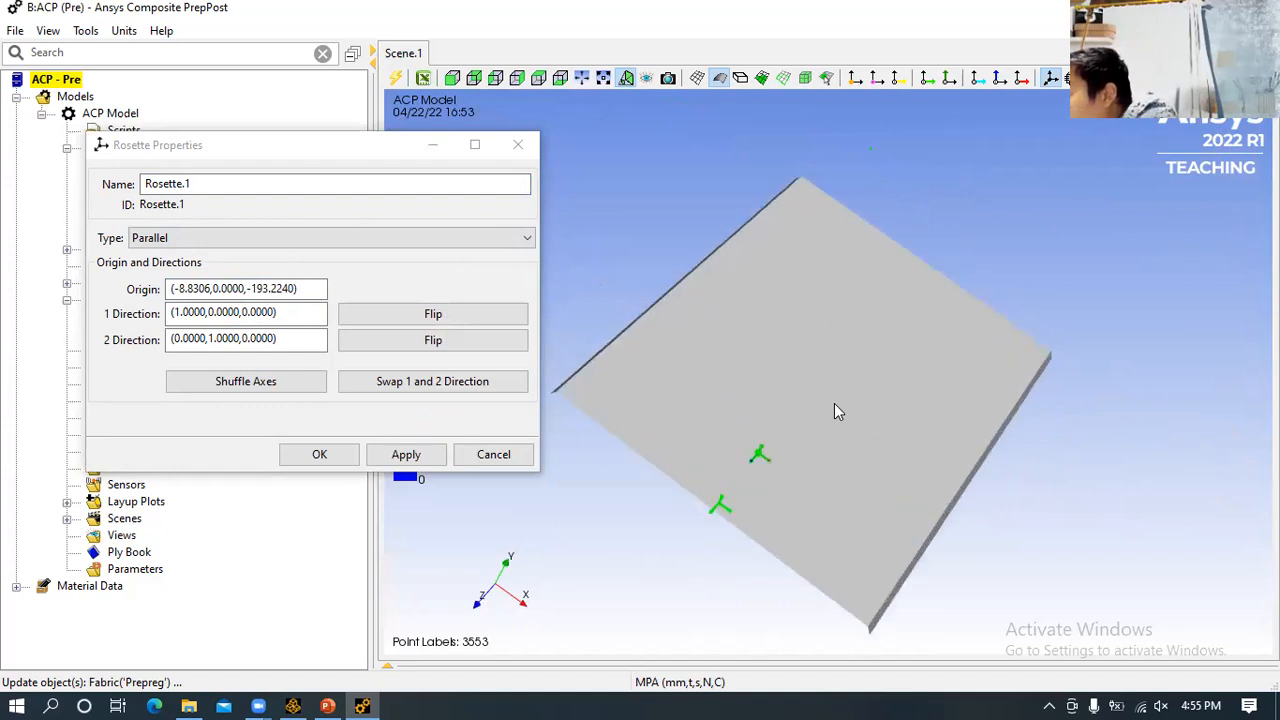
left_click(180, 312)
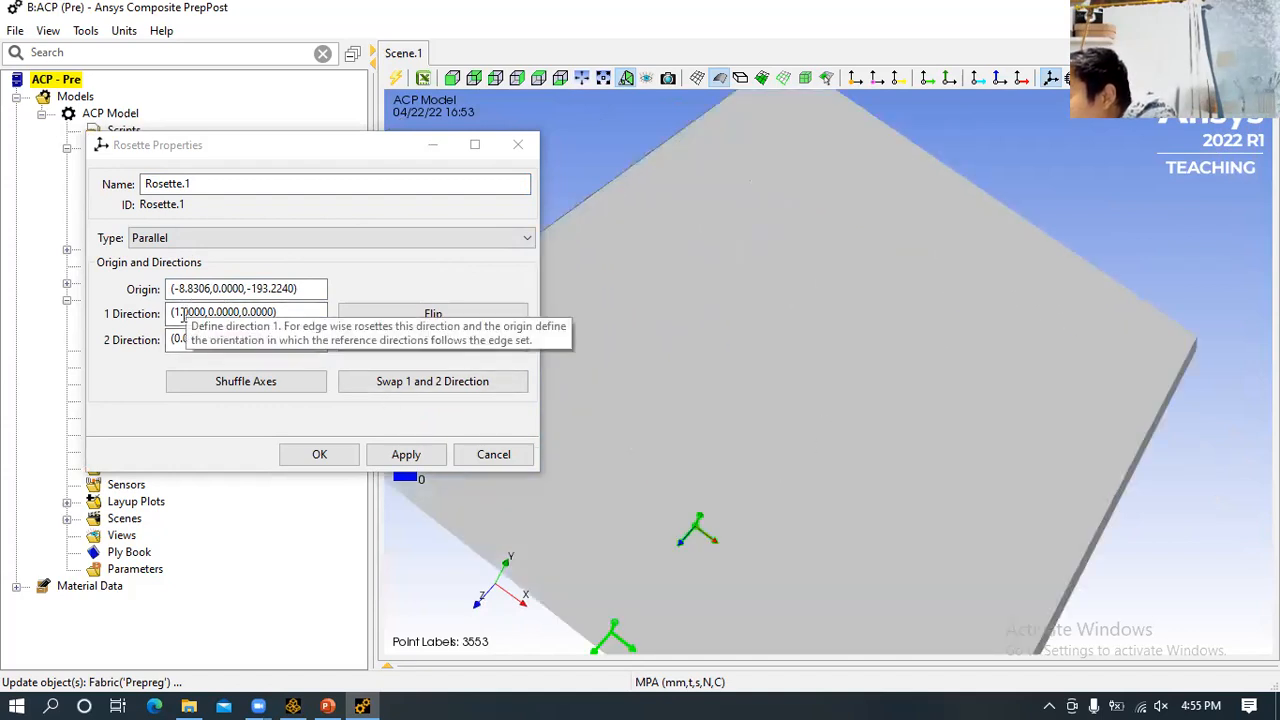
key("BackSpace")
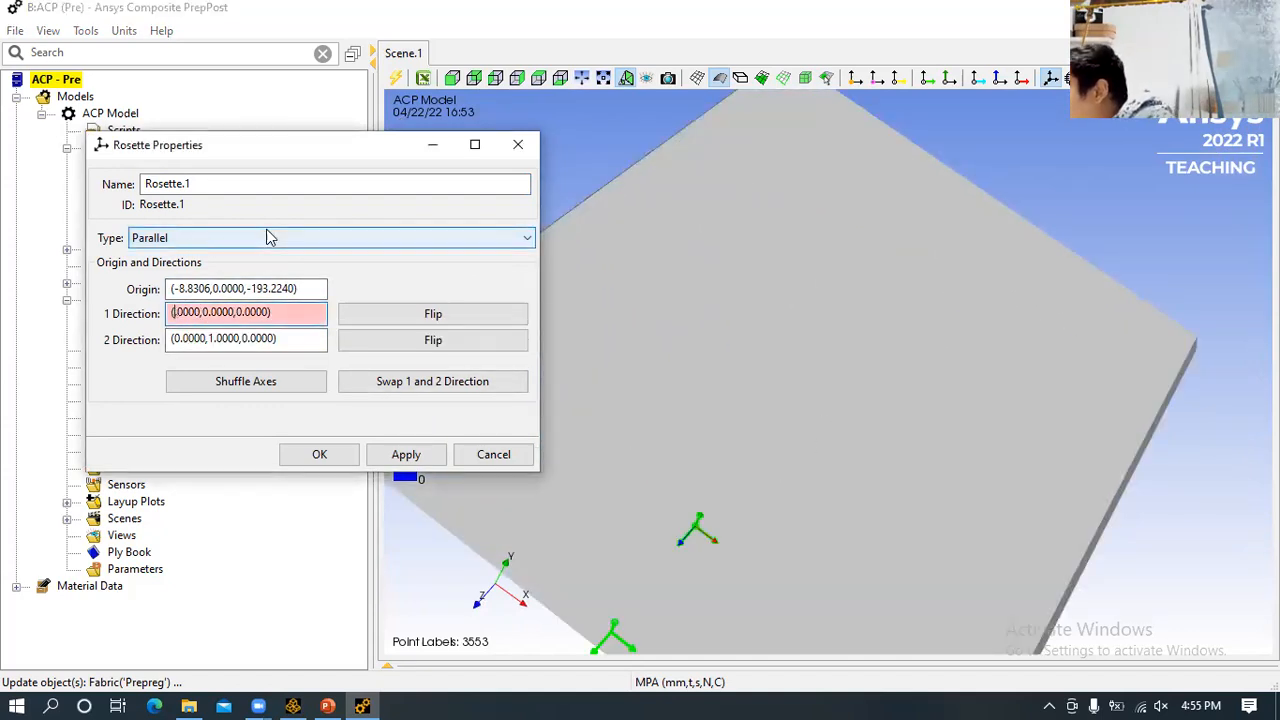
type("0,")
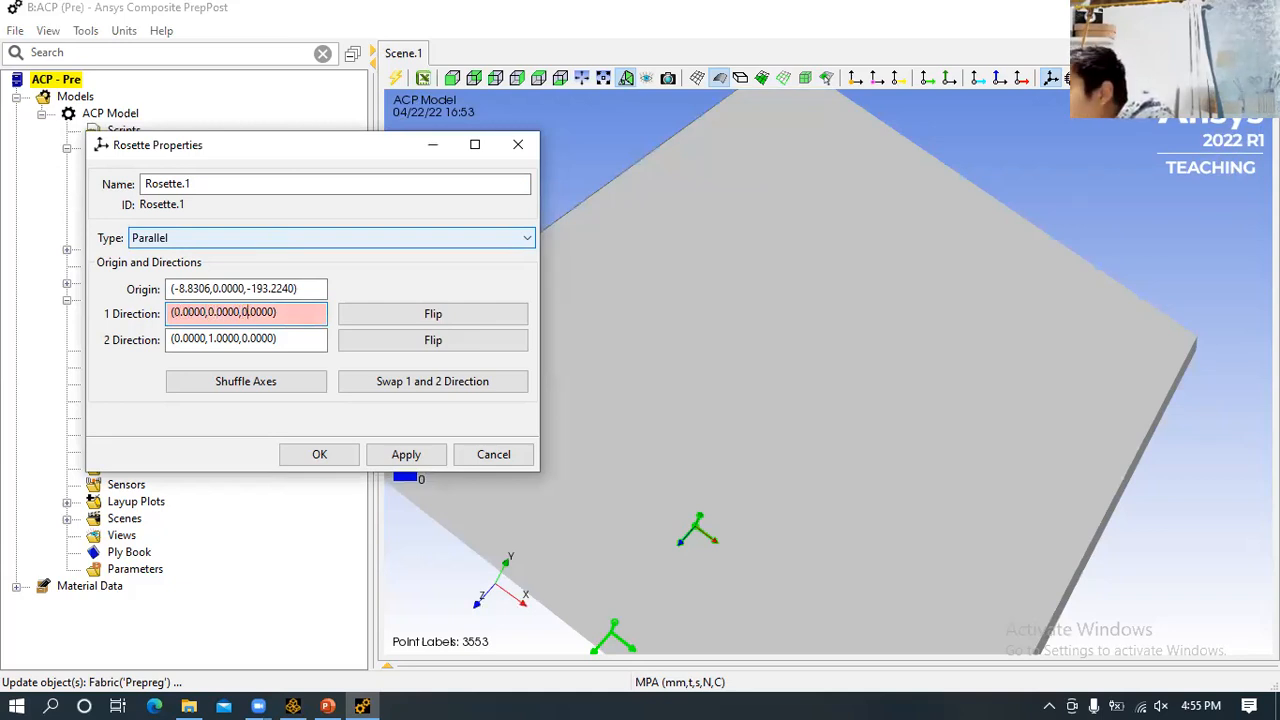
type("1")
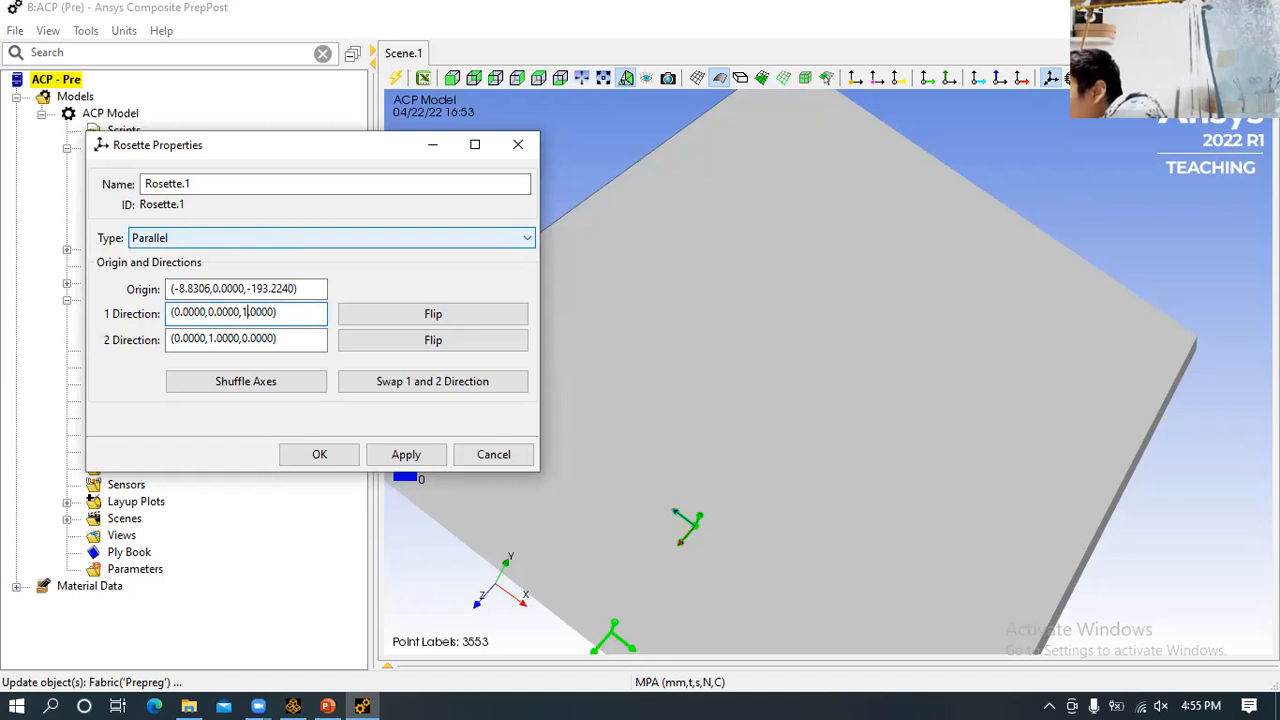
- Set the first component of the rosette's 2 Direction to 1.0000
left_click(177, 338)
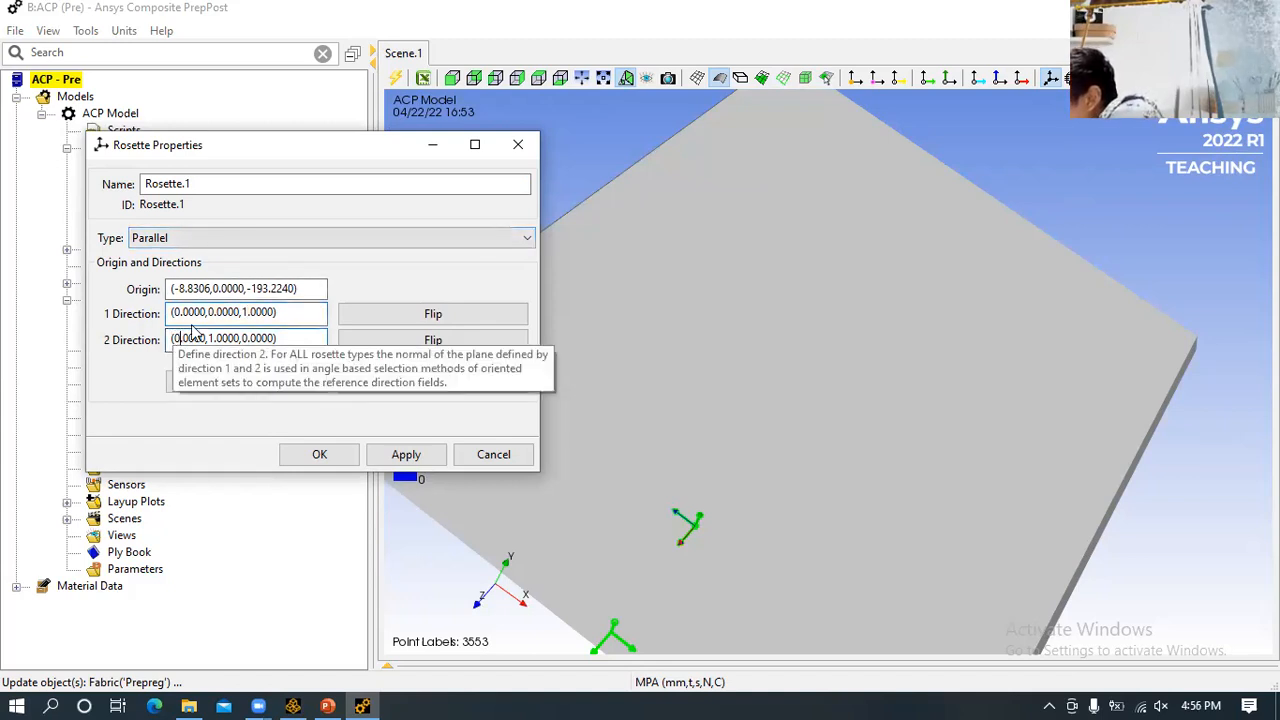
key("Delete")
type("1")
key("Right")
key("Right")
key("Right")
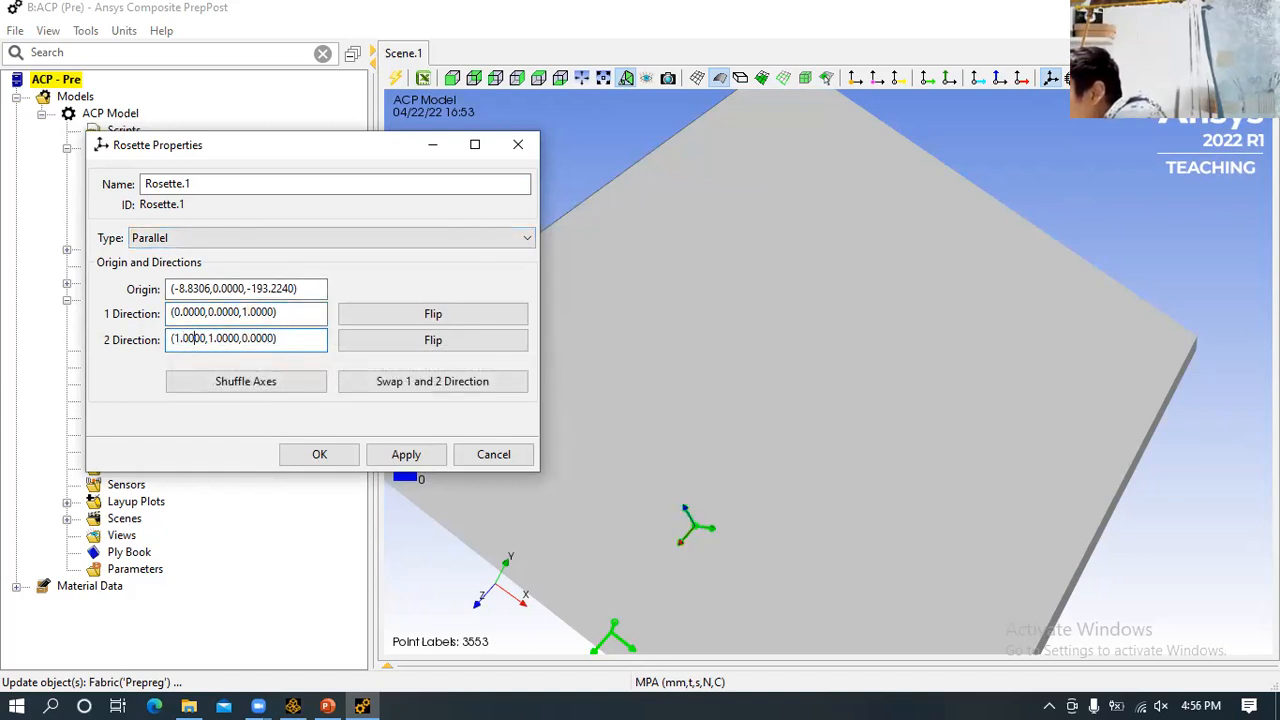
- Set the rosette's 2 Direction to (1,0,1) and its 1 Direction to (1,0,0)
key("Delete")
type("0000,")
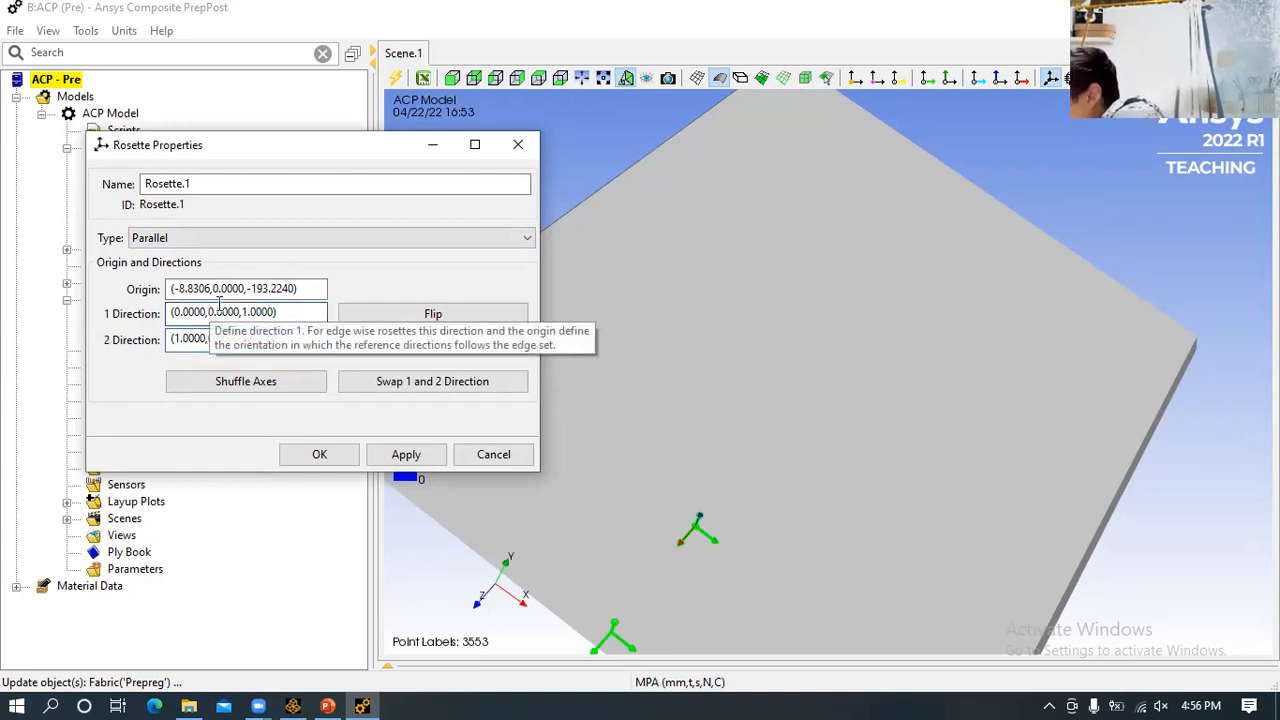
left_click(211, 312)
key("Delete")
type("1")
left_click(248, 312)
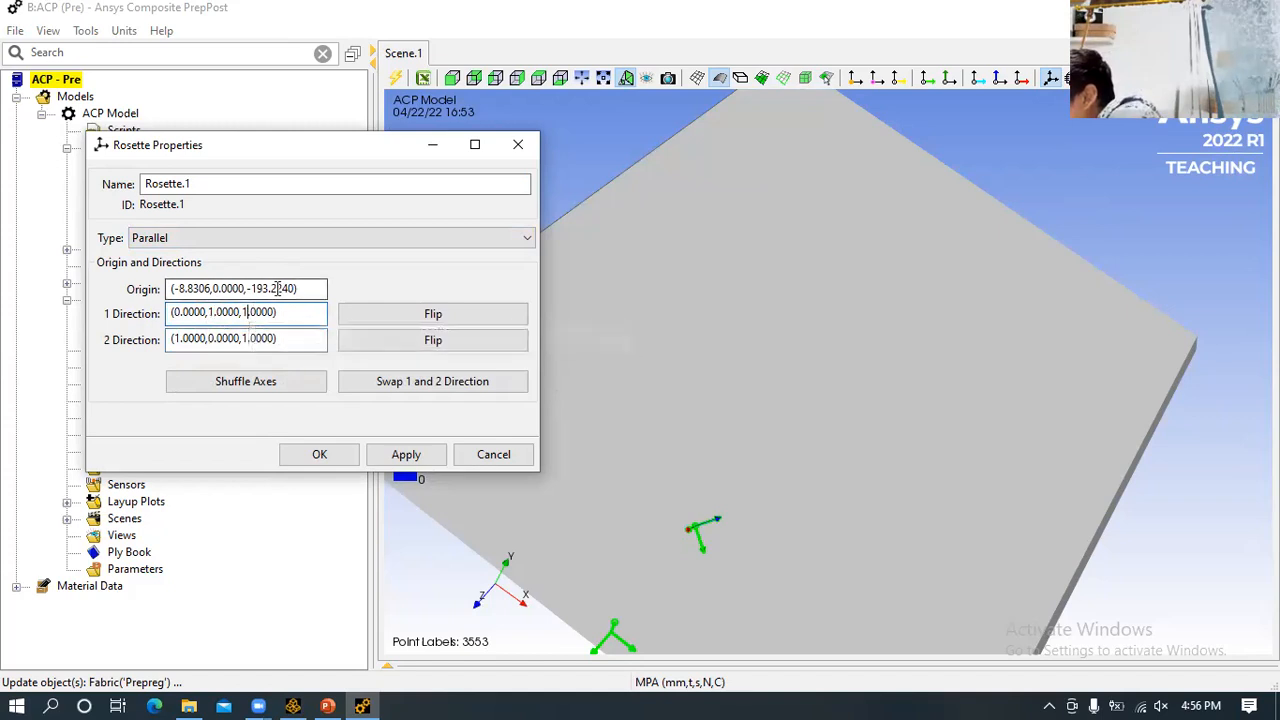
key("BackSpace")
type("0")
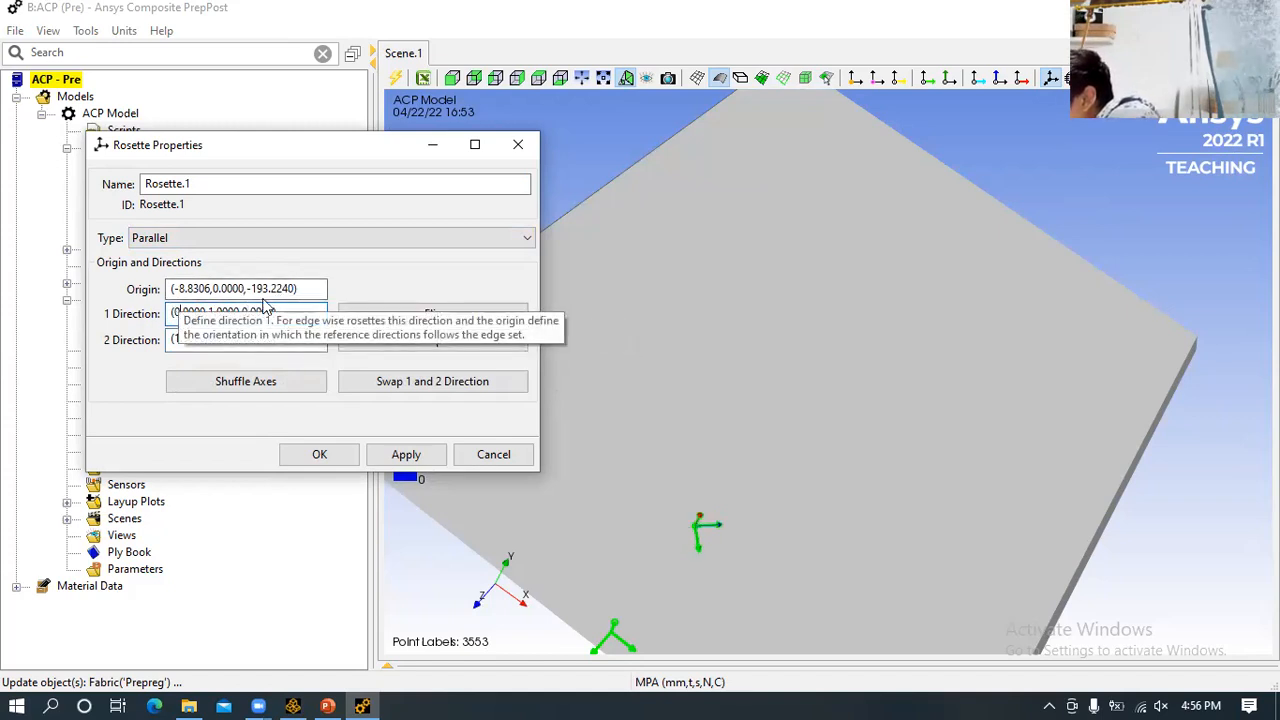
left_click(175, 312)
key("Delete")
type("1")
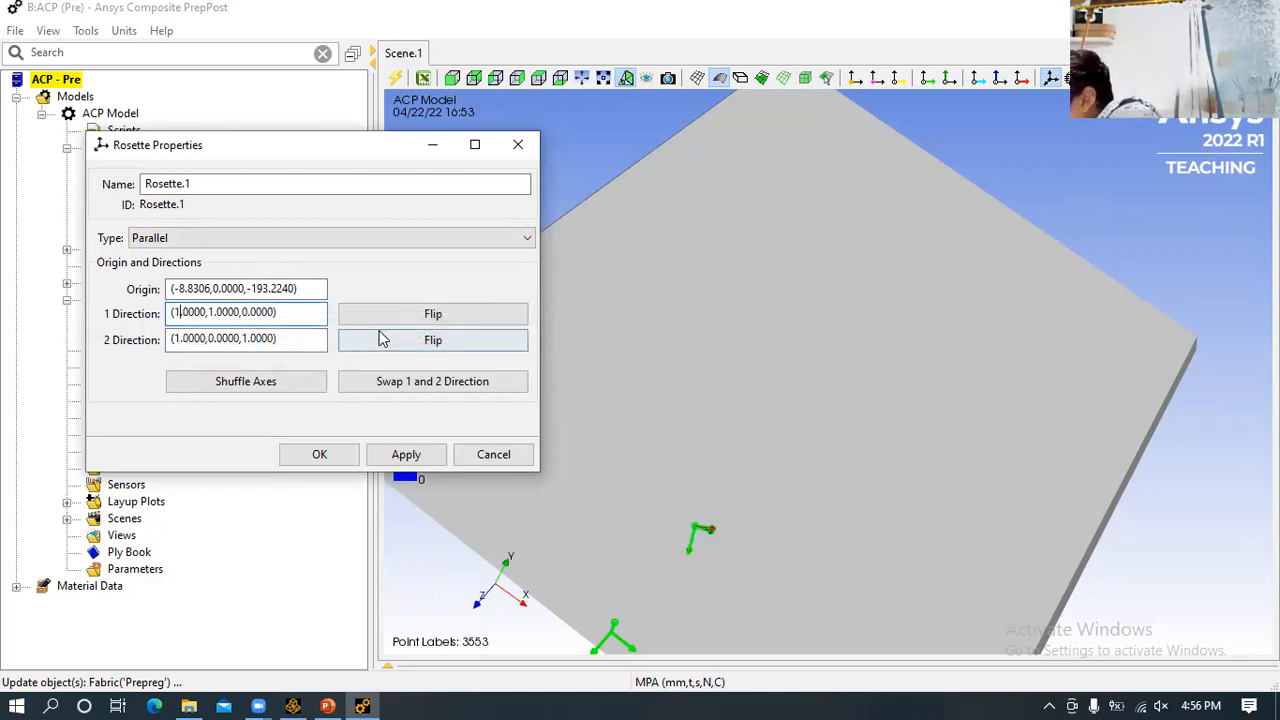
left_click(215, 313)
key("BackSpace")
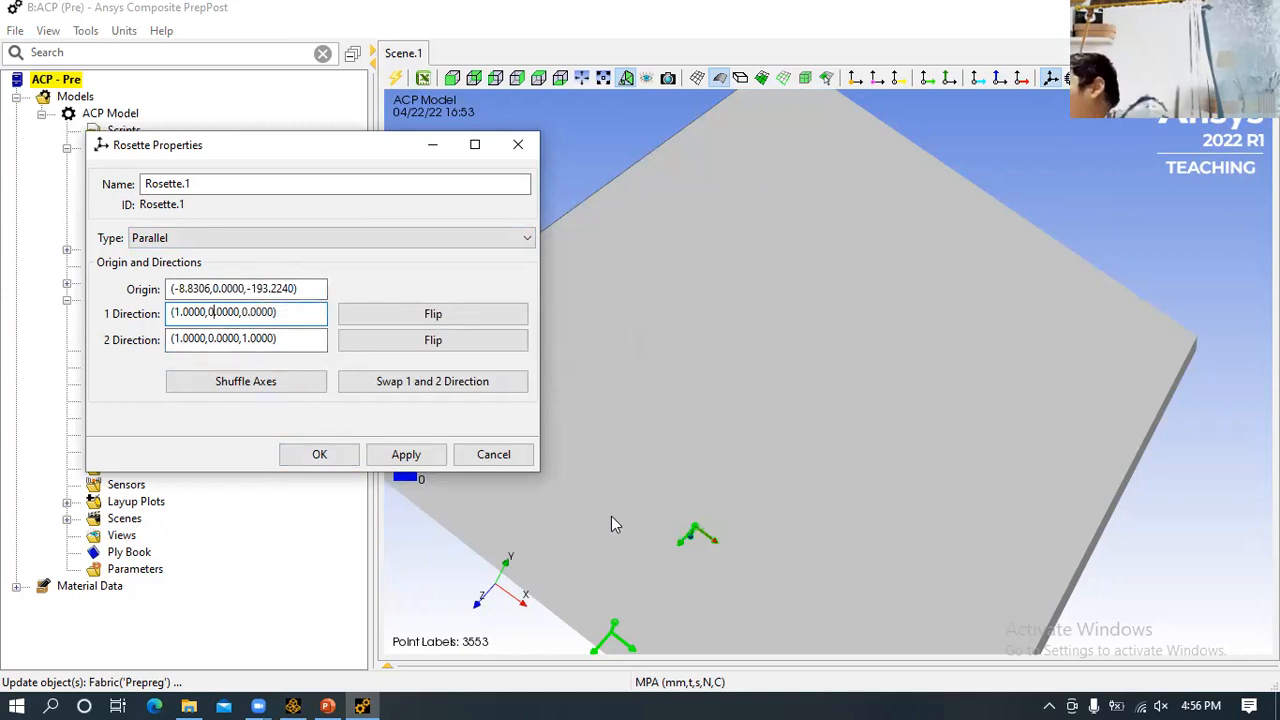
- Examine the orientation of the rosette's axis arrows relative to the plate and the global axes from several angles
left_click_drag(705, 540, 755, 474)
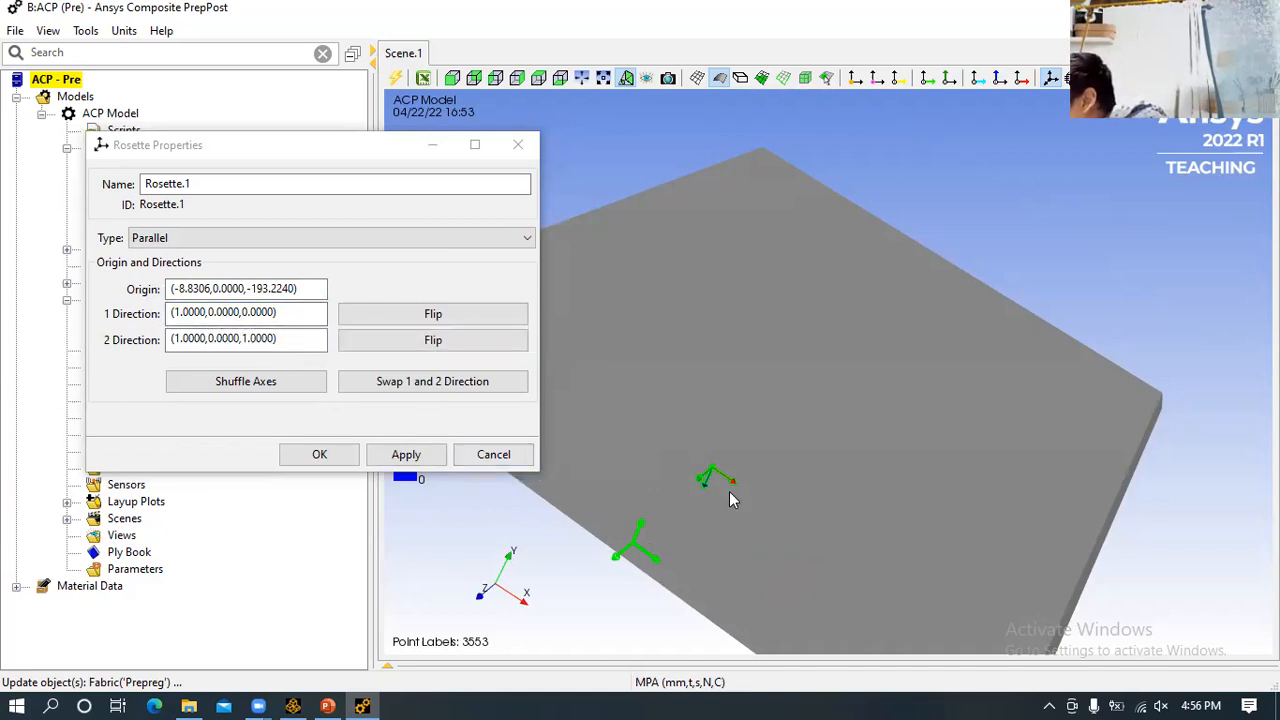
middle_click_drag(712, 497, 652, 505)
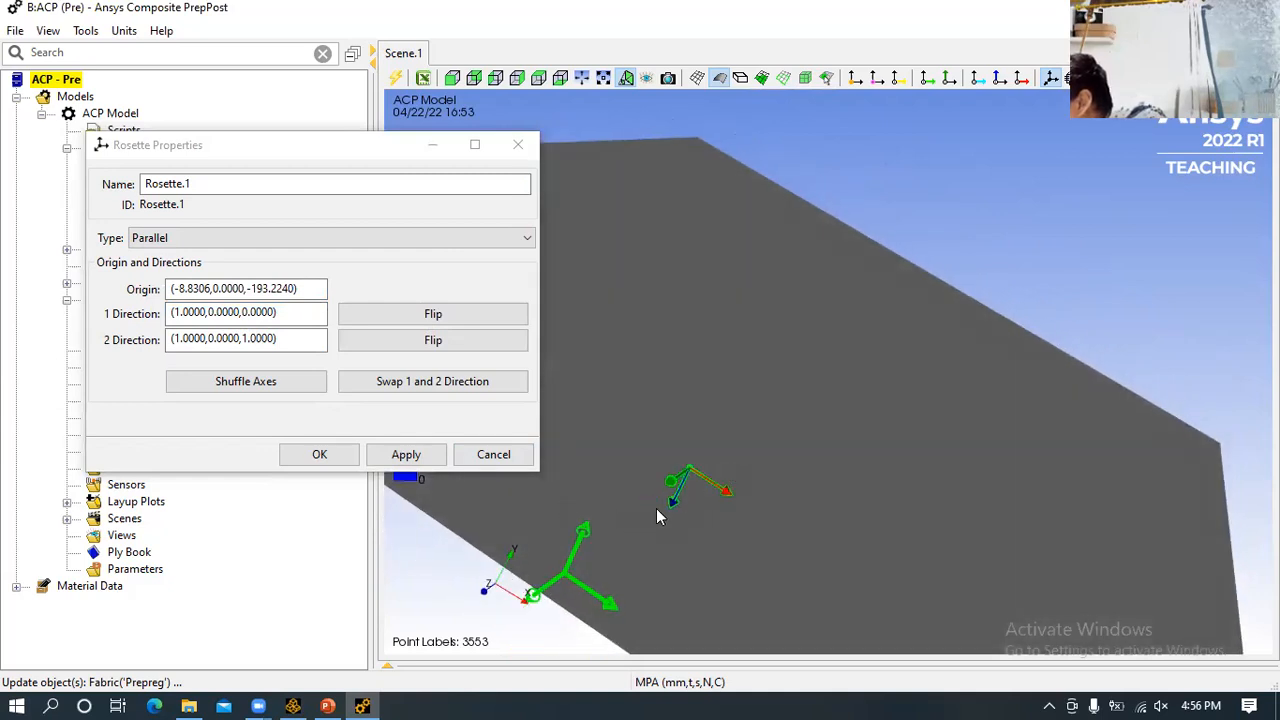
middle_click_drag(678, 516, 720, 493)
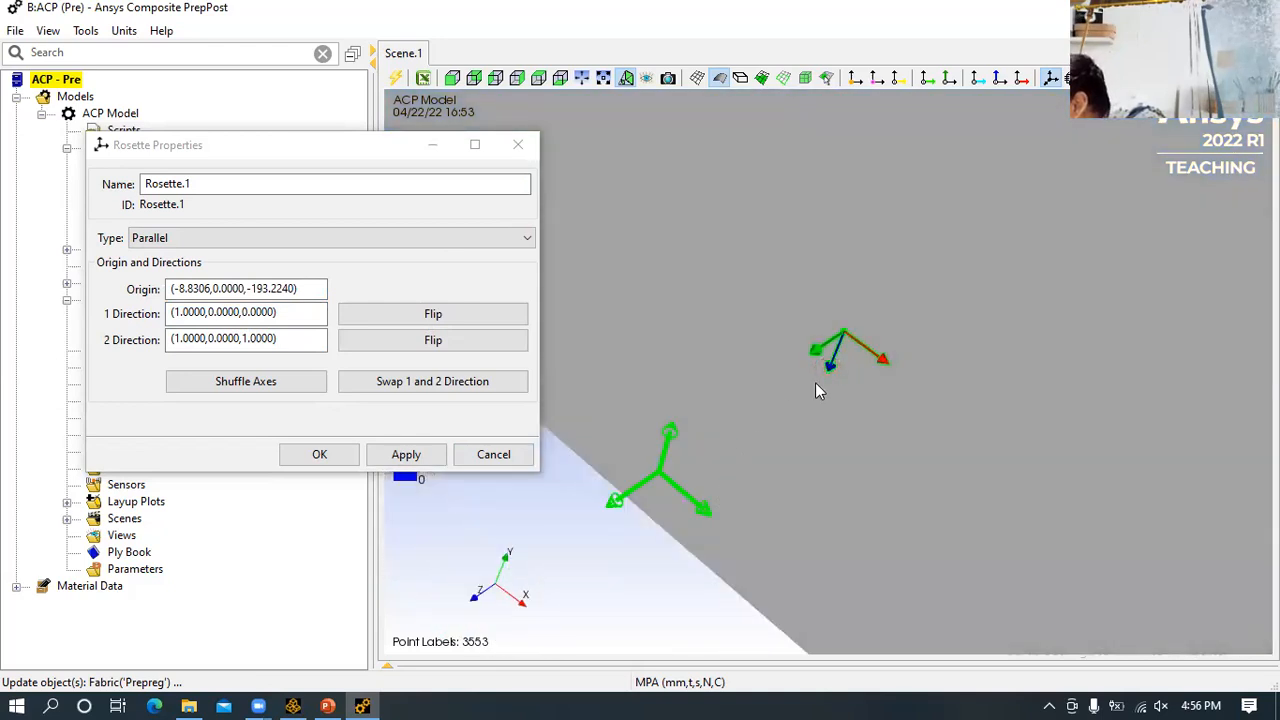
scroll(834, 377, "up", 5)
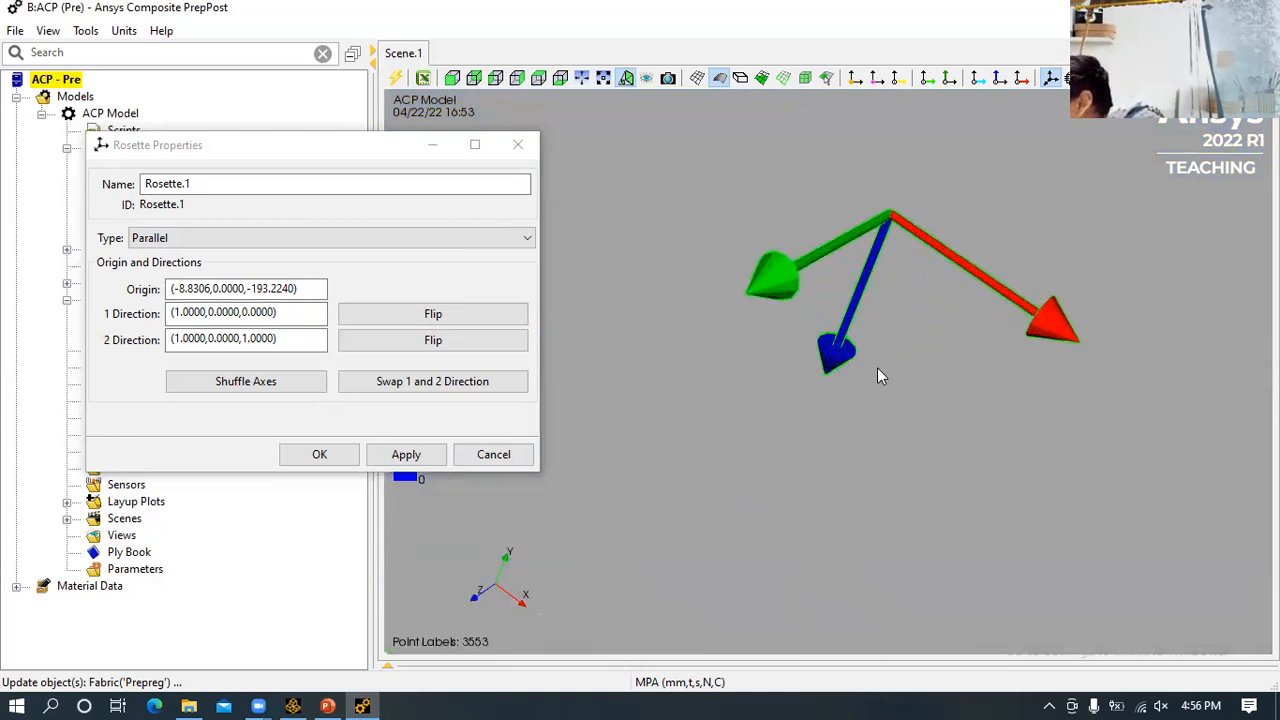
scroll(1005, 469, "up", 4)
scroll(1001, 475, "down", 2)
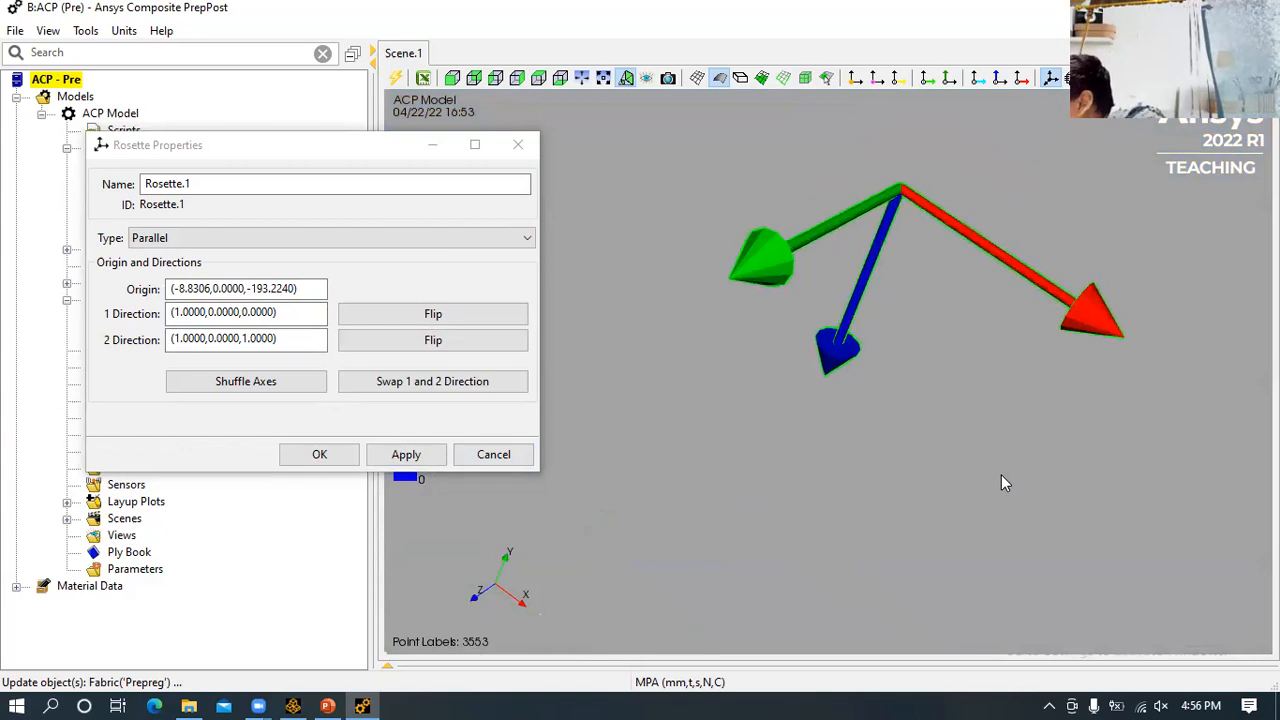
scroll(997, 478, "down", 5)
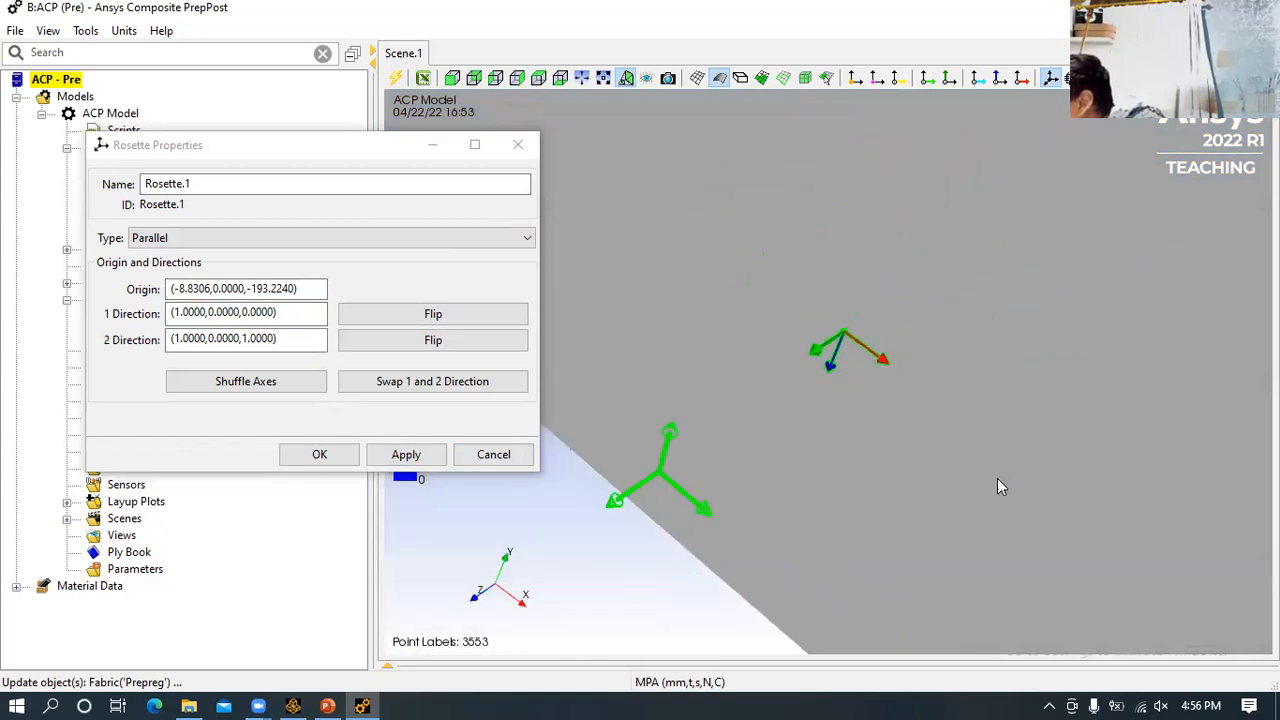
scroll(997, 478, "down", 2)
left_click_drag(1018, 456, 1035, 392)
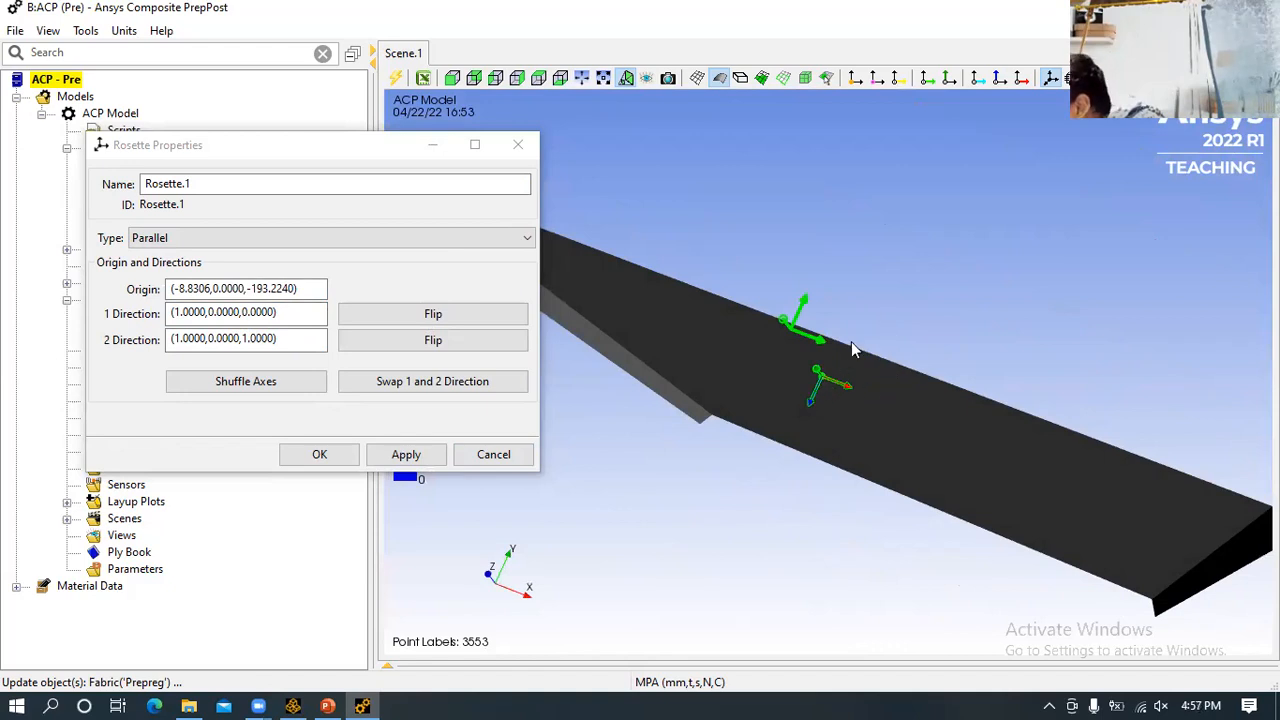
left_click_drag(881, 328, 838, 358)
scroll(838, 358, "up", 5)
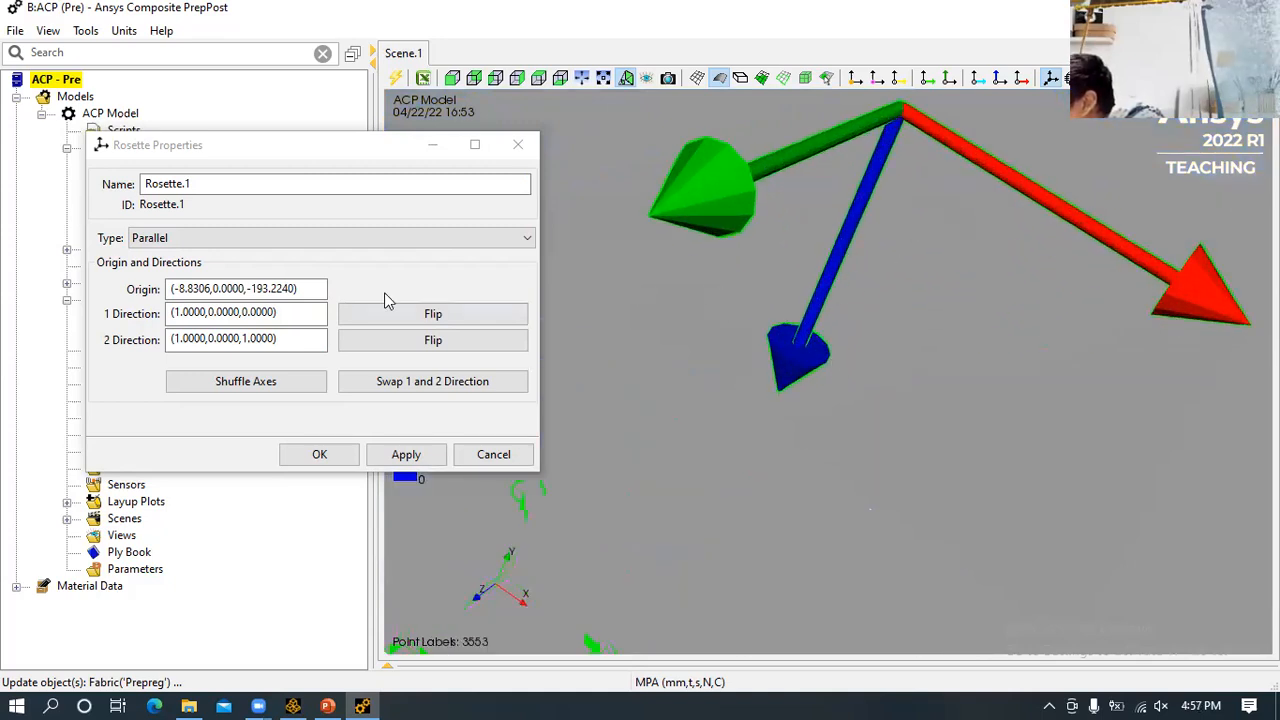
- Try to define the rosette's 1 Direction by picking an element on the plate surface
left_click(179, 312)
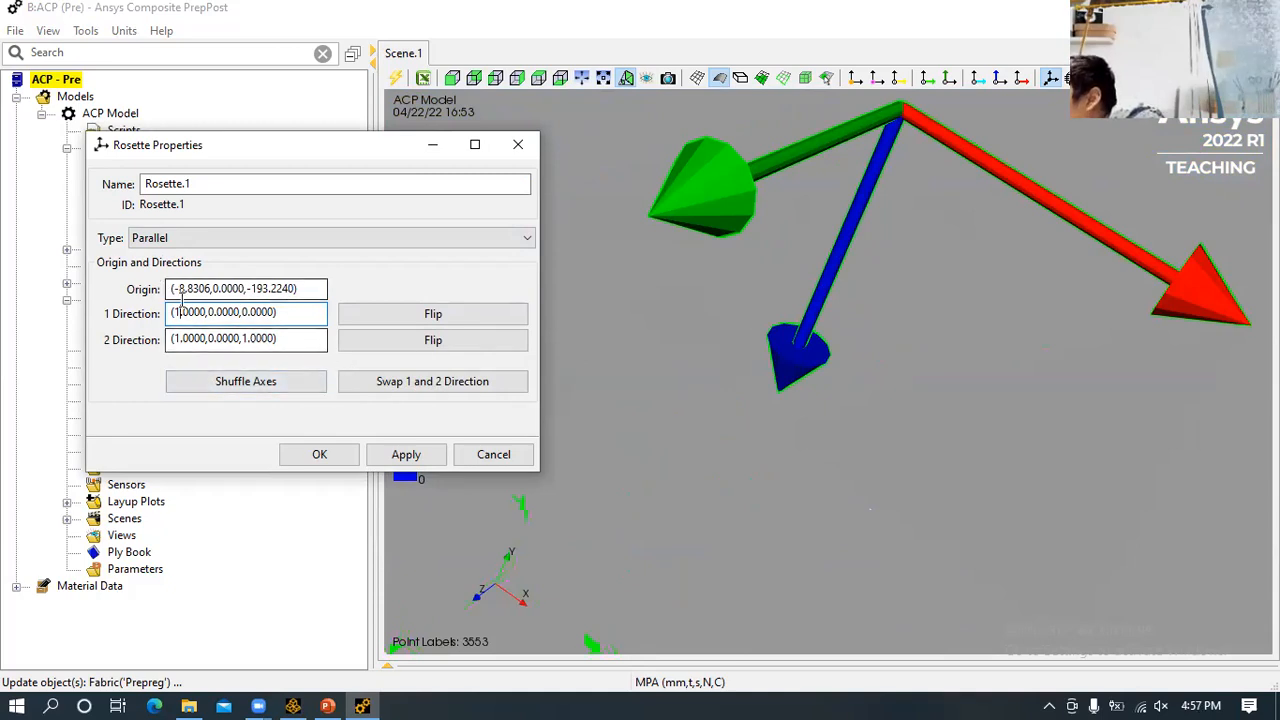
scroll(780, 418, "down", 3)
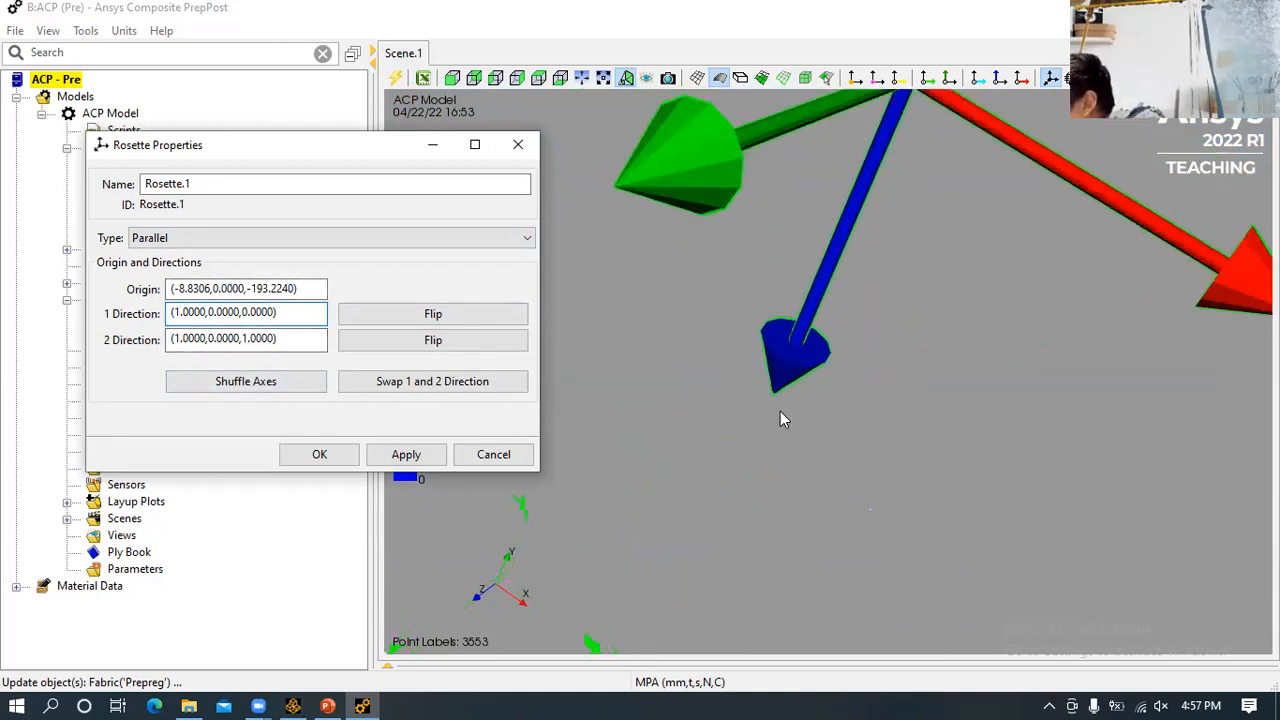
scroll(781, 413, "down", 4)
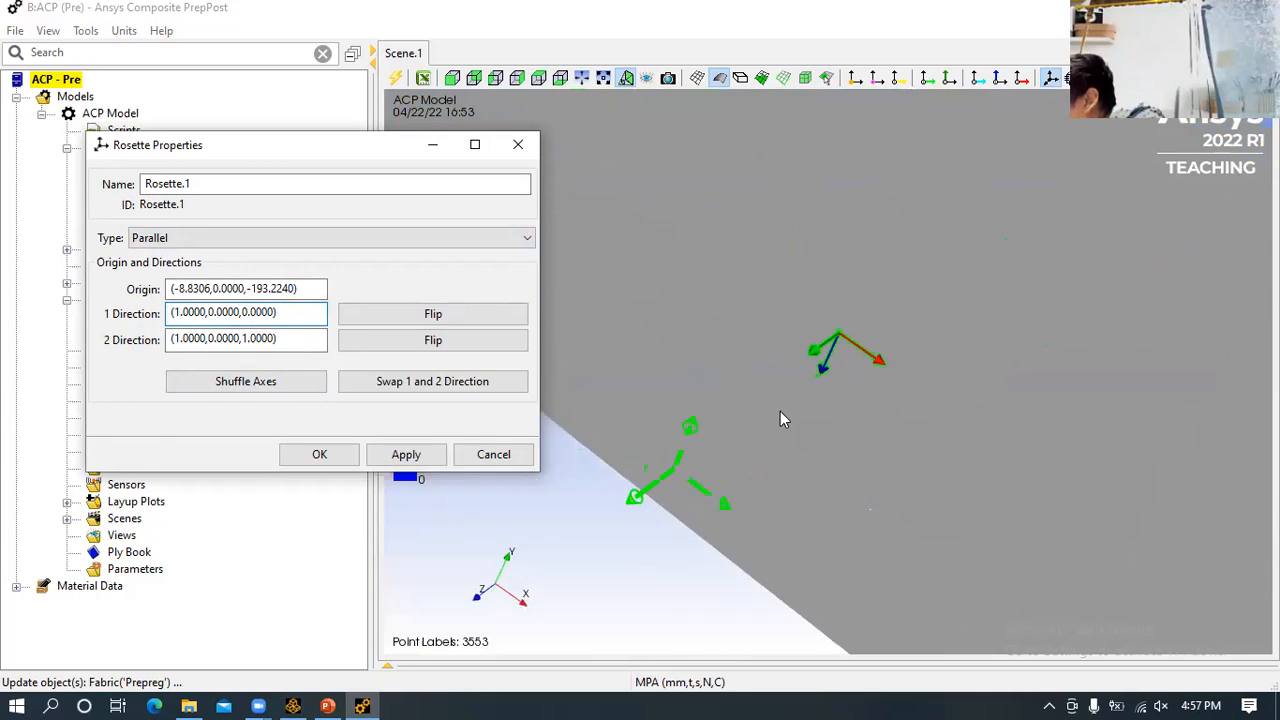
left_click(637, 203)
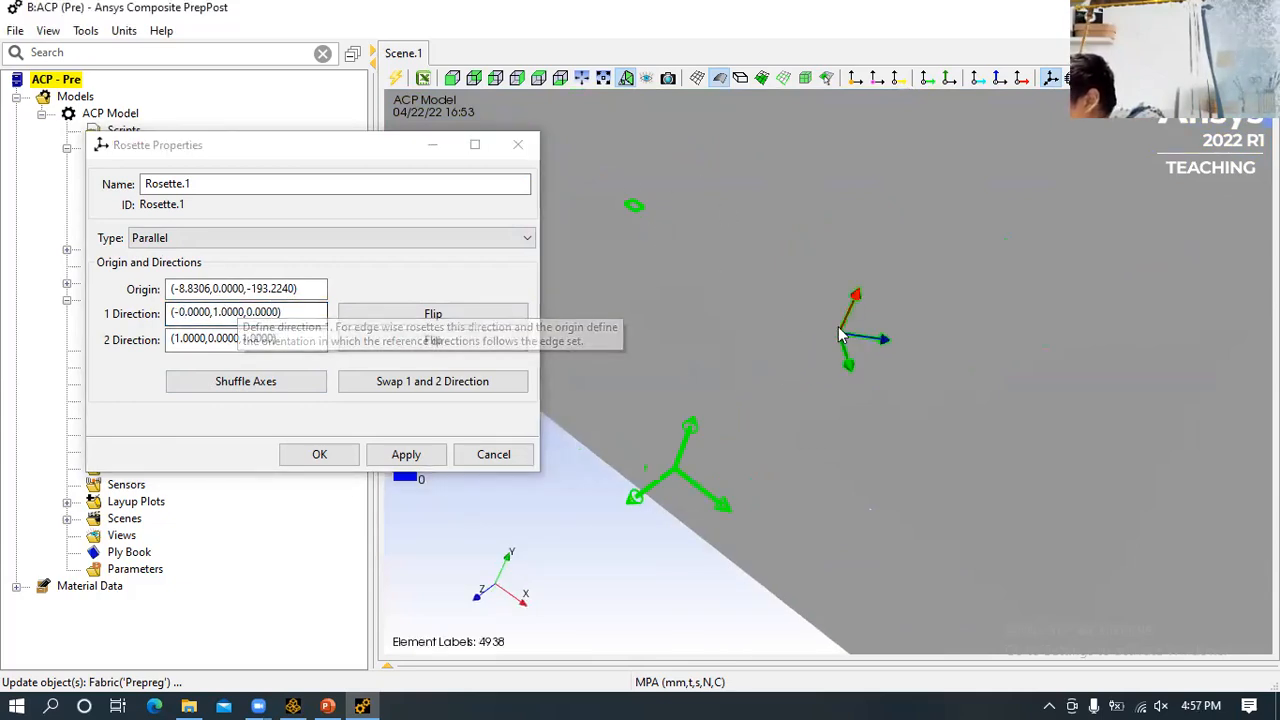
- Set the rosette's 1 Direction to (1,0,0) and discard the edits to the rosette
left_click(181, 312)
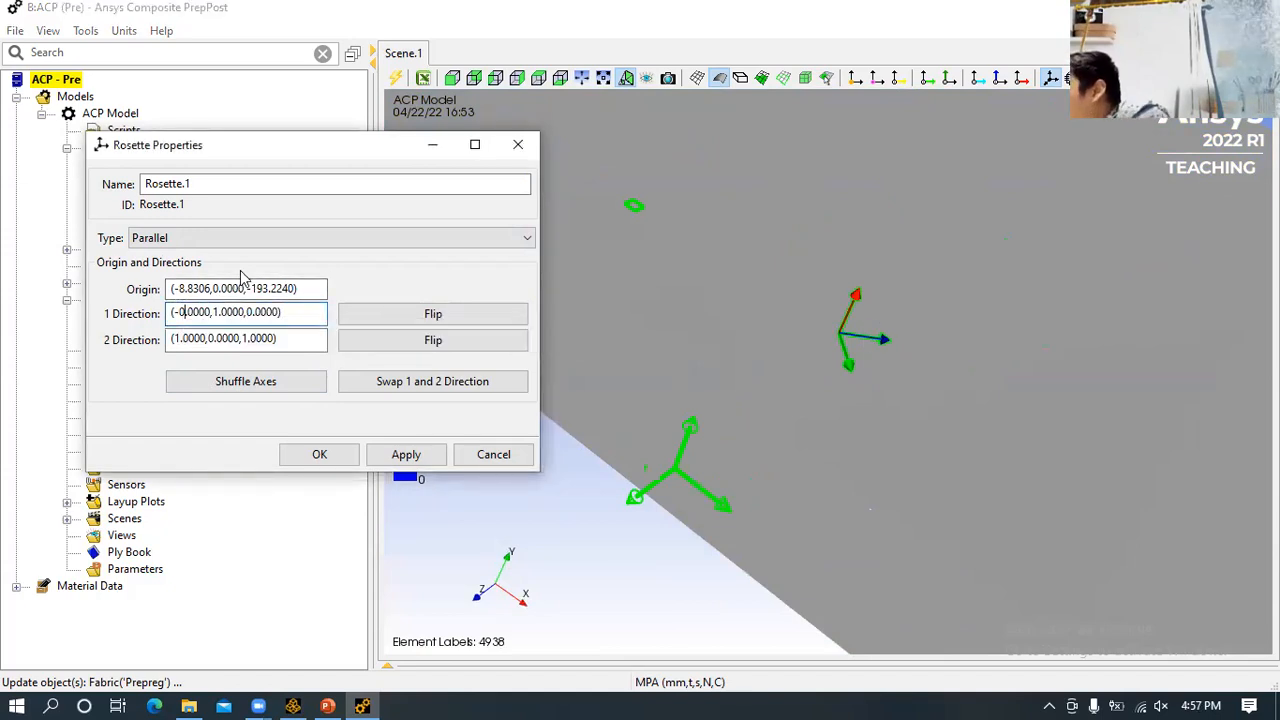
key("BackSpace")
key("BackSpace")
type("1")
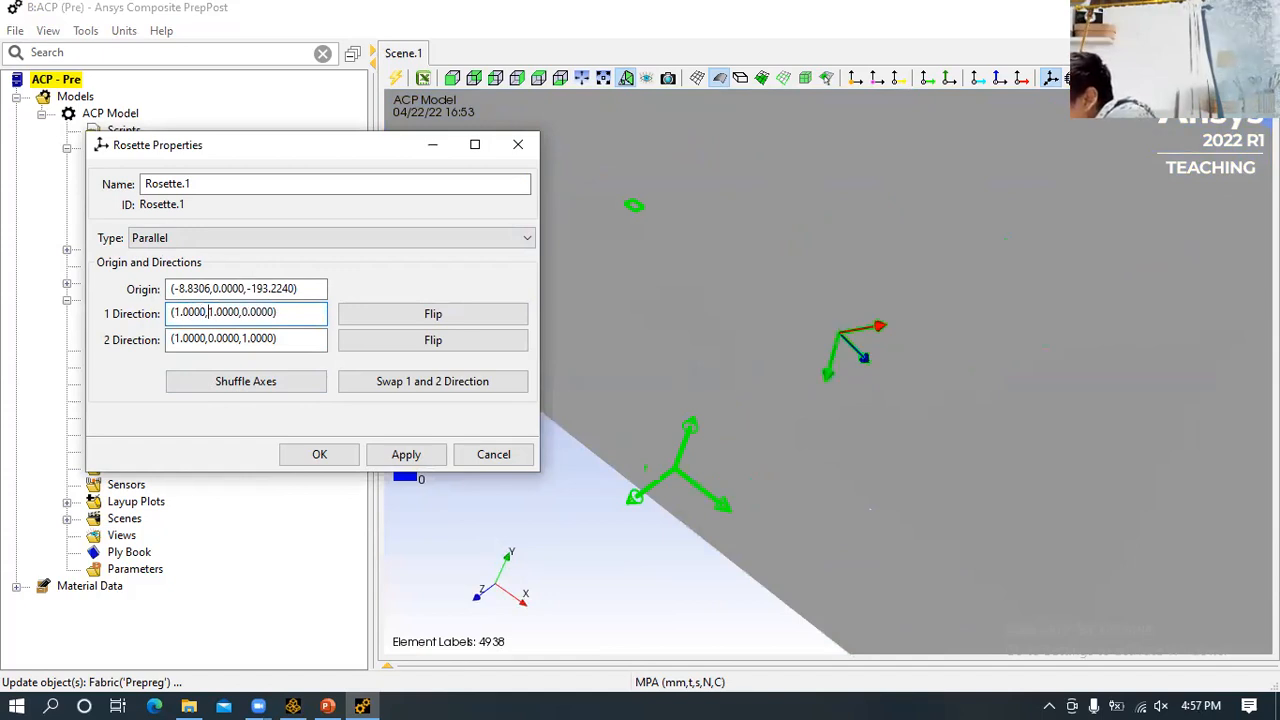
key("BackSpace")
type("0")
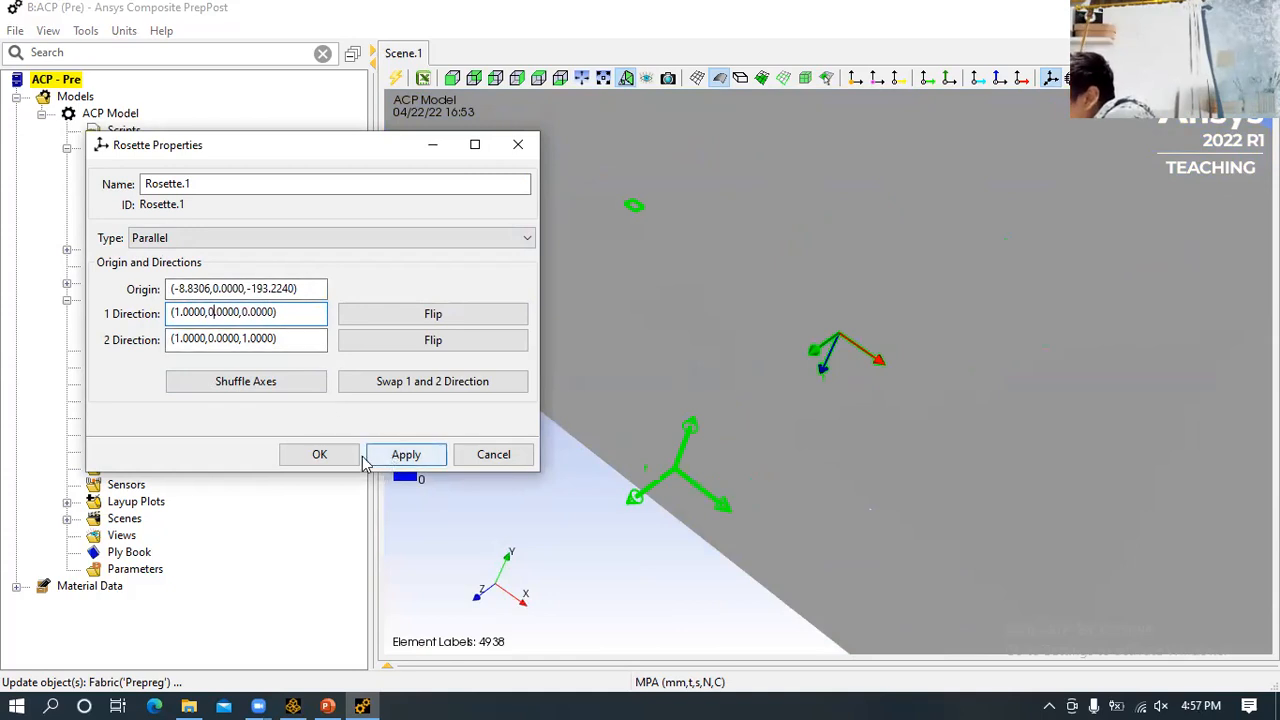
left_click(446, 460)
left_click(484, 457)
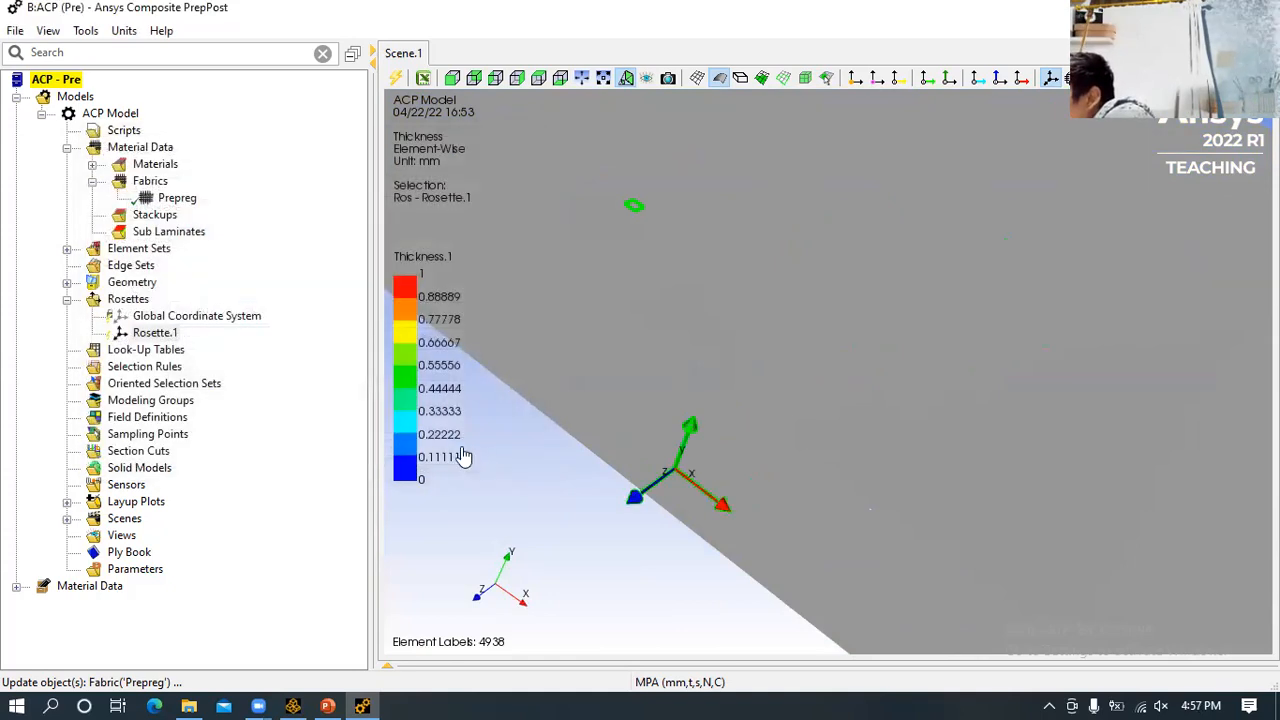
- Edit Rosette.1, show the mesh edges, and set its origin to (6.1694,0,-248.2240) by picking an element on the plate
double_click(155, 334)
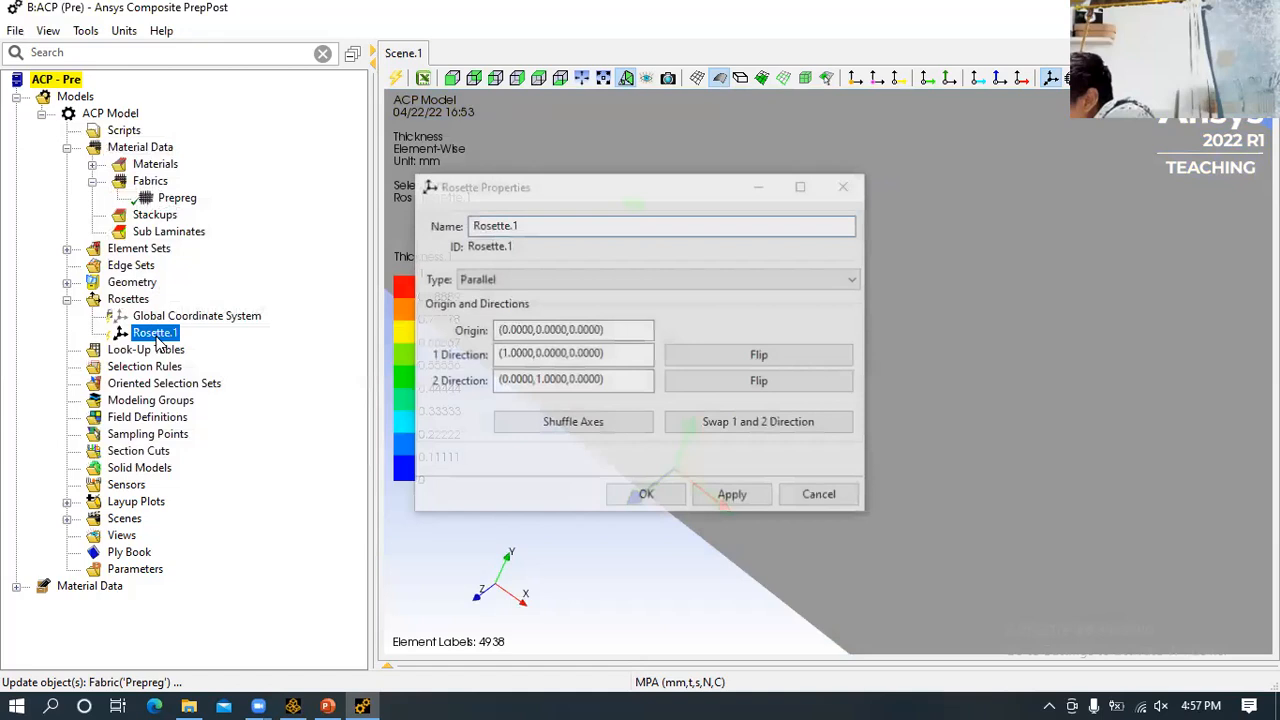
left_click(939, 262)
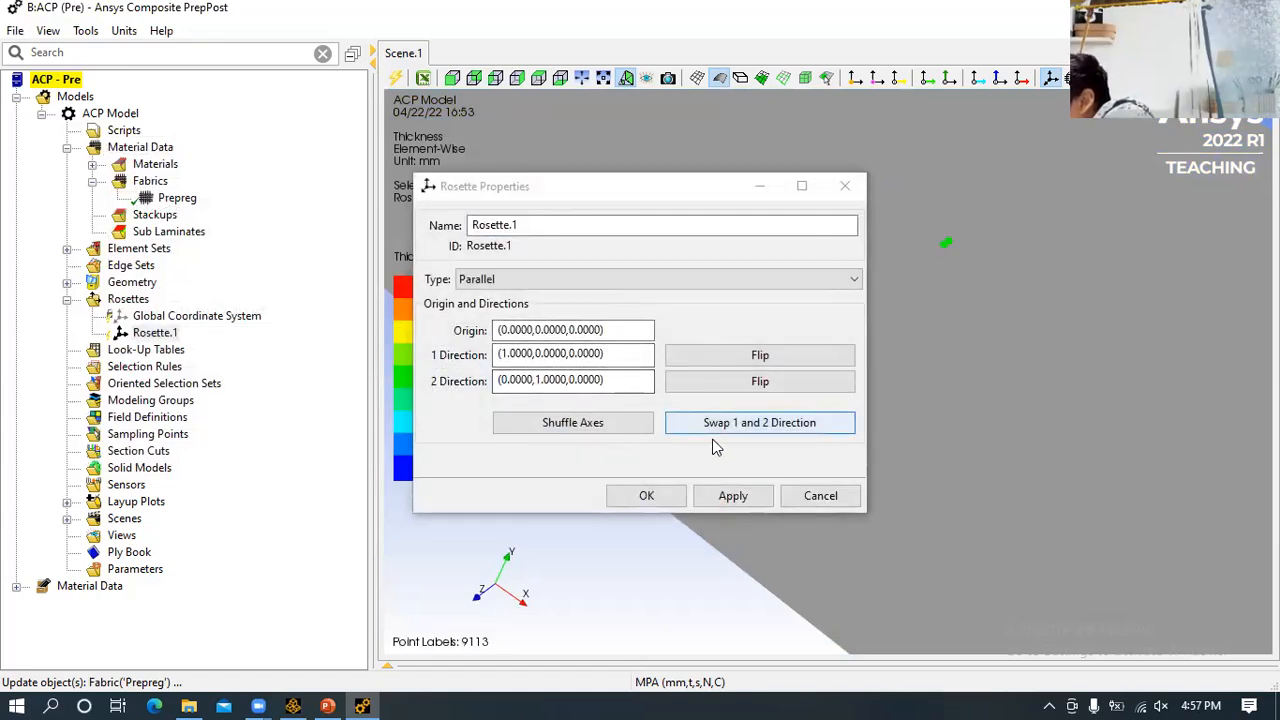
scroll(990, 212, "up", 2)
left_click(965, 220)
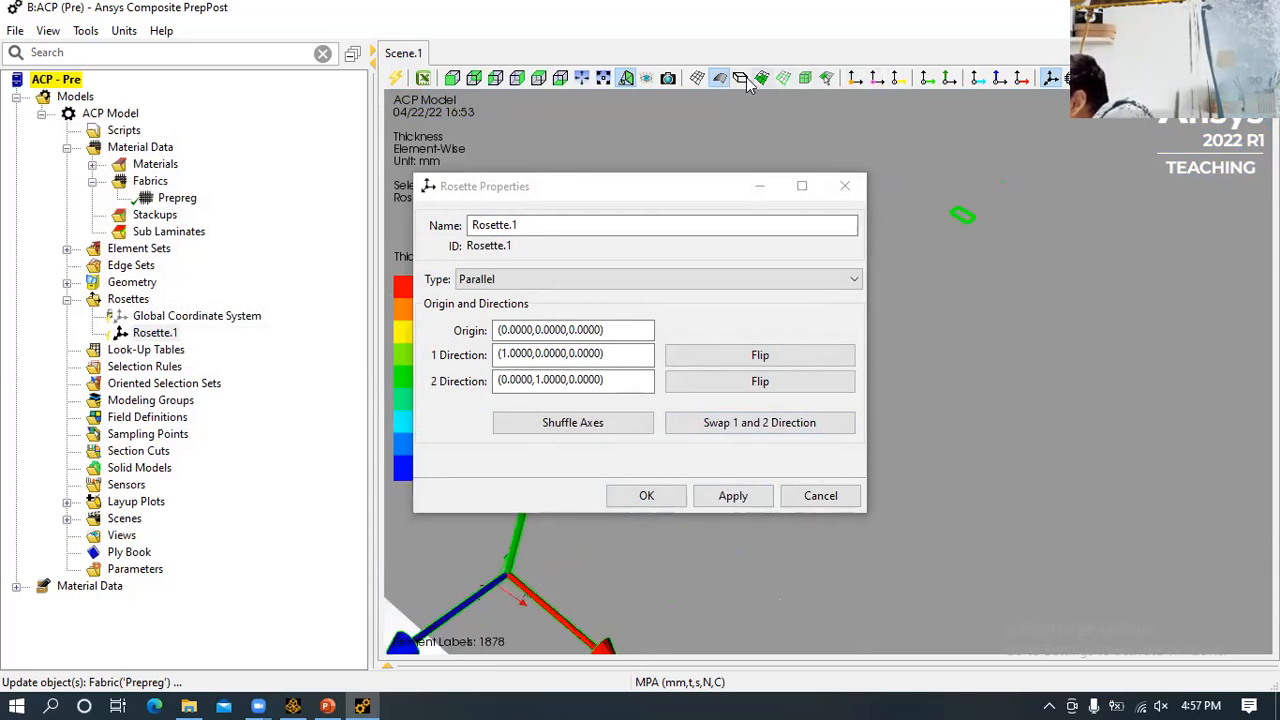
left_click(697, 78)
left_click(950, 239)
left_click(939, 242)
left_click(733, 495)
left_click(934, 287)
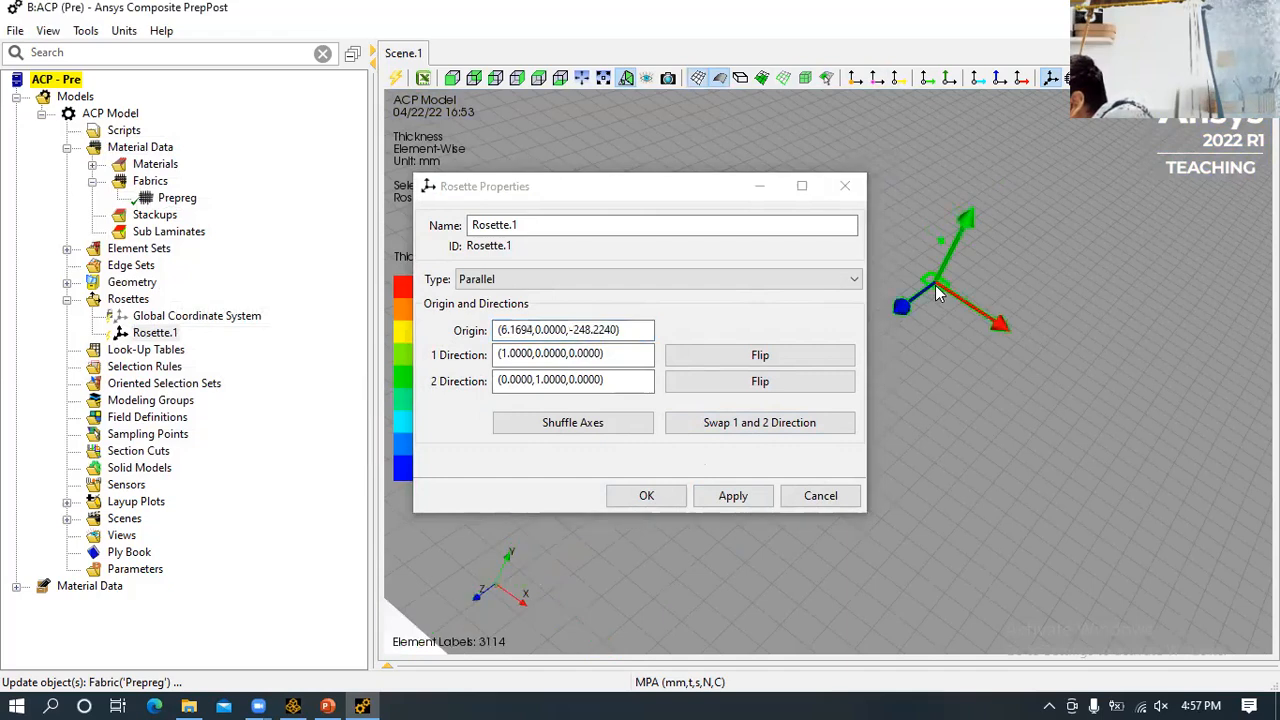
- Set Rosette.1's 2 Direction to (0,0,1) and accept the rosette definition
left_click(537, 379)
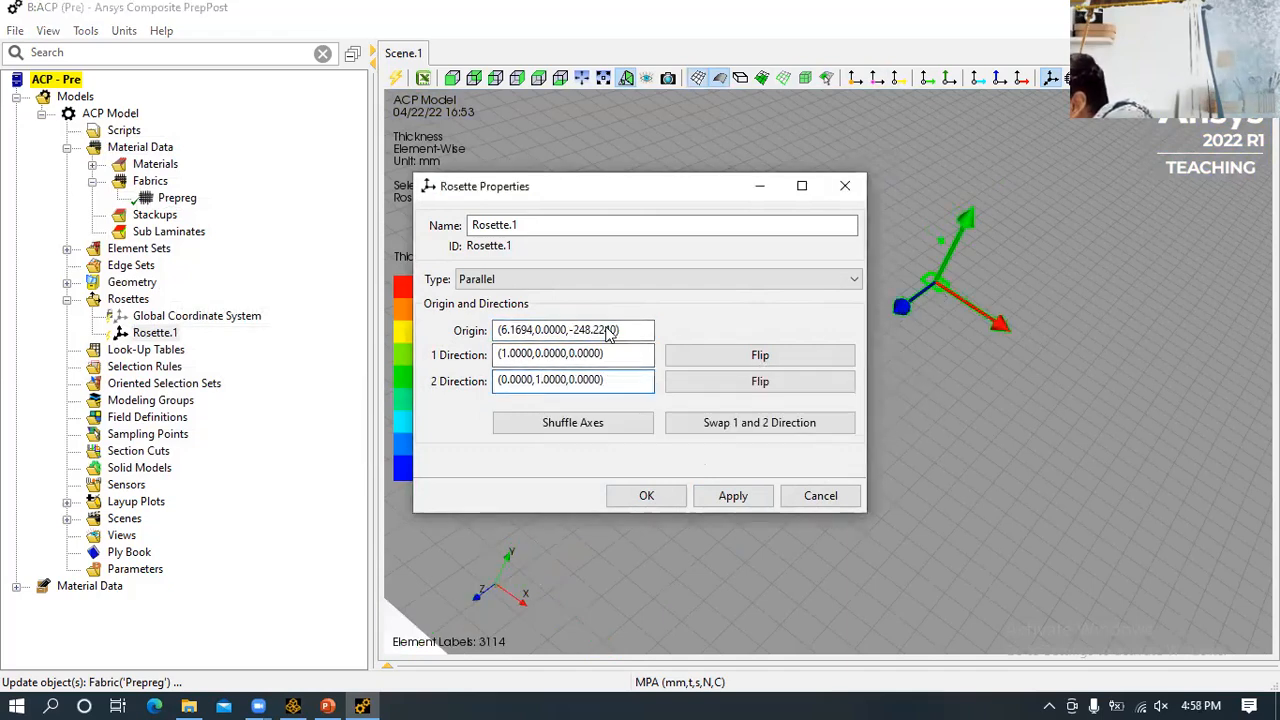
key("BackSpace")
type("0")
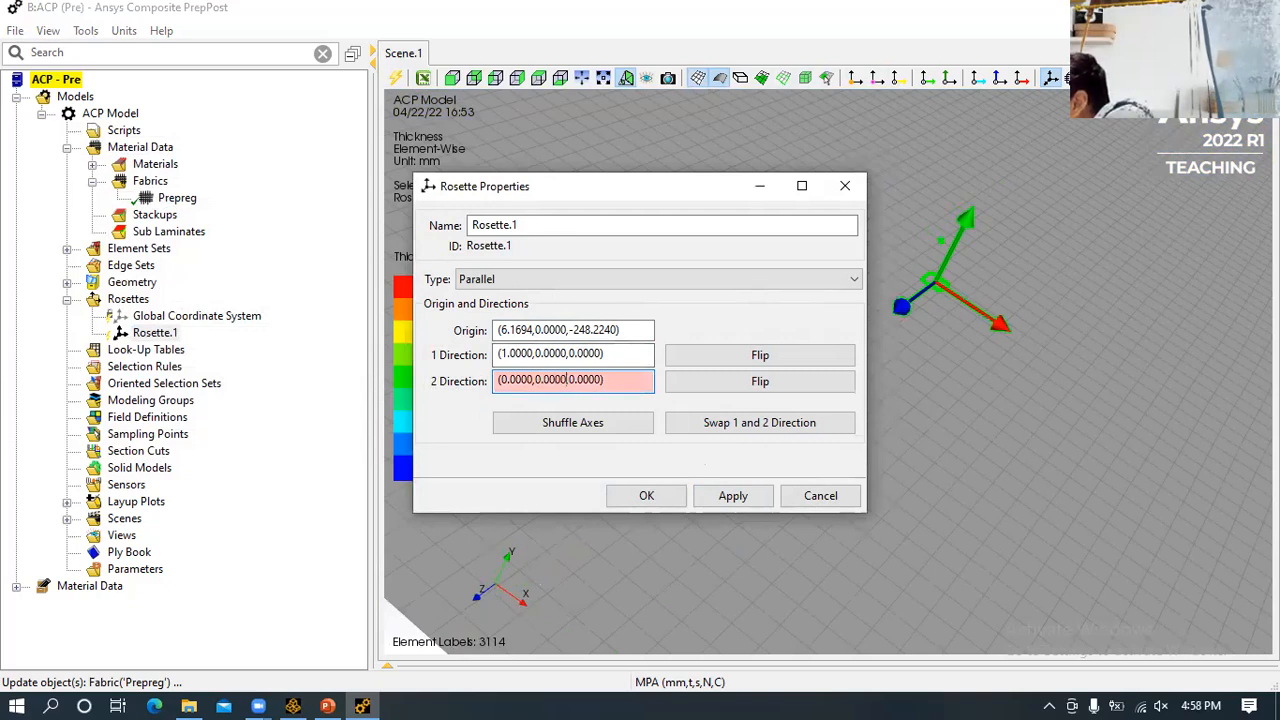
key("BackSpace")
type("1")
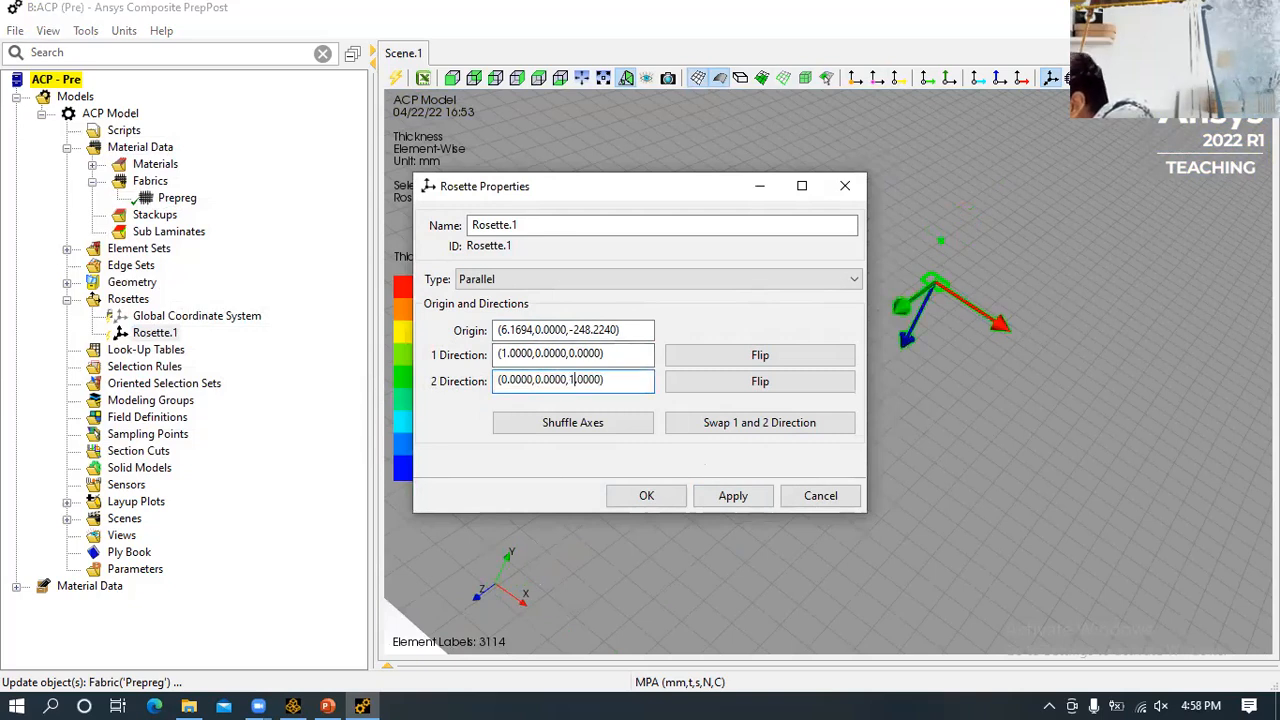
left_click(733, 497)
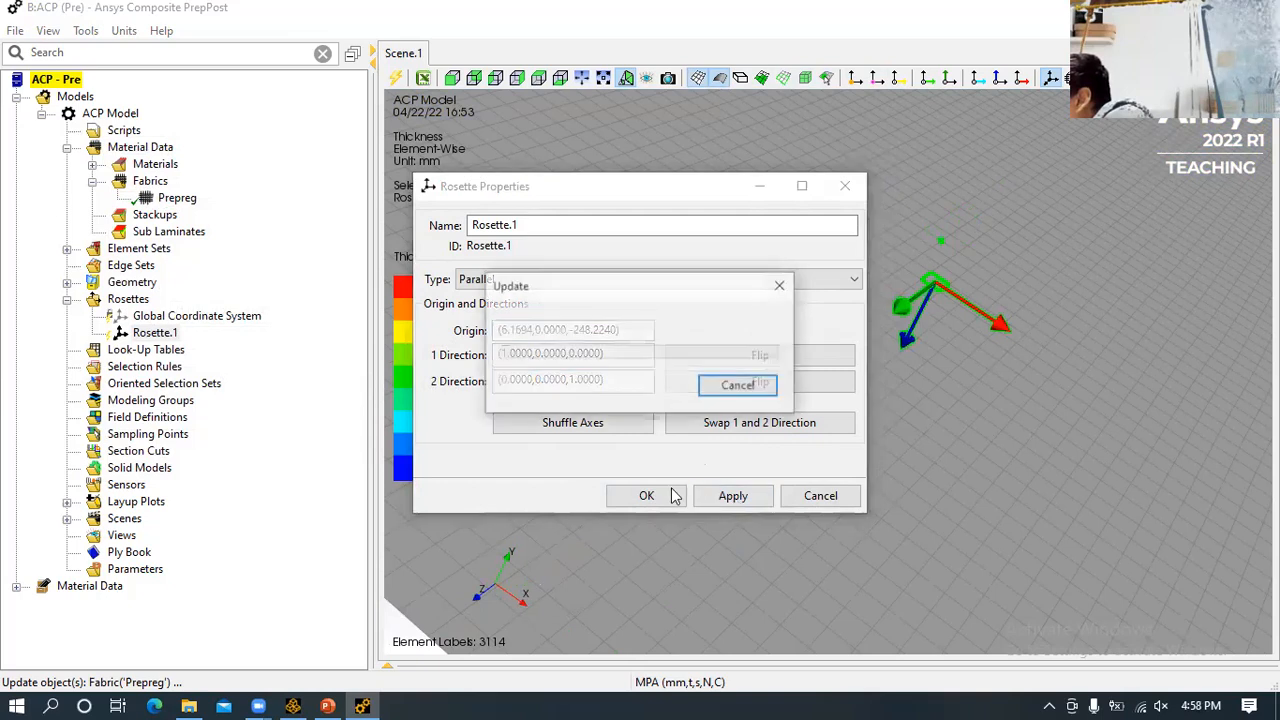
left_click(652, 496)
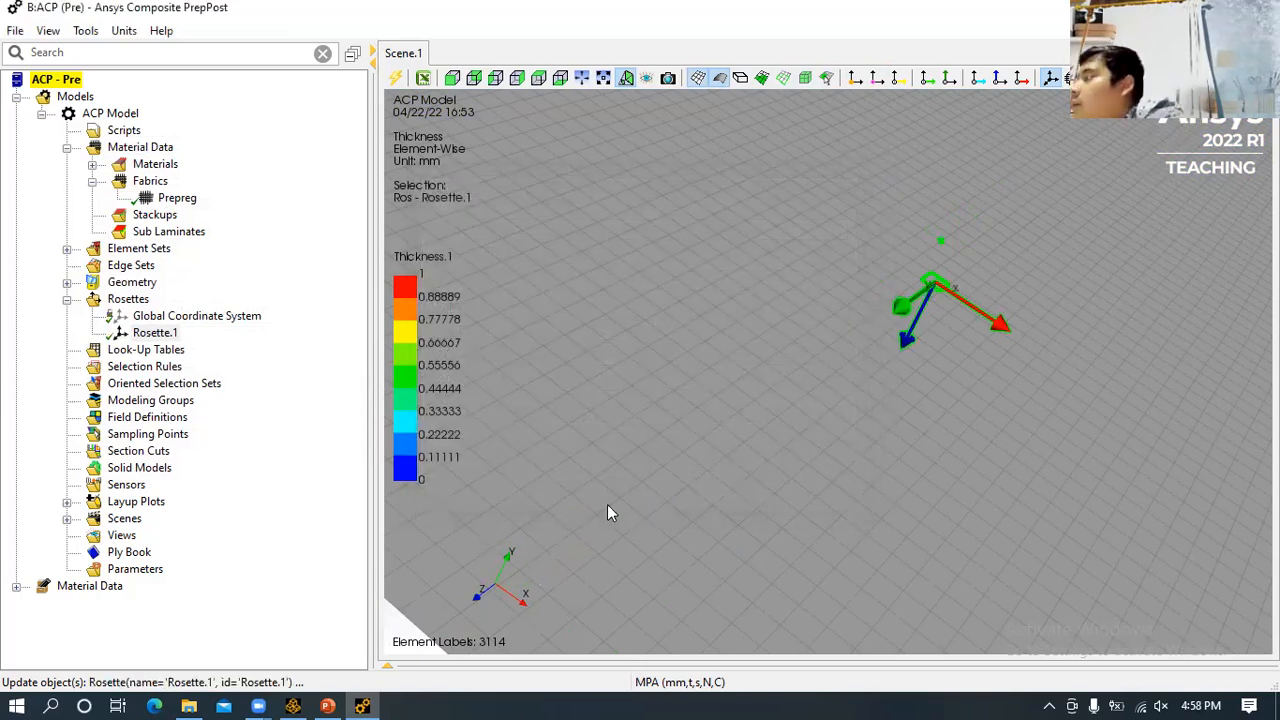
- Examine the position and axis directions of Rosette.1 on the meshed plate
left_click(170, 386)
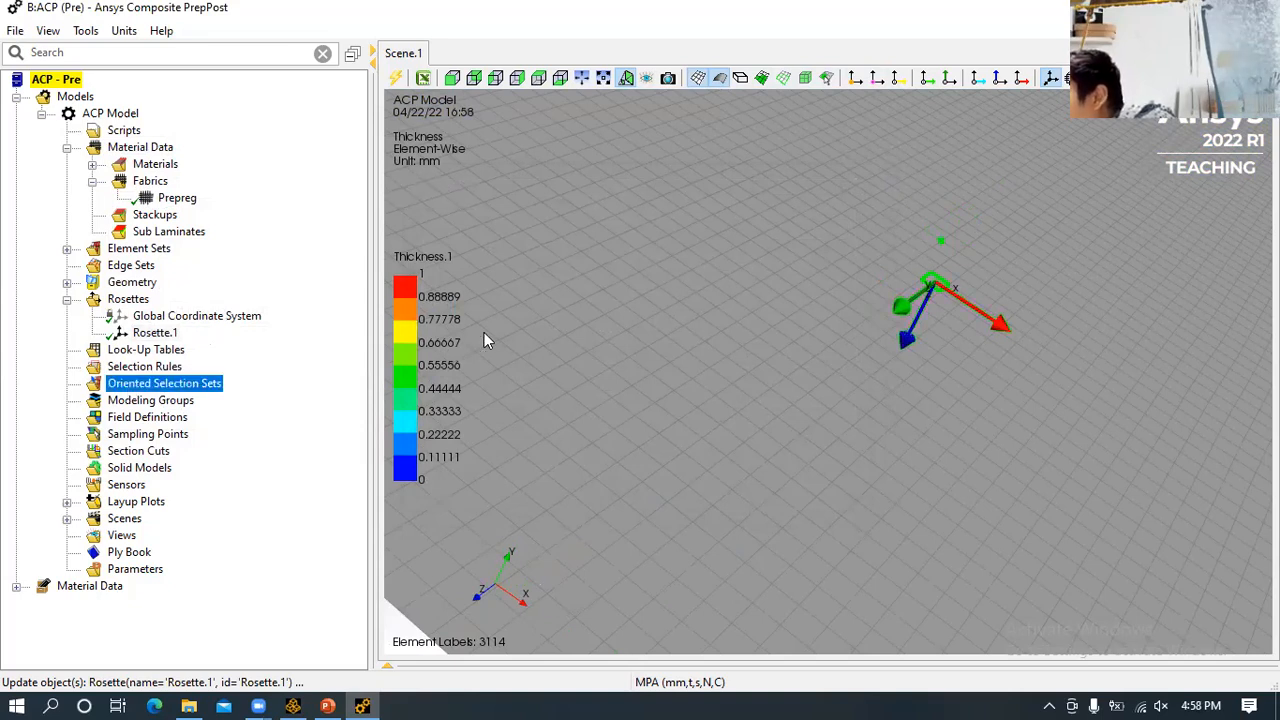
scroll(488, 332, "up", 2)
scroll(490, 323, "down", 5)
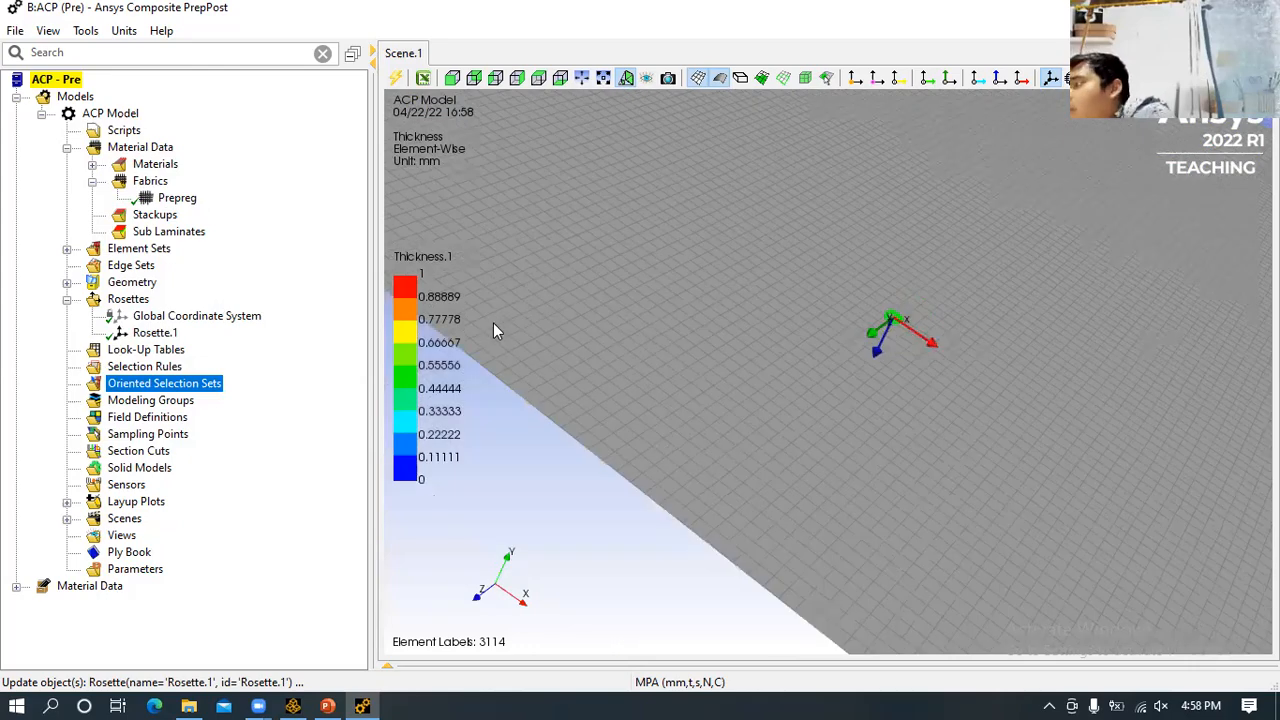
left_click_drag(829, 369, 825, 417)
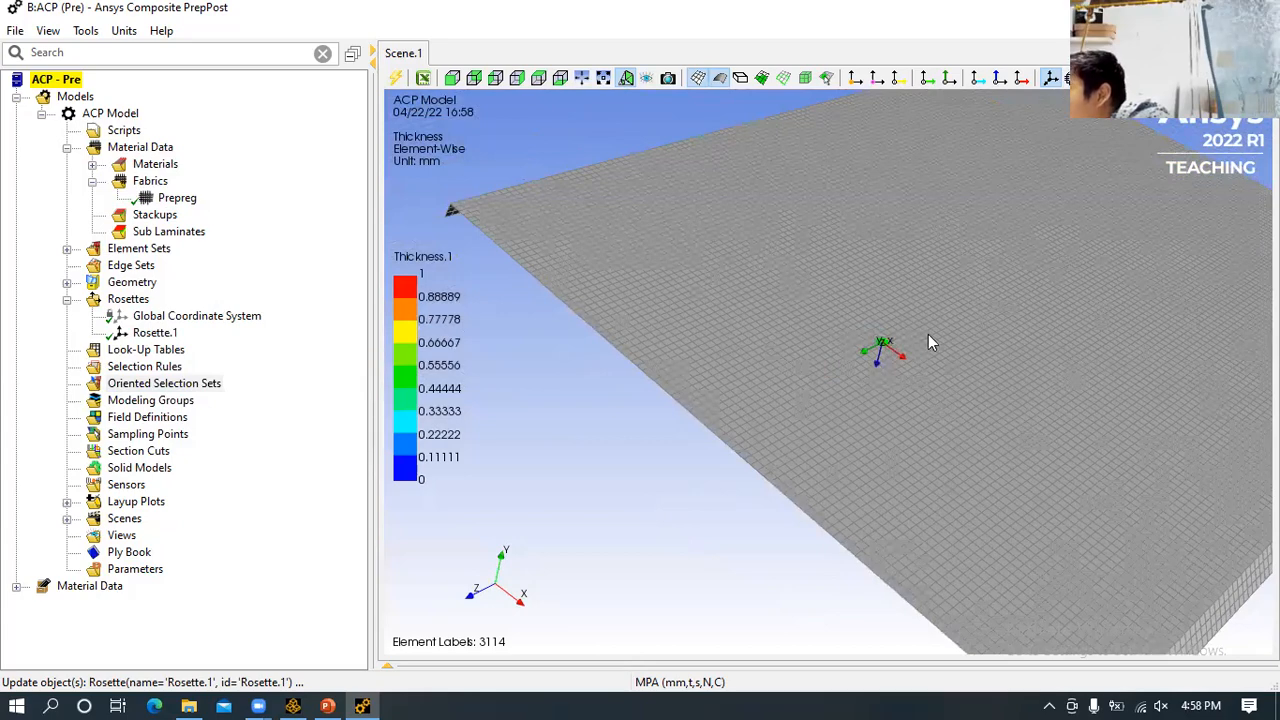
scroll(932, 414, "up", 4)
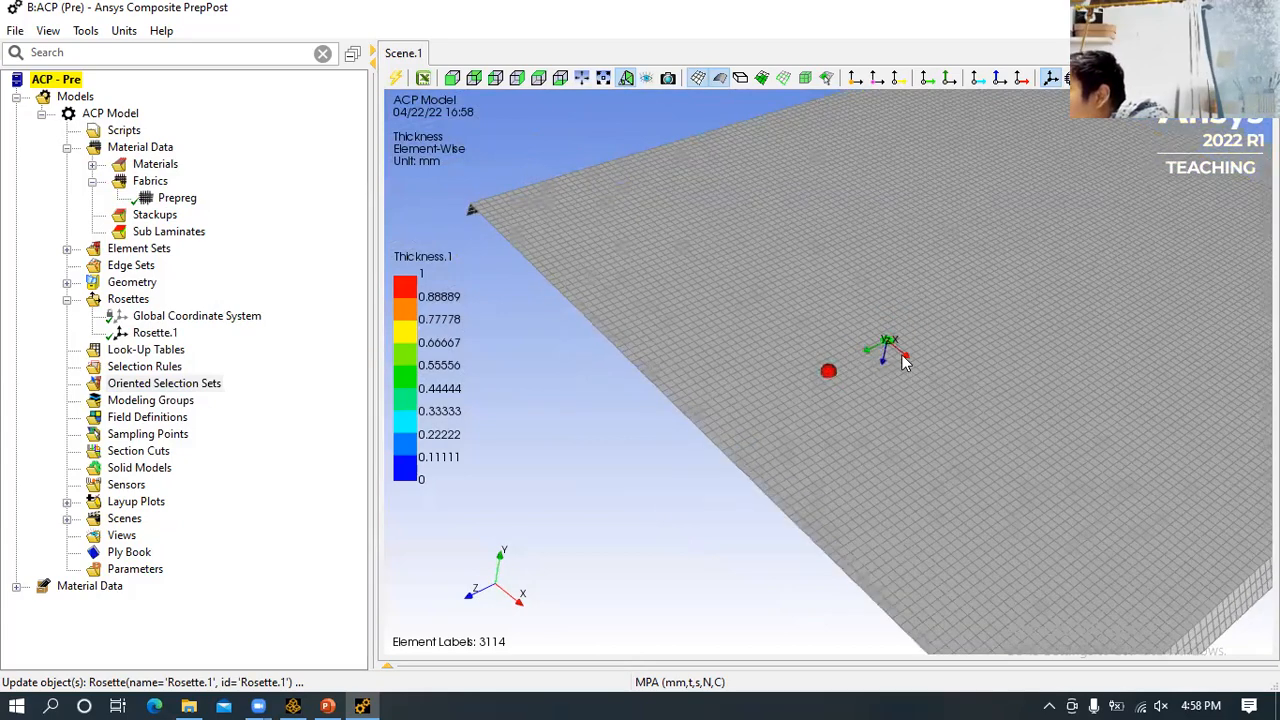
scroll(948, 311, "up", 2)
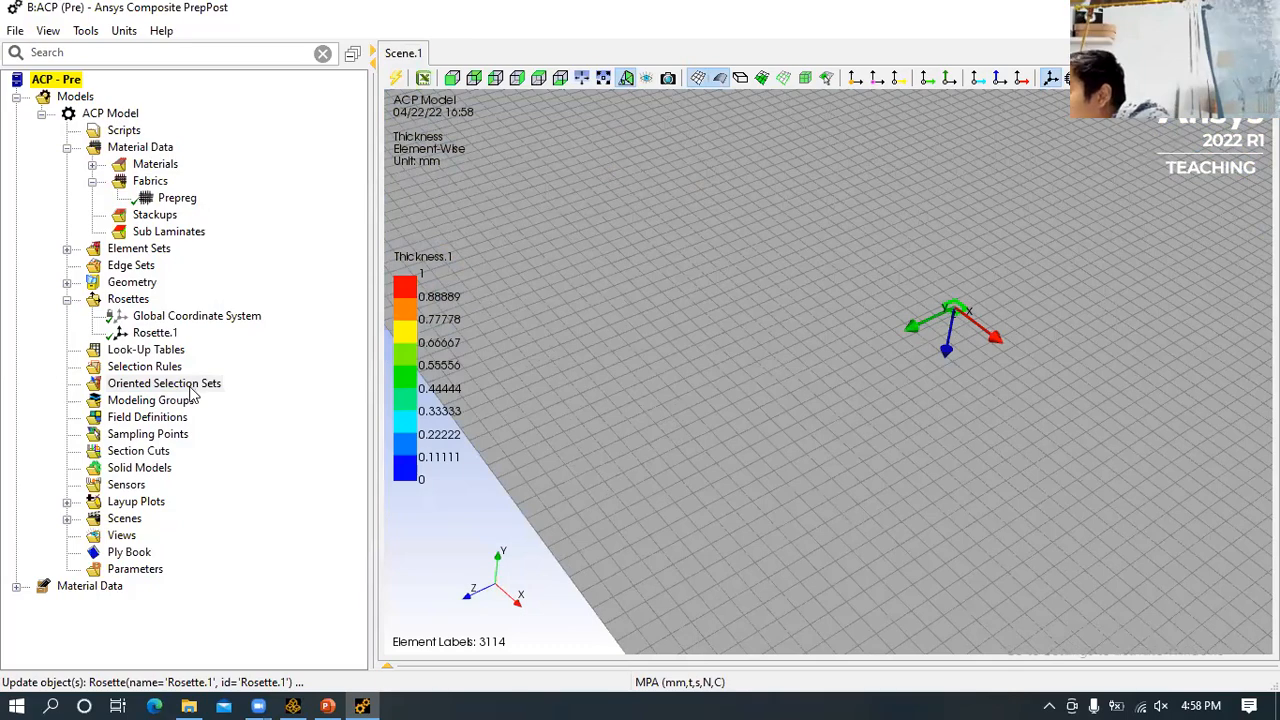
- Create an oriented selection set and assign All_Elements as its element set
middle_click_drag(688, 403, 622, 441)
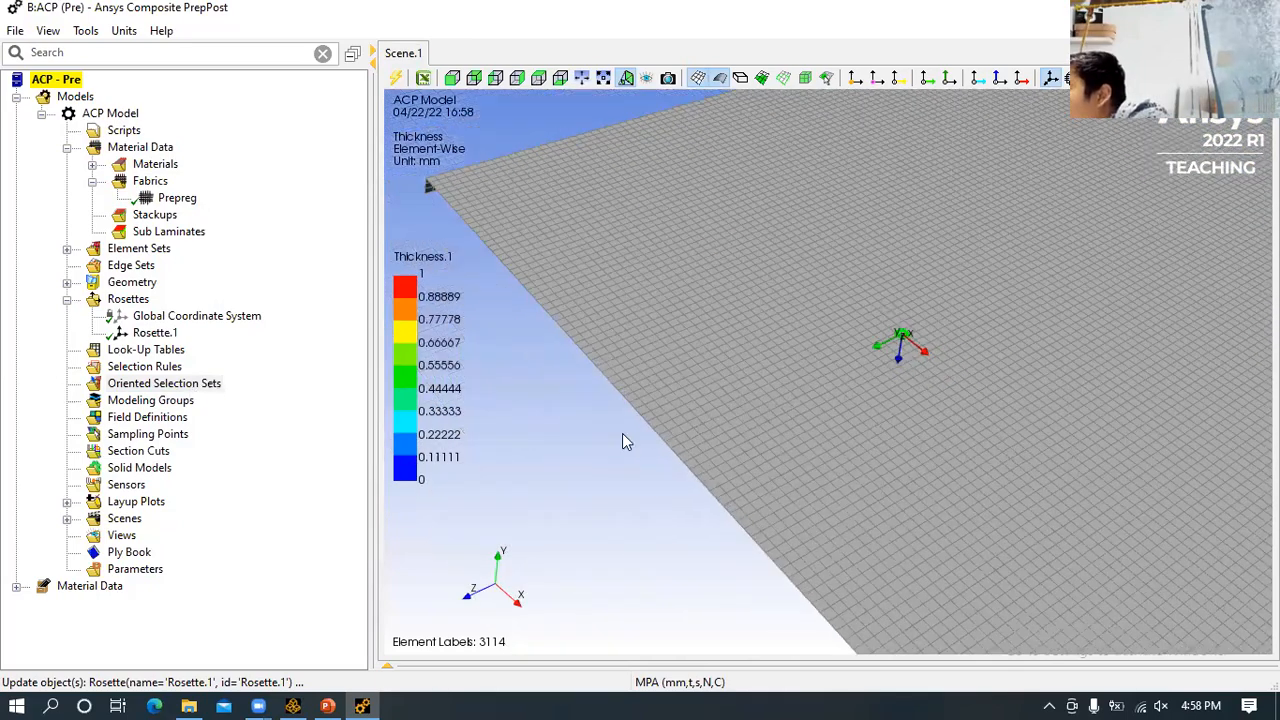
left_click(188, 386)
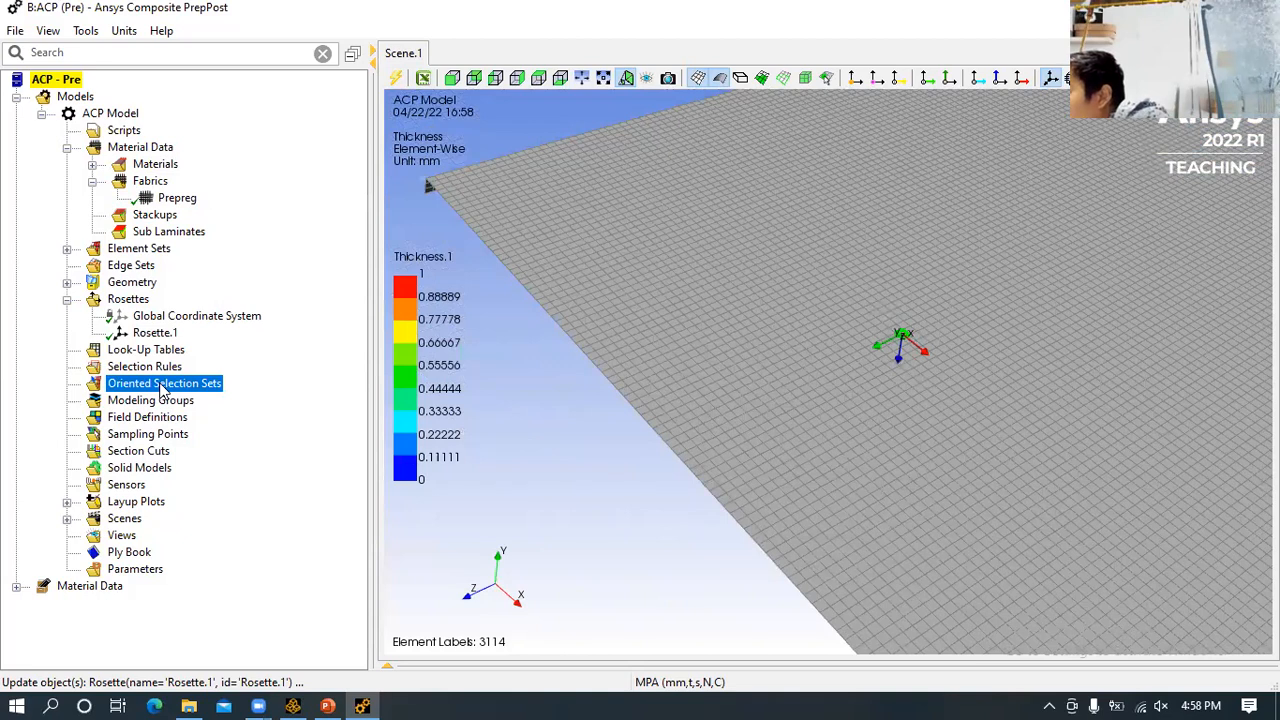
right_click(170, 388)
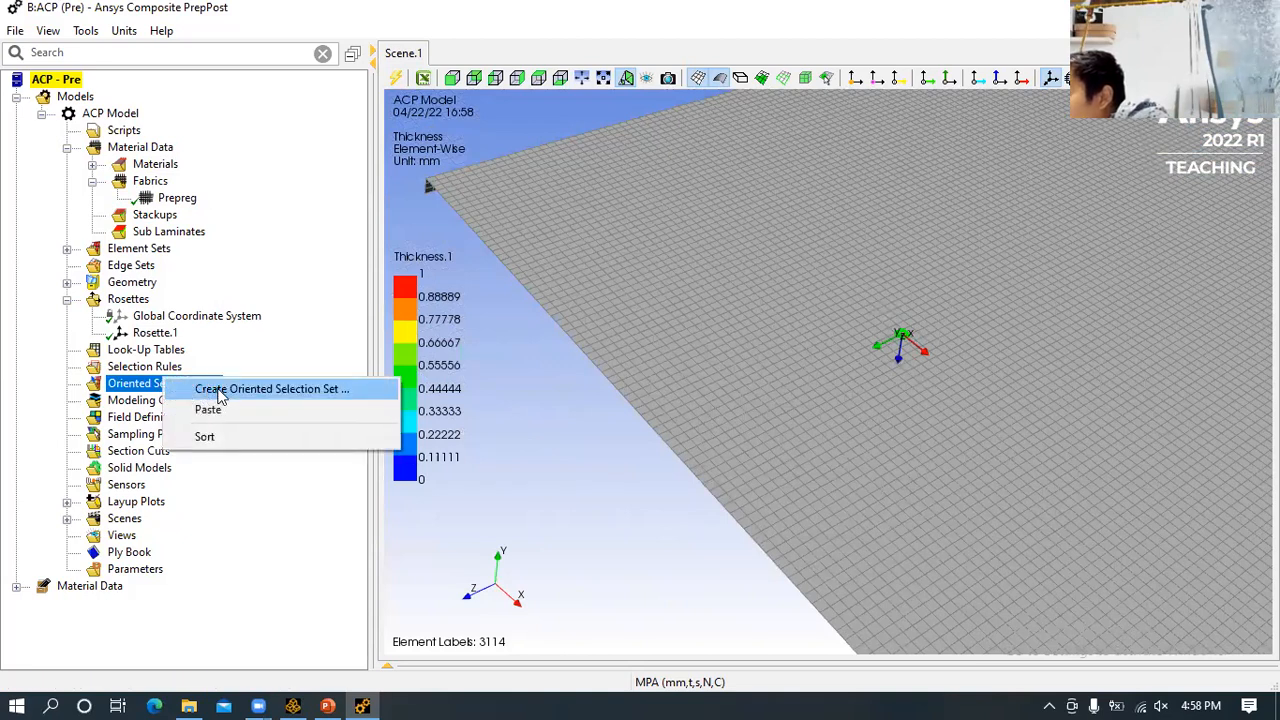
left_click(222, 396)
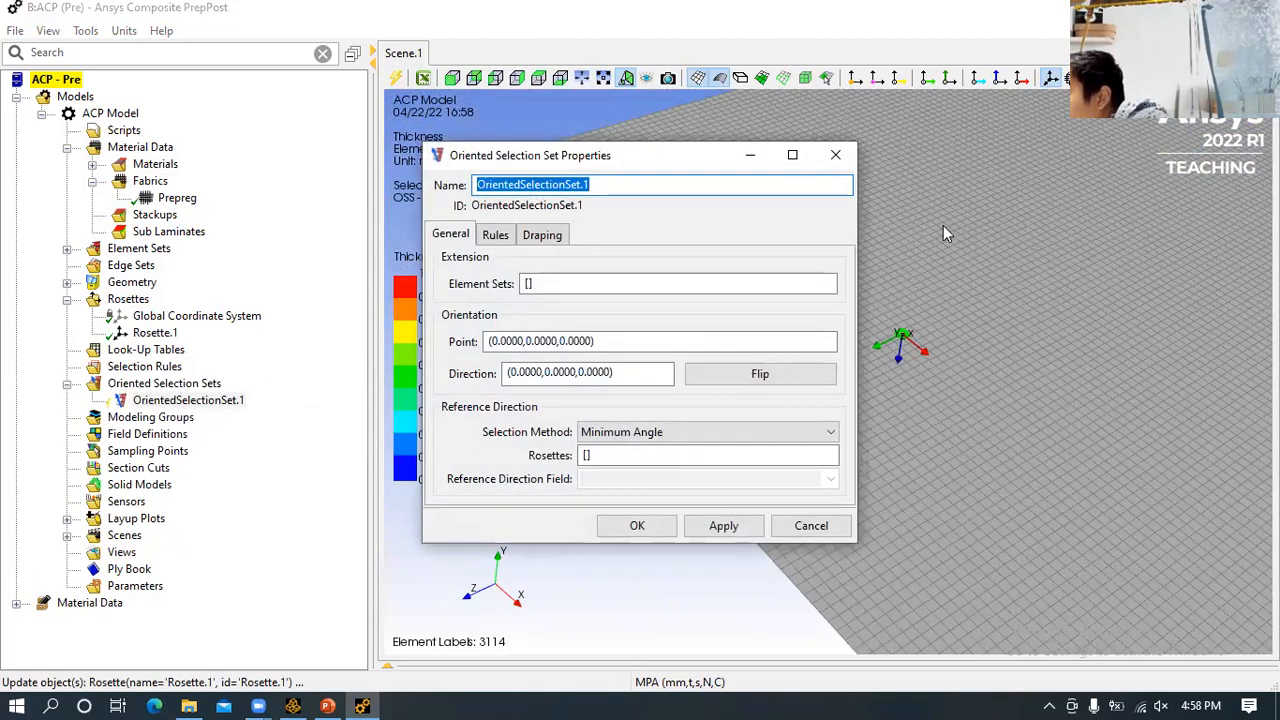
left_click(529, 284)
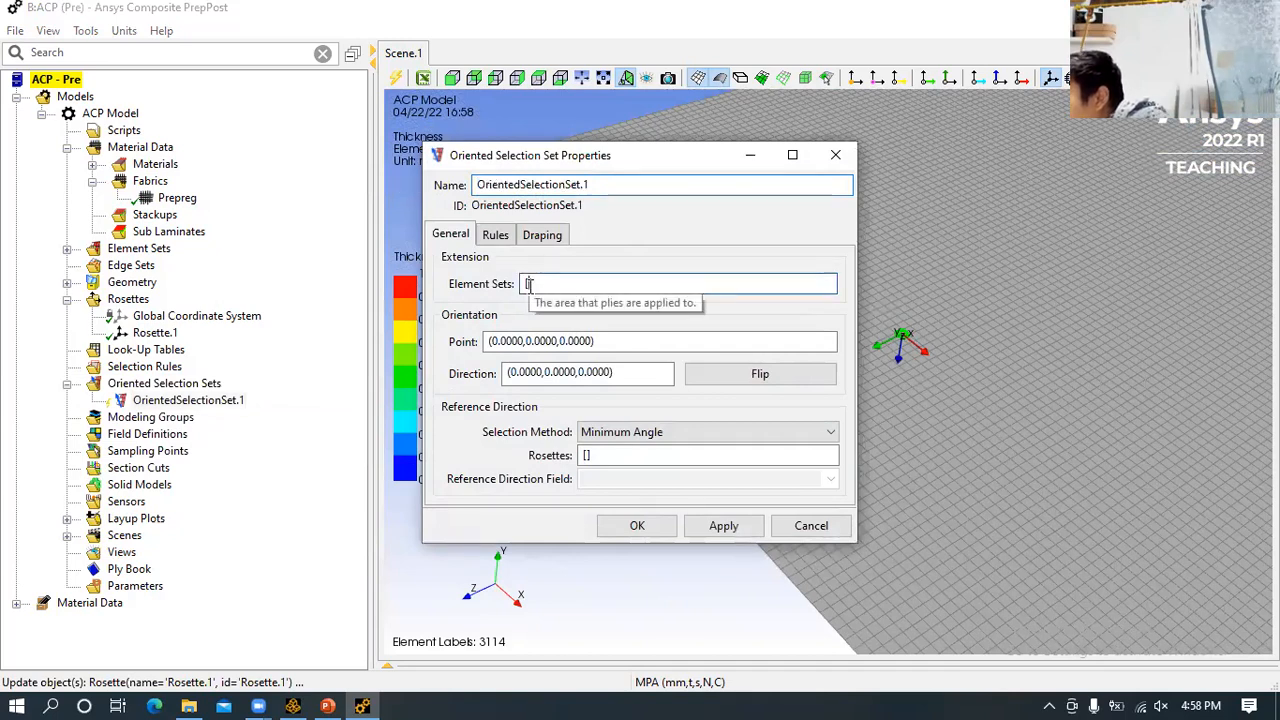
left_click(67, 250)
left_click(175, 268)
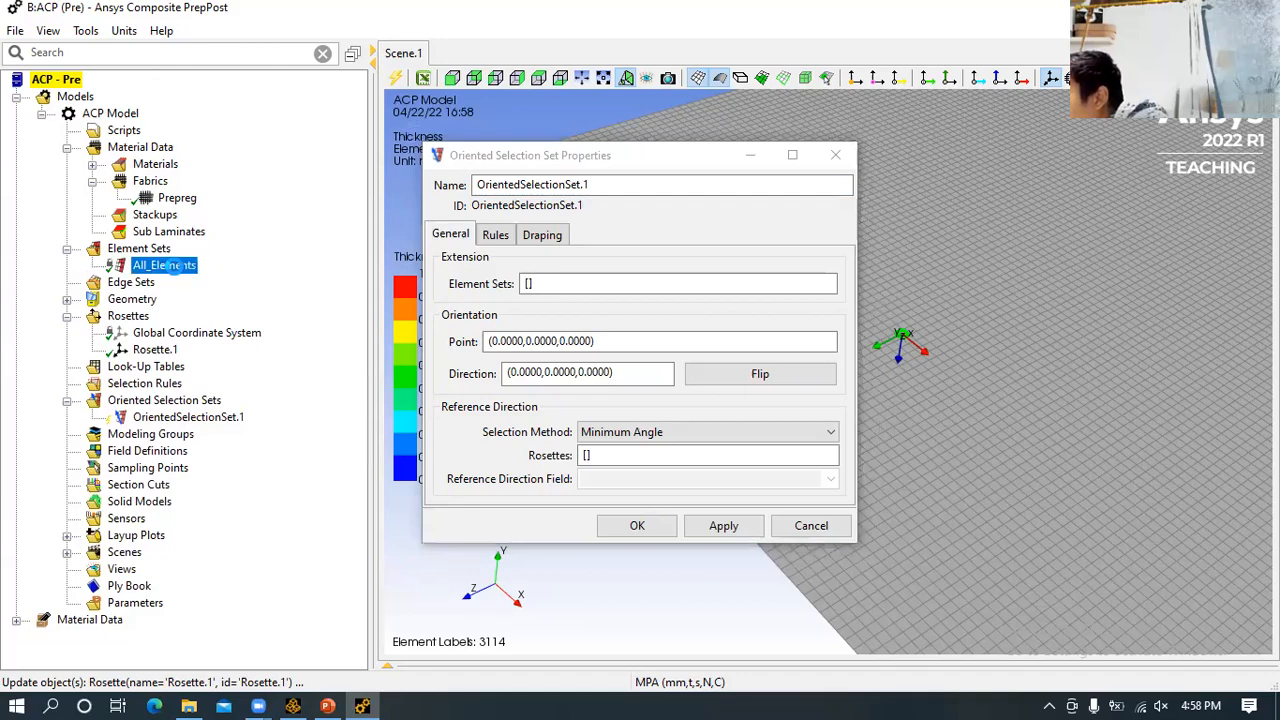
- Set the oriented selection set's orientation point to (121.8125,0.0000,-313.0566) by picking a point on the meshed plate
left_click(543, 341)
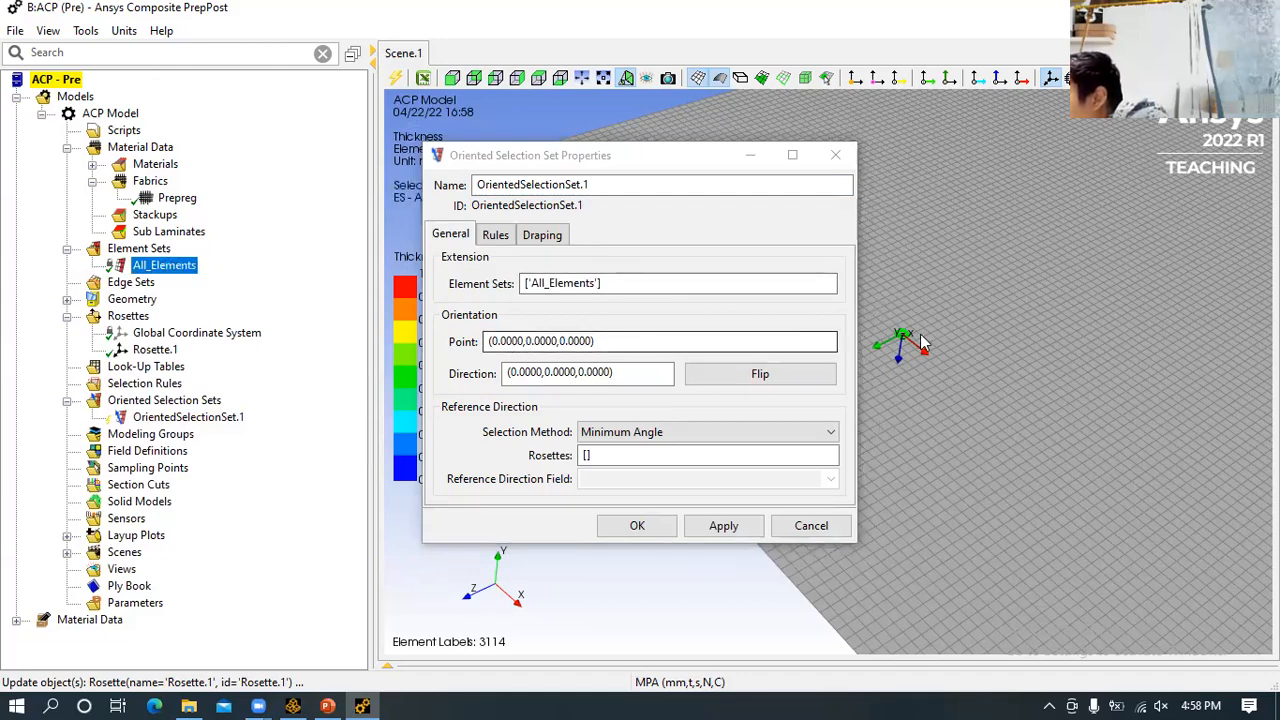
left_click(1030, 352)
scroll(1031, 350, "down", 2)
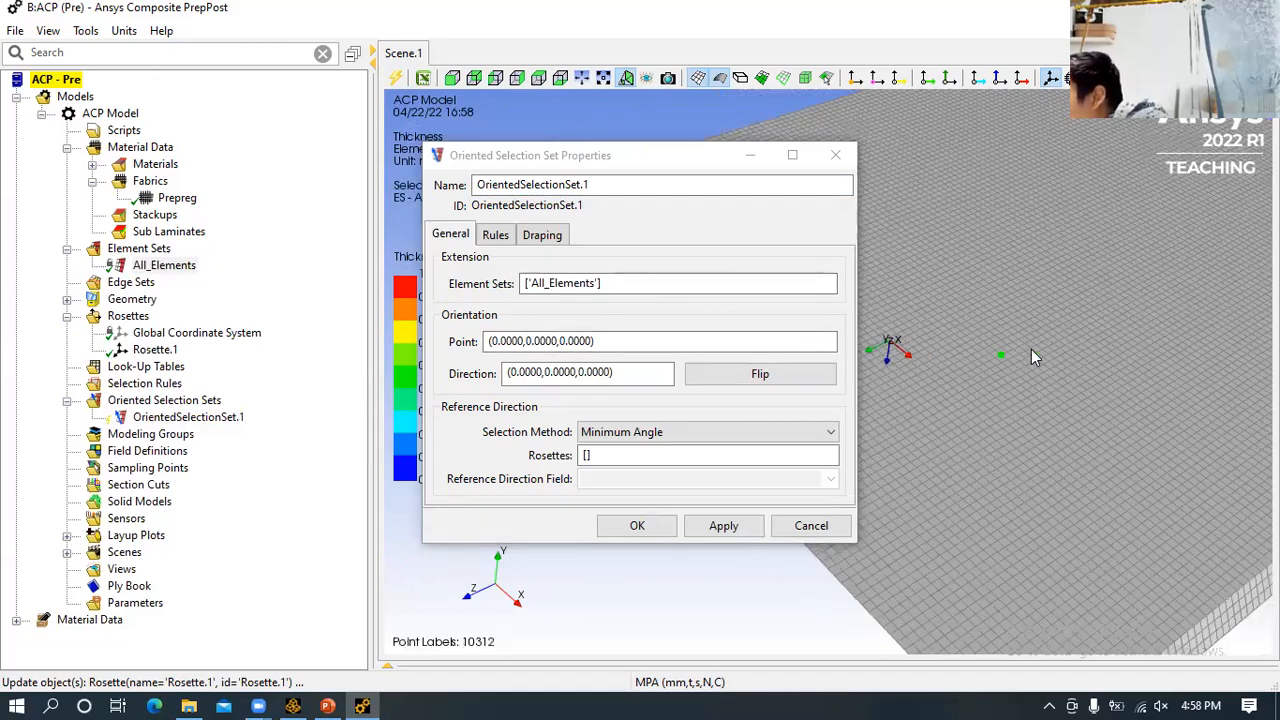
scroll(1024, 352, "up", 3)
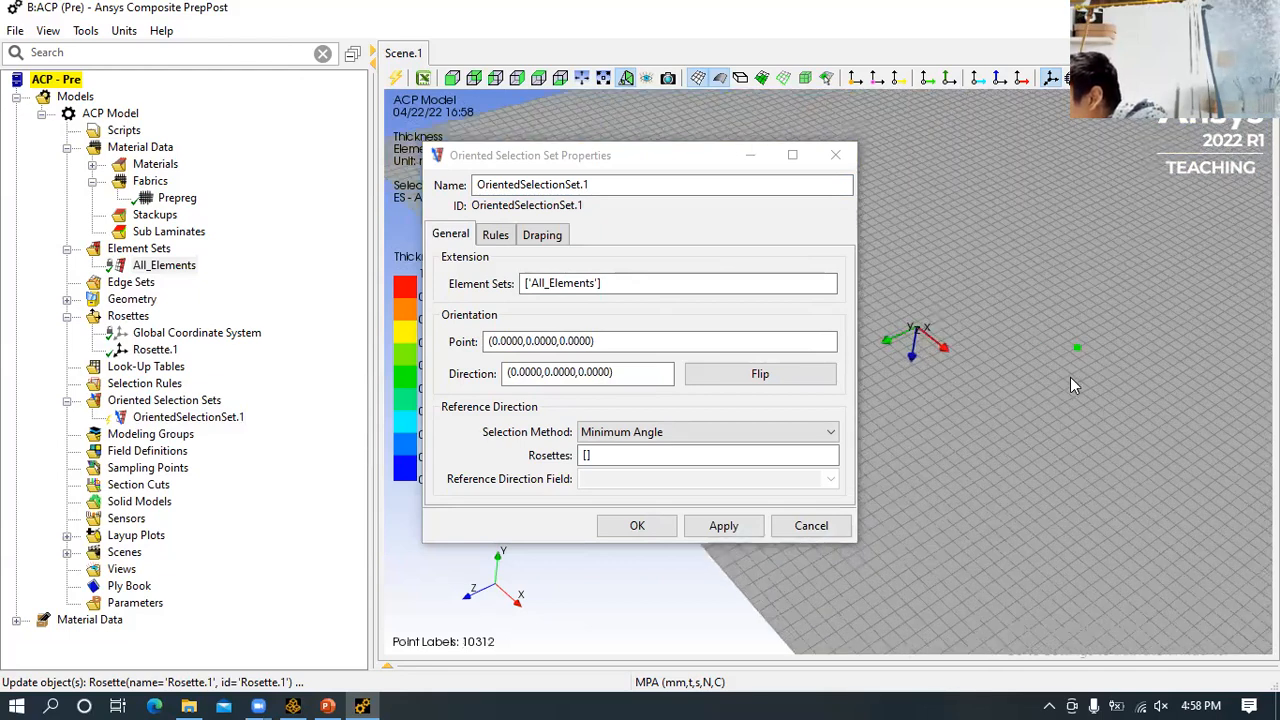
left_click(518, 341)
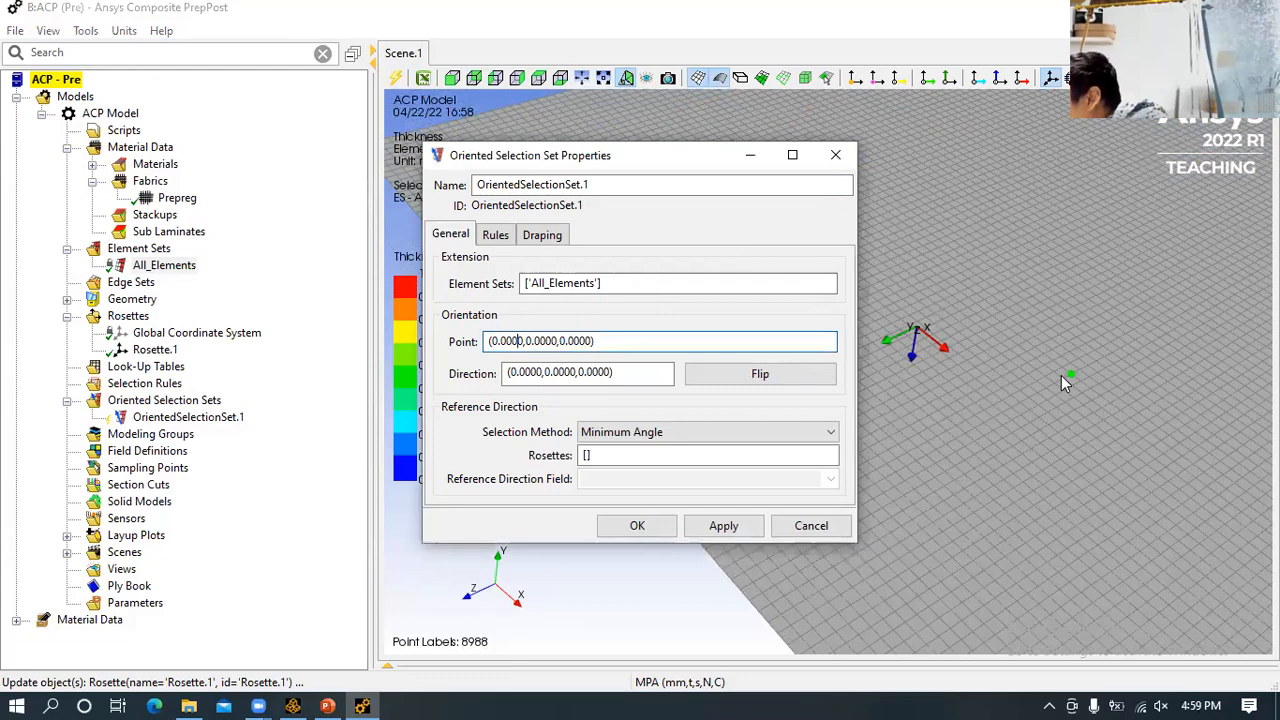
left_click(1068, 373)
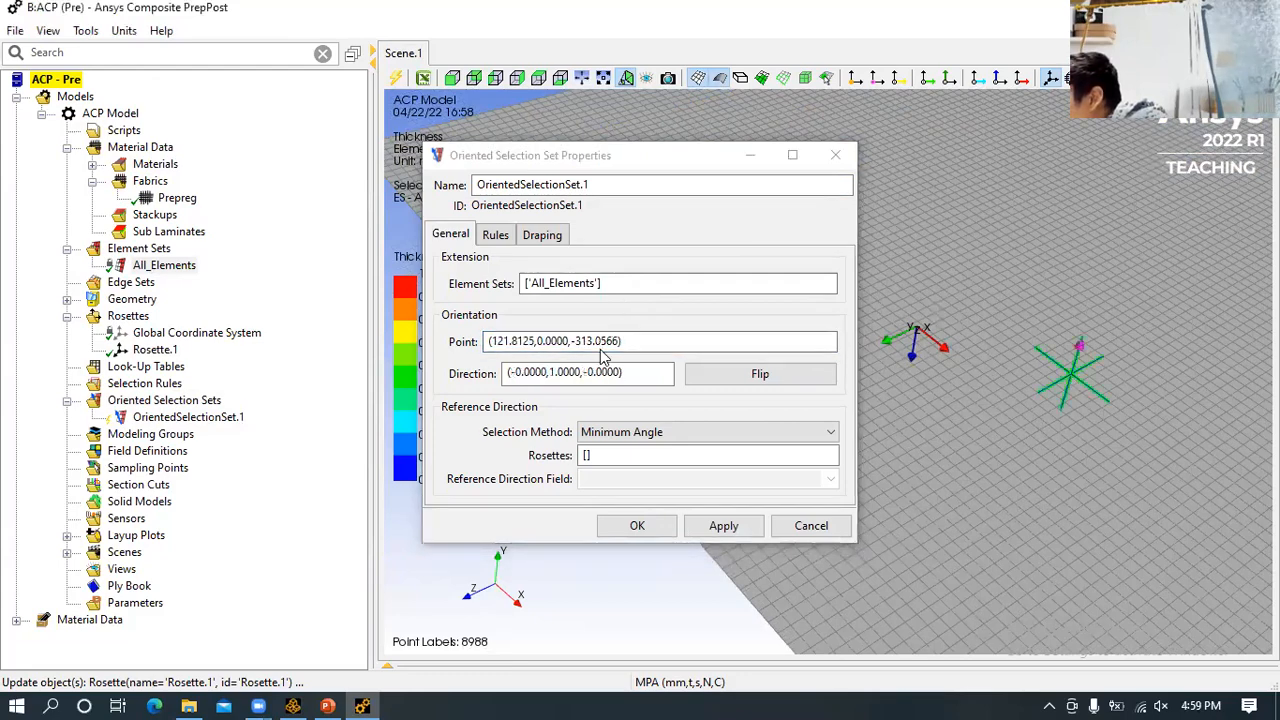
- Reverse the oriented selection set's orientation direction to (-0.0000,-1.0000,-0.0000) and check the arrow on the plate
scroll(1169, 403, "up", 1)
middle_click_drag(1169, 403, 1140, 397)
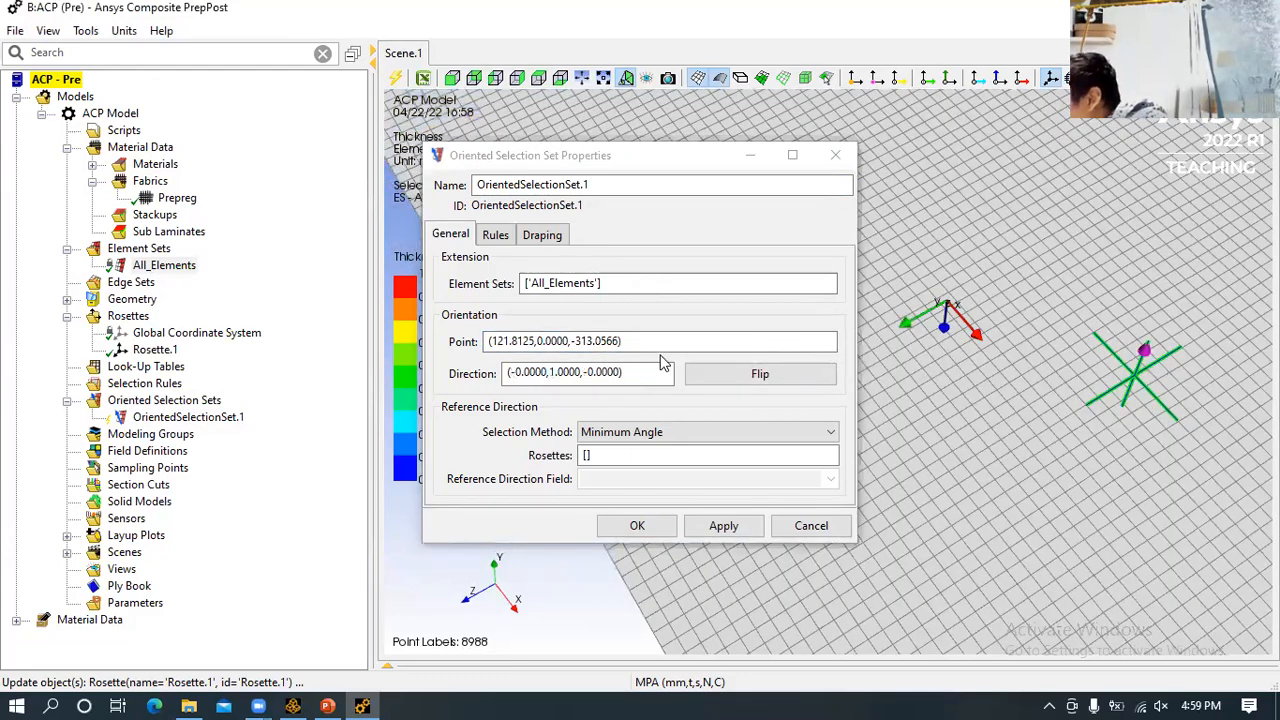
middle_click_drag(665, 362, 809, 203)
mouse_move(1074, 378)
middle_mouse_down("ctrl")
mouse_move(1086, 406)
mouse_move(1125, 430)
middle_mouse_up("ctrl")
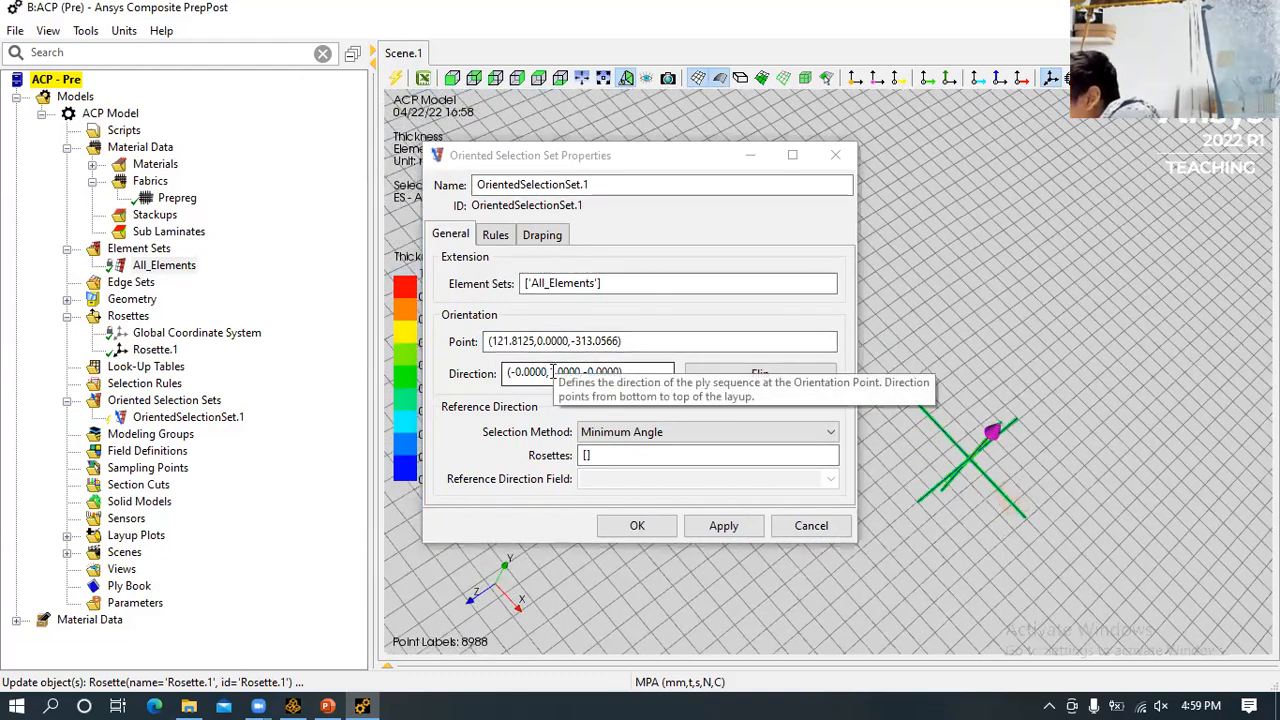
left_click(552, 371)
type("-")
middle_click_drag(1017, 493, 1086, 403)
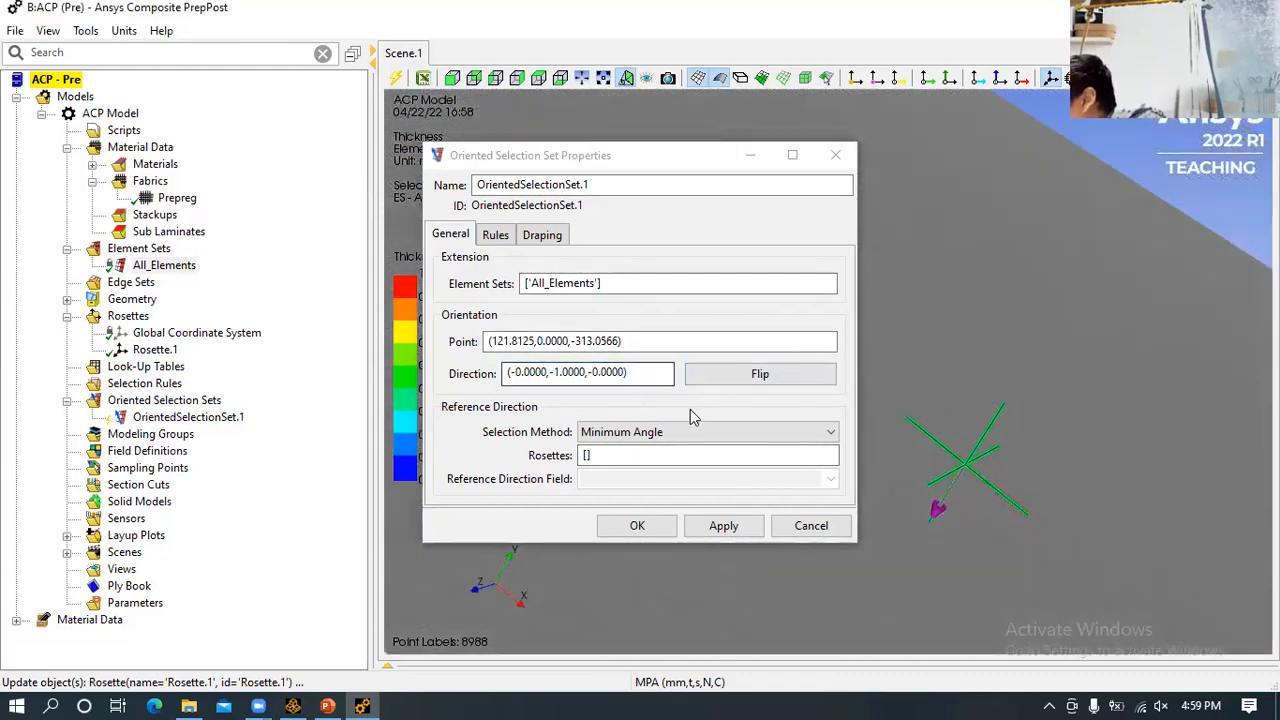
middle_click_drag(1063, 520, 1088, 508)
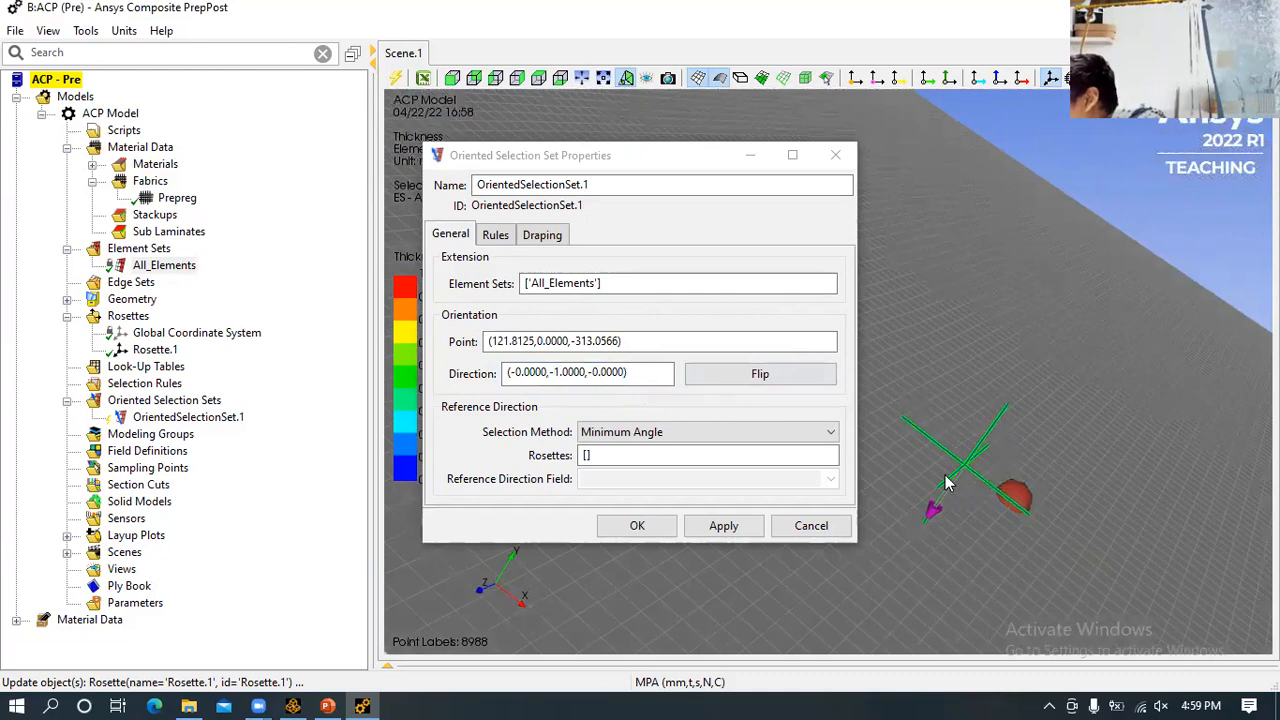
- Assign Rosette.1 as the reference direction rosette with the Minimum Angle method and accept the oriented selection set
left_click(586, 456)
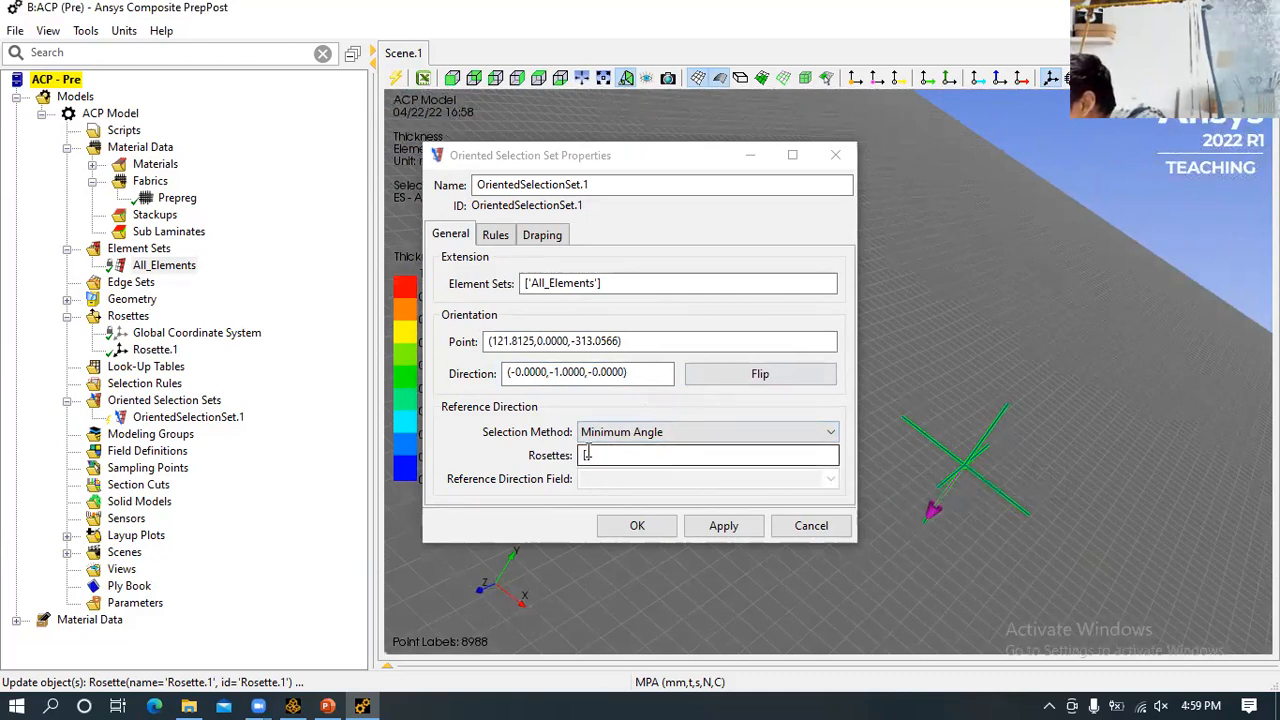
left_click(152, 350)
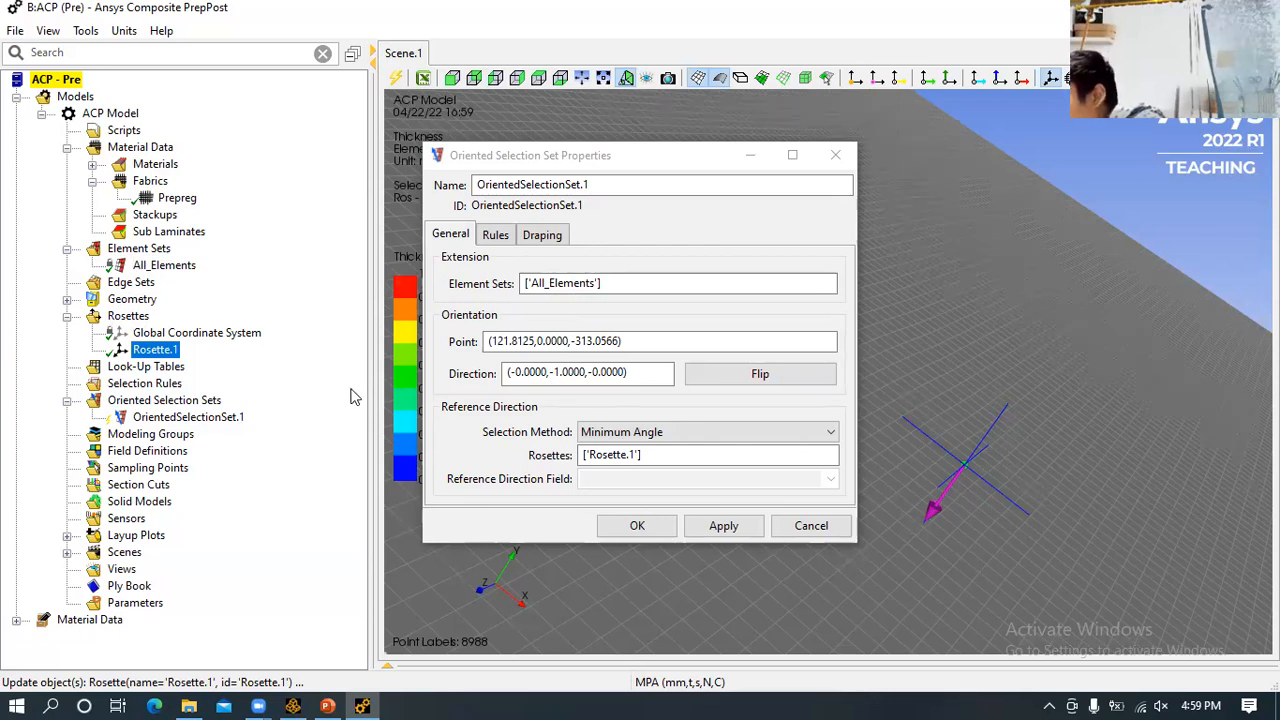
left_click(697, 531)
left_click(723, 528)
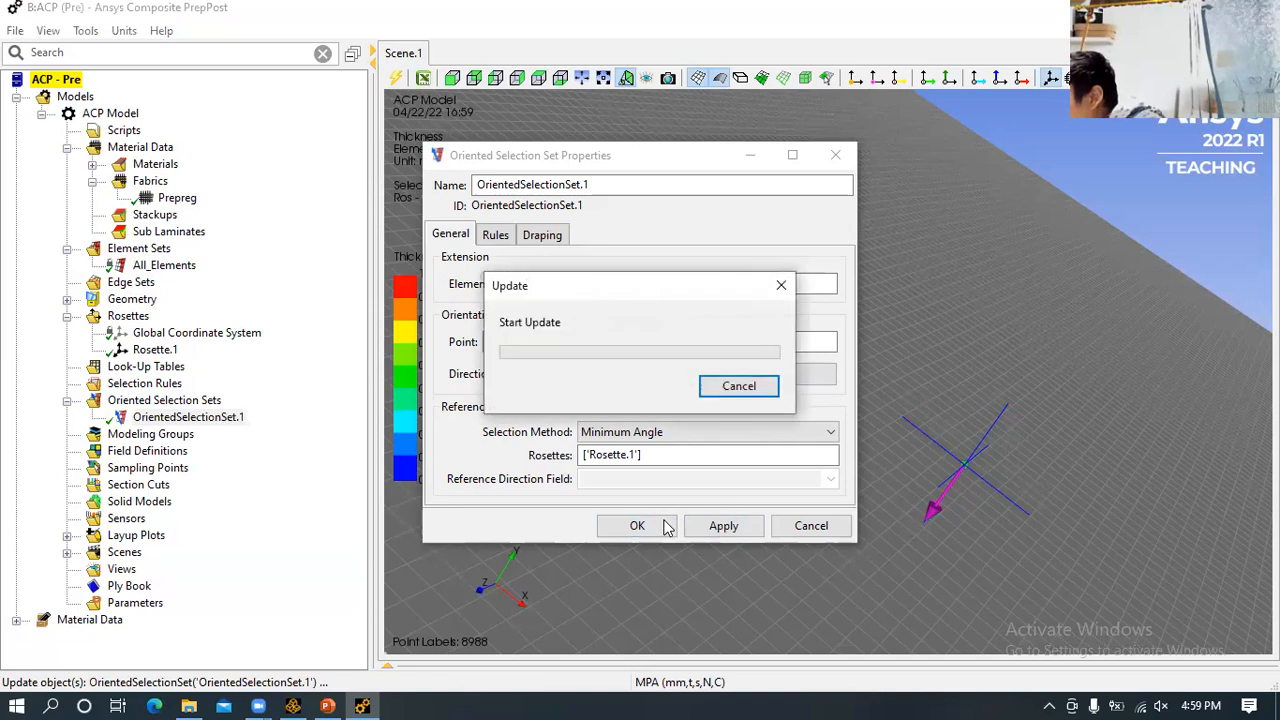
left_click(640, 526)
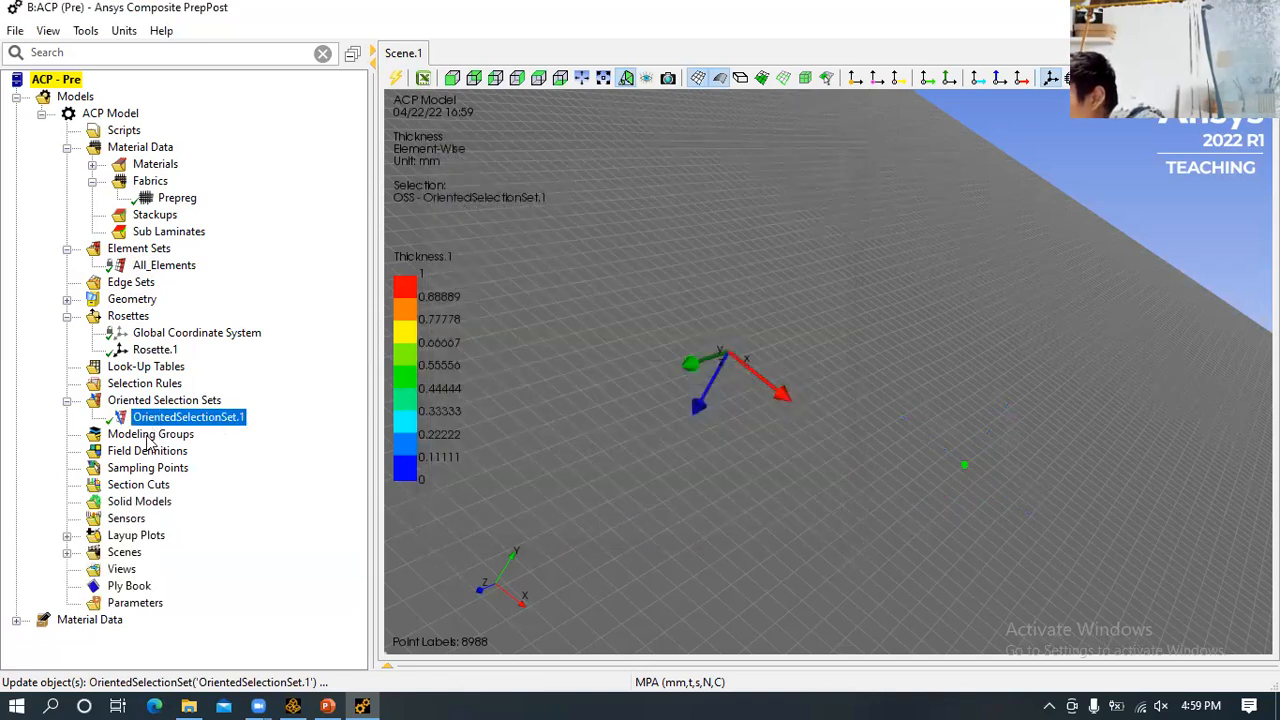
- Create a modeling group with the default name
left_click(162, 436)
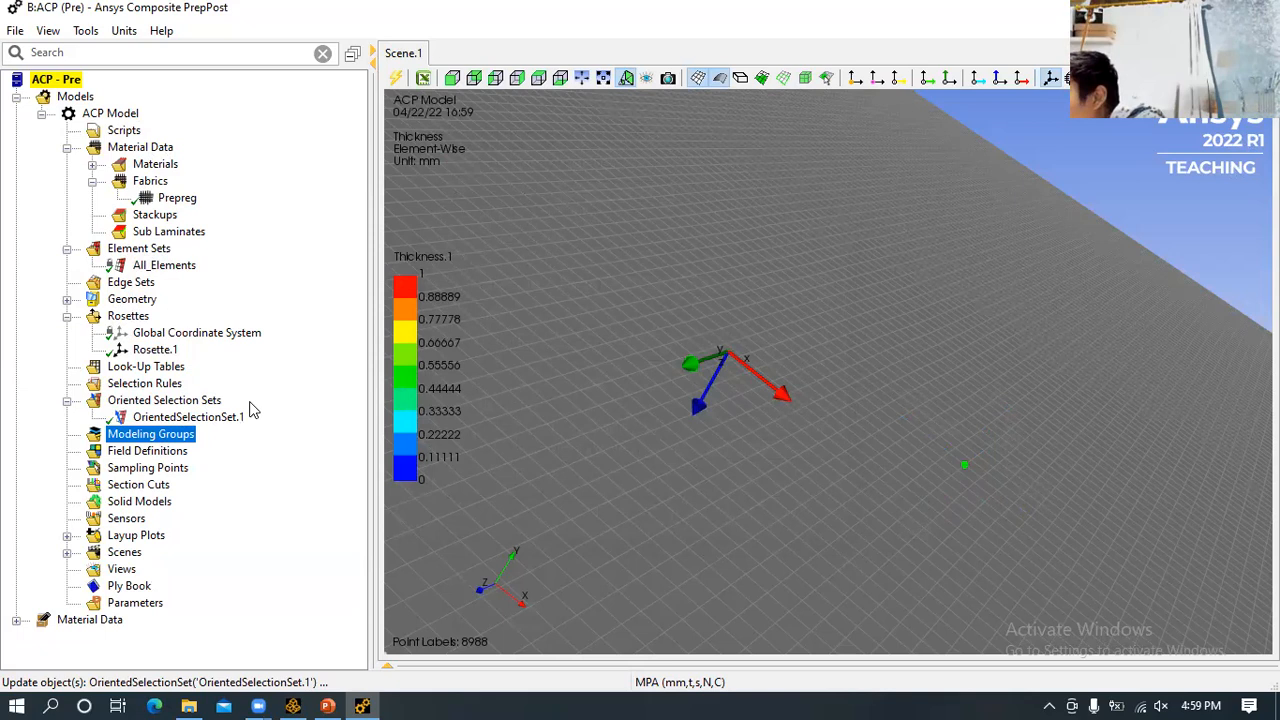
right_click(143, 430)
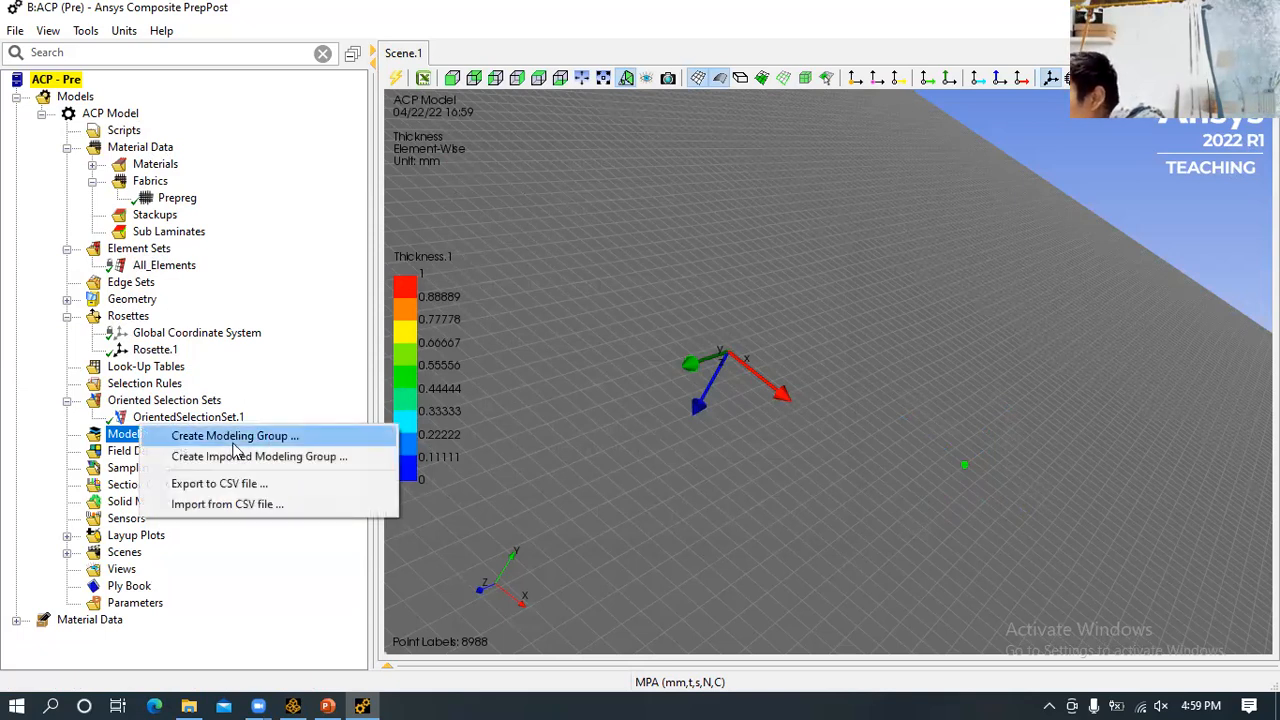
left_click(236, 441)
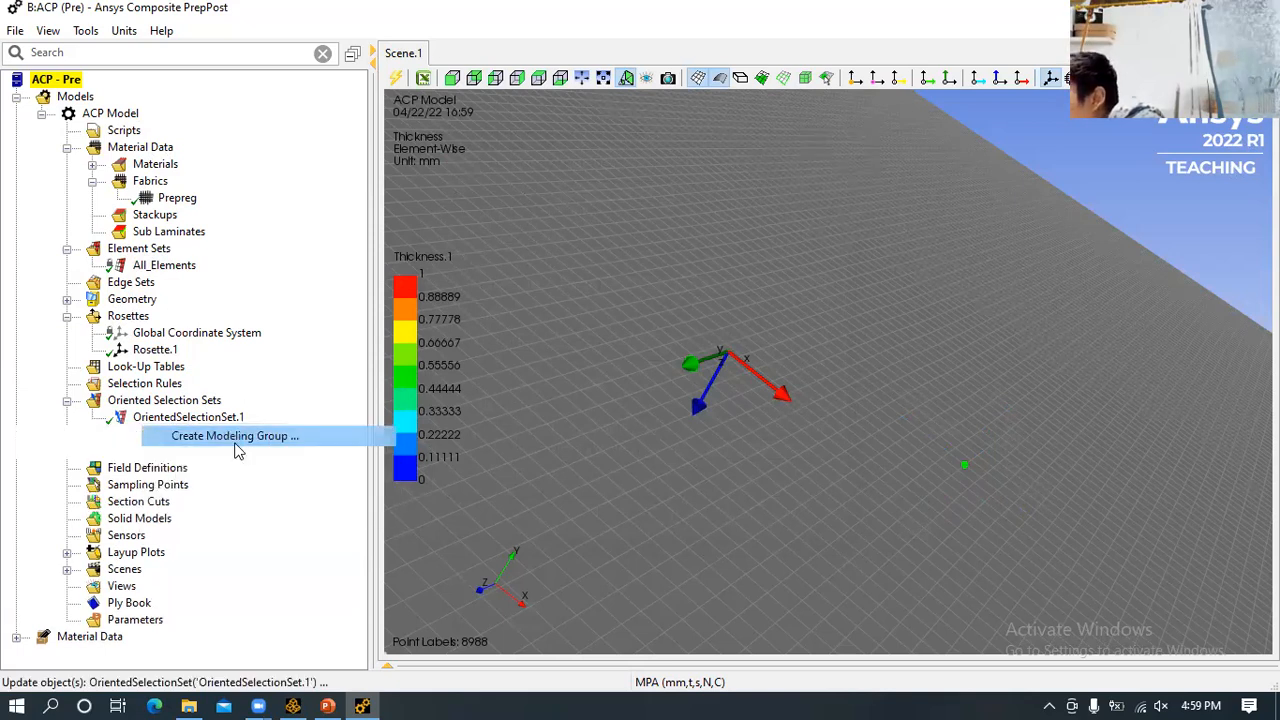
left_click(634, 385)
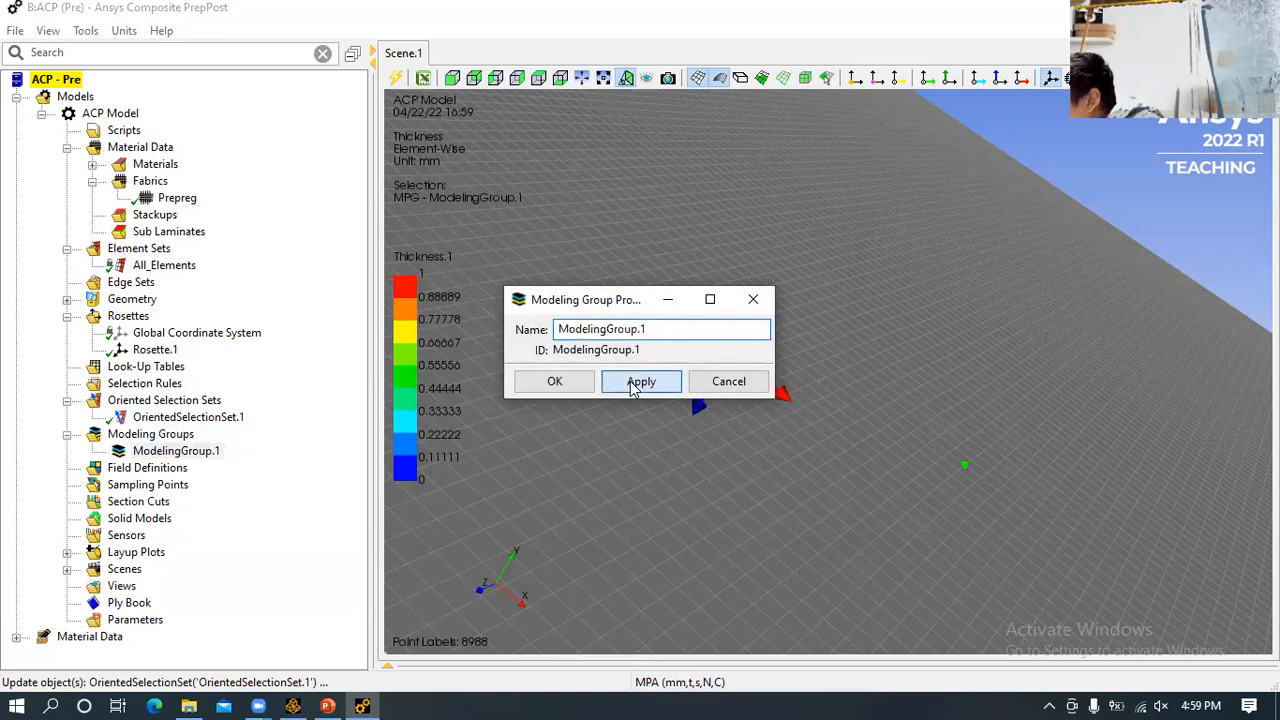
left_click(553, 382)
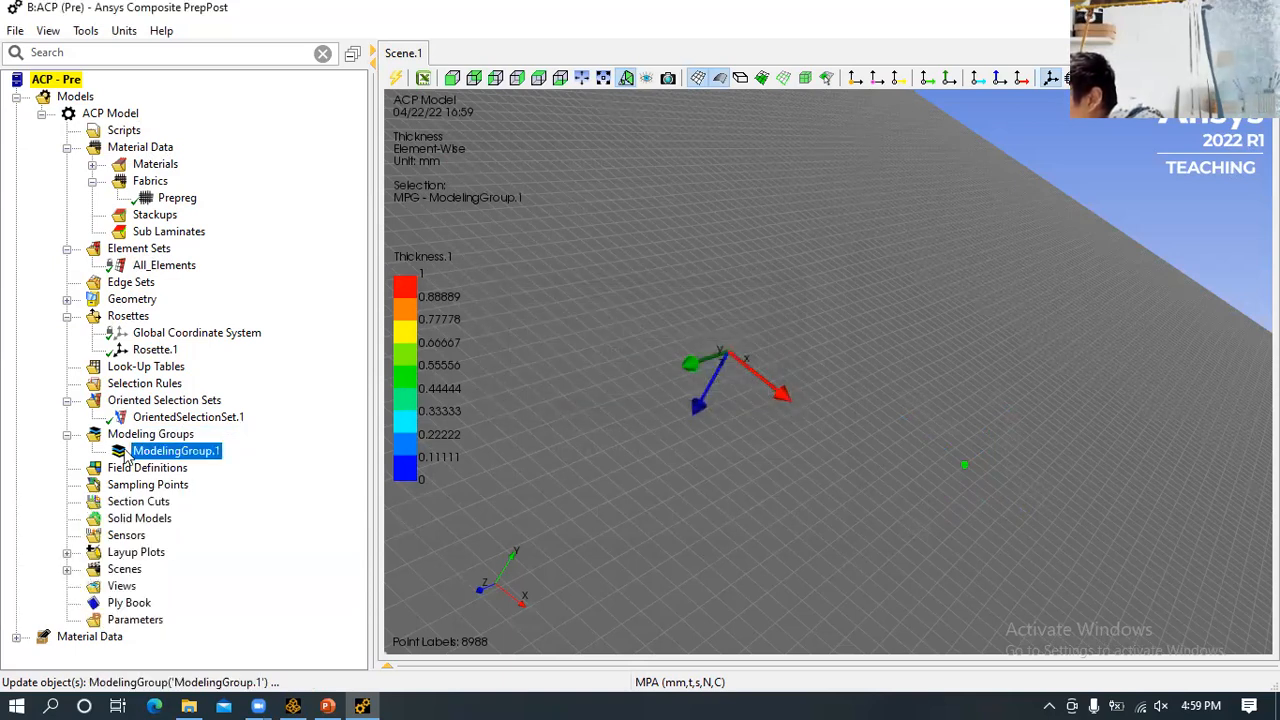
- Create a ply in ModelingGroup.1 with OrientedSelectionSet.1 as its oriented selection set and Prepreg as its material
right_click(140, 445)
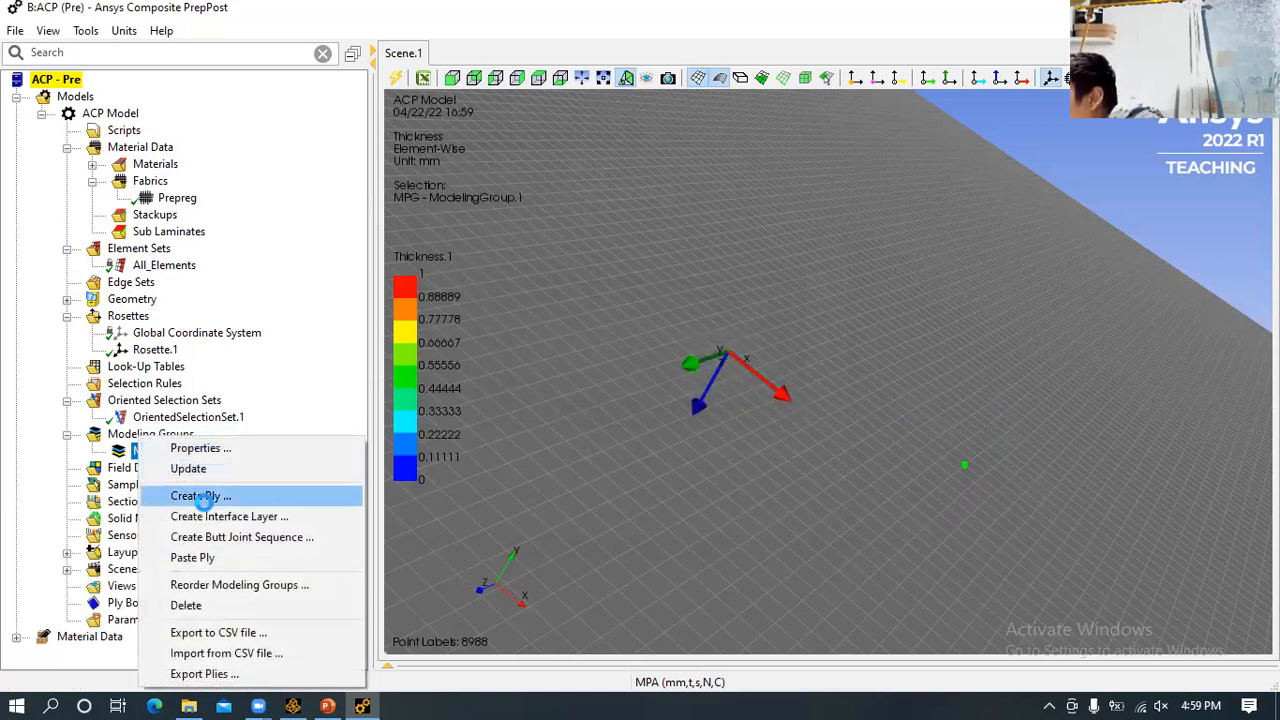
left_click(205, 495)
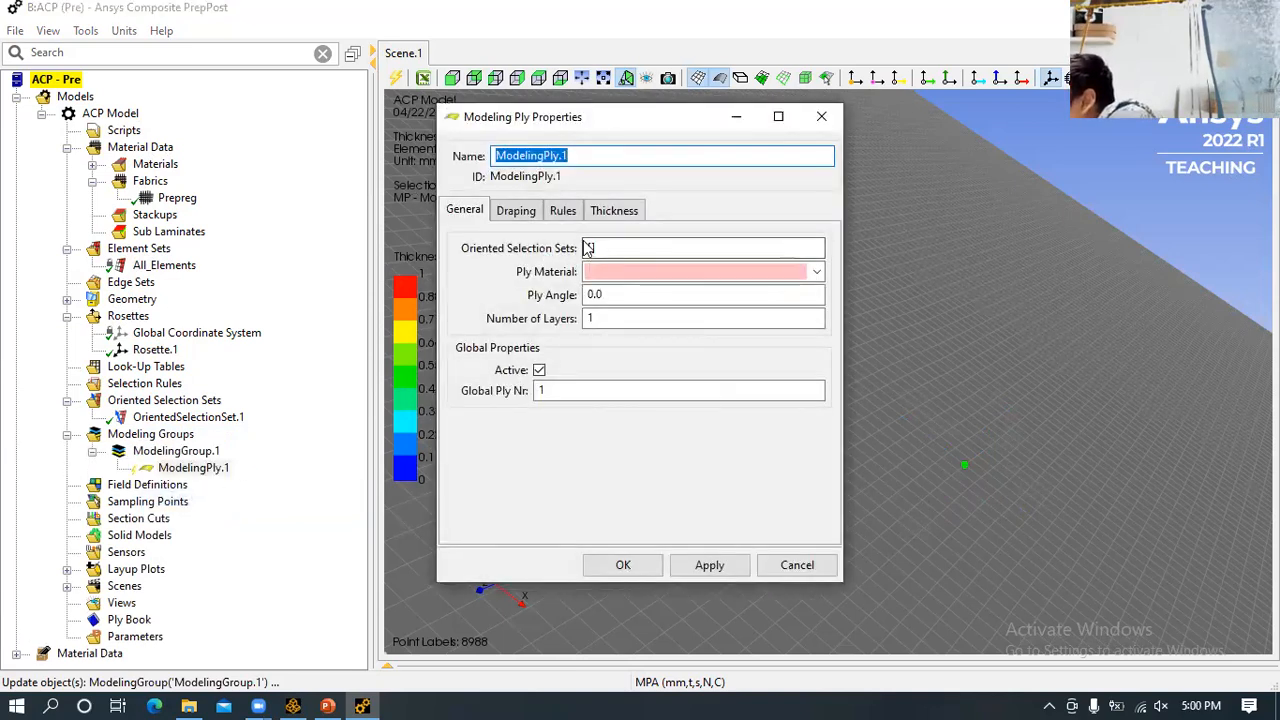
left_click(590, 248)
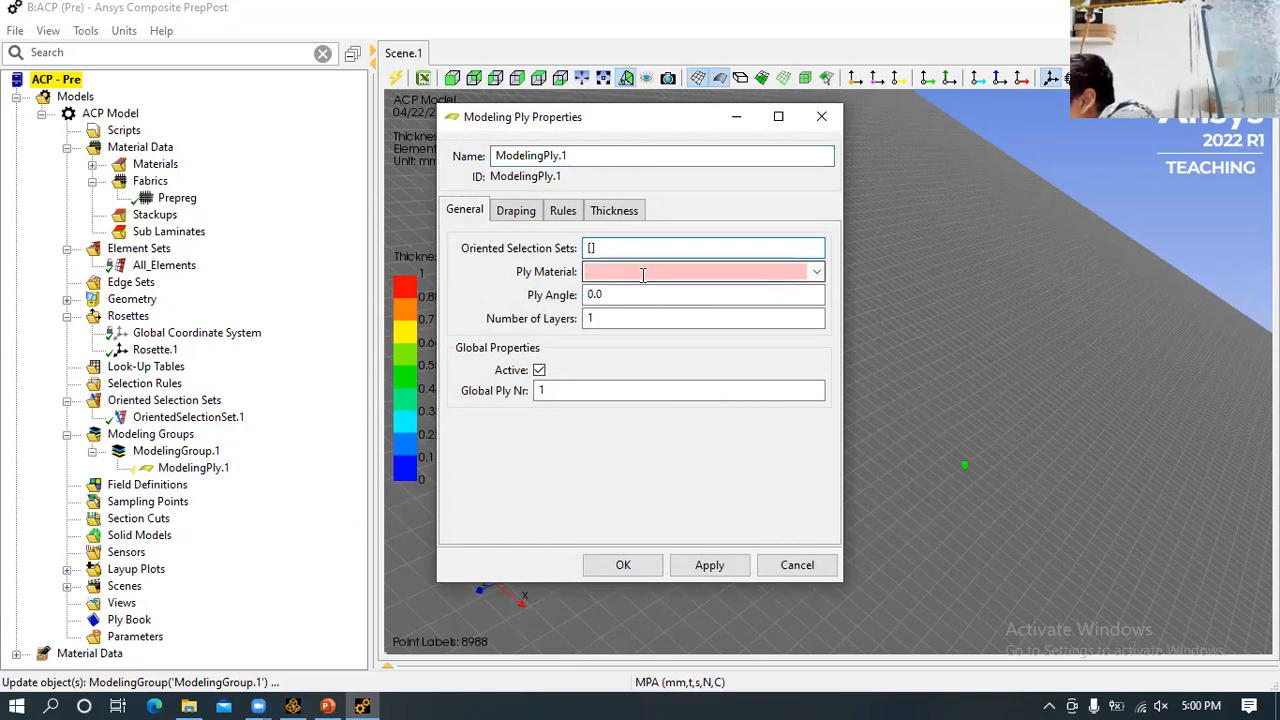
left_click(165, 418)
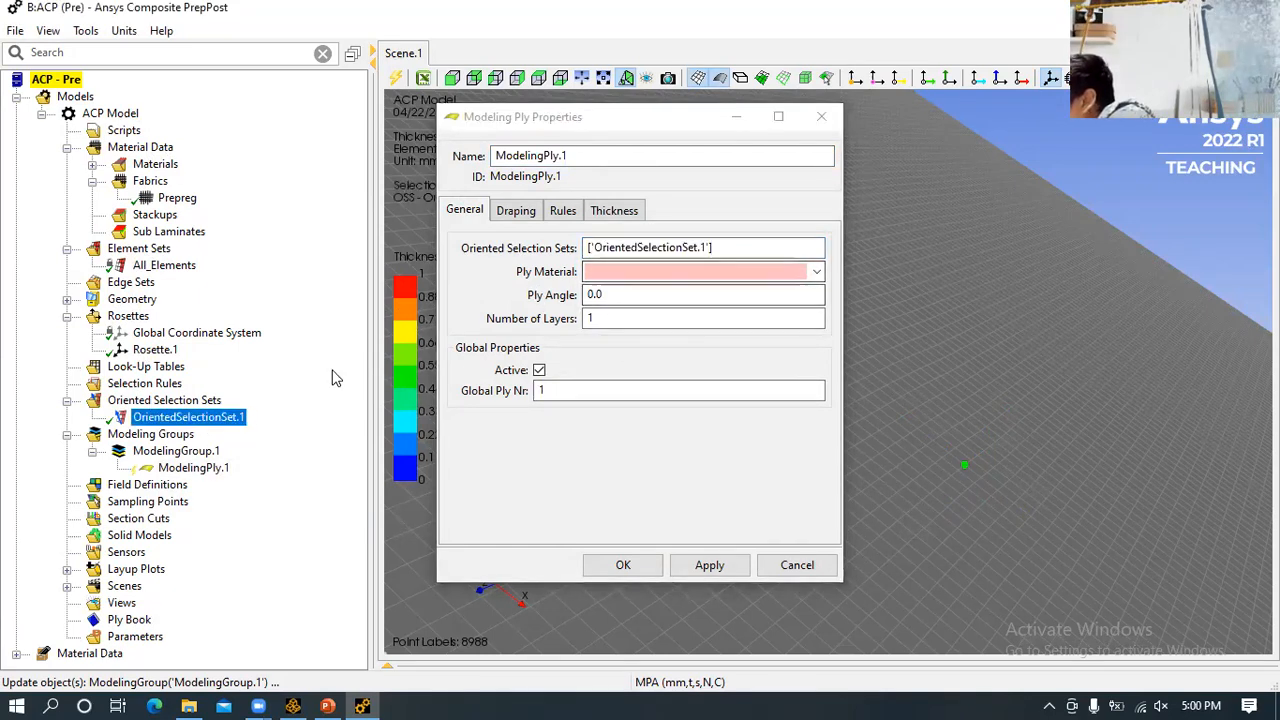
left_click(817, 273)
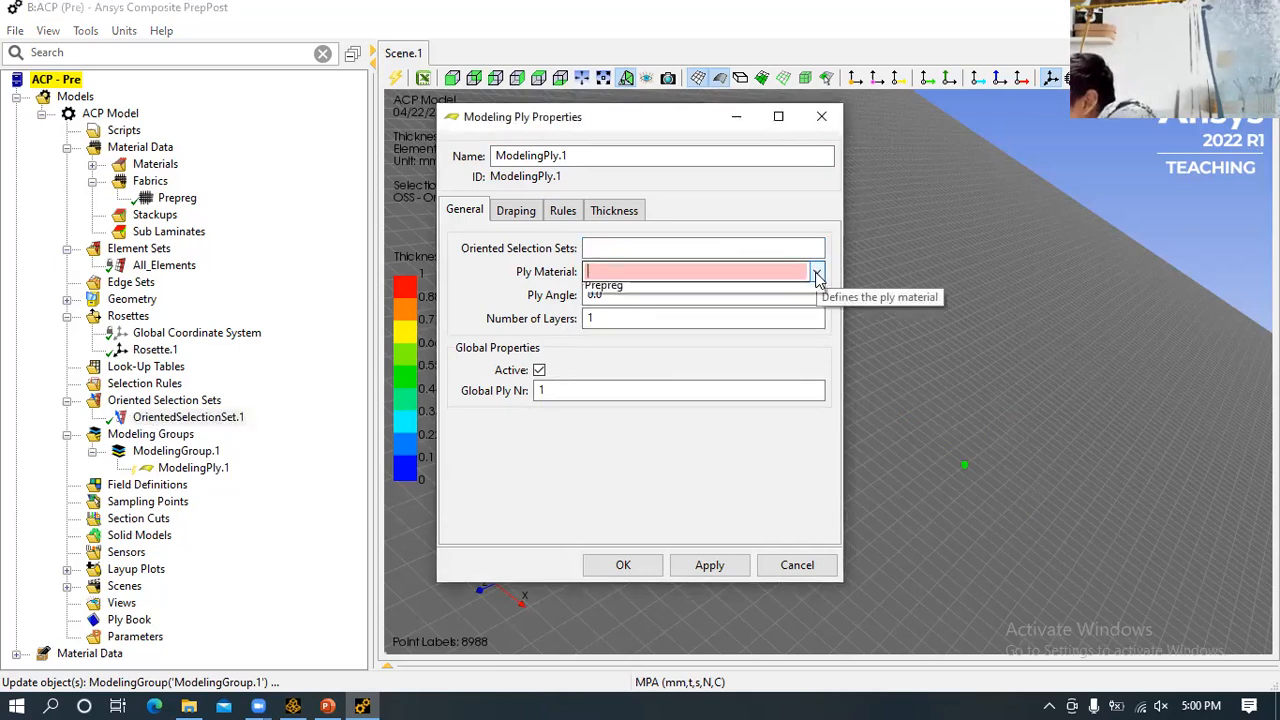
left_click(685, 297)
left_click(817, 273)
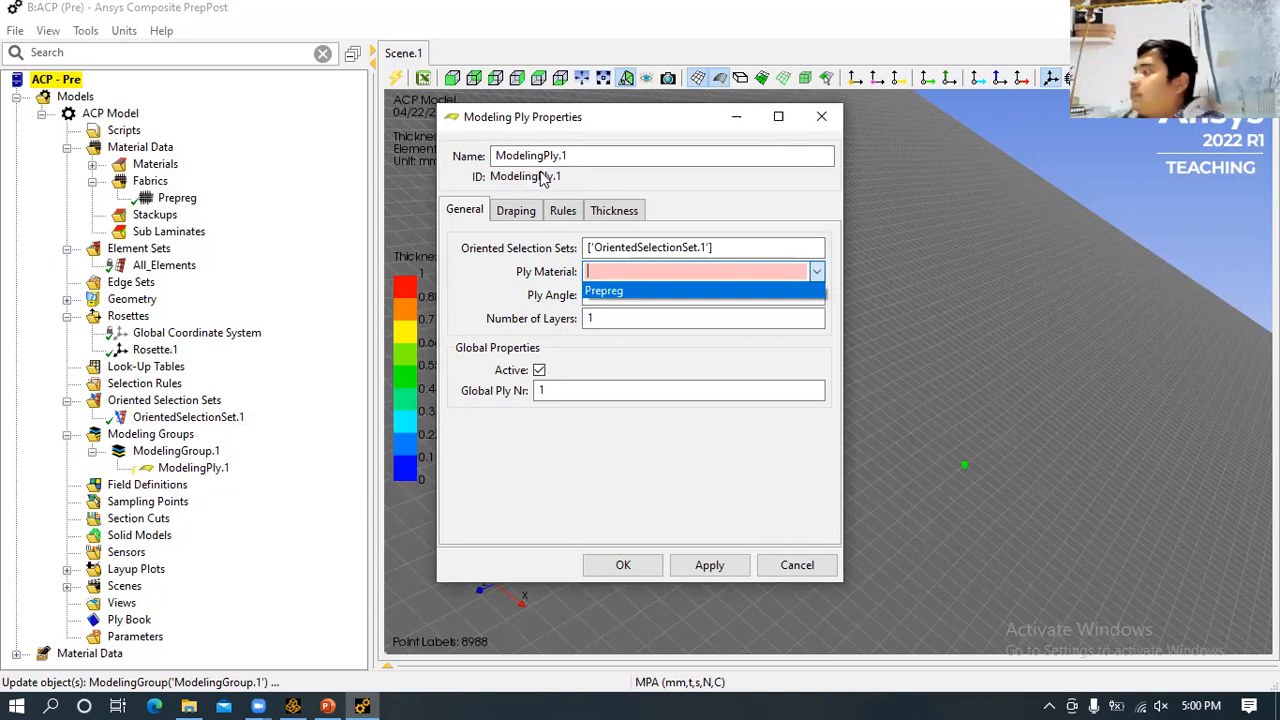
left_click(605, 291)
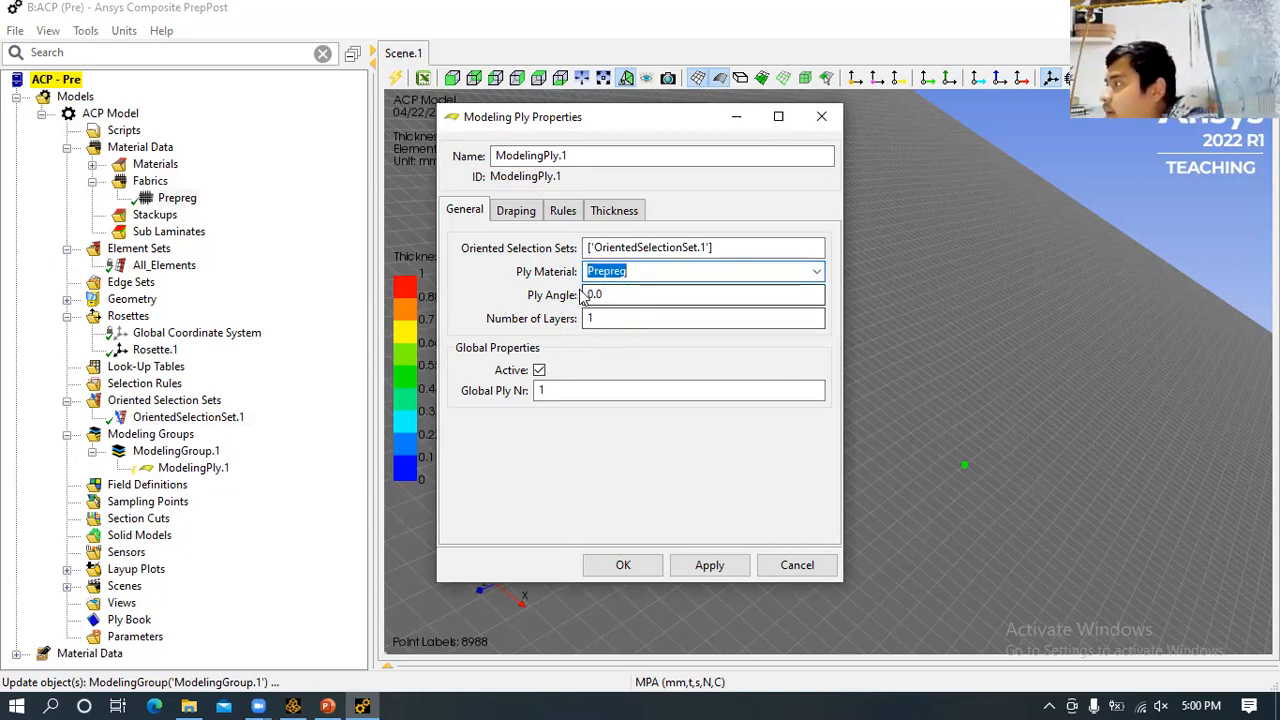
- Set the new ply's angle to 15.0 and apply the ply definition
left_click(594, 294)
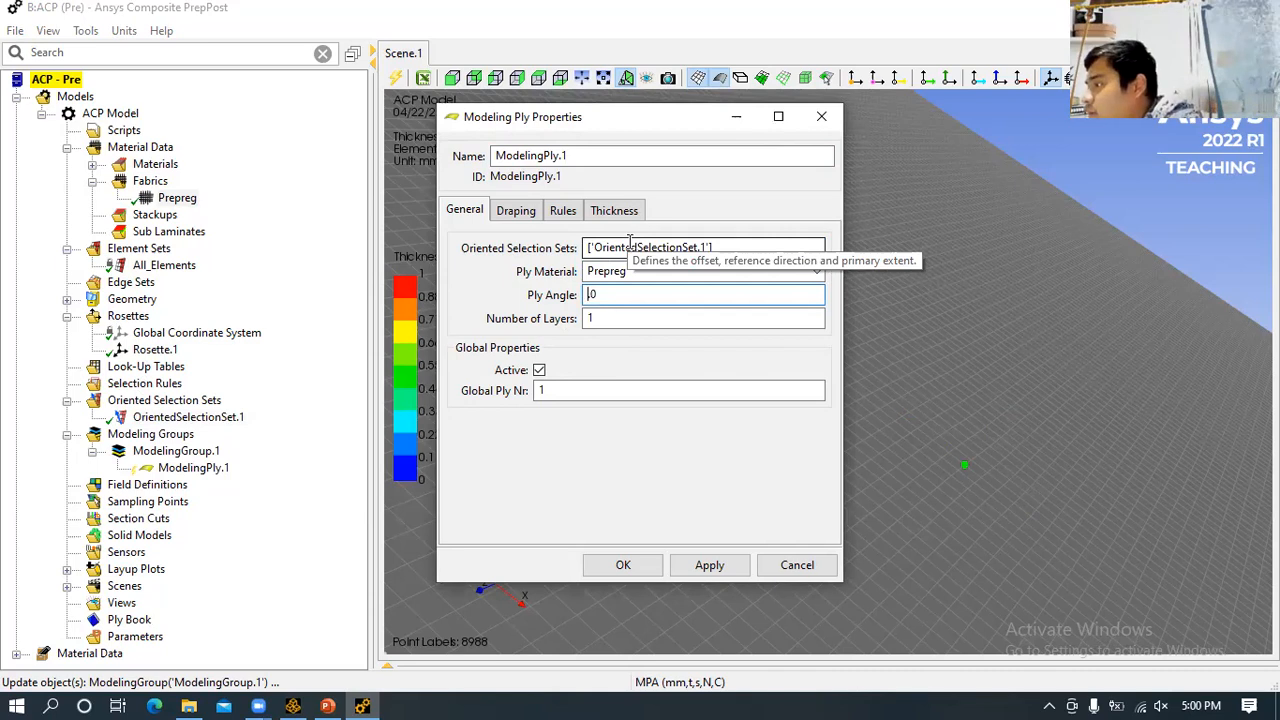
type("15.")
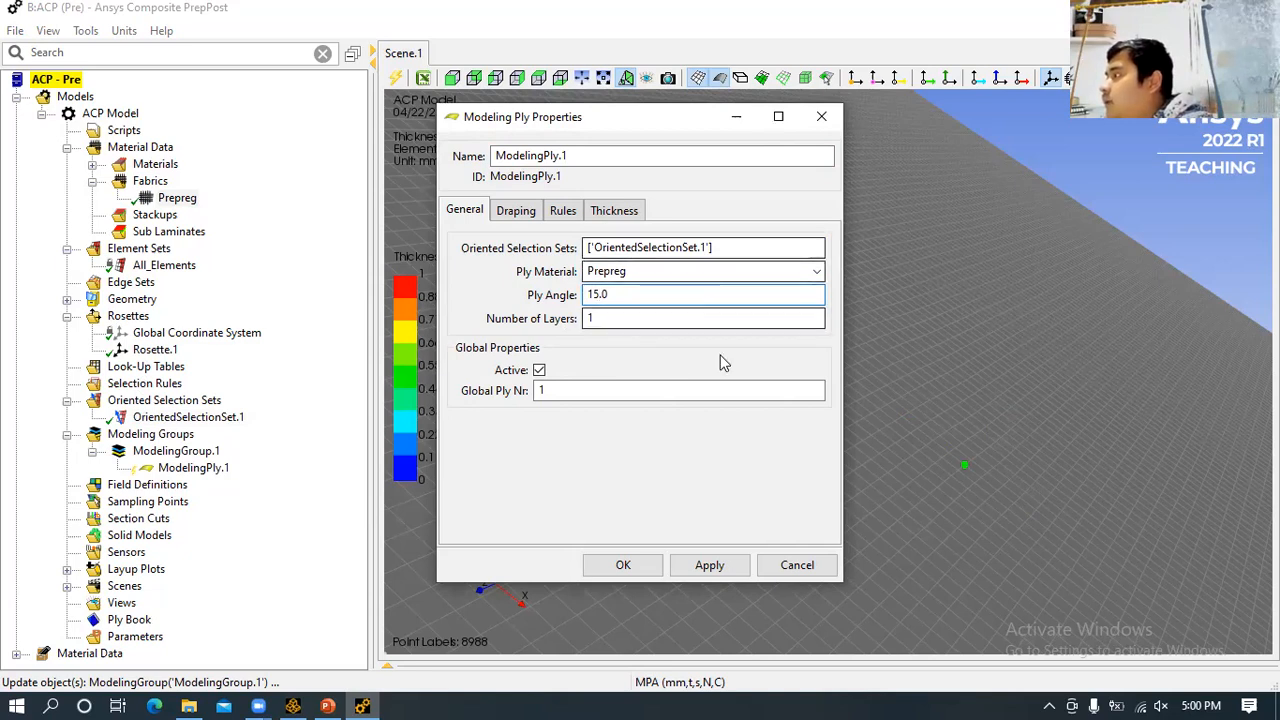
left_click(704, 566)
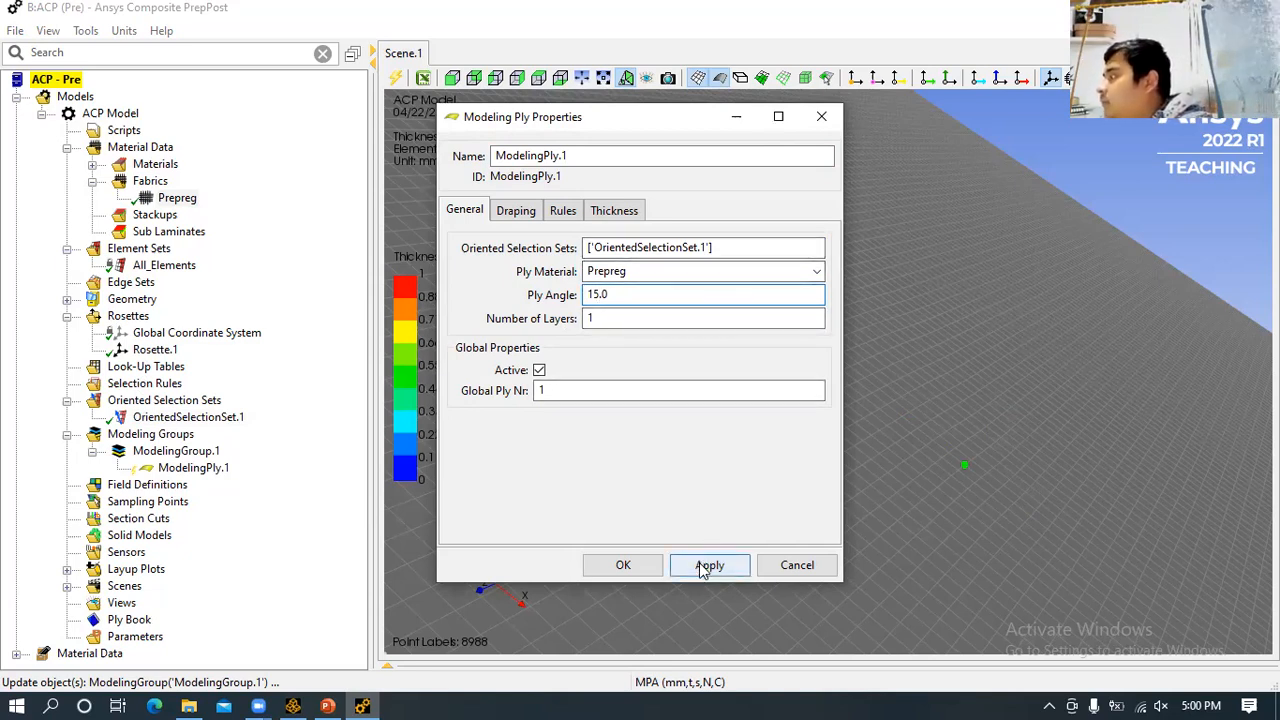
left_click(708, 566)
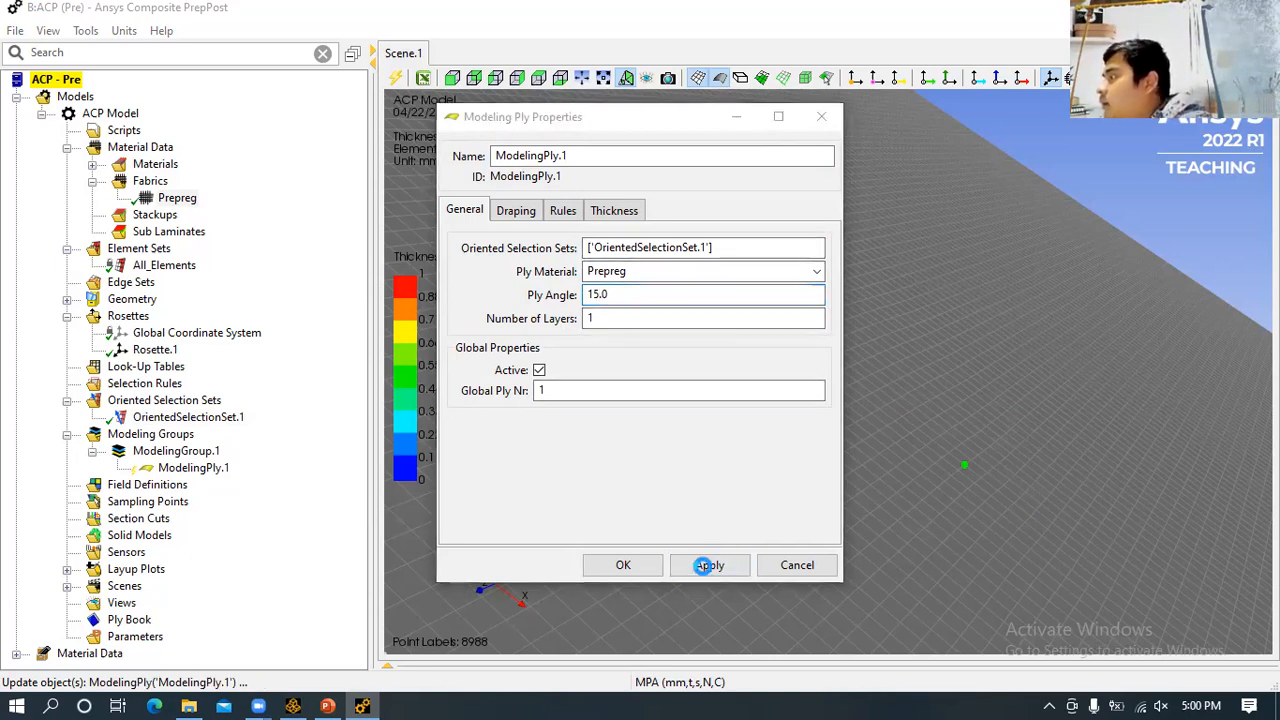
- Accept the properties of ModelingPly.1 and paste a copy of this ply directly after it in ModelingGroup.1
left_click(622, 566)
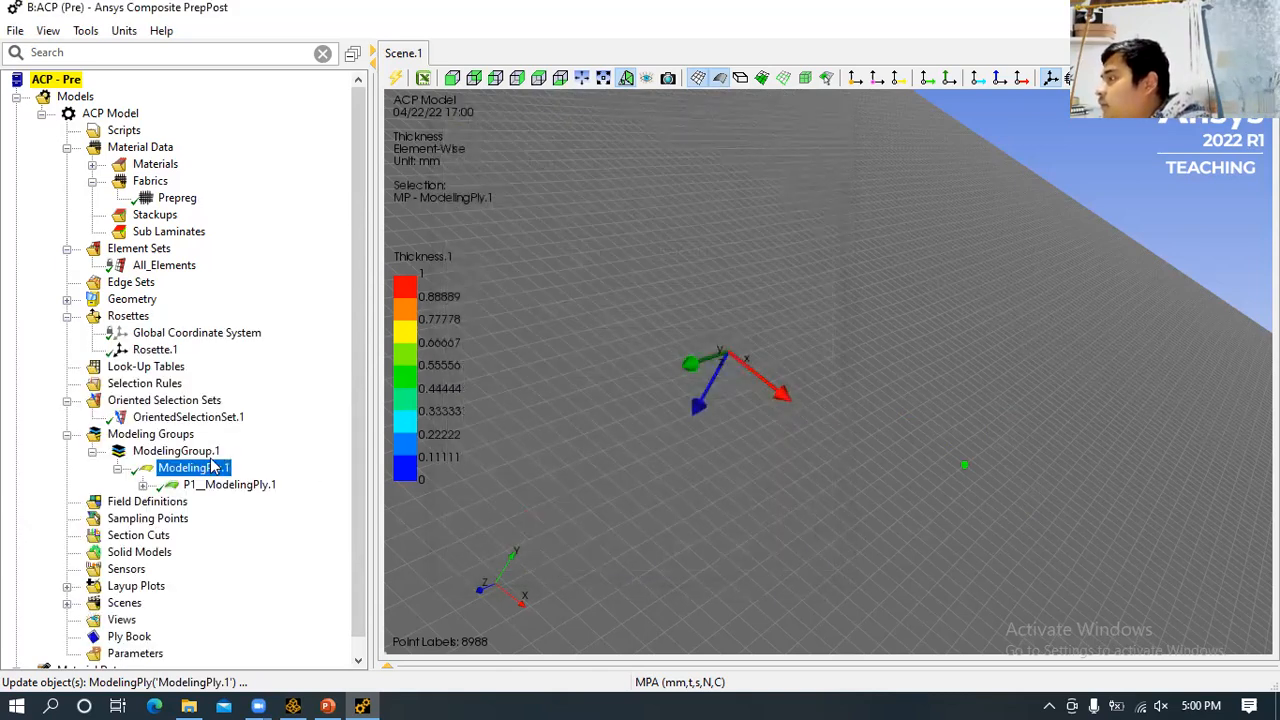
right_click(218, 472)
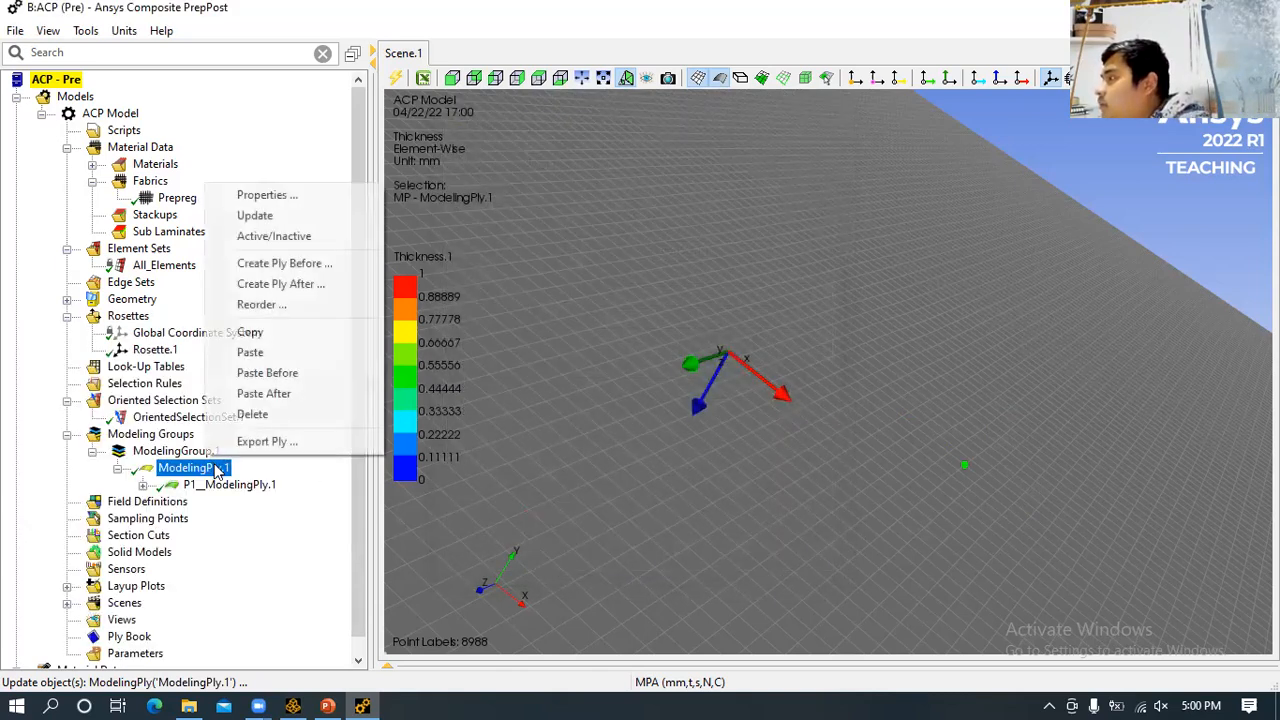
left_click(299, 333)
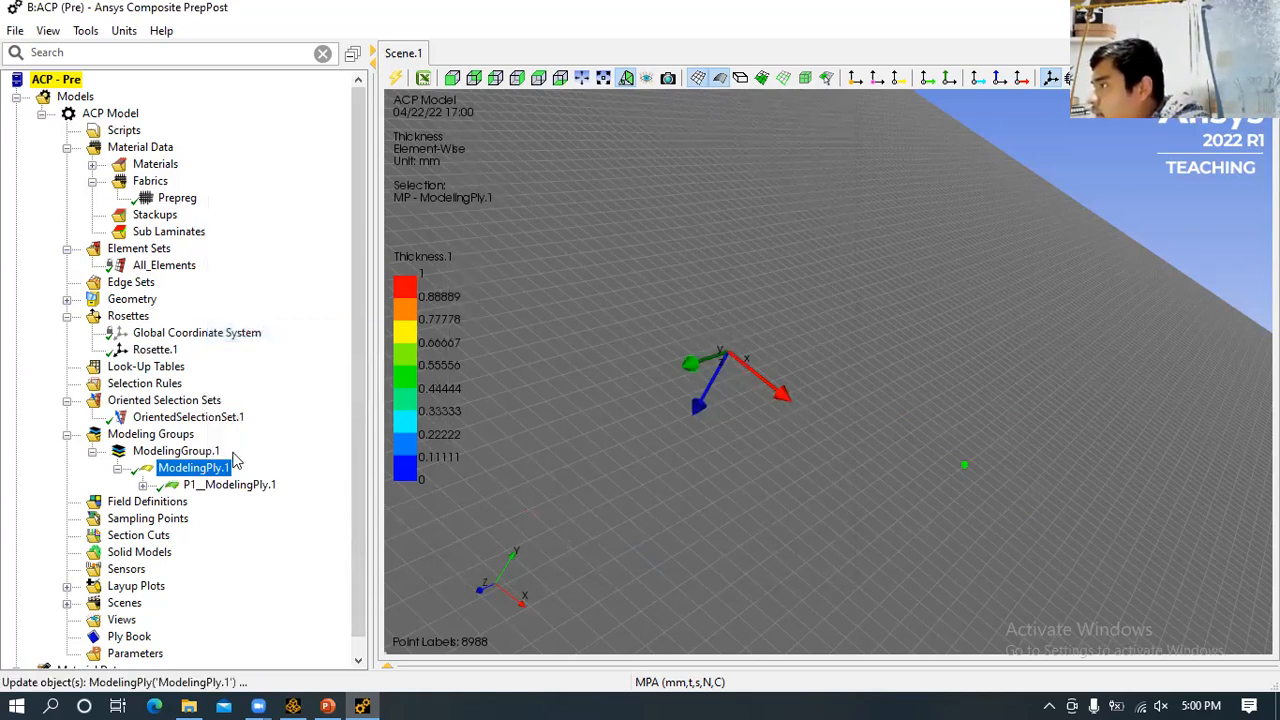
right_click(218, 472)
left_click(289, 397)
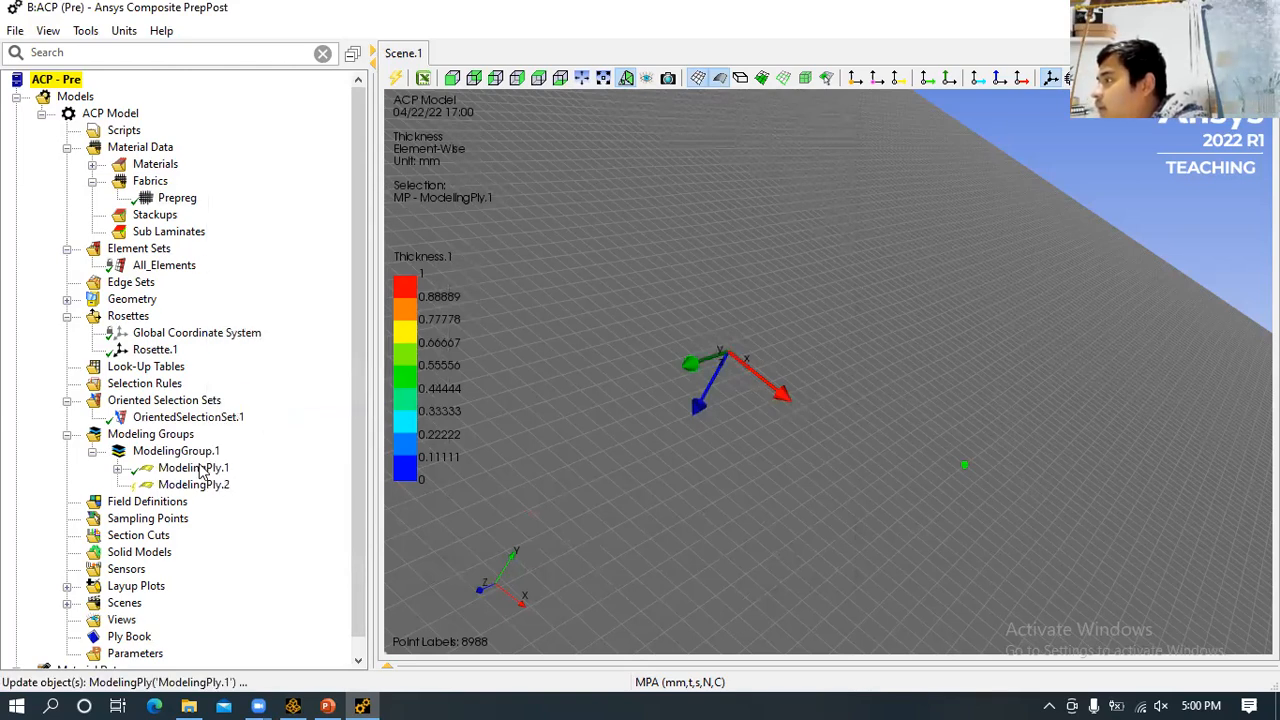
left_click(203, 470)
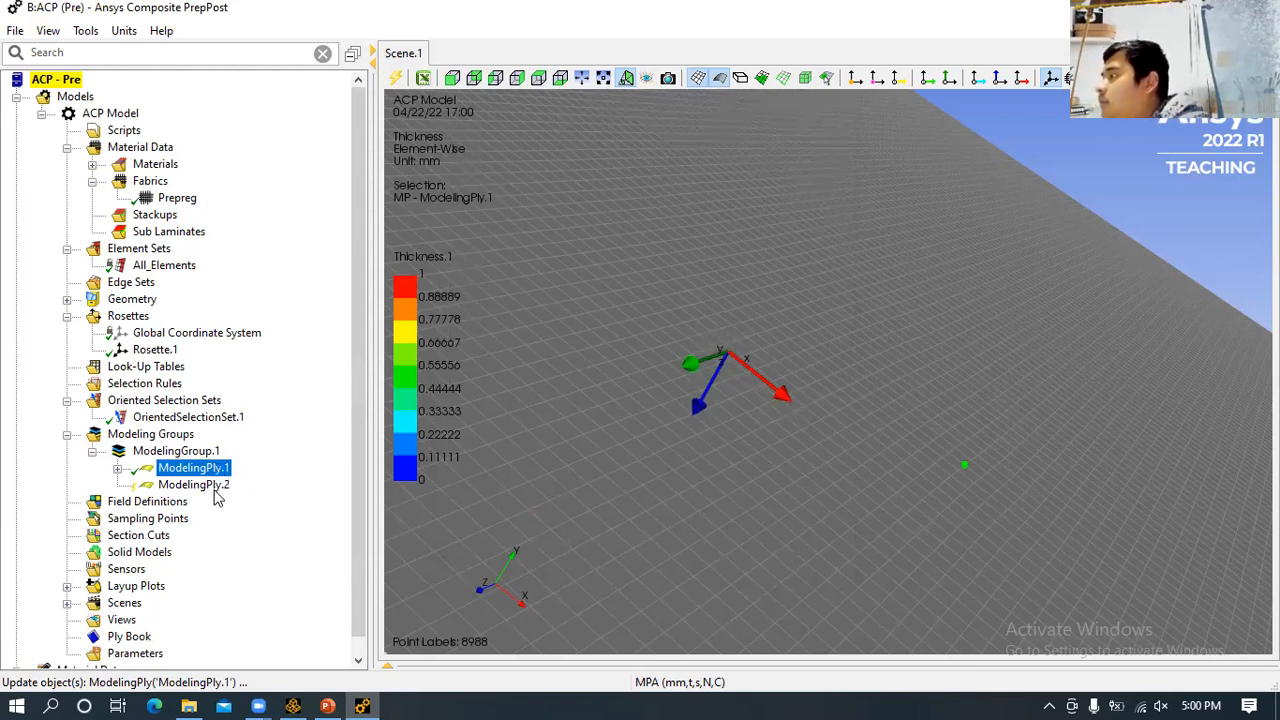
- Set the ply angle of ModelingPly.2 to 30.0, keeping Prepreg and OrientedSelectionSet.1, and accept the ply definition
left_click(215, 486)
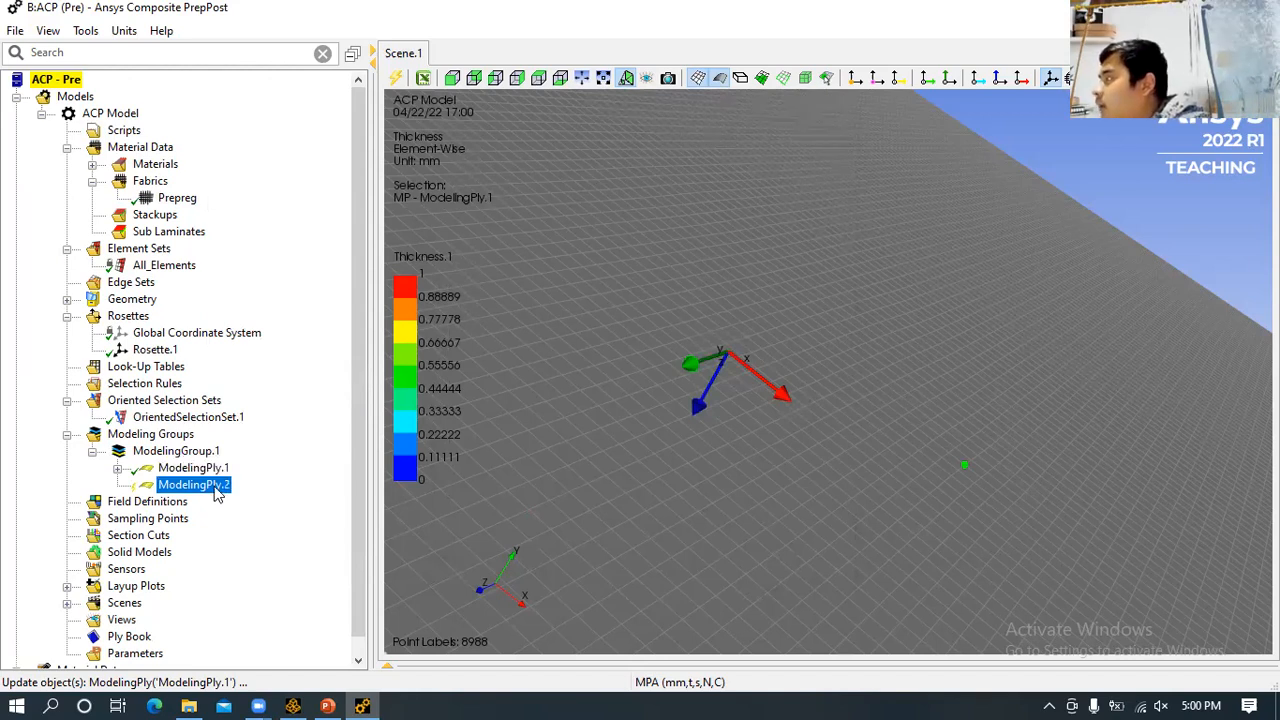
double_click(215, 490)
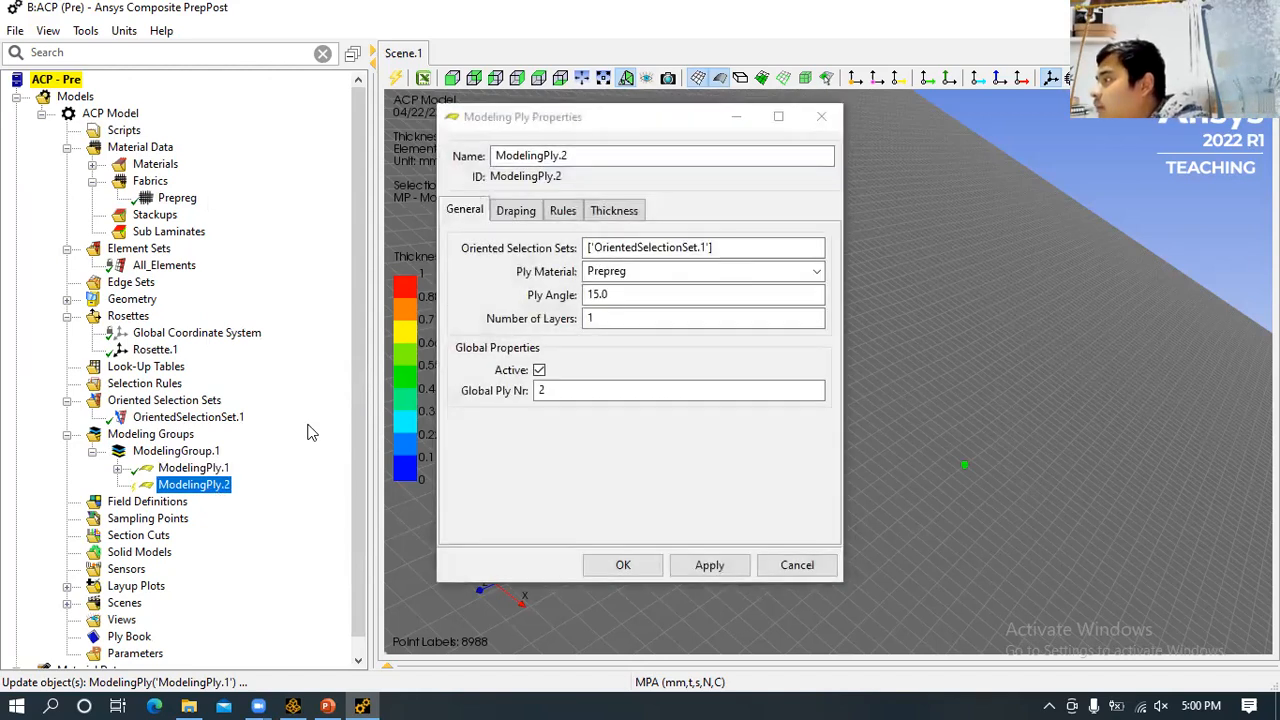
left_click(650, 247)
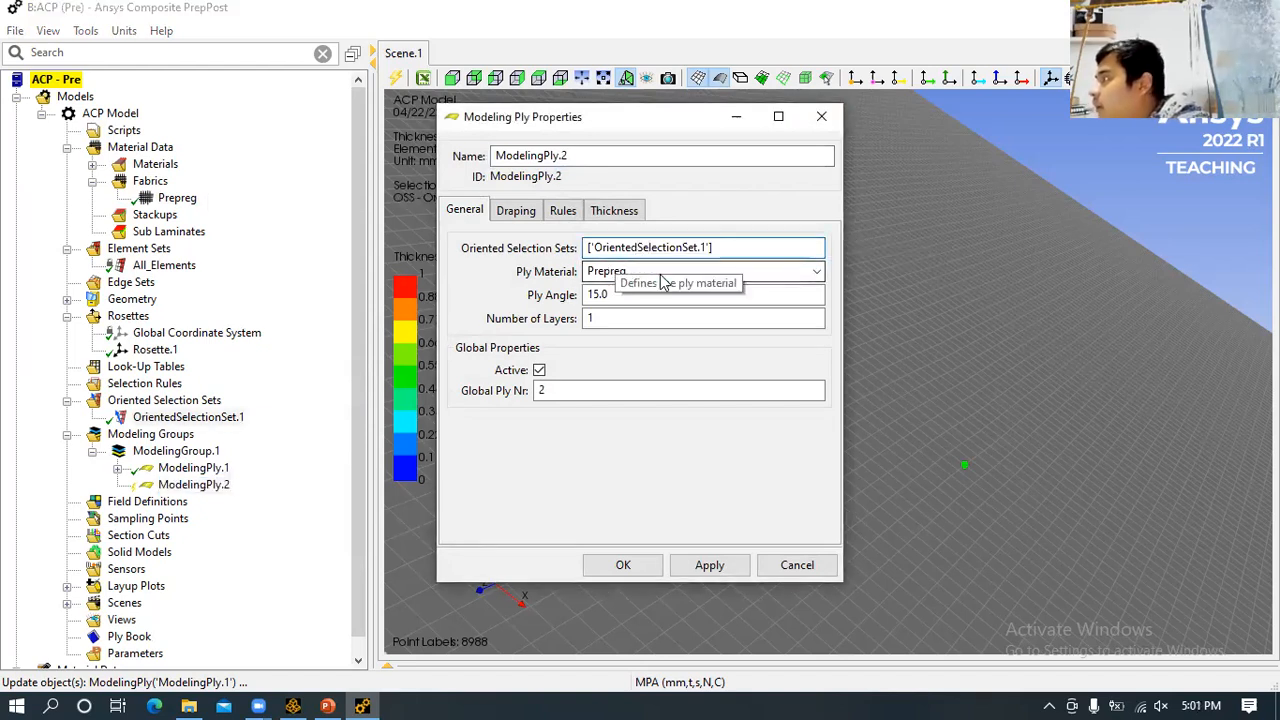
left_click(817, 278)
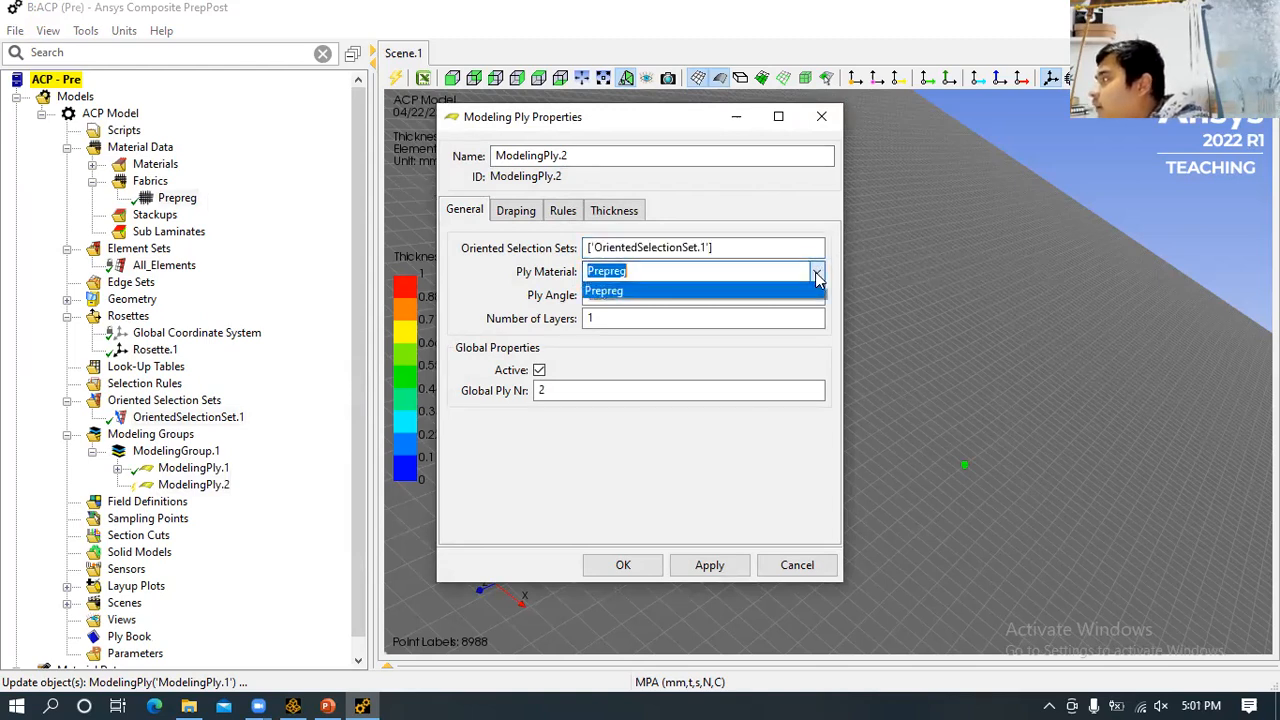
left_click(817, 278)
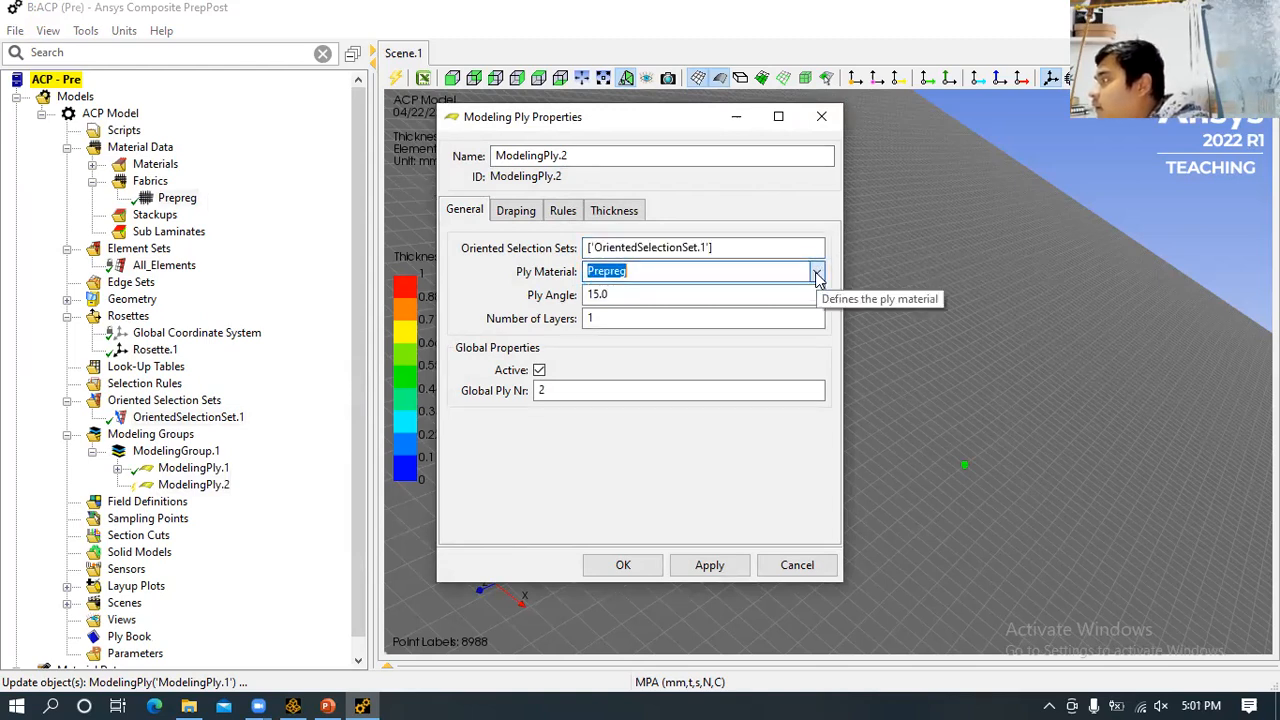
left_click(592, 294)
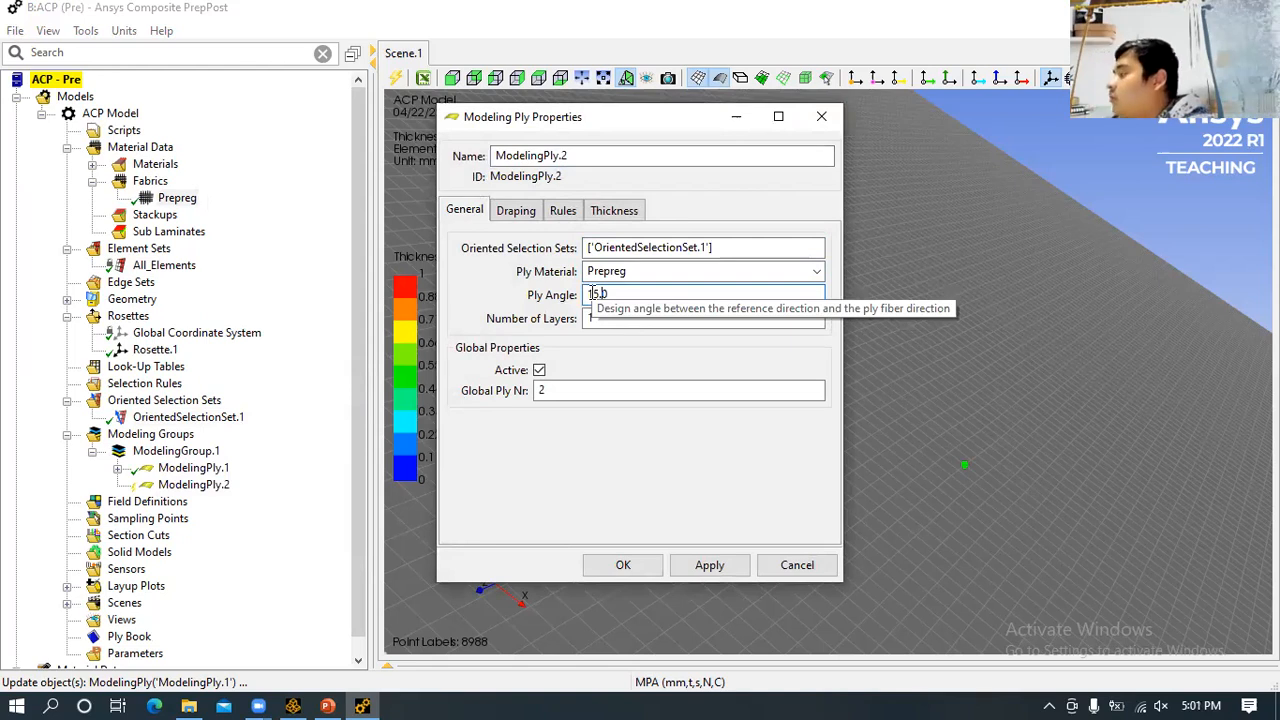
type("15")
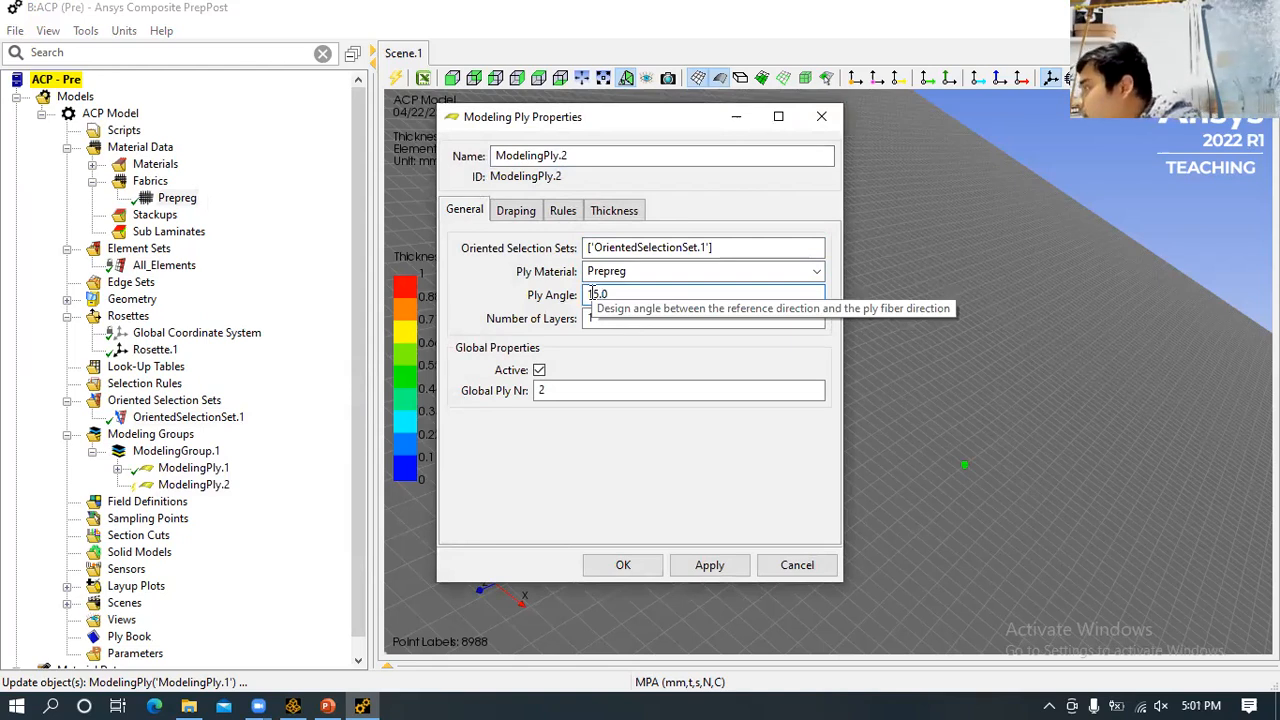
type("\\")
key("BackSpace")
key("BackSpace")
key("BackSpace")
key("BackSpace")
key("BackSpace")
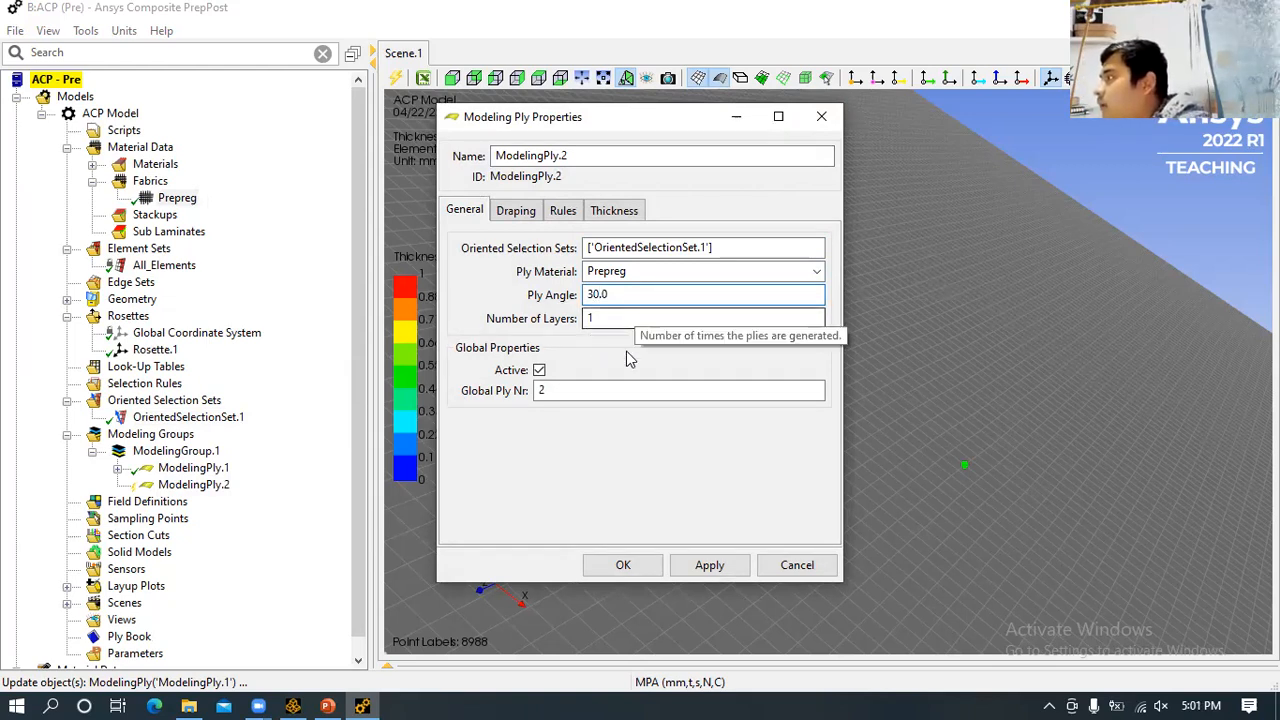
left_click(703, 575)
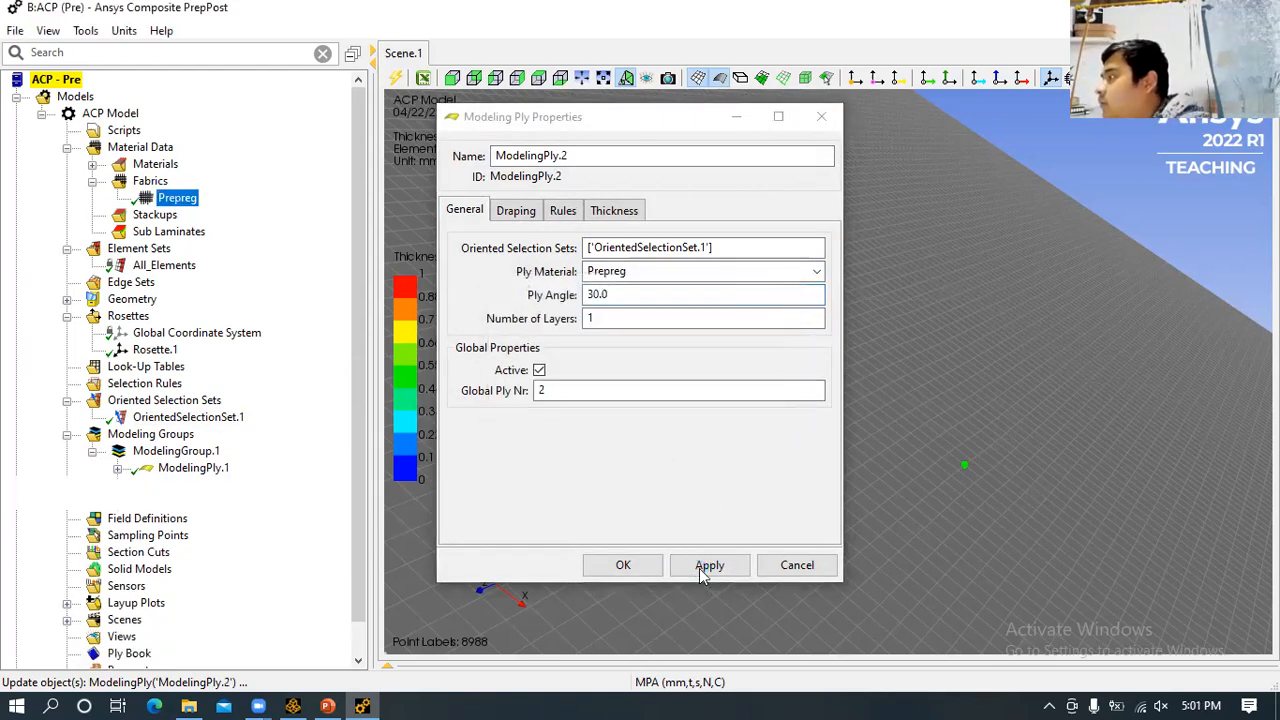
left_click(632, 565)
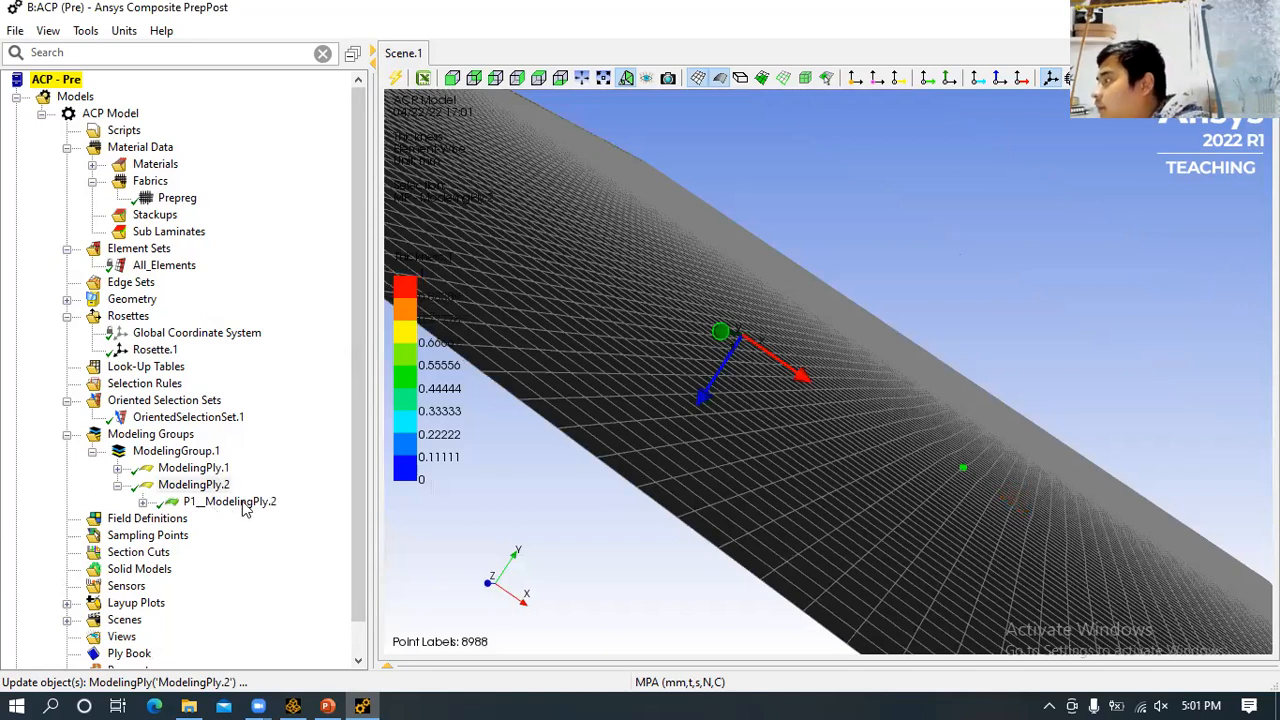
right_click(197, 487)
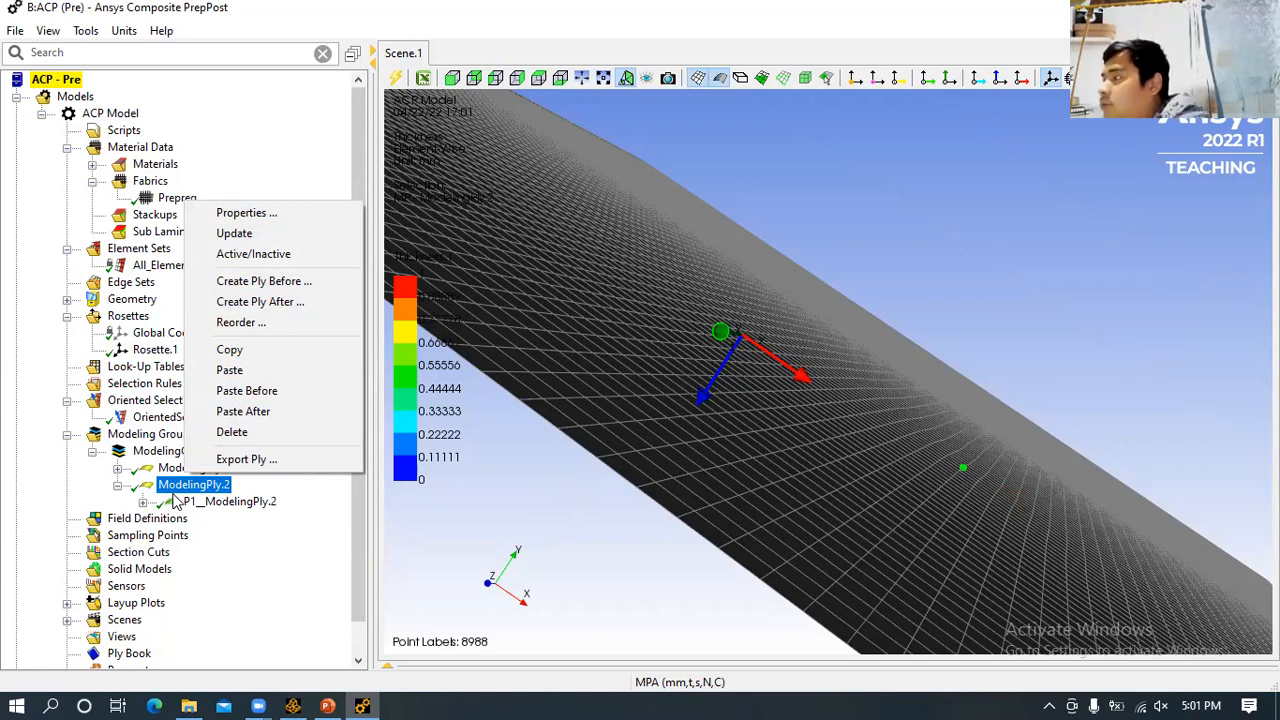
left_click(345, 538)
left_click(653, 496)
mouse_move(653, 496)
middle_mouse_down()
mouse_move(676, 482)
mouse_move(653, 495)
middle_mouse_up()
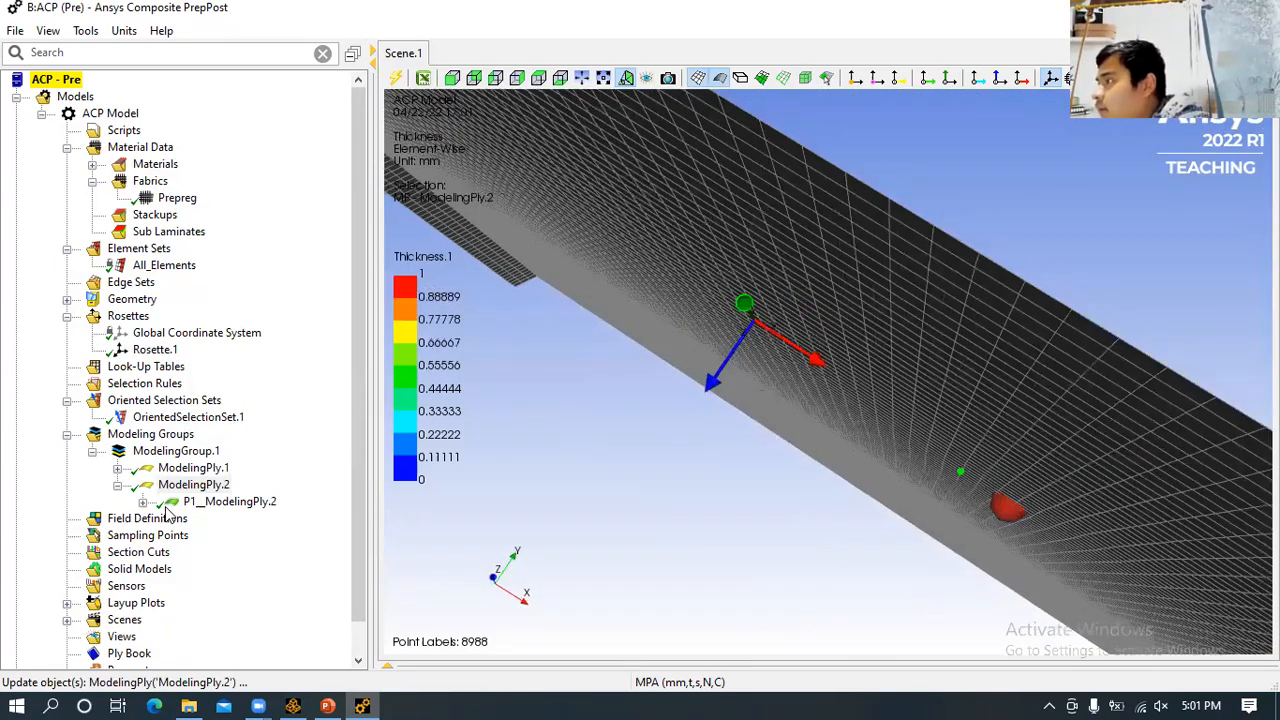
double_click(196, 485)
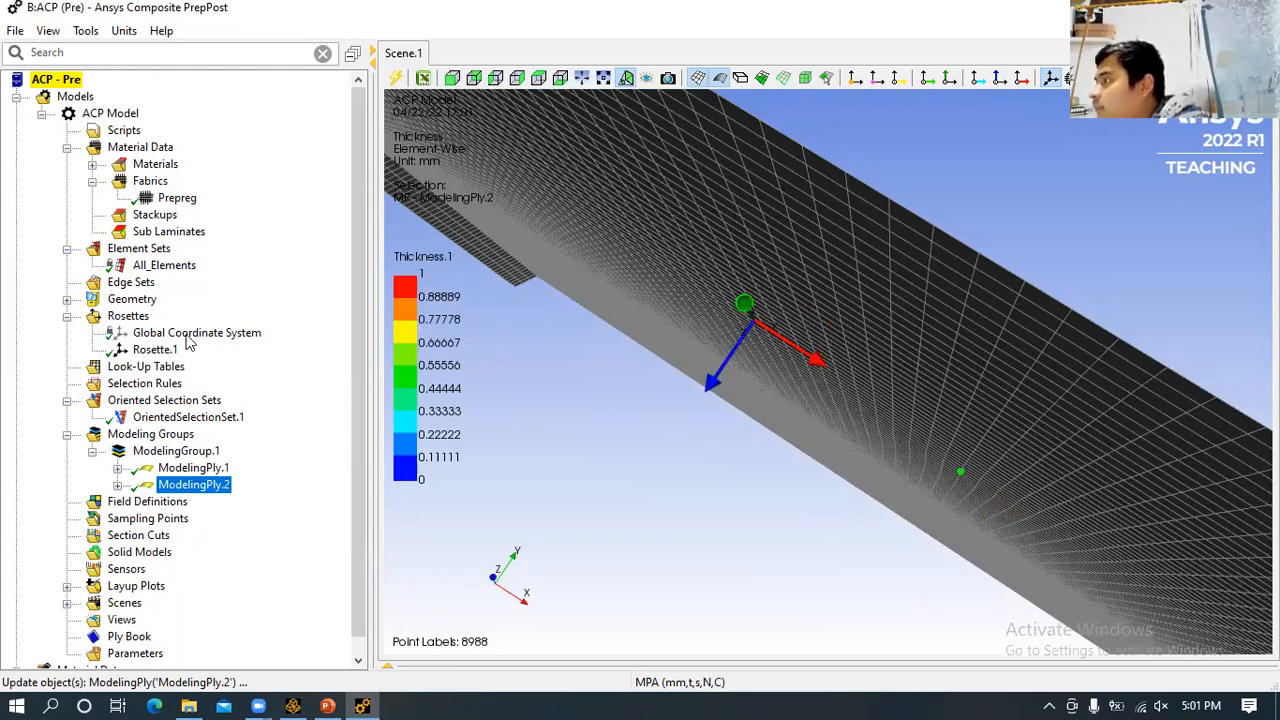
- Examine OrientedSelectionSet.1 and its orientation relative to the whole plate from several directions
middle_click_drag(577, 478, 190, 415)
left_click(188, 417)
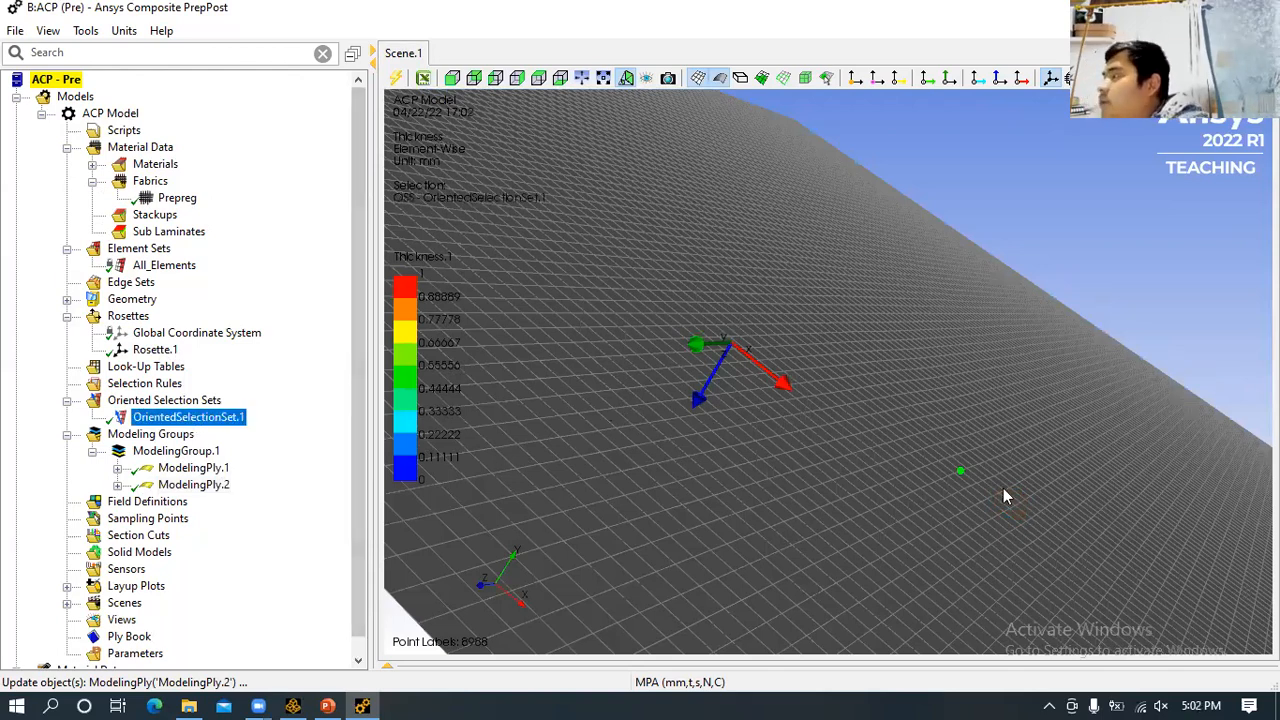
scroll(1045, 484, "up", 3)
scroll(1055, 488, "down", 4)
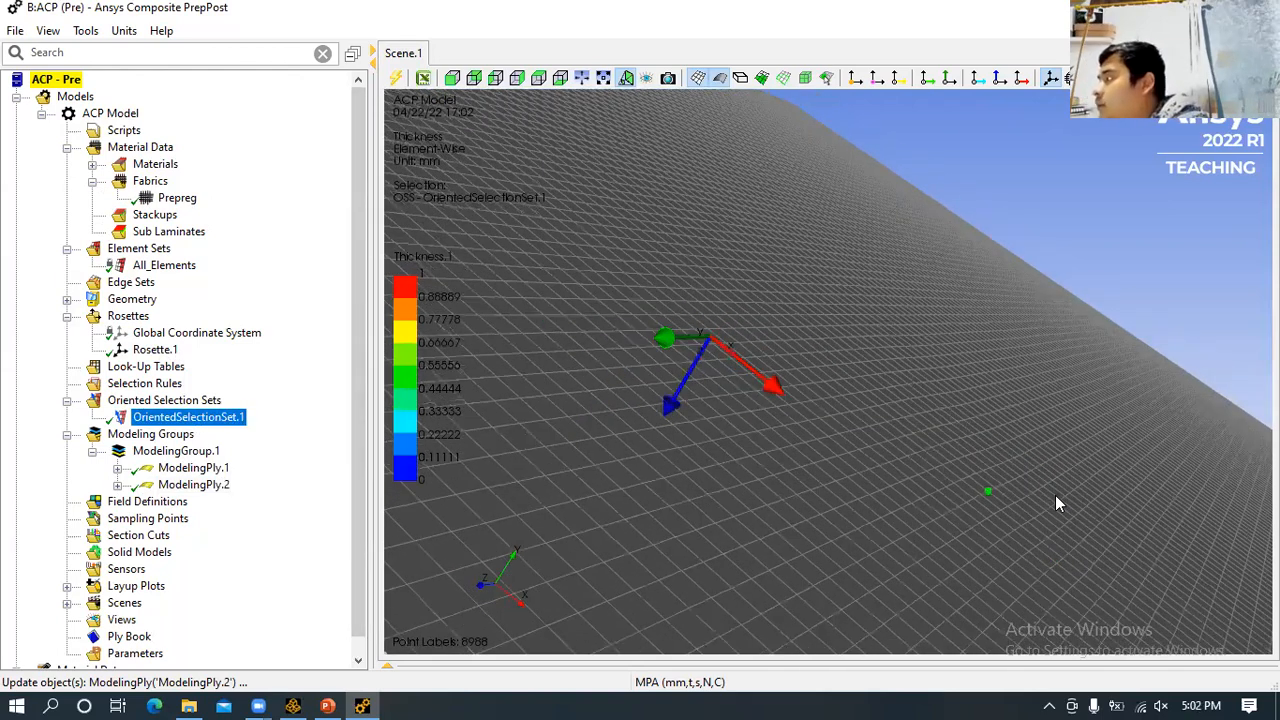
scroll(1060, 496, "down", 6)
left_click_drag(943, 461, 1037, 387)
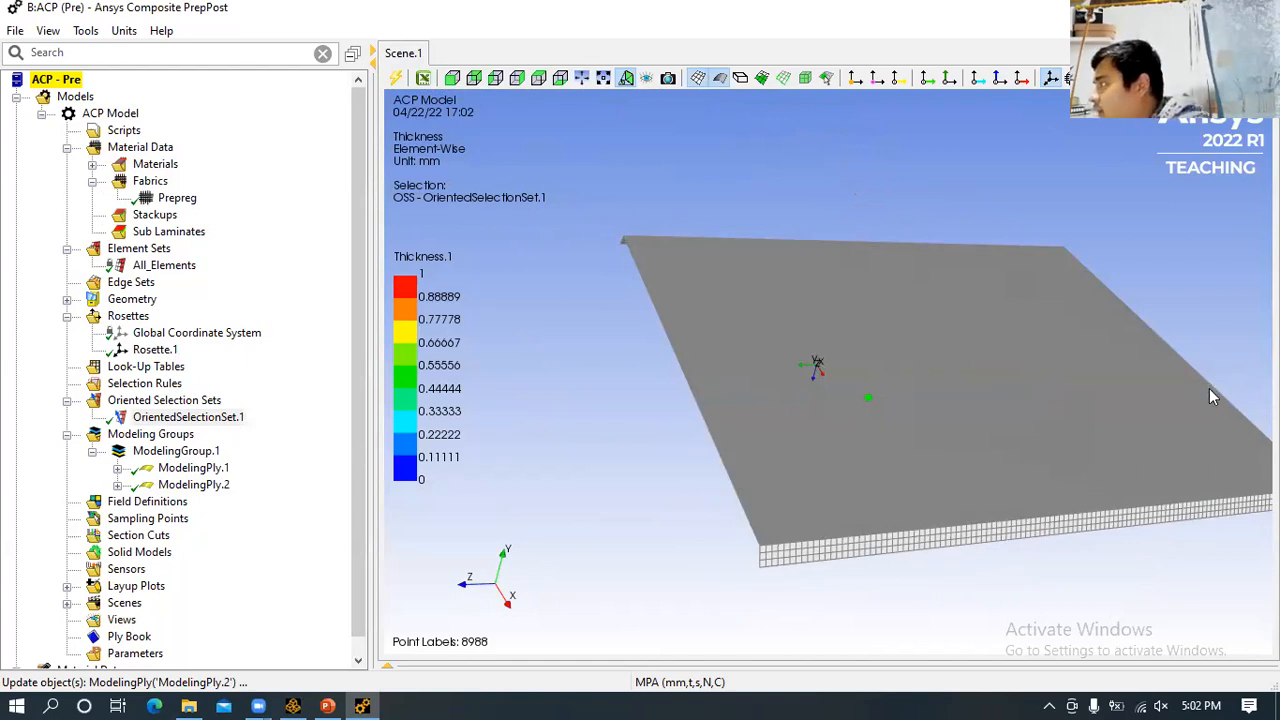
middle_click_drag(1209, 397, 1117, 355)
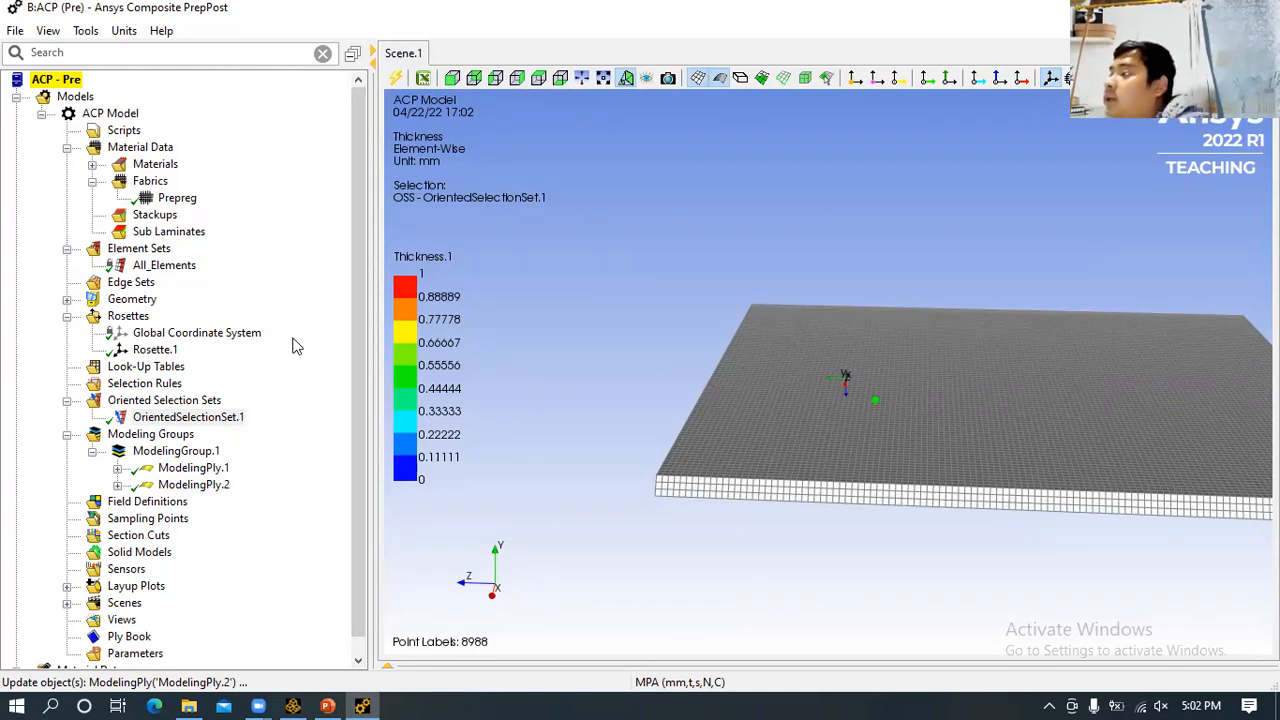
right_click(172, 402)
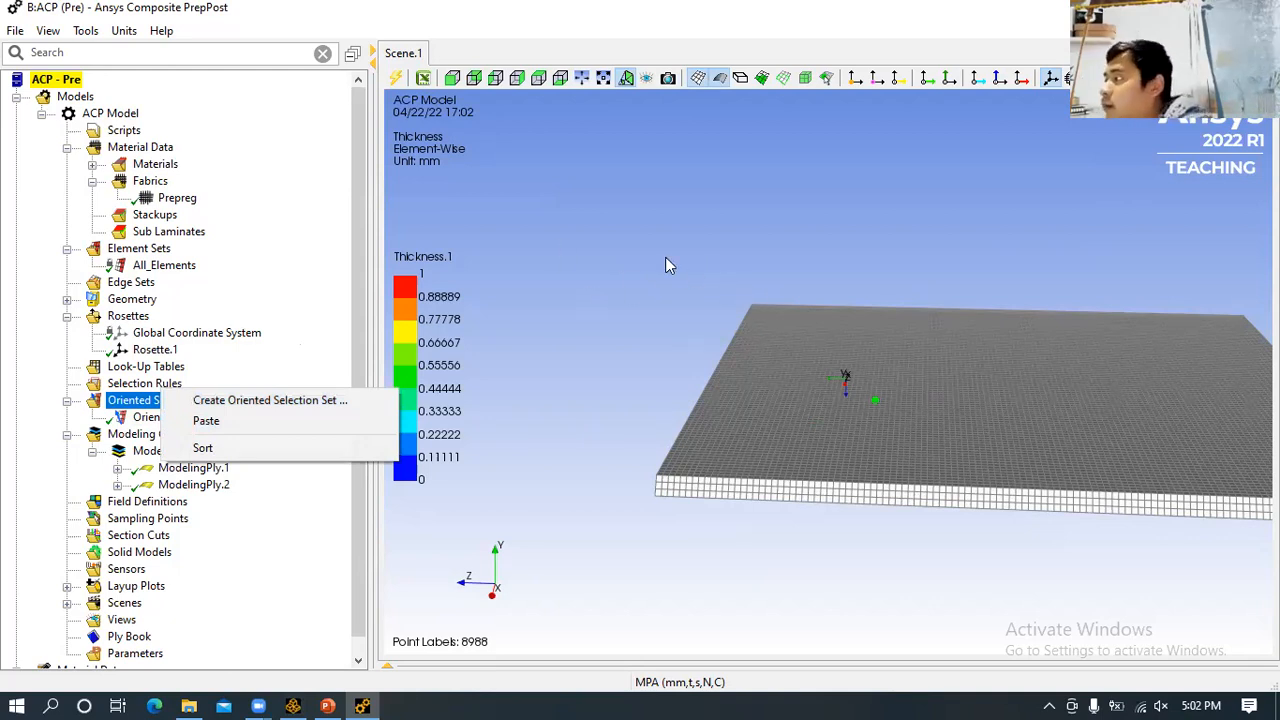
left_click(592, 336)
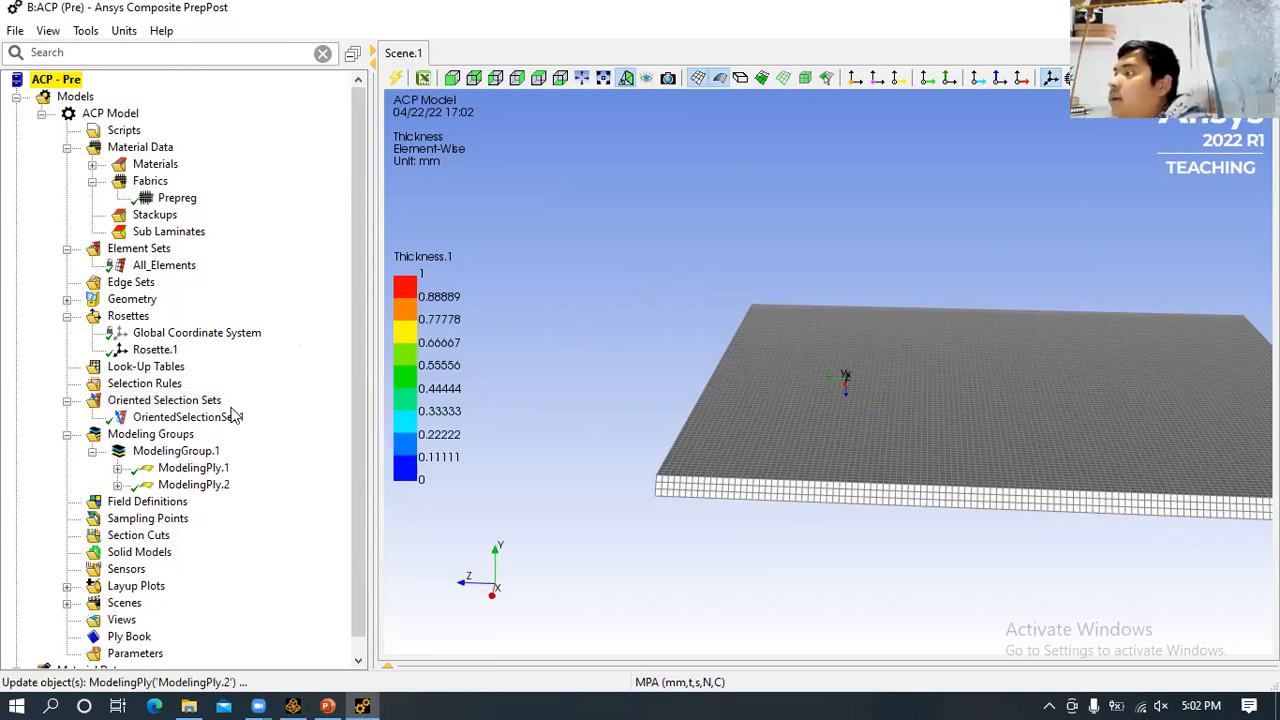
left_click(214, 420)
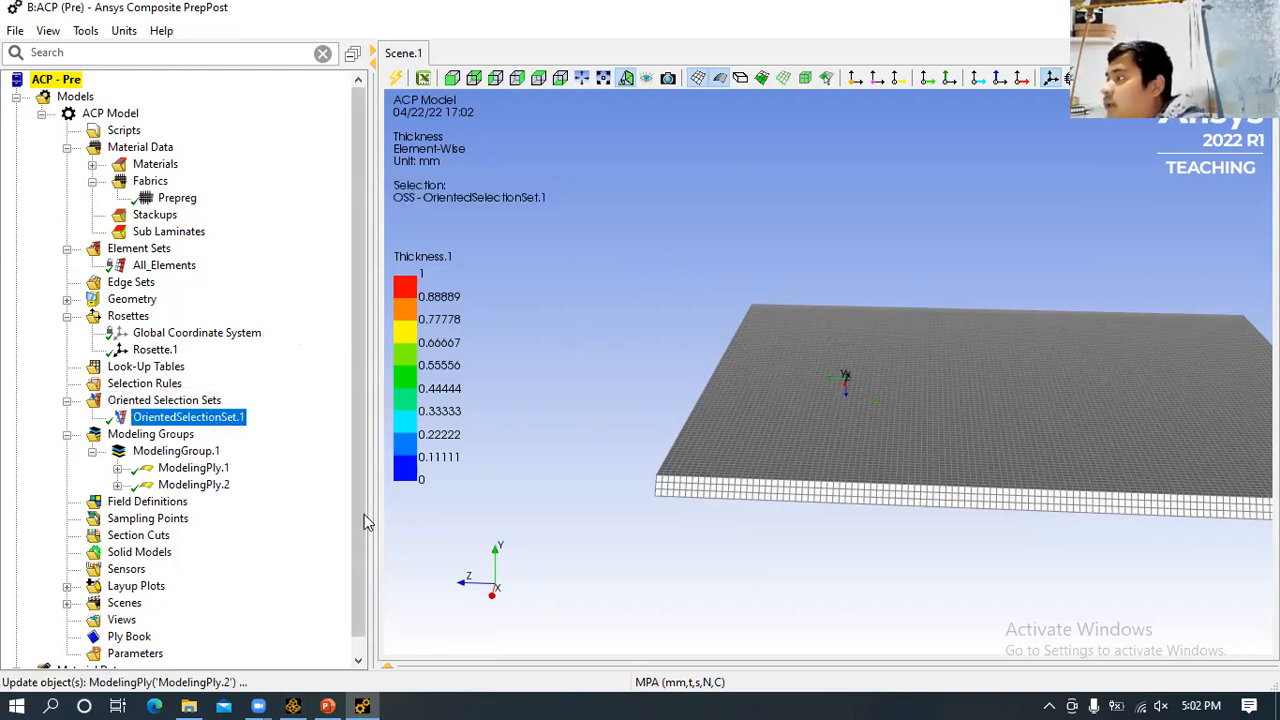
left_click_drag(482, 487, 731, 543)
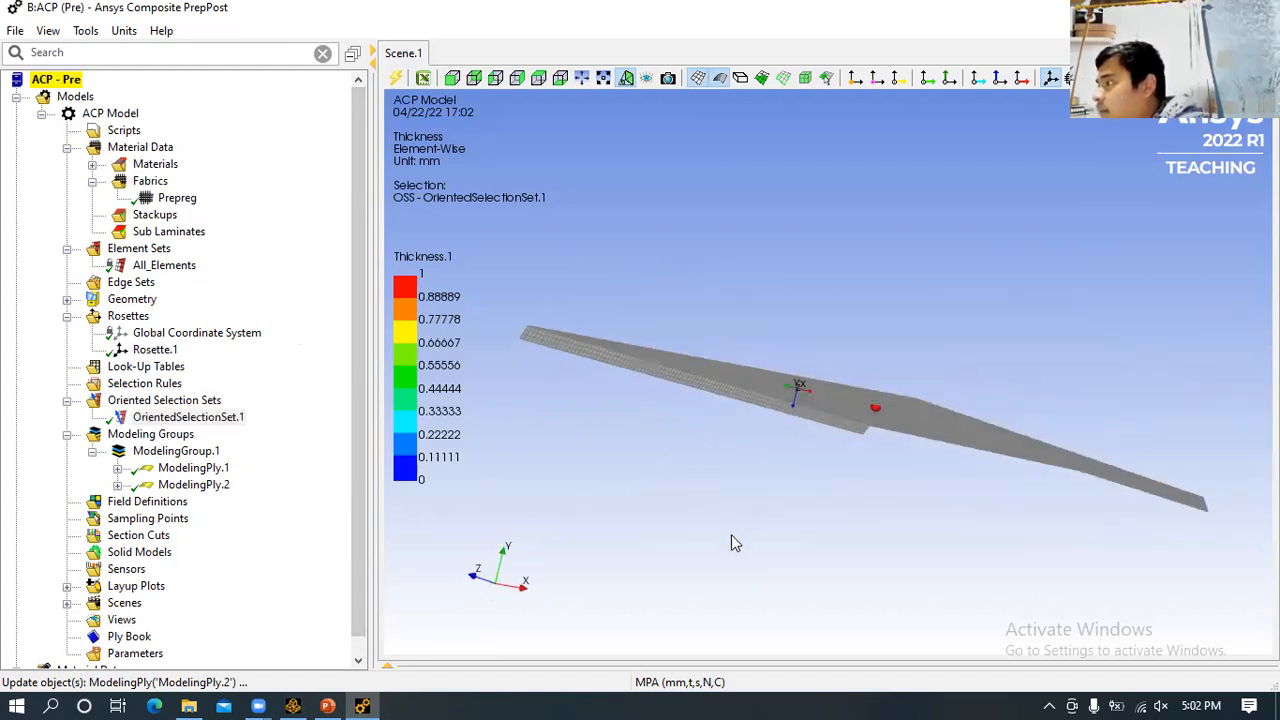
- Create a section cut through the plate with the default interactive plane, Wire Frame extrusion and Modeling Ply Wise section cut type
left_click(150, 536)
right_click(145, 535)
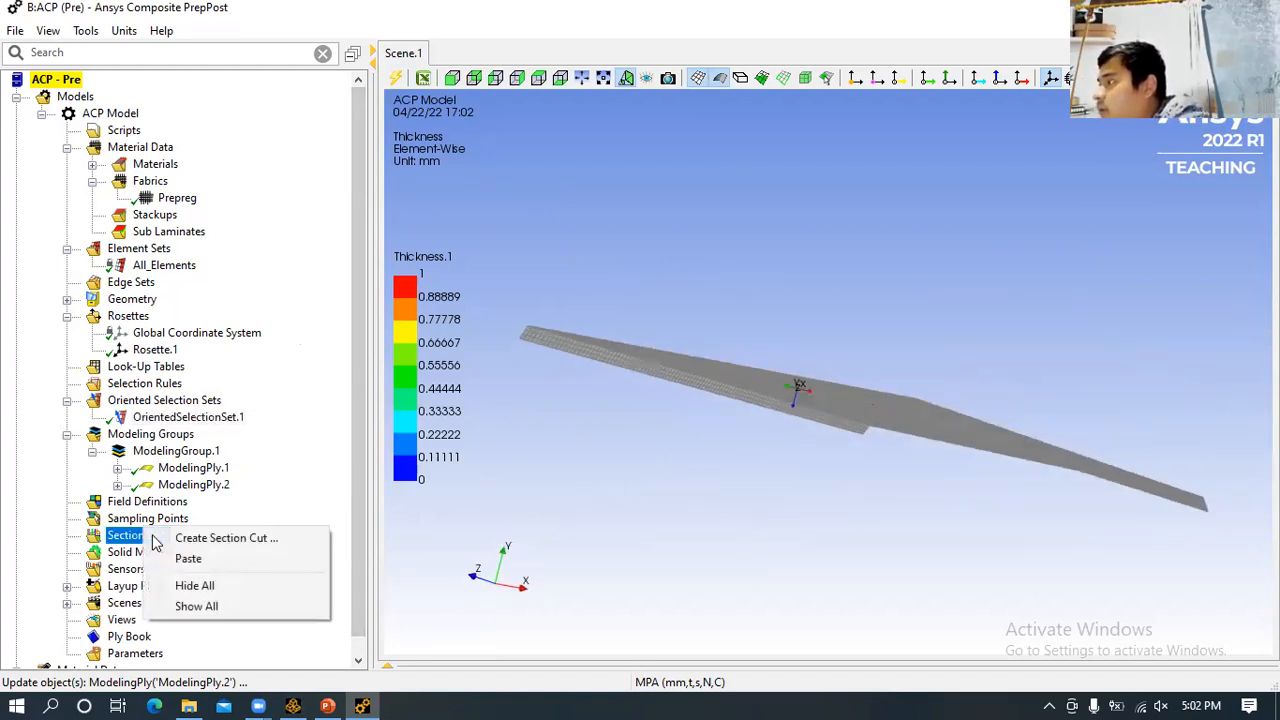
left_click(229, 542)
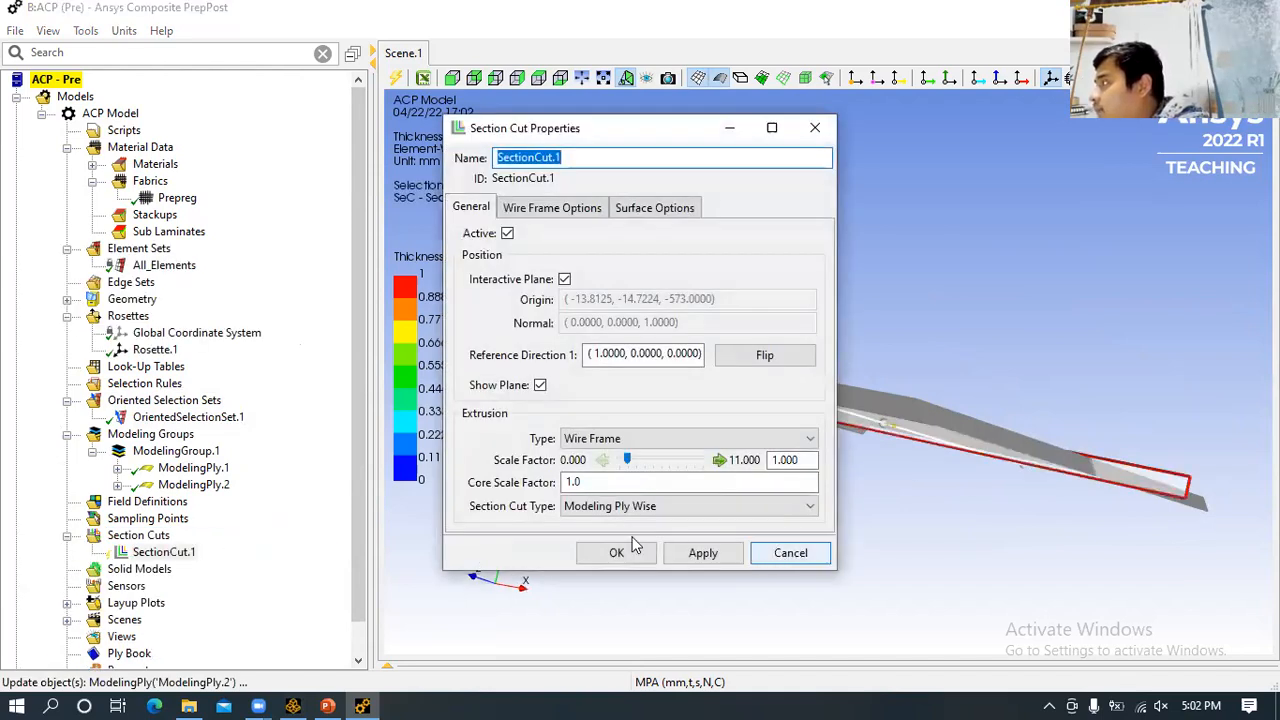
left_click(702, 553)
middle_click_drag(941, 512, 997, 488)
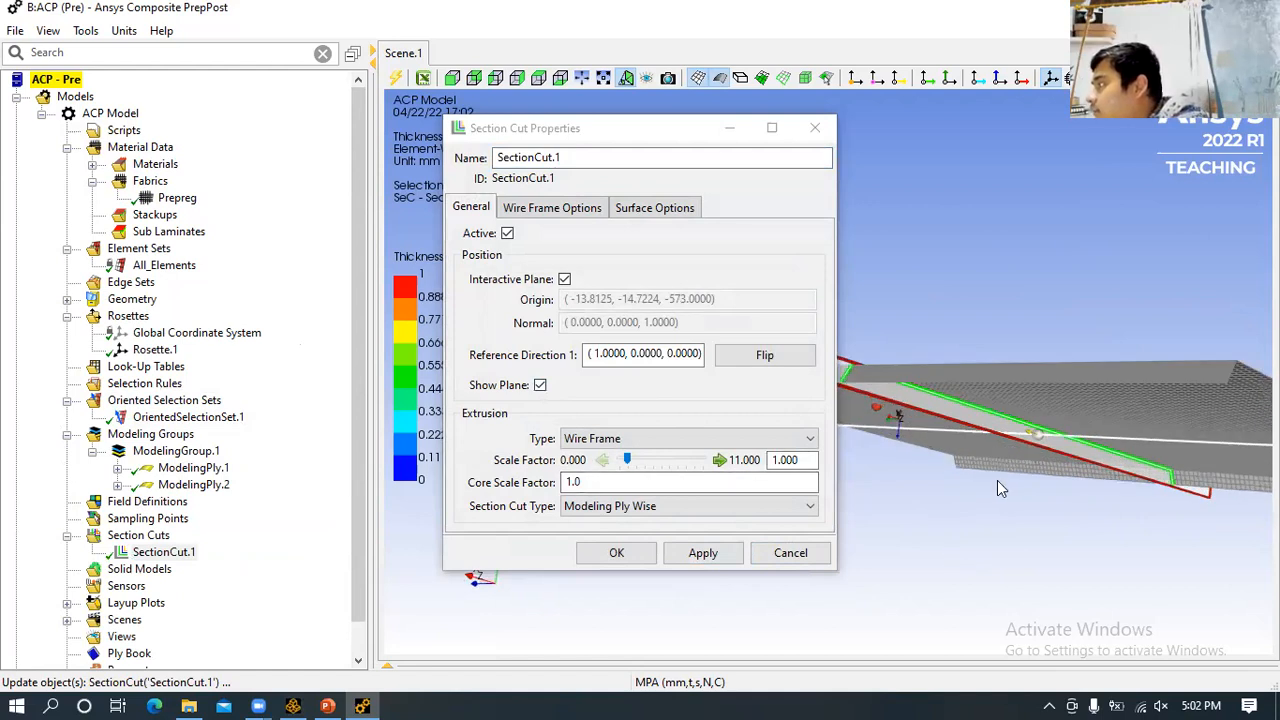
left_click(785, 552)
middle_click_drag(838, 541, 923, 429)
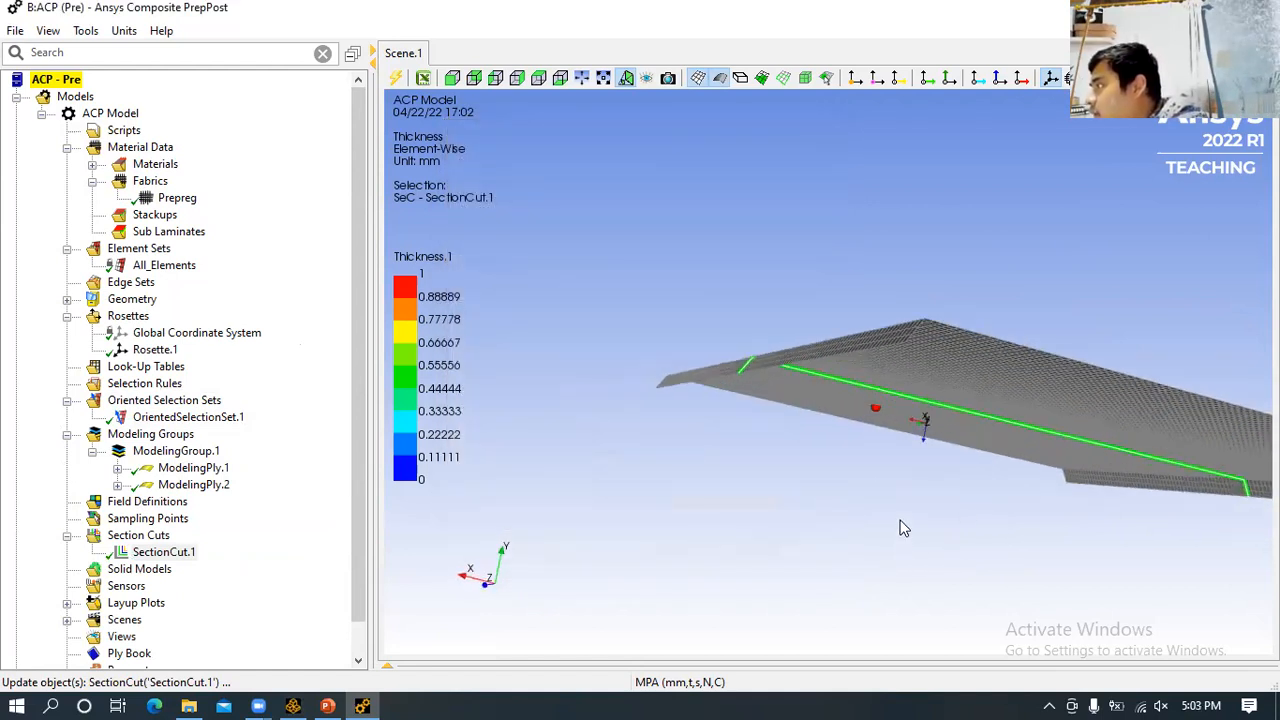
scroll(947, 434, "up", 6)
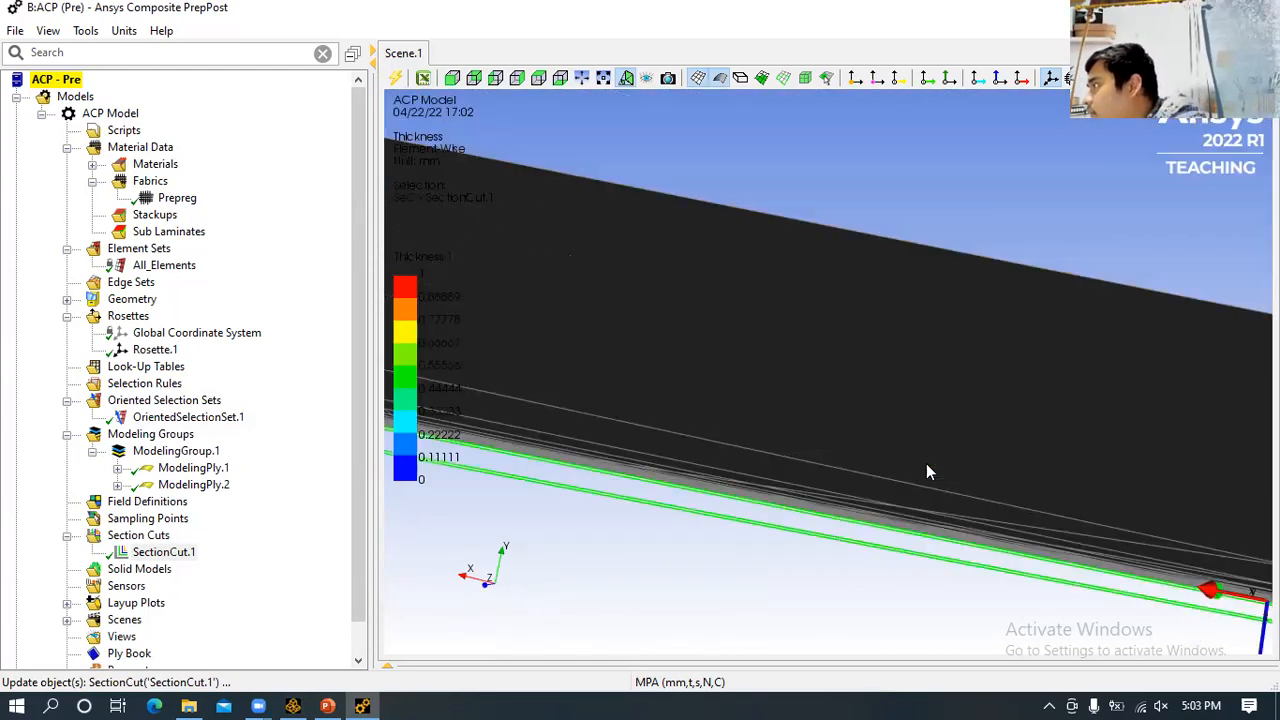
scroll(930, 470, "down", 5)
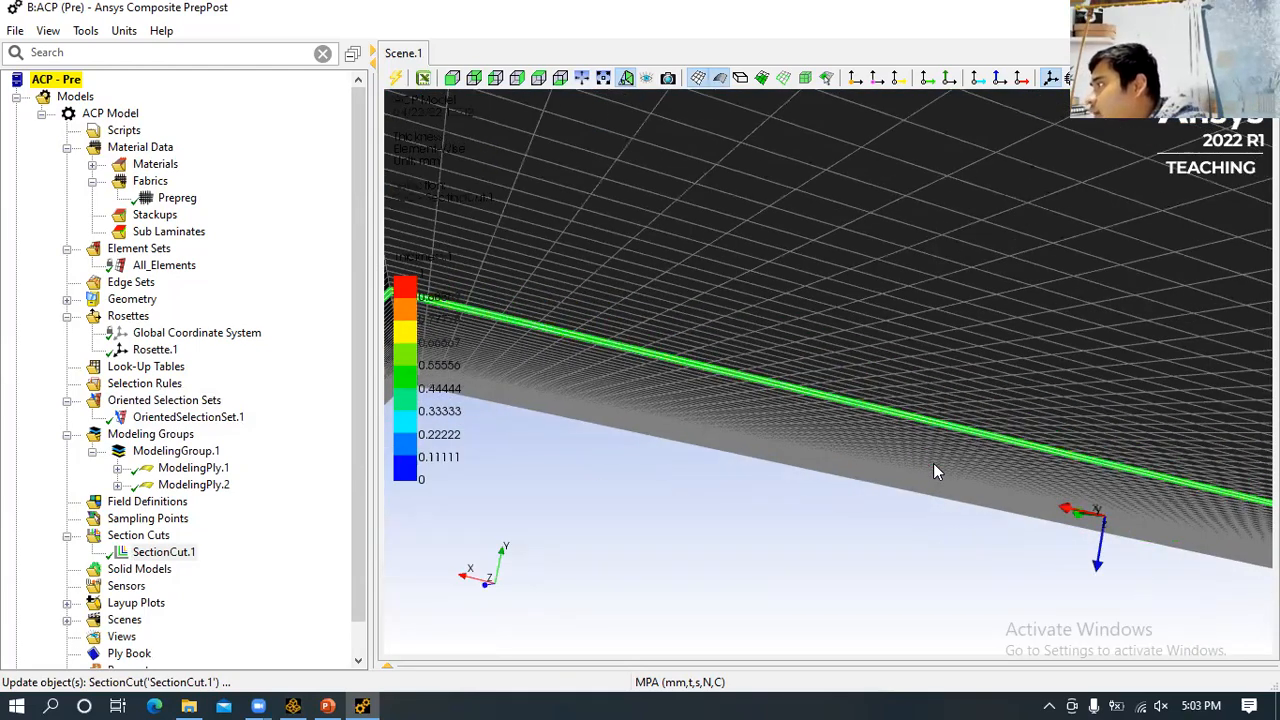
scroll(937, 461, "down", 2)
middle_click_drag(937, 461, 948, 485)
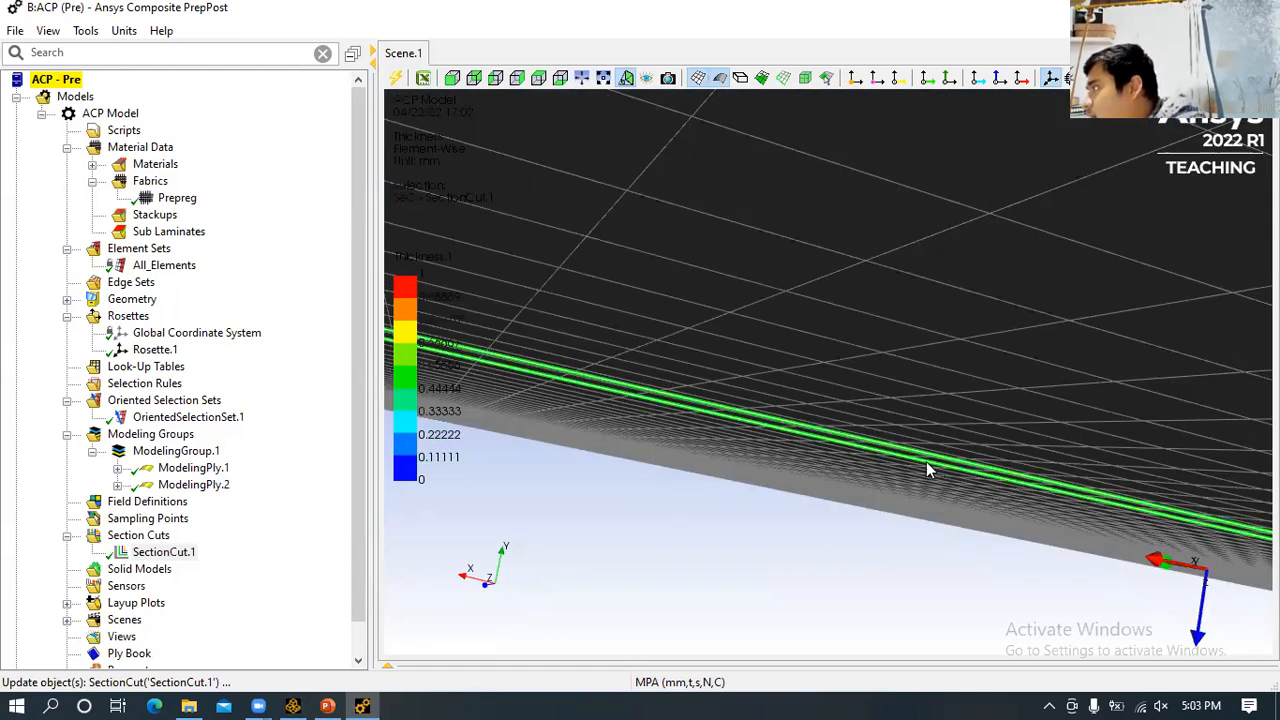
- Update the DrapingMesh.1 layup plot
left_click(69, 603)
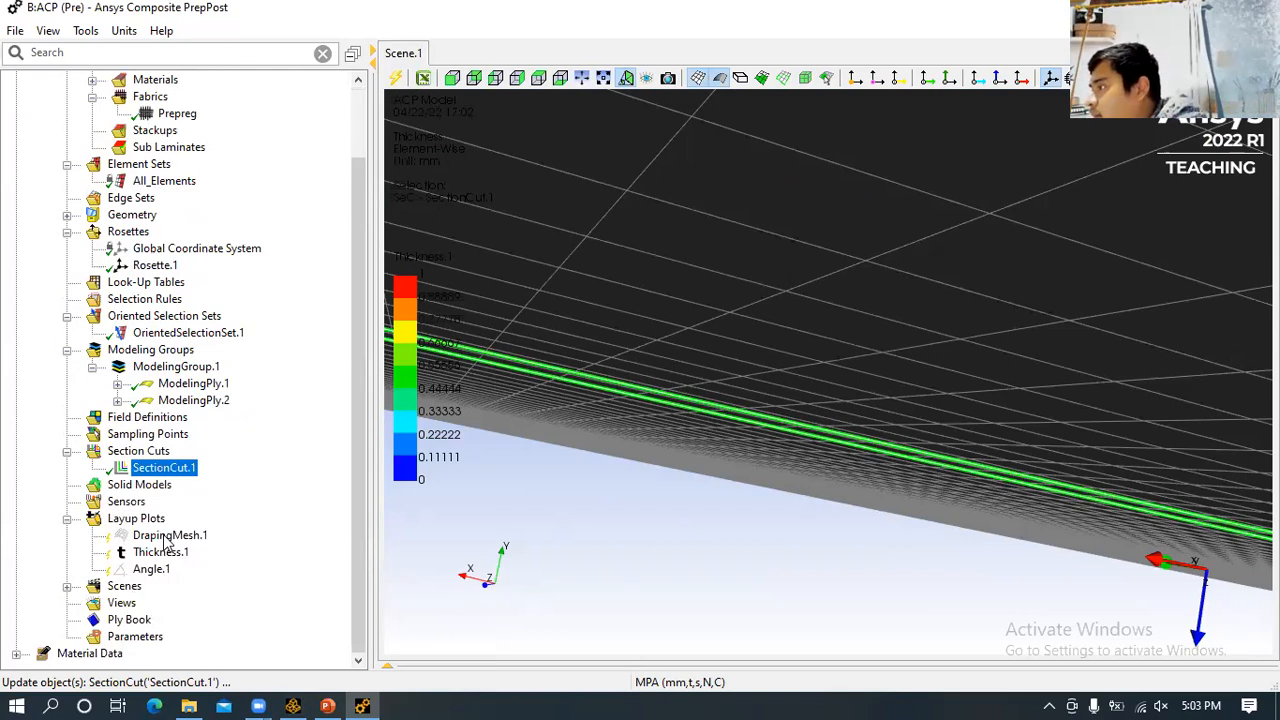
right_click(167, 537)
left_click(210, 554)
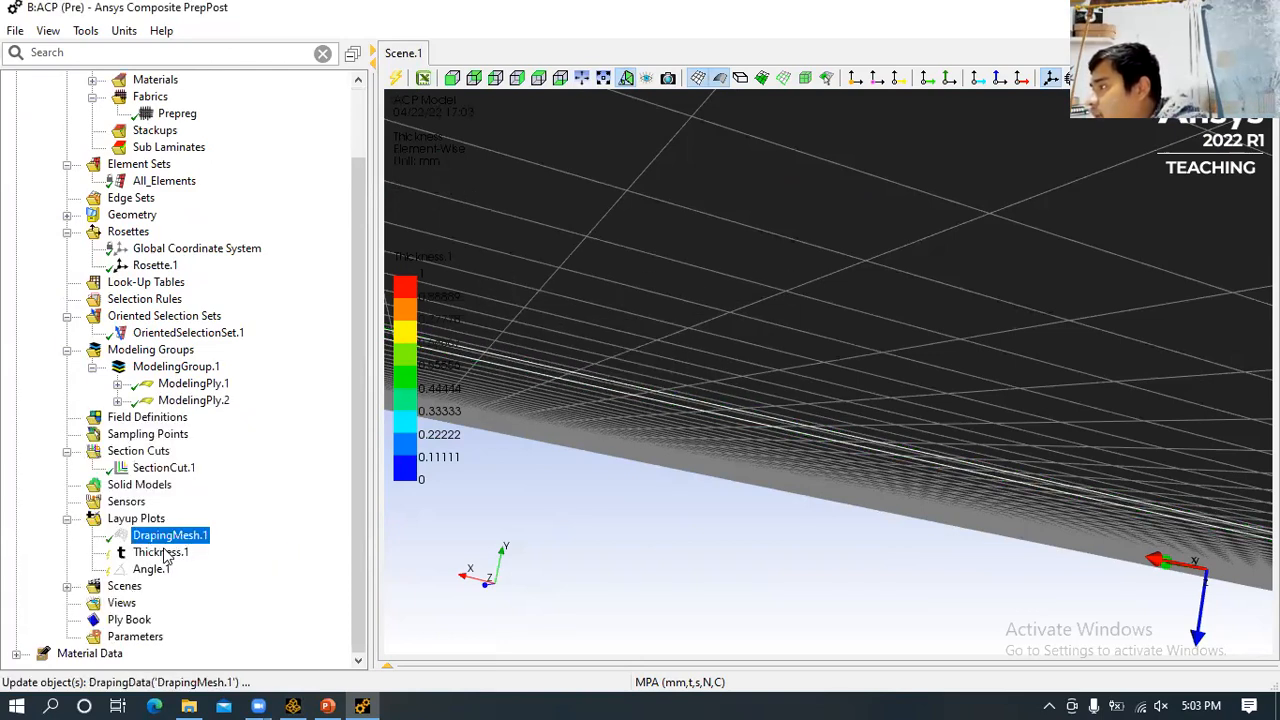
- Update the Thickness.1 and Angle.1 layup plots
right_click(160, 553)
left_click(243, 408)
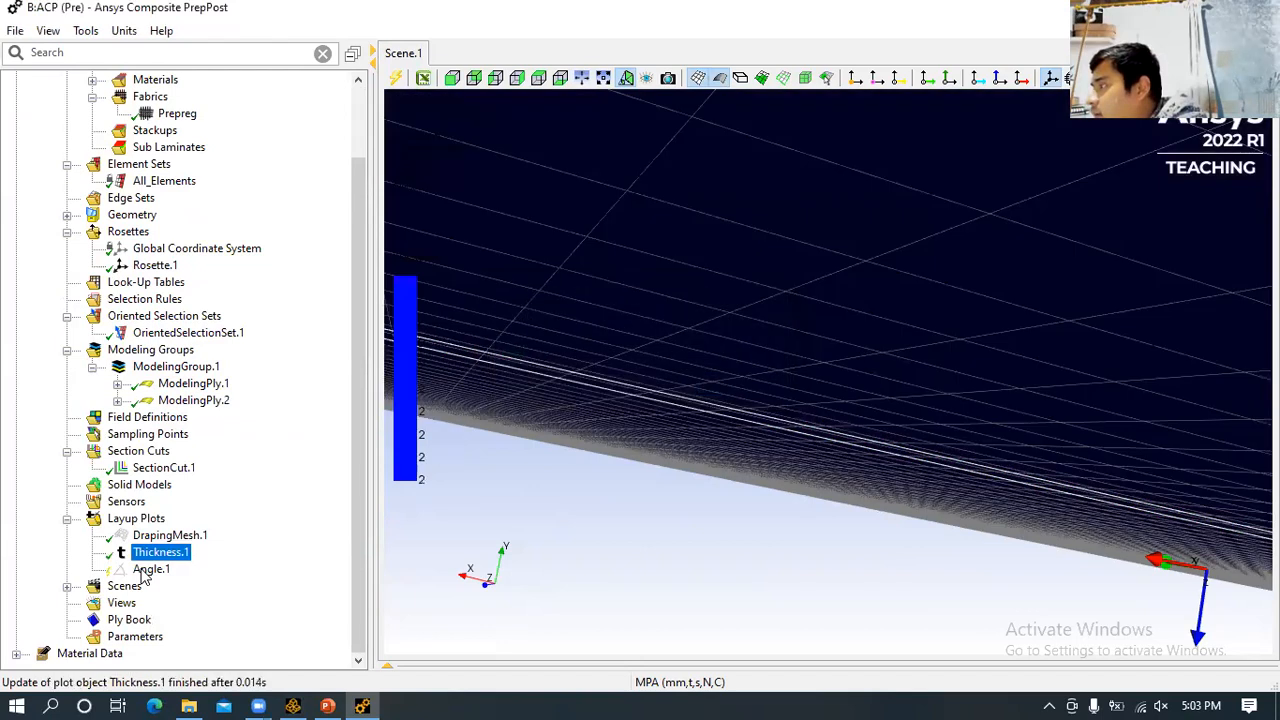
right_click(150, 569)
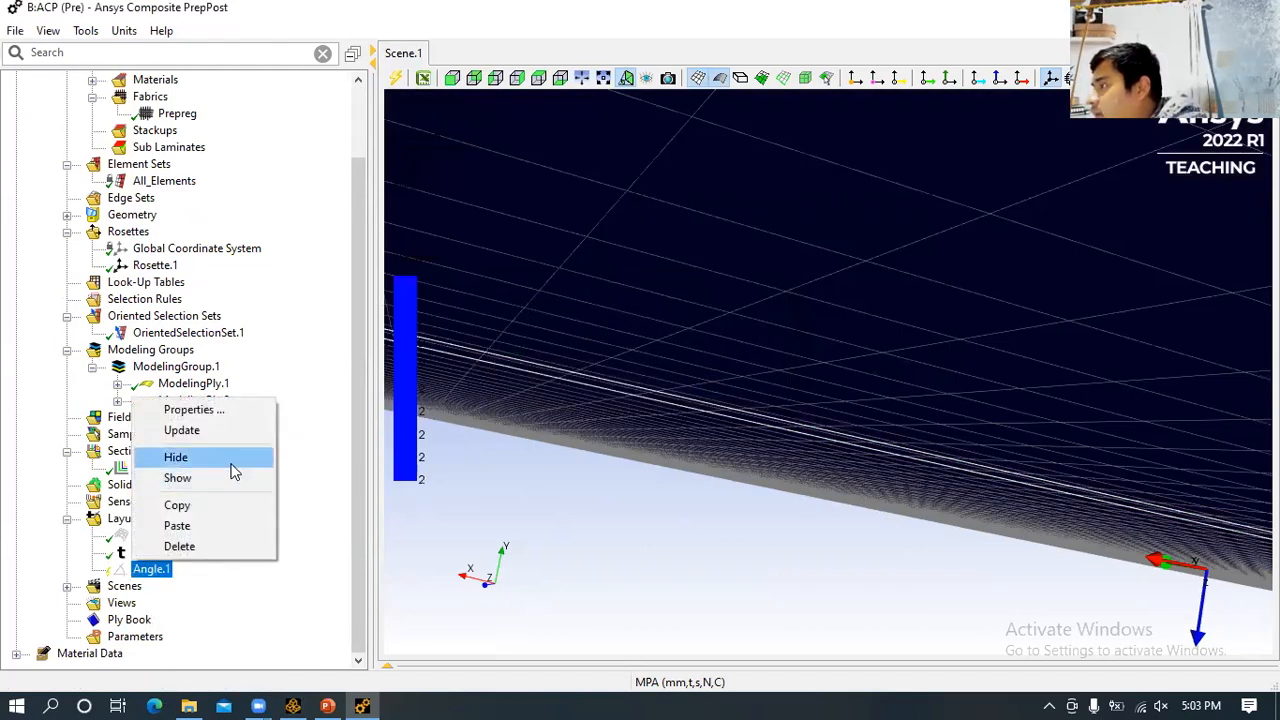
left_click(235, 430)
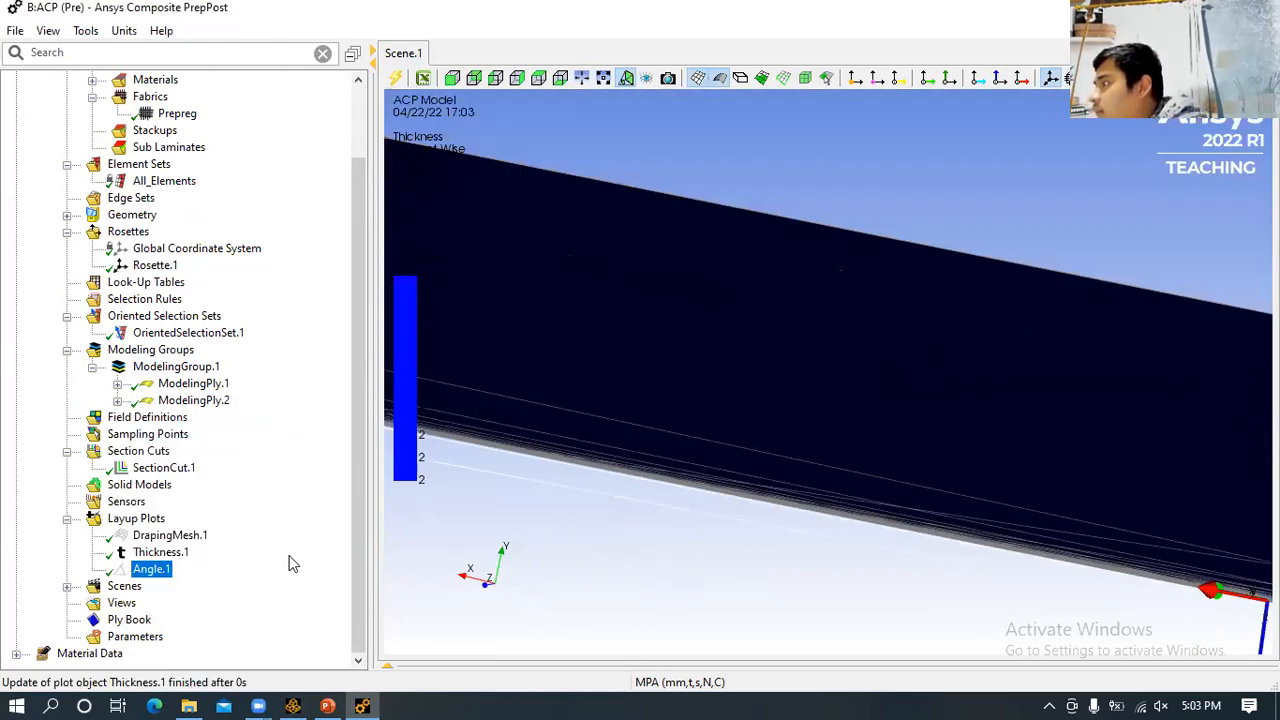
- Apply the Angle.1 plot settings with the Design Angle component for the entire model and inspect the plate
left_click(150, 557)
double_click(152, 569)
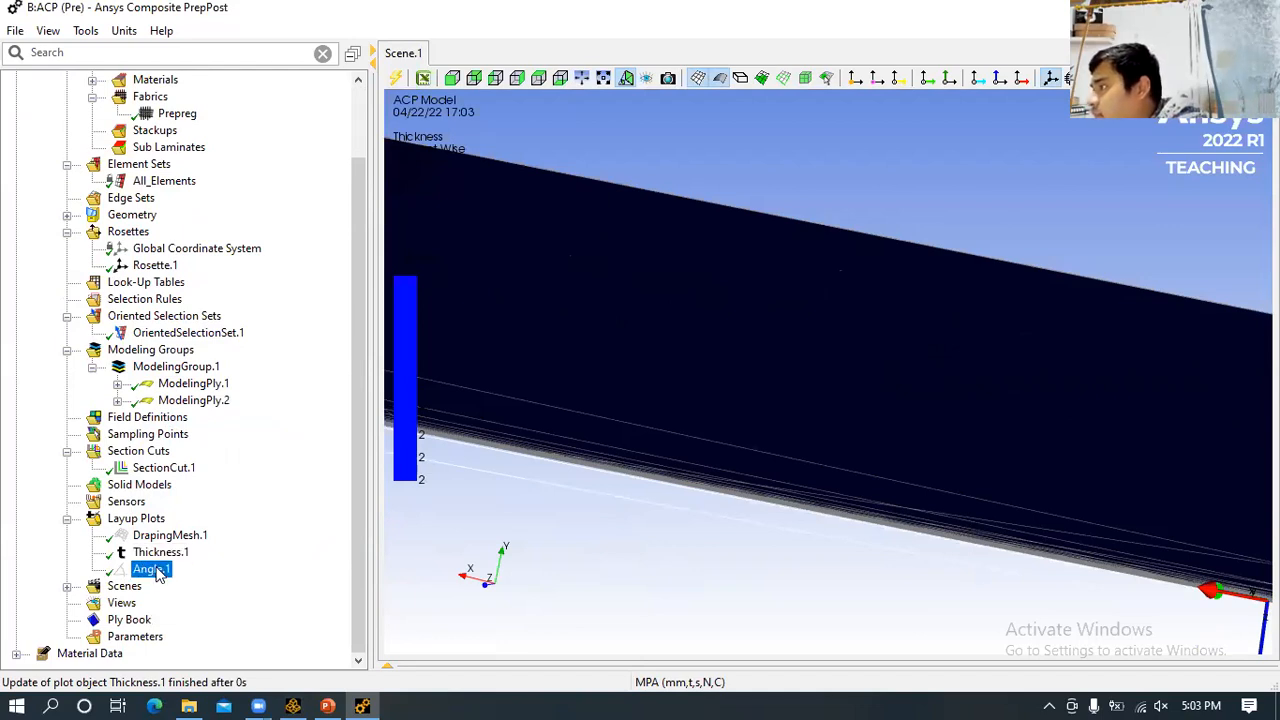
left_click(689, 603)
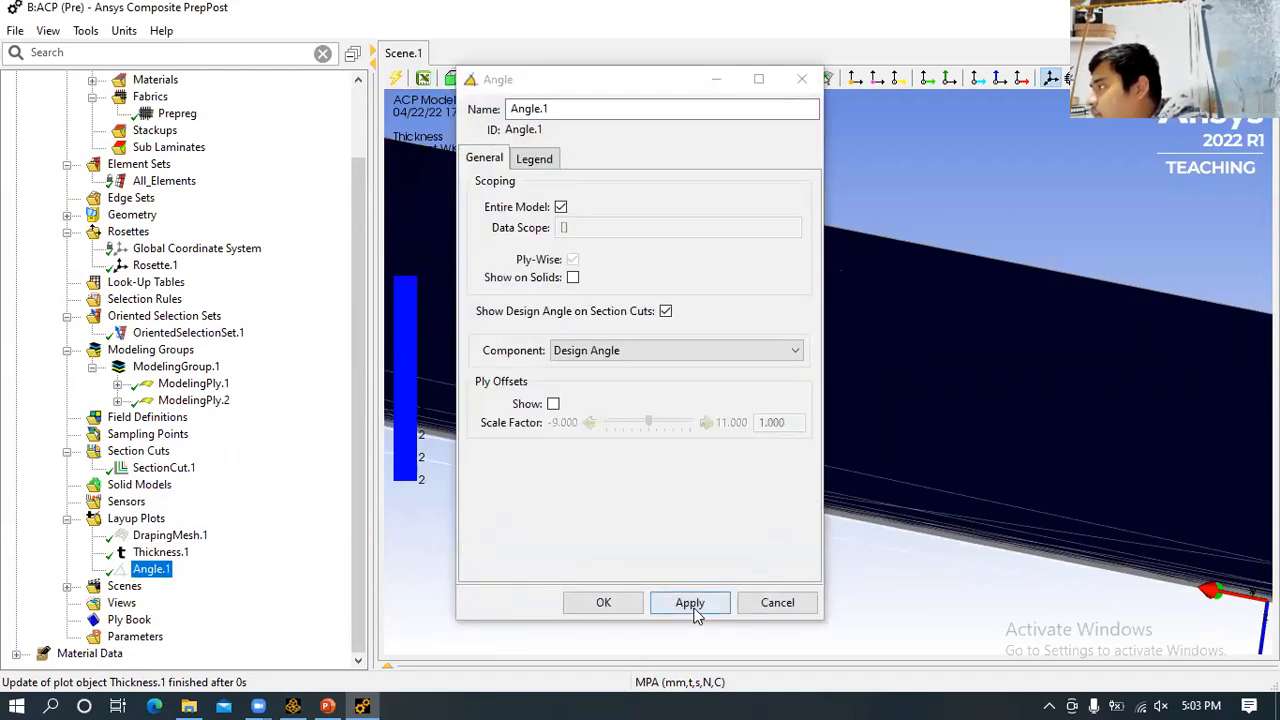
left_click(603, 602)
scroll(670, 569, "up", 3)
scroll(690, 566, "down", 5)
scroll(770, 474, "up", 5)
scroll(789, 547, "down", 3)
- Turn on ply offsets for the Angle.1 plot, keeping the Design Angle component and a scale factor of 1.000
left_click(168, 571)
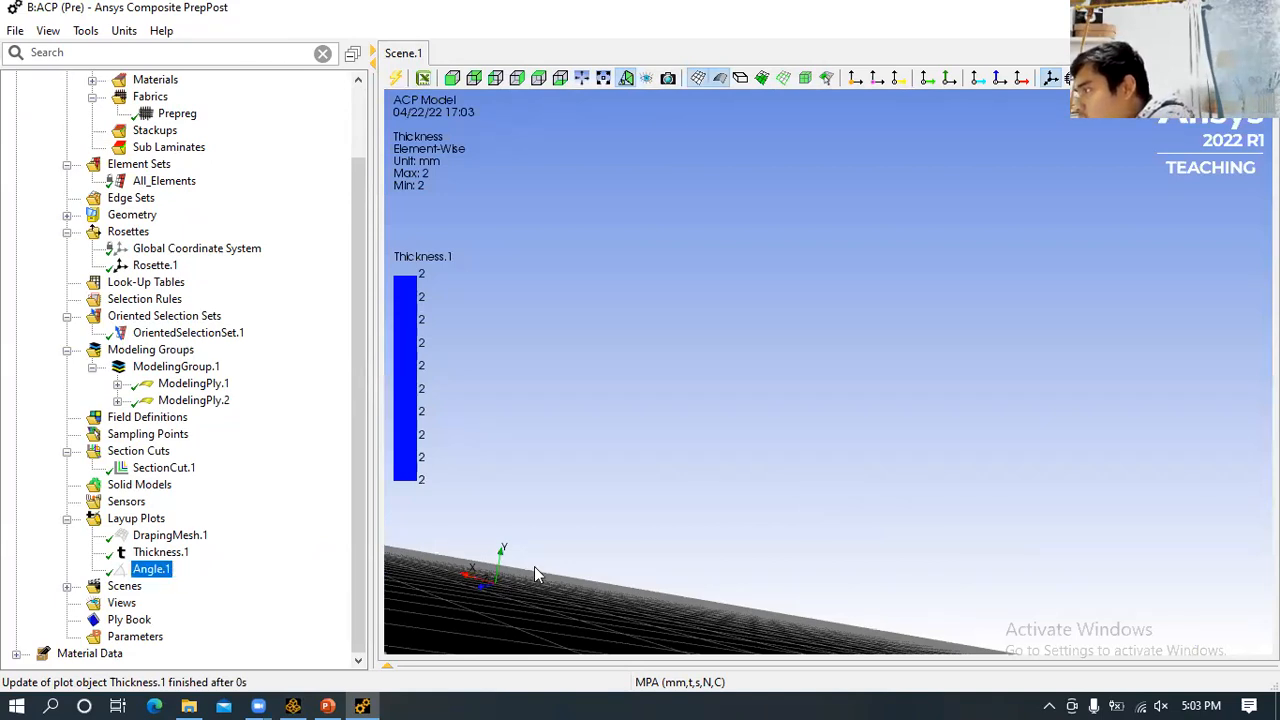
left_click(691, 603)
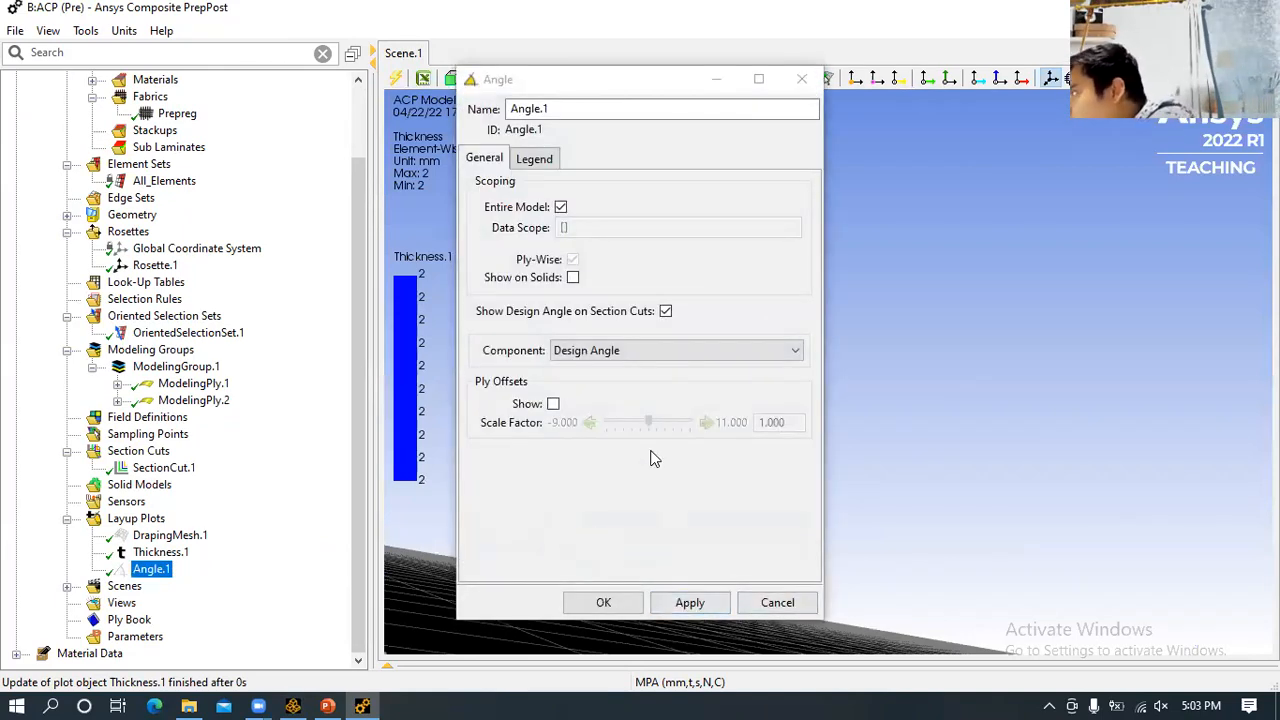
left_click(654, 356)
left_click(654, 356)
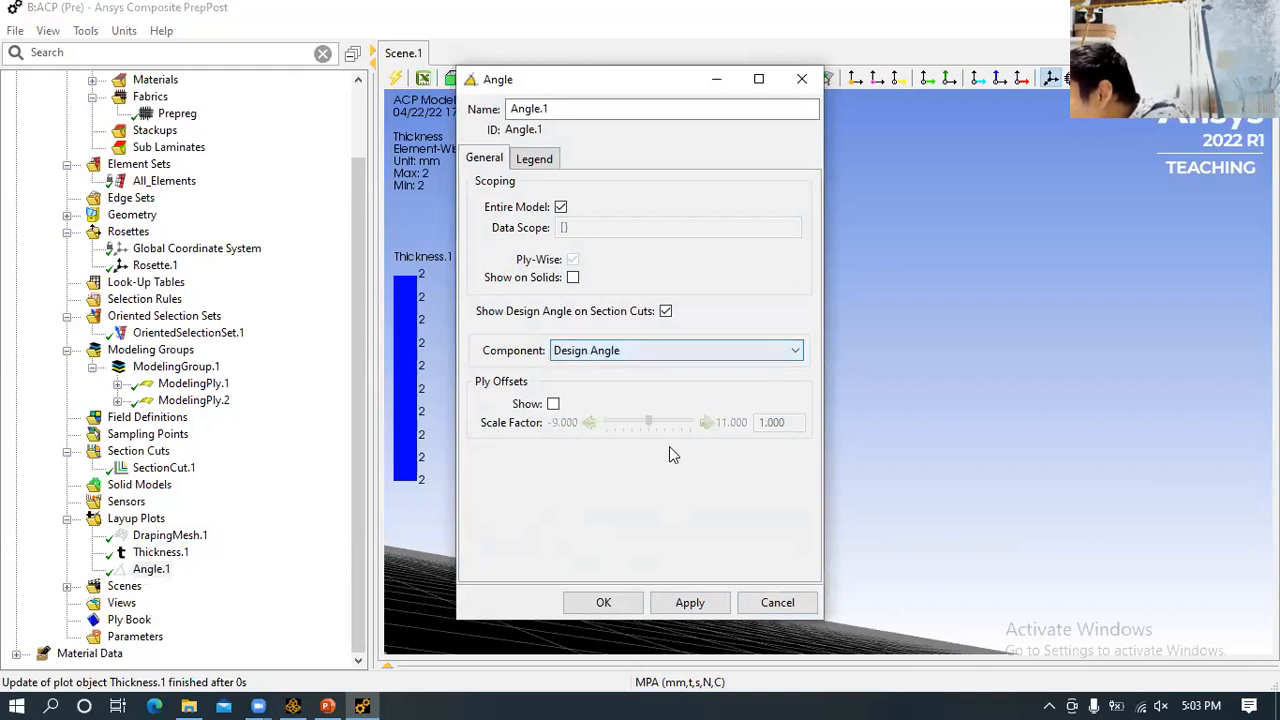
left_click(553, 403)
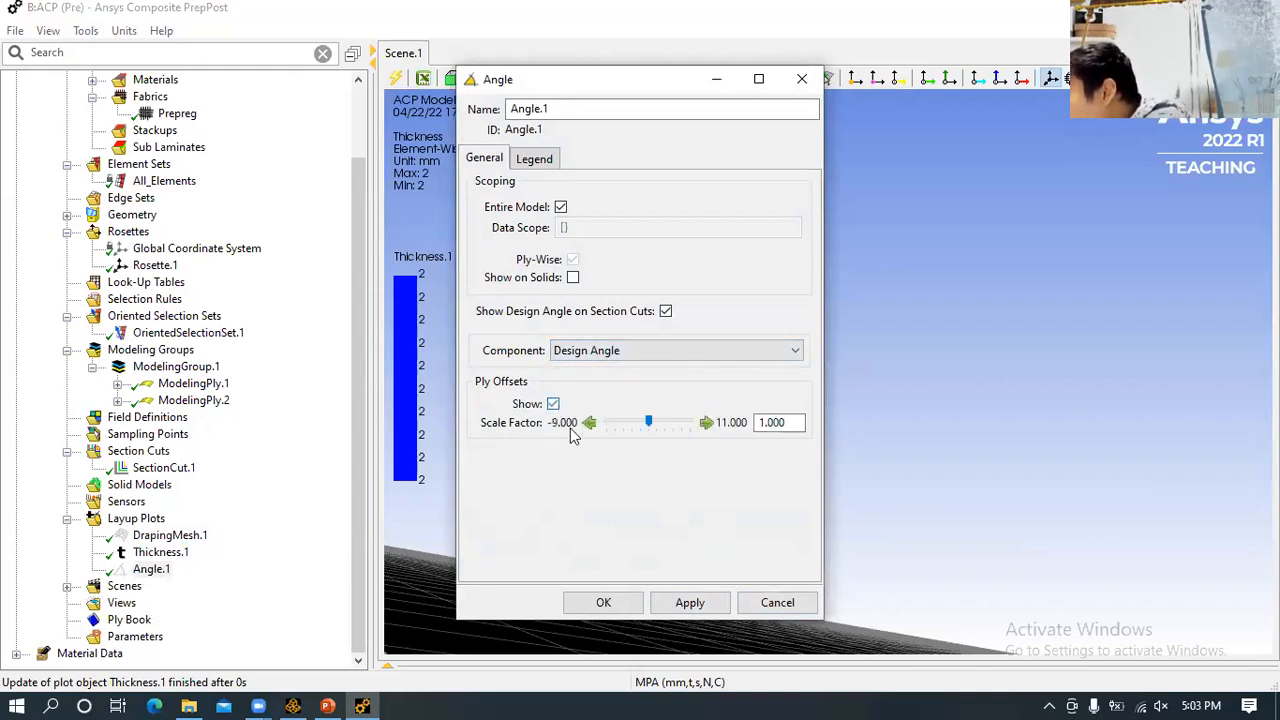
left_click(690, 603)
left_click(622, 604)
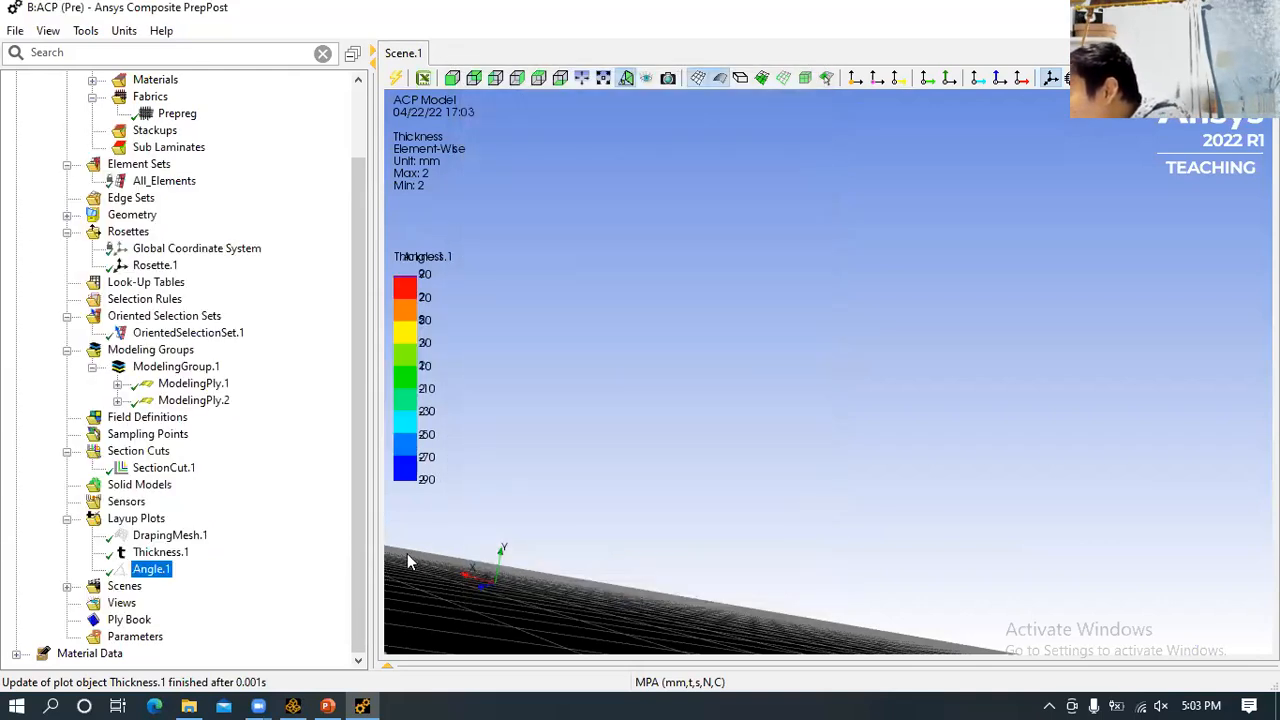
scroll(722, 486, "up", 3)
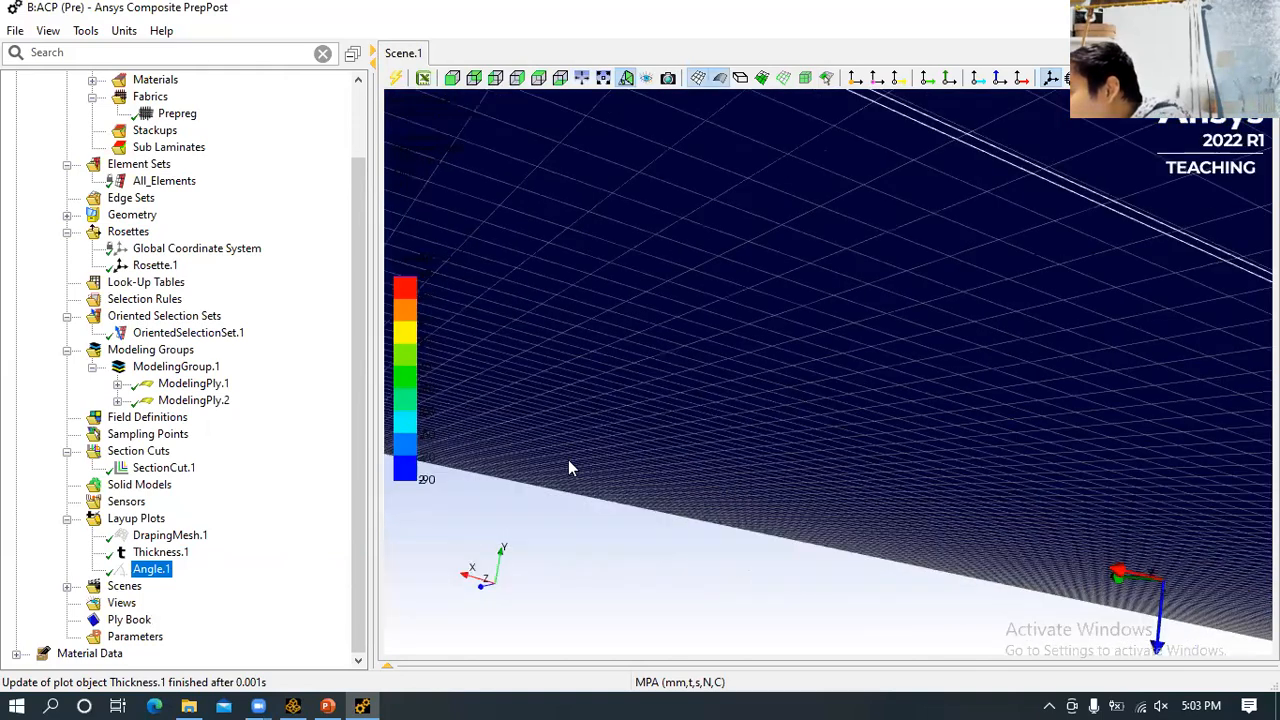
scroll(568, 467, "up", 2)
- Check the Thickness.1 plot properties without changing them and view the plate from another angle
left_click(165, 552)
left_click(155, 569)
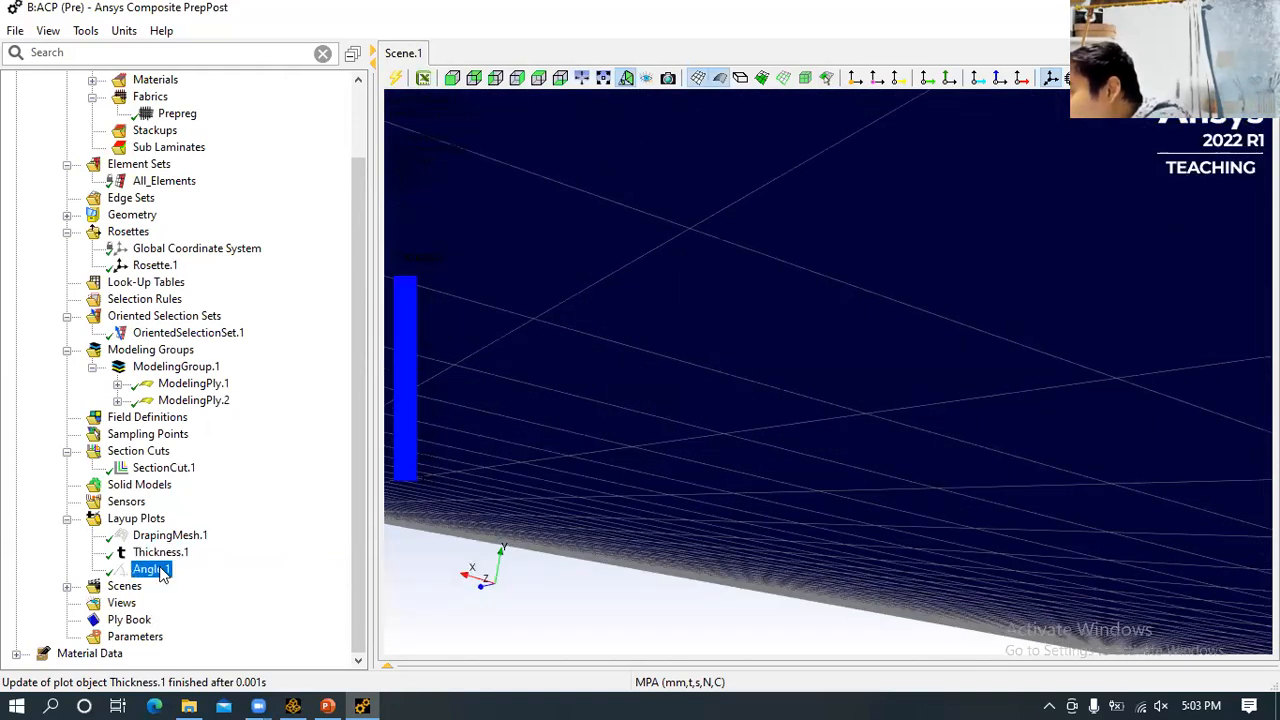
left_click(546, 610)
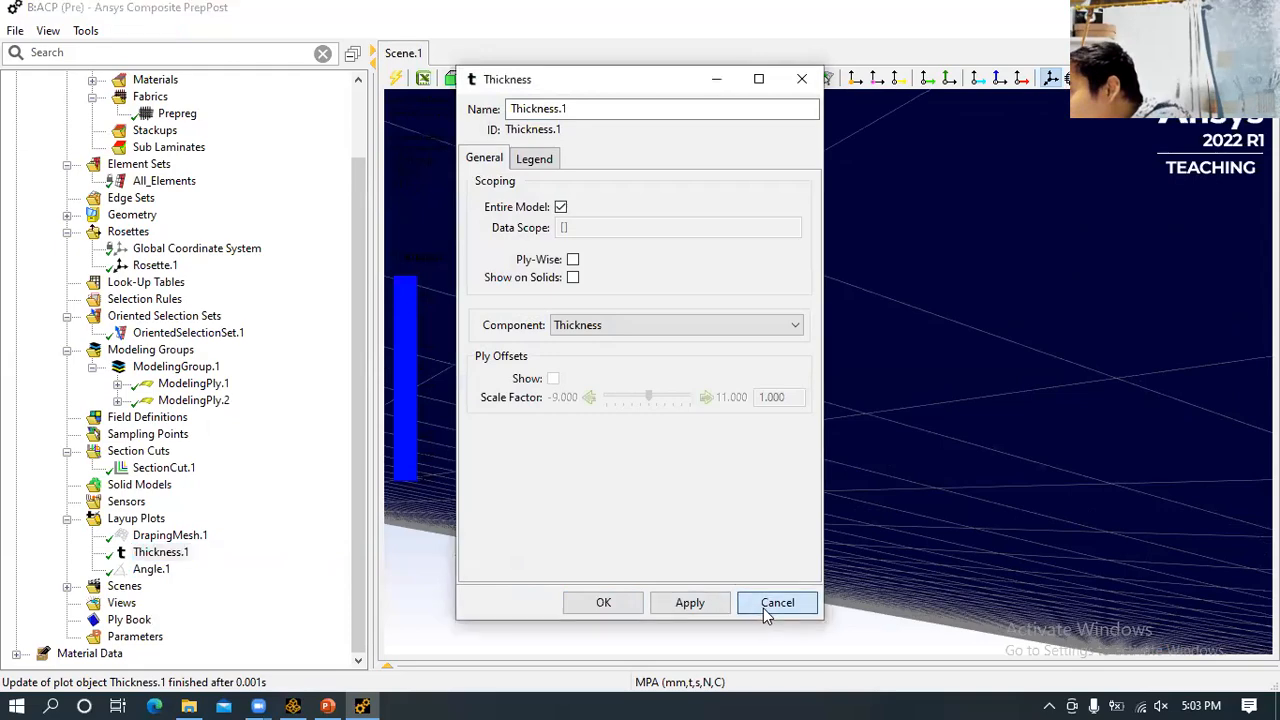
left_click(774, 601)
left_click_drag(778, 612, 413, 427)
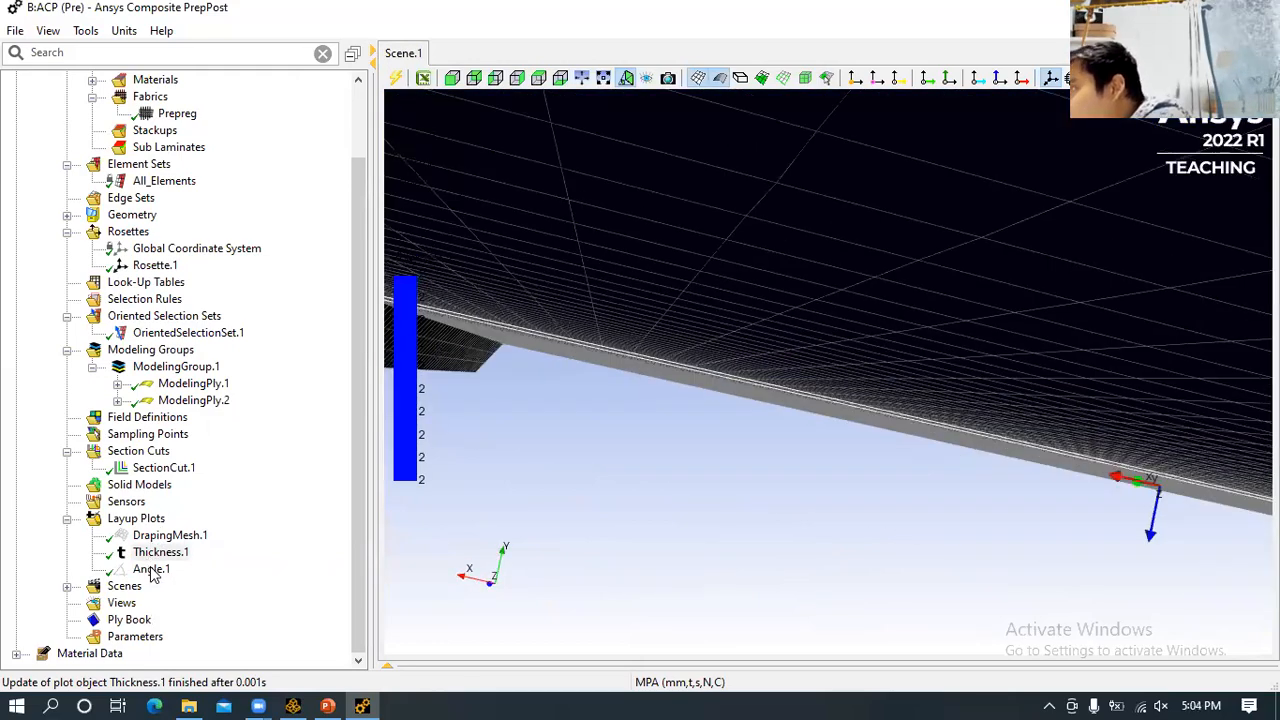
- Alternate between the Angle.1 and Thickness.1 plots, leaving Angle.1 shown, and examine the ply lines on the section cut
left_click(151, 569)
right_click(151, 570)
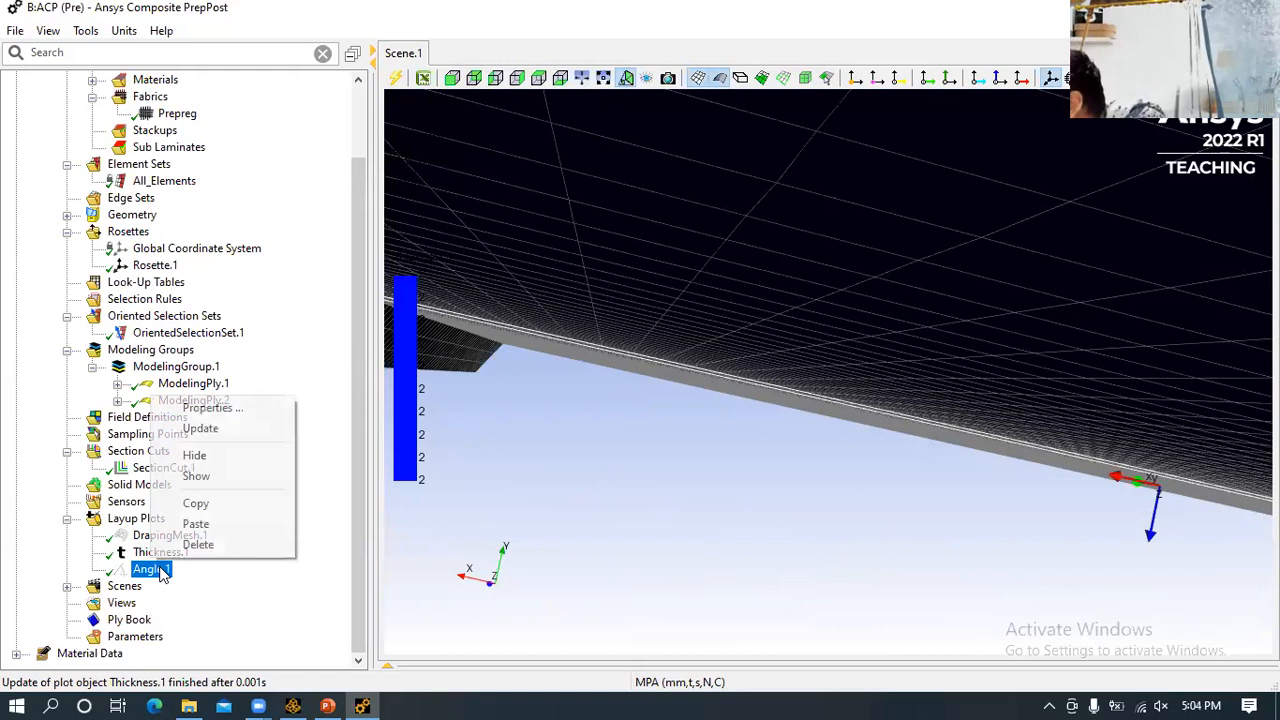
left_click(195, 476)
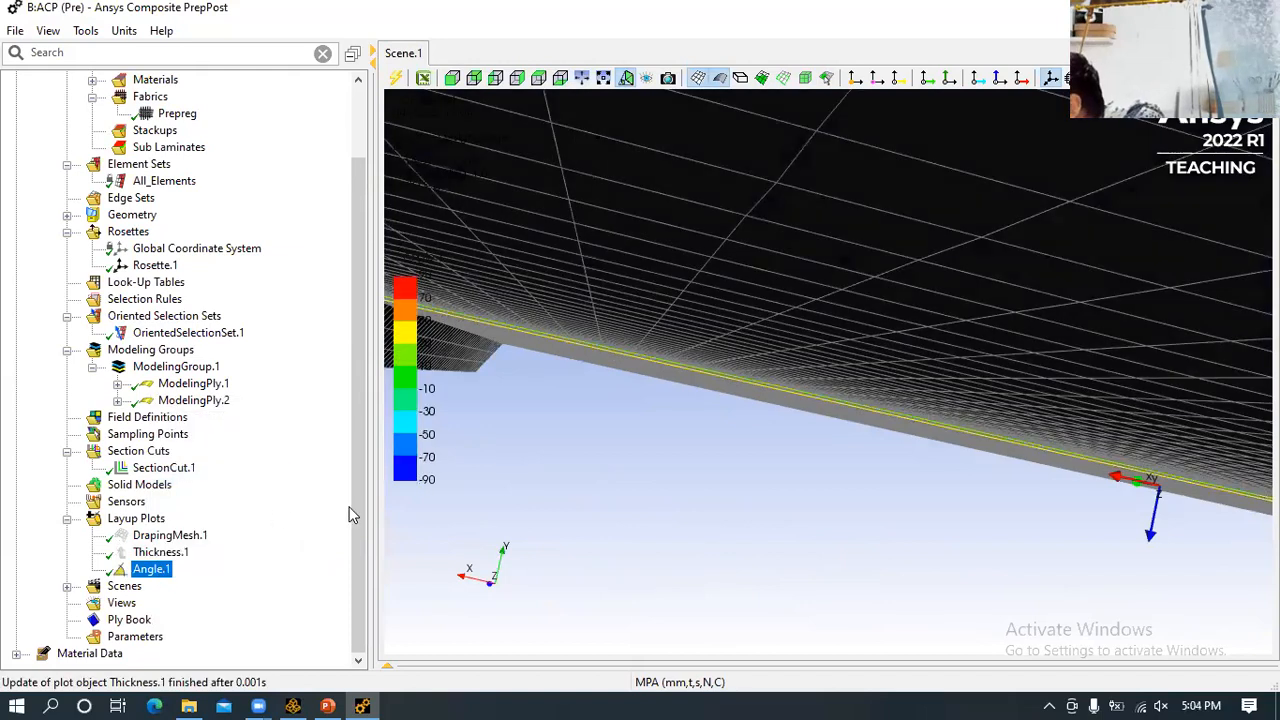
right_click(158, 552)
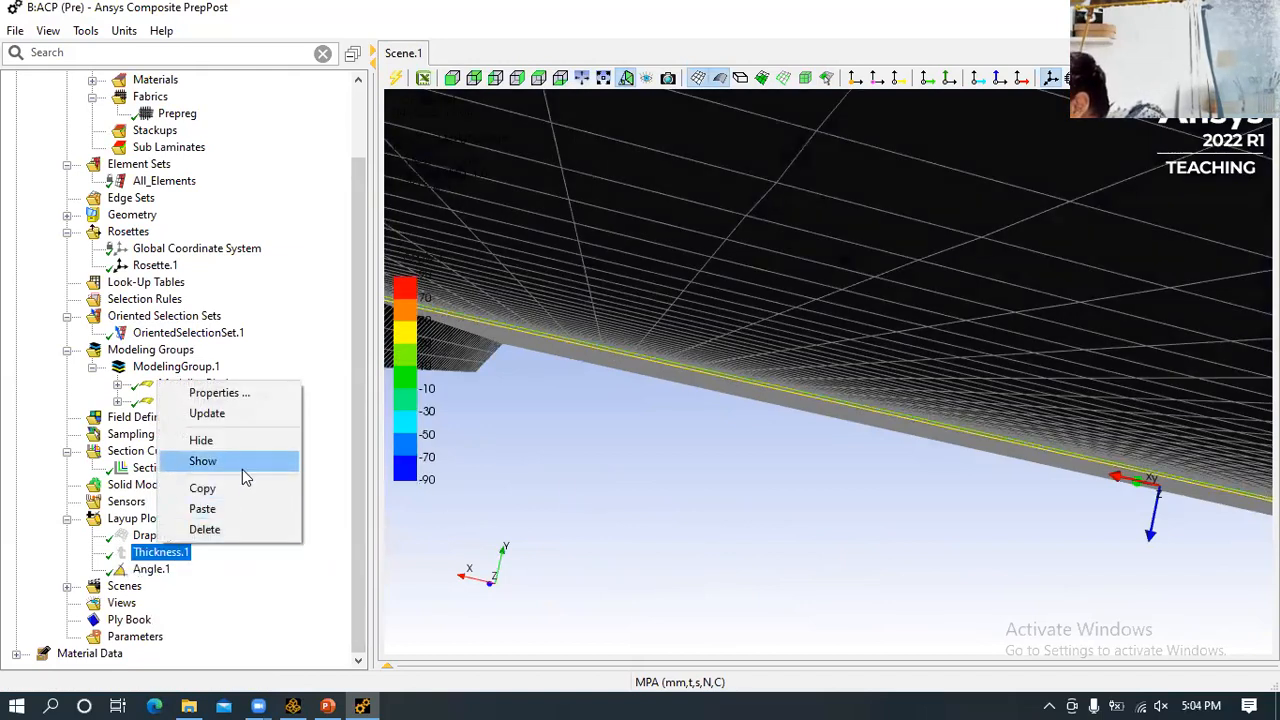
left_click(245, 477)
right_click(151, 569)
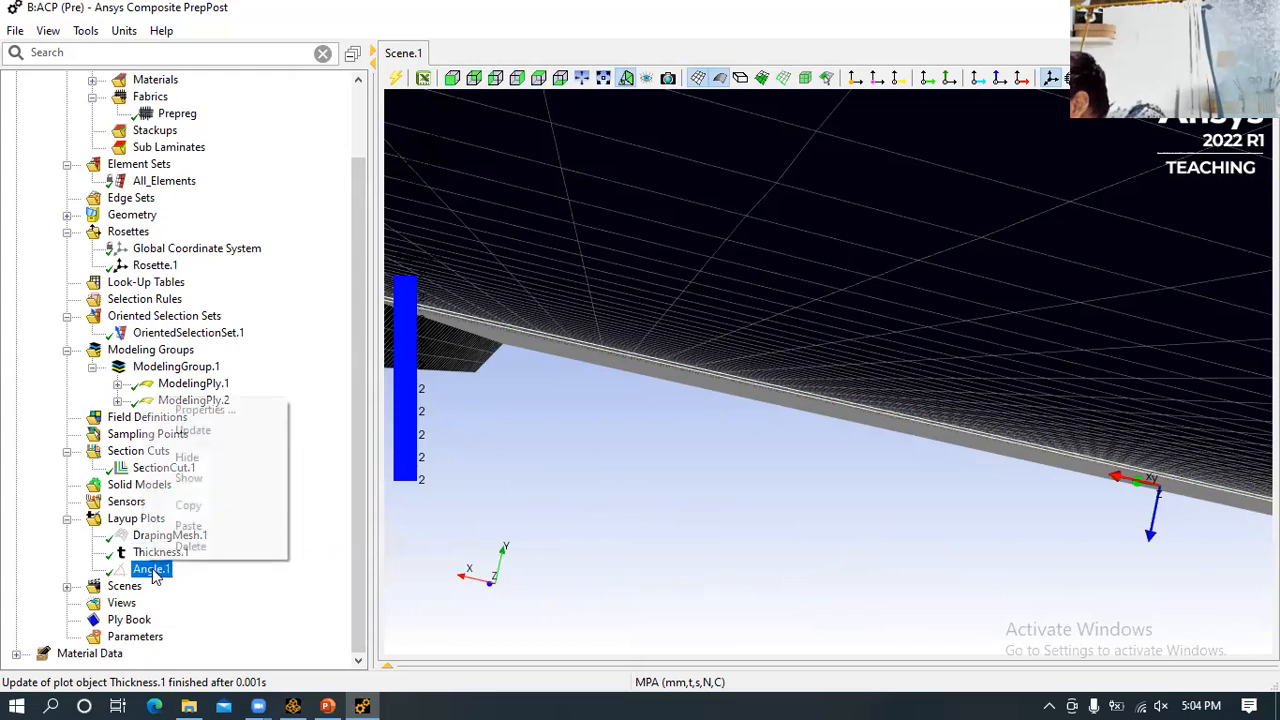
left_click(214, 477)
mouse_move(645, 497)
left_mouse_down()
mouse_move(641, 471)
mouse_move(649, 486)
mouse_move(708, 411)
left_mouse_up()
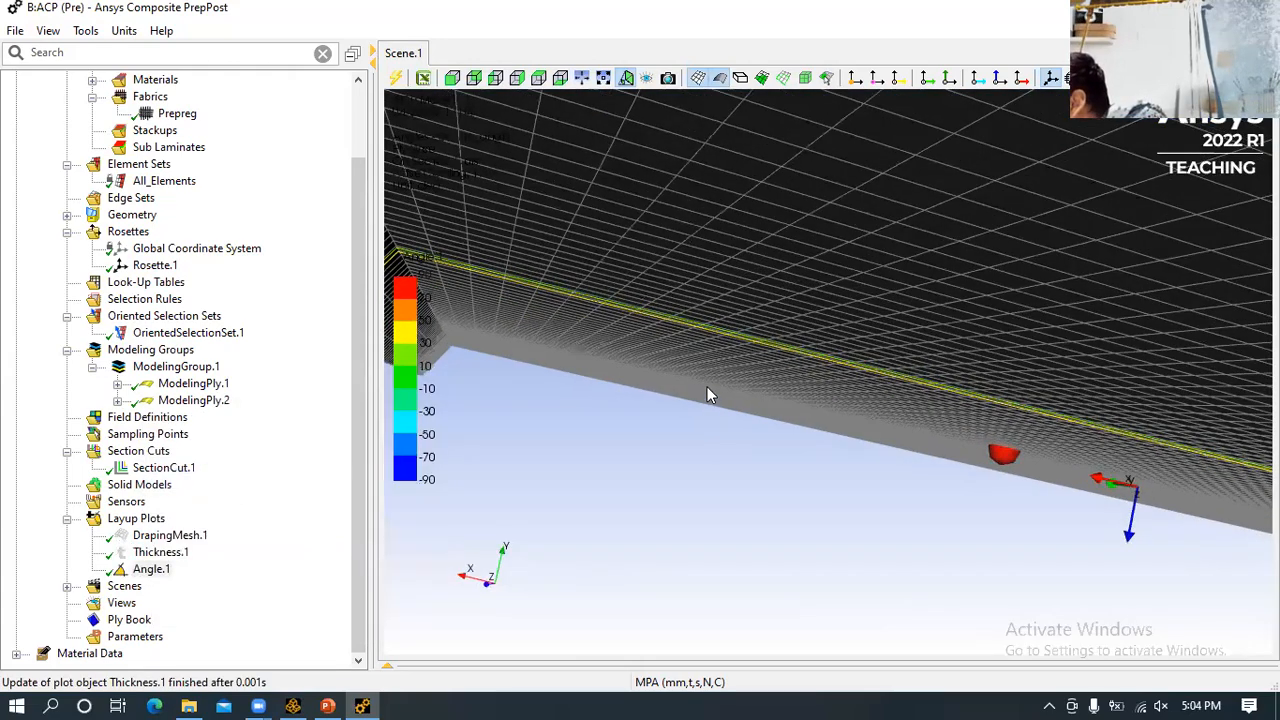
scroll(709, 398, "up", 3)
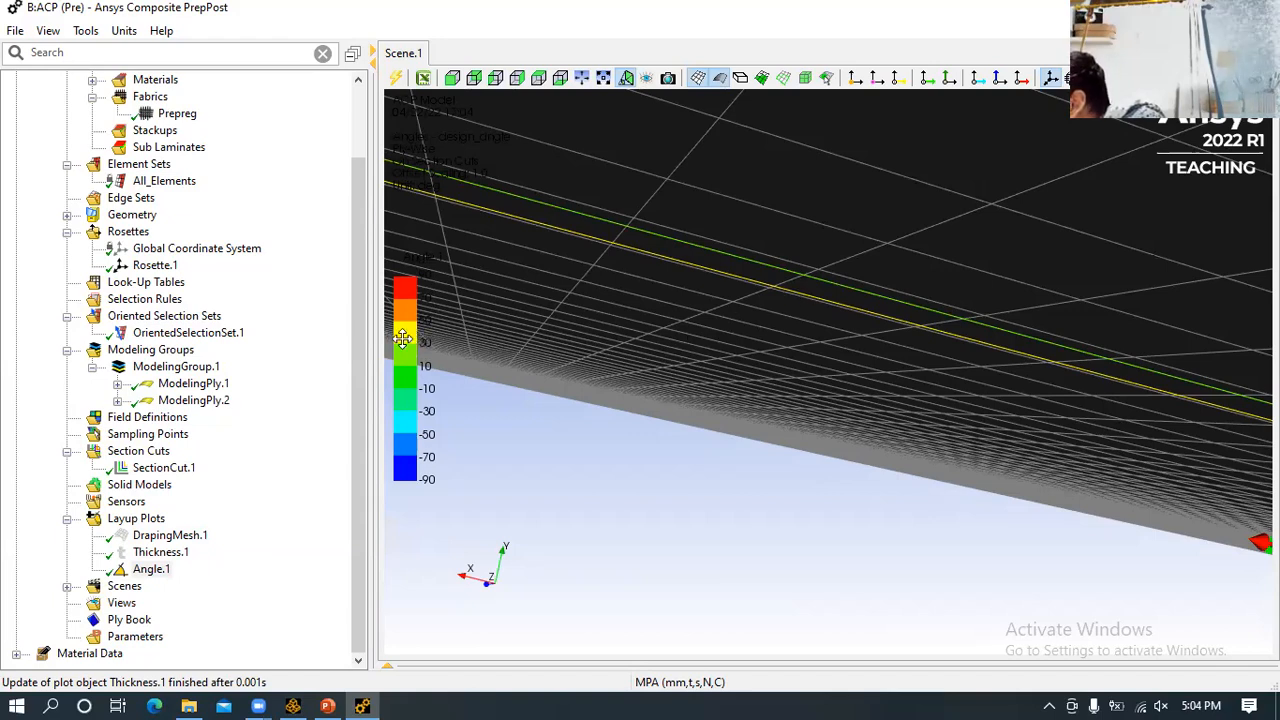
- Check the ply definition of ModelingPly.1 without changes and highlight ModelingPly.2 on the plate
double_click(222, 383)
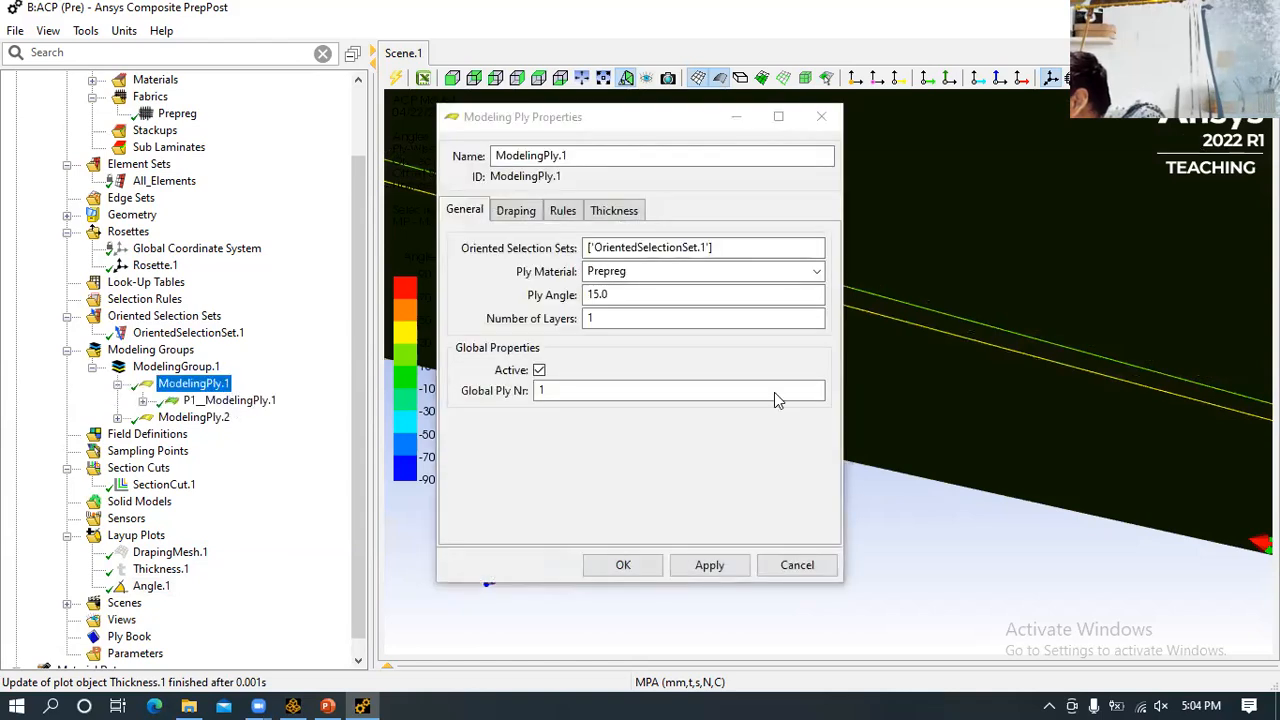
left_click(797, 565)
left_click(190, 417)
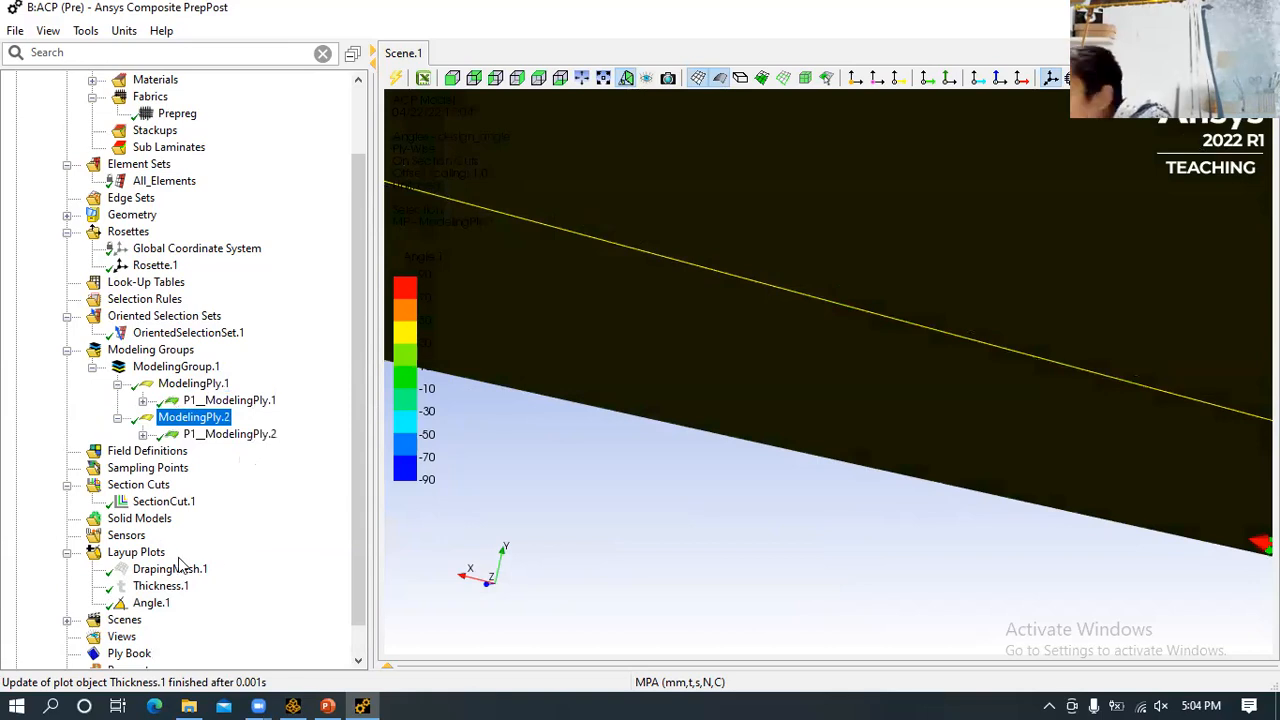
left_click(551, 522)
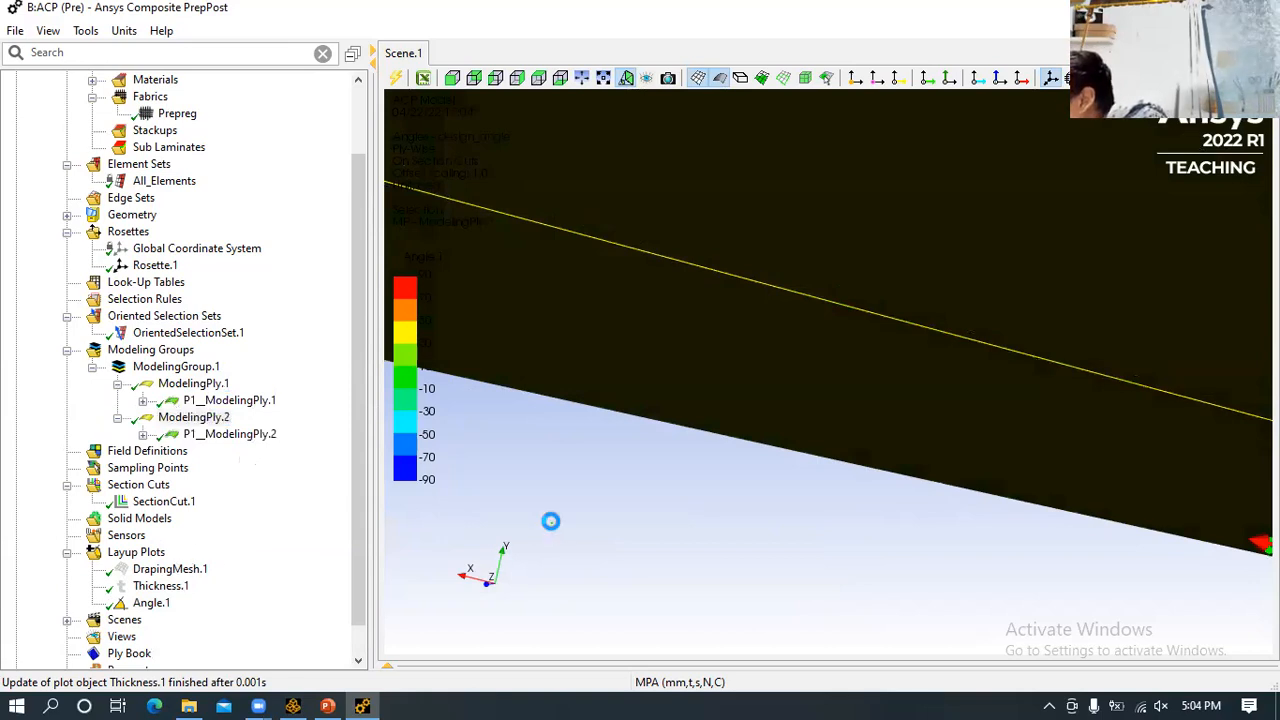
- Review the Thickness.1 plot settings without changes and display that plot on the plate
double_click(150, 586)
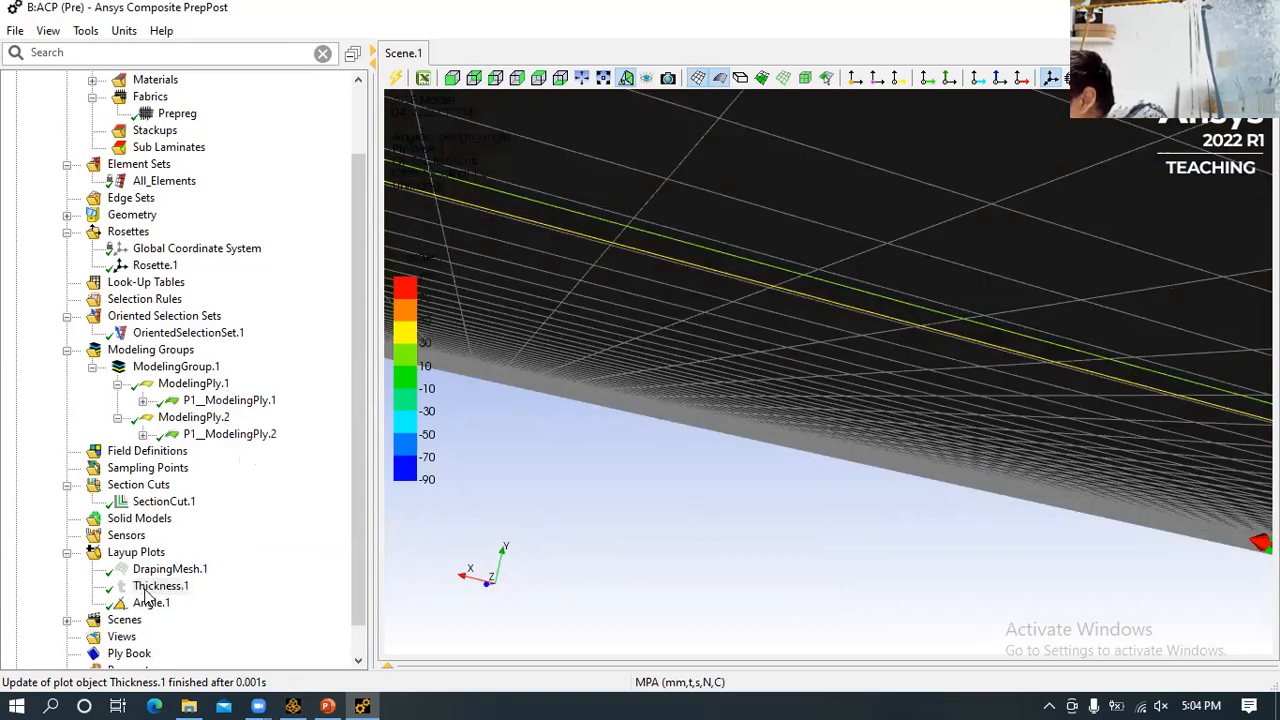
left_click(775, 603)
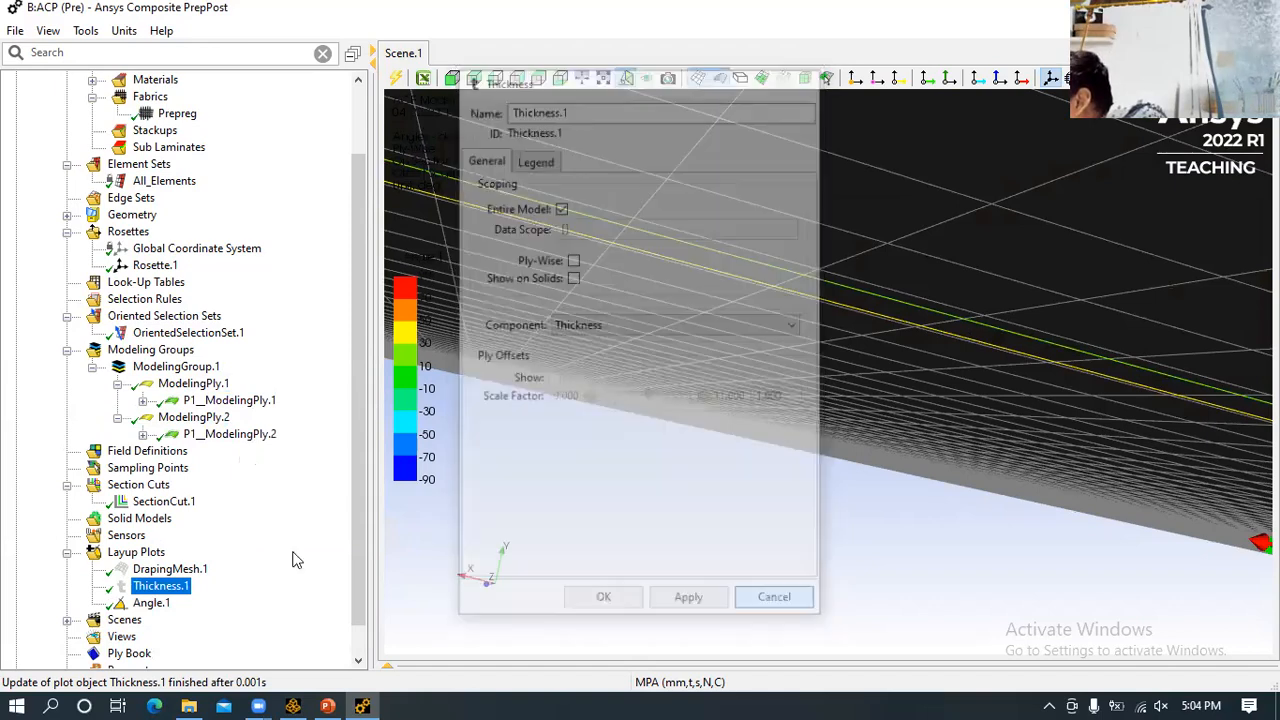
right_click(170, 589)
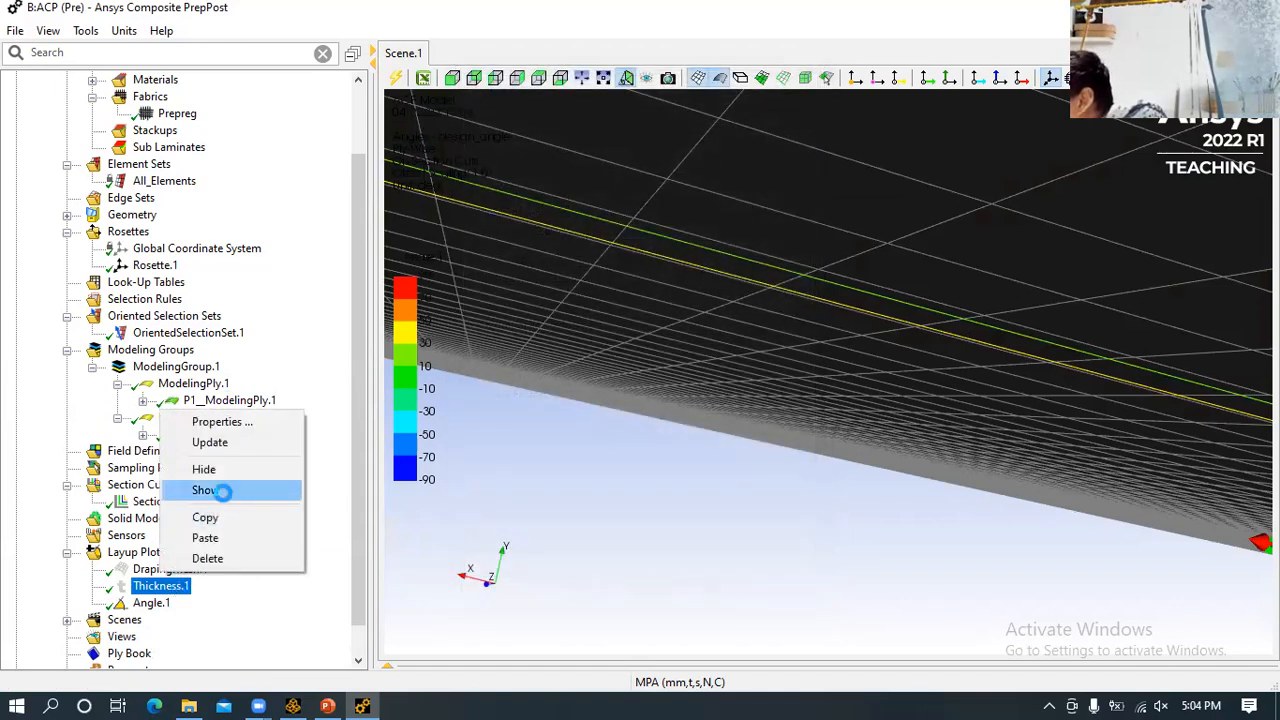
left_click(215, 489)
mouse_move(592, 454)
middle_mouse_down()
mouse_move(598, 463)
mouse_move(587, 452)
middle_mouse_up()
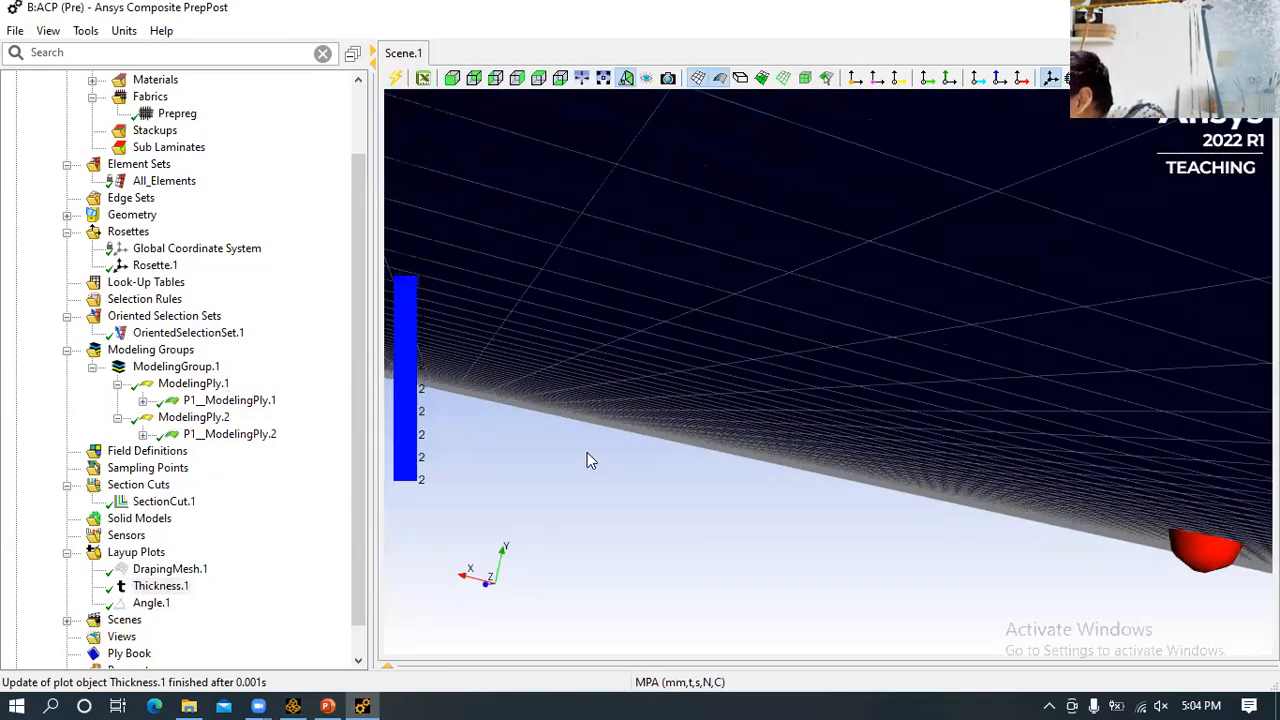
- Show the Angle.1 layup plot in place of the thickness plot
left_click(66, 553)
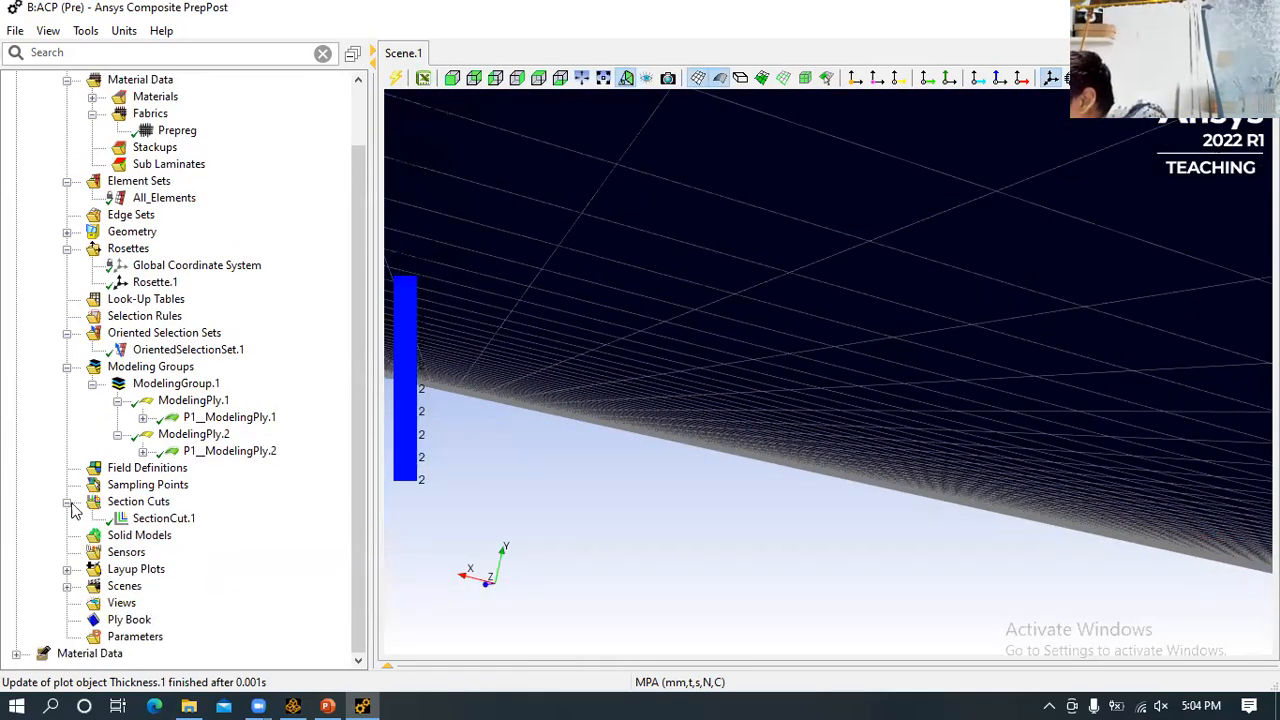
left_click(66, 569)
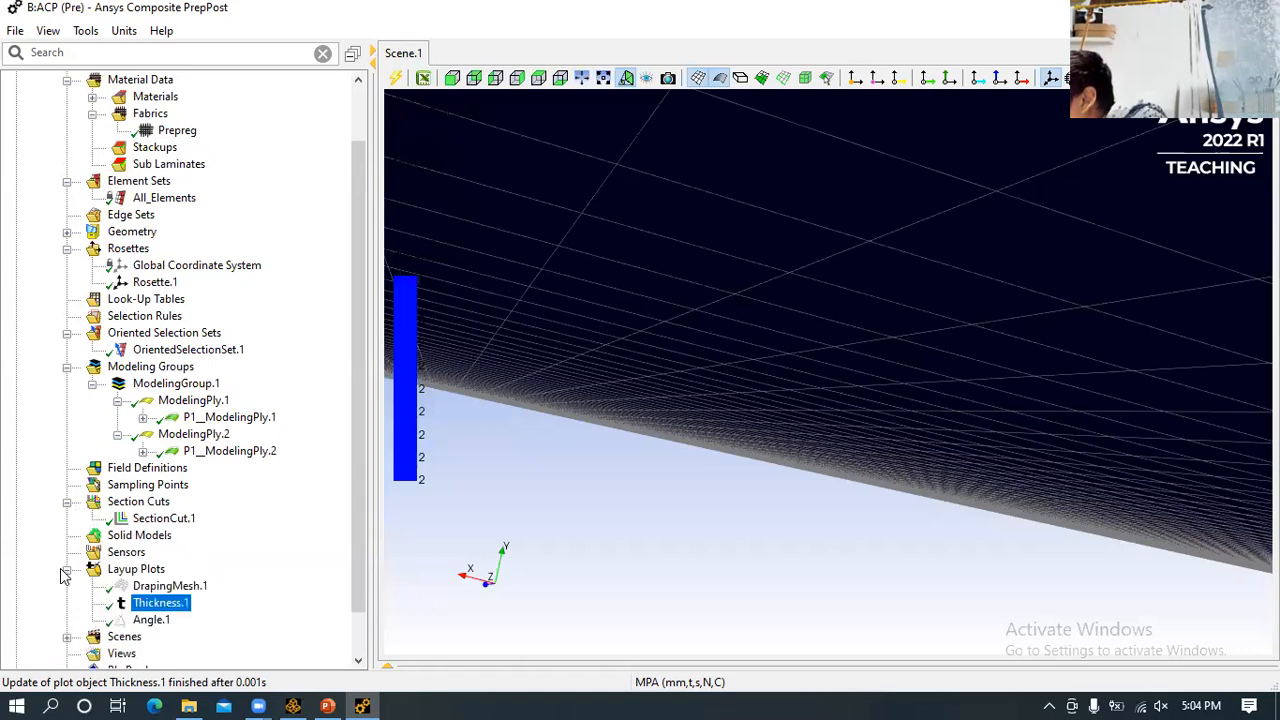
right_click(156, 619)
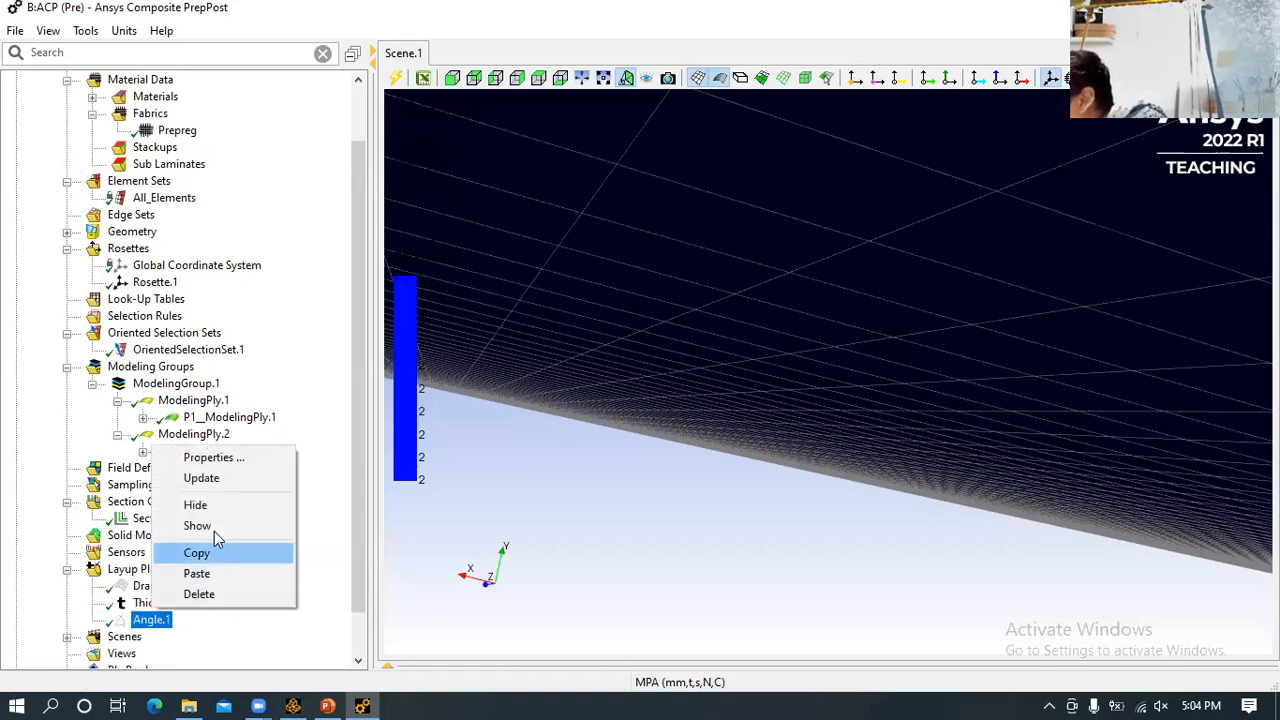
left_click(212, 526)
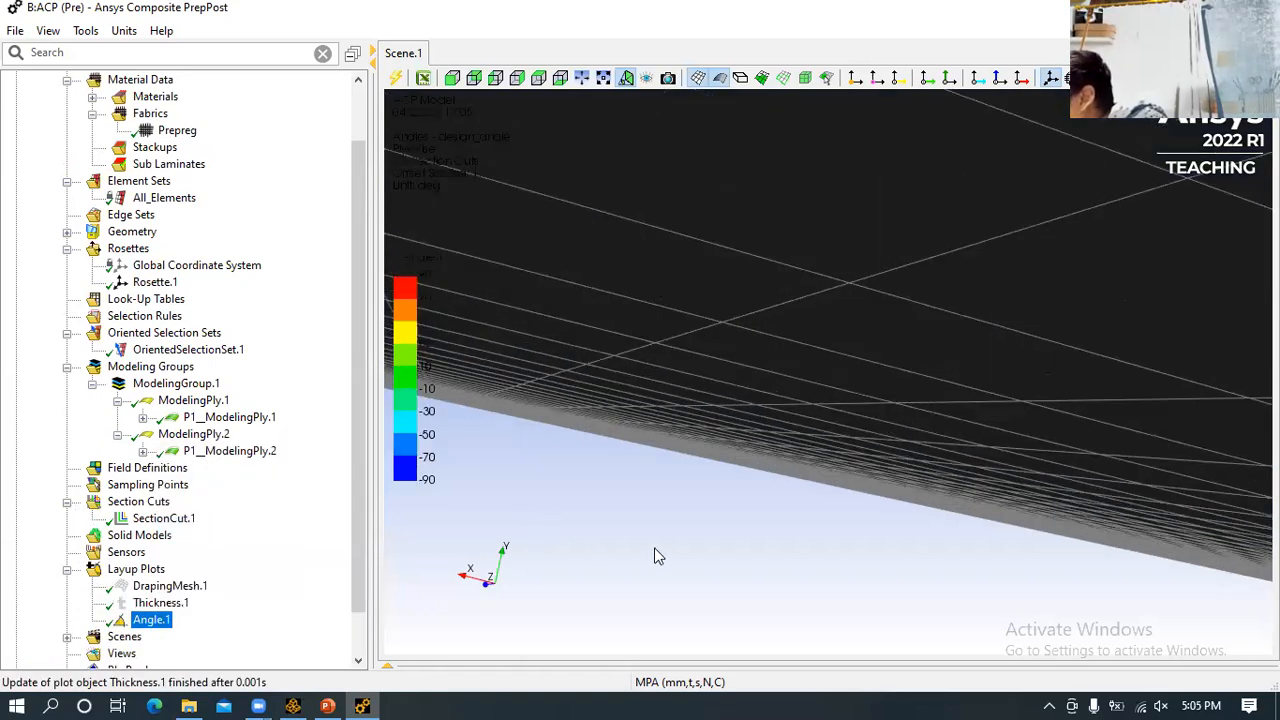
- Look over the angle plot on the plate and the layup definitions in the model tree
scroll(195, 560, "down", 1)
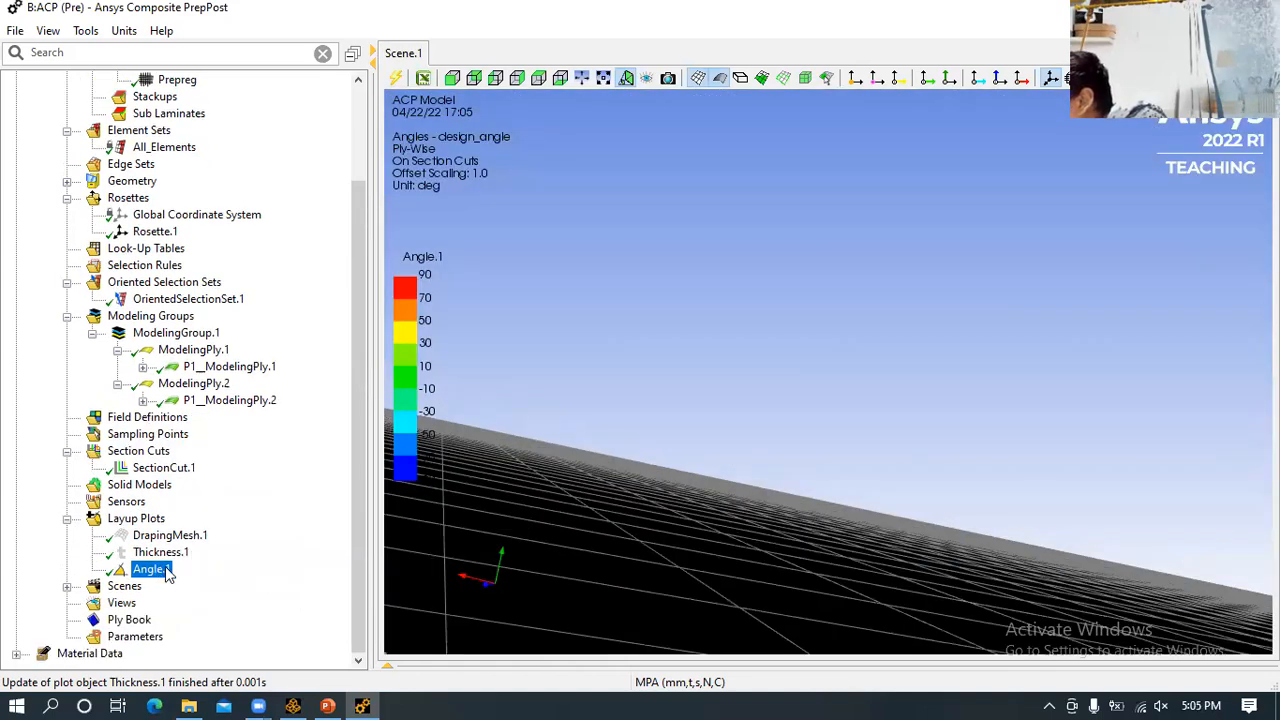
scroll(418, 577, "up", 1)
scroll(420, 577, "down", 3)
scroll(420, 577, "up", 1)
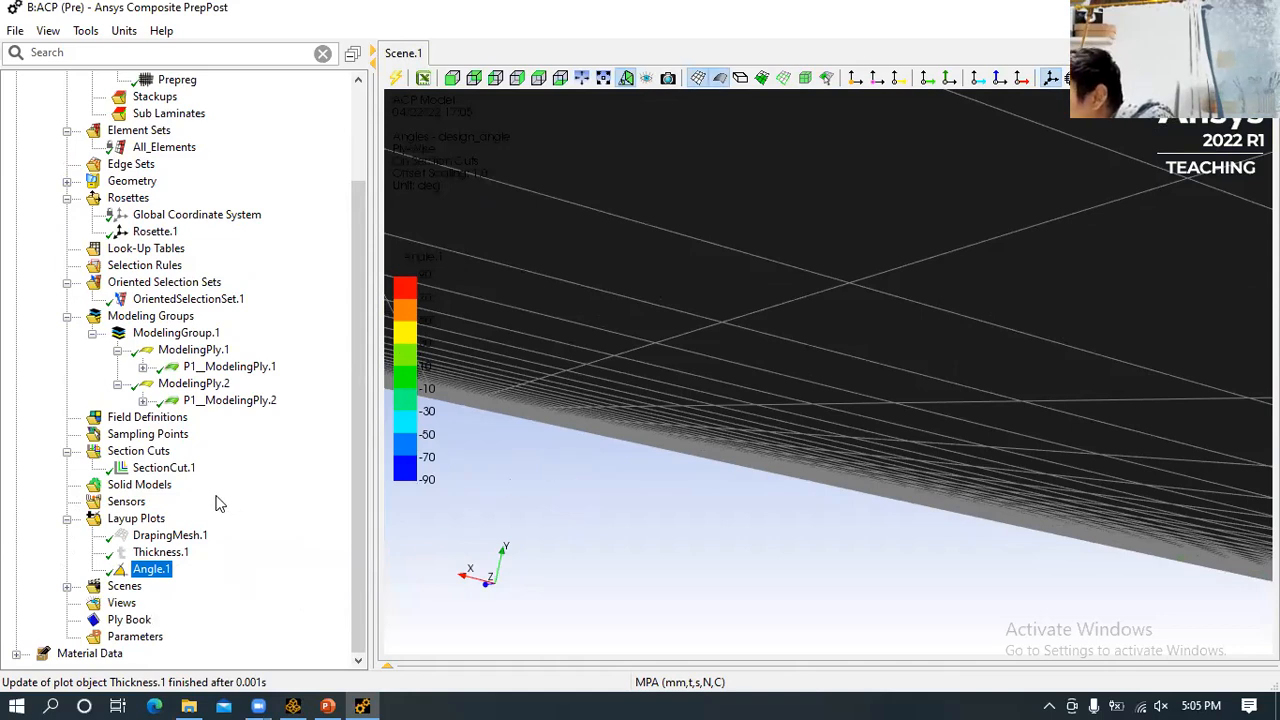
scroll(218, 503, "up", 3)
scroll(218, 505, "down", 3)
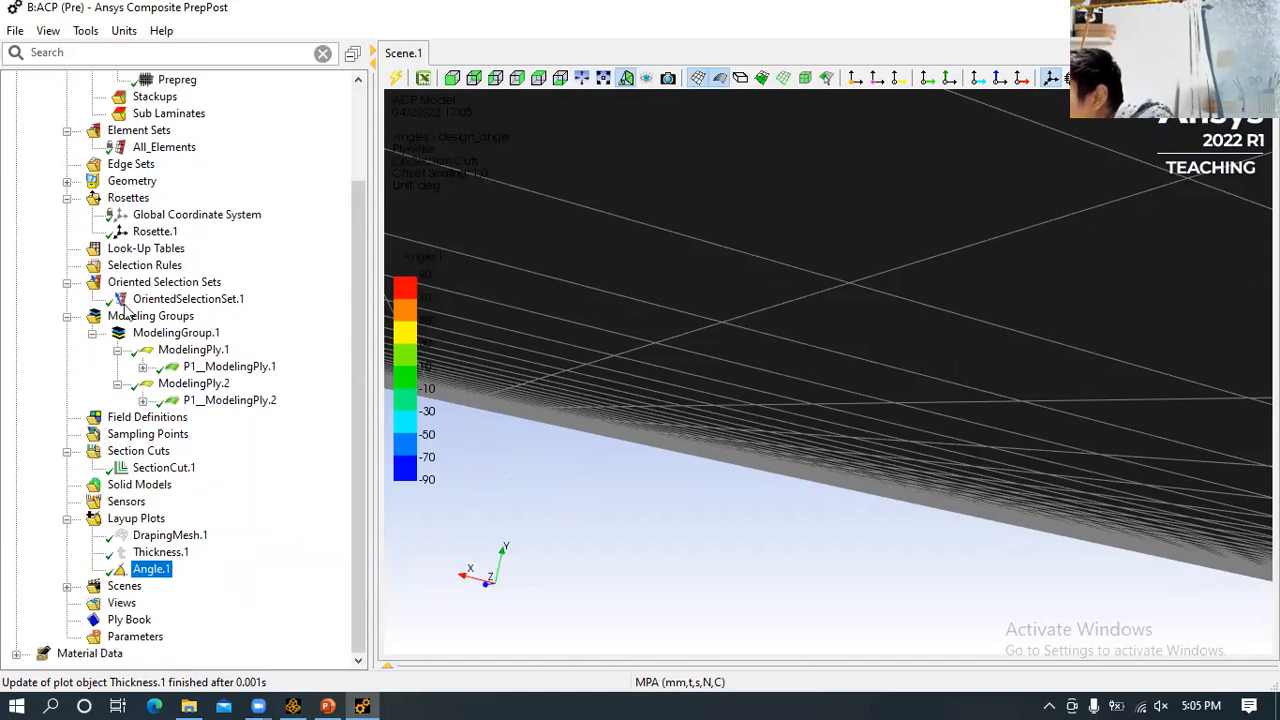
scroll(197, 282, "up", 3)
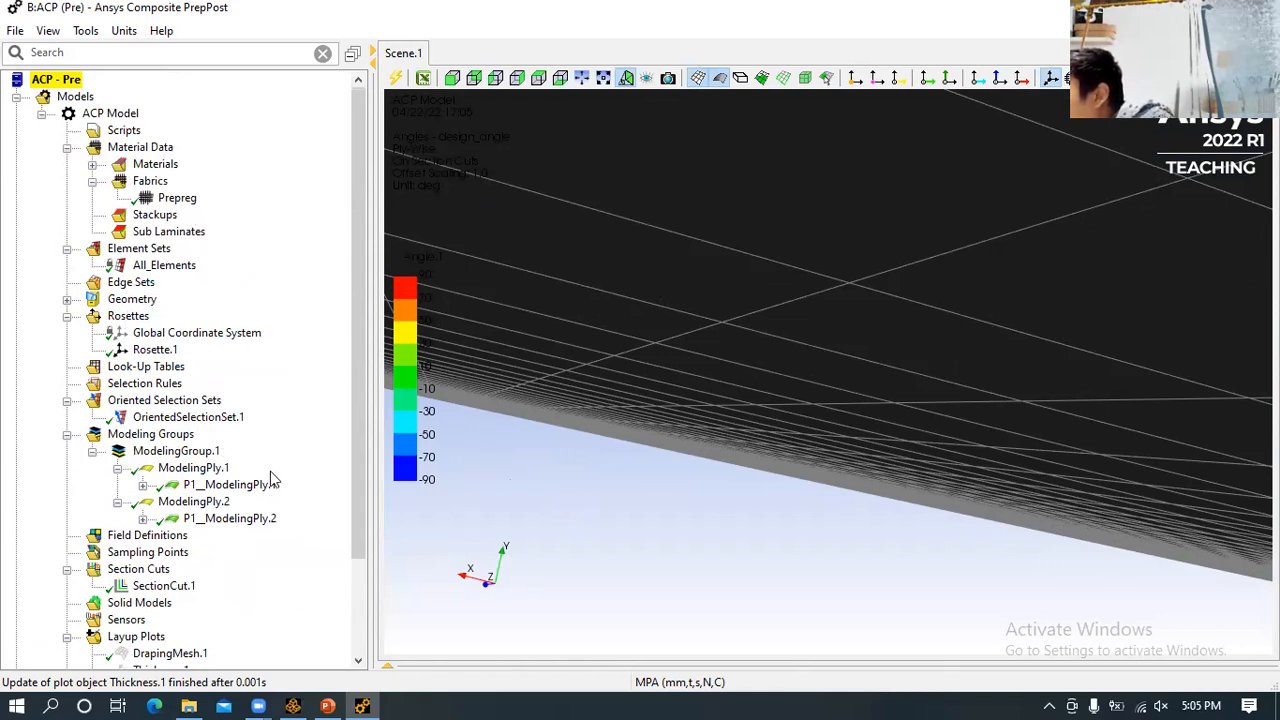
- Close the ACP editor and add a standalone Static Structural system beside ACP (Pre) in the Workbench project schematic
left_click_drag(727, 429, 474, 484)
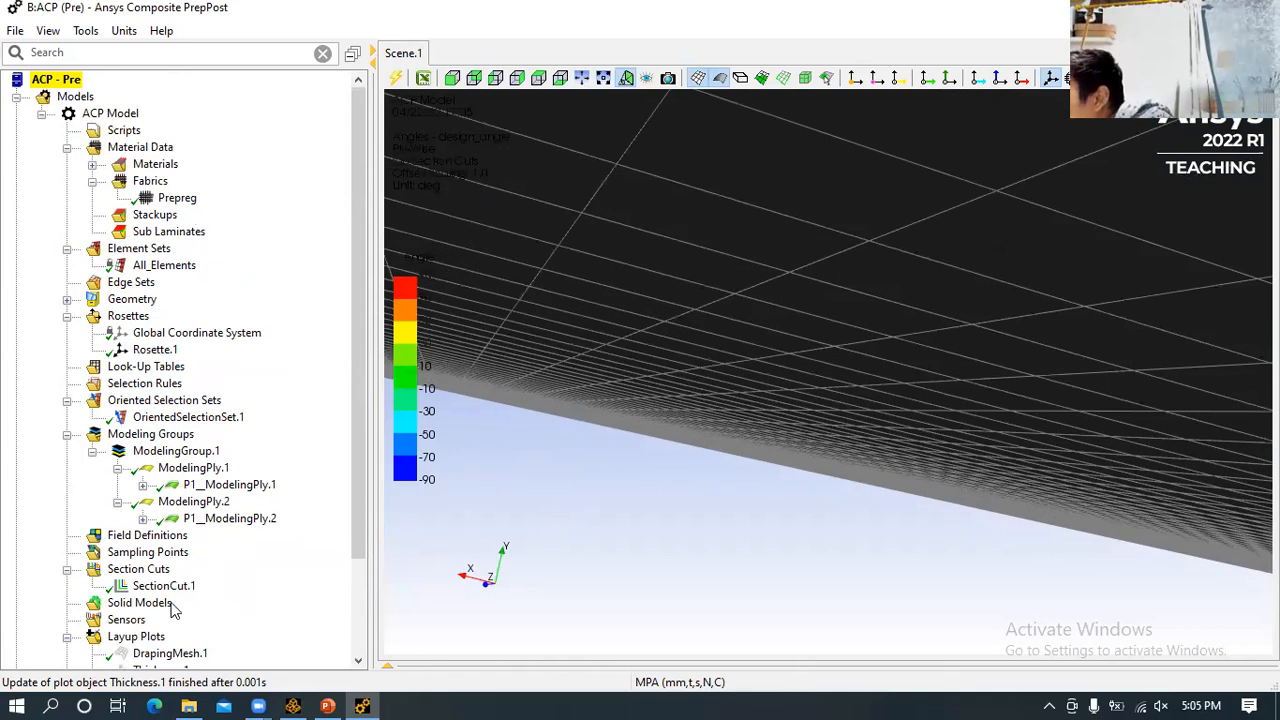
scroll(173, 655, "down", 2)
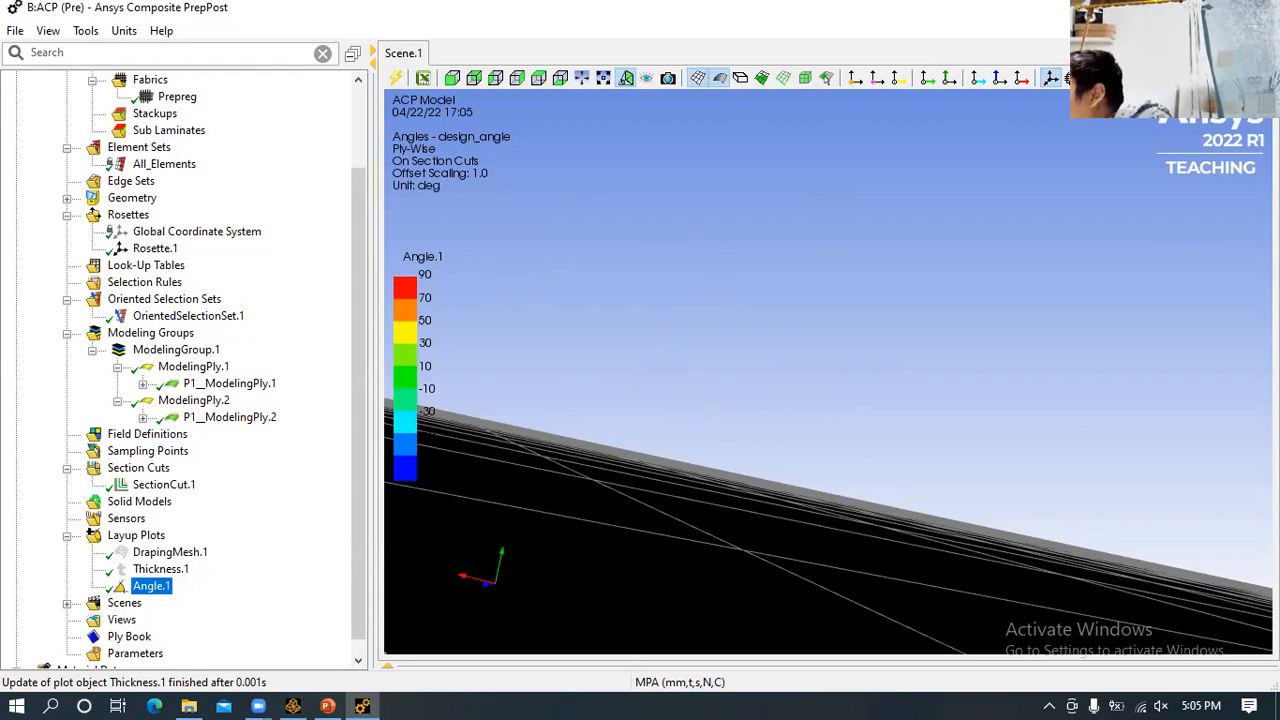
left_click(1257, 8)
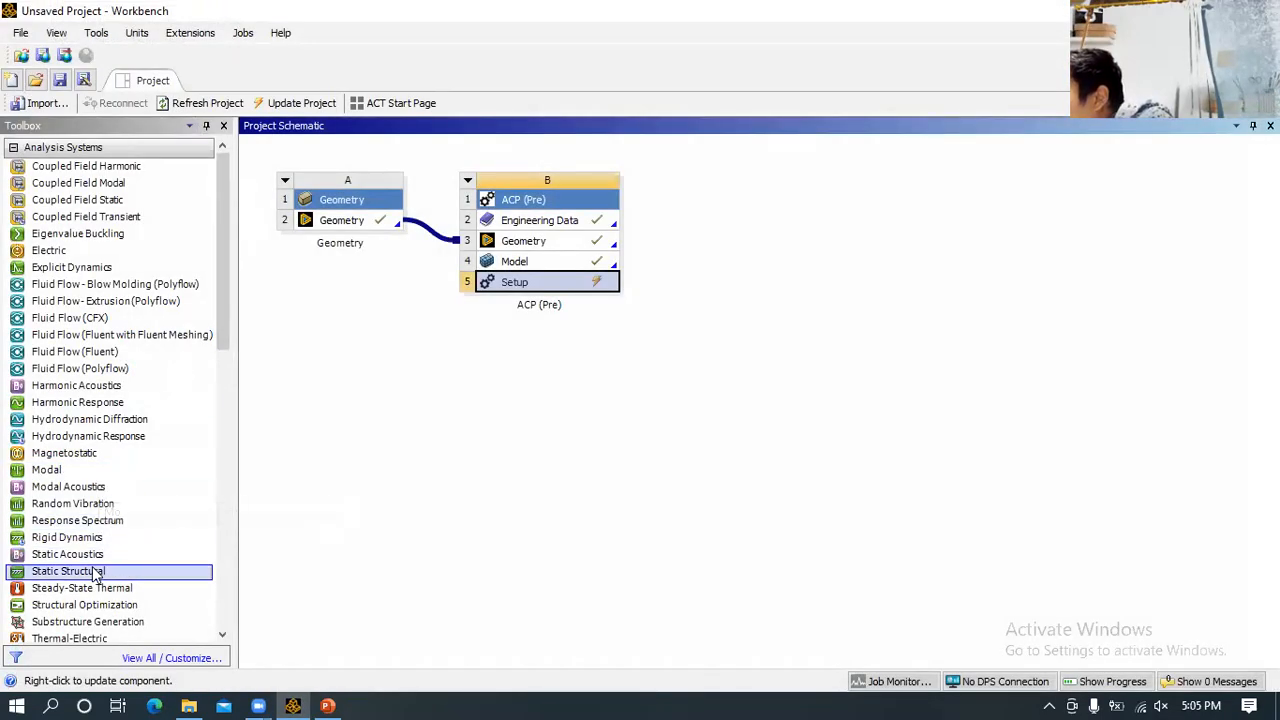
left_click_drag(94, 571, 764, 254)
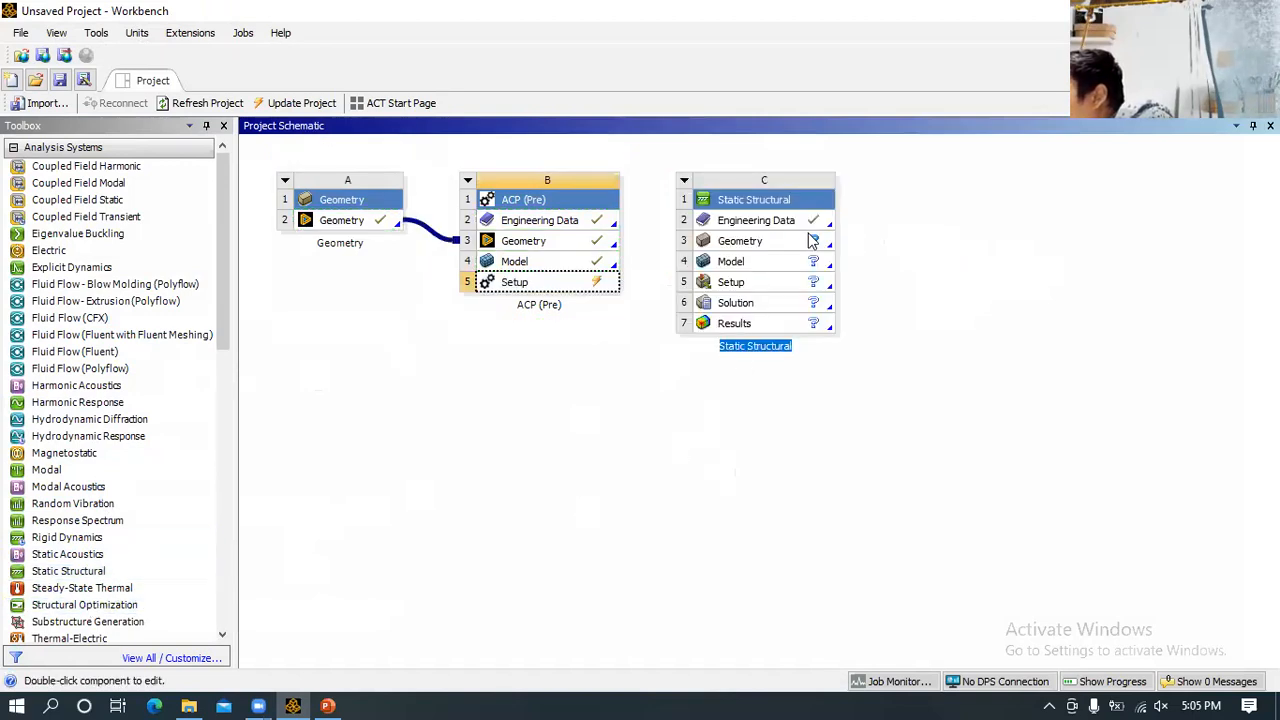
- Update the ACP (Pre) Setup and link it to the Static Structural Model with Transfer Shell Composite Data
right_click(586, 285)
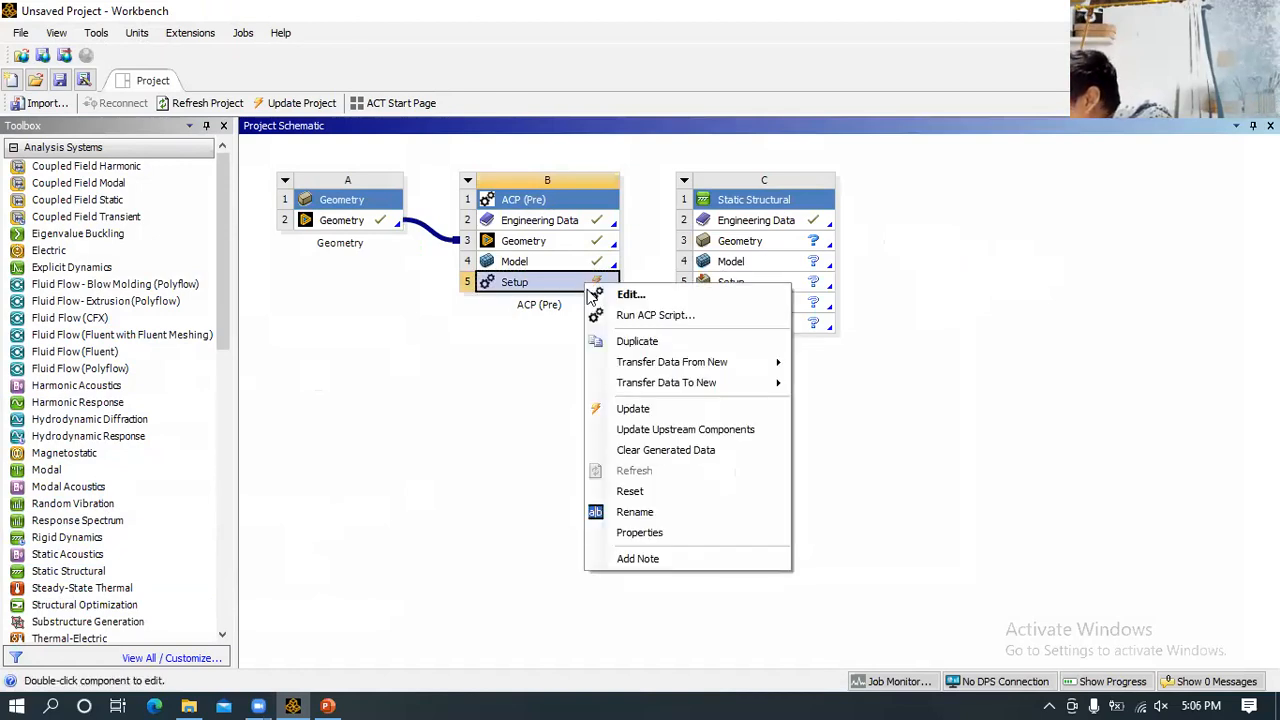
left_click(629, 408)
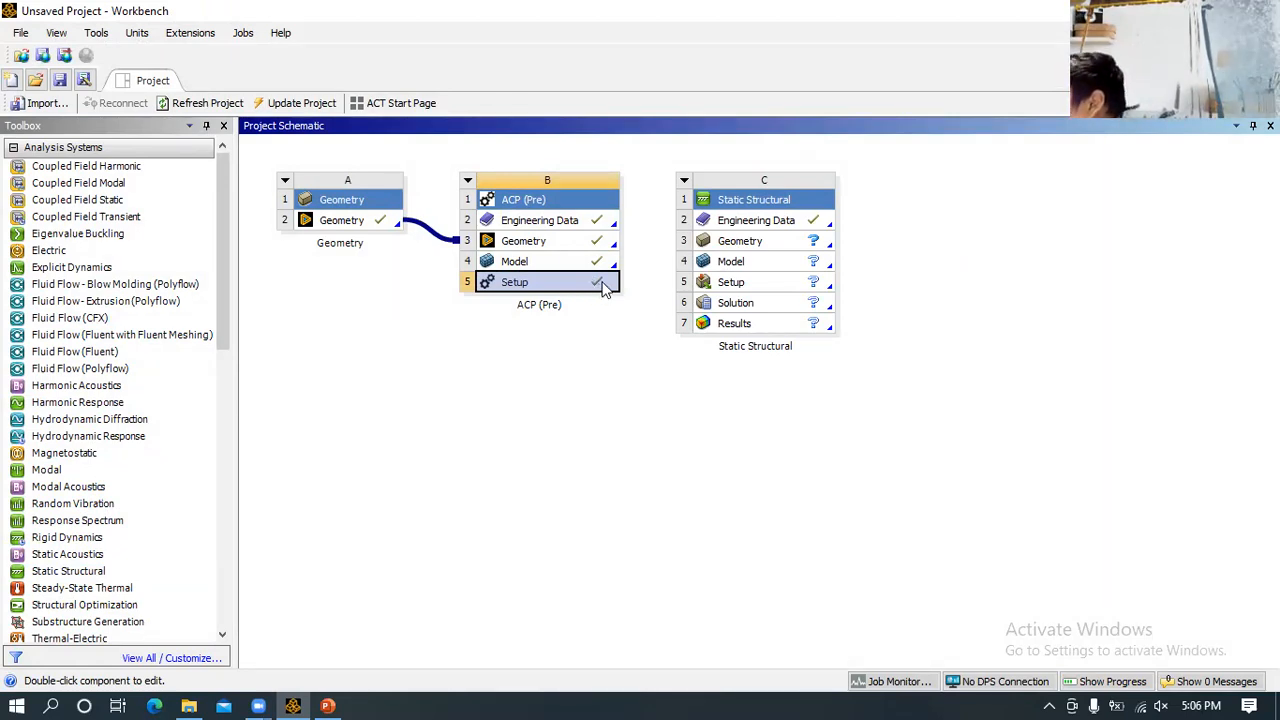
left_click_drag(597, 281, 716, 268)
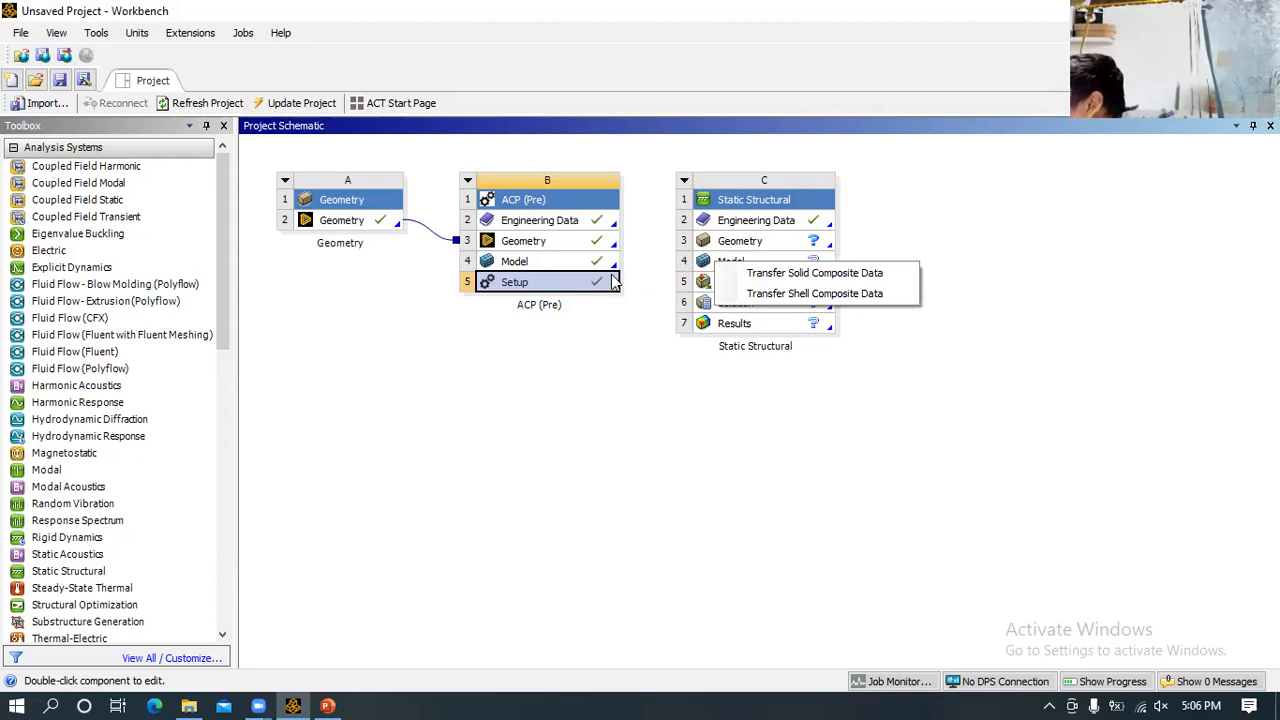
left_click(792, 294)
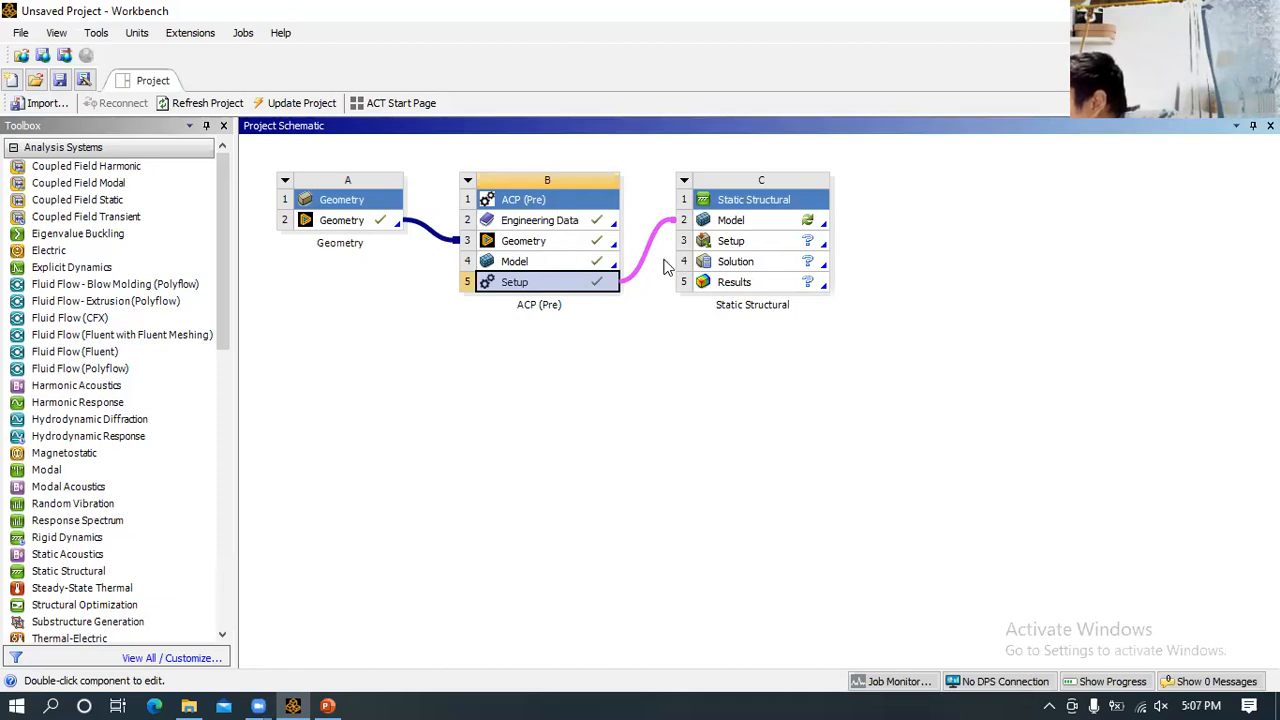
- Open the Static Structural Model in Mechanical and check the imported surface body's thickness, offset and material assignment
double_click(761, 219)
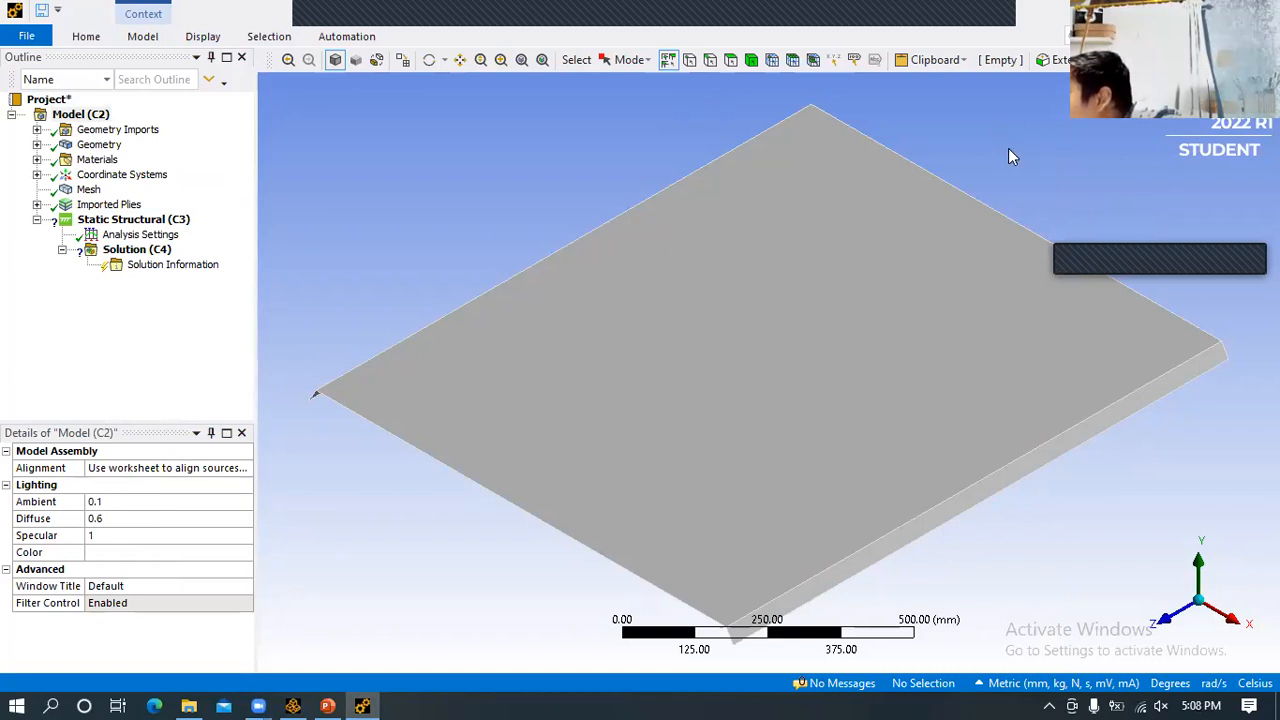
mouse_move(1072, 159)
middle_mouse_down()
mouse_move(1066, 177)
mouse_move(903, 183)
mouse_move(802, 205)
mouse_move(1060, 166)
mouse_move(978, 188)
mouse_move(1074, 189)
middle_mouse_up()
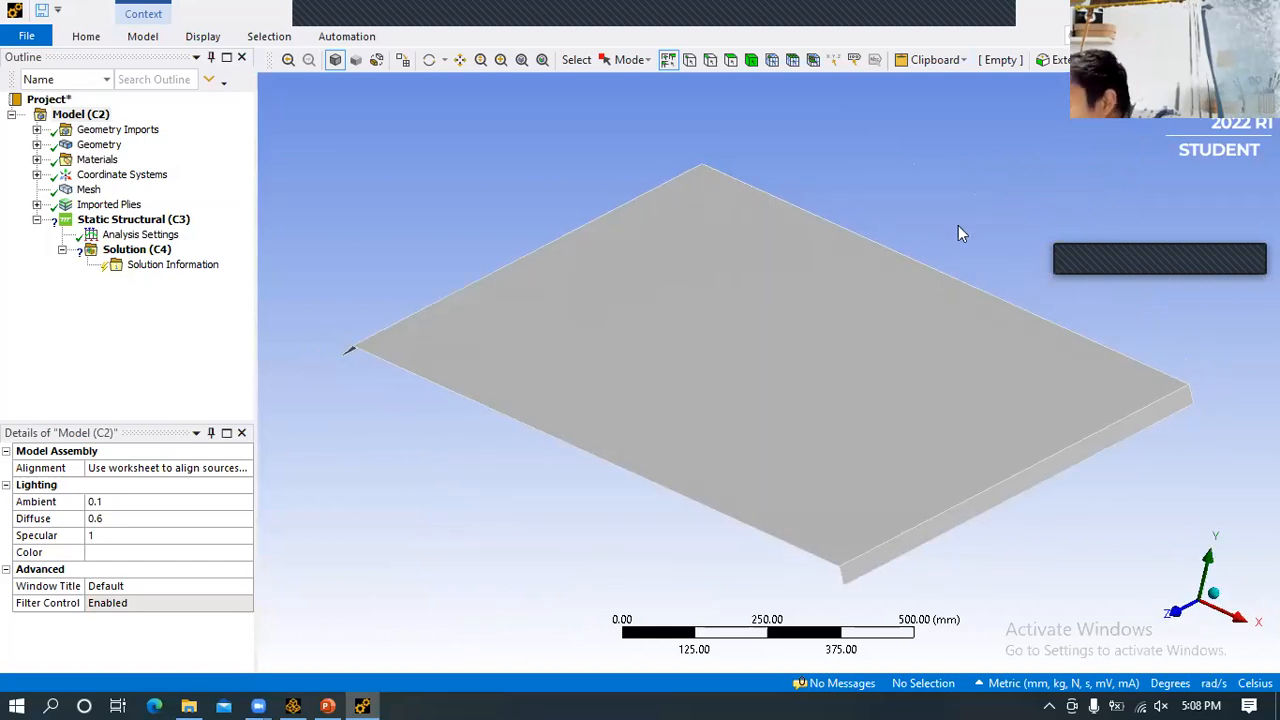
left_click(37, 145)
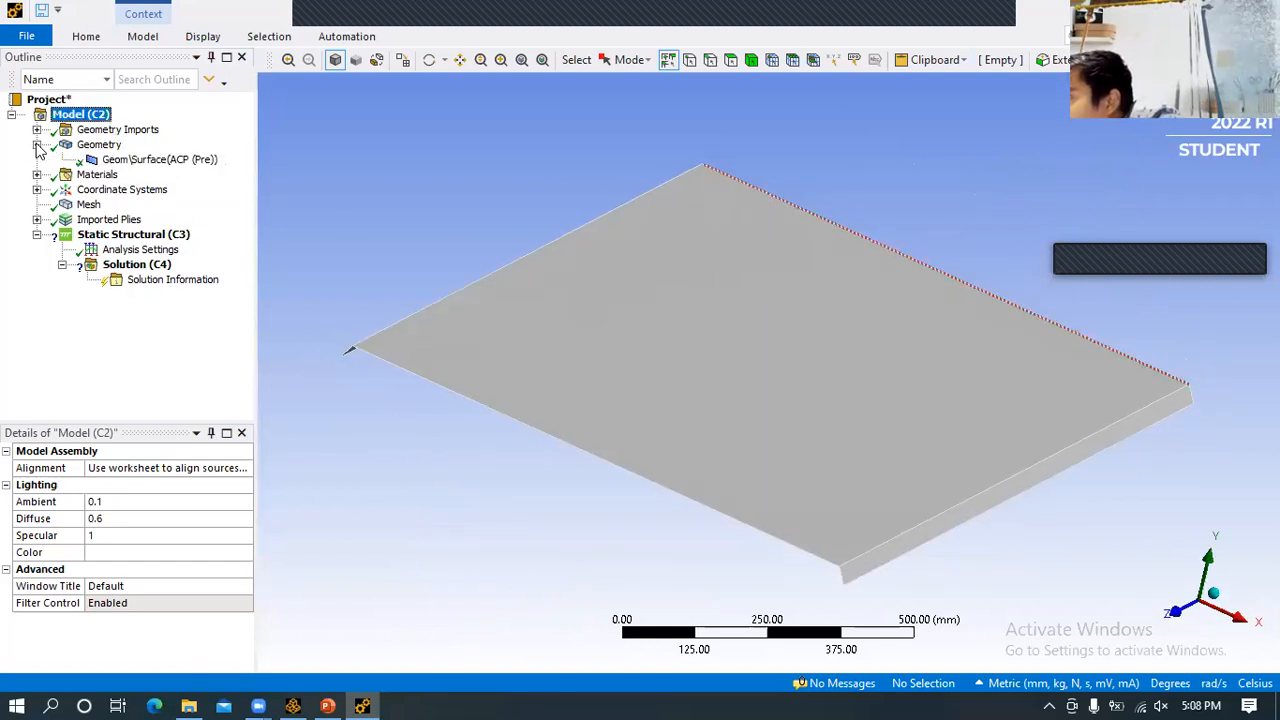
left_click(108, 161)
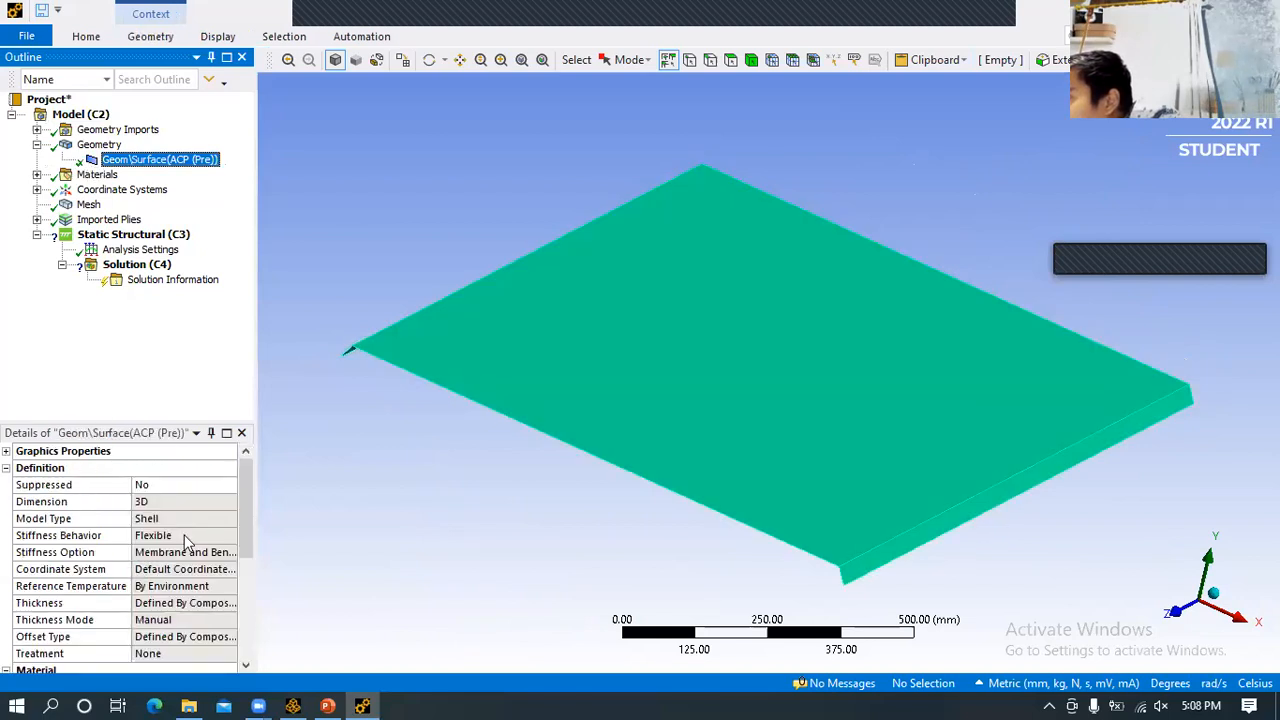
scroll(177, 614, "down", 3)
scroll(172, 615, "up", 1)
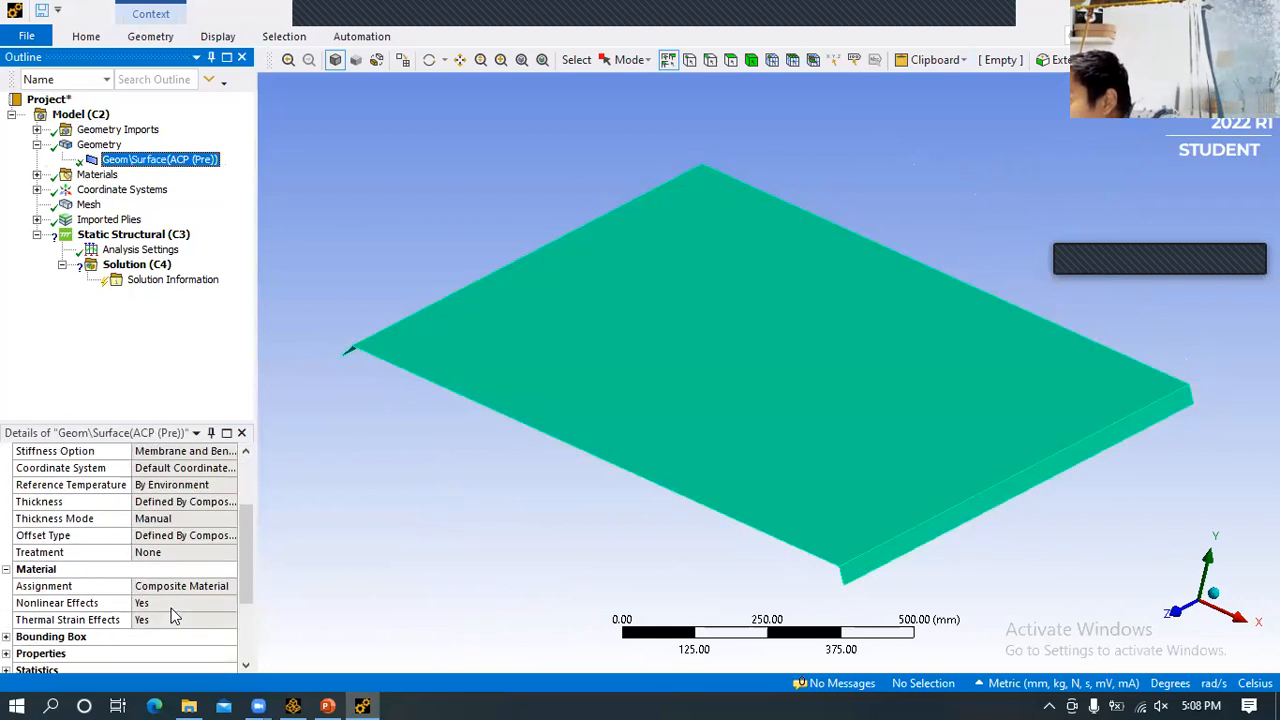
scroll(172, 615, "up", 1)
scroll(171, 612, "down", 1)
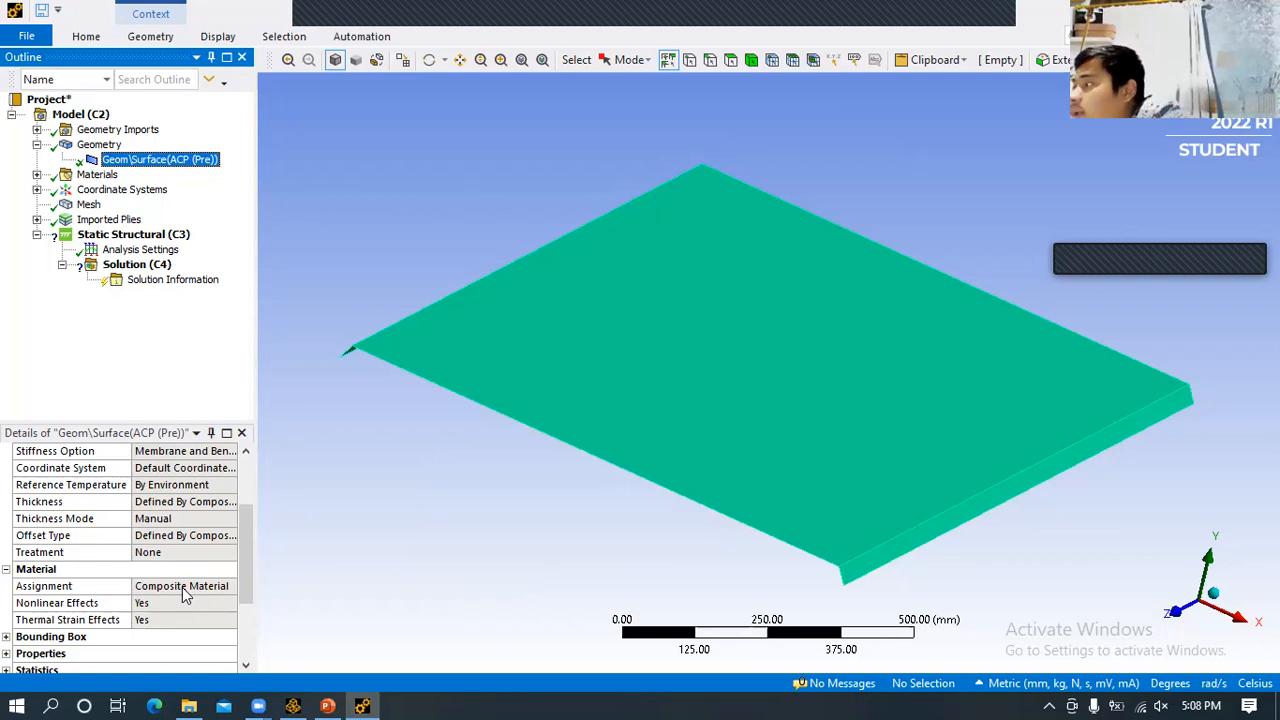
- Review the materials, coordinate systems, mesh and imported plies of the composite model down to ModelingPly.1 and ModelingPly.2
left_click(36, 175)
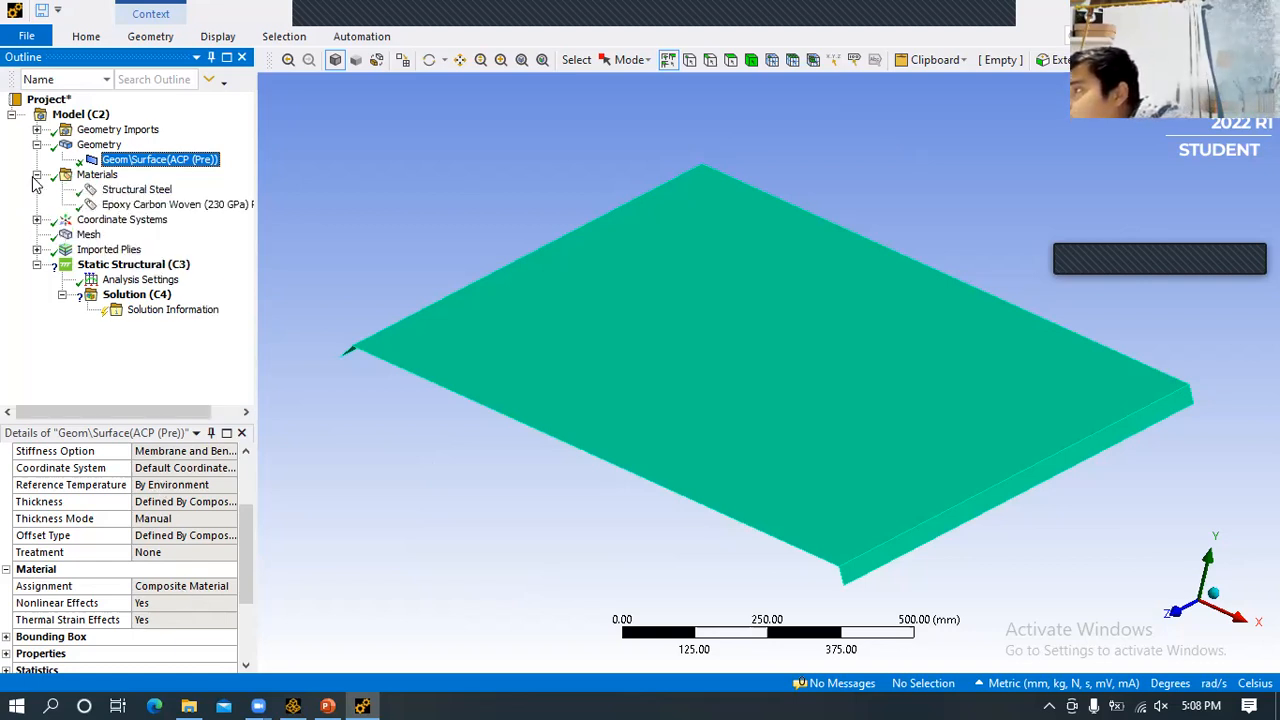
left_click(37, 220)
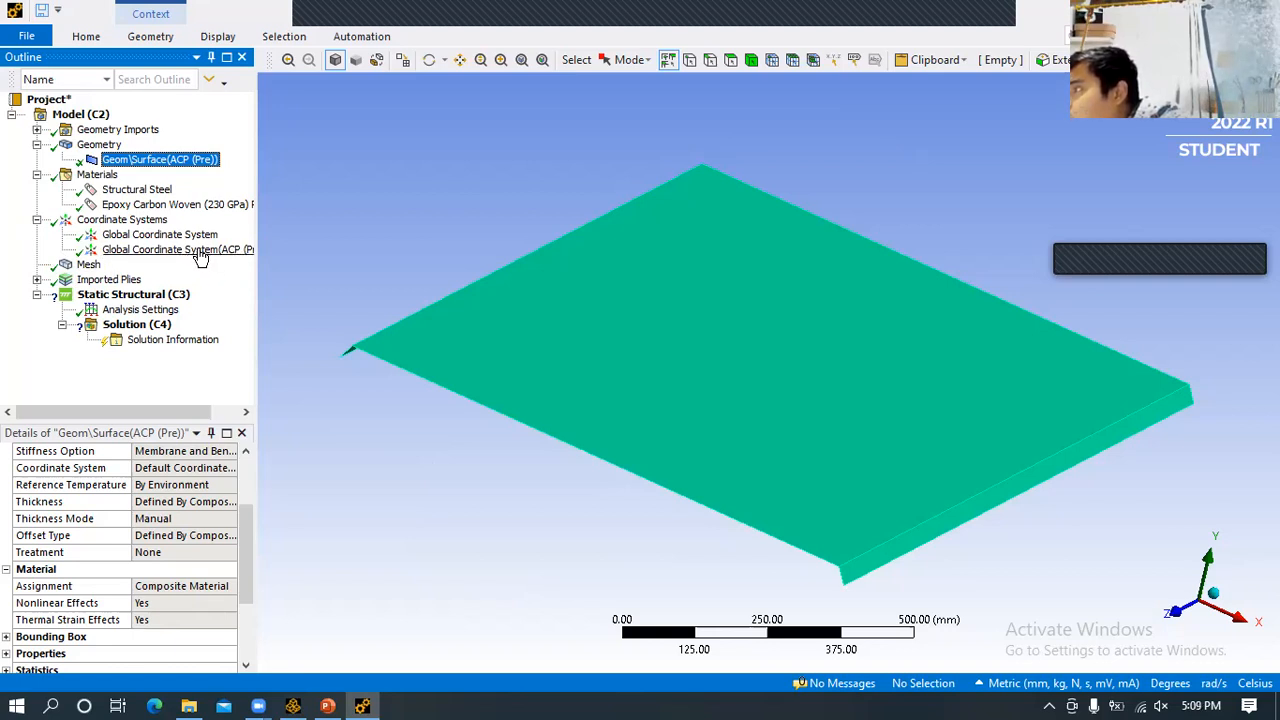
left_click(89, 264)
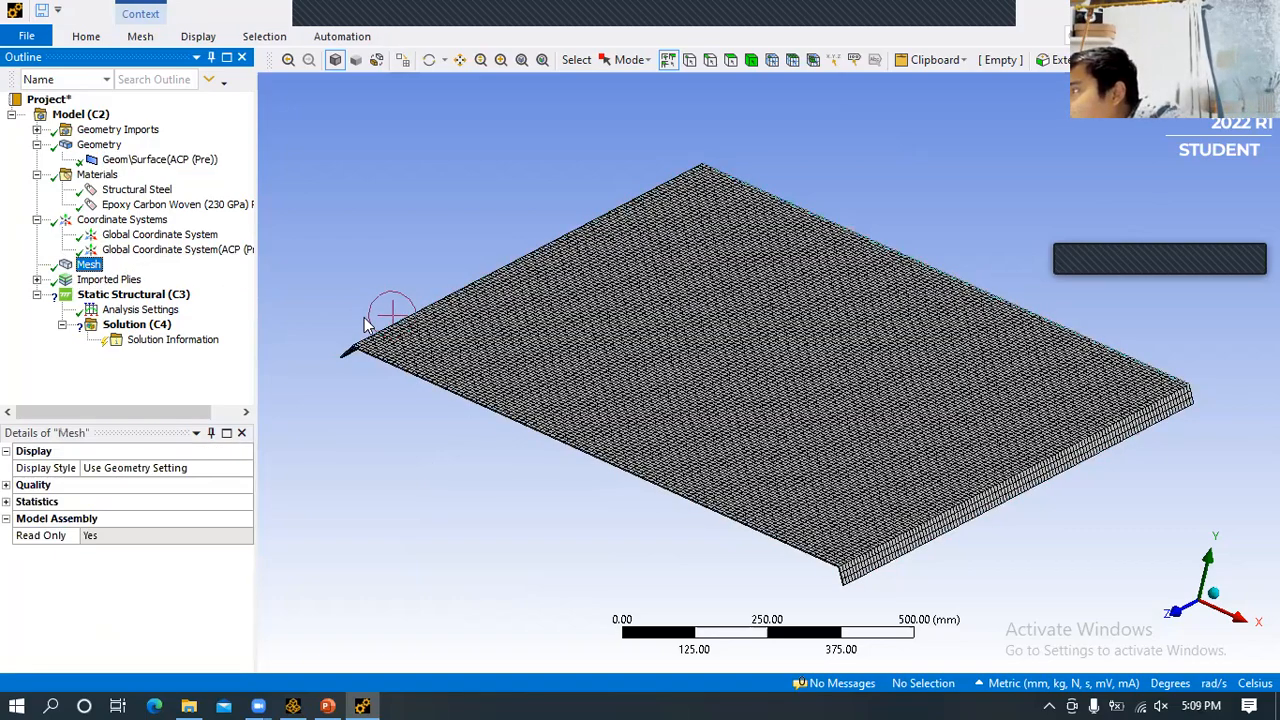
middle_click_drag(437, 429, 42, 285)
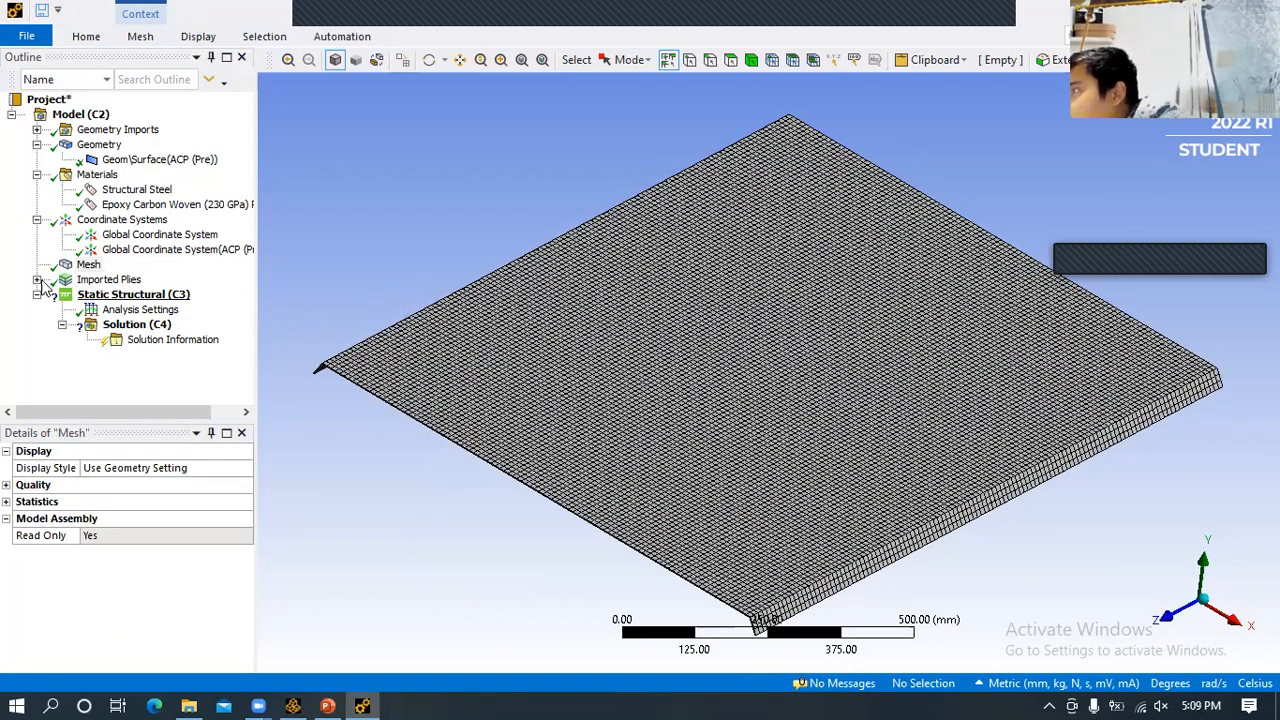
left_click(38, 280)
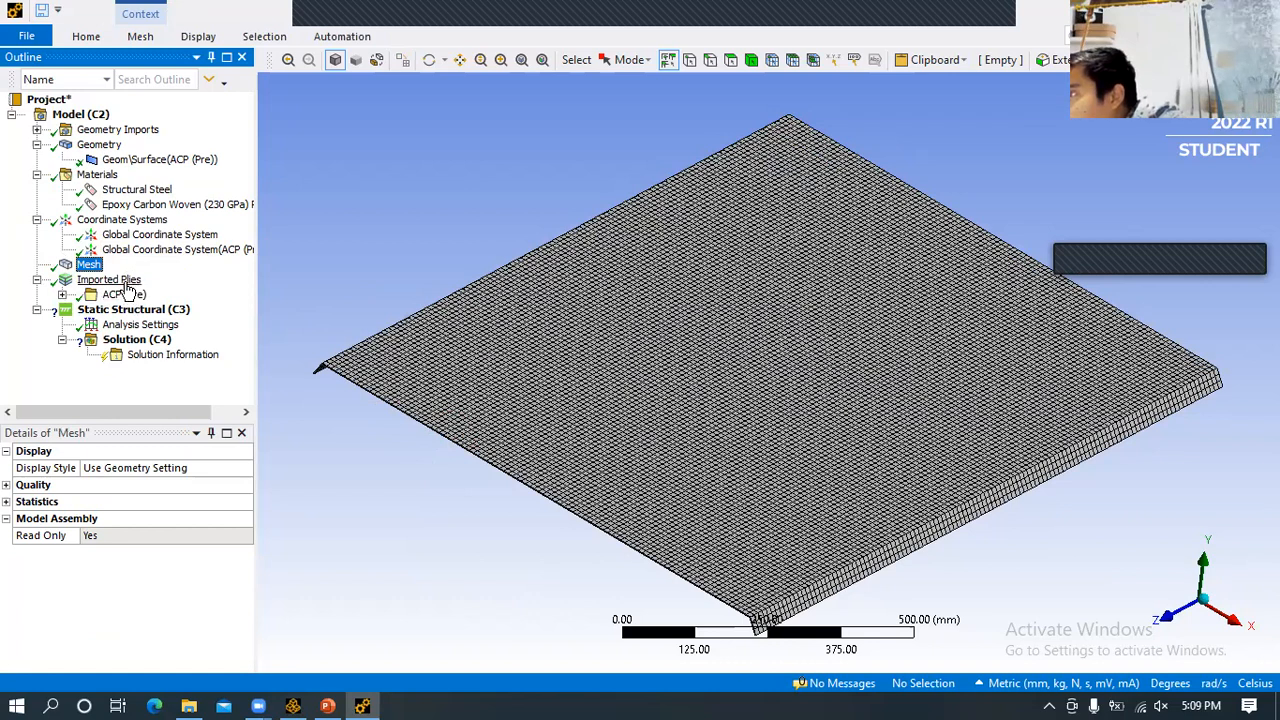
left_click(62, 294)
left_click(87, 309)
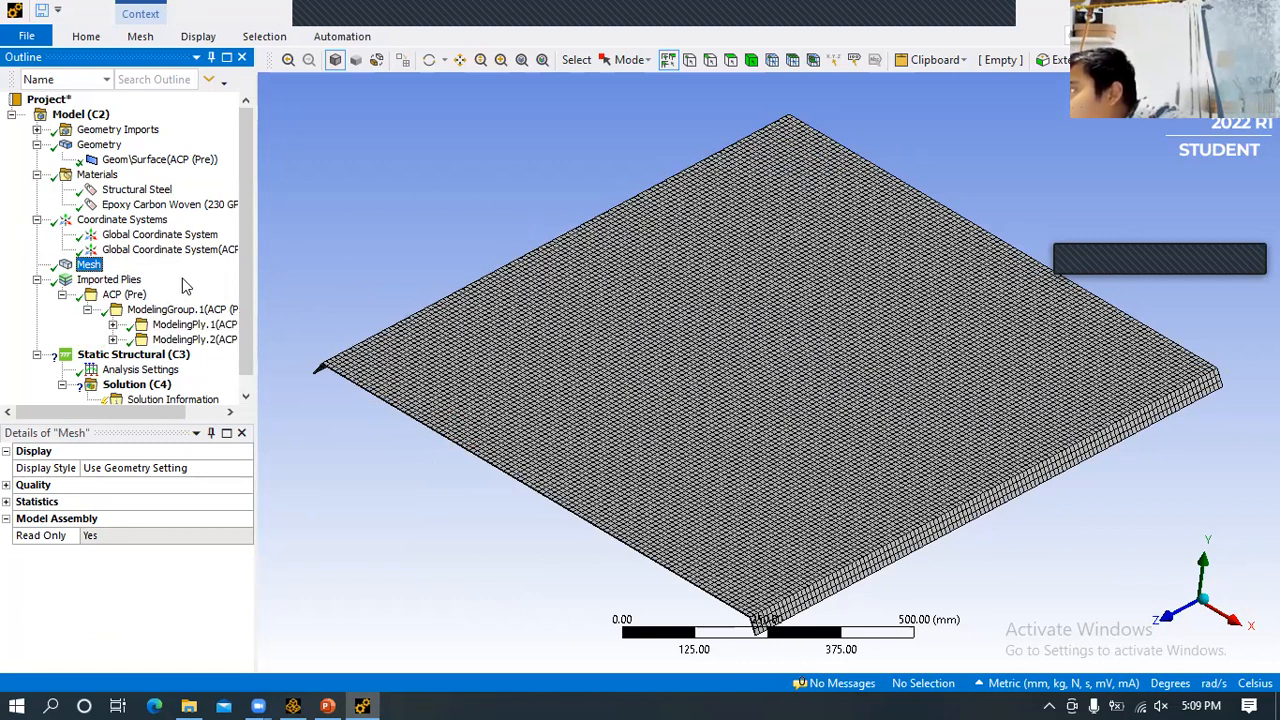
left_click(112, 324)
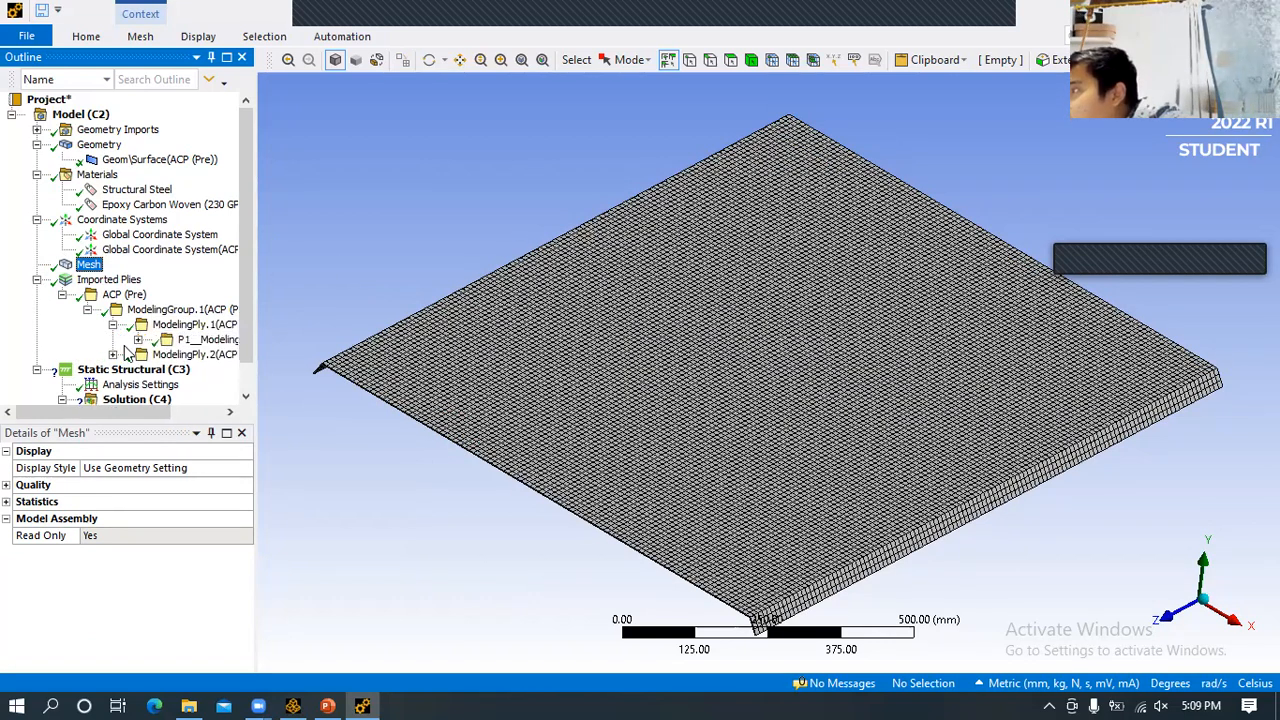
left_click(113, 355)
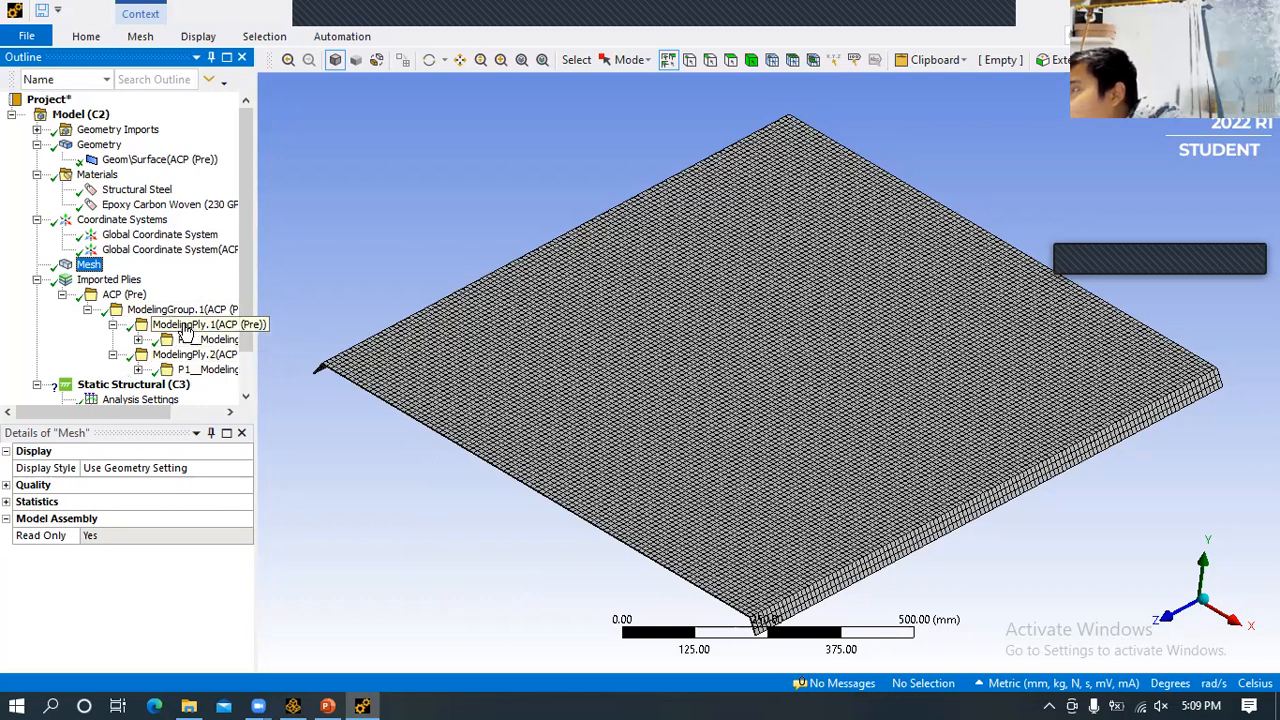
scroll(130, 375, "down", 1)
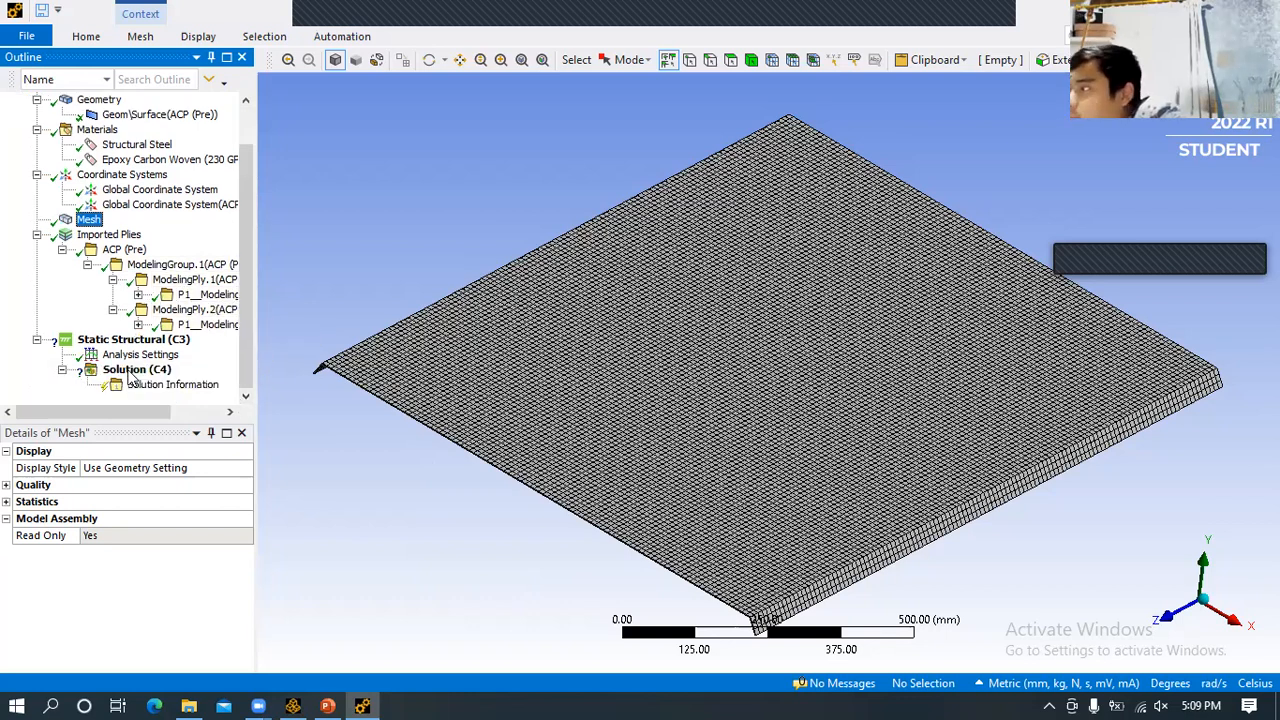
- Insert a Fixed Support in the Static Structural analysis and pick the plate's straight side edge between the two flanges
left_click(117, 340)
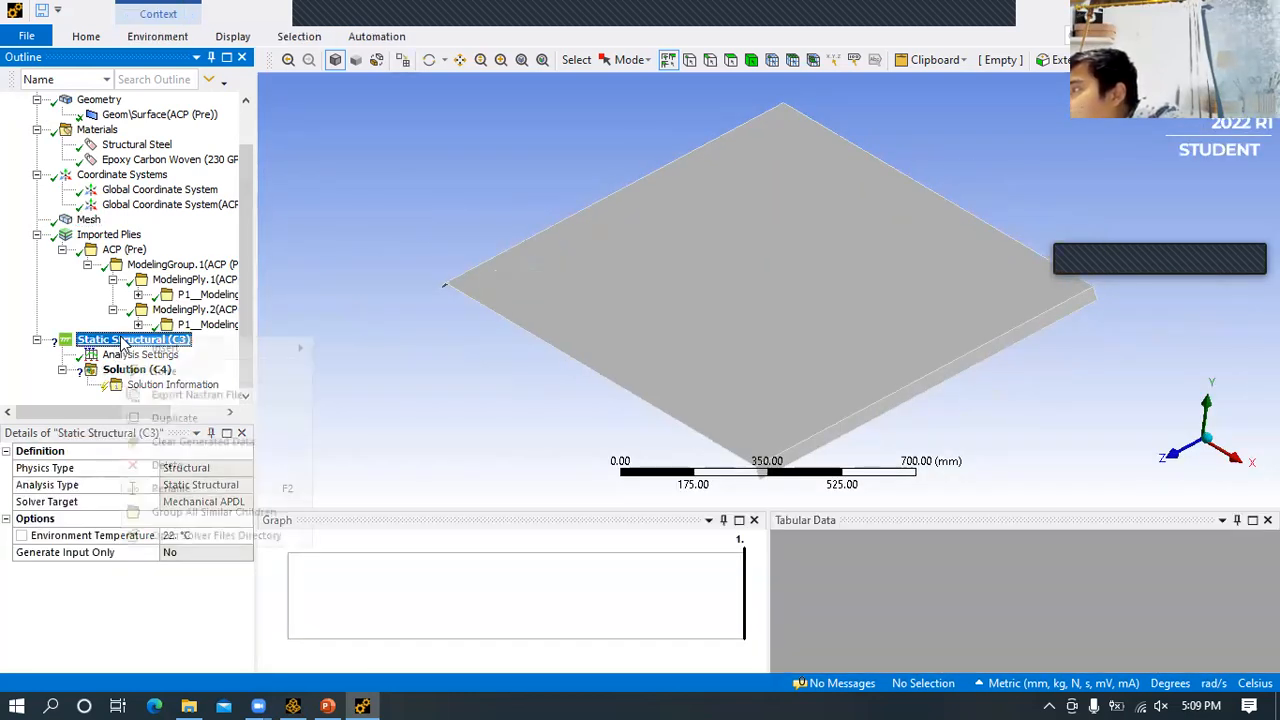
right_click(118, 341)
mouse_move(195, 352)
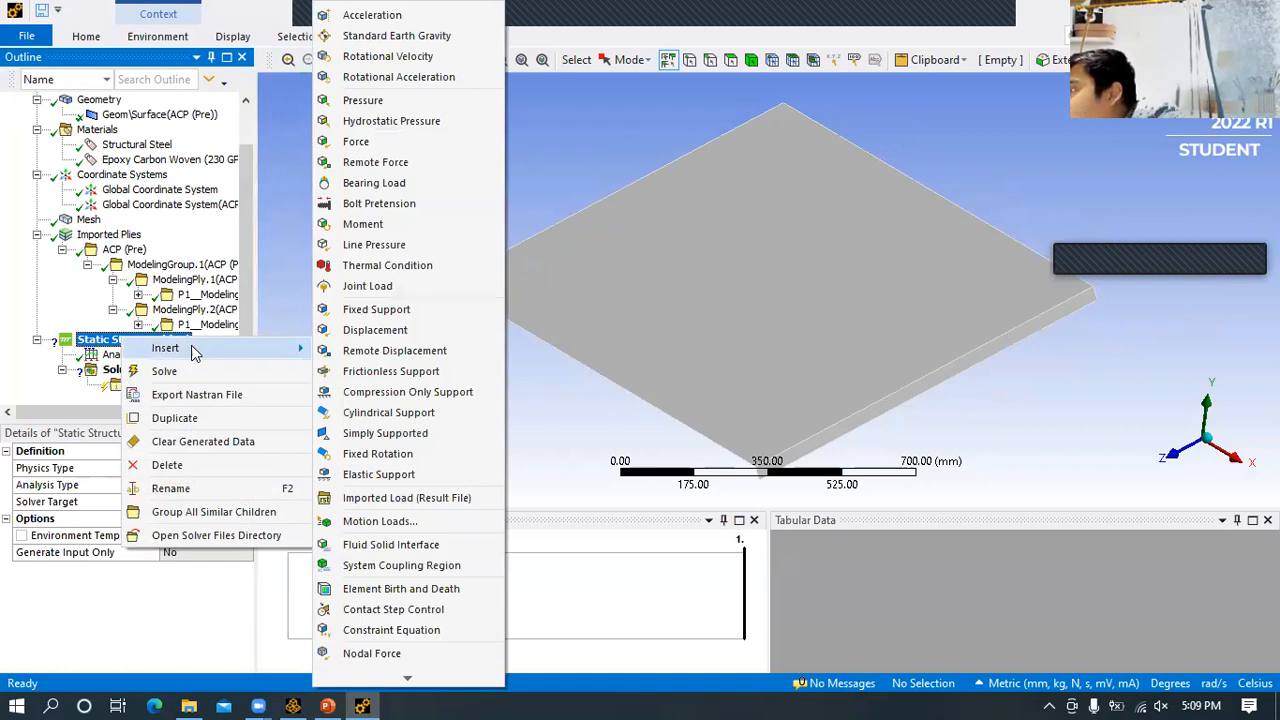
left_click(372, 309)
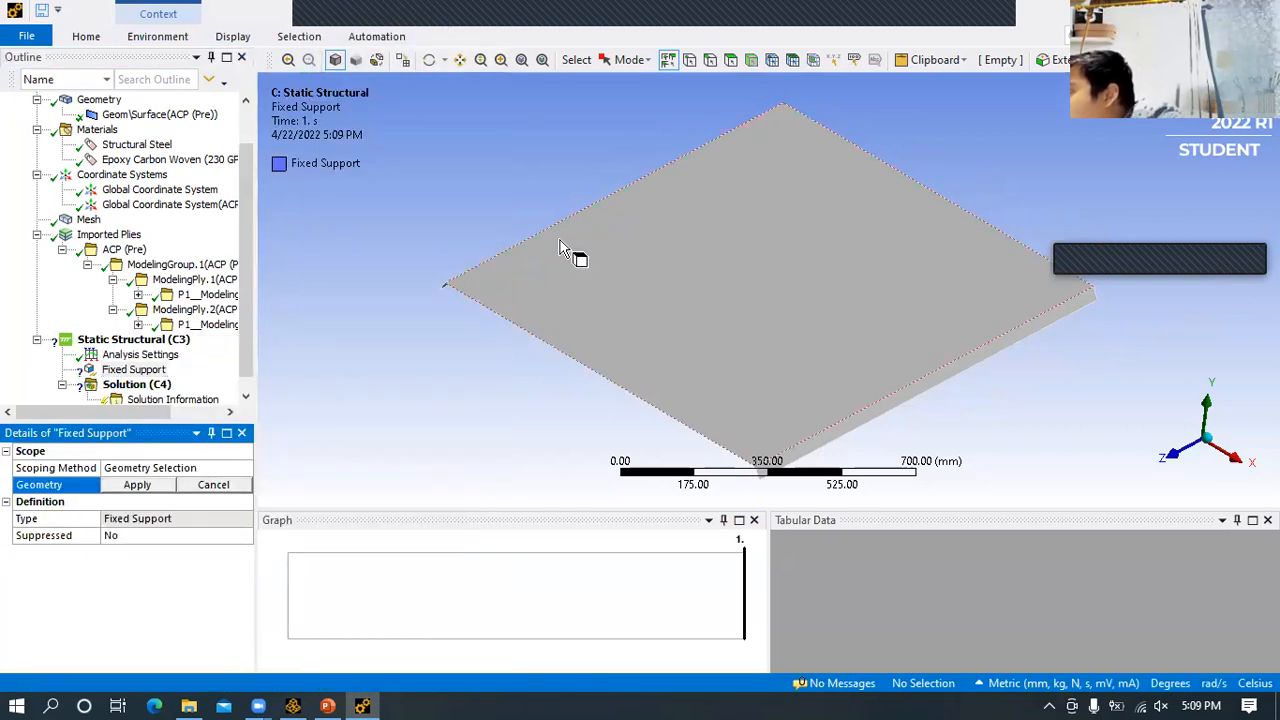
left_click(712, 60)
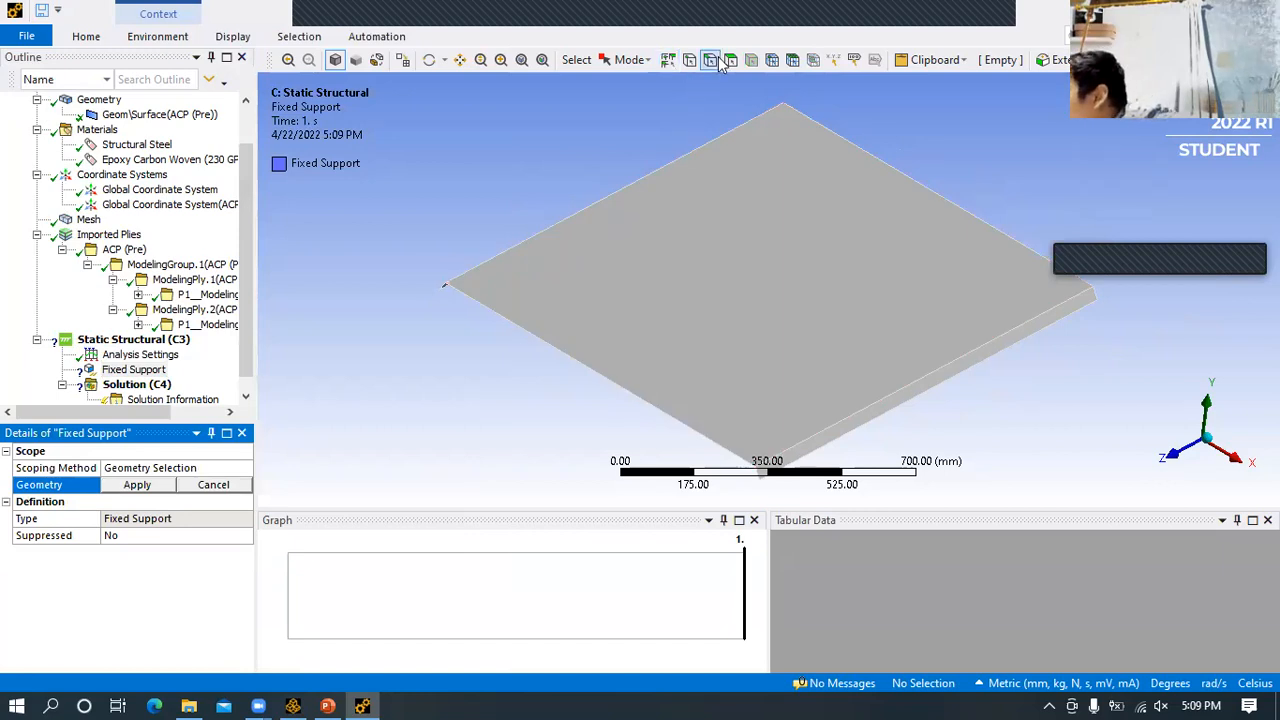
left_click(540, 348)
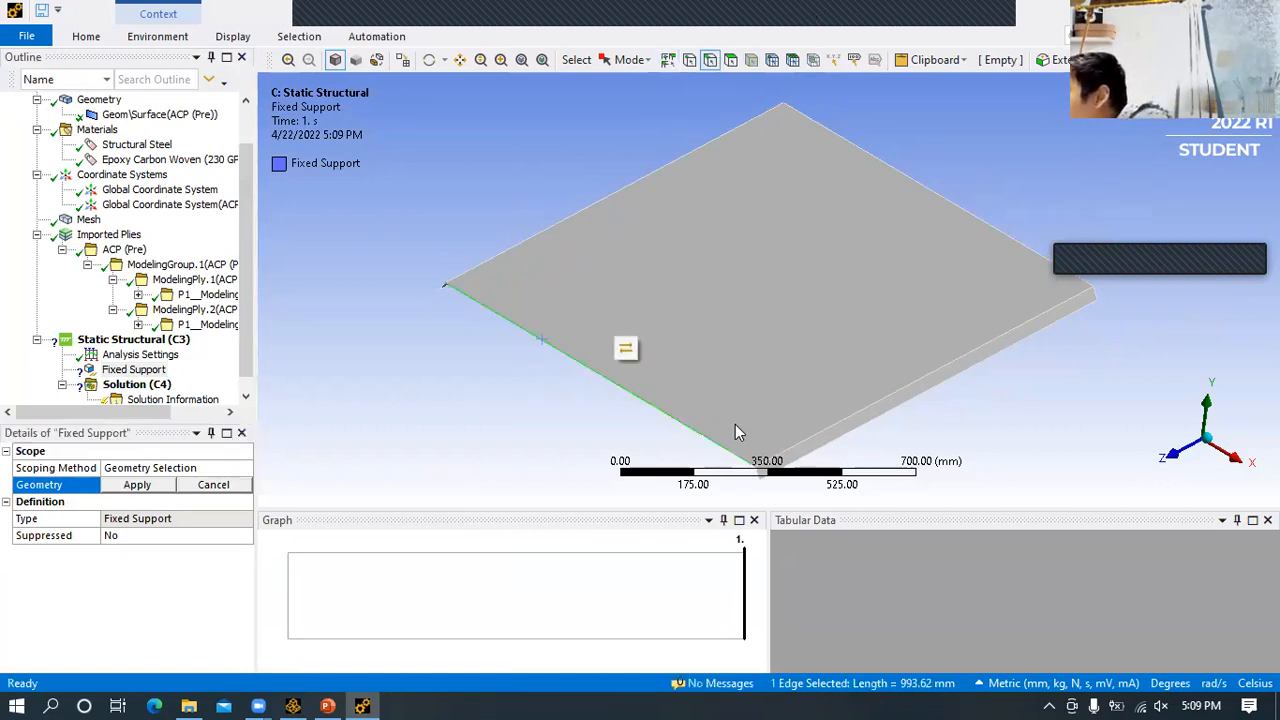
- Add the long outer edge of the near flange to the Fixed Support edge selection
middle_click_drag(789, 403, 774, 346, "ctrl")
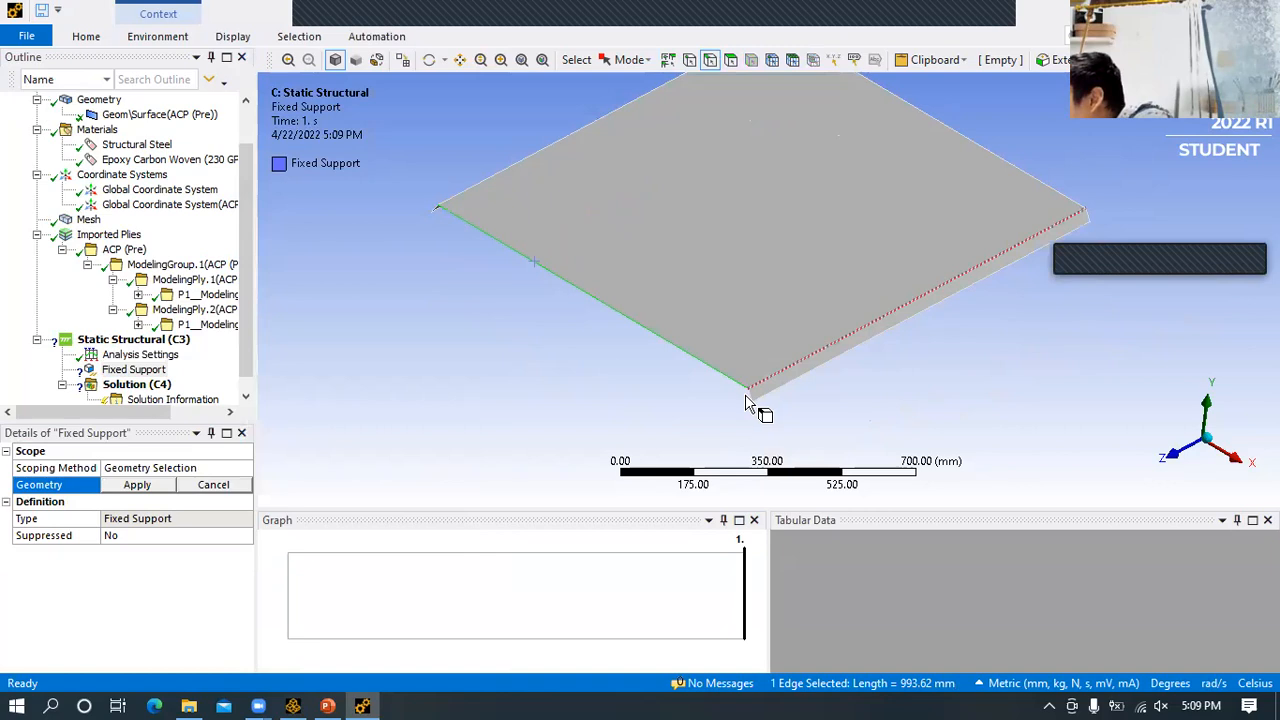
scroll(763, 394, "down", 3)
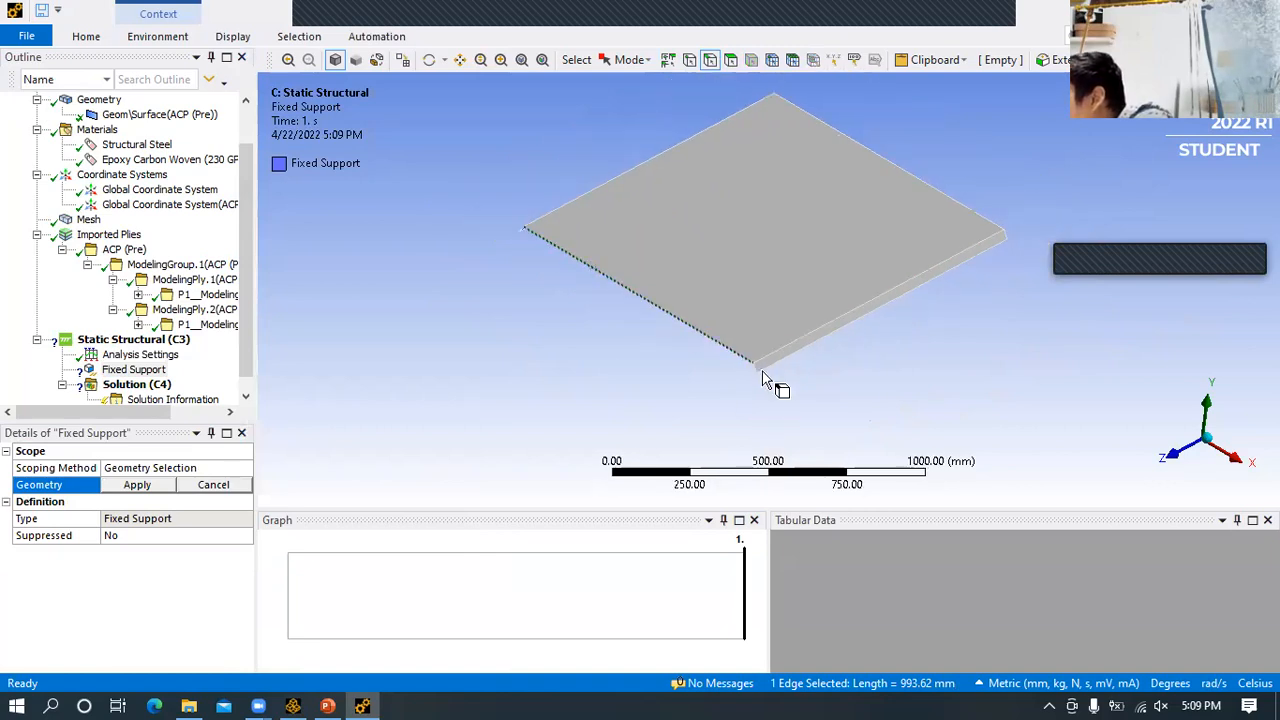
scroll(763, 366, "up", 4)
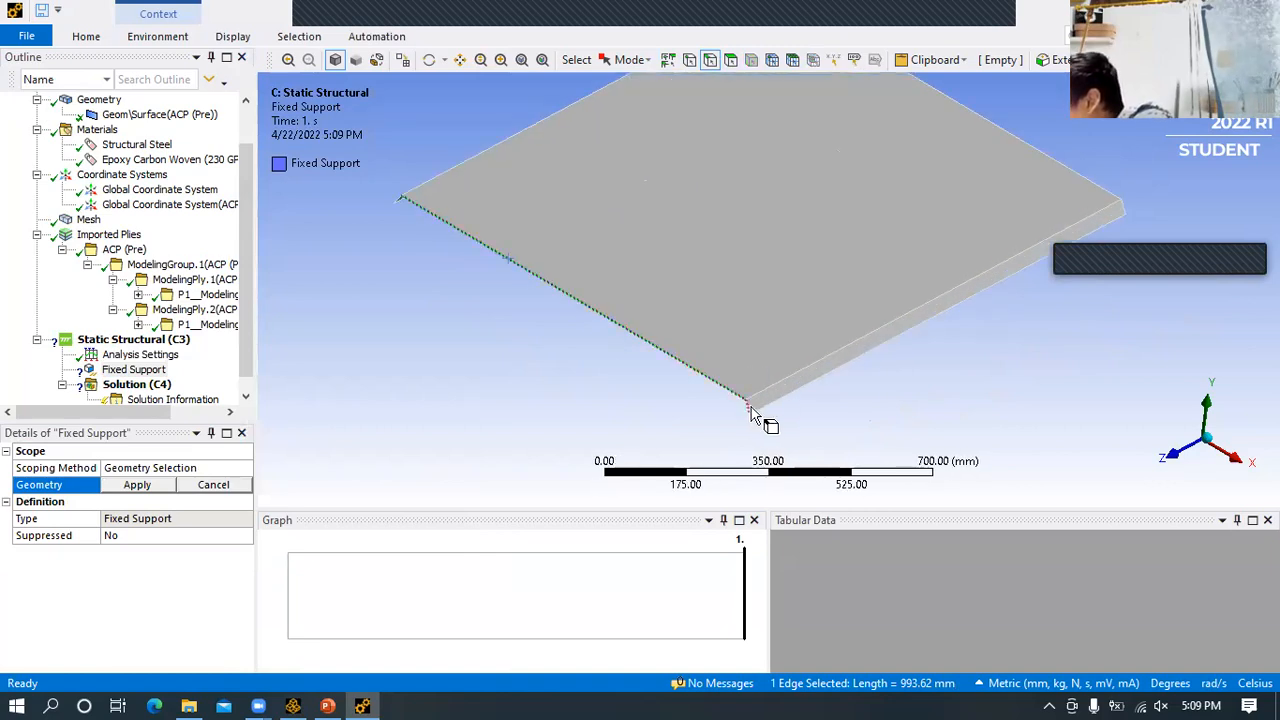
left_click(767, 427)
left_click(795, 400)
left_click(740, 396, "ctrl")
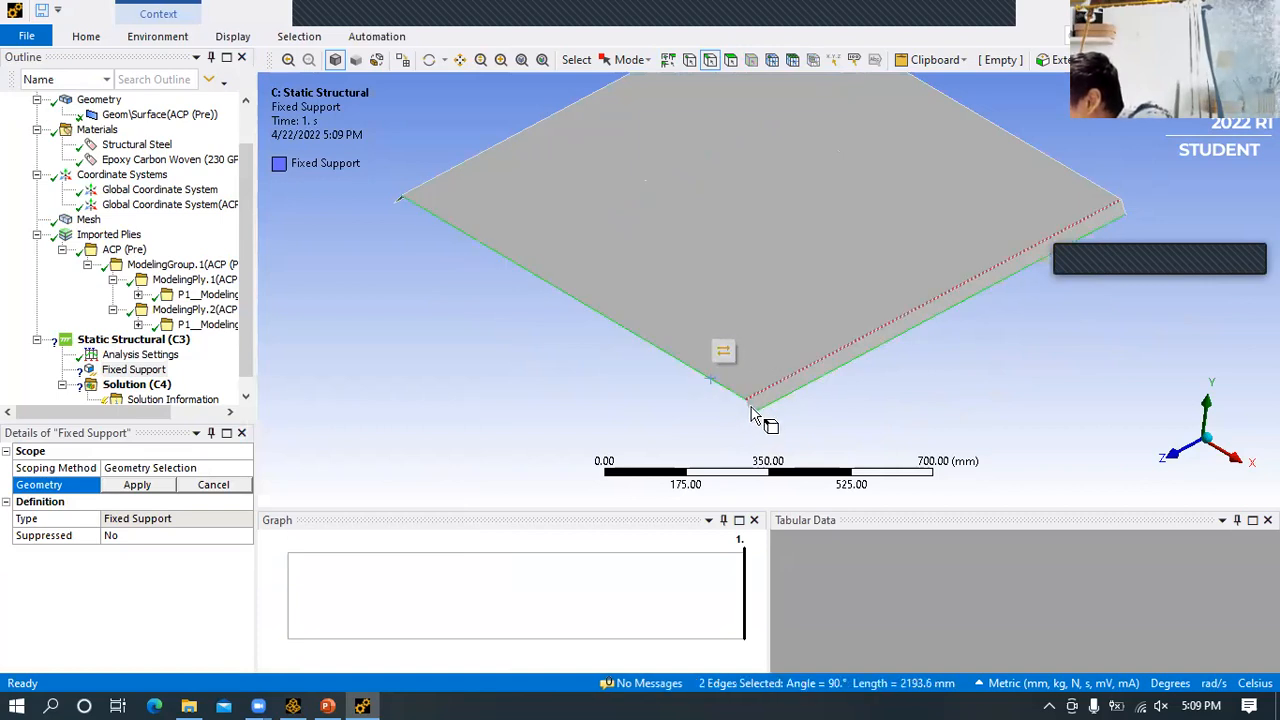
left_click(761, 396, "ctrl")
left_click(863, 358, "ctrl")
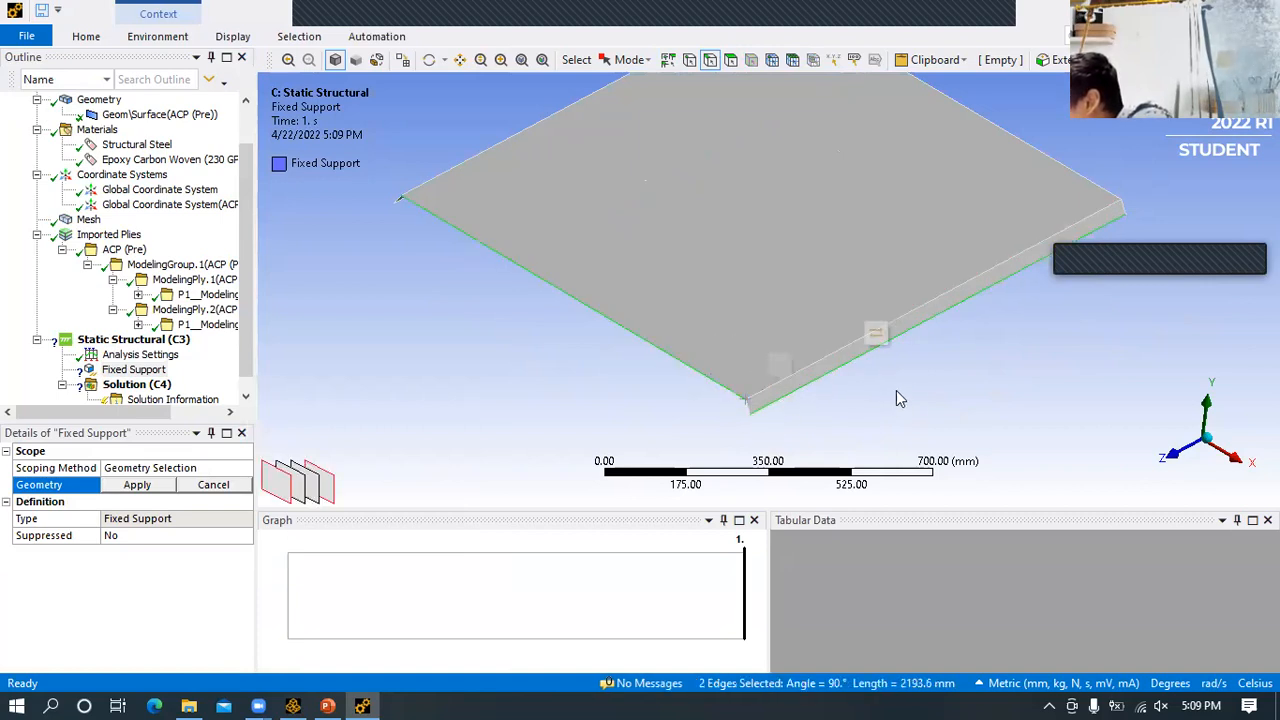
- Add the flange's short end edge and the plate's opposite straight side edge to the Fixed Support selection
middle_click_drag(663, 408, 408, 428, "ctrl")
middle_click_drag(900, 330, 853, 304)
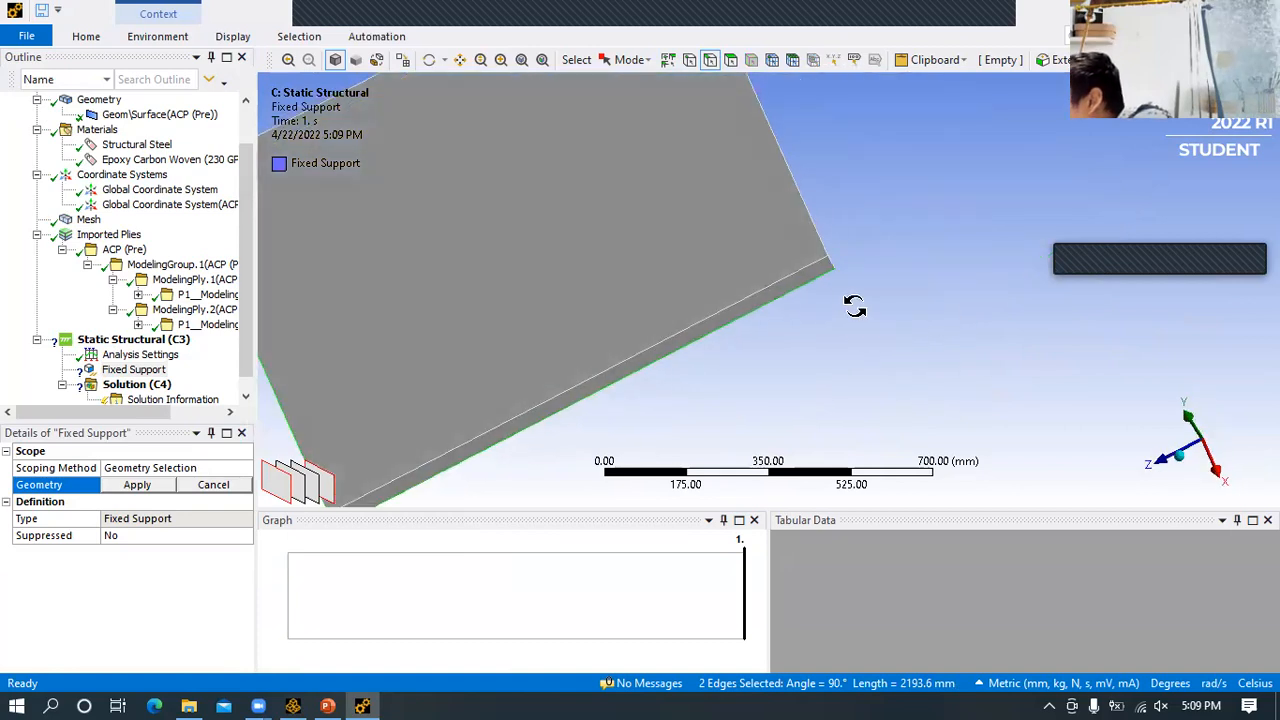
scroll(832, 259, "down", 3)
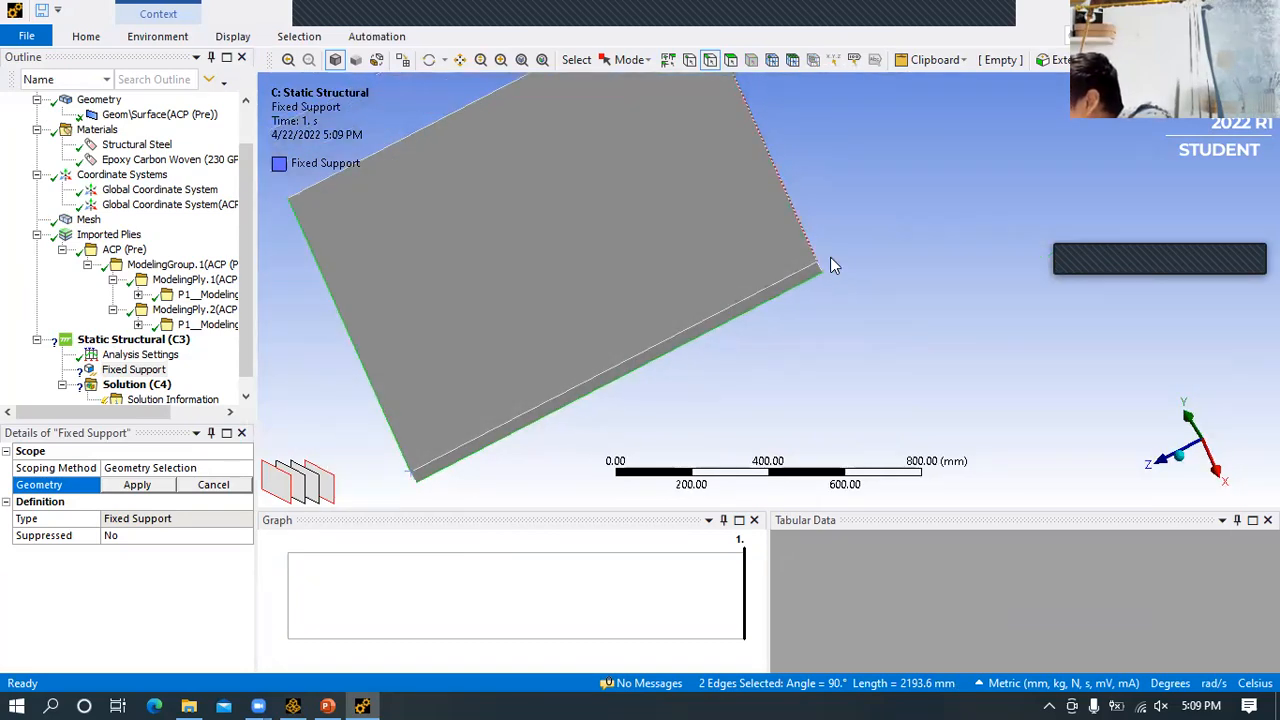
scroll(845, 270, "up", 5)
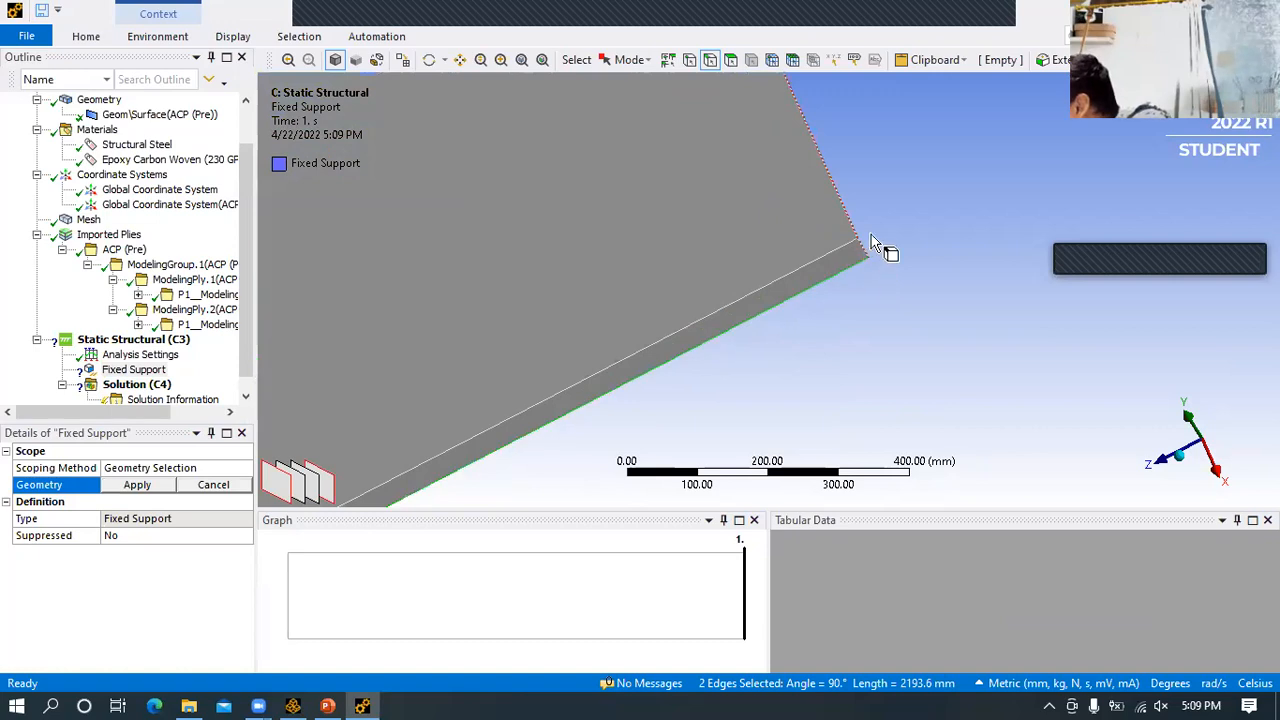
left_click(864, 236, "ctrl")
left_click(855, 226, "ctrl")
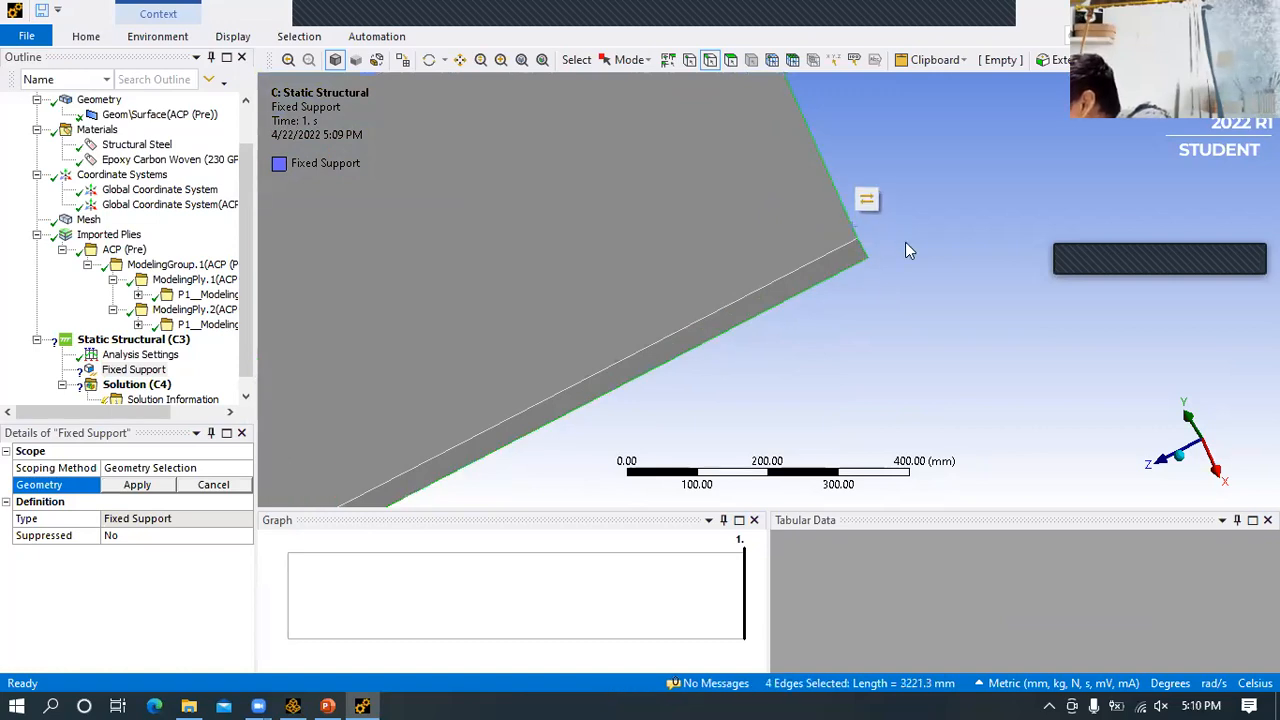
- Extend the Fixed Support selection with a long edge of the second flange and one of its short end edges
scroll(908, 246, "up", 4)
scroll(919, 259, "down", 5)
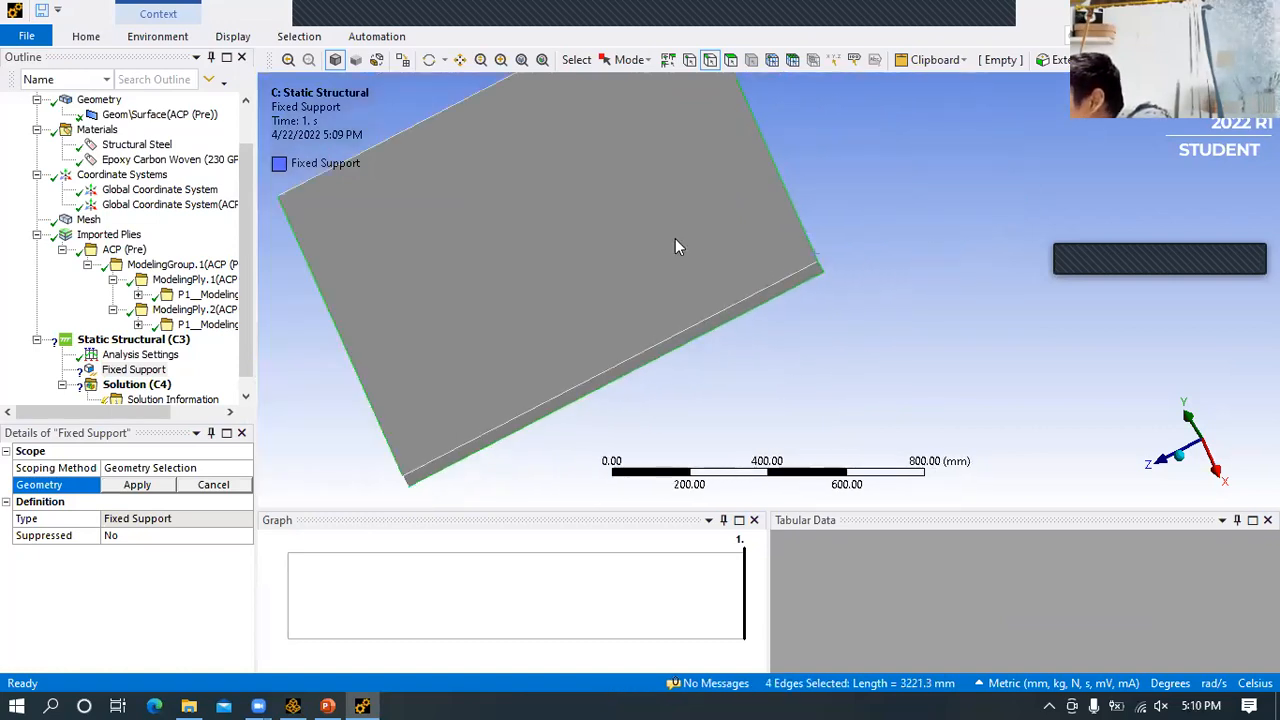
middle_click_drag(310, 368, 541, 311)
left_click(557, 281, "ctrl")
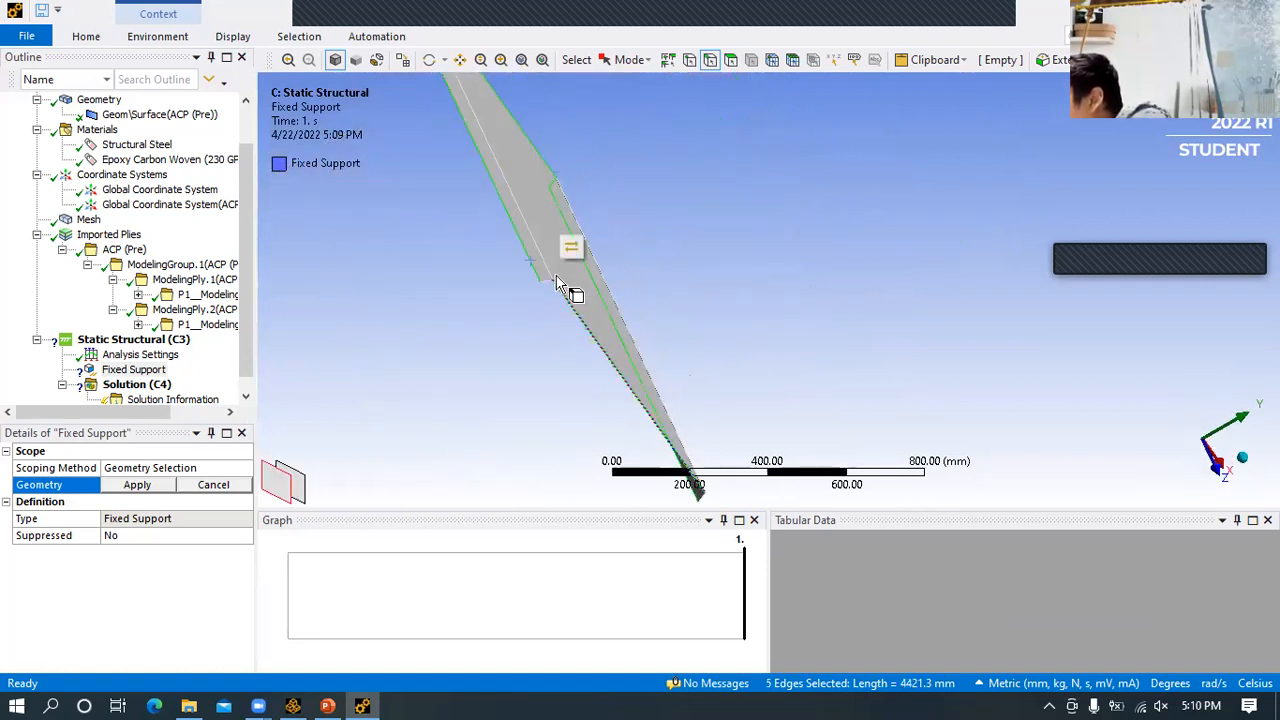
scroll(550, 288, "down", 1)
scroll(560, 290, "up", 4)
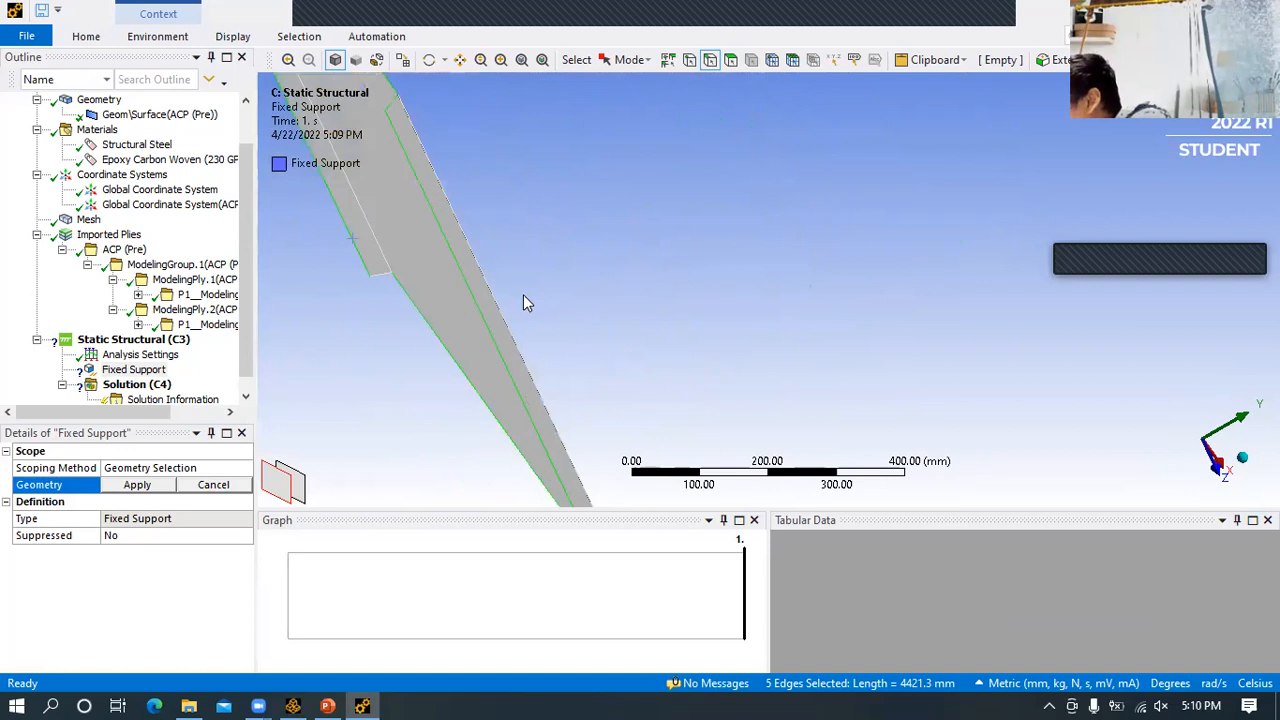
left_click(383, 274, "ctrl")
- Reselect the second flange's long edge, add its other short end edge, and apply the selection as the Fixed Support geometry
scroll(592, 305, "up", 3)
scroll(594, 307, "down", 2)
scroll(594, 307, "down", 2)
middle_click_drag(357, 352, 575, 417)
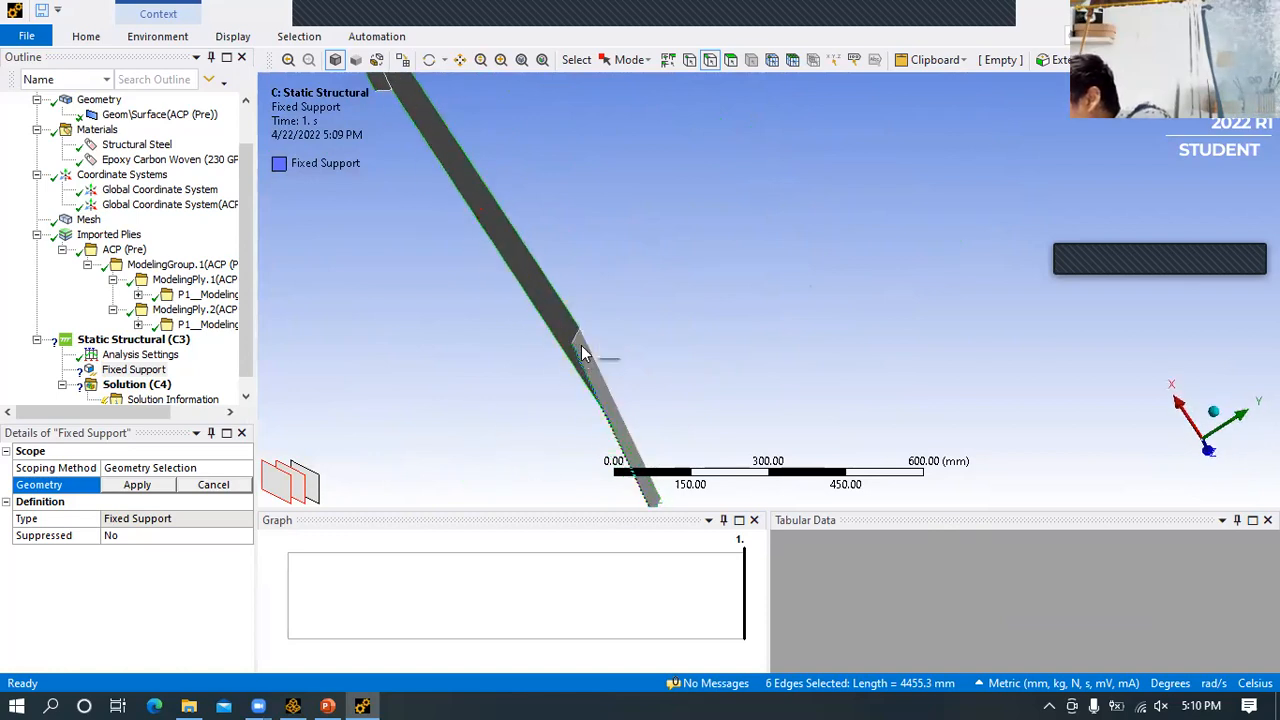
scroll(522, 352, "up", 1)
left_click(522, 349, "ctrl")
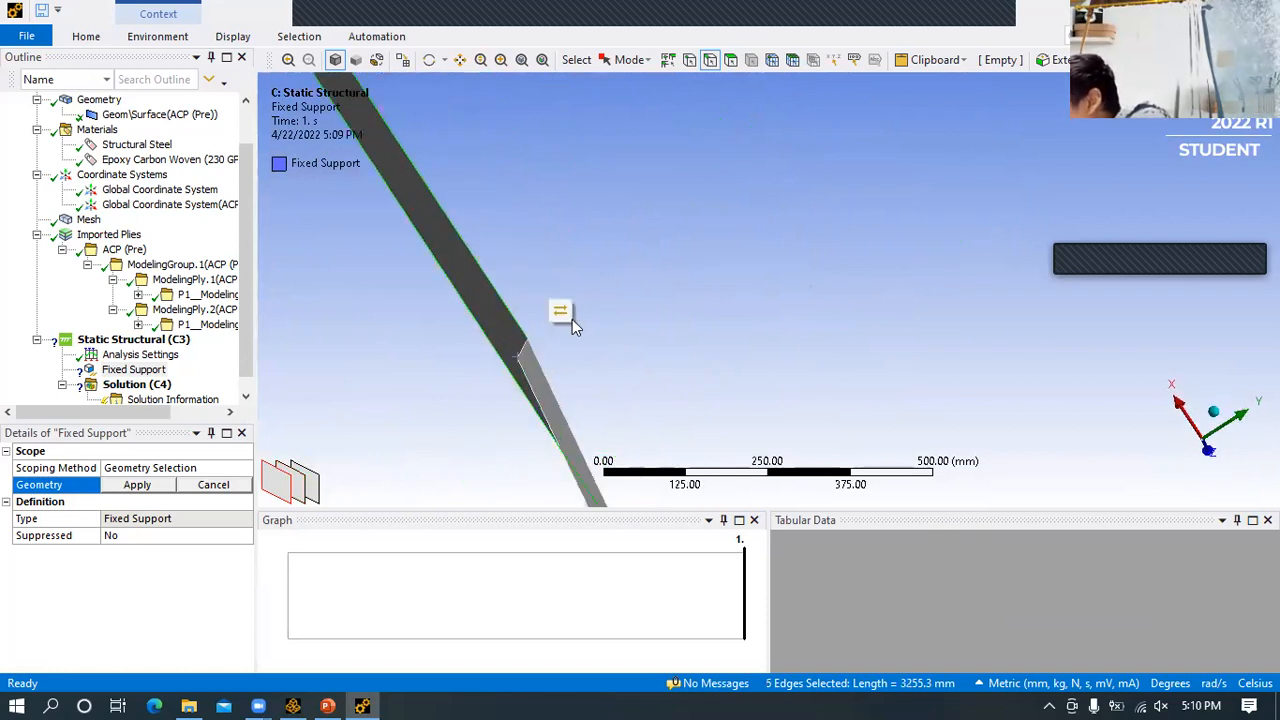
scroll(602, 340, "up", 1)
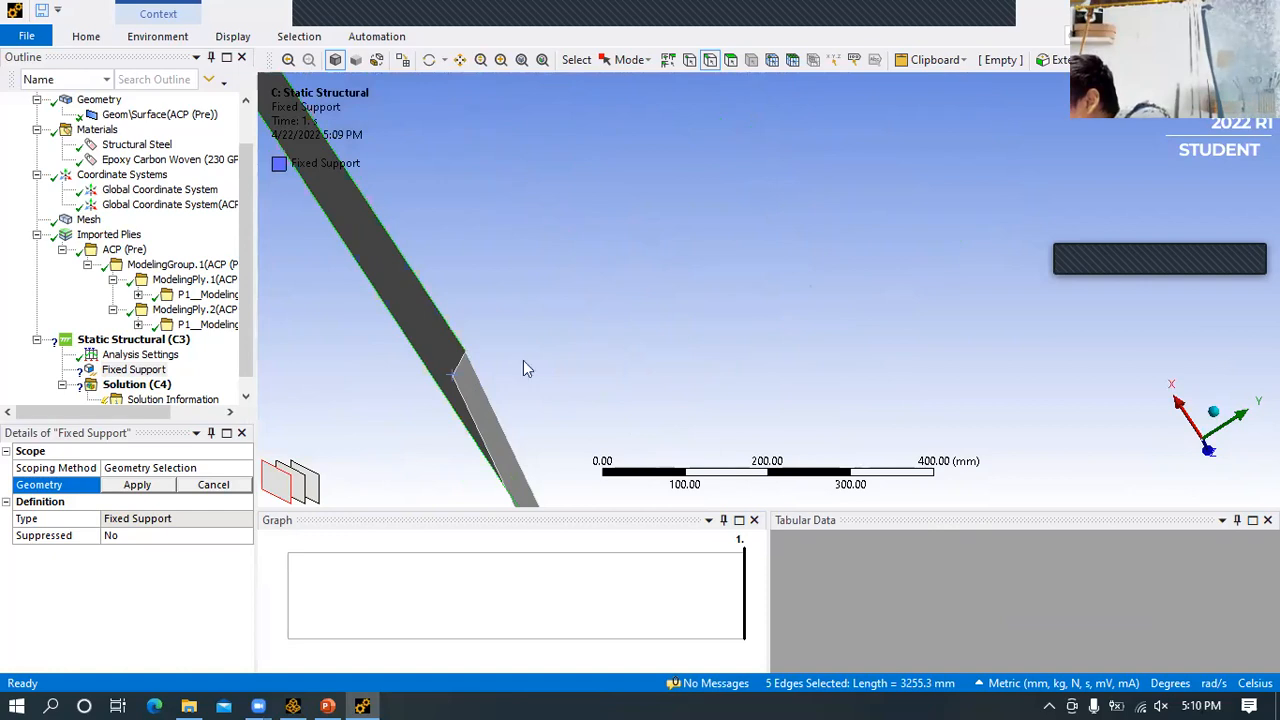
left_click(460, 364, "ctrl")
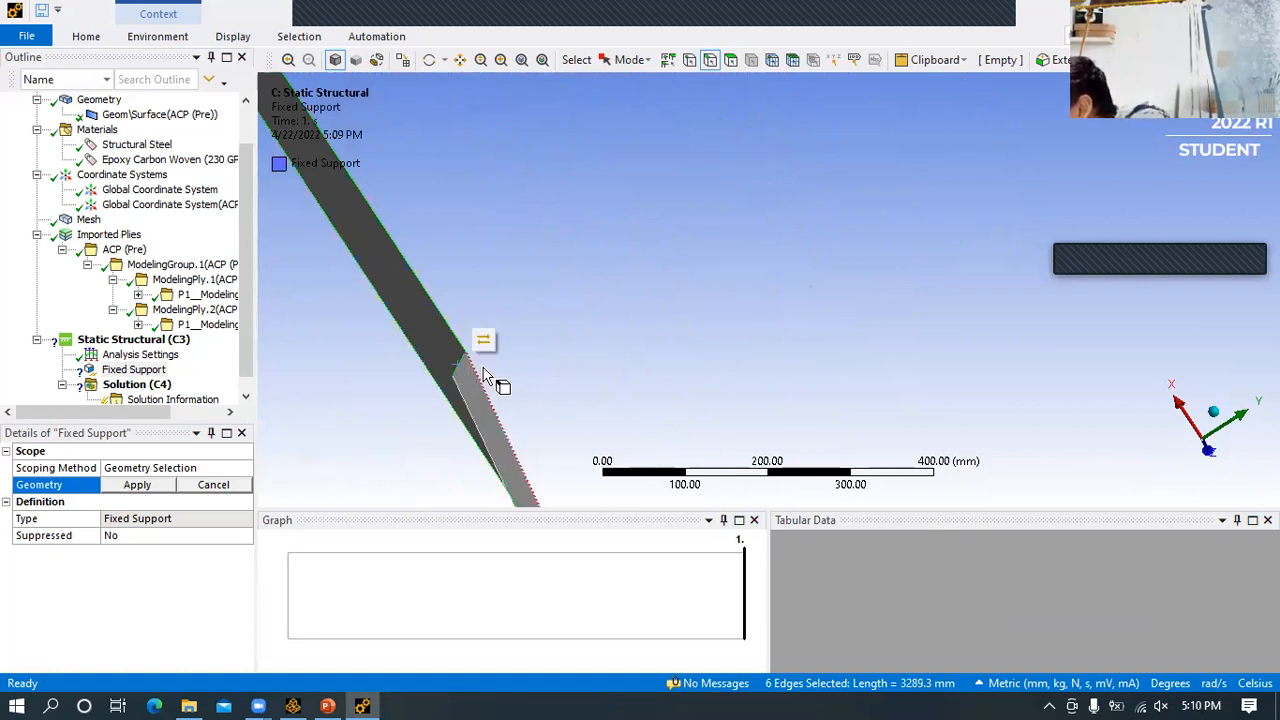
left_click(461, 392, "ctrl")
scroll(586, 376, "up", 3)
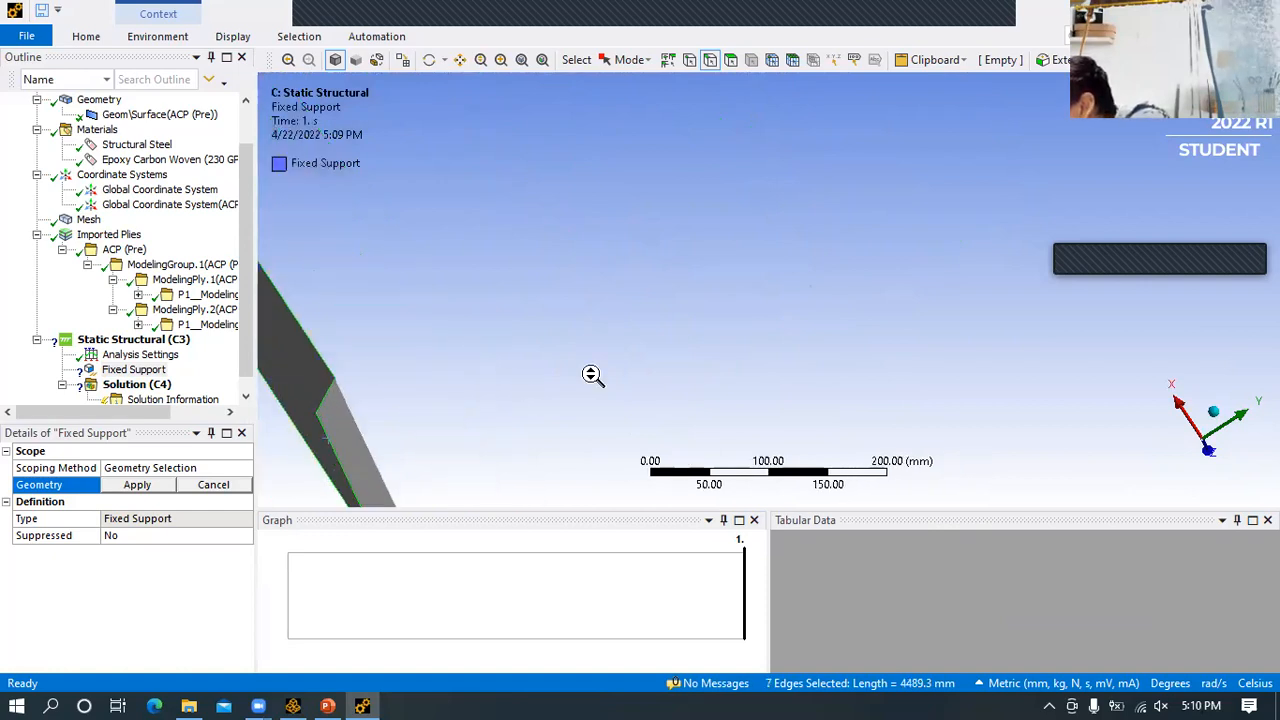
scroll(598, 370, "down", 4)
mouse_move(733, 351)
middle_mouse_down()
mouse_move(694, 345)
mouse_move(591, 277)
mouse_move(449, 251)
mouse_move(737, 323)
mouse_move(580, 334)
mouse_move(741, 406)
mouse_move(702, 398)
mouse_move(735, 395)
middle_mouse_up()
left_click(137, 484)
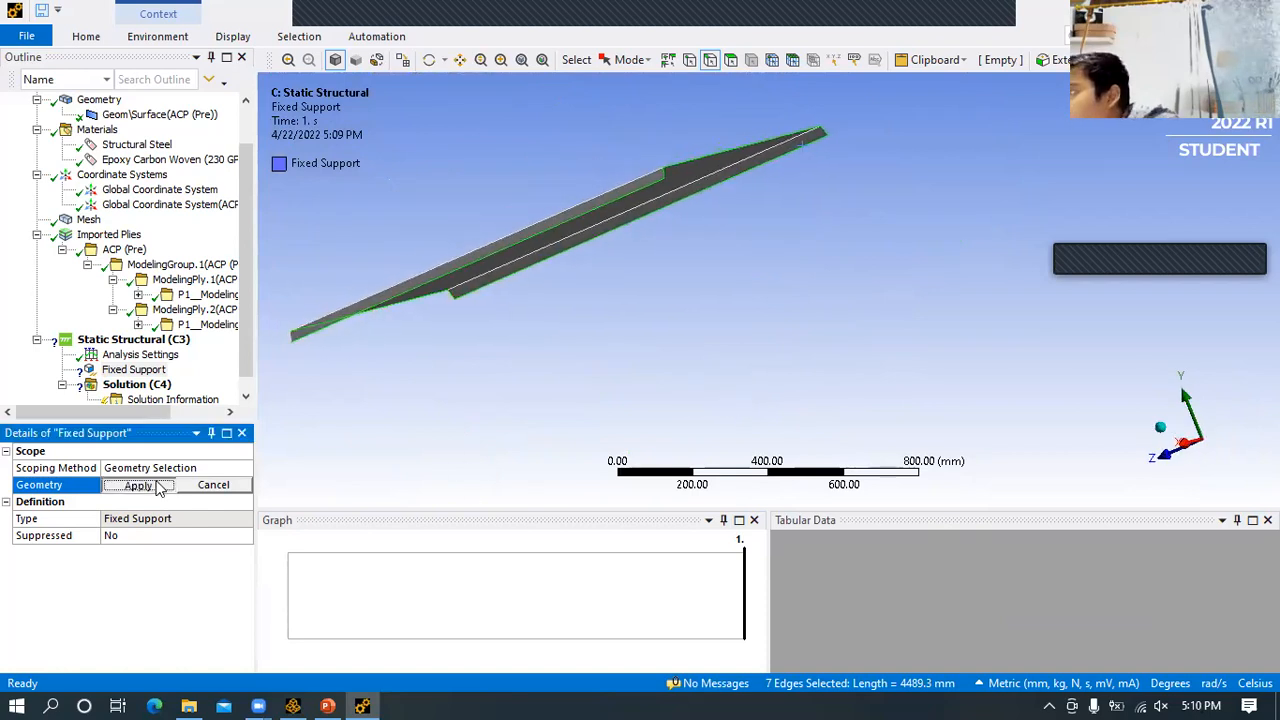
- Check the Fixed Support's scoped edges around the plate and remove one straight side edge from its geometry
middle_click_drag(622, 349, 572, 315)
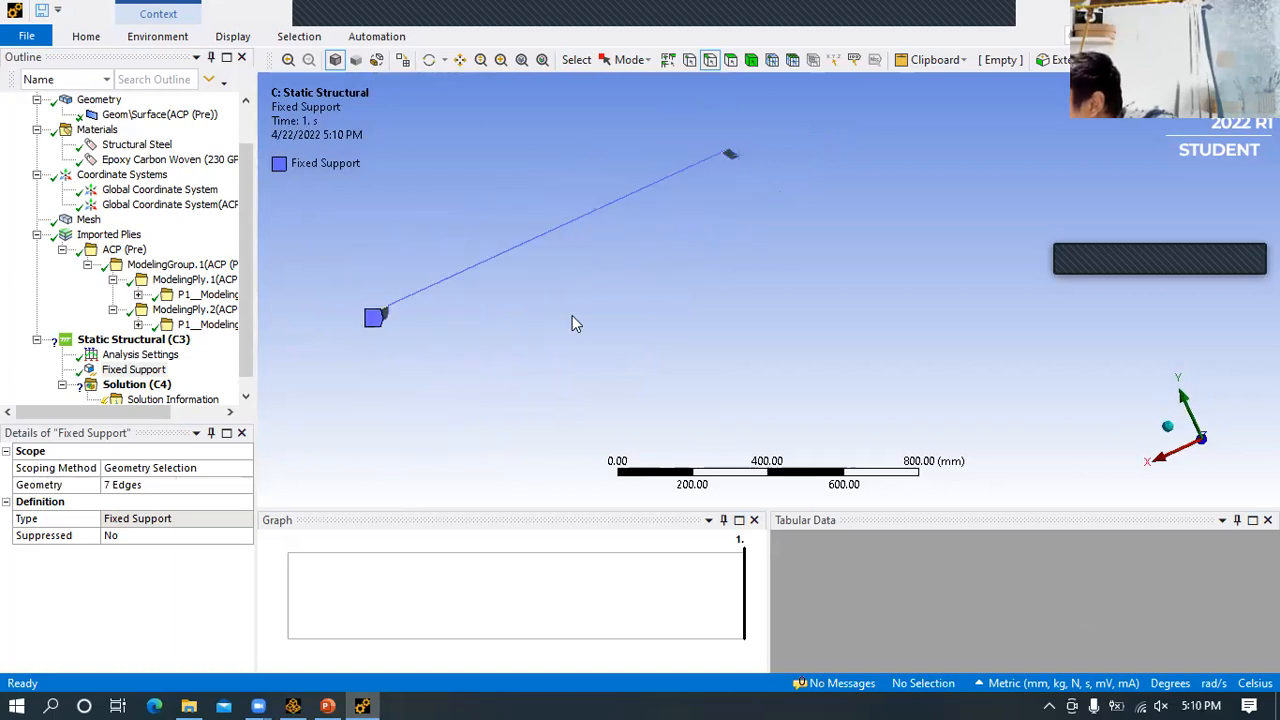
middle_click_drag(662, 295, 397, 329)
middle_click_drag(733, 309, 425, 340)
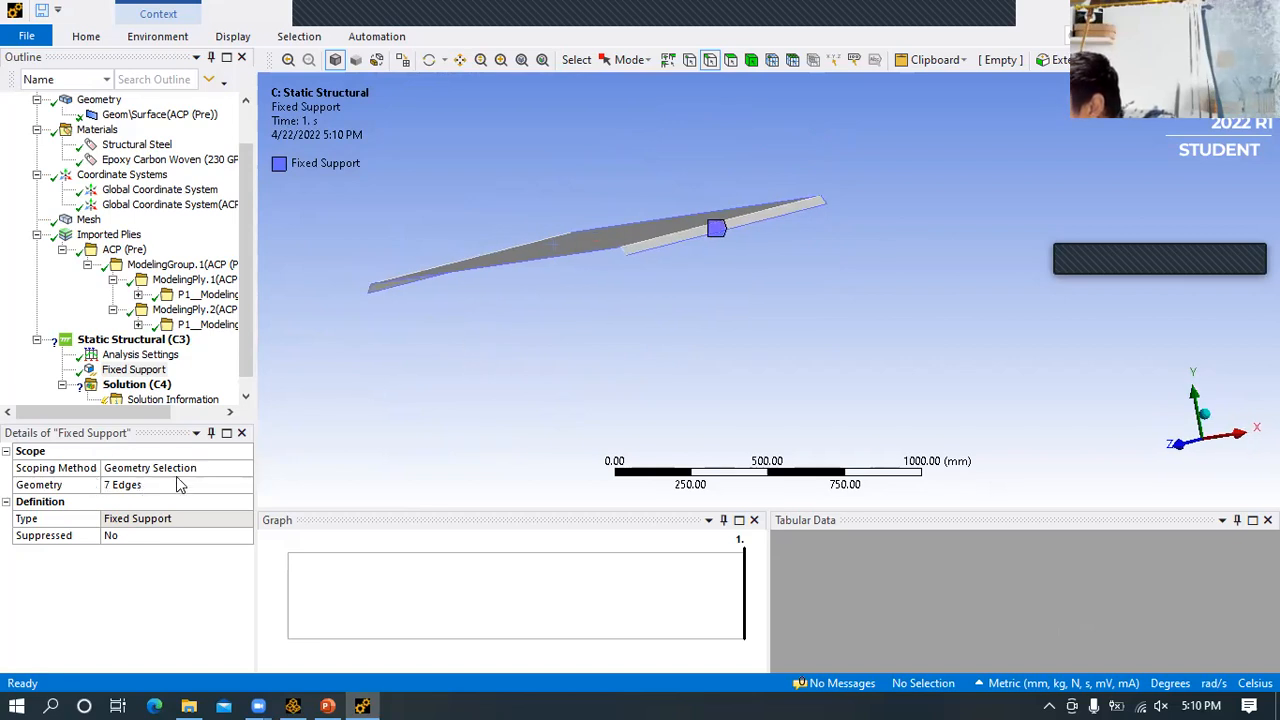
scroll(589, 300, "up", 3)
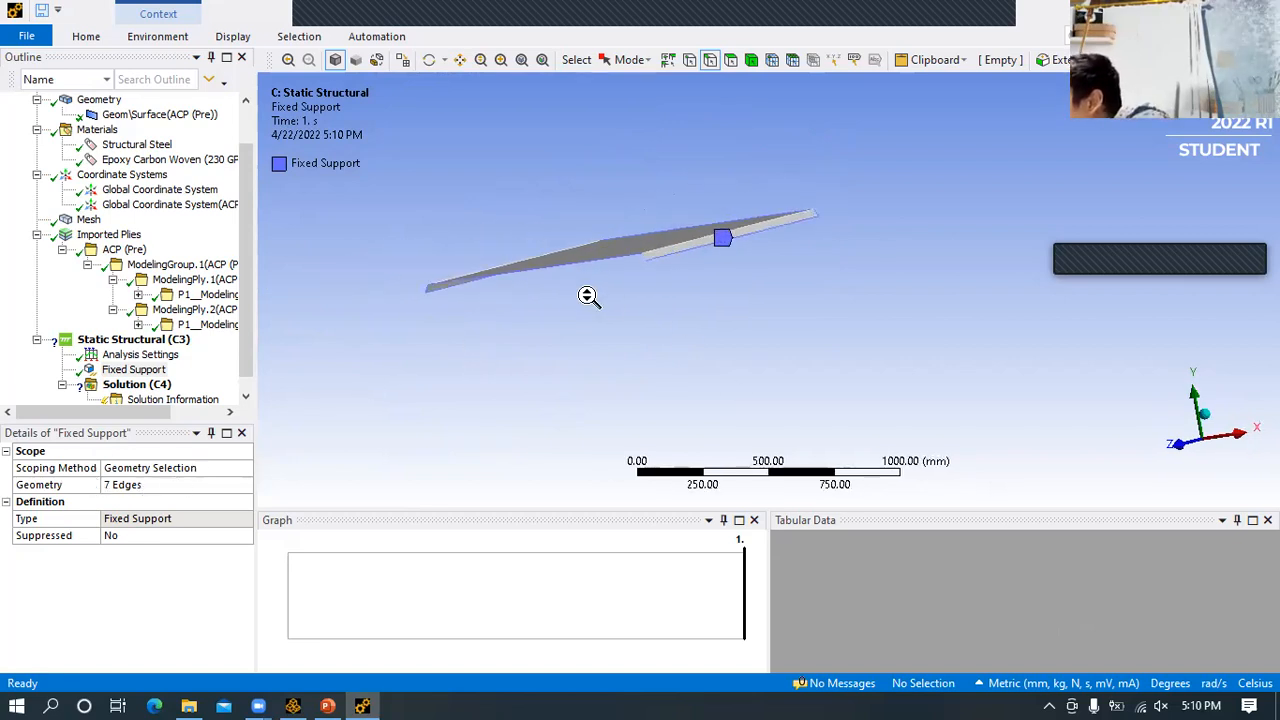
middle_click_drag(588, 296, 669, 371, "ctrl")
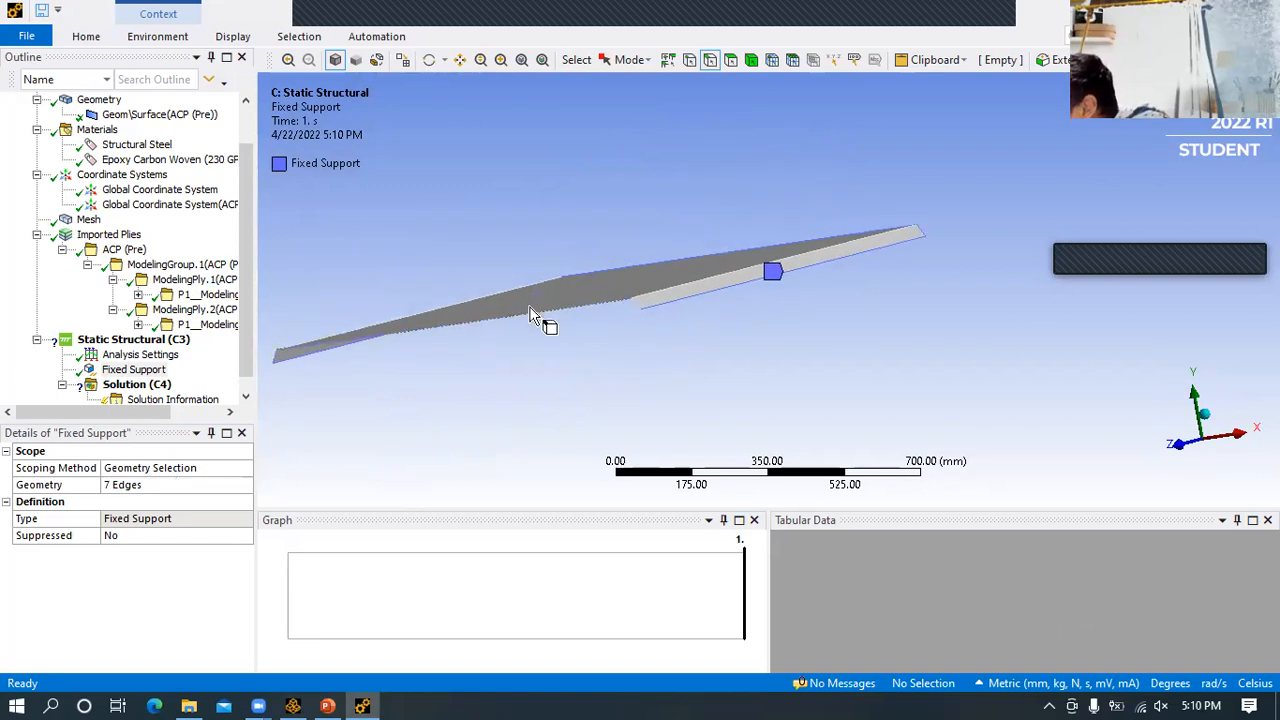
left_click(138, 484)
left_click(557, 317, "ctrl")
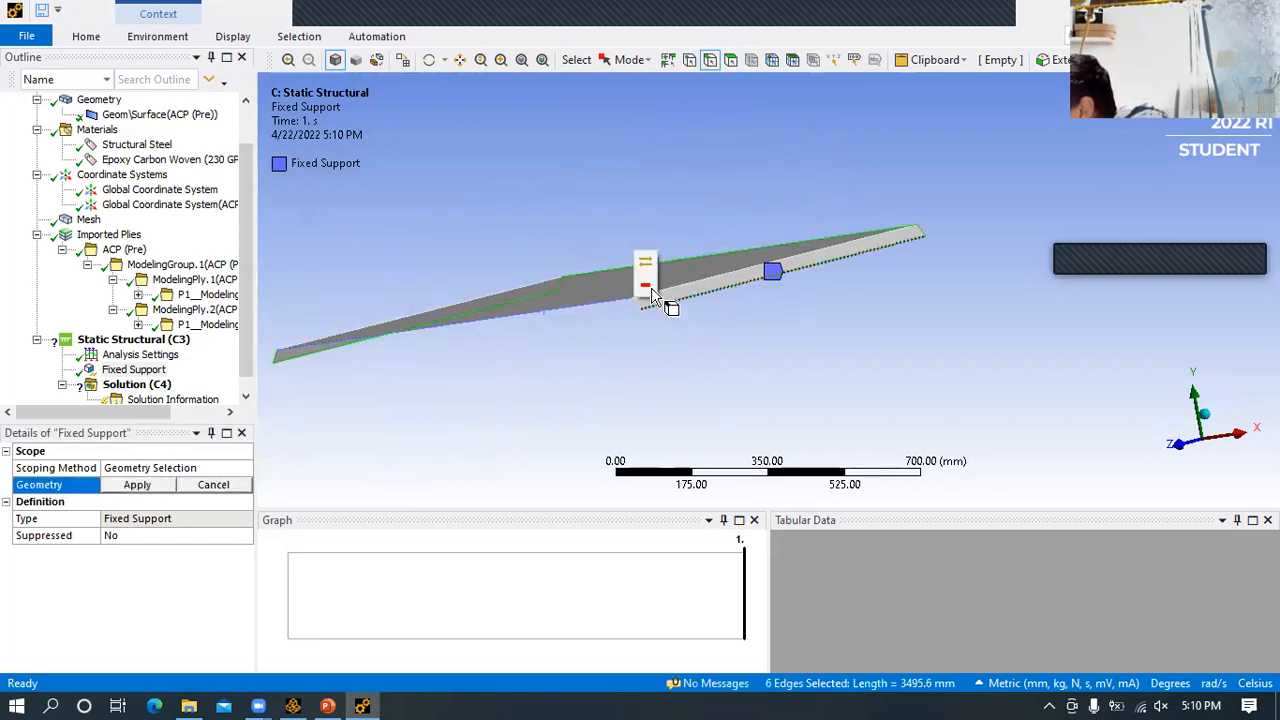
left_click(646, 264)
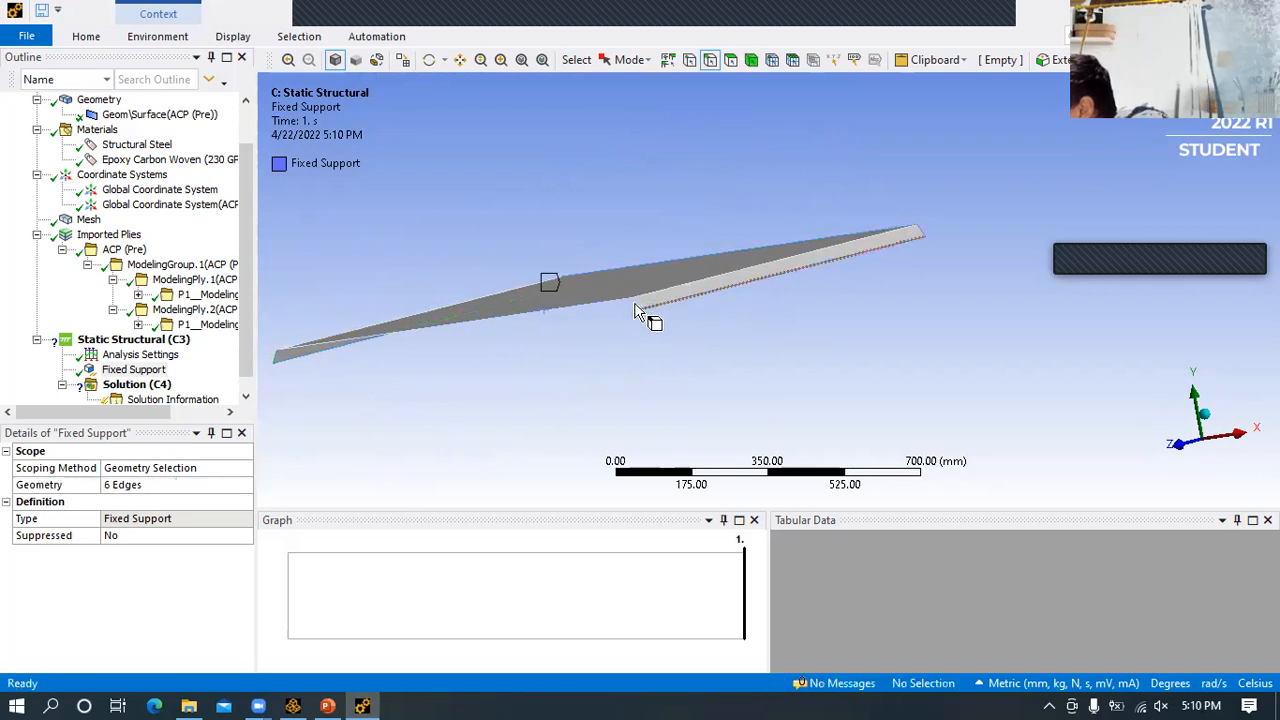
left_click(634, 312)
scroll(634, 320, "up", 3)
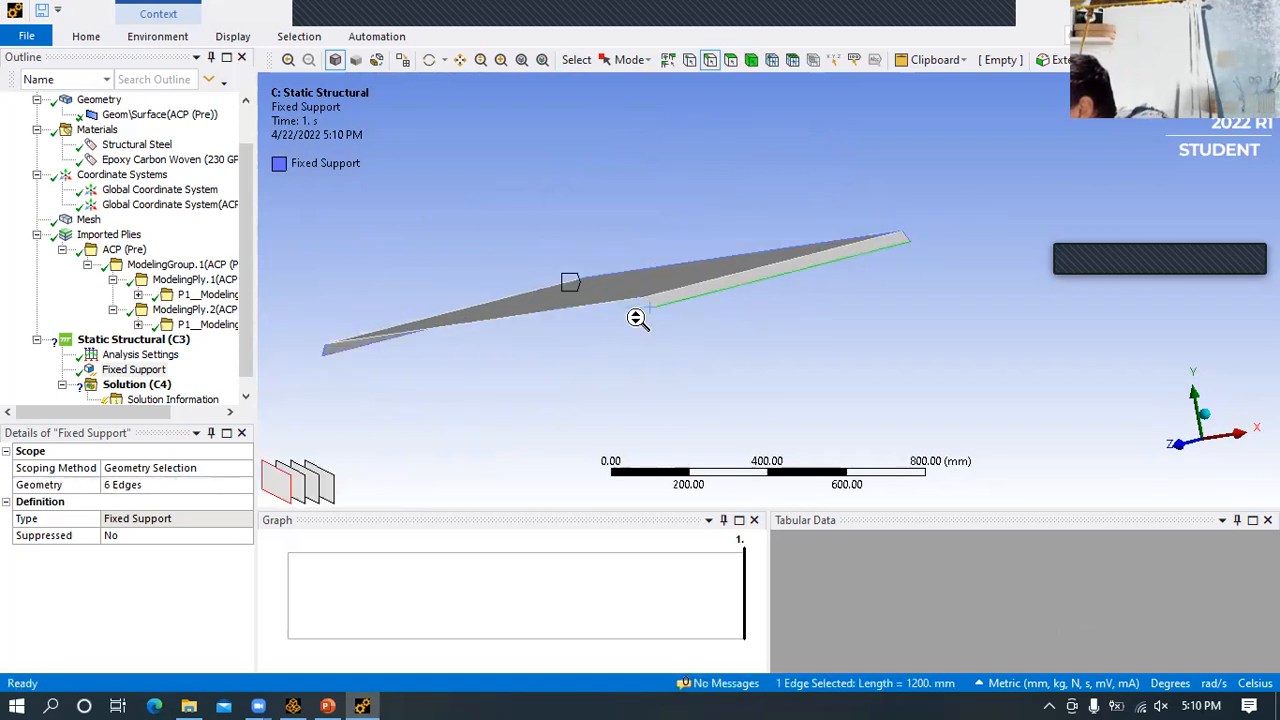
scroll(636, 318, "up", 2)
left_click(531, 362)
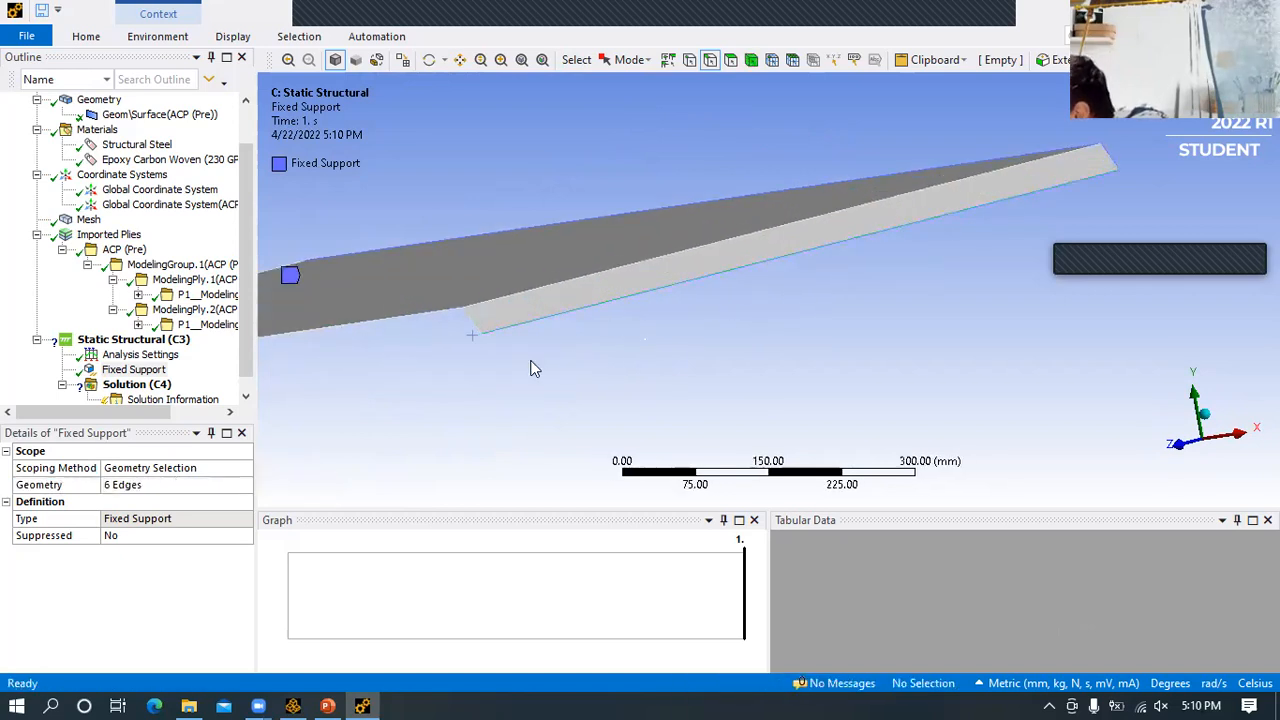
left_click(475, 321)
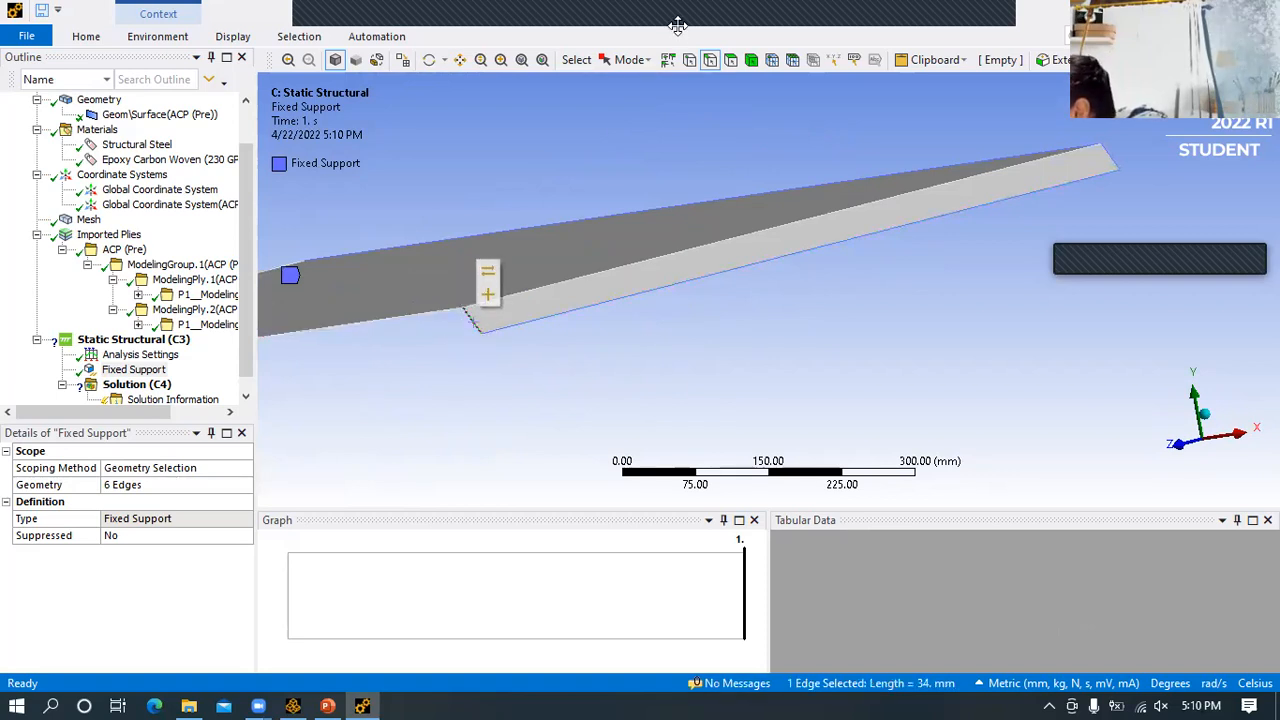
left_click(714, 62)
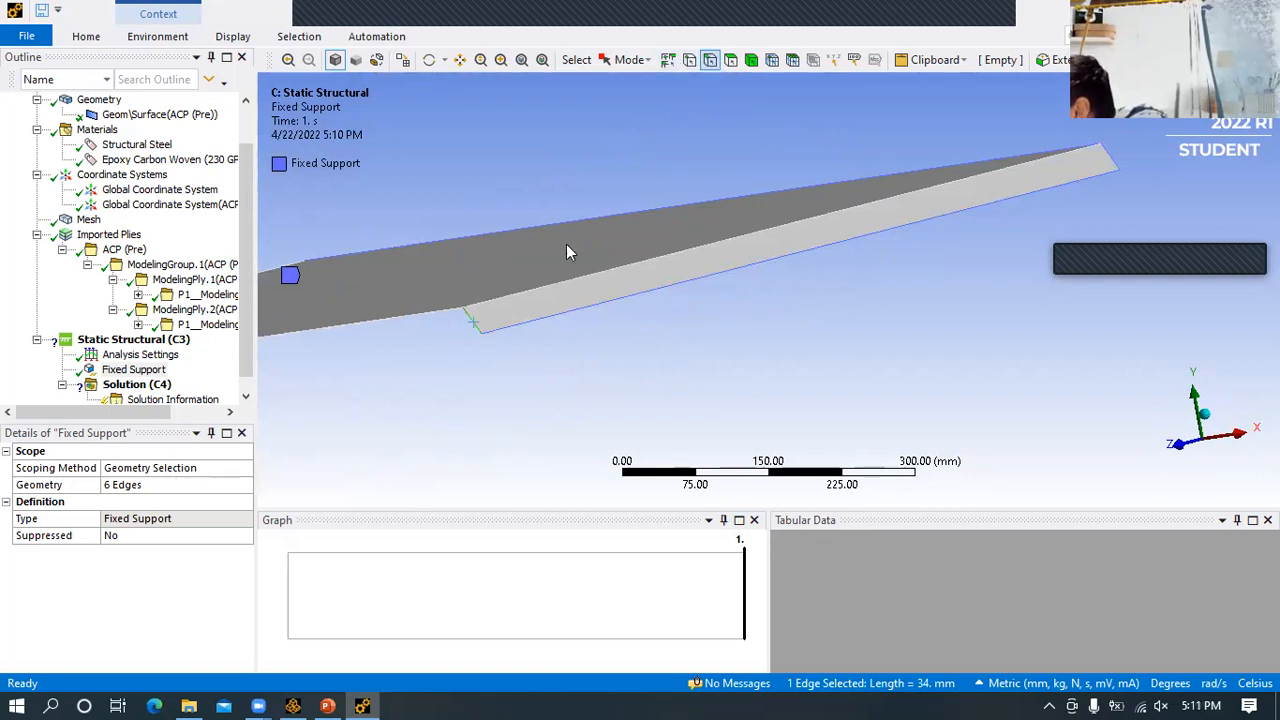
left_click(480, 319)
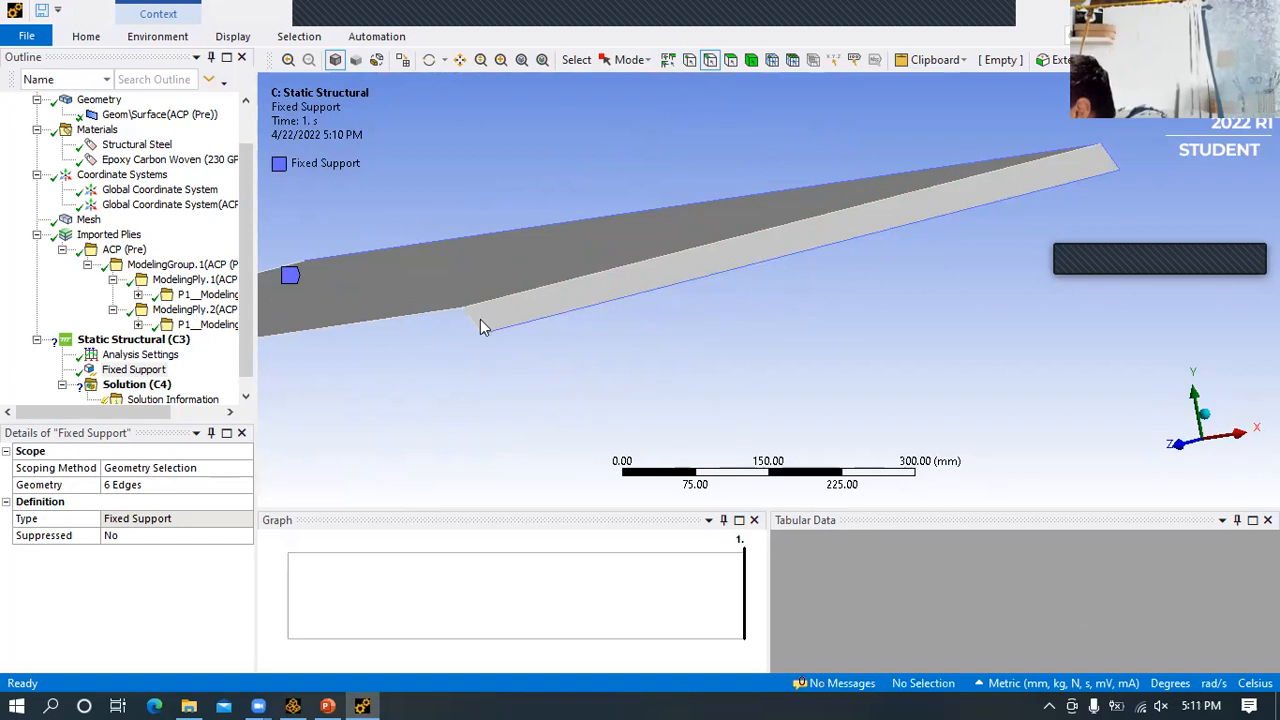
- Select one flange's long outer edge, its two short end edges, and both straight side edges of the plate
left_click(473, 321)
left_click(441, 322, "ctrl")
left_click(539, 335, "ctrl")
middle_click_drag(727, 320, 634, 380)
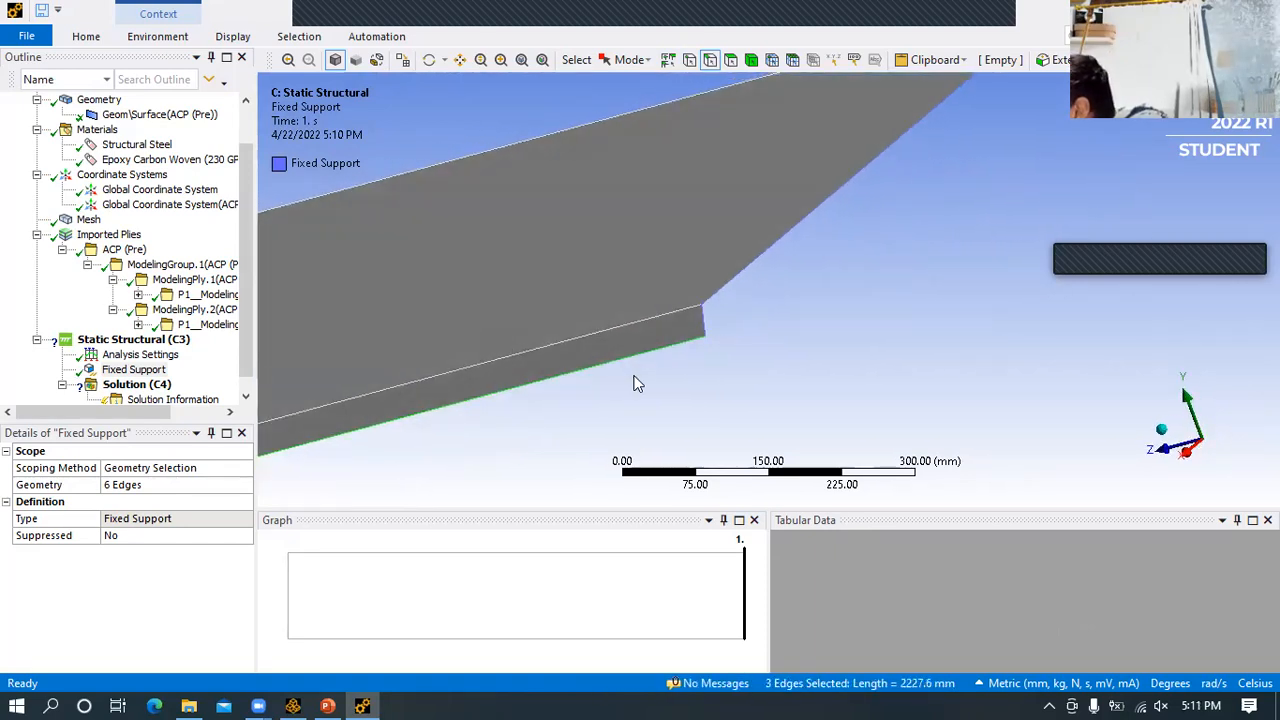
left_click(706, 318, "ctrl")
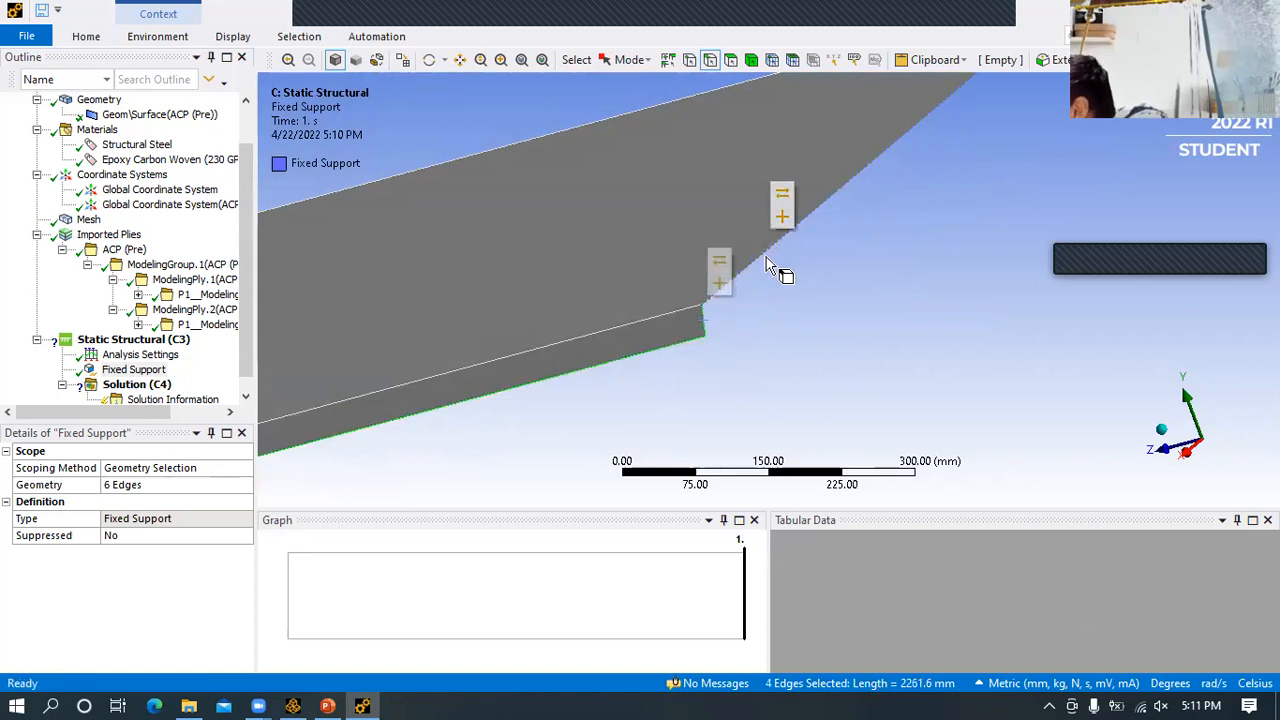
left_click(758, 262, "ctrl")
- Add the other flange's long outer edge and two short end edges, and apply all 8 edges as the Fixed Support geometry
middle_click_drag(905, 268, 808, 303)
left_click(772, 243, "ctrl")
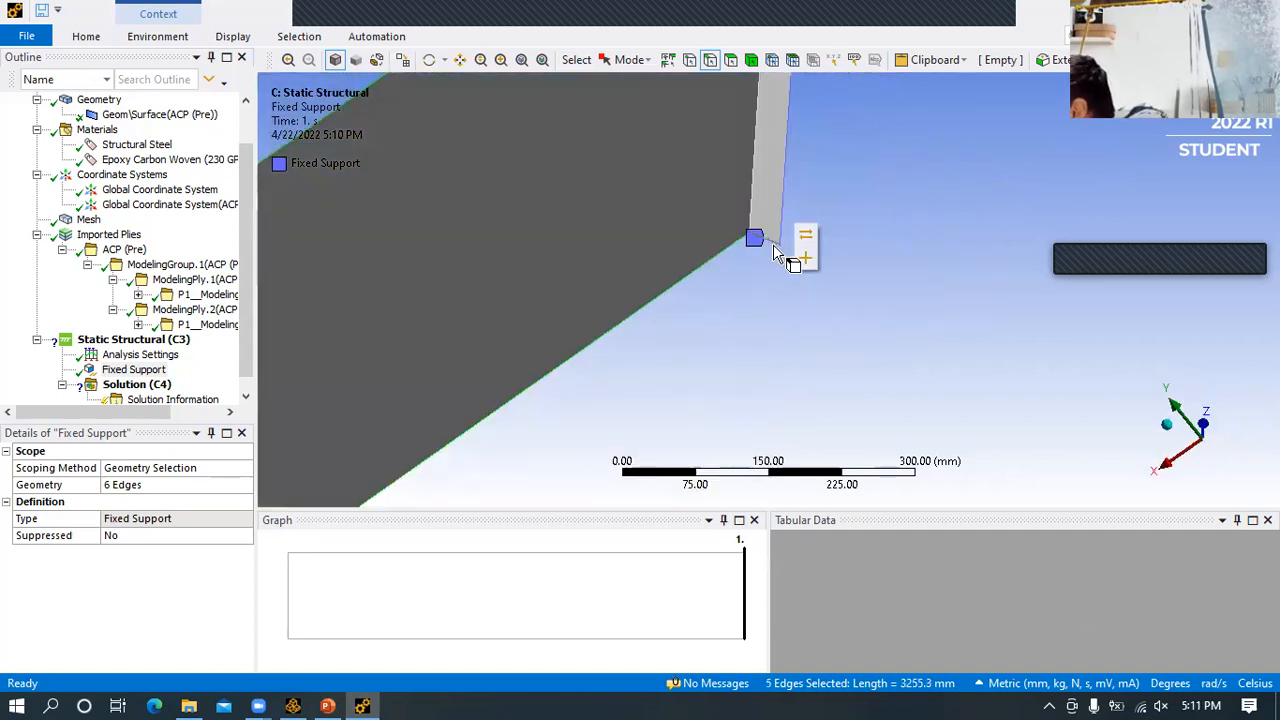
left_click(786, 158, "ctrl")
middle_click_drag(930, 248, 742, 384)
scroll(598, 432, "up", 3)
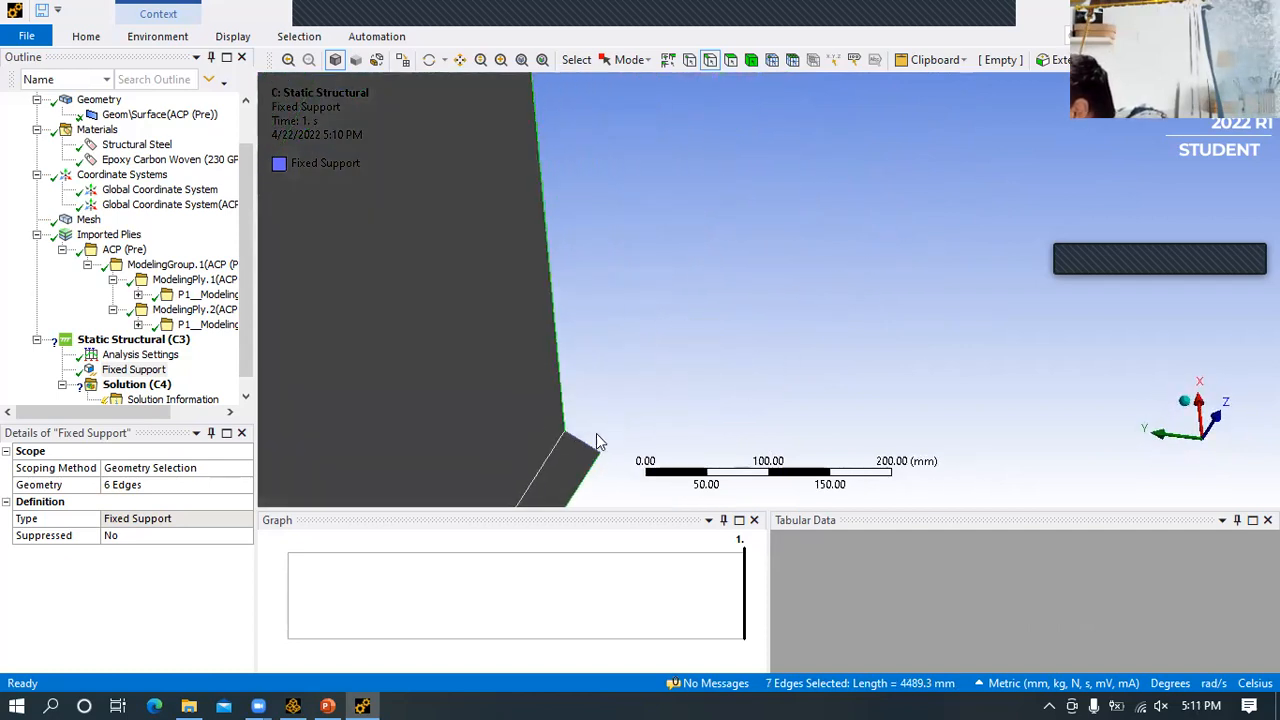
left_click(565, 470, "ctrl")
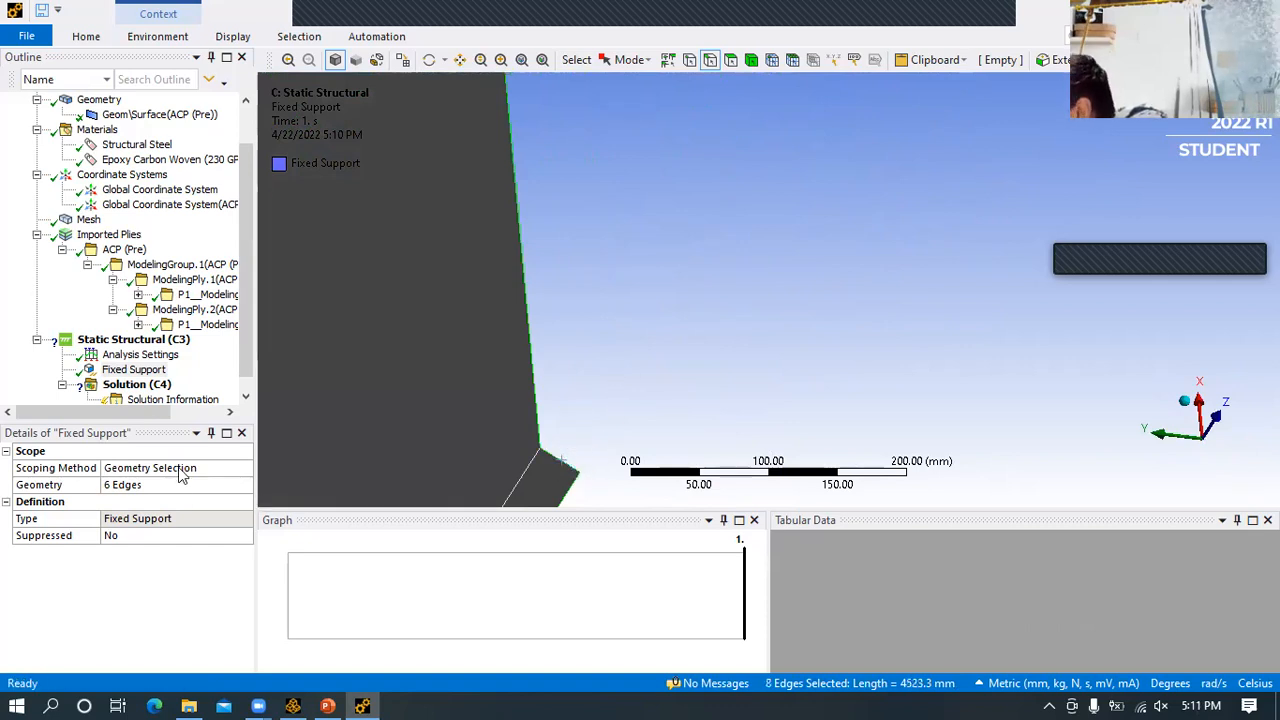
left_click(150, 487)
left_click(148, 486)
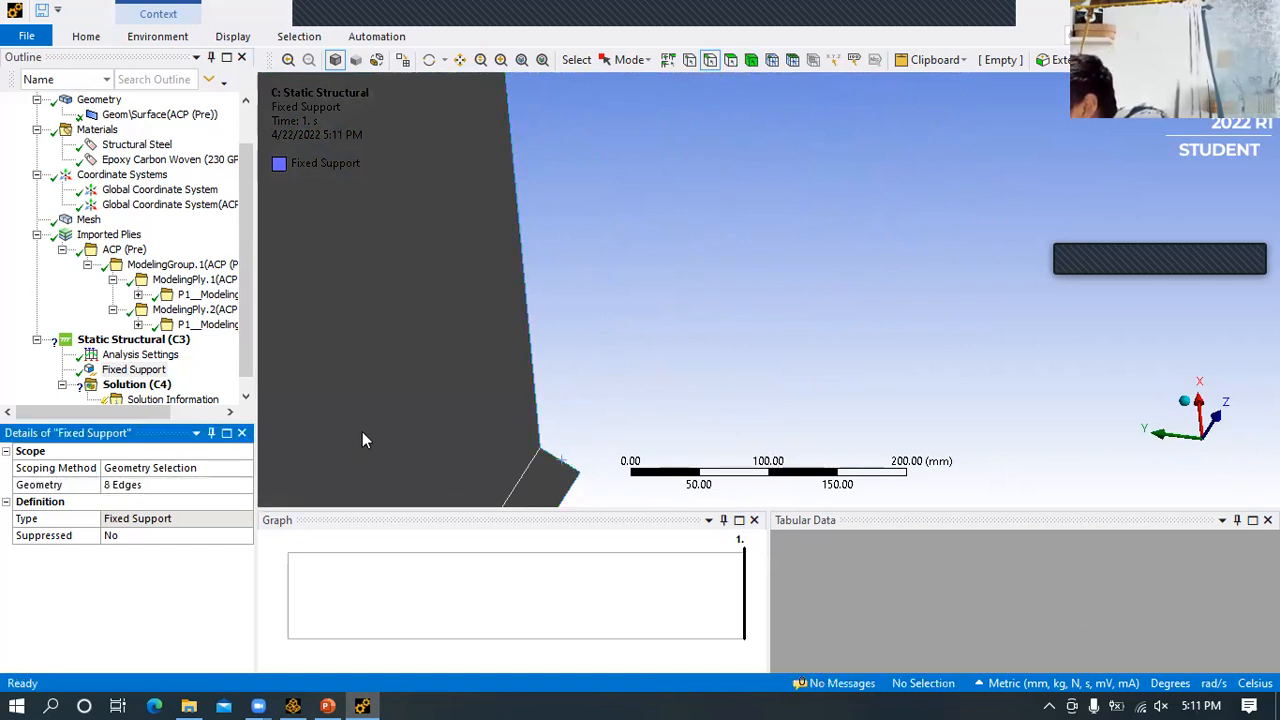
scroll(665, 395, "up", 2)
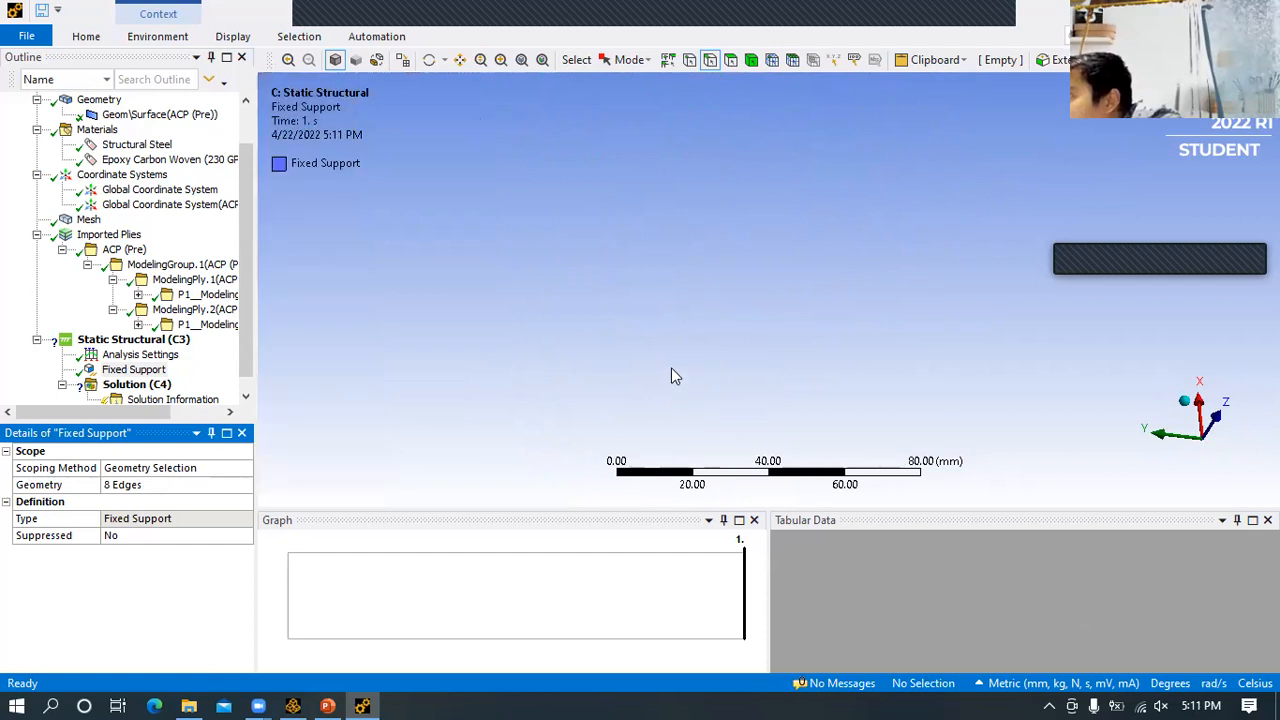
middle_click_drag(686, 367, 357, 274)
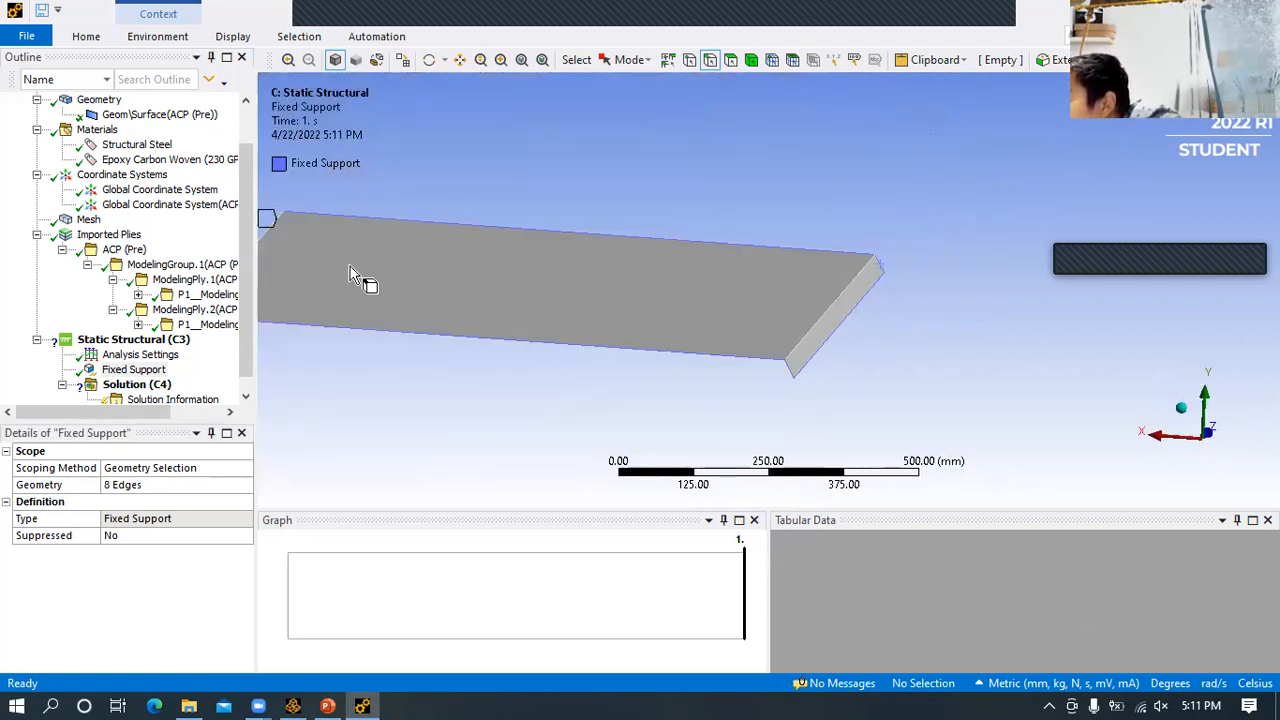
left_click(170, 340)
right_click(172, 341)
left_click(583, 424)
scroll(577, 414, "up", 1)
scroll(577, 410, "down", 3)
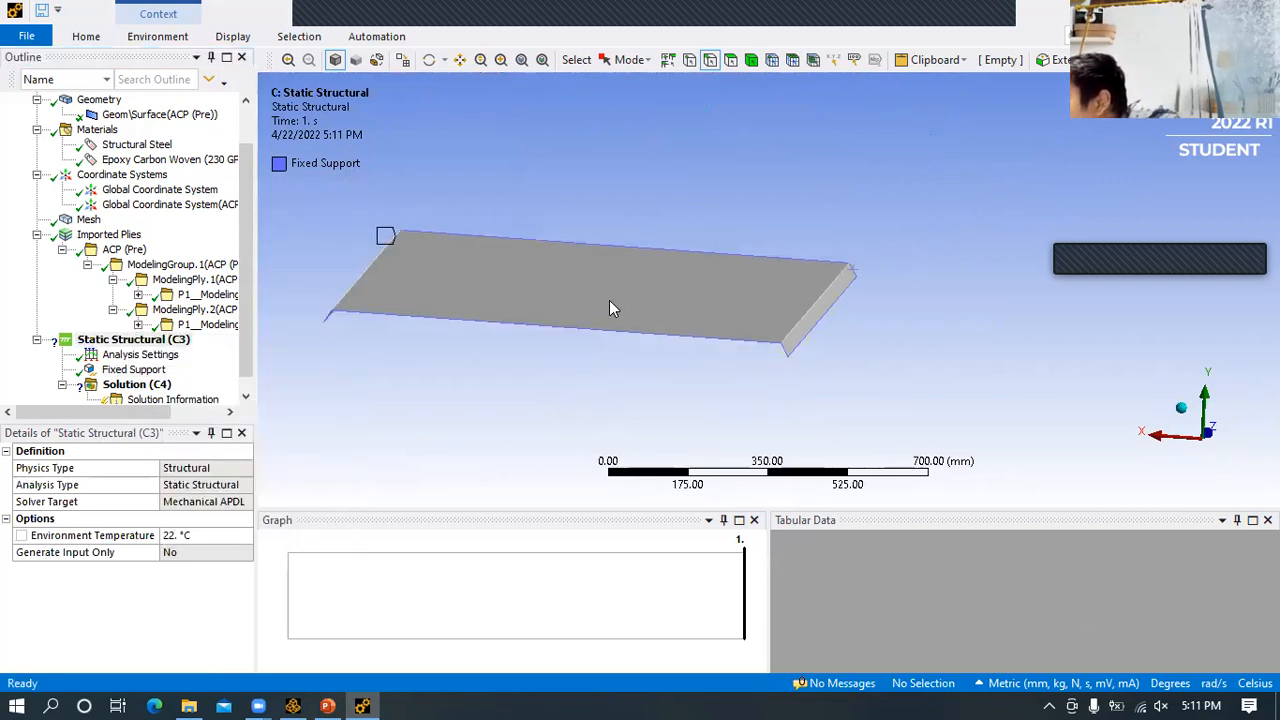
- Insert a Force load in the Static Structural analysis and scope it to the plate's large top face
left_click(152, 341)
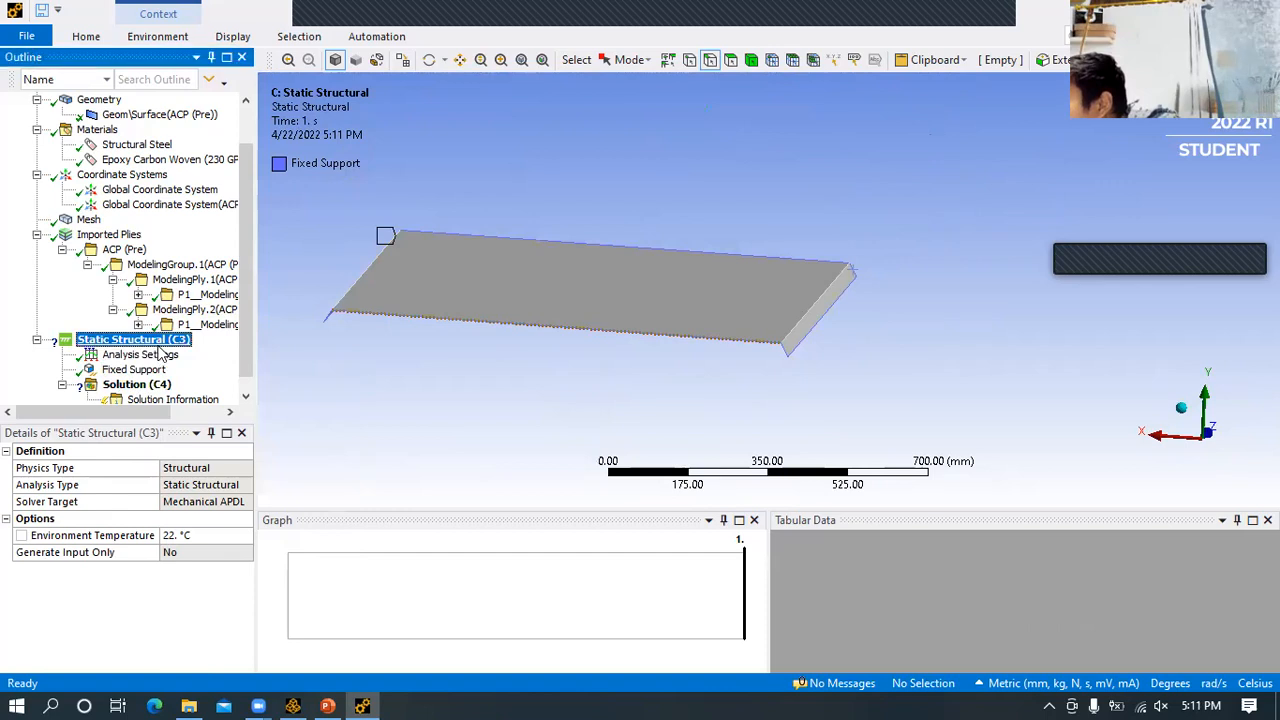
right_click(160, 355)
mouse_move(220, 358)
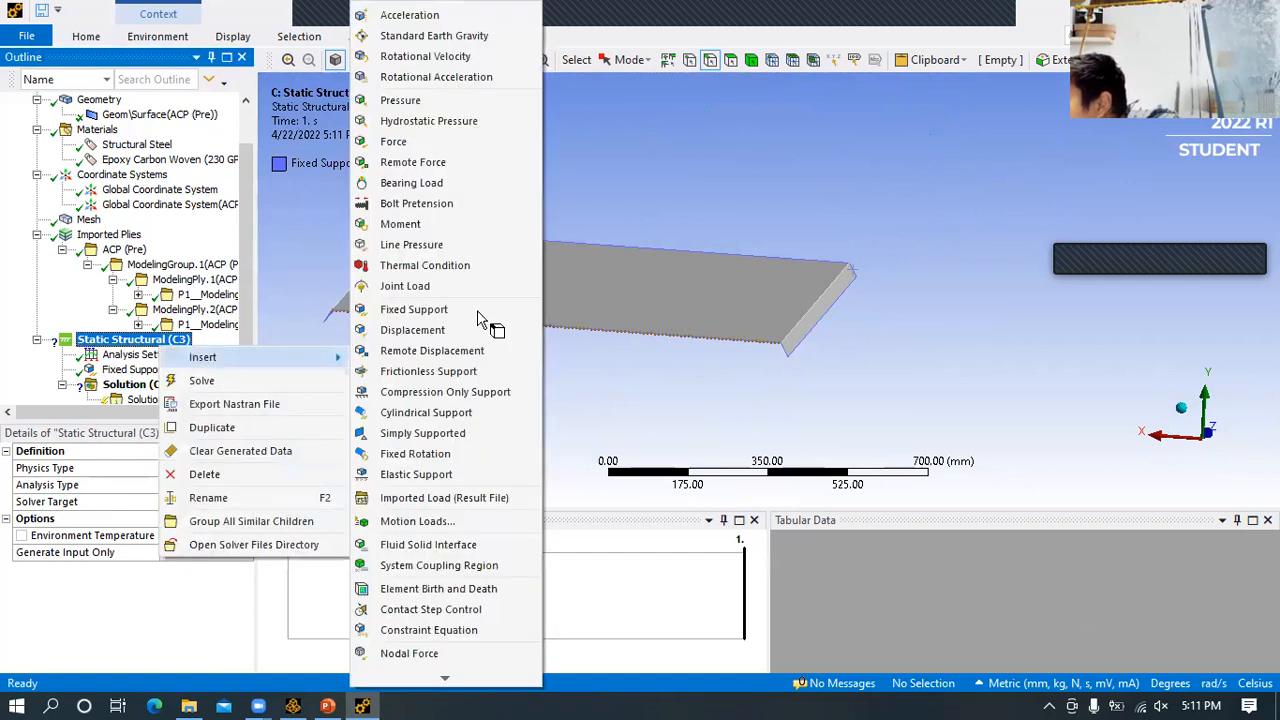
left_click(400, 142)
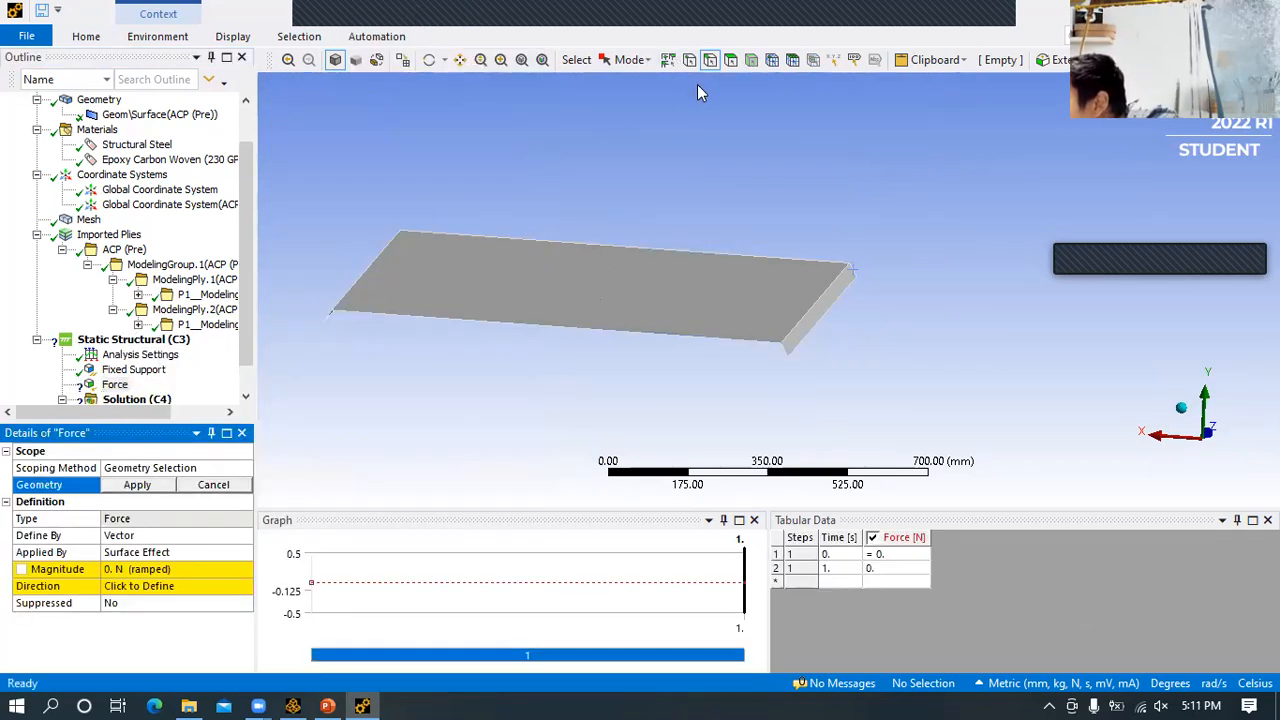
left_click(588, 281)
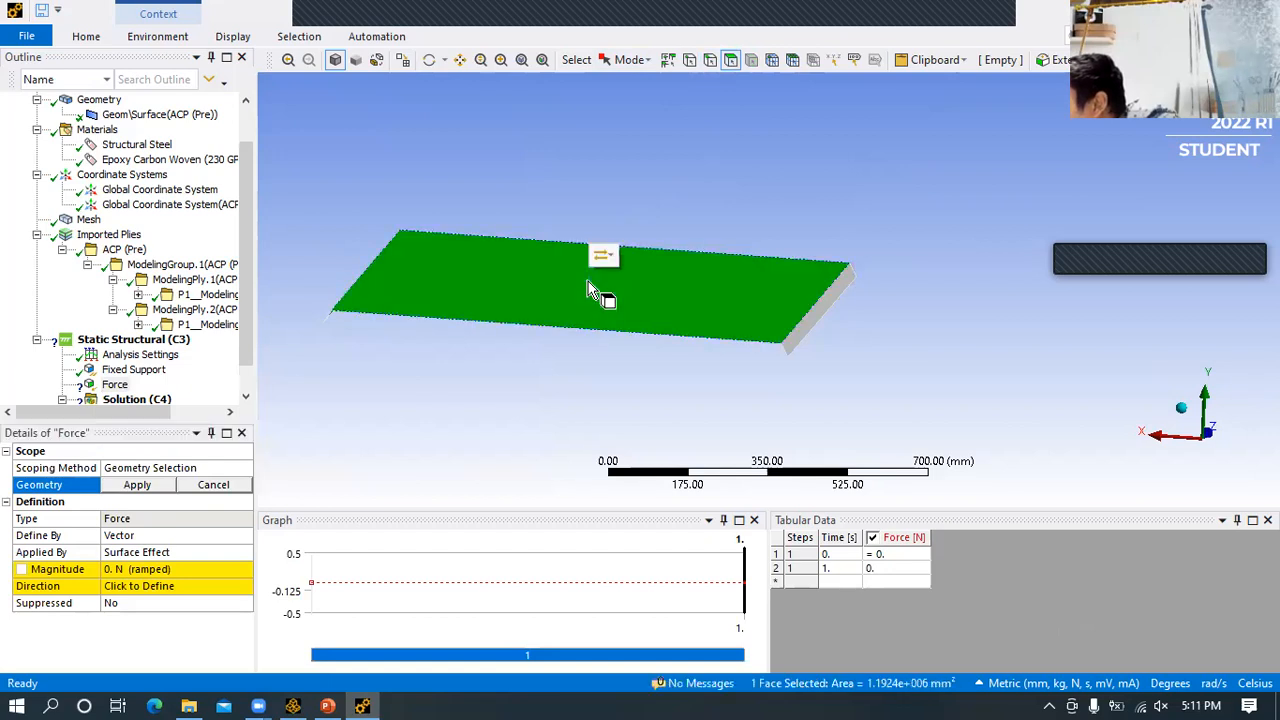
left_click(138, 486)
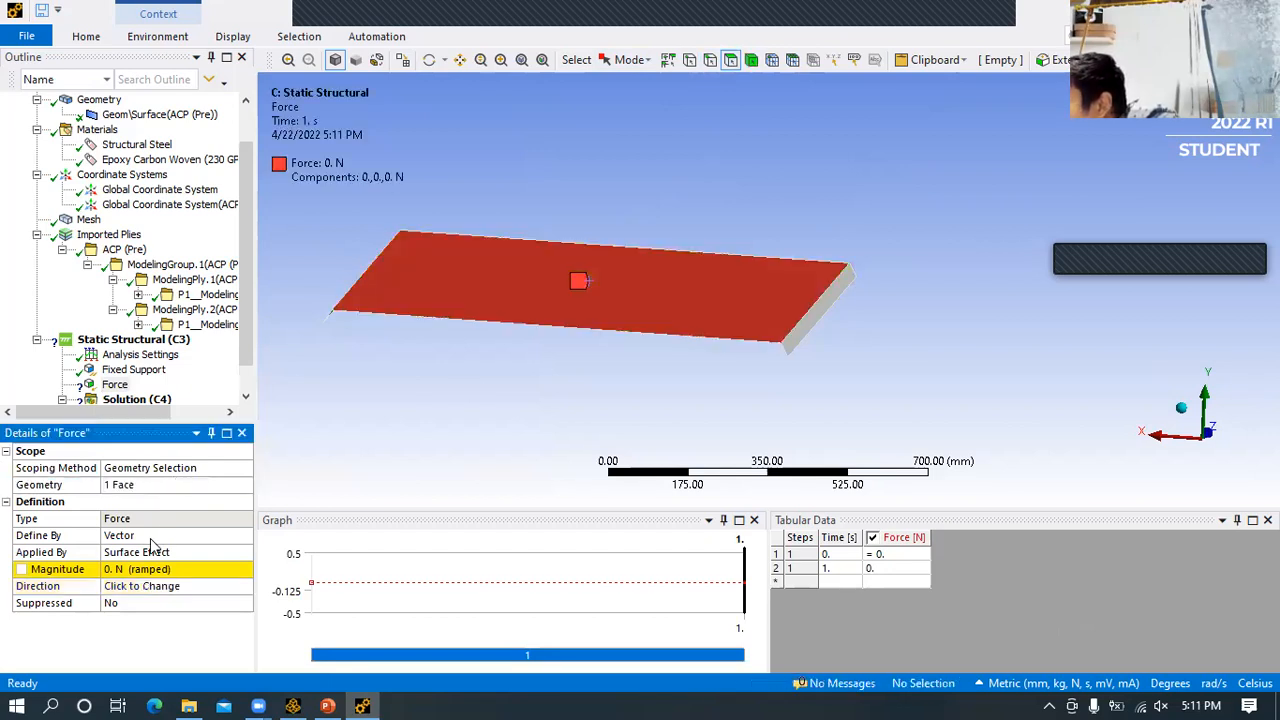
- Define the Force by Components in the Global Coordinate System and set its Y Component to -100 N
left_click(182, 538)
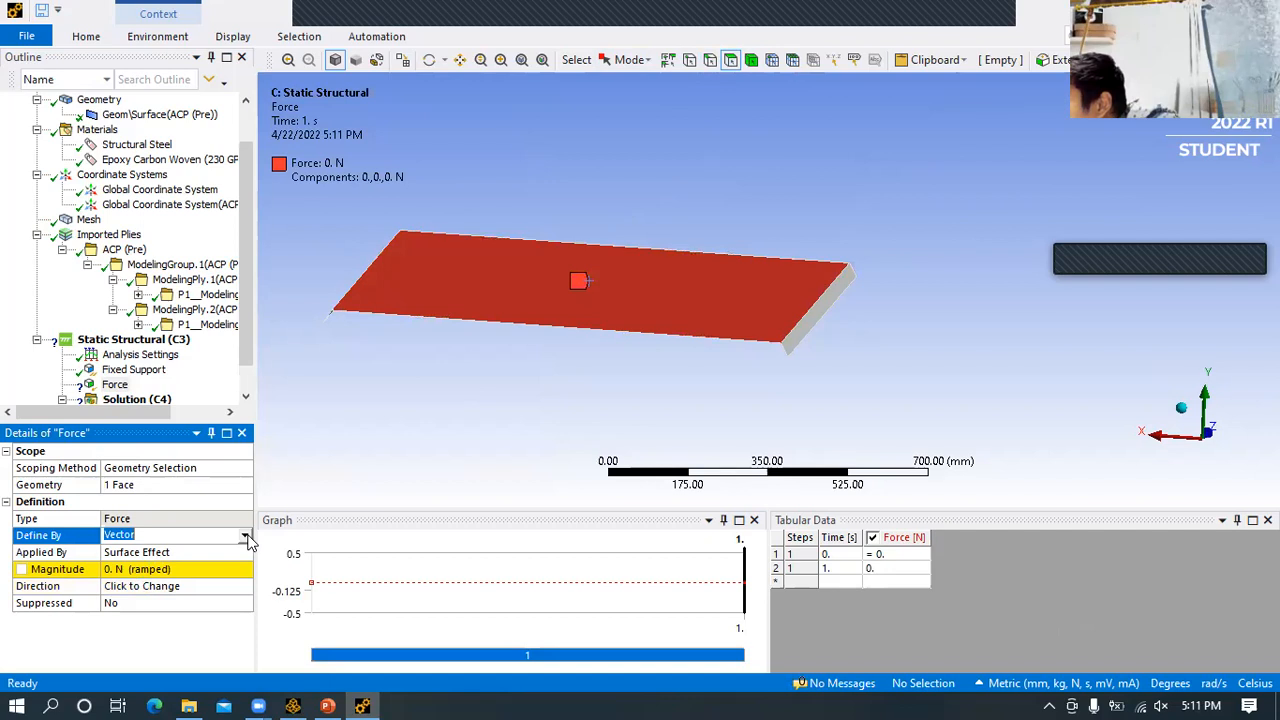
left_click(249, 535)
left_click(163, 550)
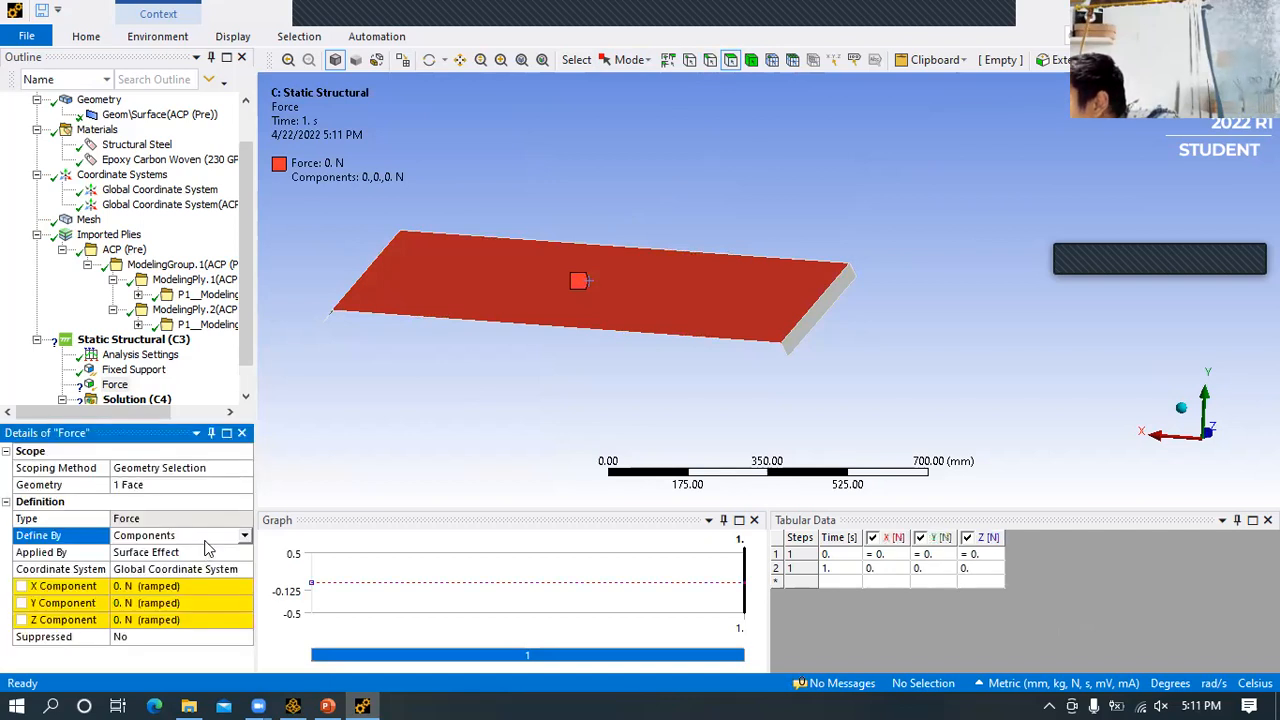
middle_click_drag(584, 424, 500, 437)
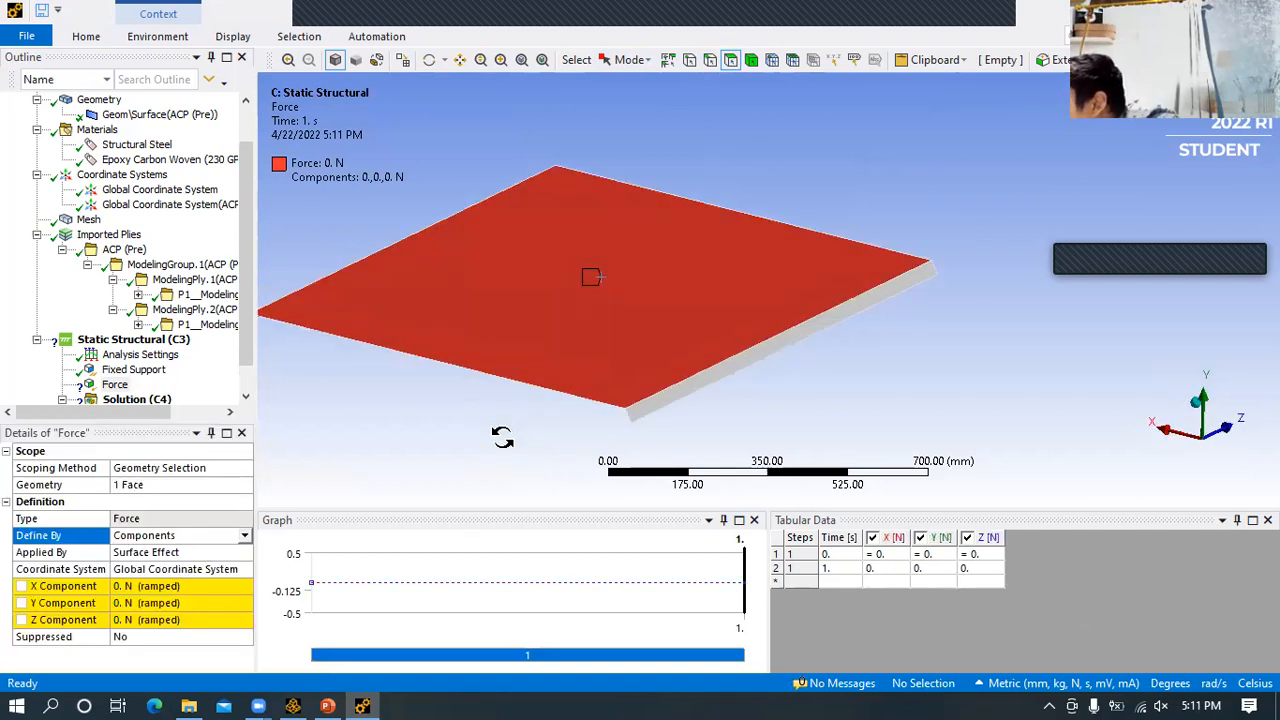
left_click(116, 603)
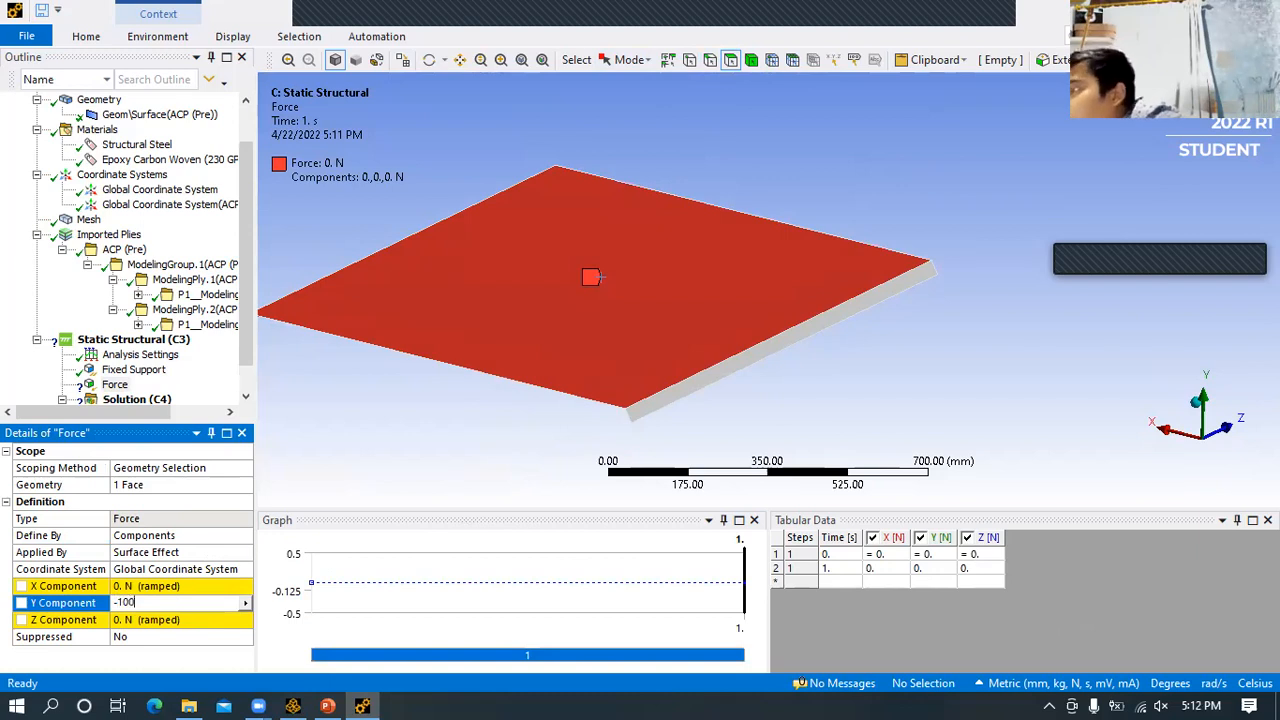
key("Return")
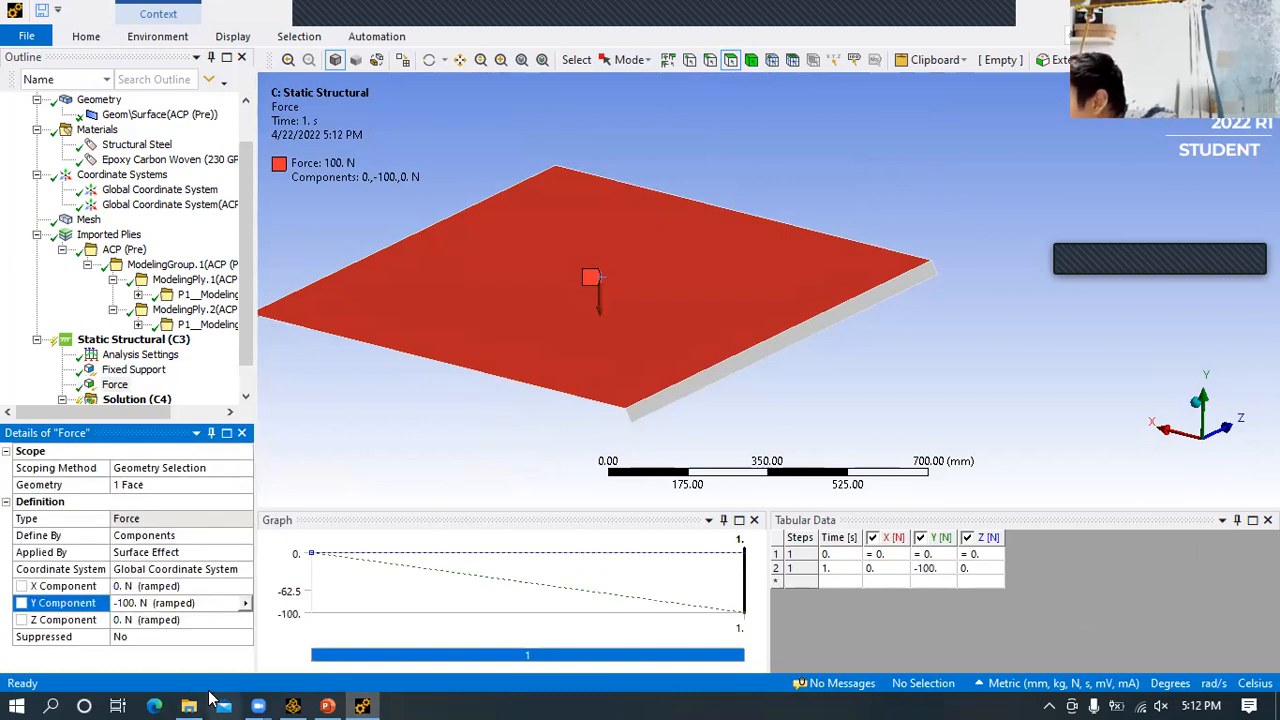
middle_click_drag(875, 393, 837, 400)
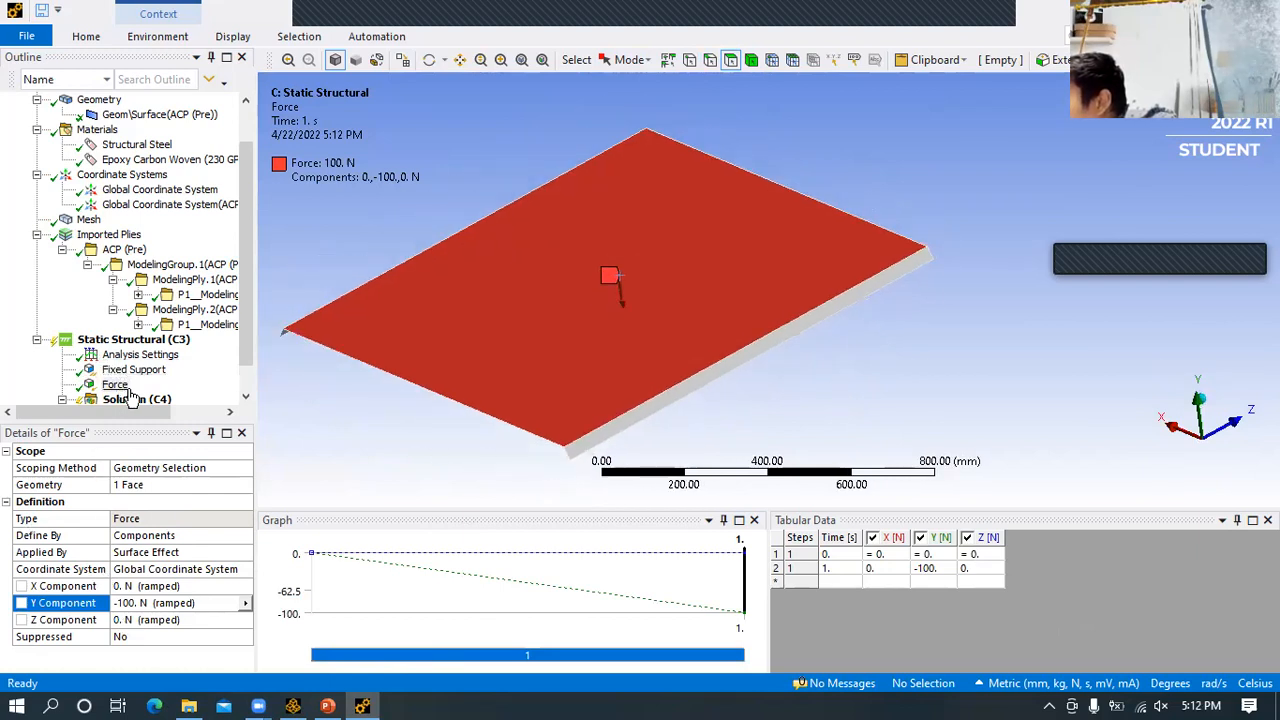
- Add a Total Deformation result to the Solution and solve the analysis
scroll(130, 395, "down", 1)
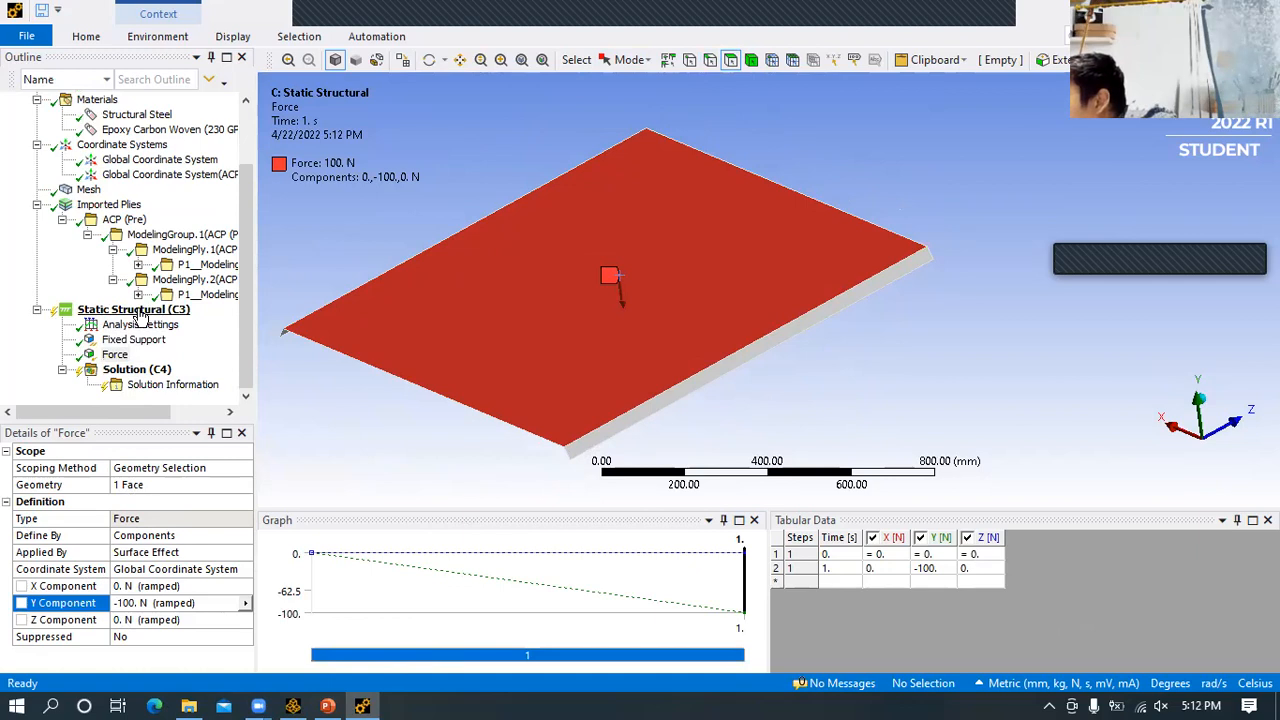
right_click(133, 375)
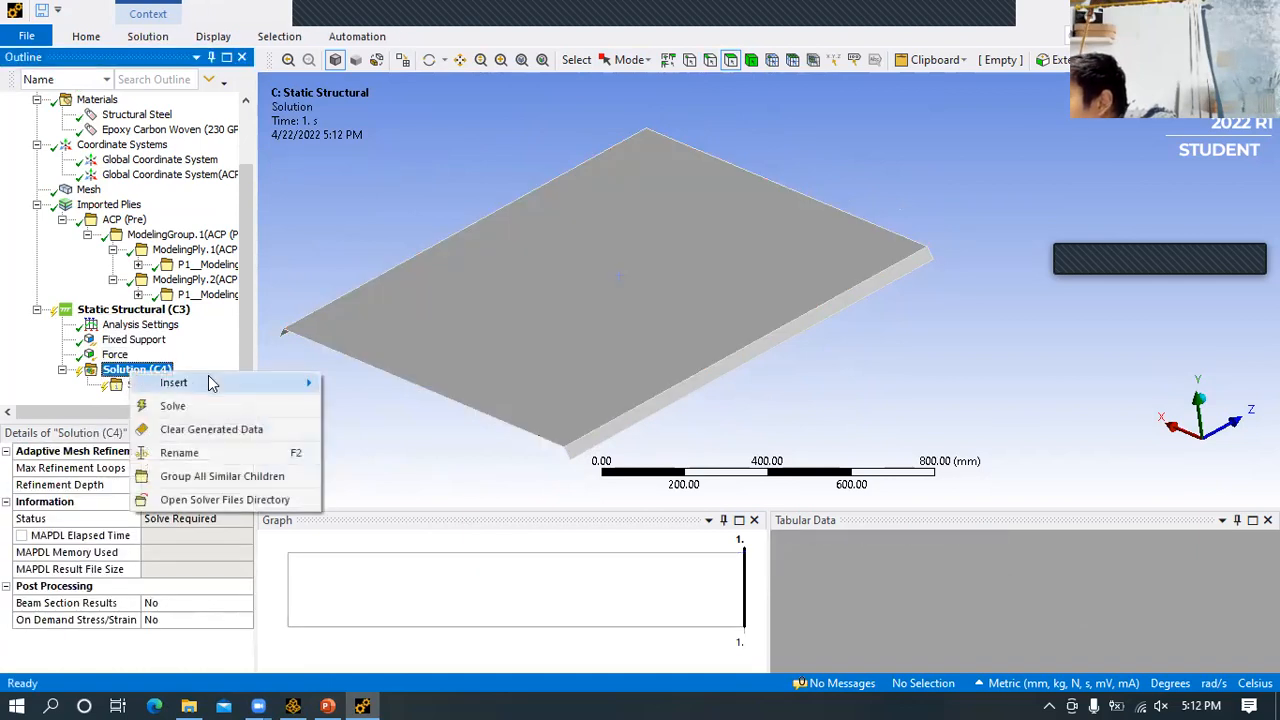
mouse_move(300, 383)
mouse_move(358, 298)
left_click(493, 291)
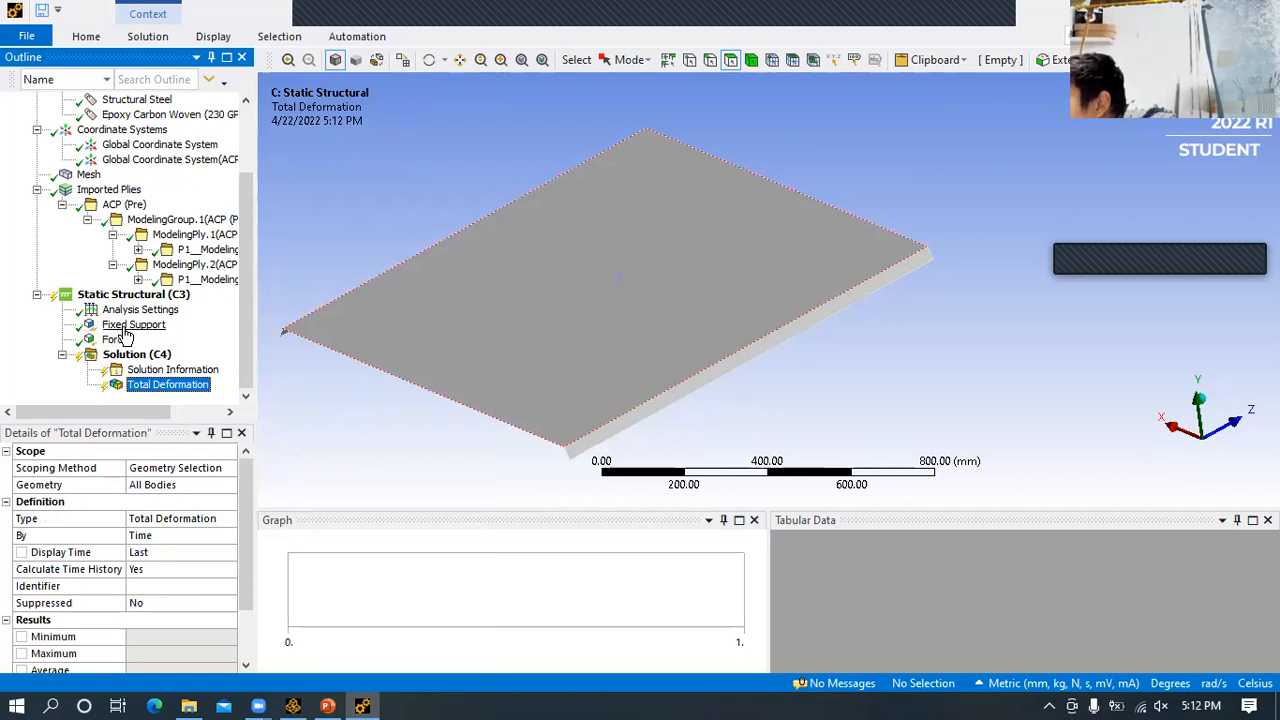
left_click(86, 36)
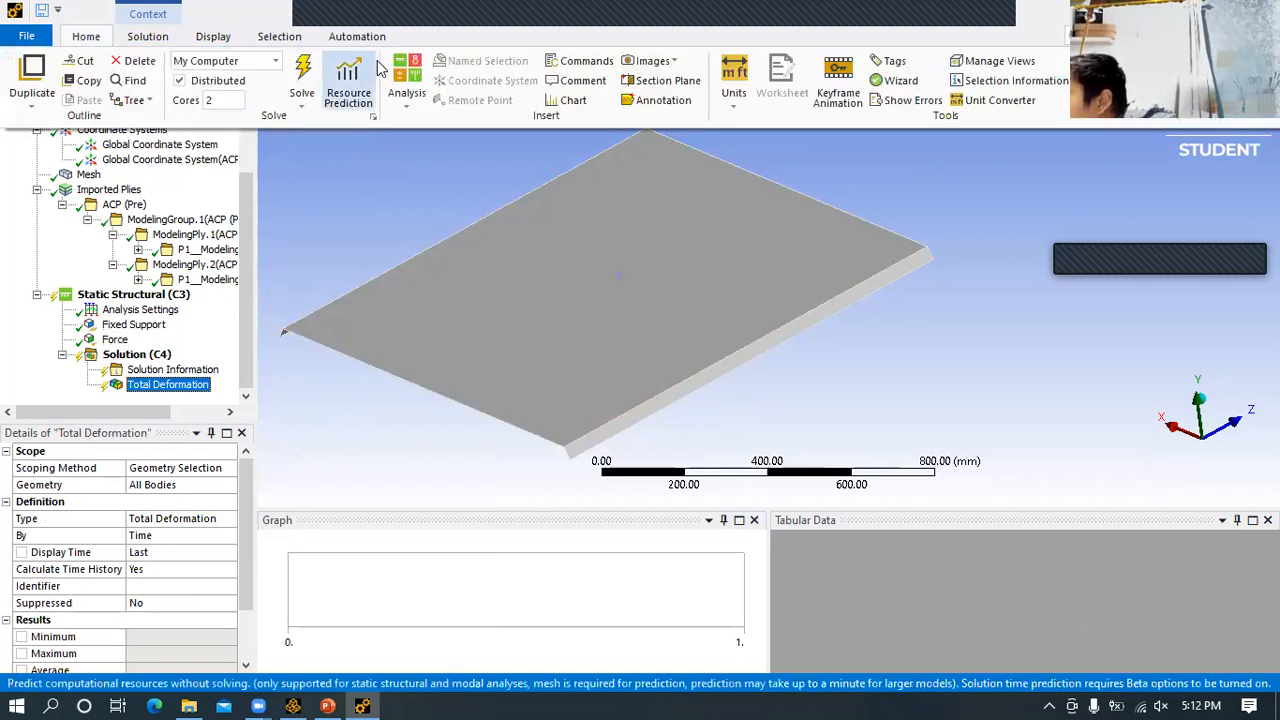
left_click(301, 78)
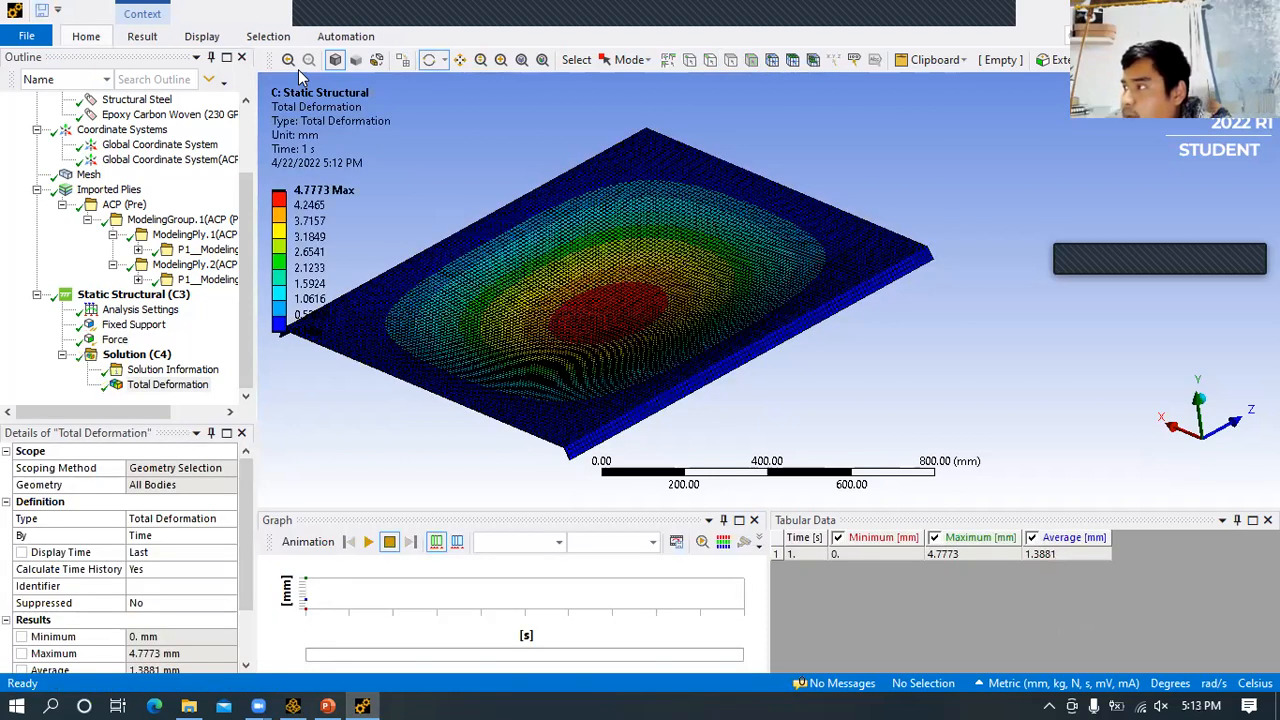
- Examine the Total Deformation contours on the plate from several angles and play the deformation animation
left_click(428, 60)
left_click_drag(409, 200, 208, 352)
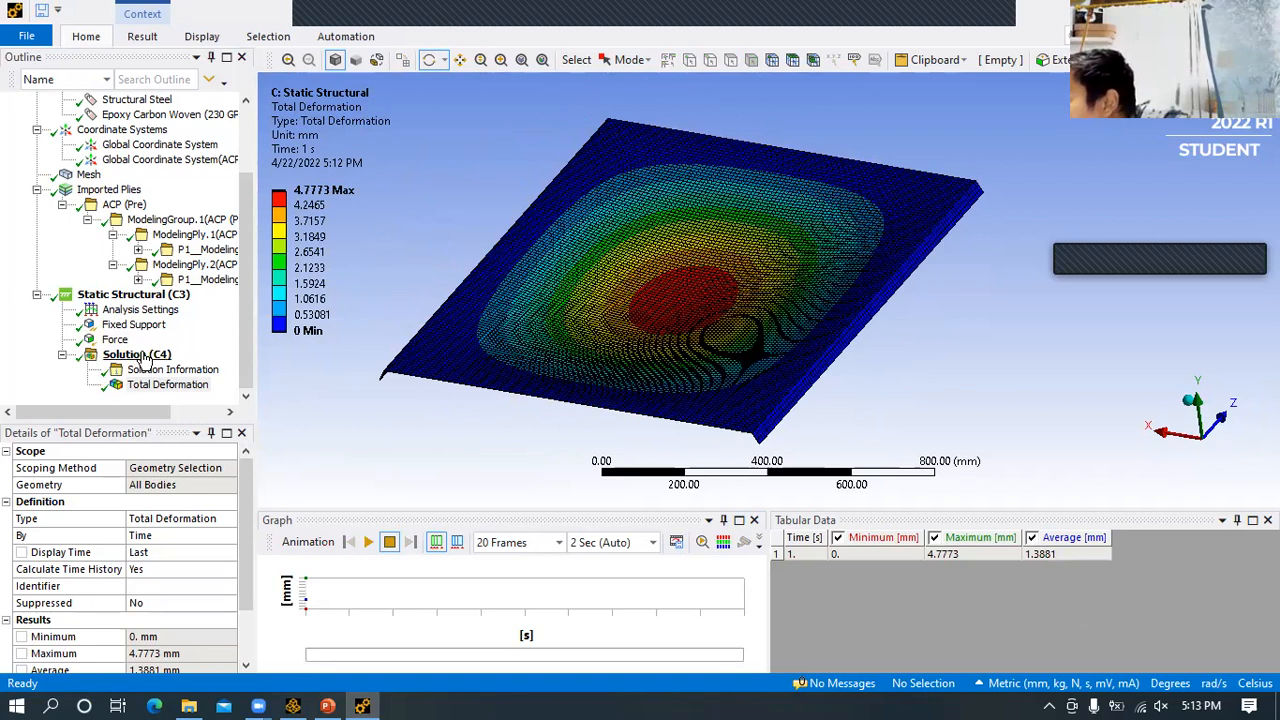
left_click_drag(433, 176, 372, 190)
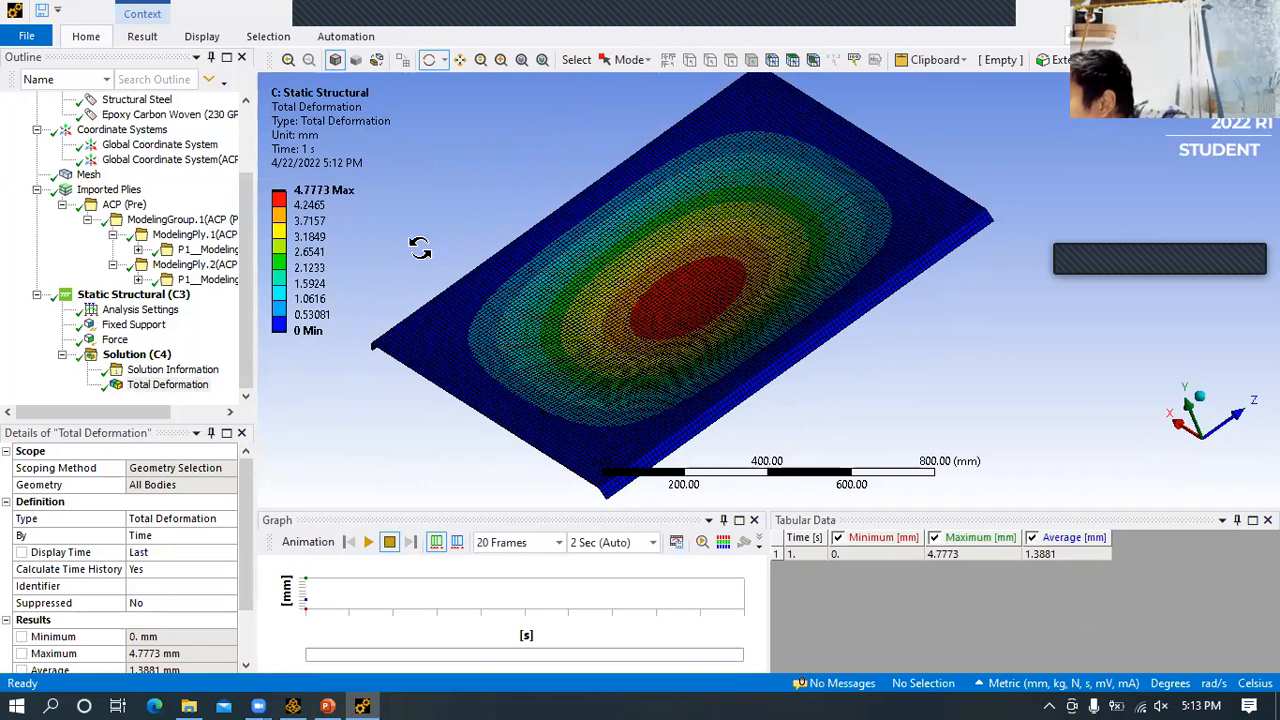
left_click(142, 36)
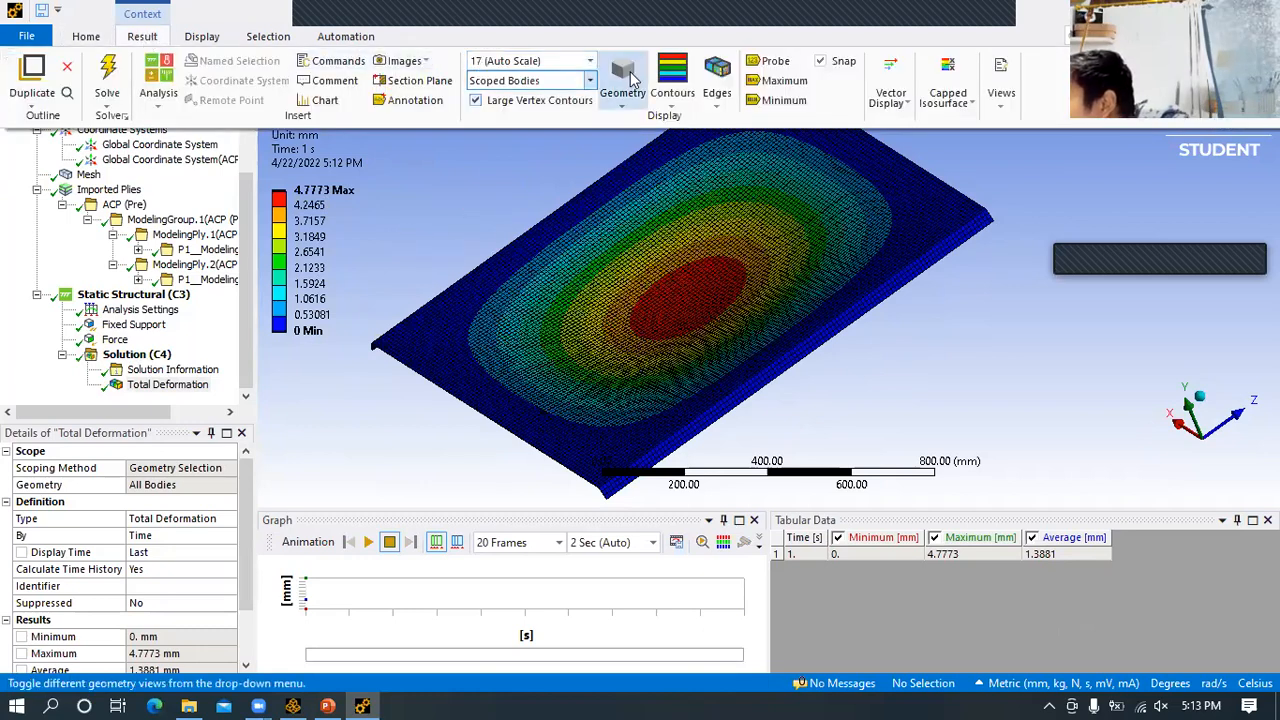
left_click(368, 543)
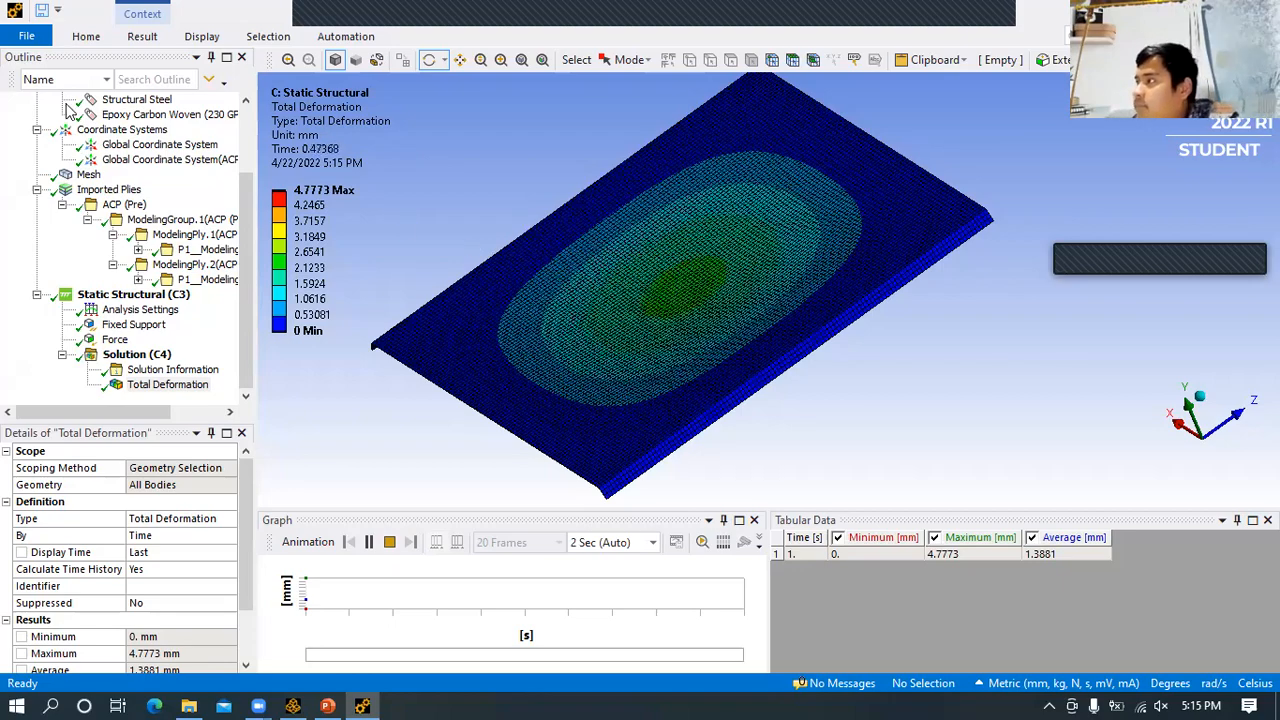
- Undock the Outline and the Total Deformation details as floating windows
left_click(196, 57)
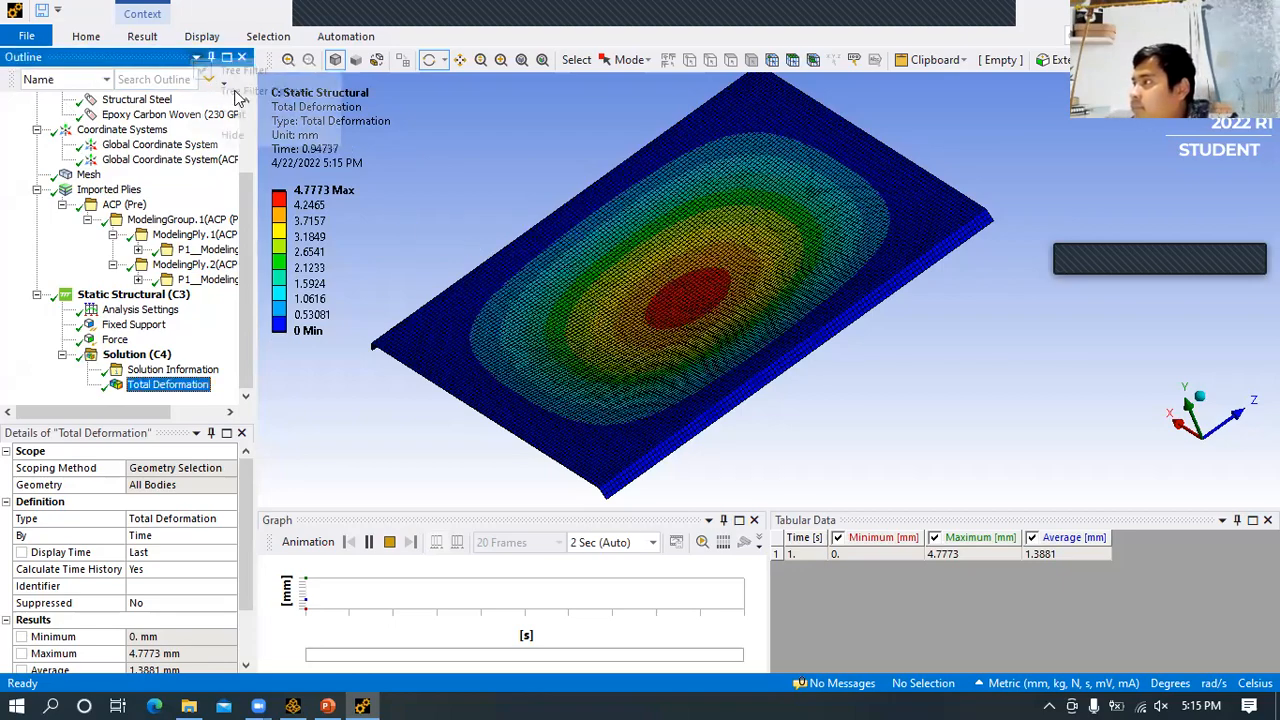
left_click(233, 115)
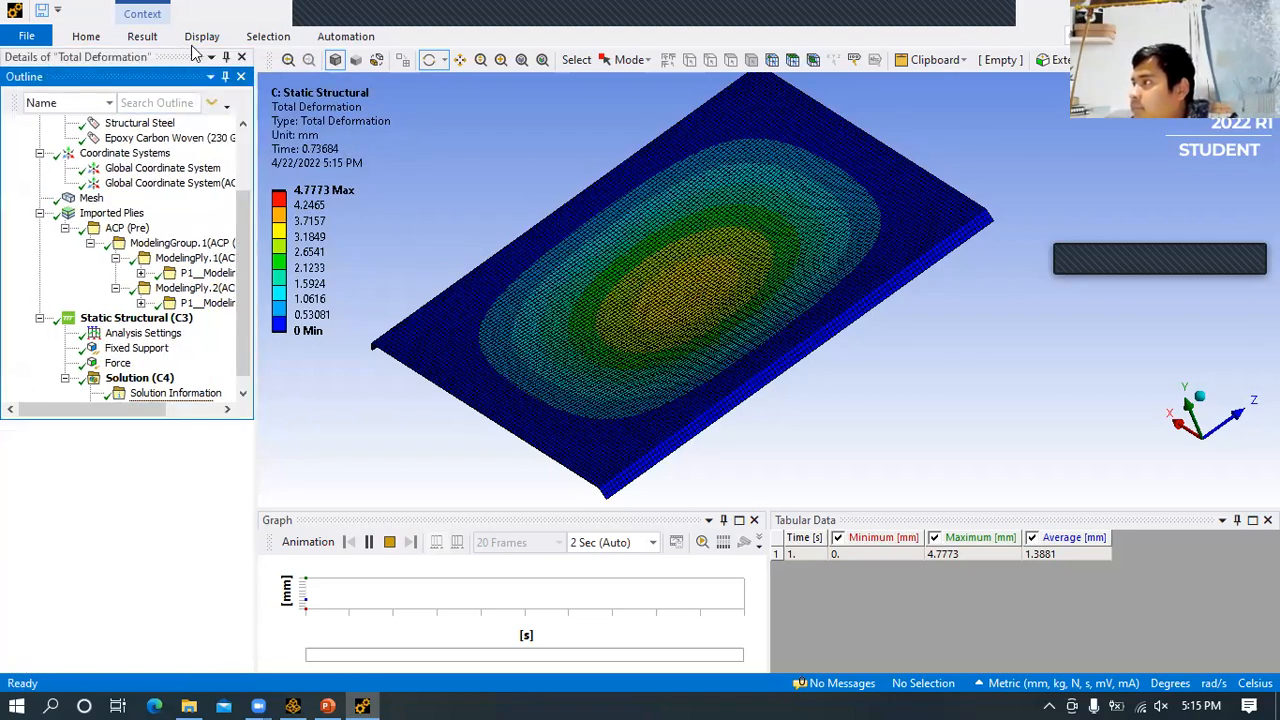
left_click(209, 57)
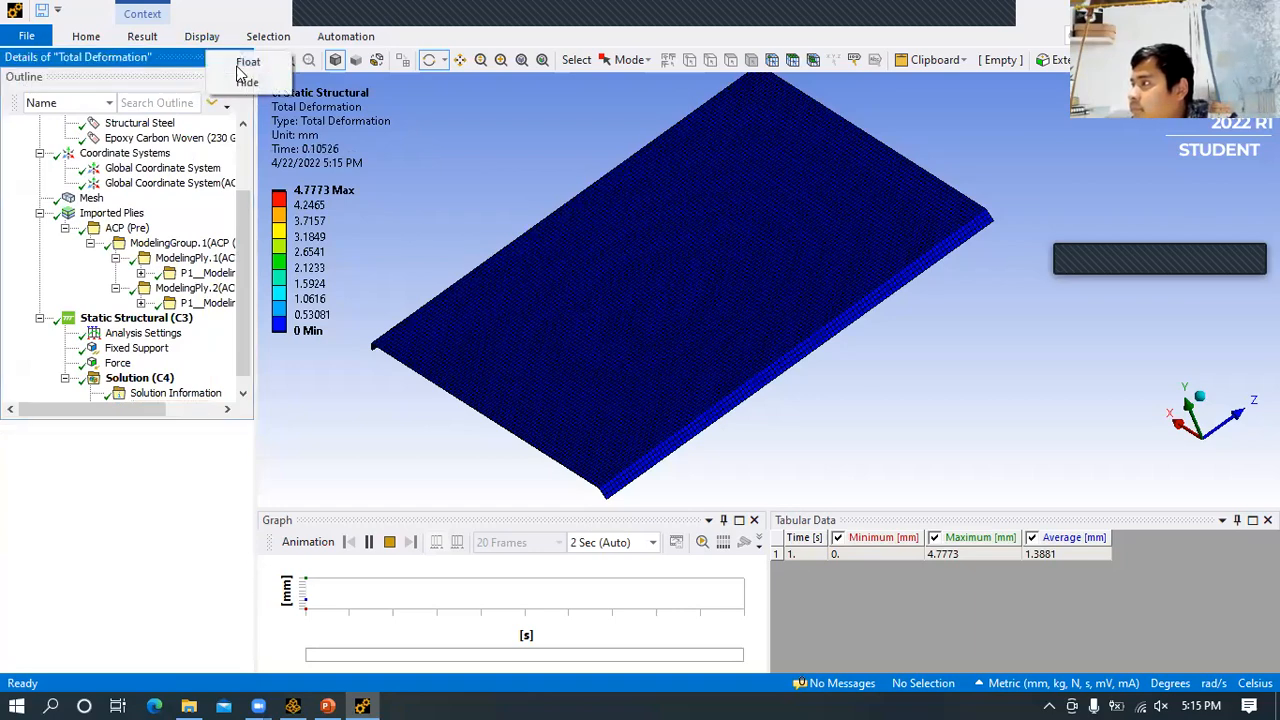
left_click(240, 64)
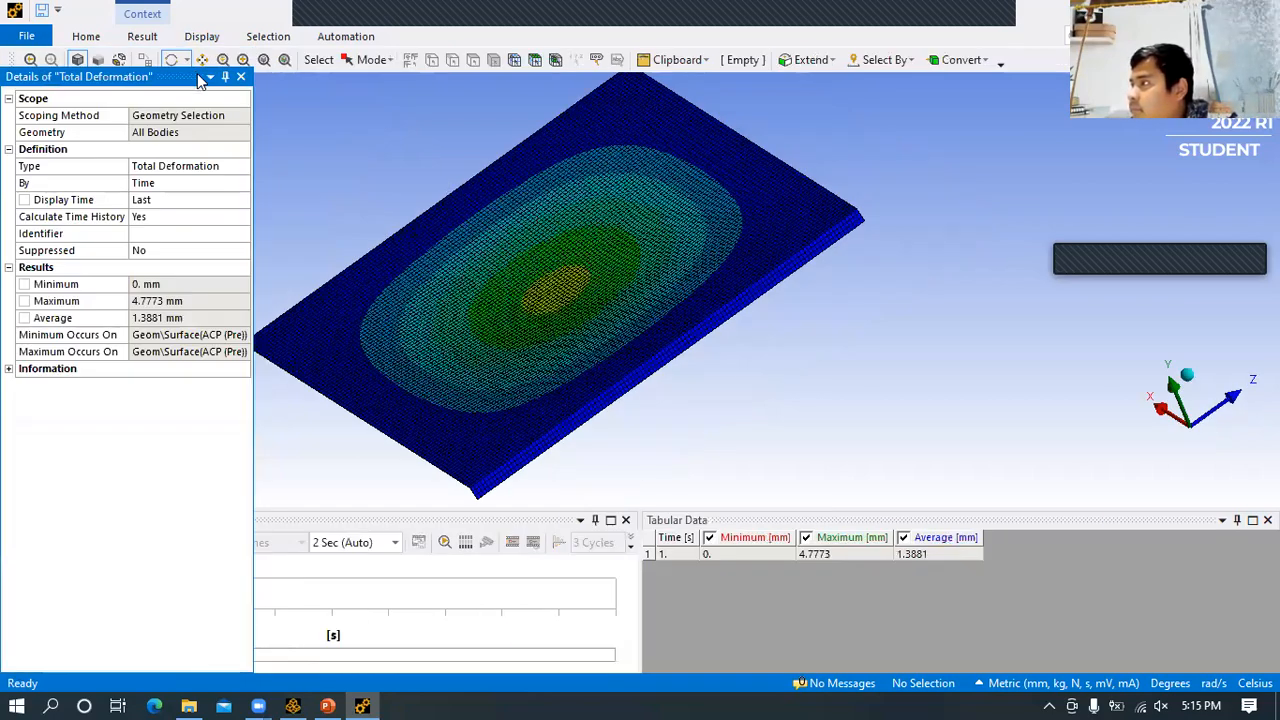
left_click(210, 77)
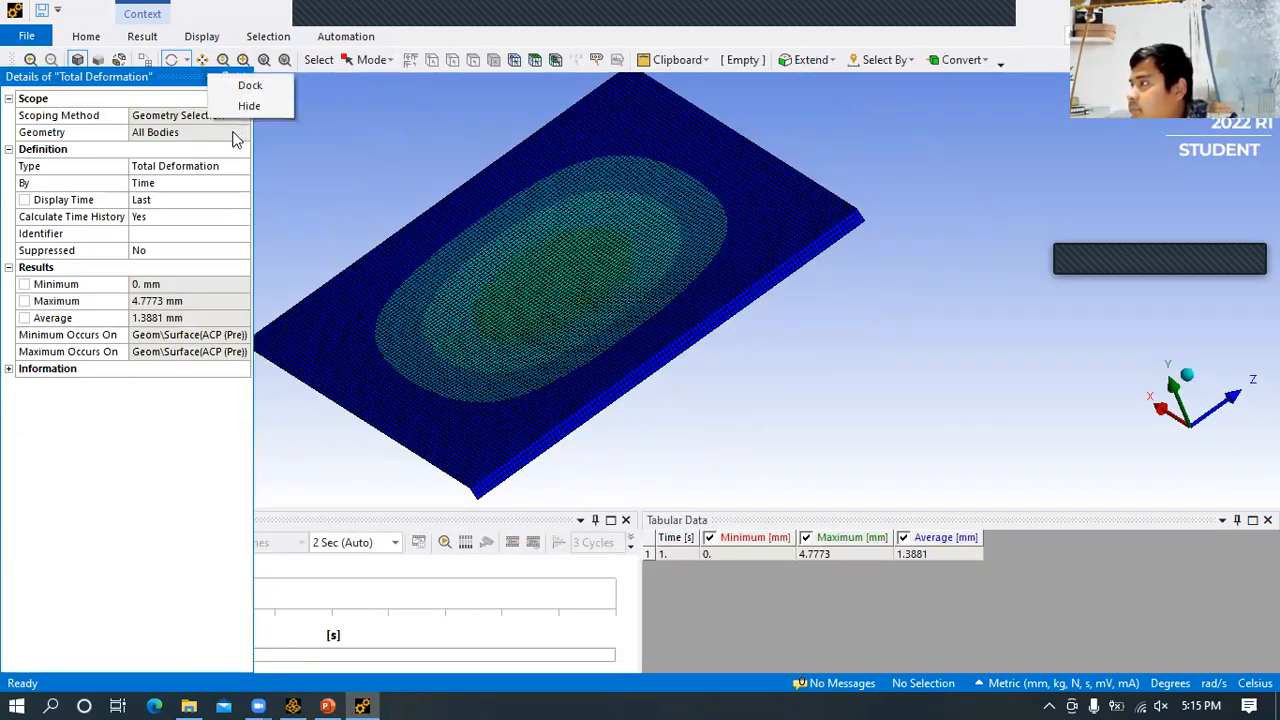
left_click(168, 150)
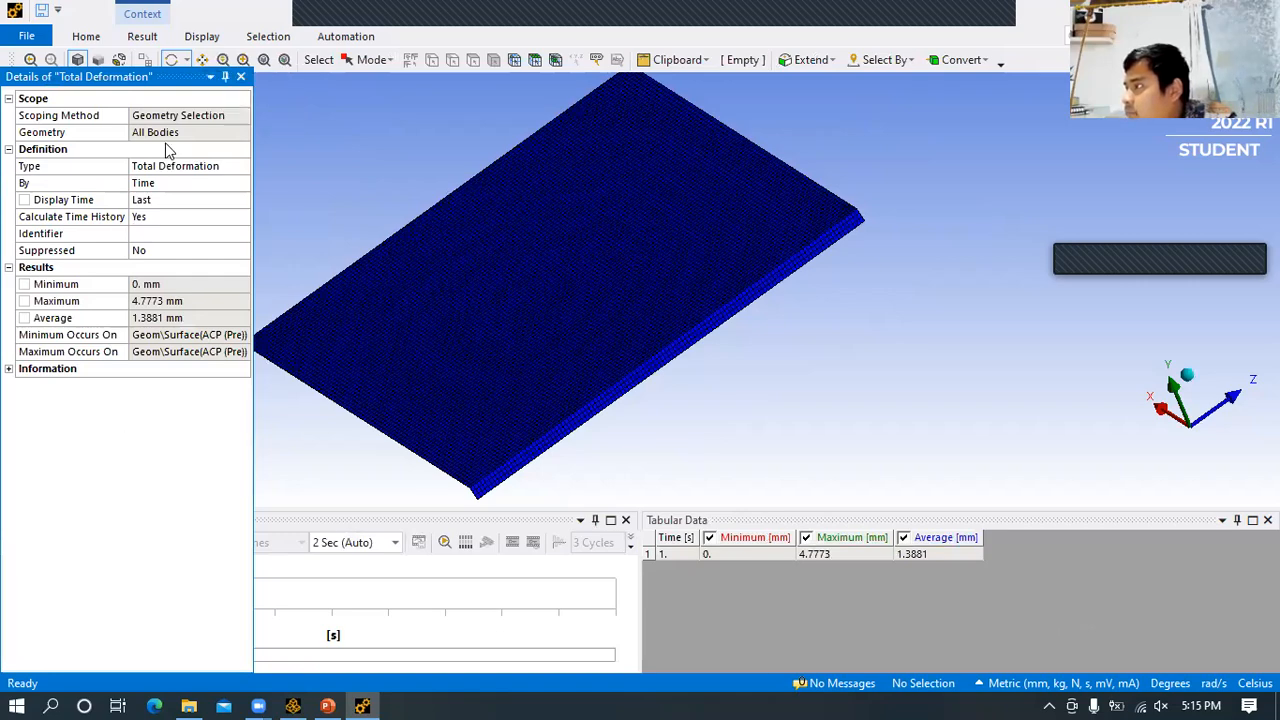
left_click(210, 77)
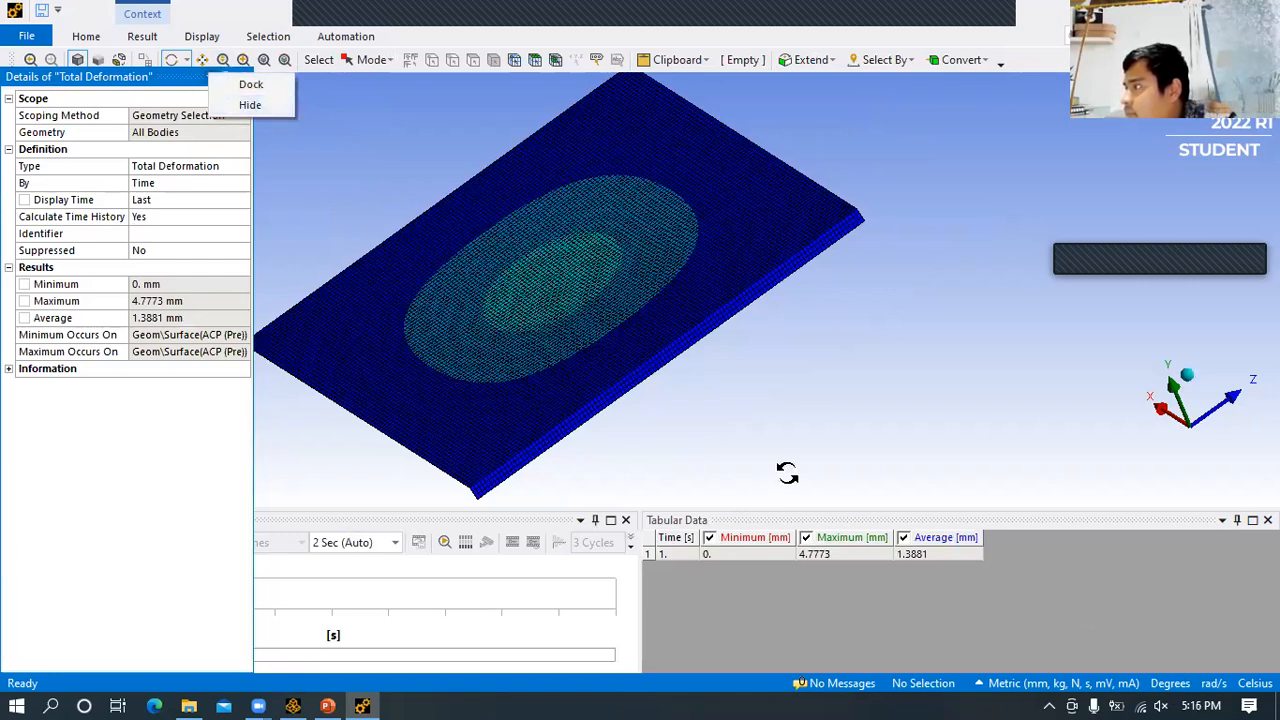
- Undock the Graph and Tabular Data as floating windows
left_click(579, 521)
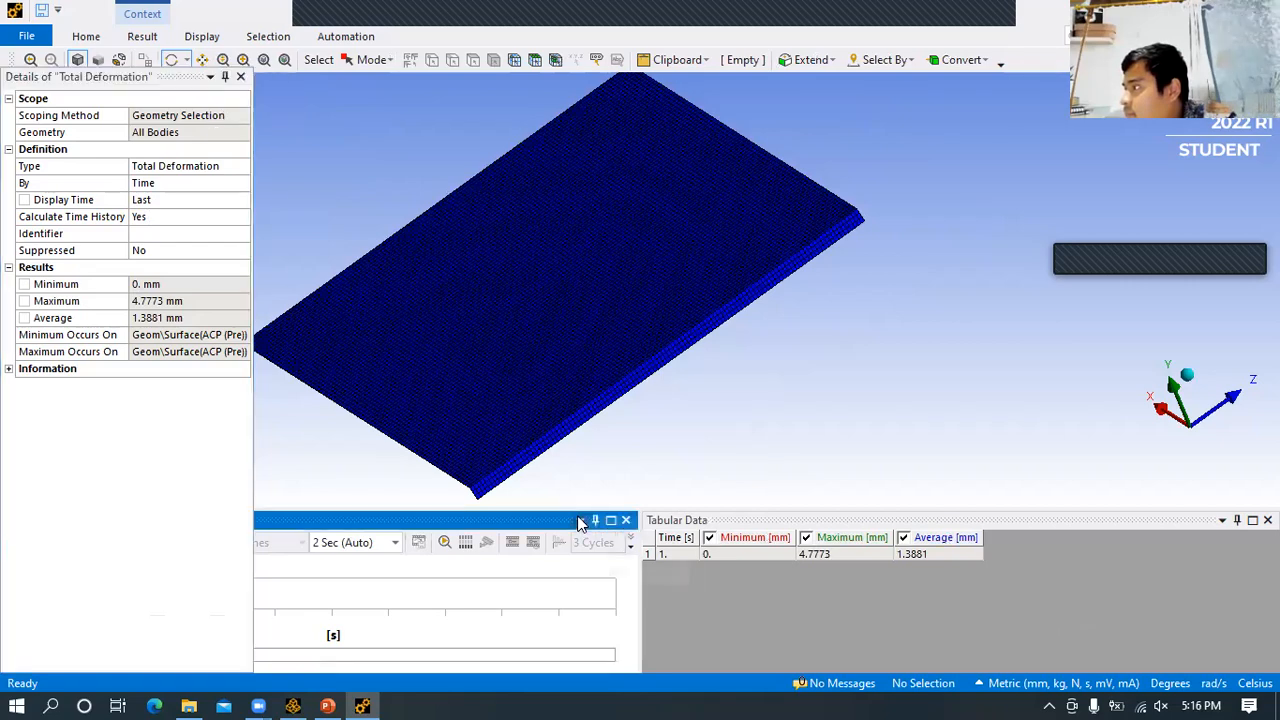
left_click(630, 553)
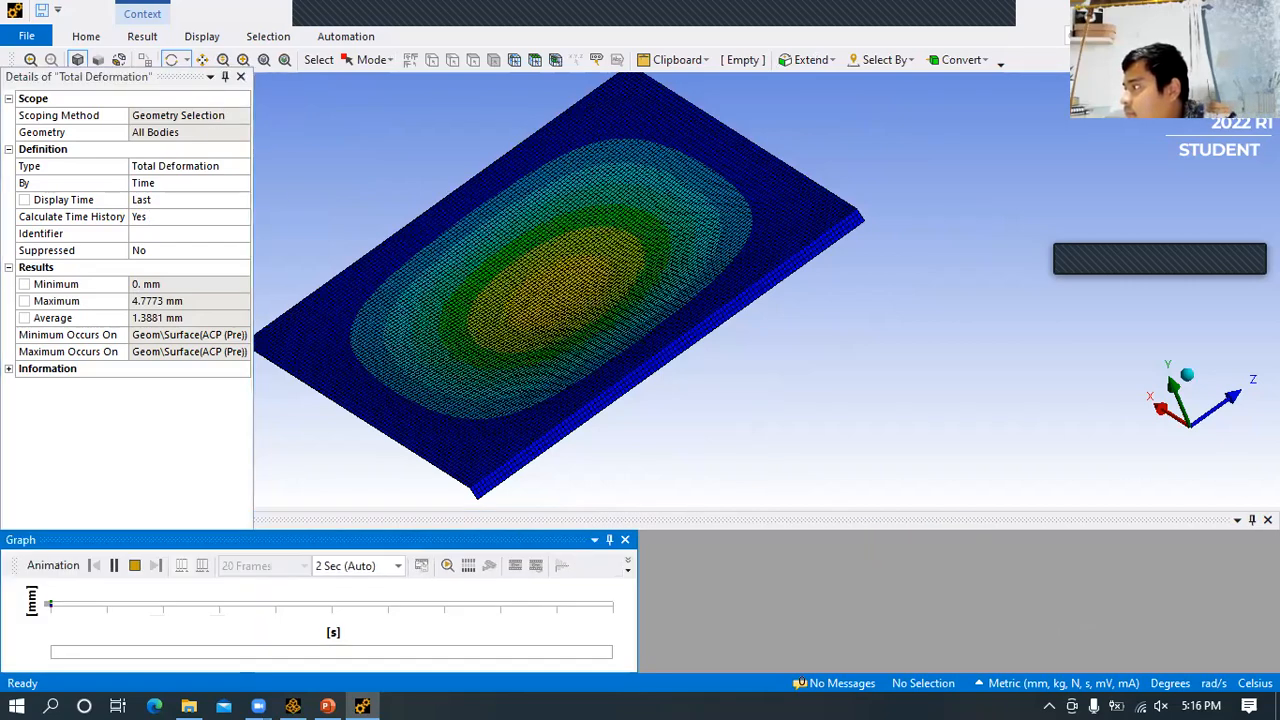
left_click(1237, 520)
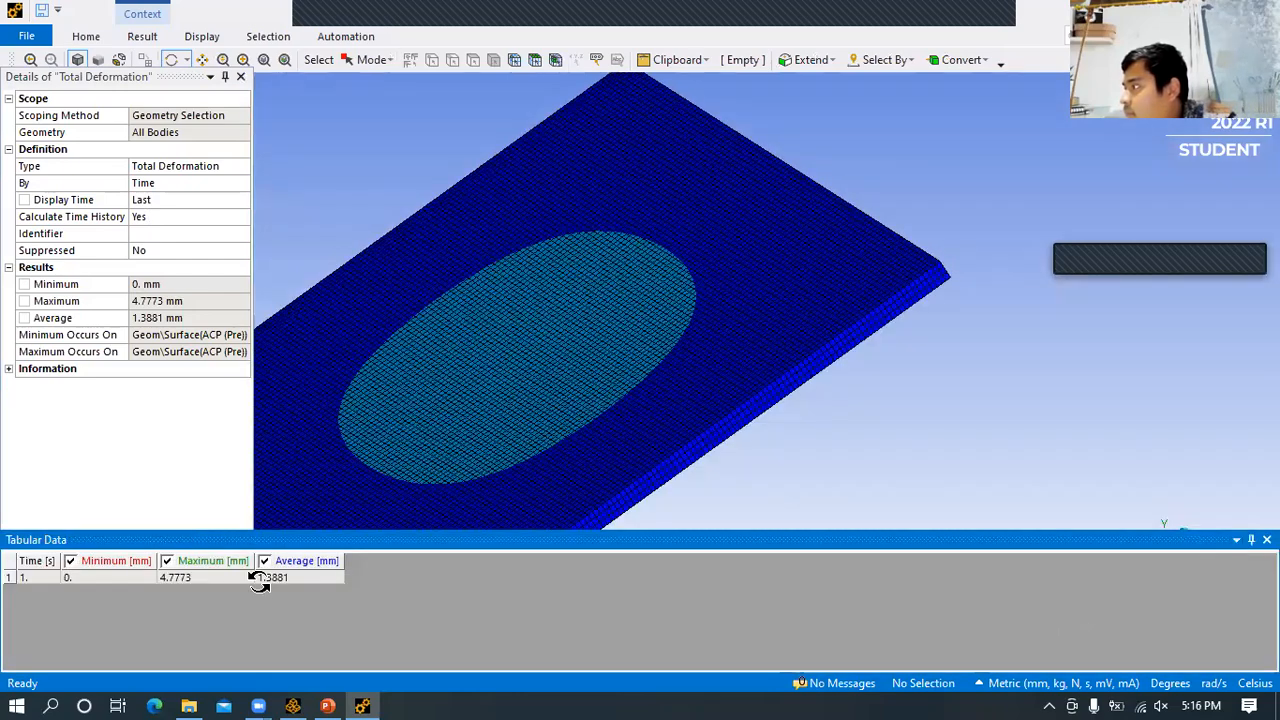
left_click(1237, 540)
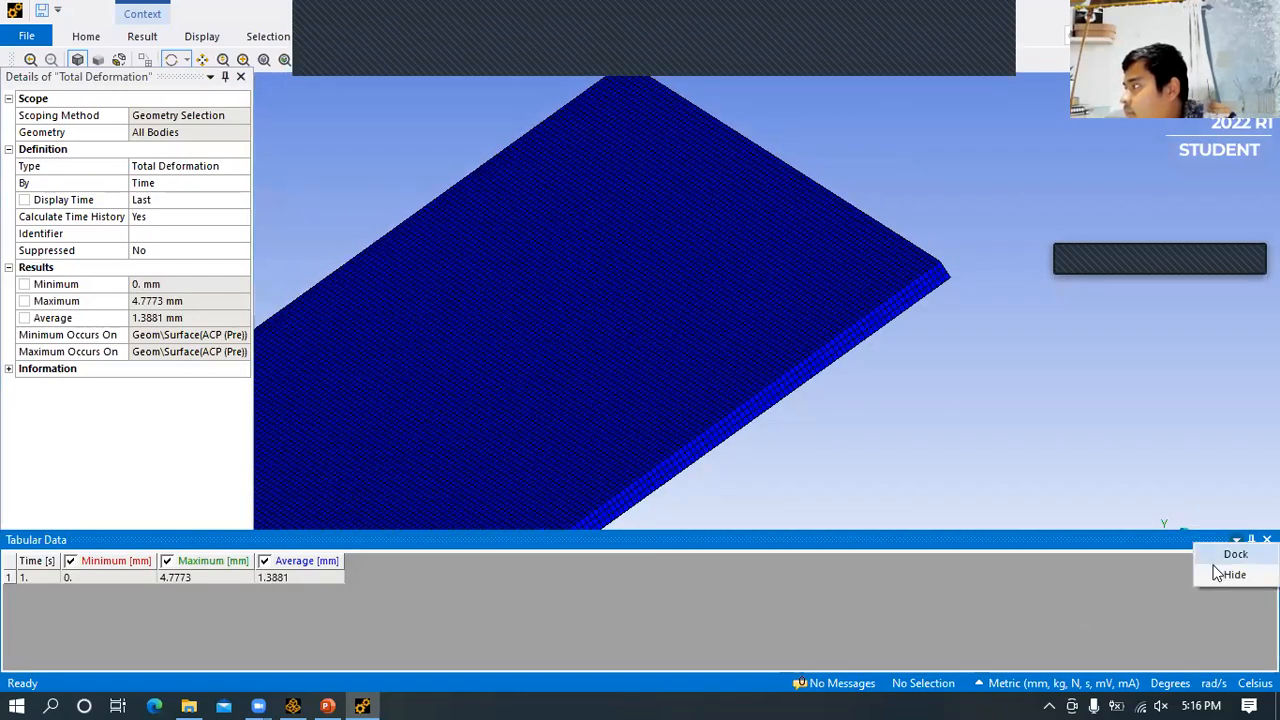
left_click(803, 257)
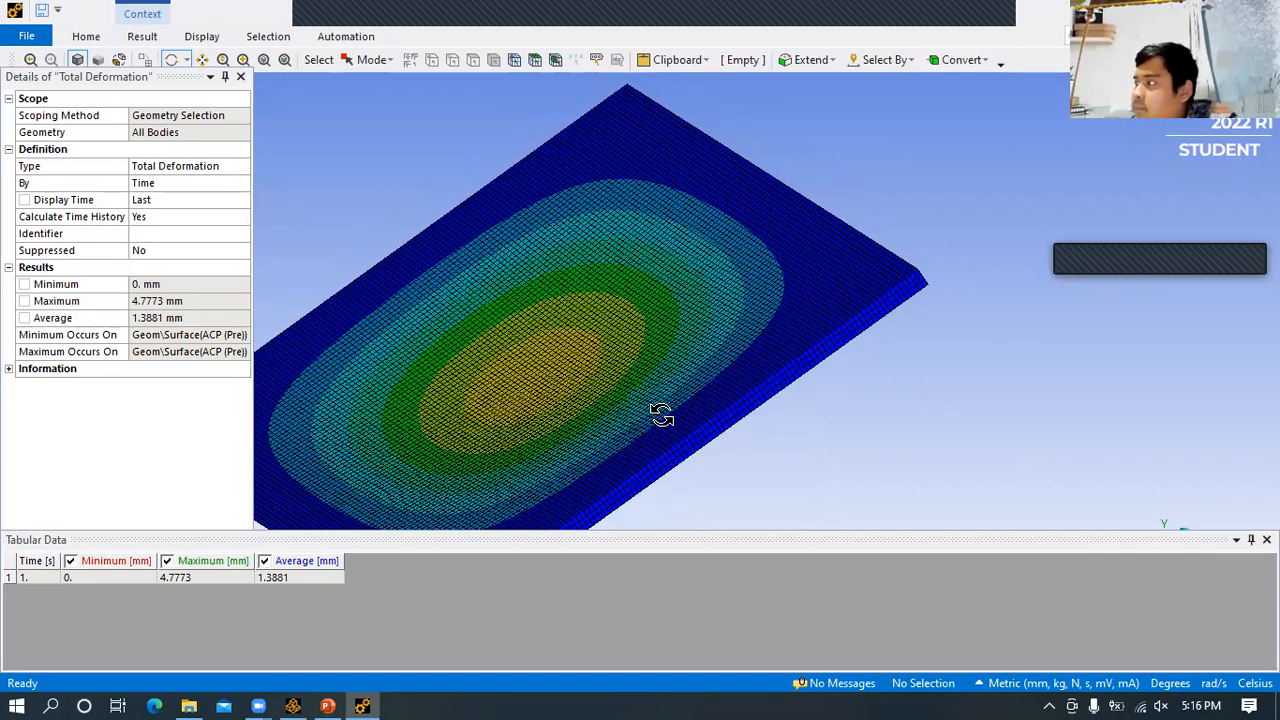
- Switch to the Workbench project, open the ACP (Pre) Engineering Data and show its Engineering Data Sources
scroll(732, 418, "down", 2)
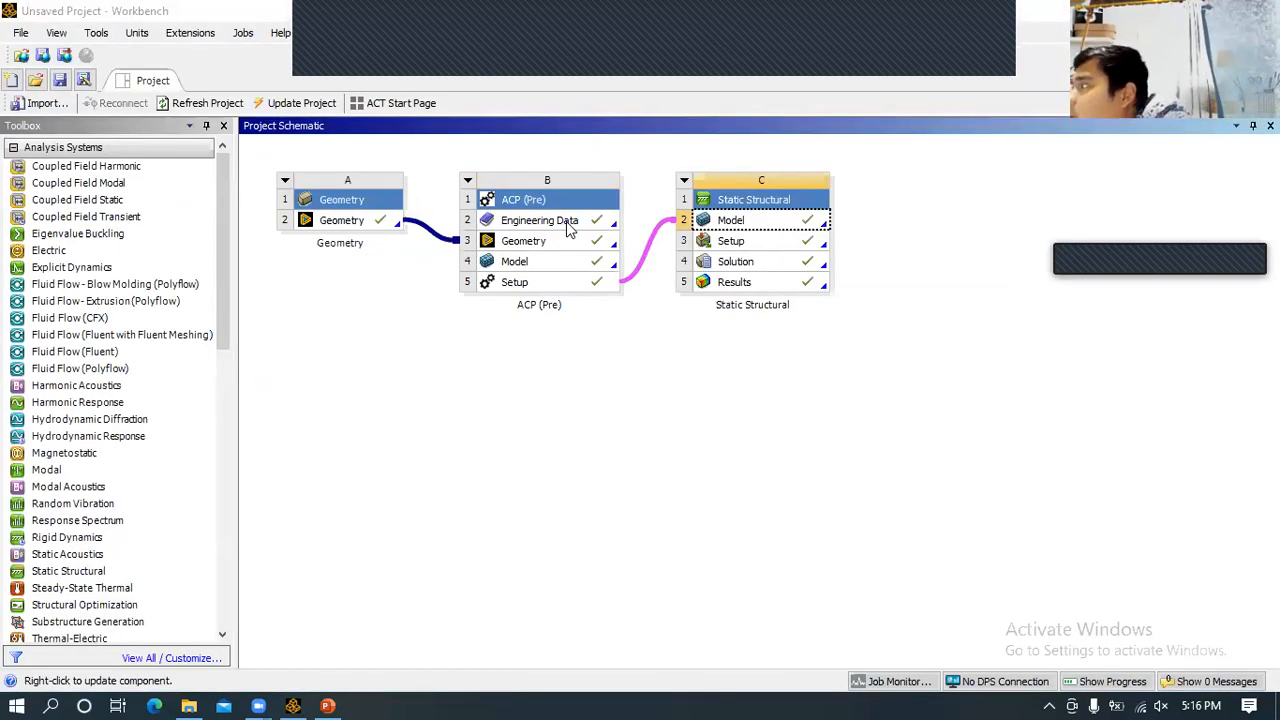
double_click(540, 220)
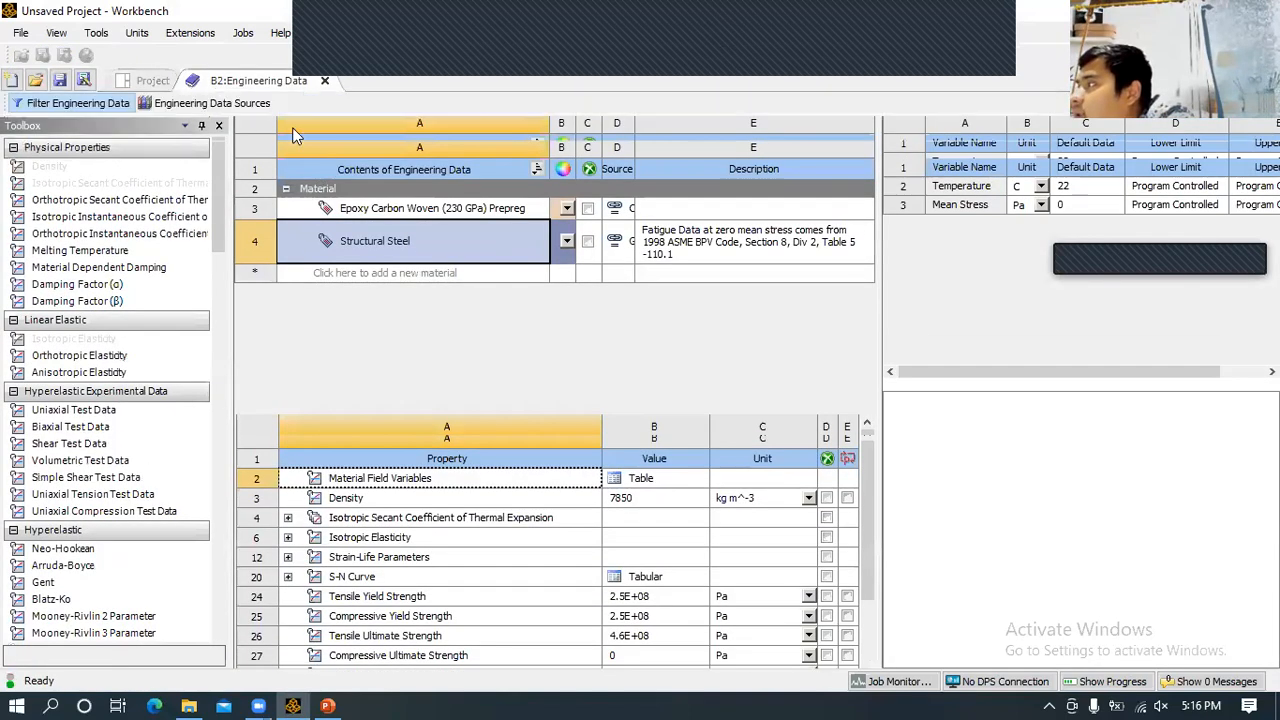
left_click(208, 104)
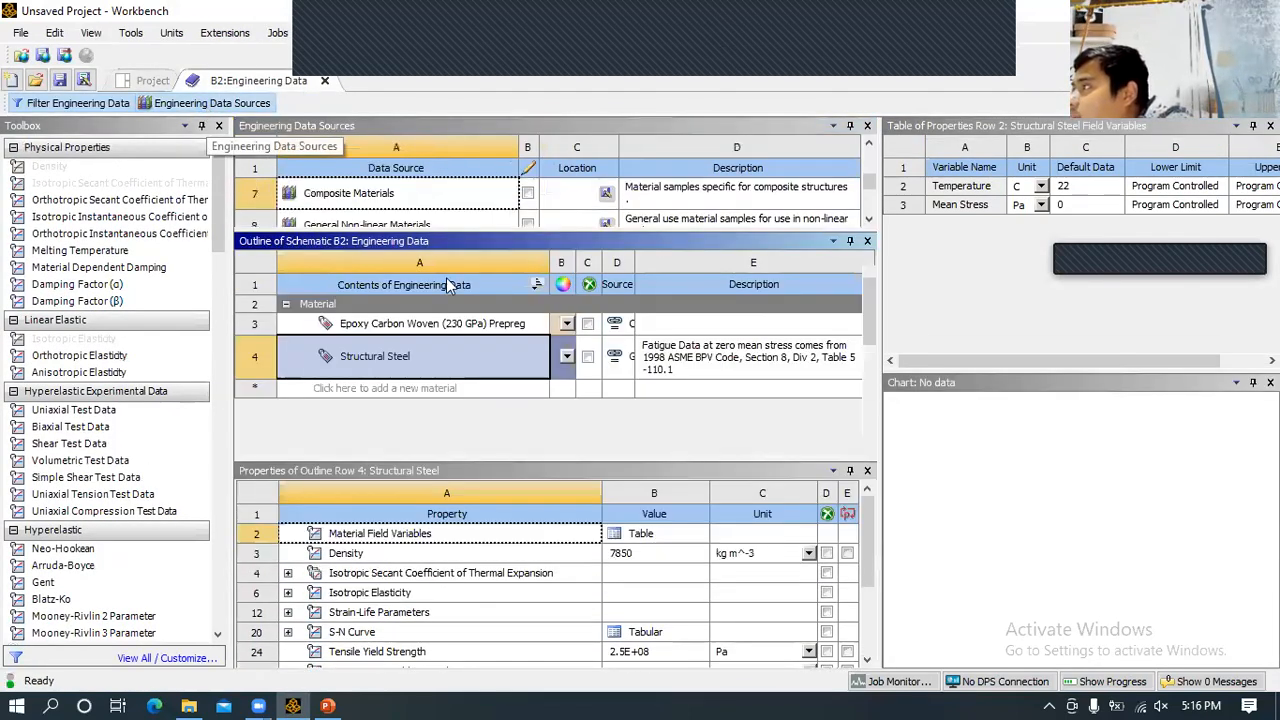
- Look through the materials offered in the Composite Materials library
left_click(452, 196)
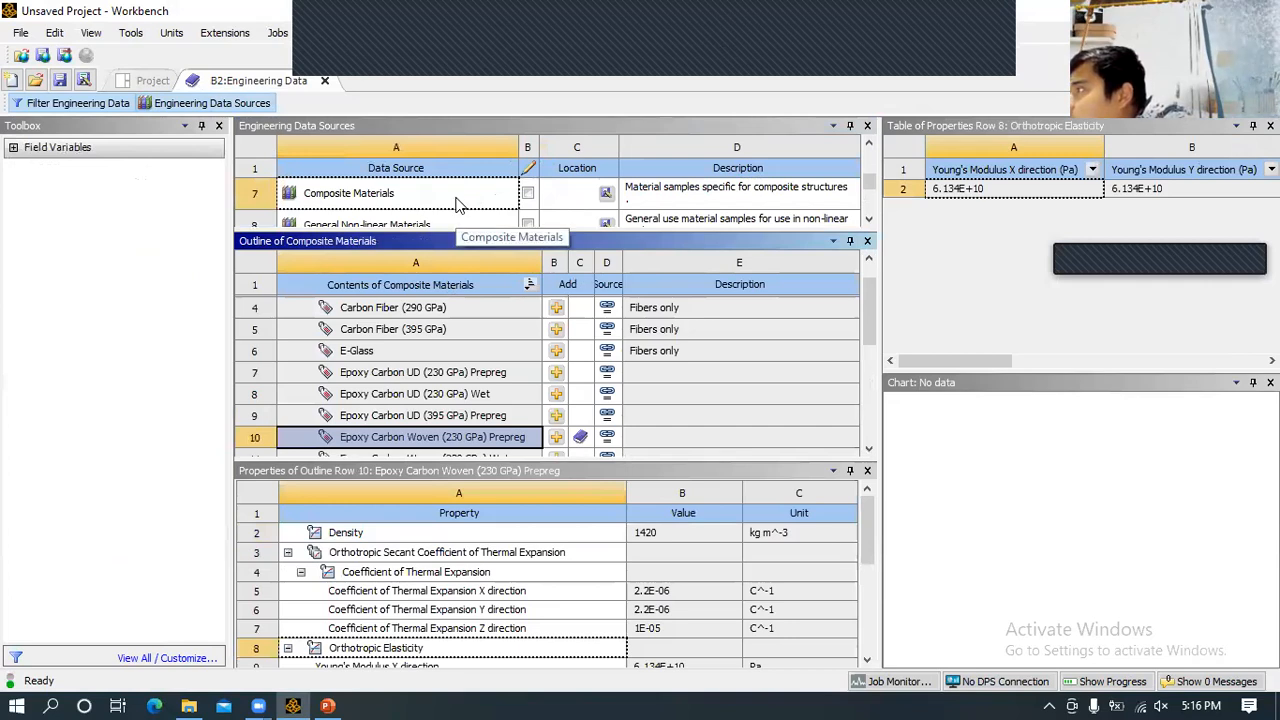
left_click(456, 202)
scroll(452, 345, "down", 5)
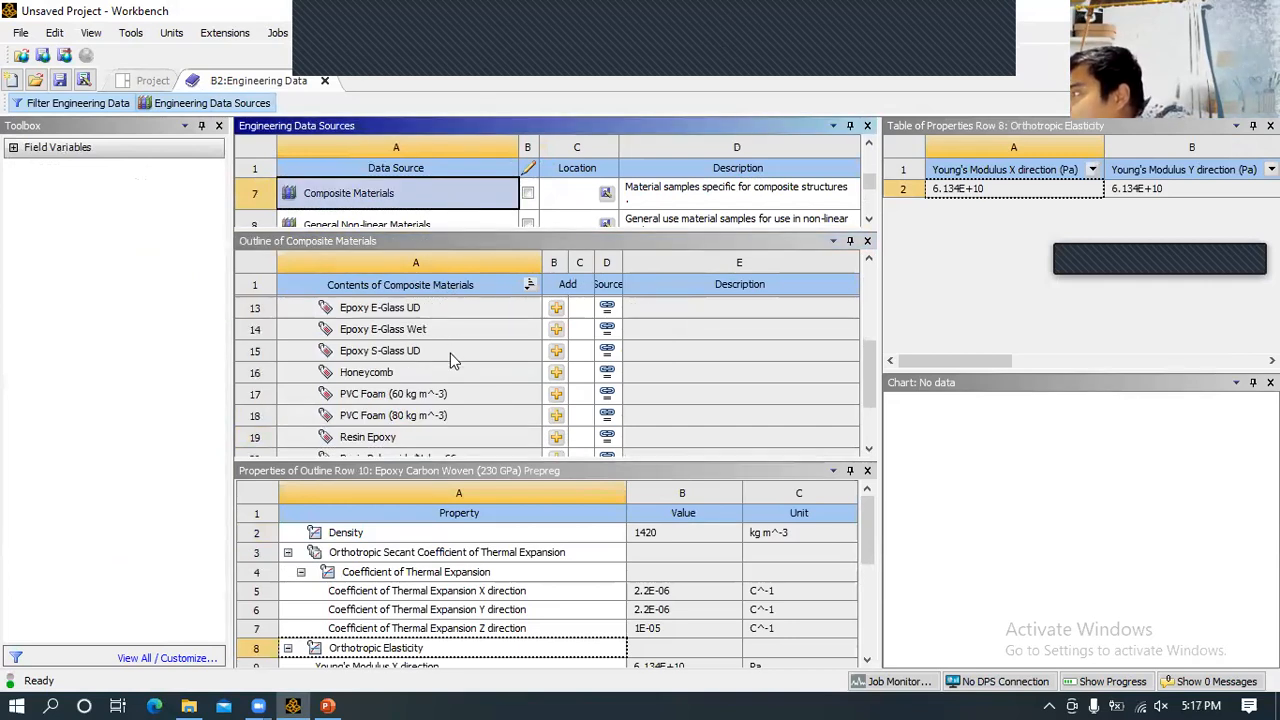
scroll(451, 370, "up", 1)
scroll(450, 370, "up", 5)
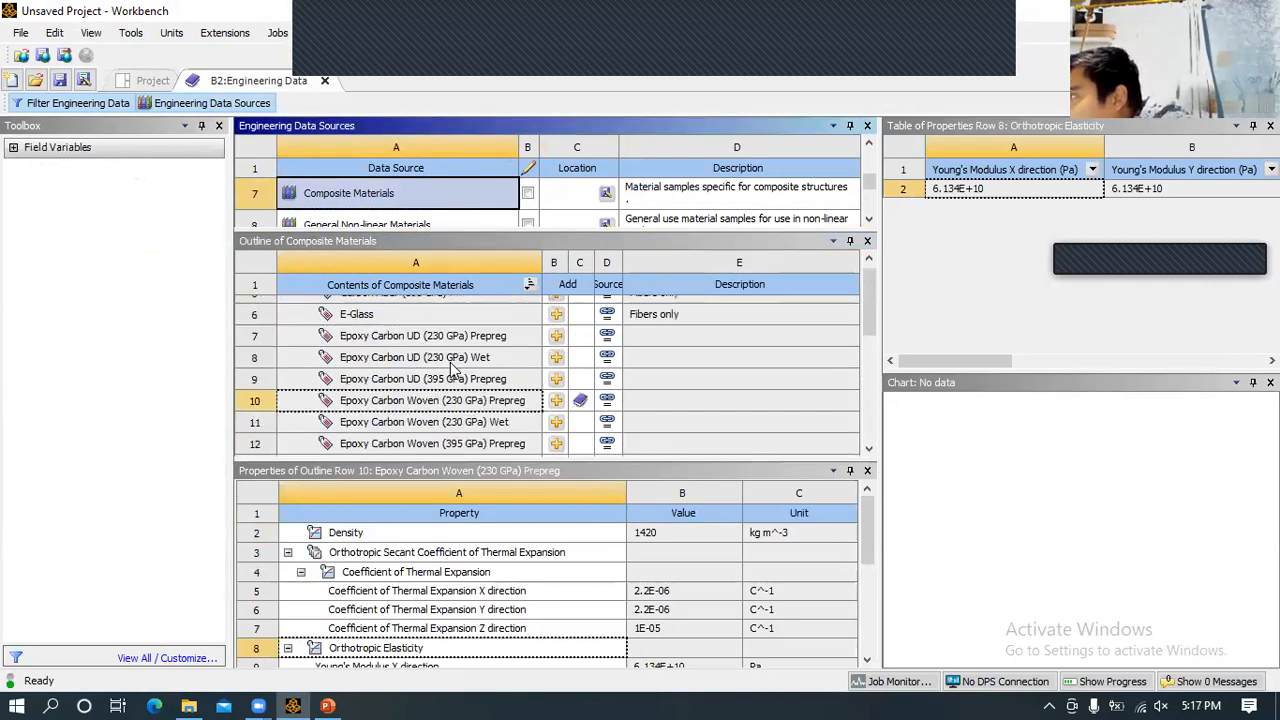
scroll(450, 370, "down", 3)
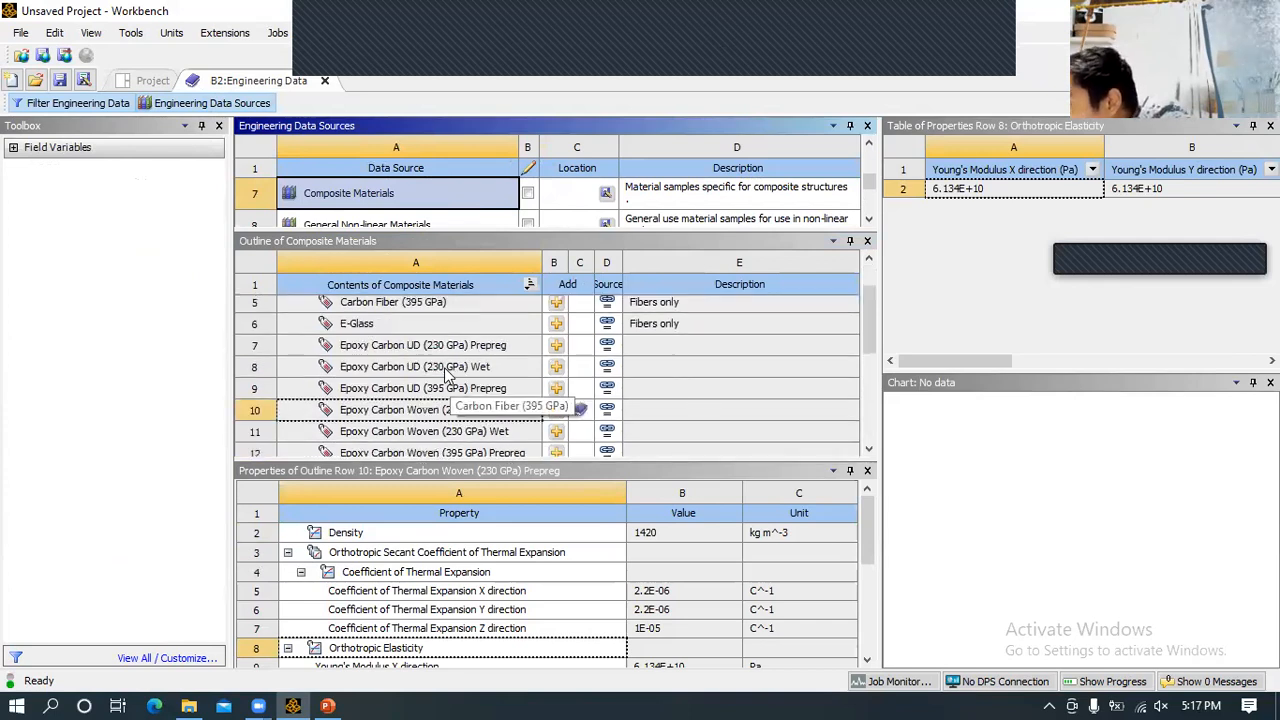
scroll(418, 413, "down", 3)
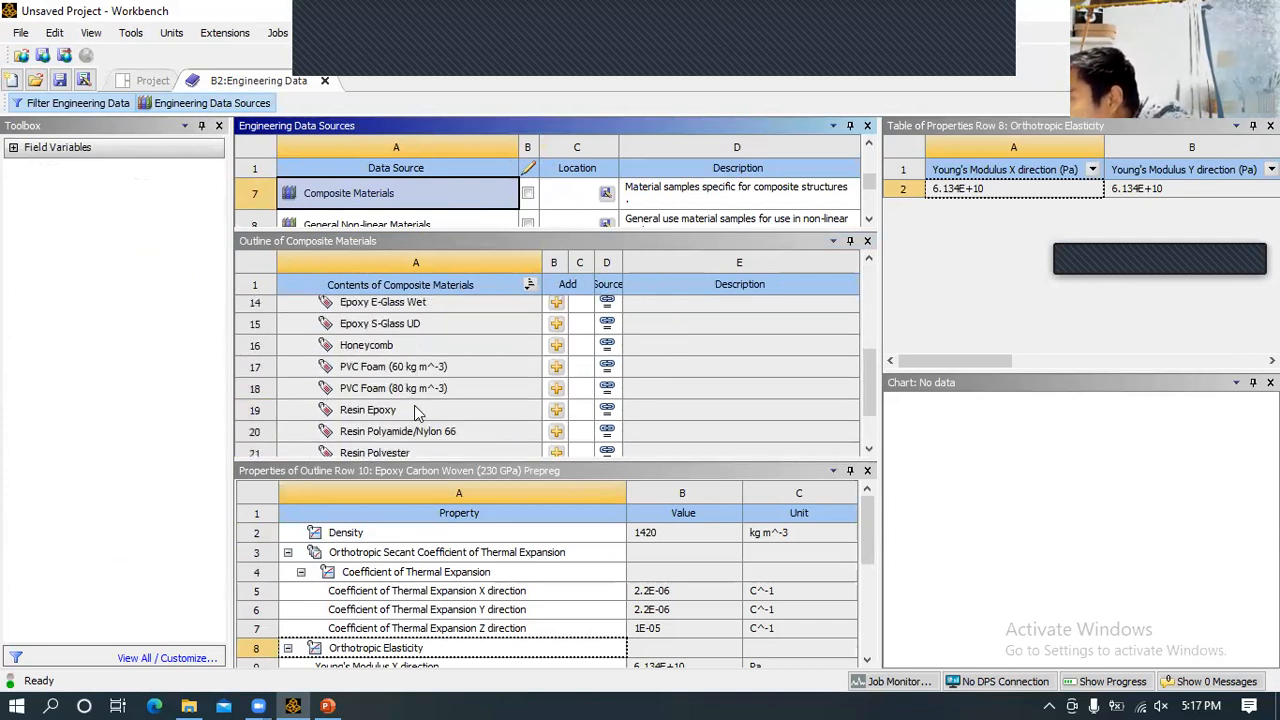
scroll(418, 413, "up", 5)
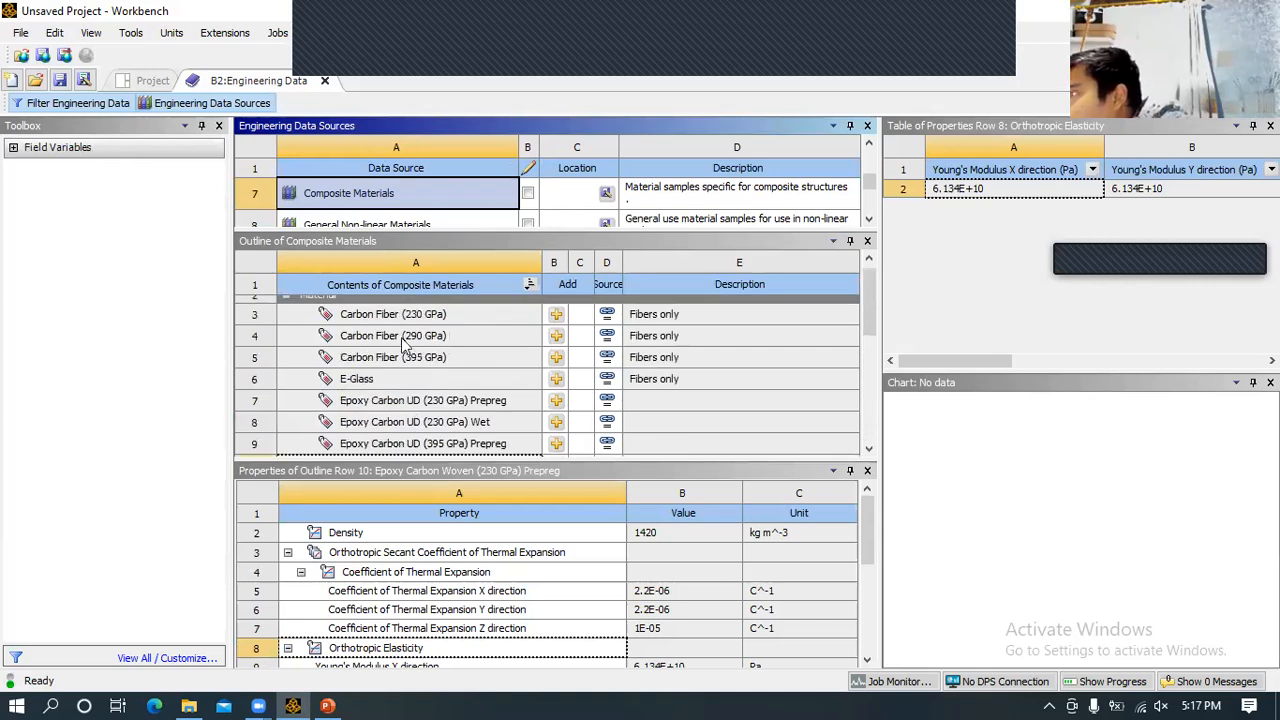
- Select the General Materials library and look through its list of materials
left_click(868, 146)
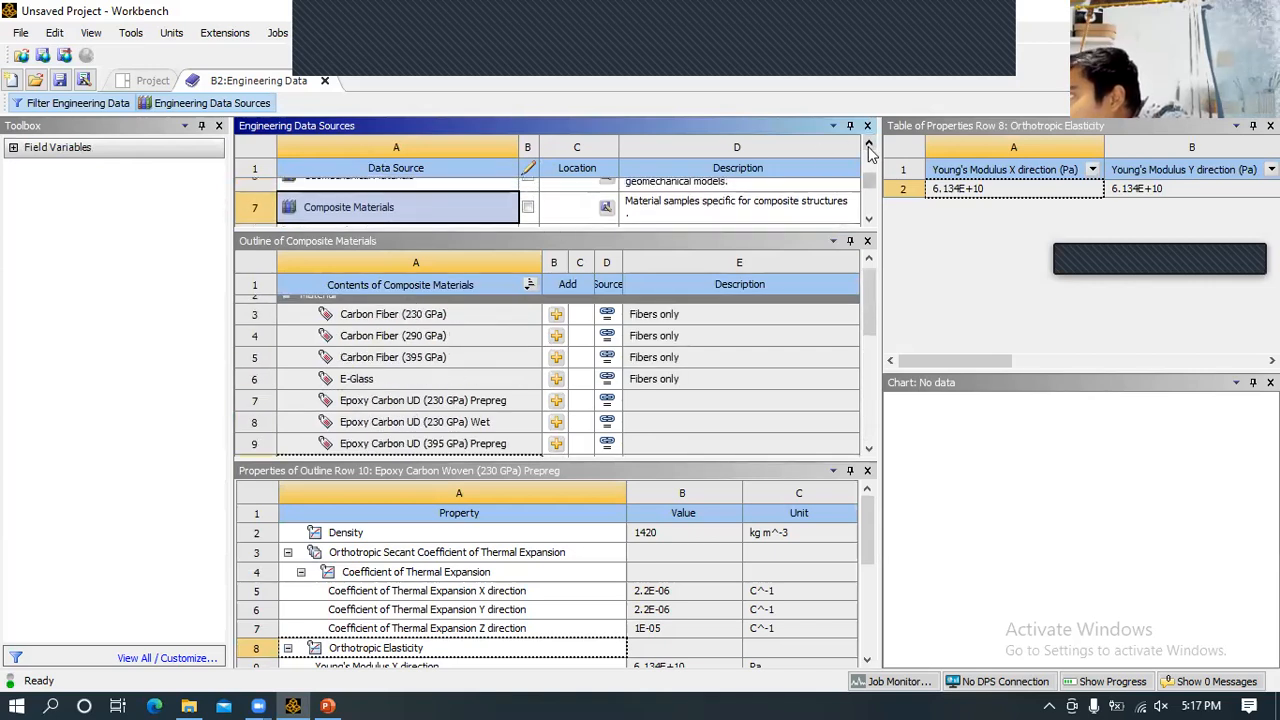
left_click(868, 146)
left_click(868, 146)
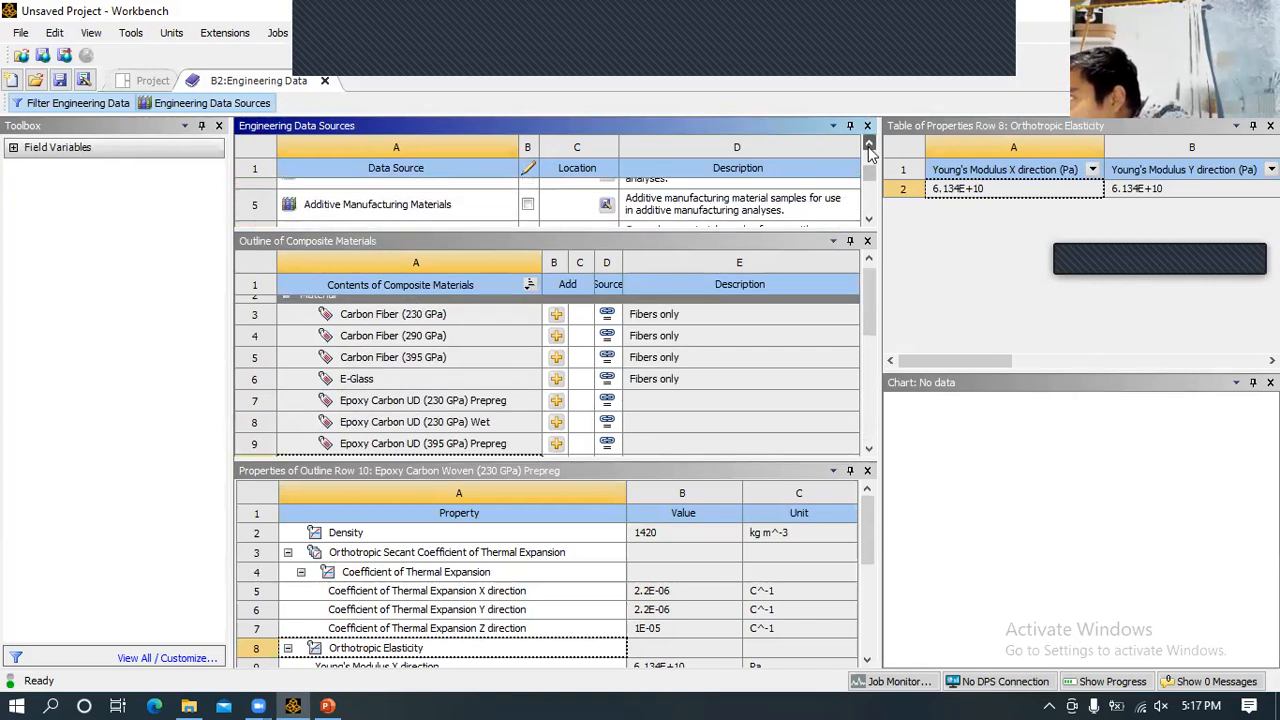
left_click(360, 200)
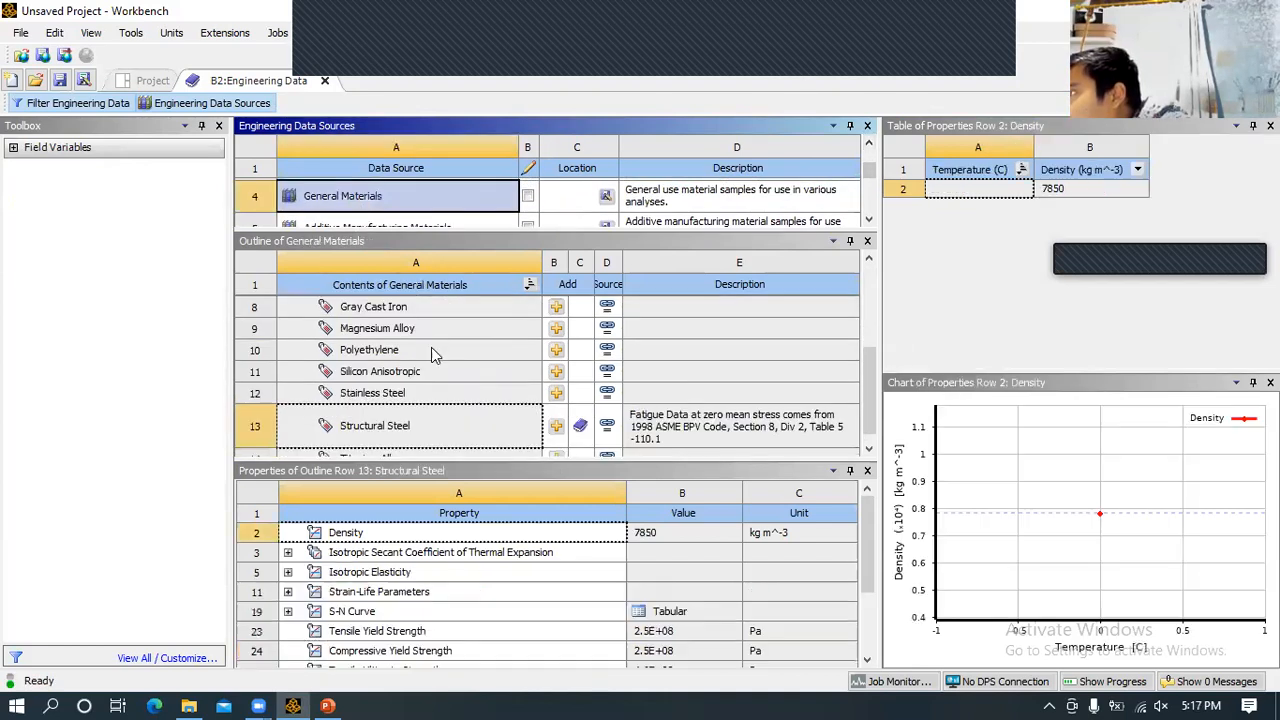
scroll(431, 373, "down", 1)
scroll(431, 388, "up", 3)
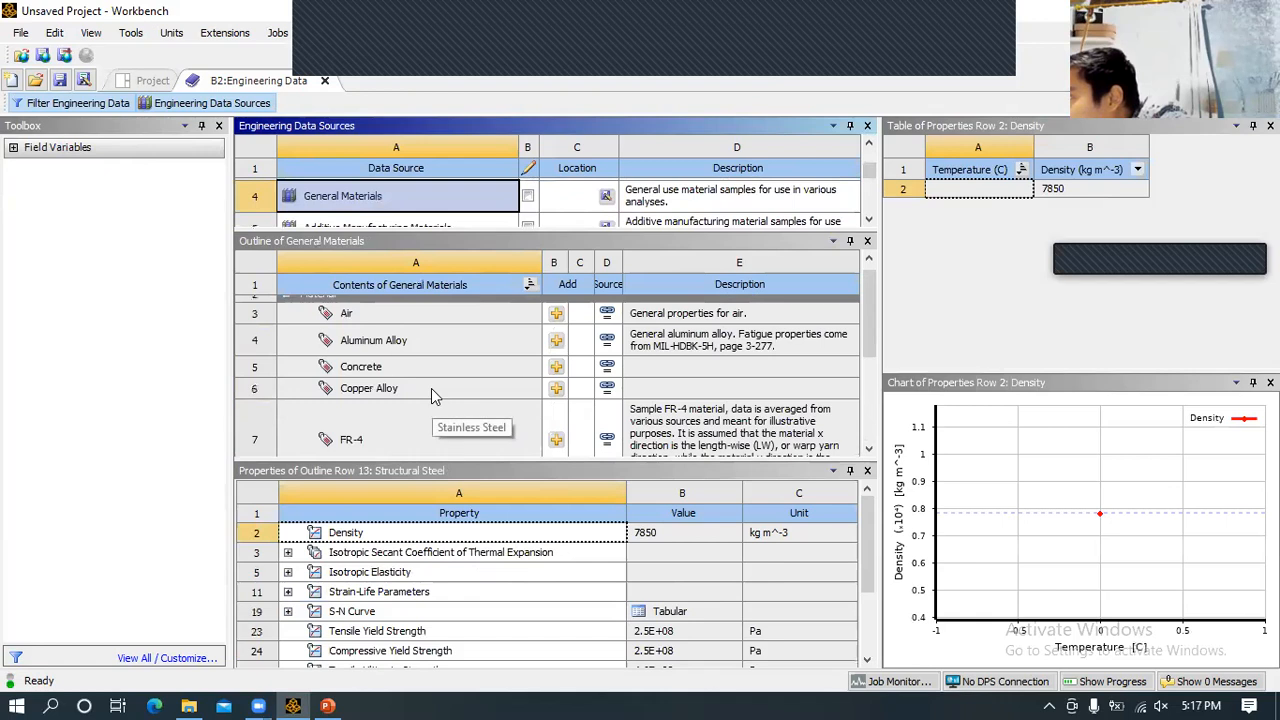
scroll(431, 390, "down", 1)
scroll(431, 390, "up", 1)
scroll(431, 390, "down", 2)
scroll(431, 390, "up", 2)
scroll(416, 212, "up", 1)
scroll(416, 215, "down", 1)
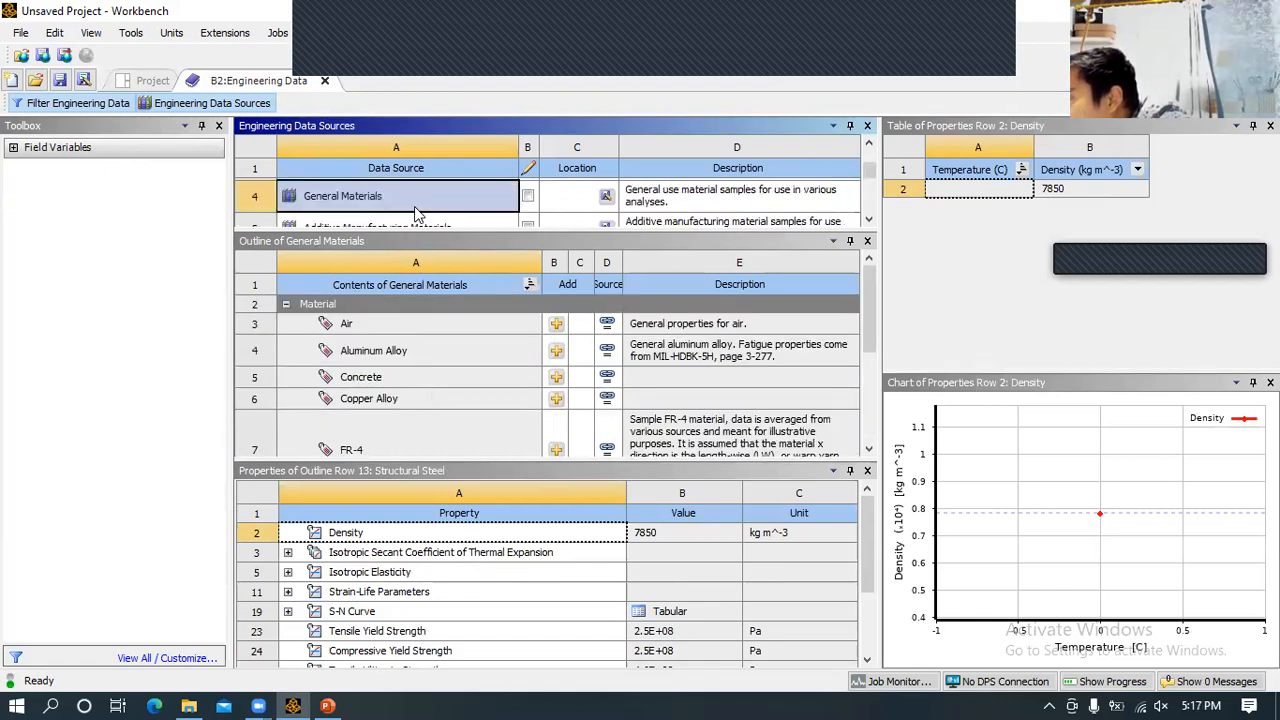
- Open the Geomechanical Materials library and look through its contents, returning to the start of the data source list
scroll(405, 222, "down", 1)
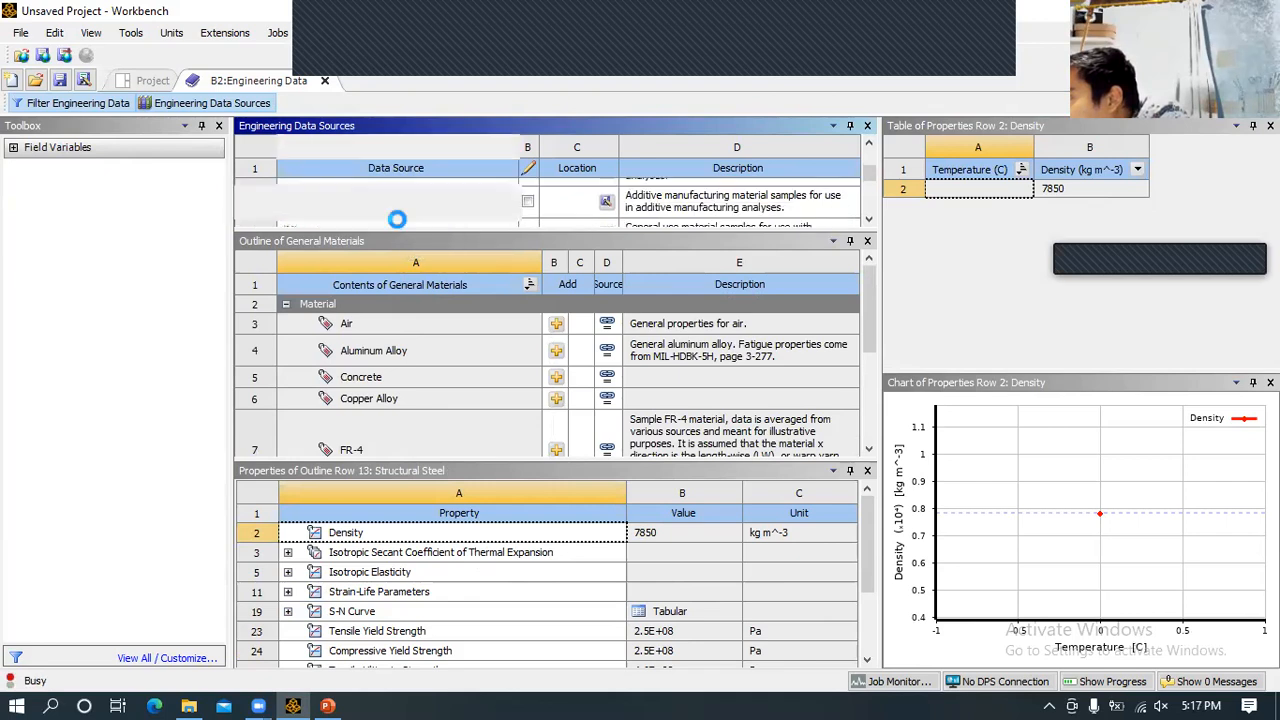
scroll(398, 226, "down", 1)
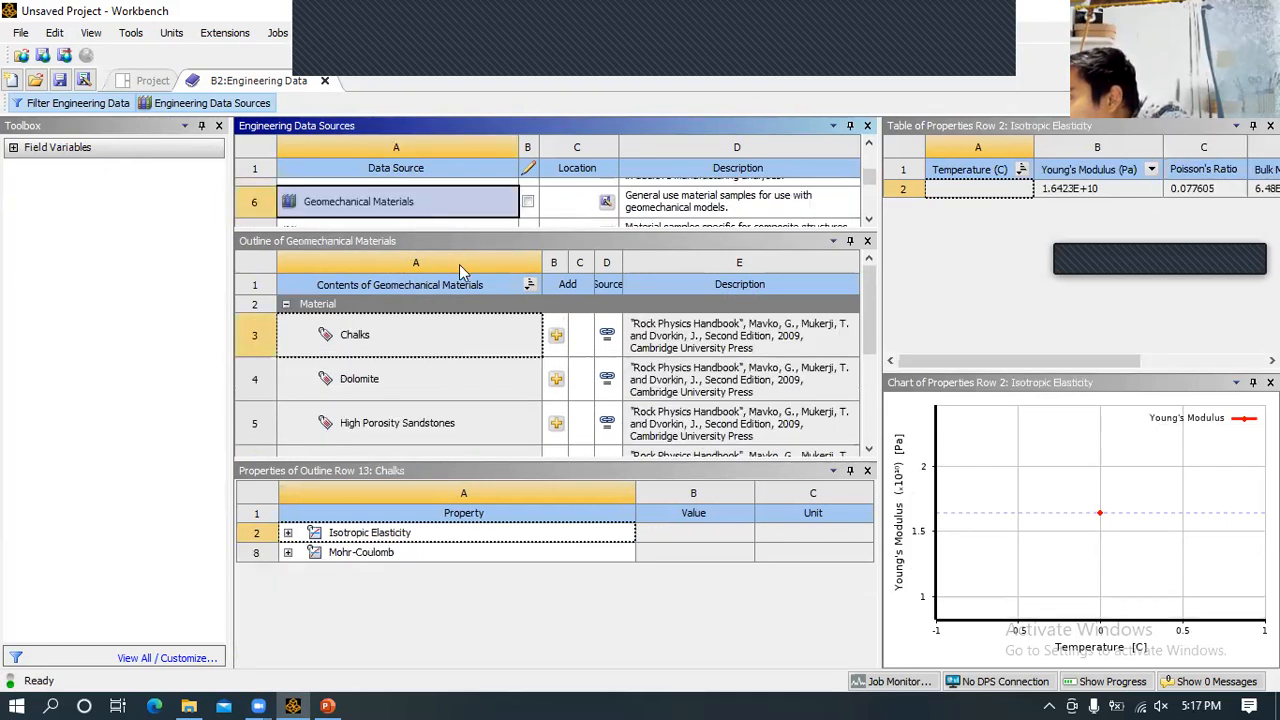
scroll(422, 358, "down", 3)
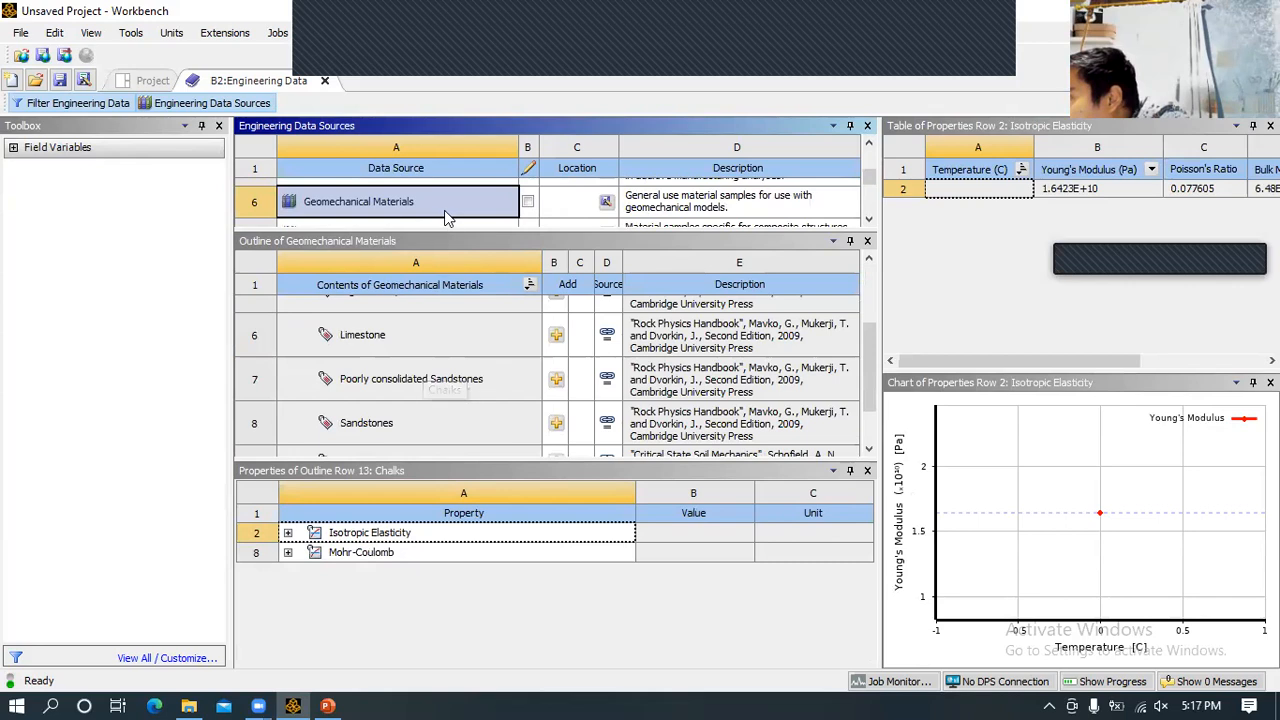
scroll(450, 215, "up", 3)
scroll(870, 164, "up", 2)
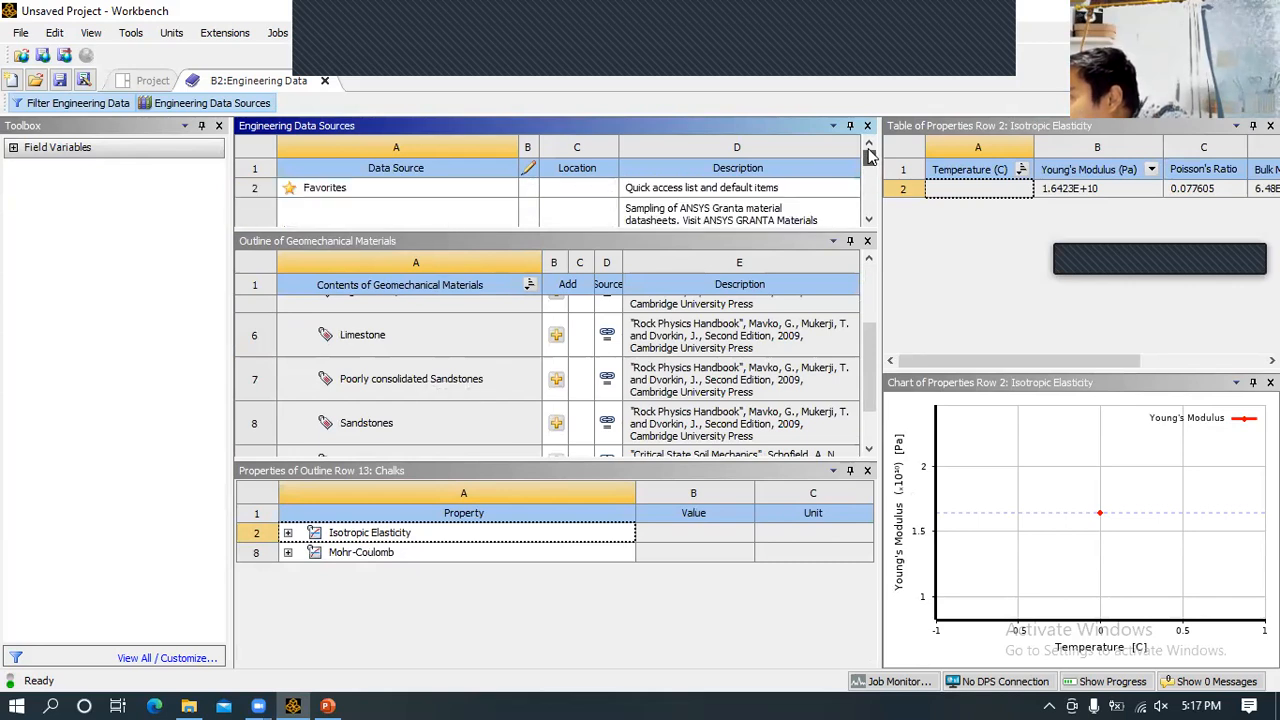
- Enlarge the Engineering Data Sources pane so that more material libraries are listed at once
left_click_drag(601, 450, 575, 594)
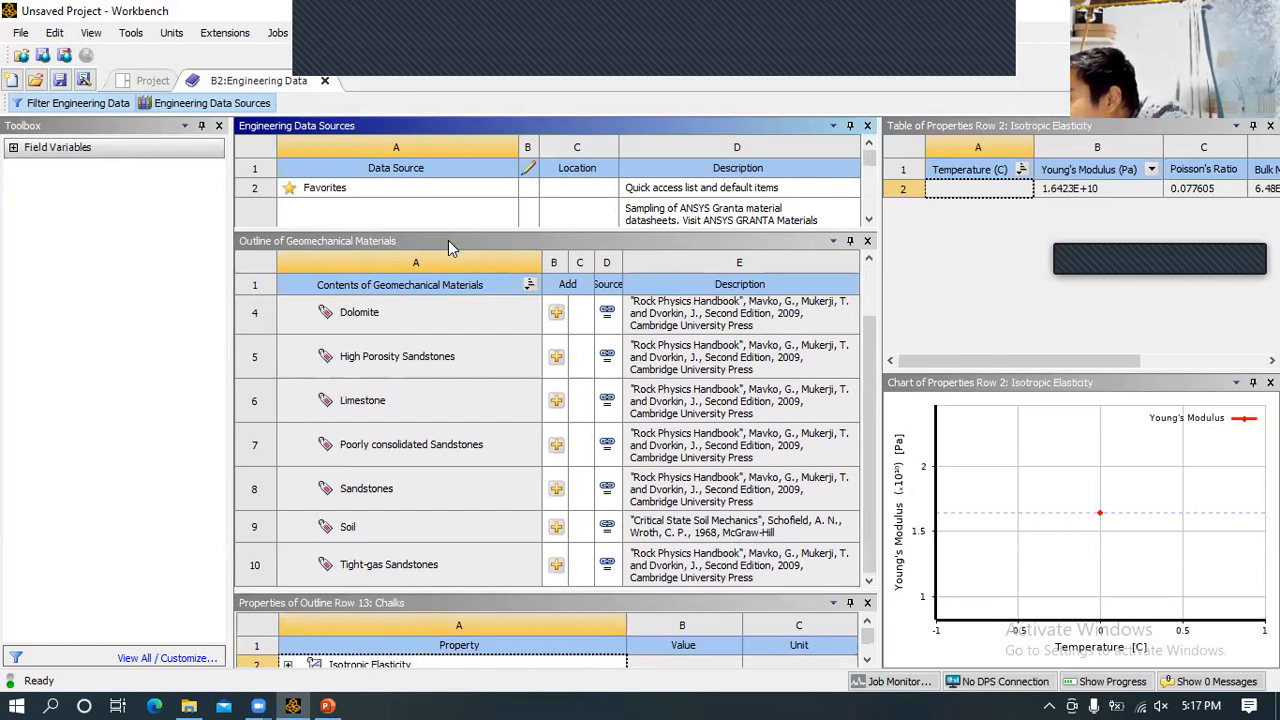
left_click_drag(450, 232, 410, 421)
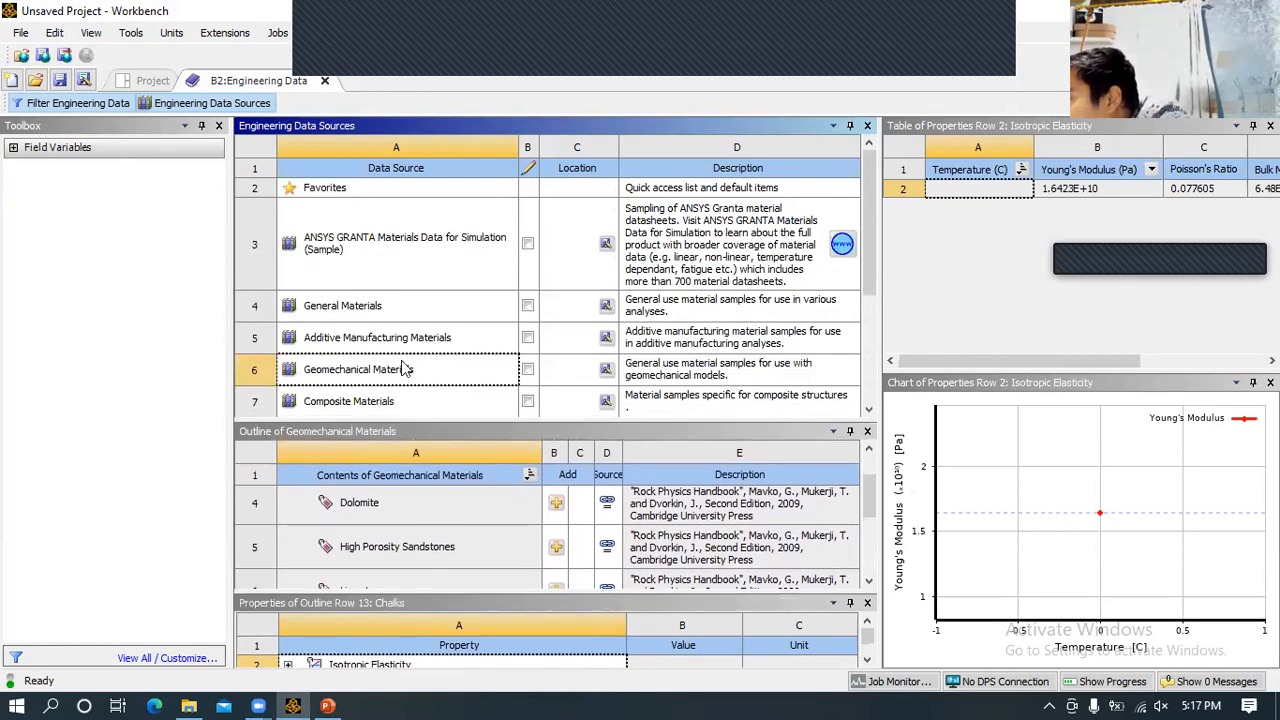
scroll(378, 392, "down", 3)
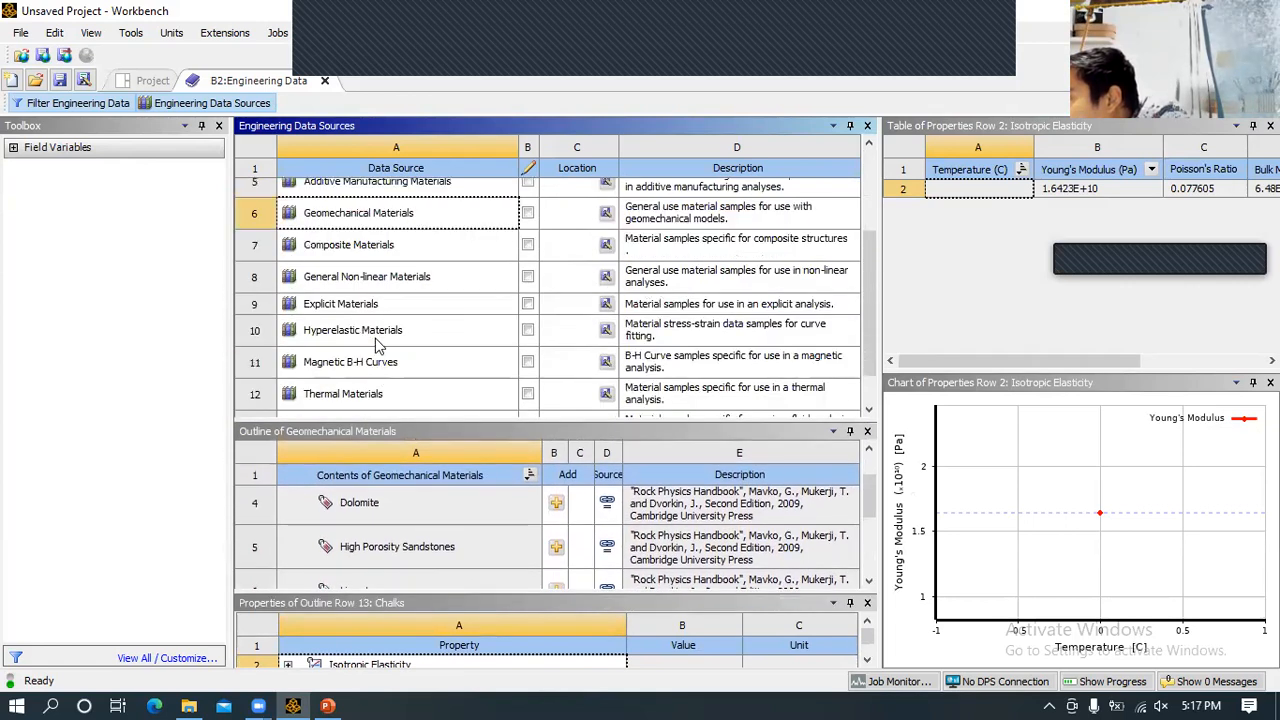
- Inspect the contents of the General Non-linear, Explicit, Geomechanical and Hyperelastic Materials libraries
left_click(386, 283)
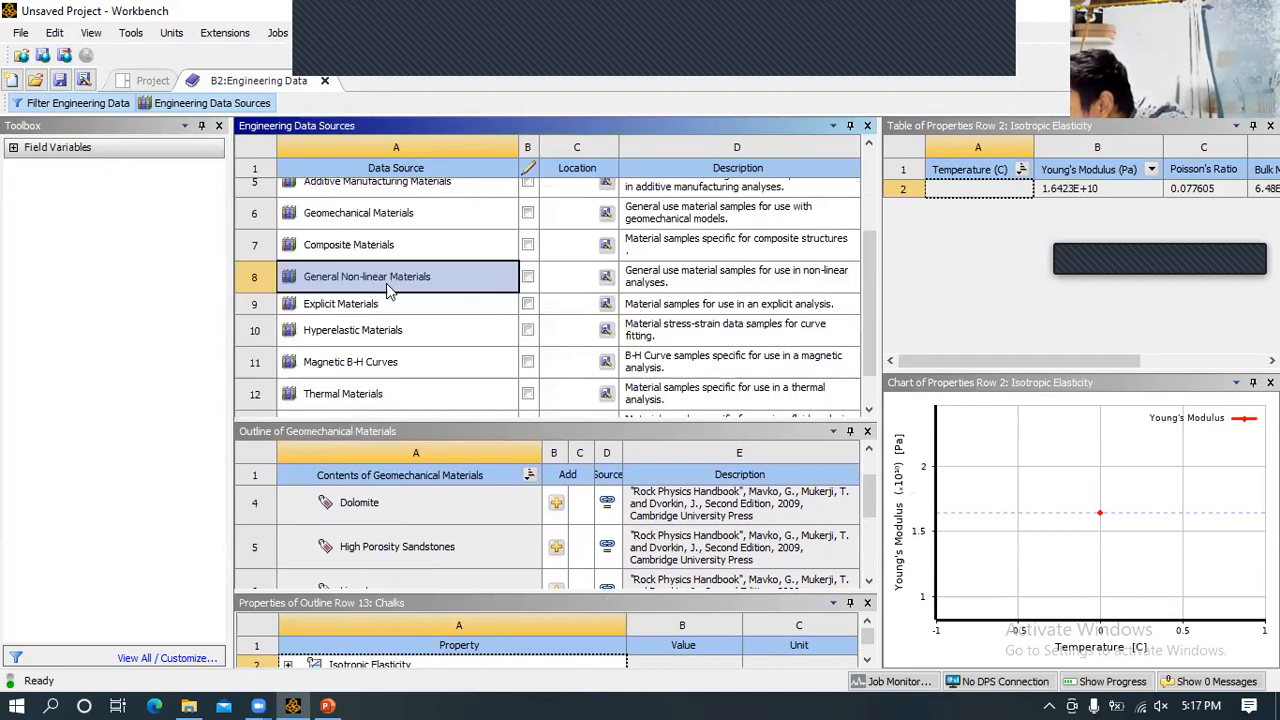
scroll(386, 515, "down", 2)
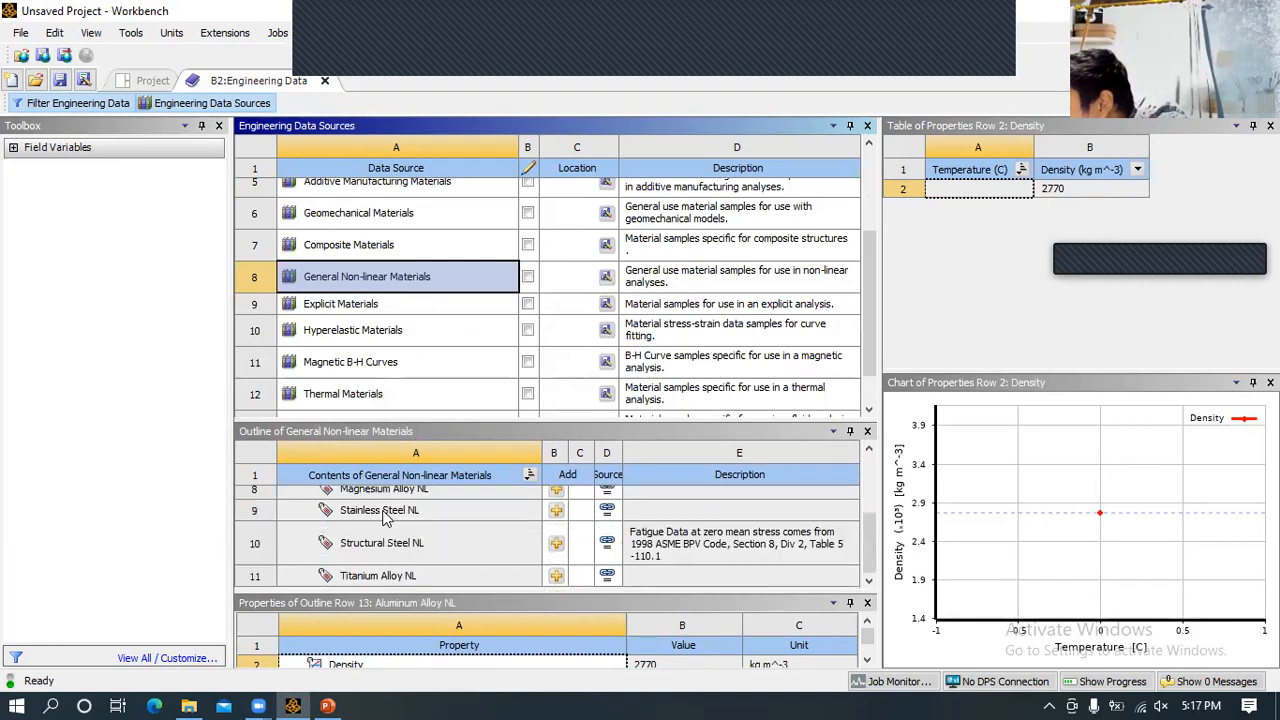
left_click(357, 306)
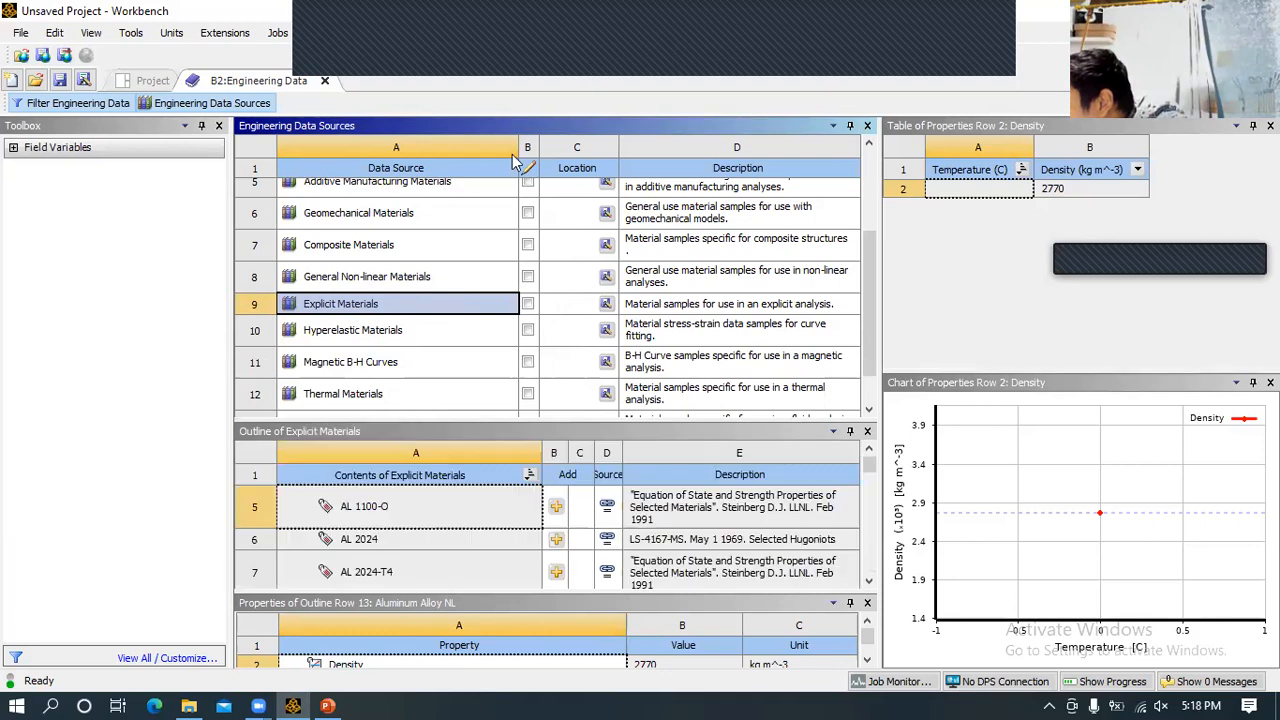
left_click(358, 213)
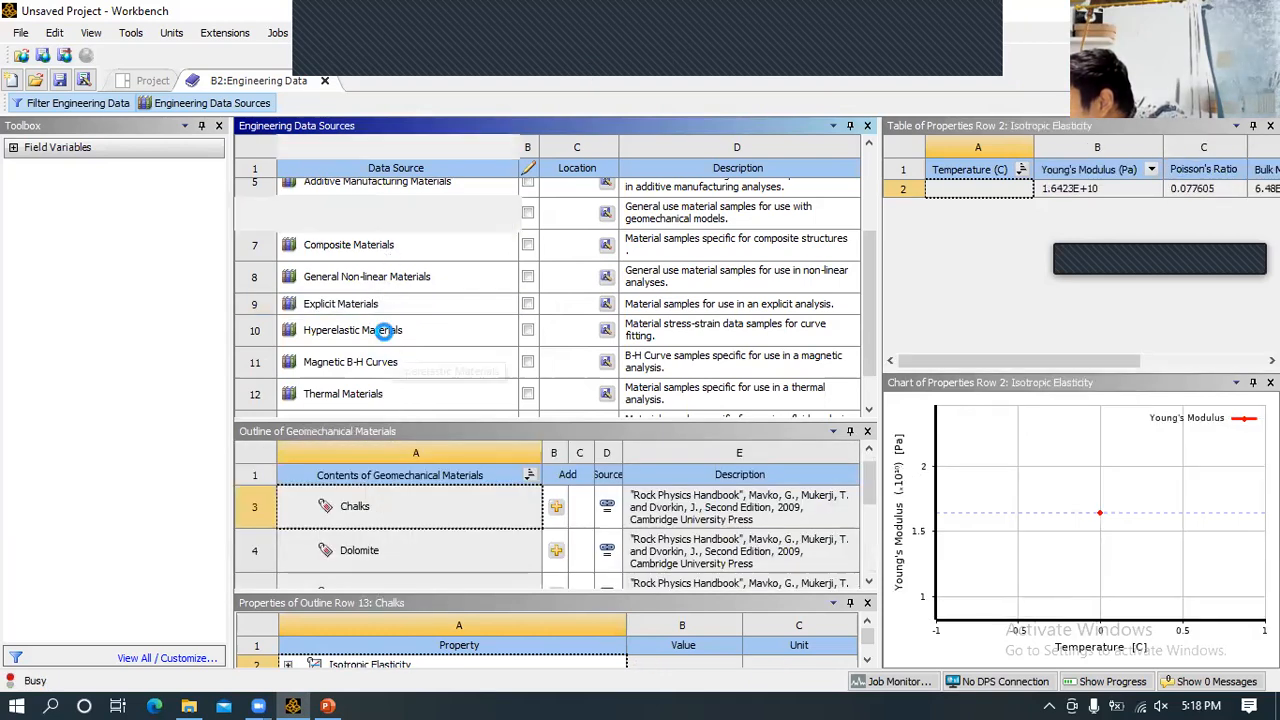
left_click(387, 332)
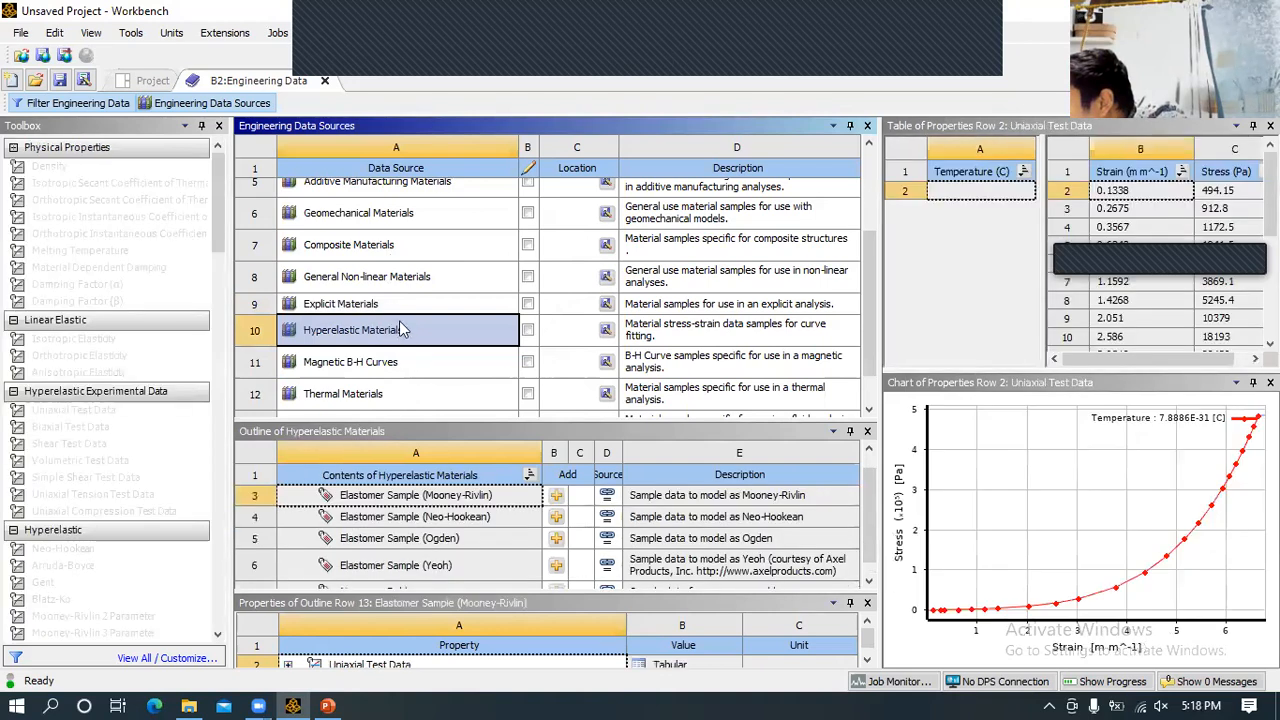
left_click(401, 306)
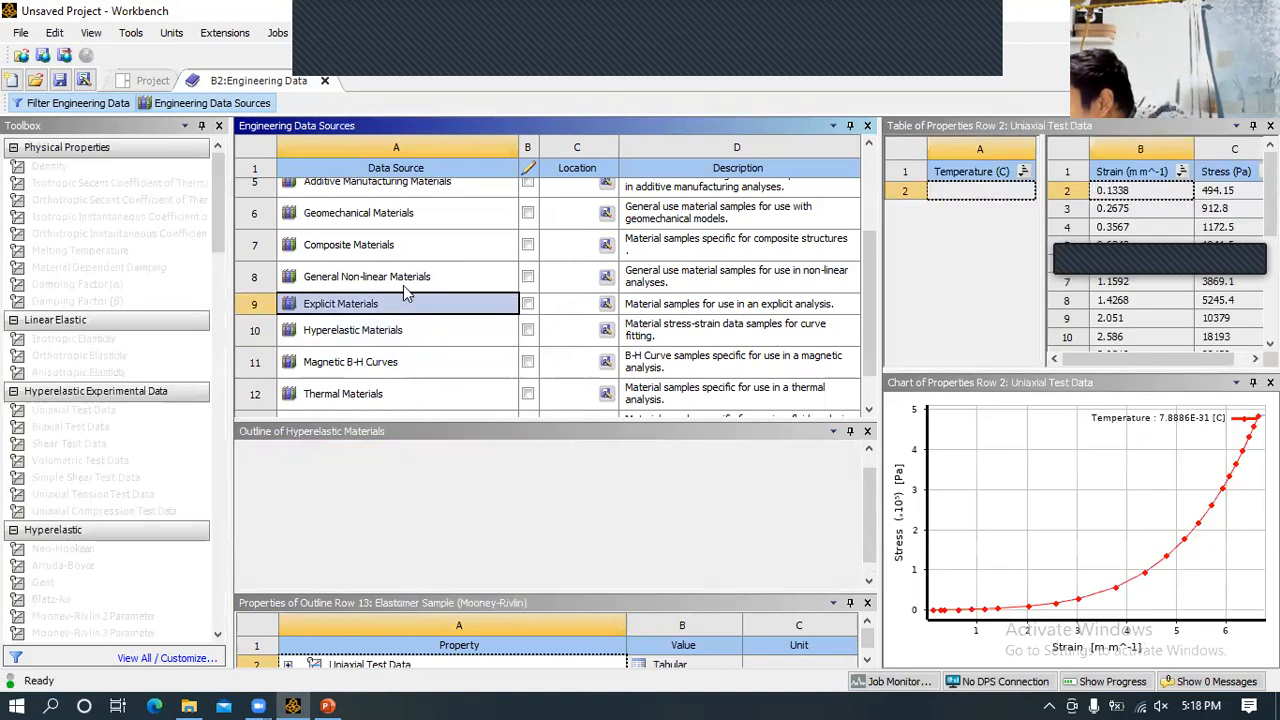
- Return to the Composite Materials library and review its full list of fibers, prepregs, foams and resins
left_click(395, 246)
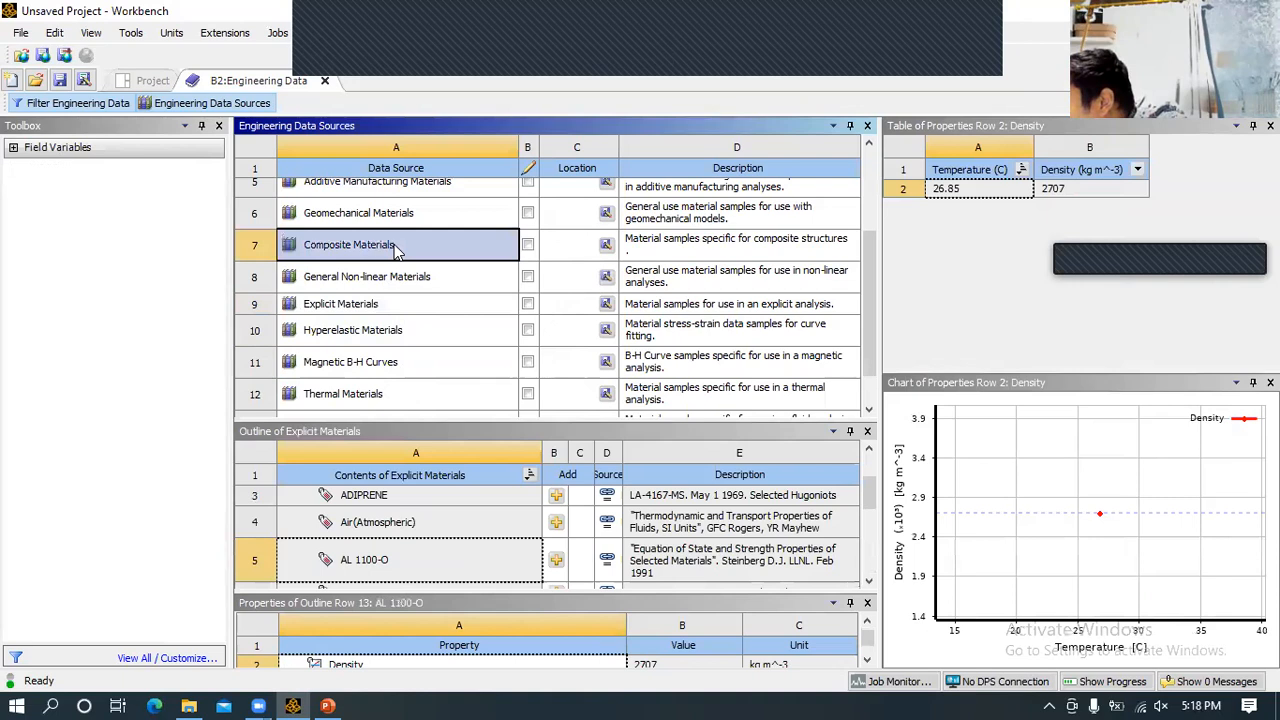
scroll(430, 537, "down", 6)
scroll(430, 537, "up", 5)
scroll(430, 537, "up", 3)
scroll(430, 537, "down", 3)
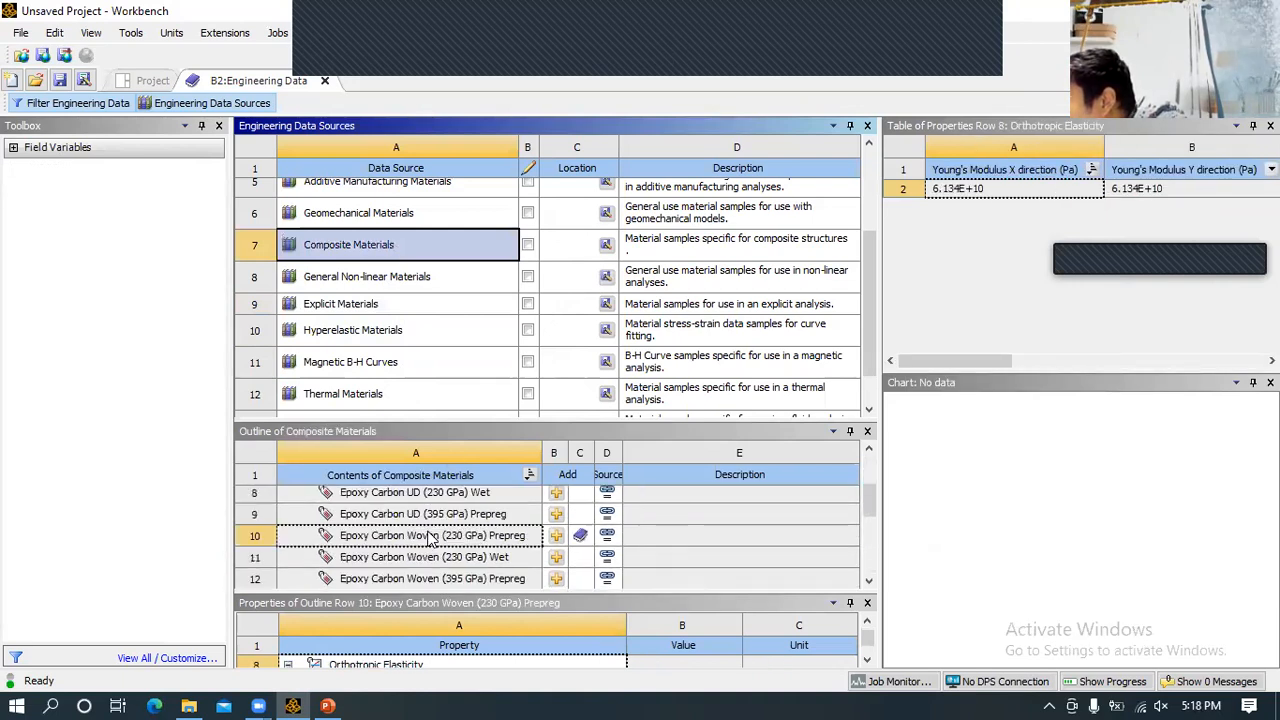
scroll(430, 537, "down", 4)
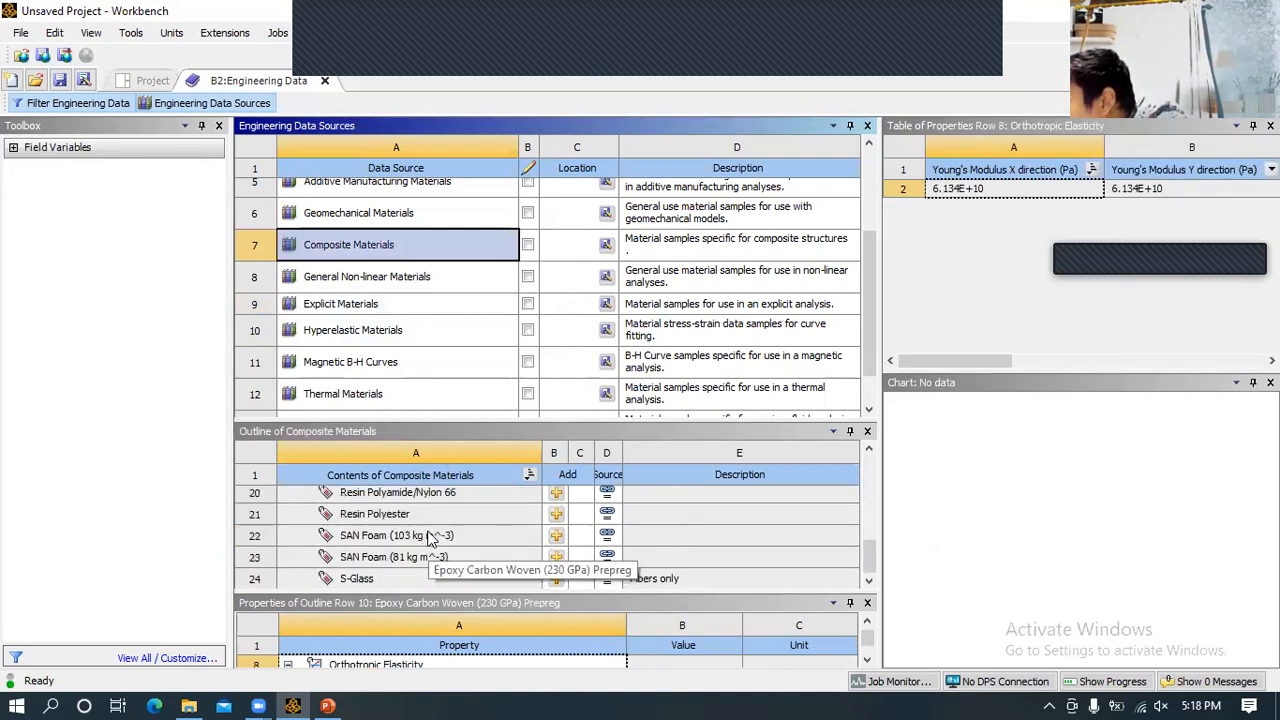
- Check the materials in the General Non-linear Materials and Additive Manufacturing Materials libraries
left_click(405, 277)
scroll(405, 575, "down", 2)
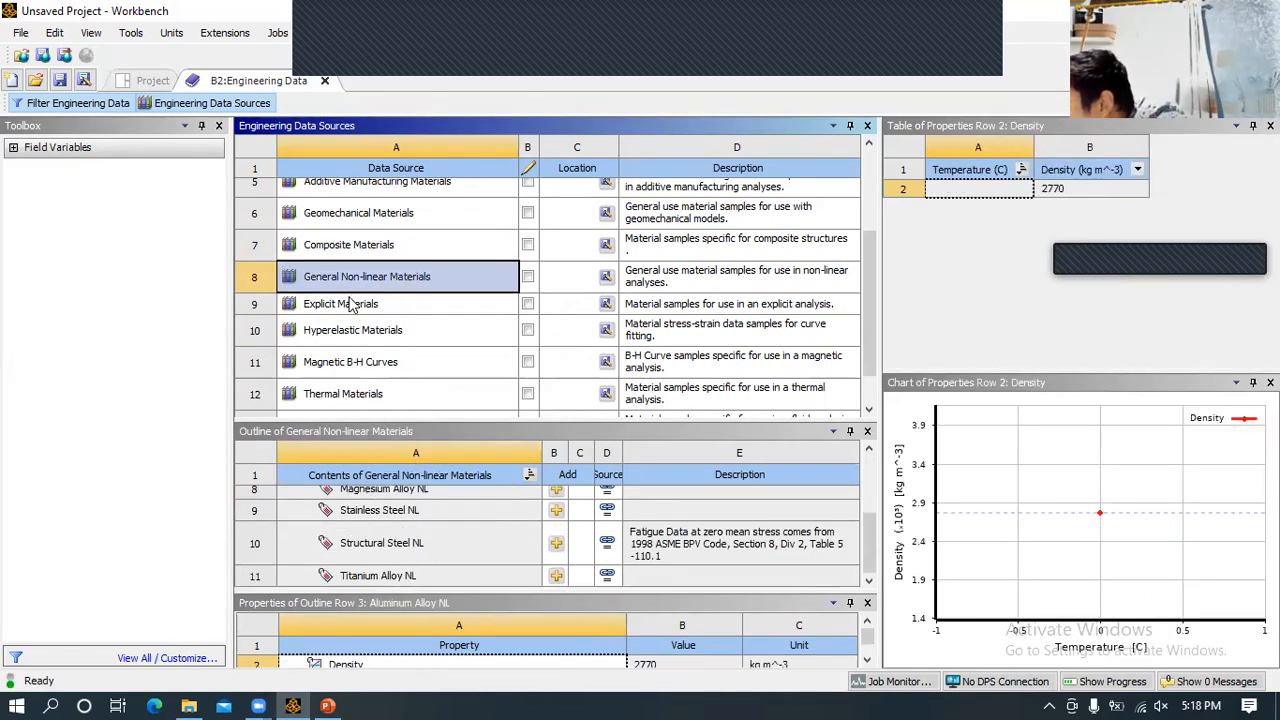
scroll(372, 243, "up", 1)
left_click(377, 283)
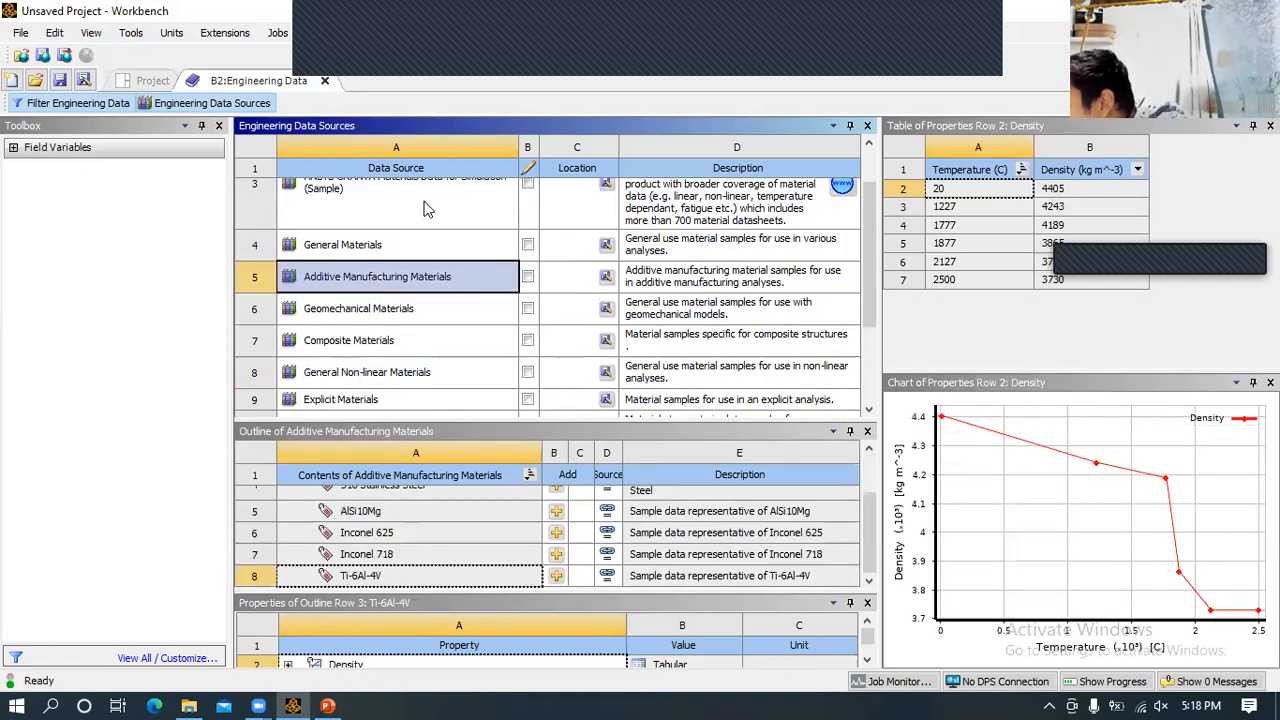
- Review the materials in the General Materials library again
left_click(398, 250)
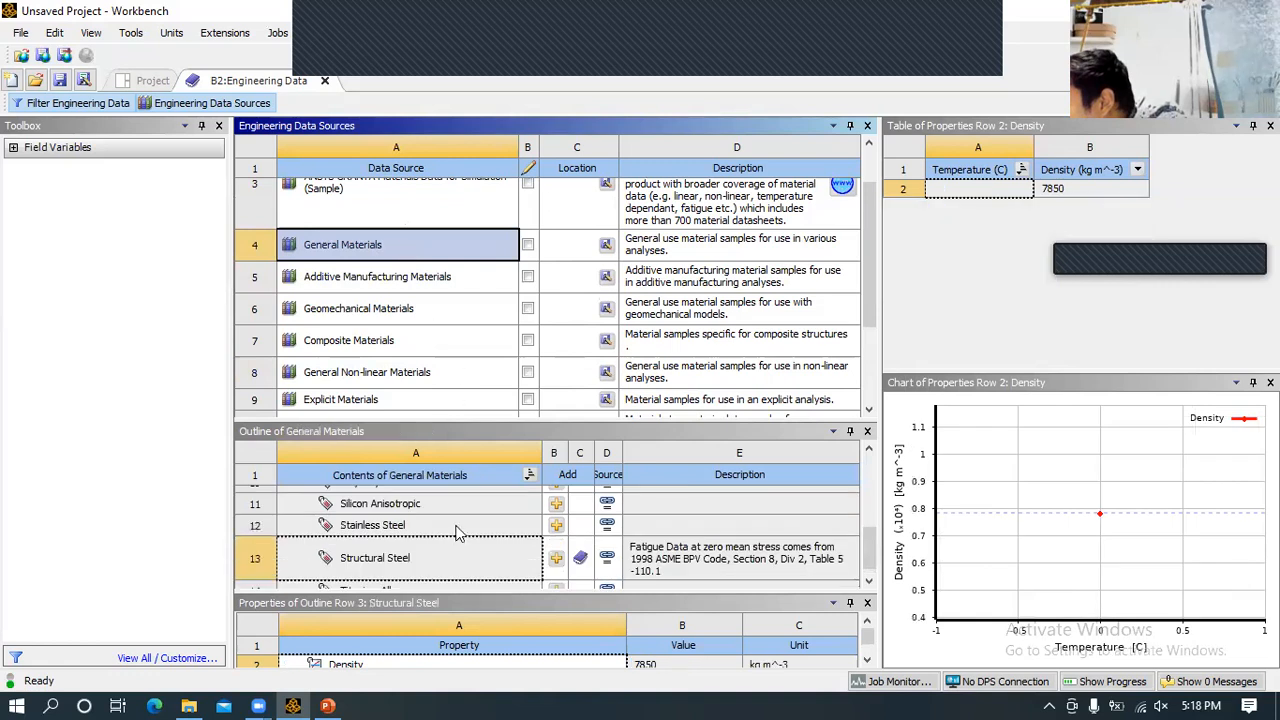
scroll(455, 531, "down", 1)
scroll(455, 535, "up", 4)
scroll(455, 540, "down", 1)
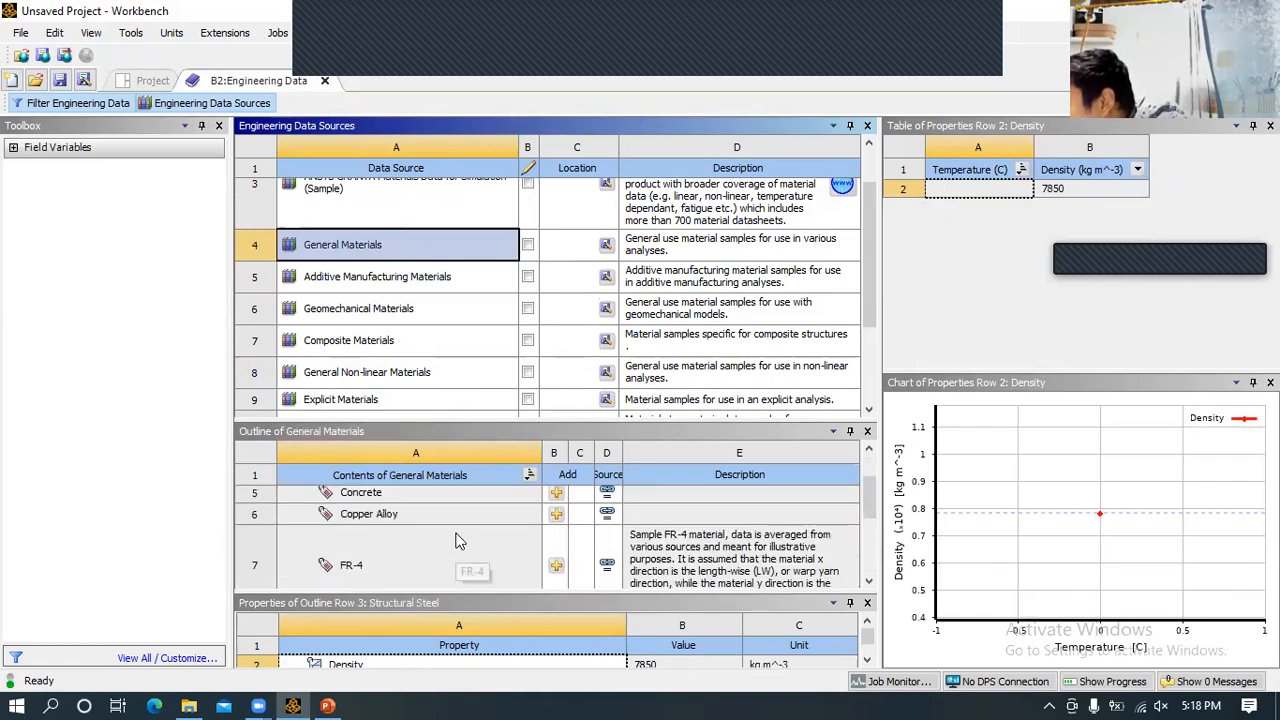
scroll(455, 540, "down", 2)
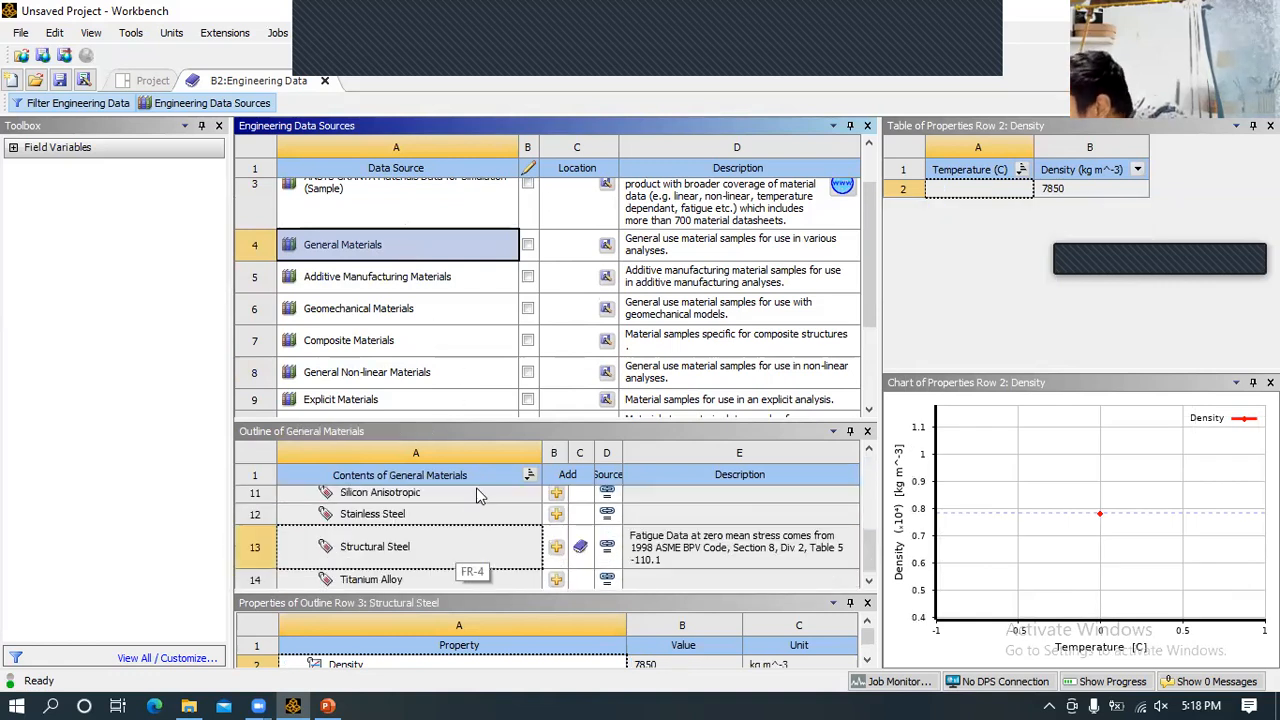
- Look through the remaining data sources and inspect the contents of the Magnetic B-H Curves library
scroll(477, 495, "up", 3)
scroll(448, 400, "down", 1)
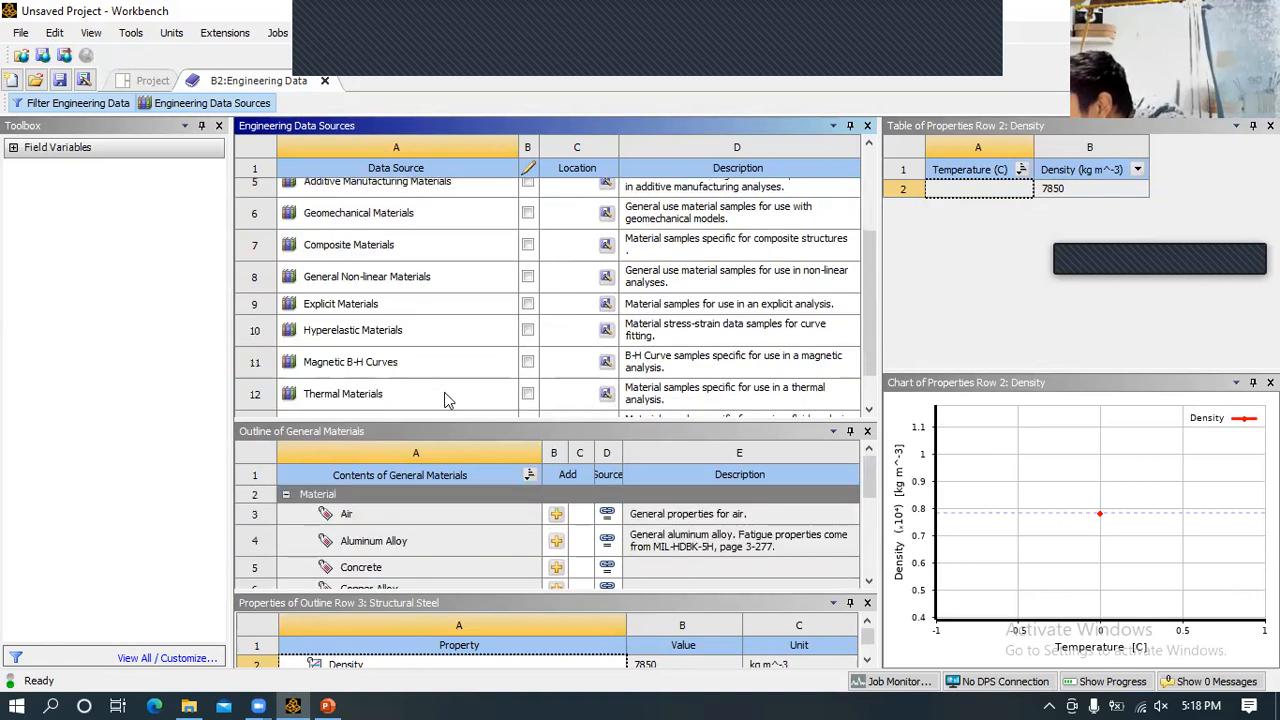
scroll(448, 400, "down", 1)
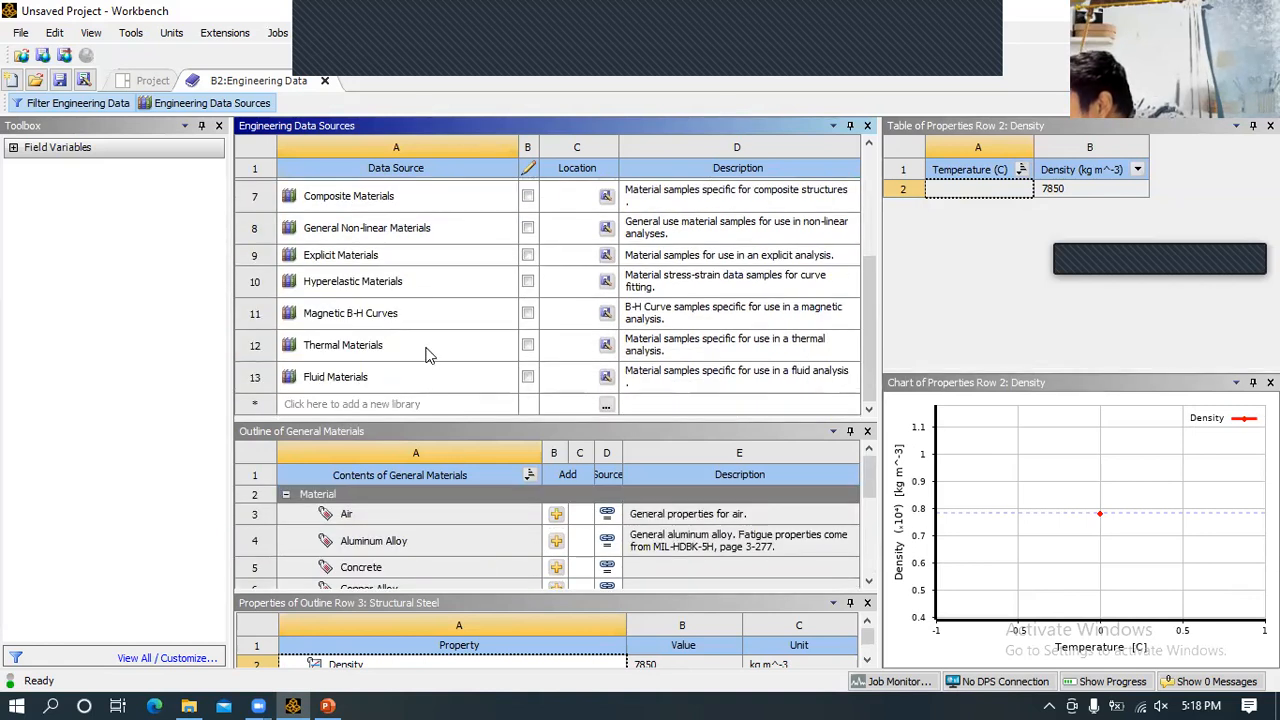
left_click(398, 313)
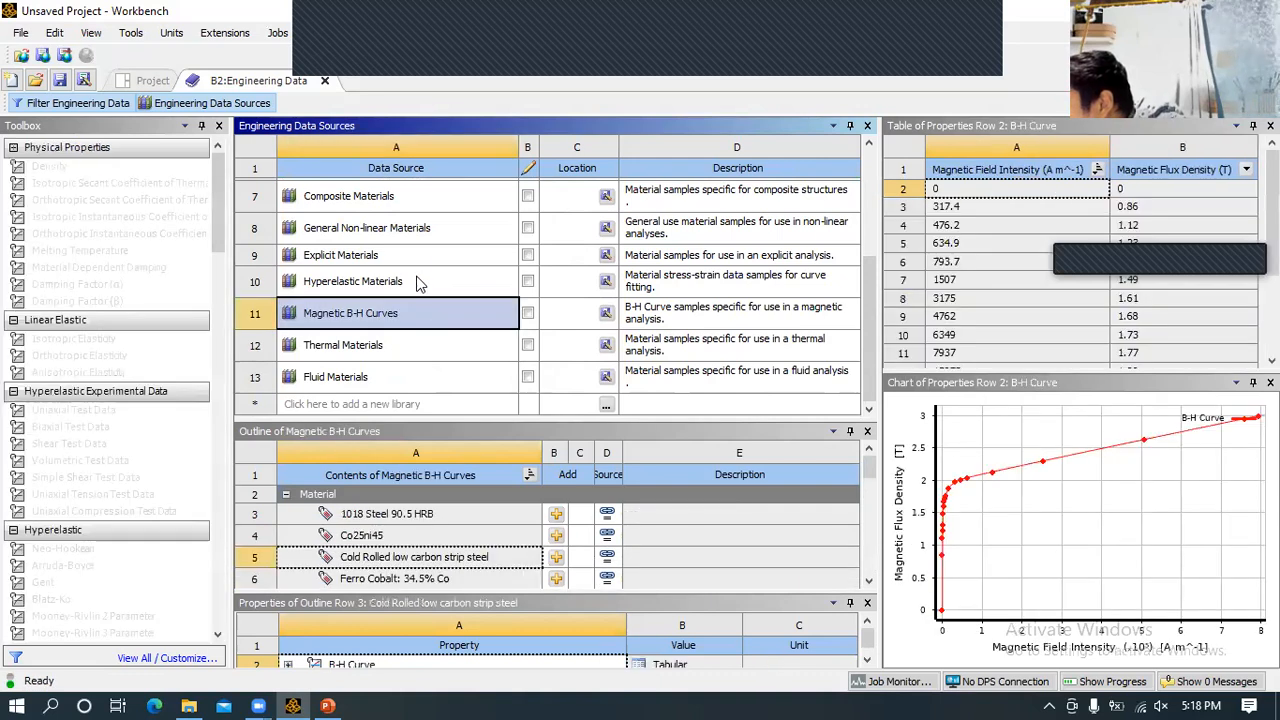
- Return to the Composite Materials library and review its fibers, prepregs, foams and resins
left_click(399, 200)
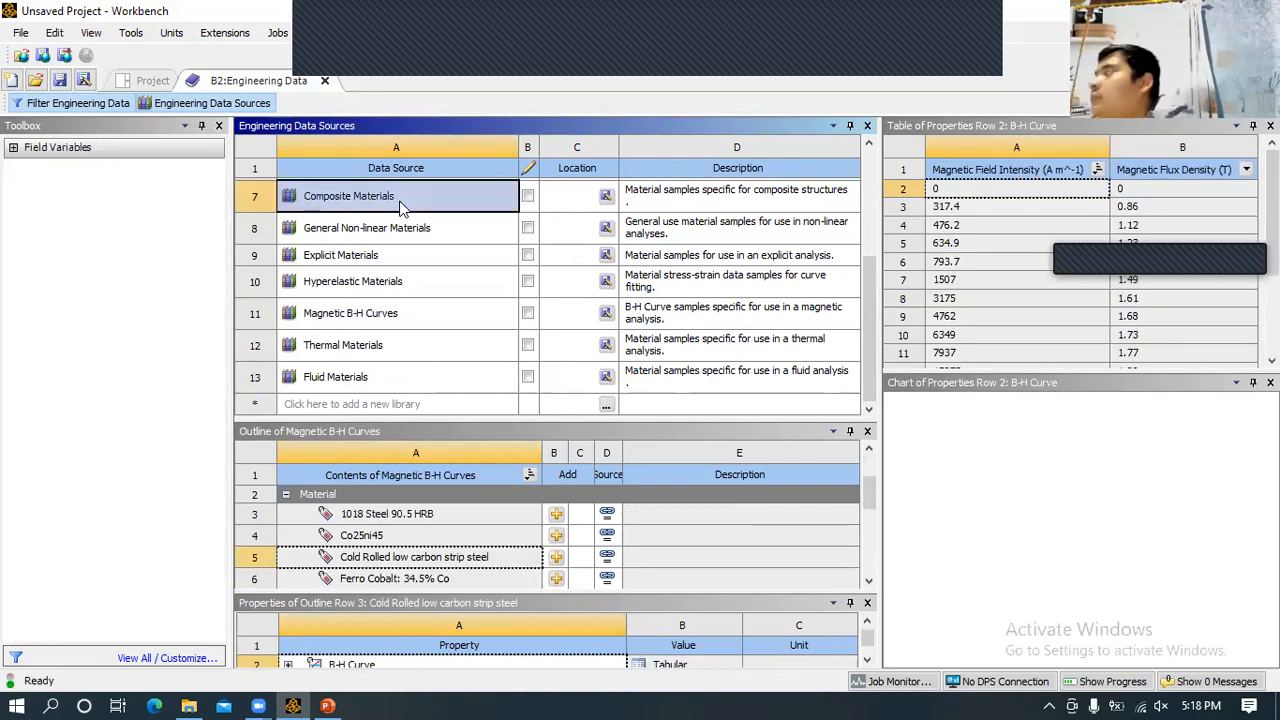
scroll(490, 530, "up", 3)
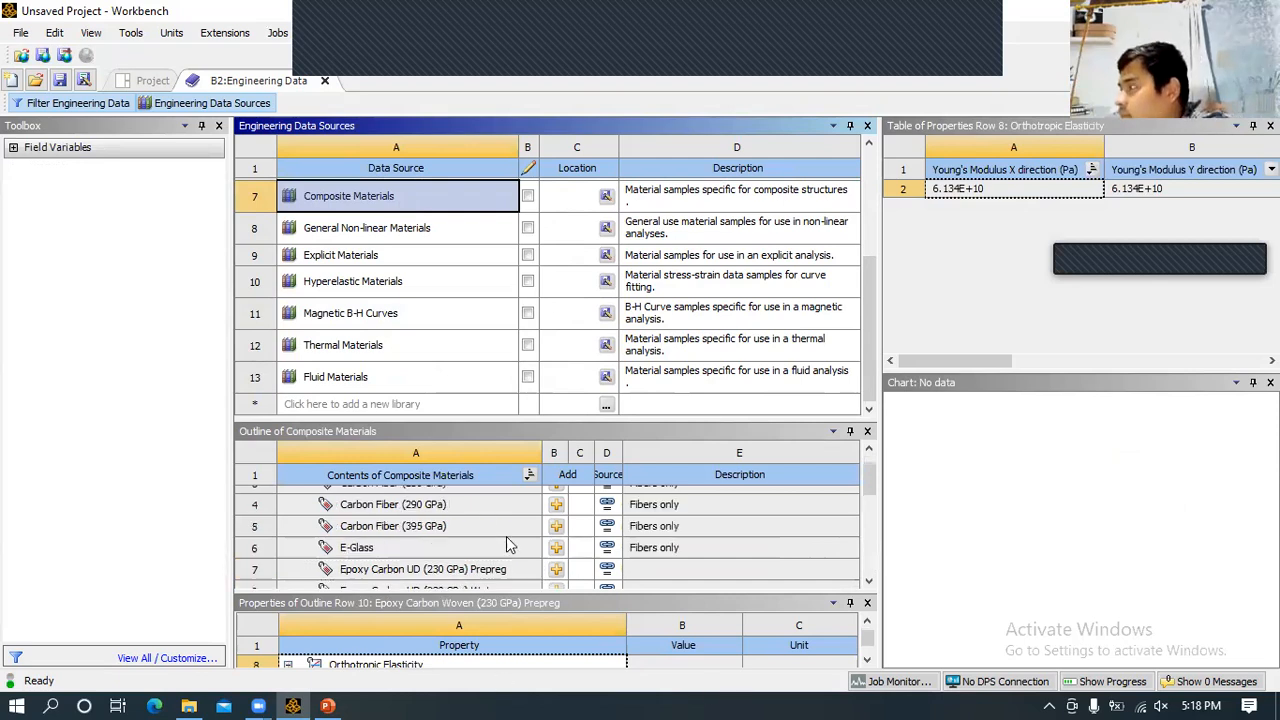
scroll(506, 536, "down", 5)
scroll(506, 536, "down", 2)
scroll(506, 536, "up", 1)
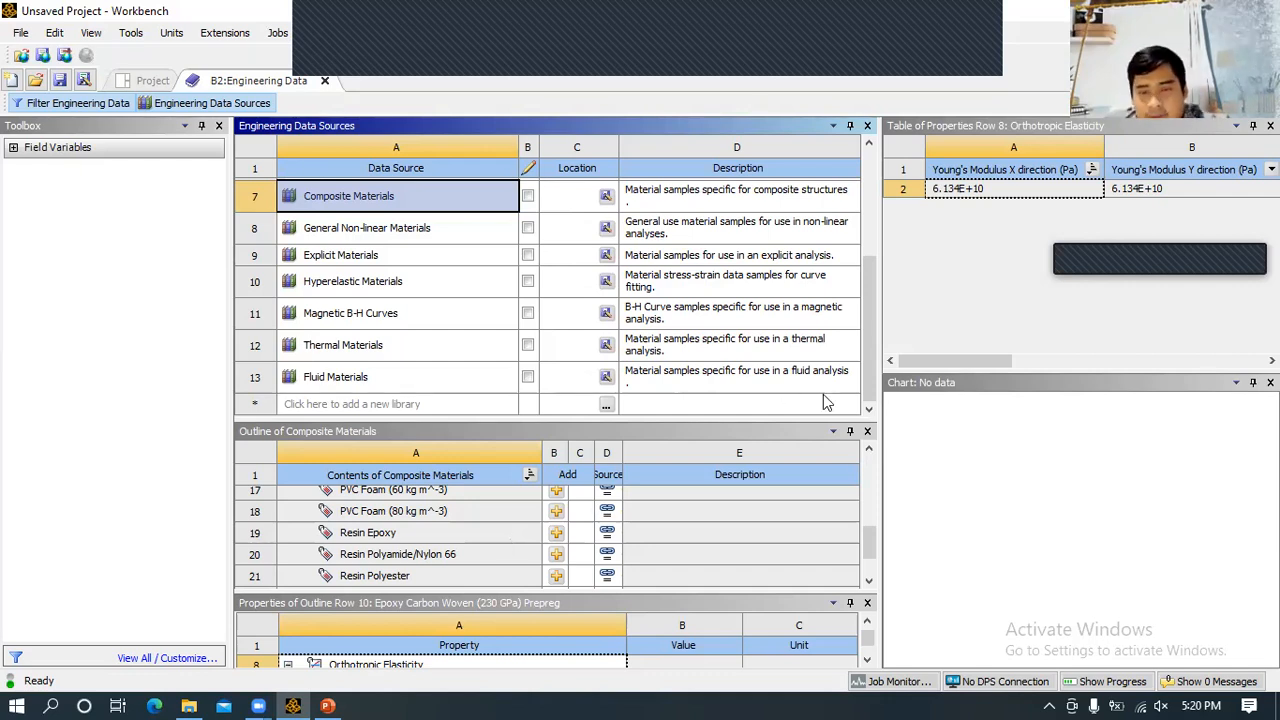
- Show the contents of the Composite Materials library again
left_click(581, 24)
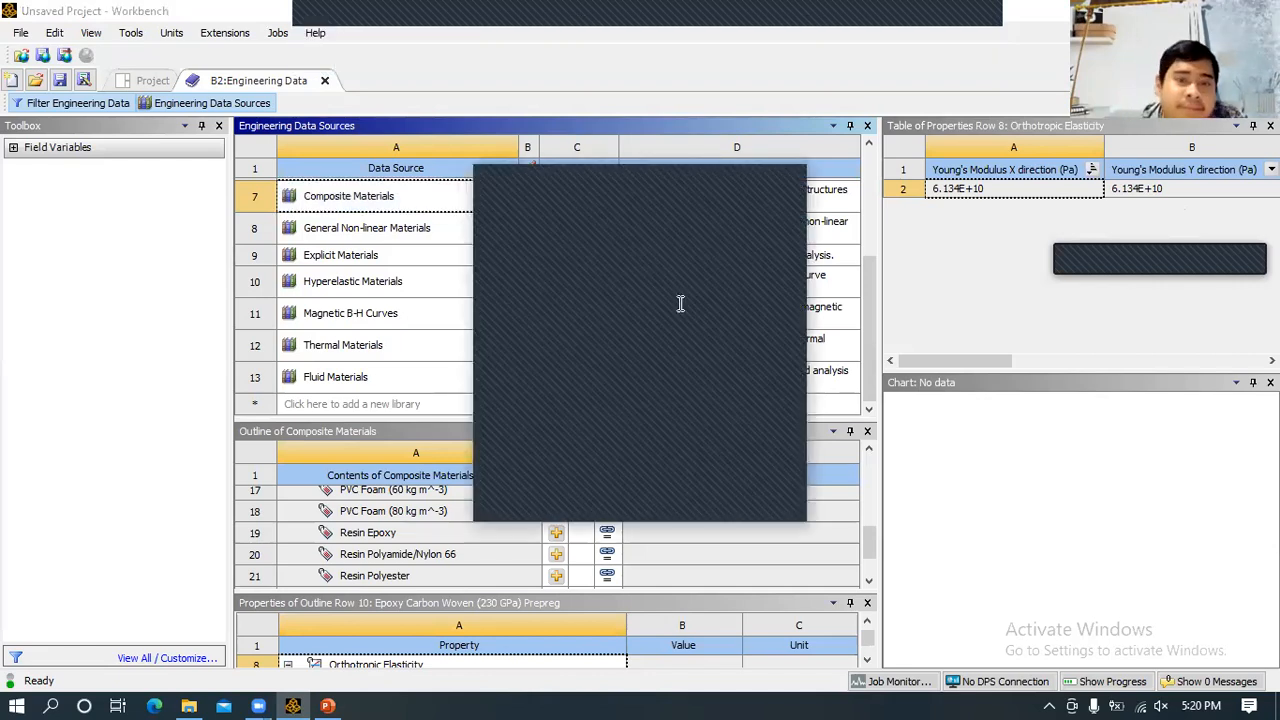
left_click(770, 160)
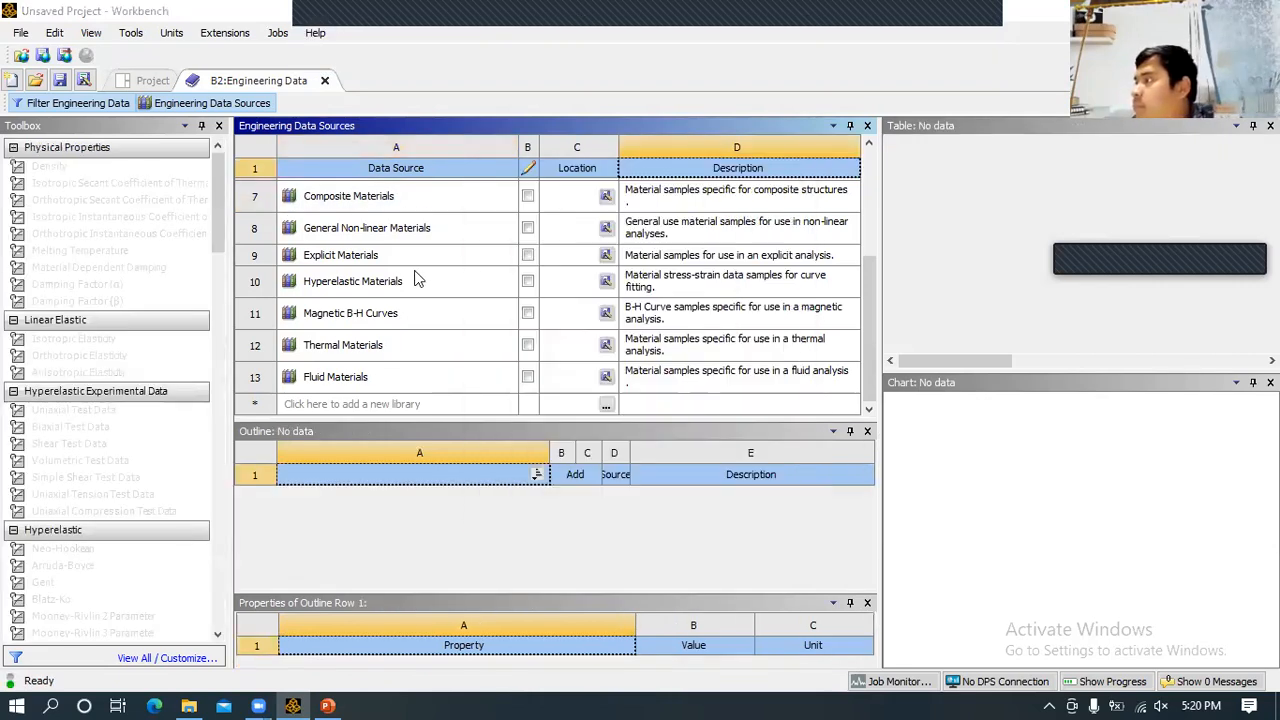
left_click(374, 200)
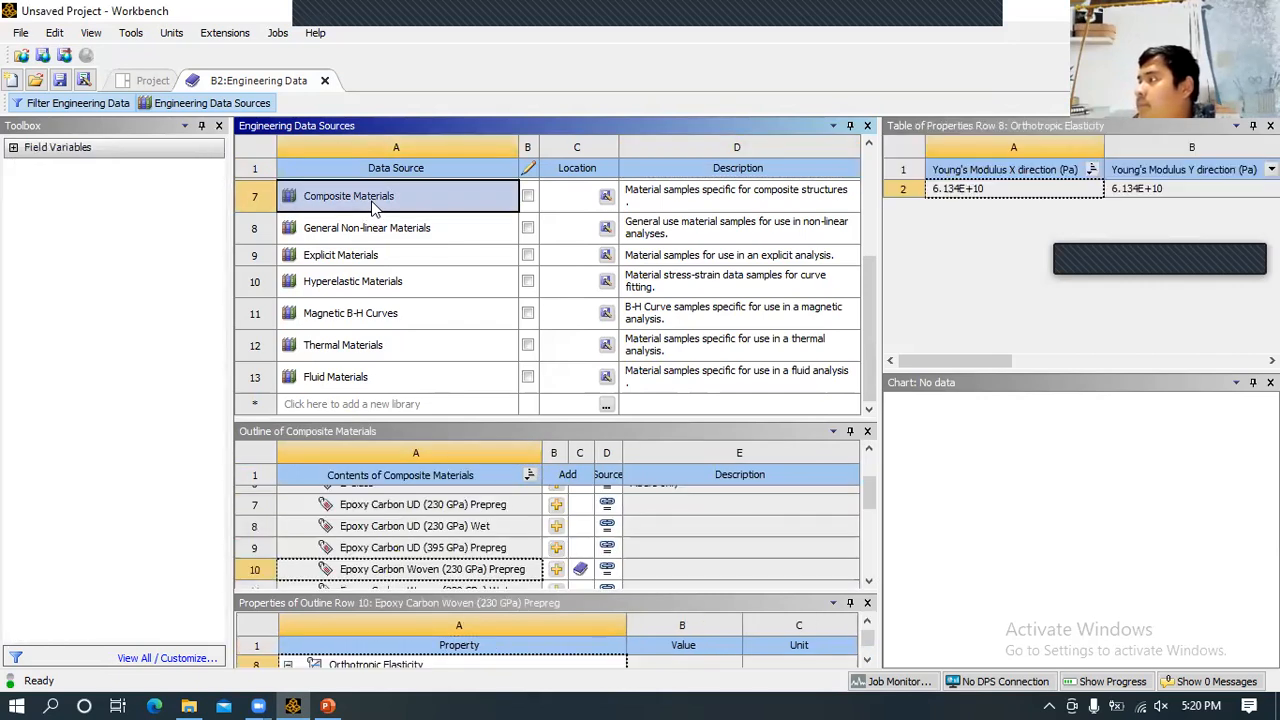
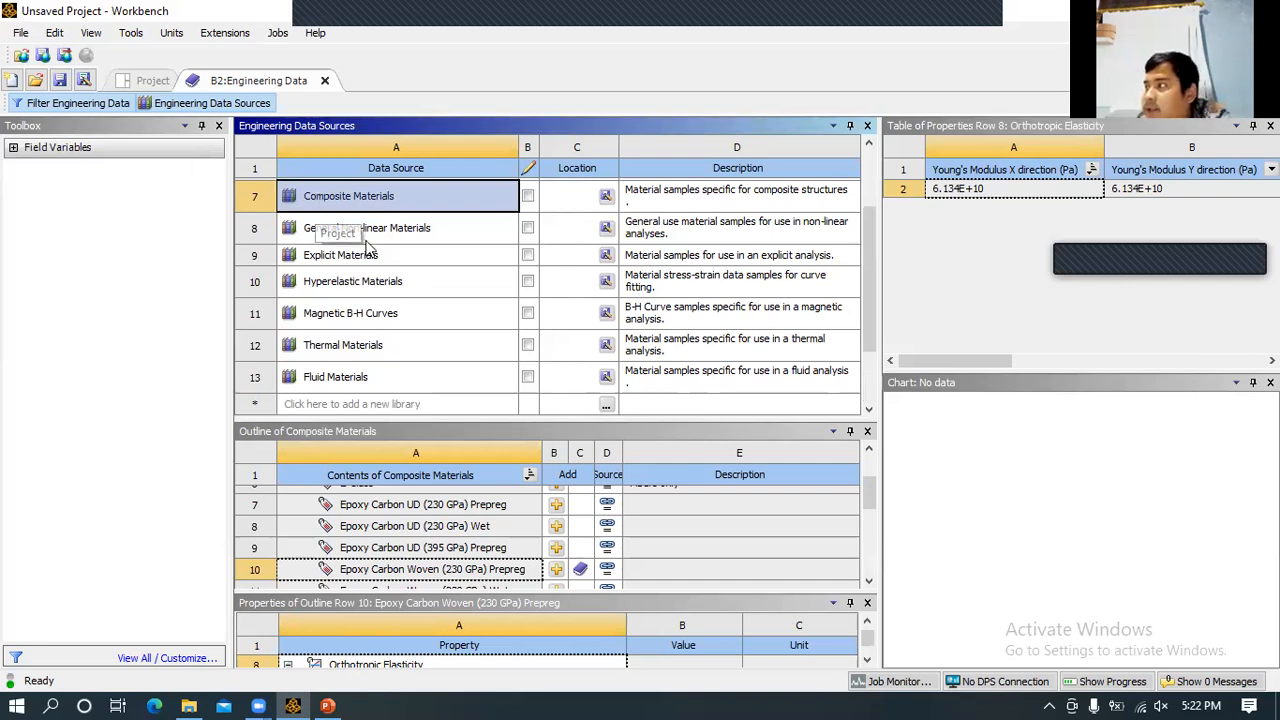
scroll(375, 258, "up", 2)
scroll(378, 215, "down", 2)
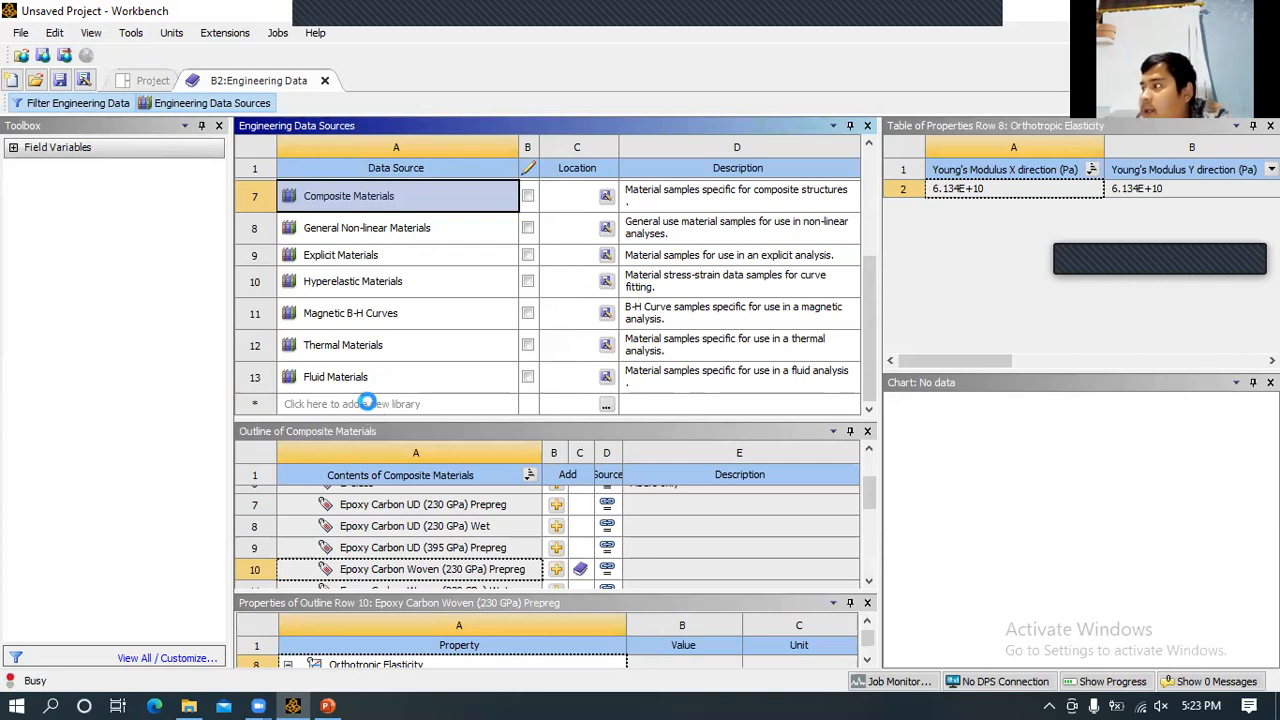
left_click(365, 403)
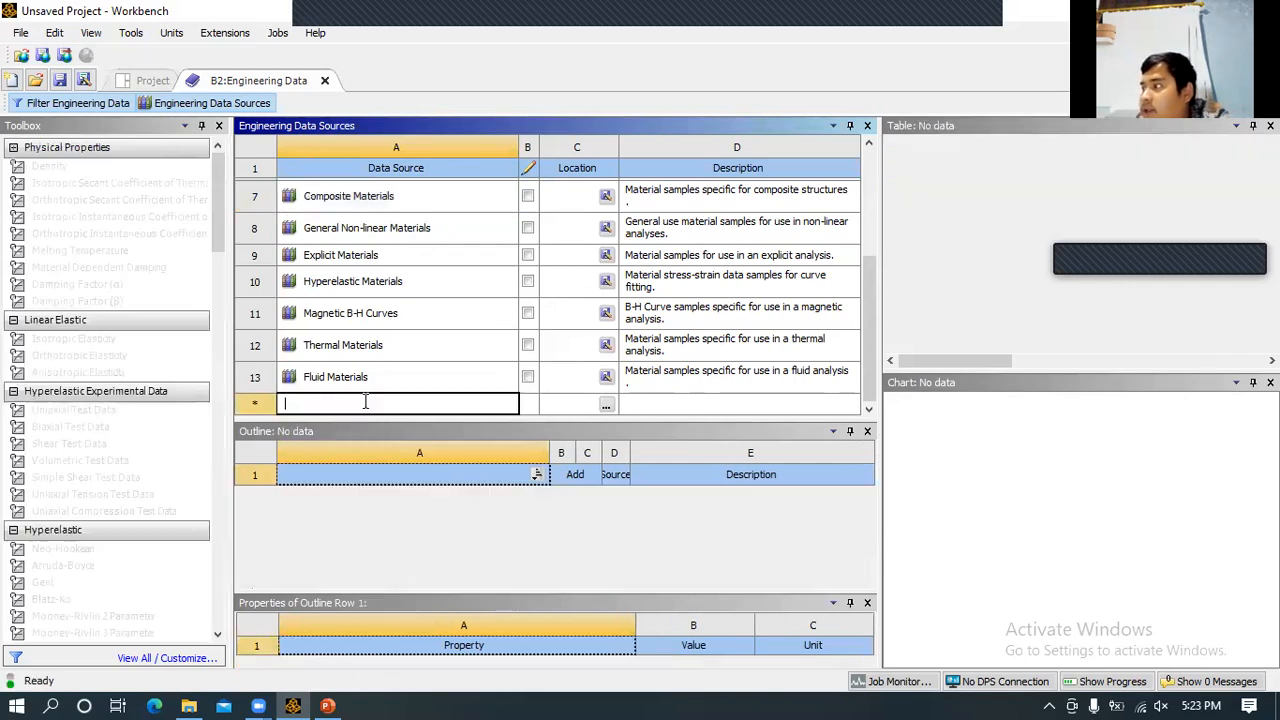
left_click(418, 484)
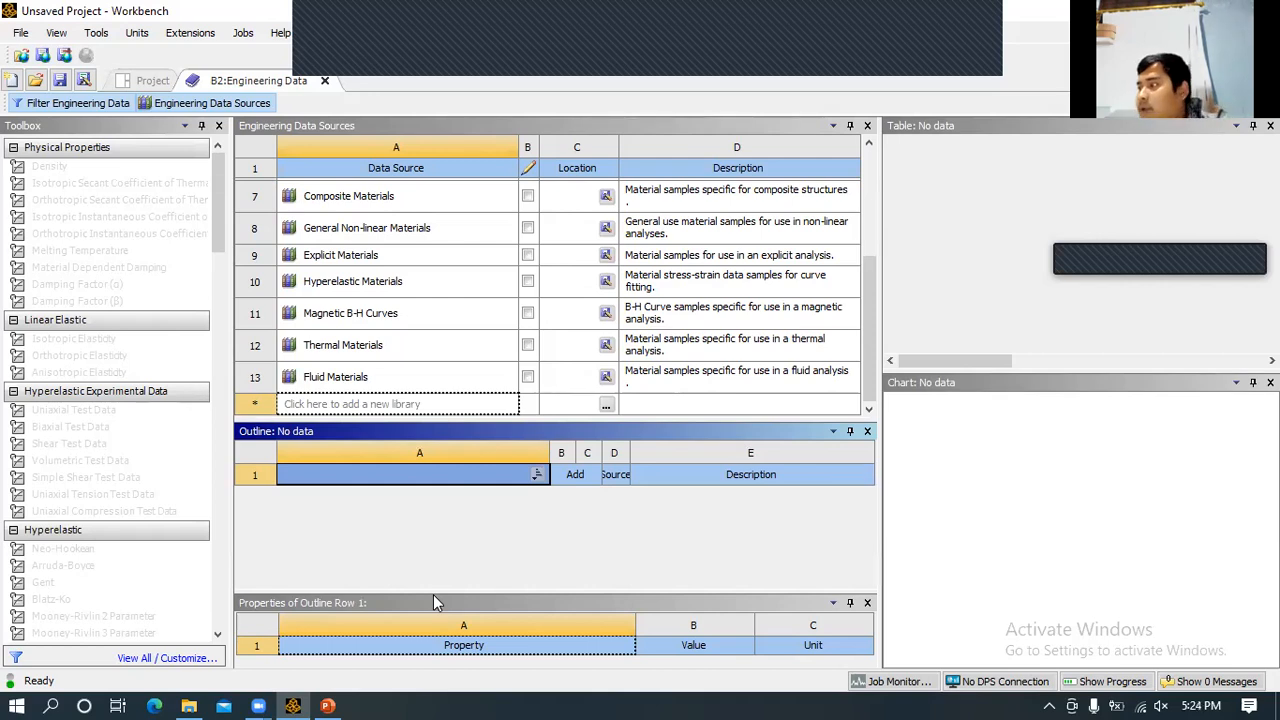
- Look through the Ansys 2022 R1 applications installed in Windows, from ACP down to Workbench
left_click(16, 705)
left_click(204, 384)
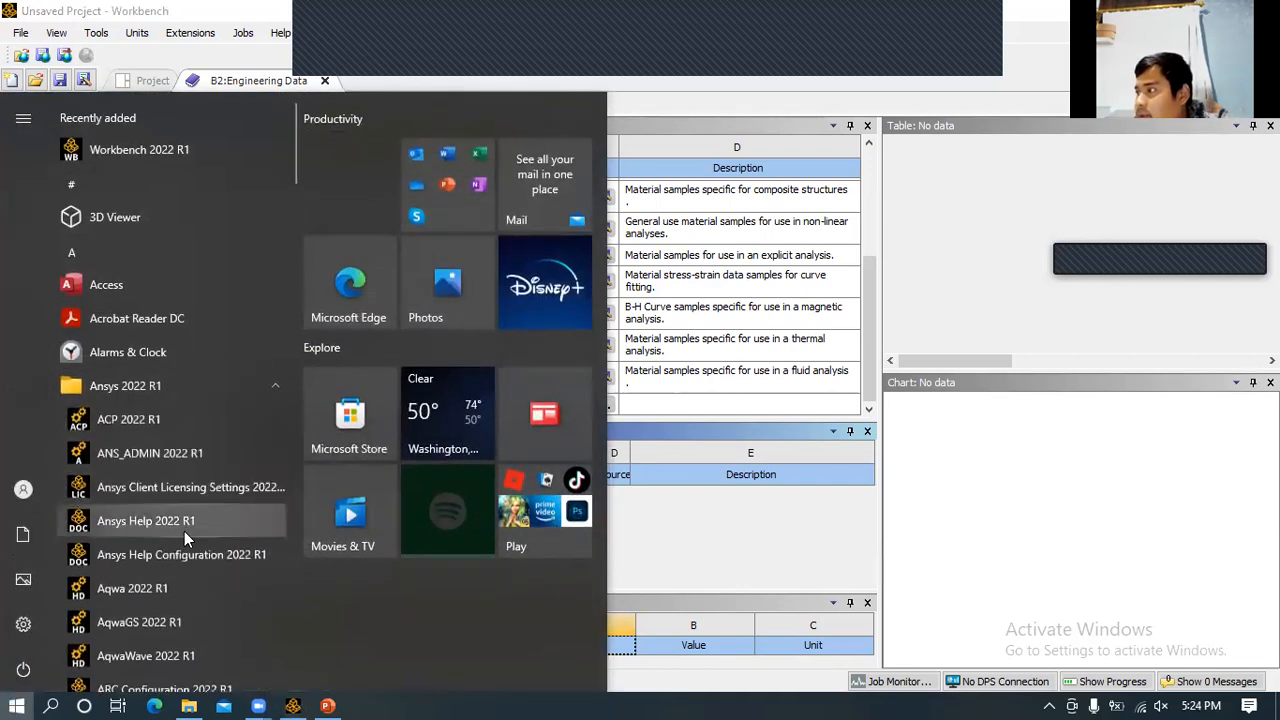
scroll(176, 570, "down", 5)
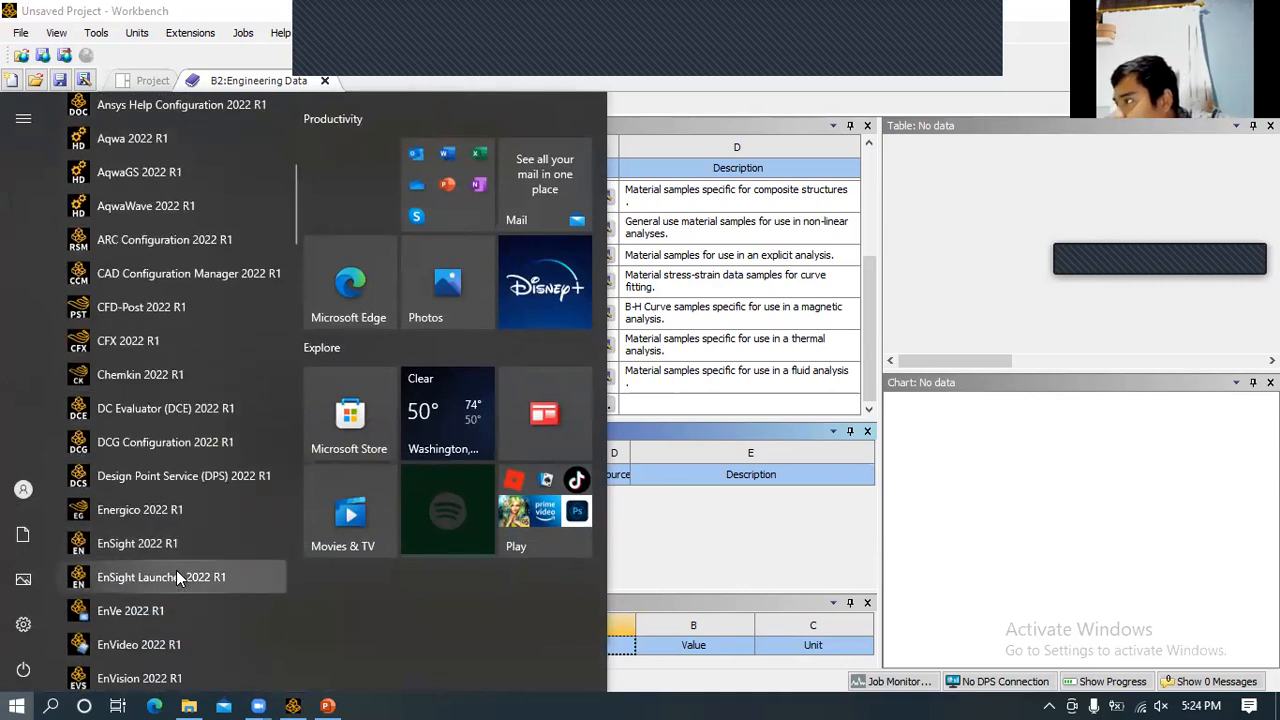
scroll(176, 577, "down", 5)
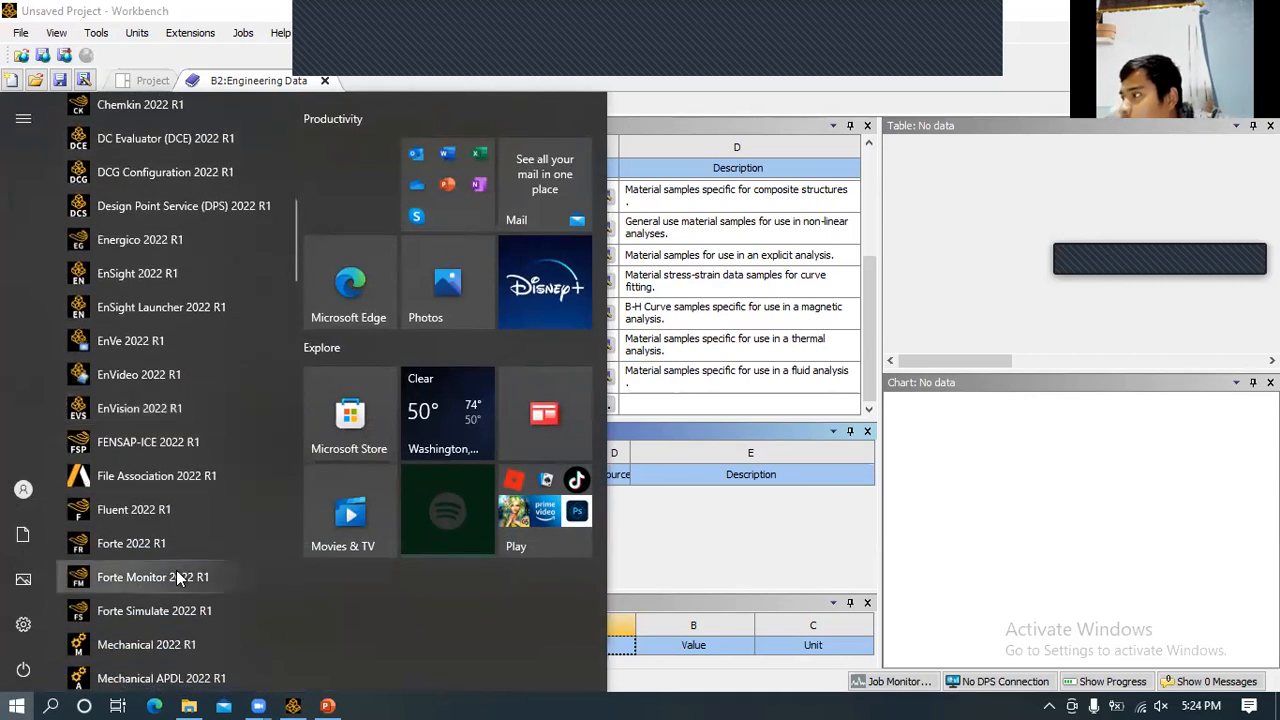
scroll(176, 572, "down", 1)
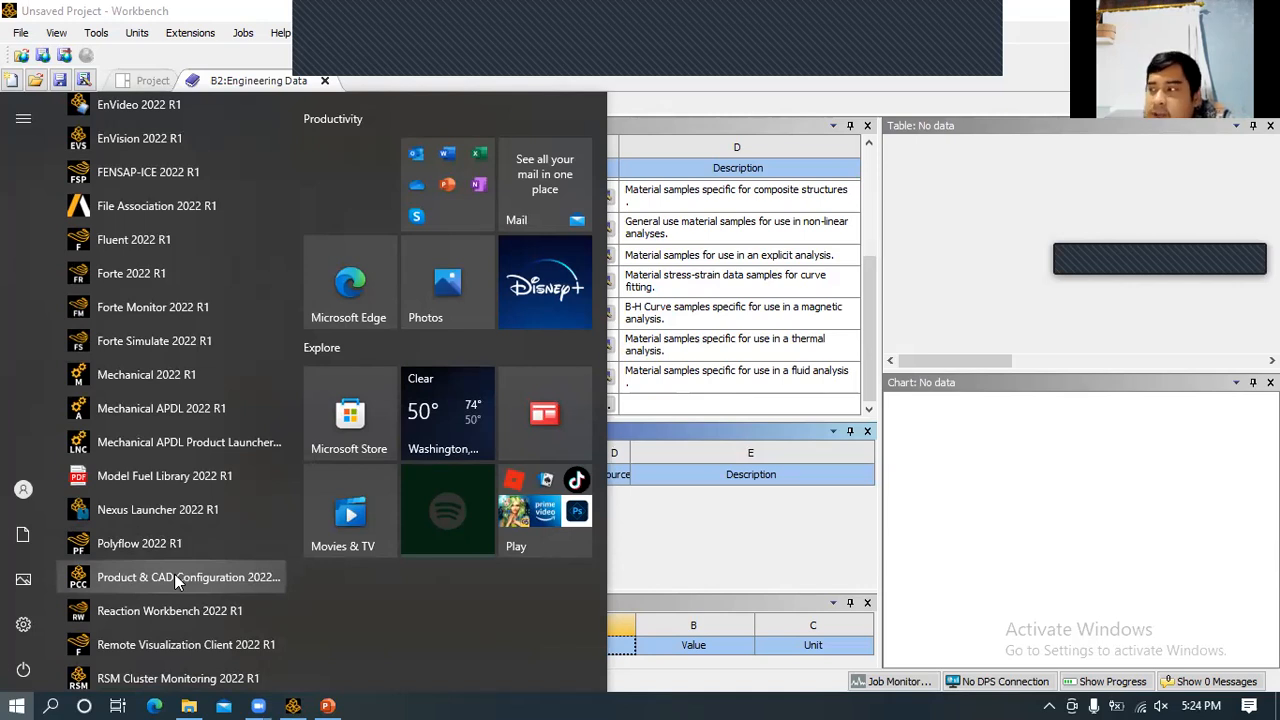
scroll(173, 589, "down", 3)
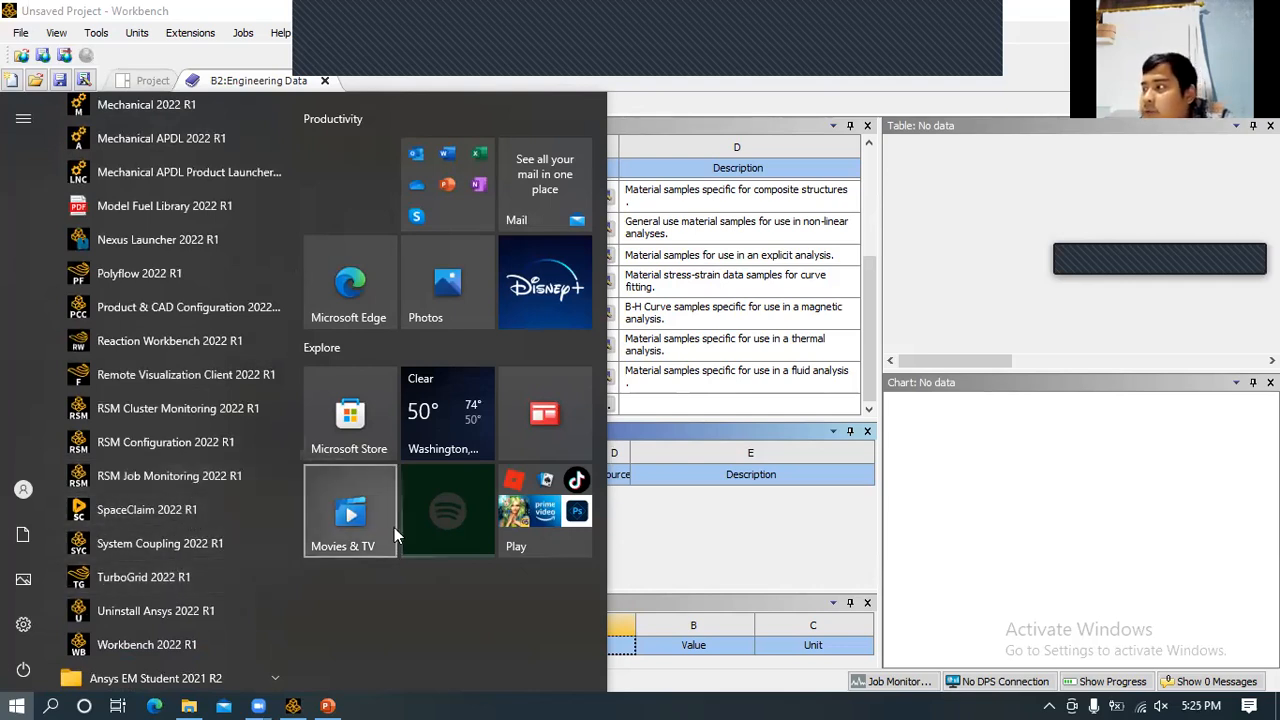
left_click(718, 521)
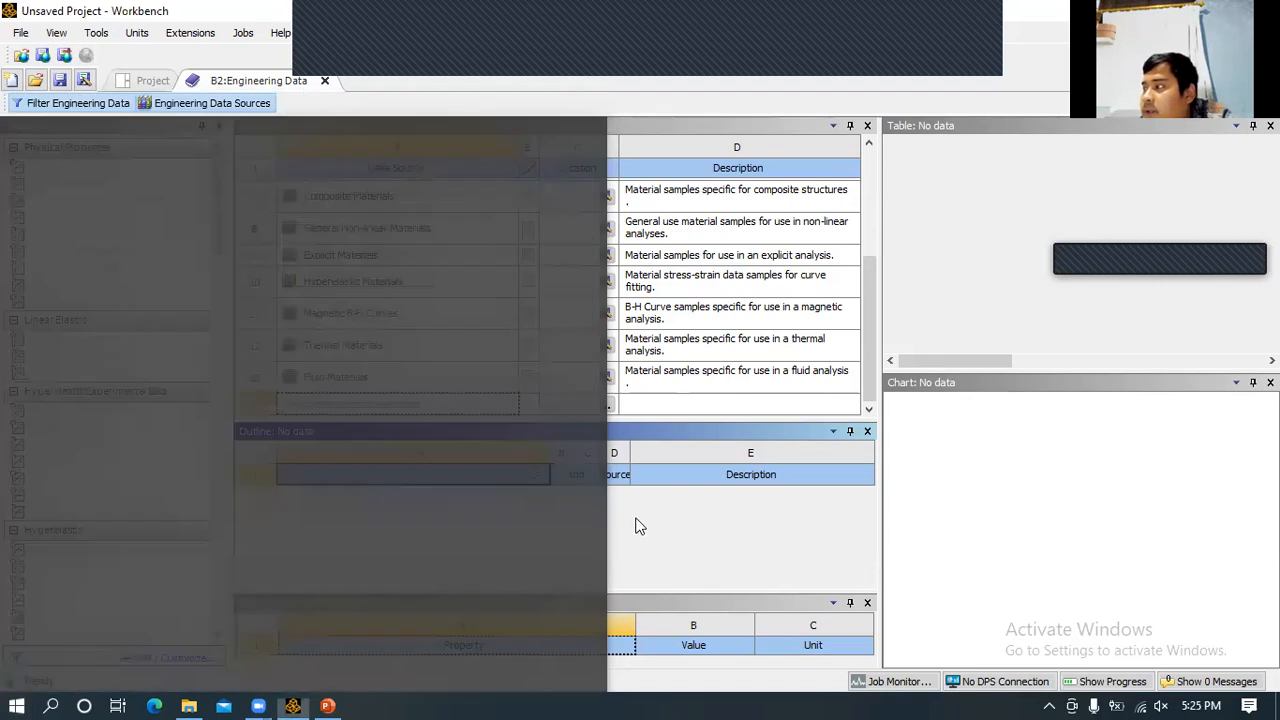
- Close Engineering Data, open the standalone Geometry component in SpaceClaim and examine the flanged plate surface from different angles
left_click(324, 81)
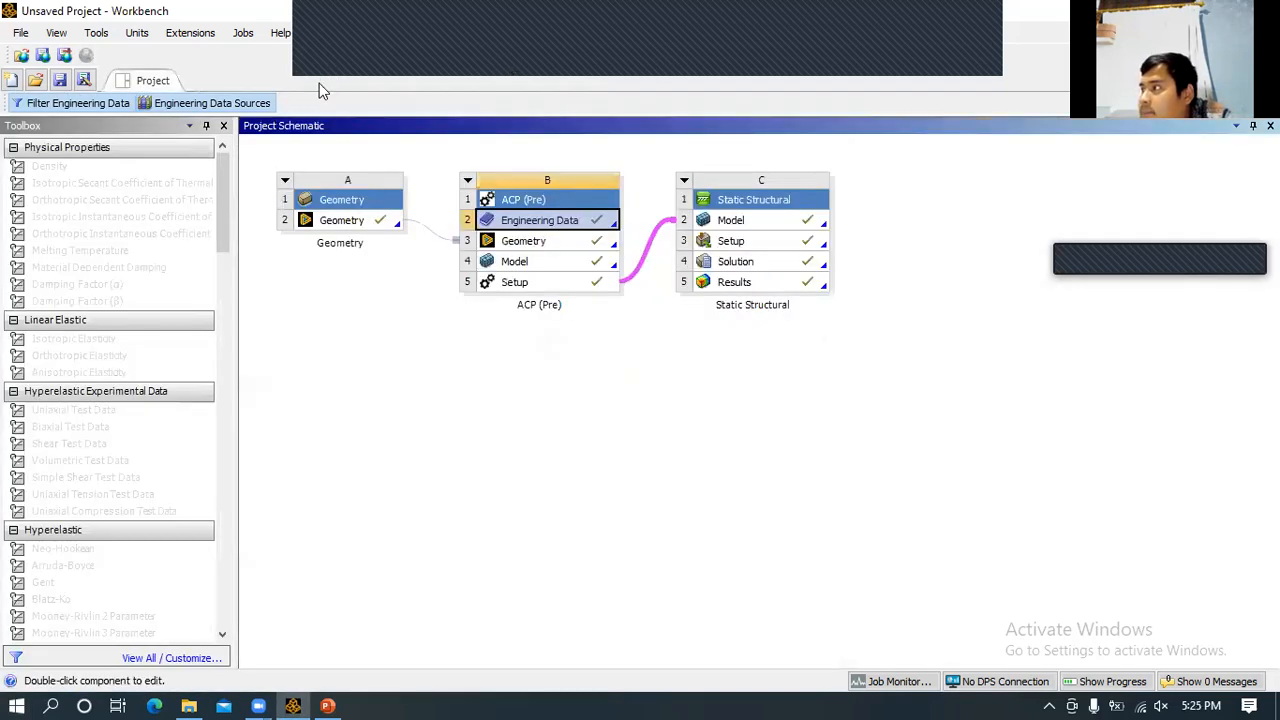
double_click(362, 219)
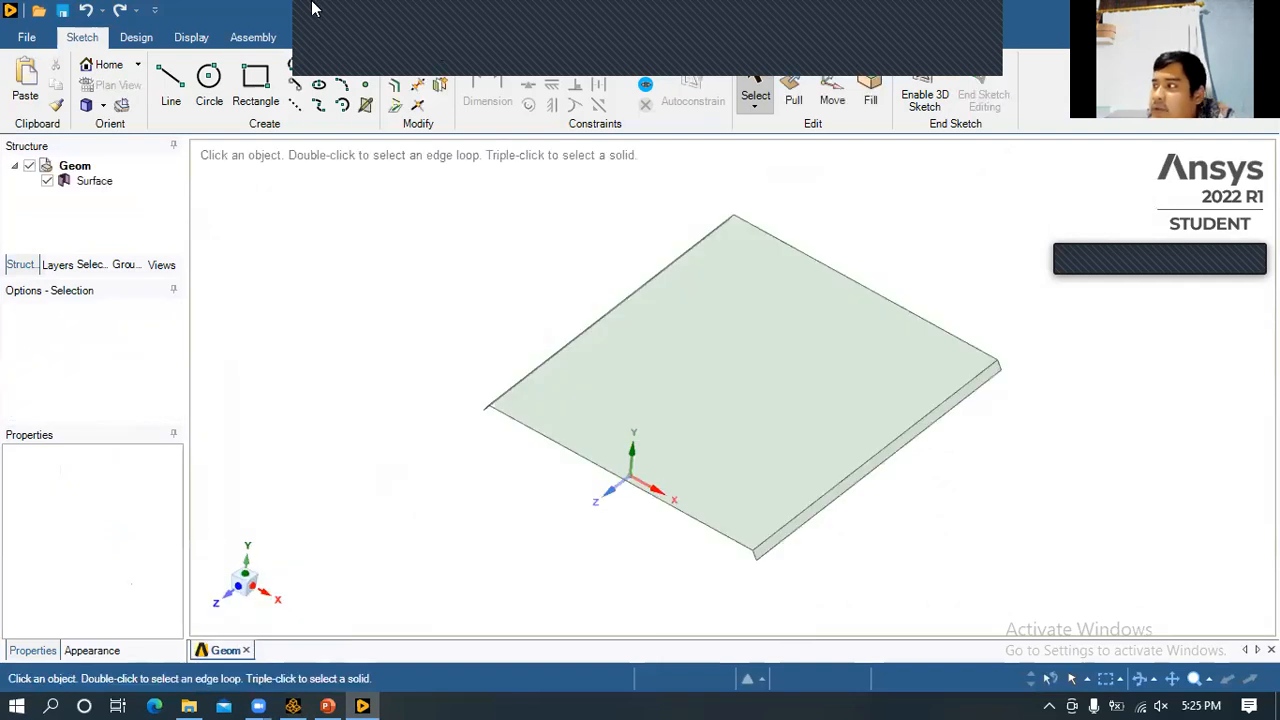
left_click(551, 363)
middle_click_drag(543, 269, 963, 420)
left_click(962, 313)
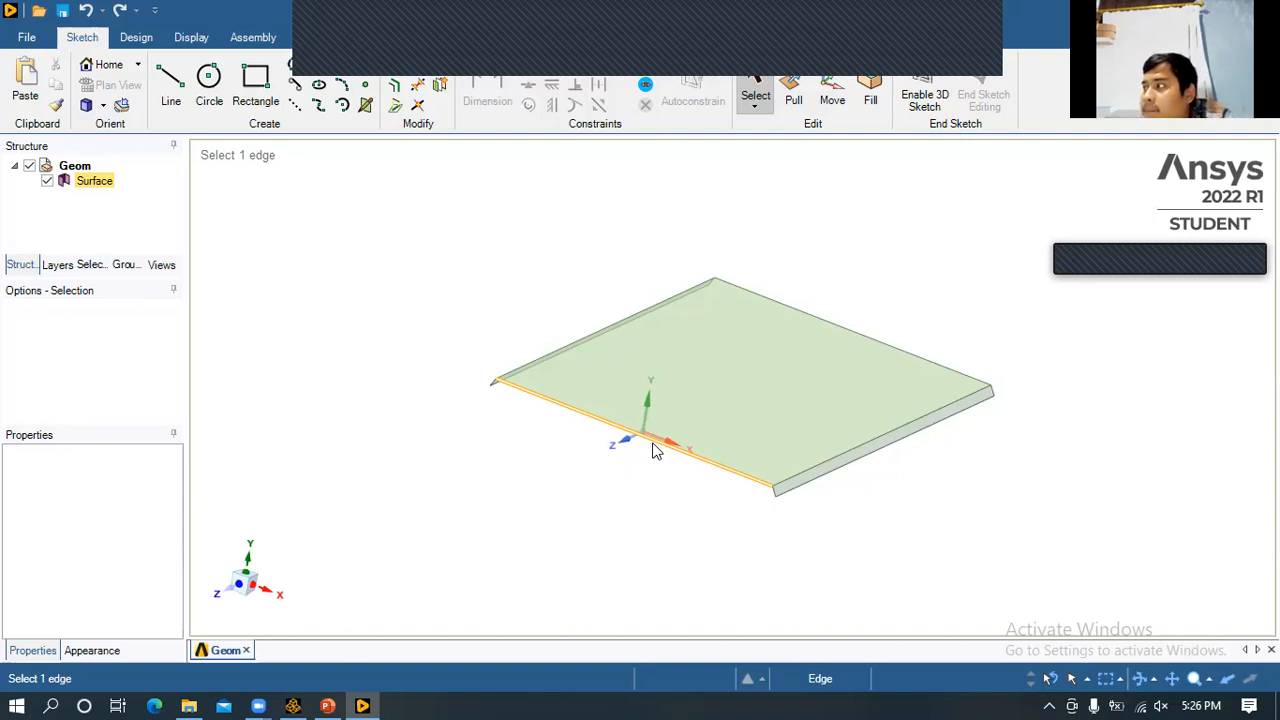
middle_click_drag(820, 216, 688, 153)
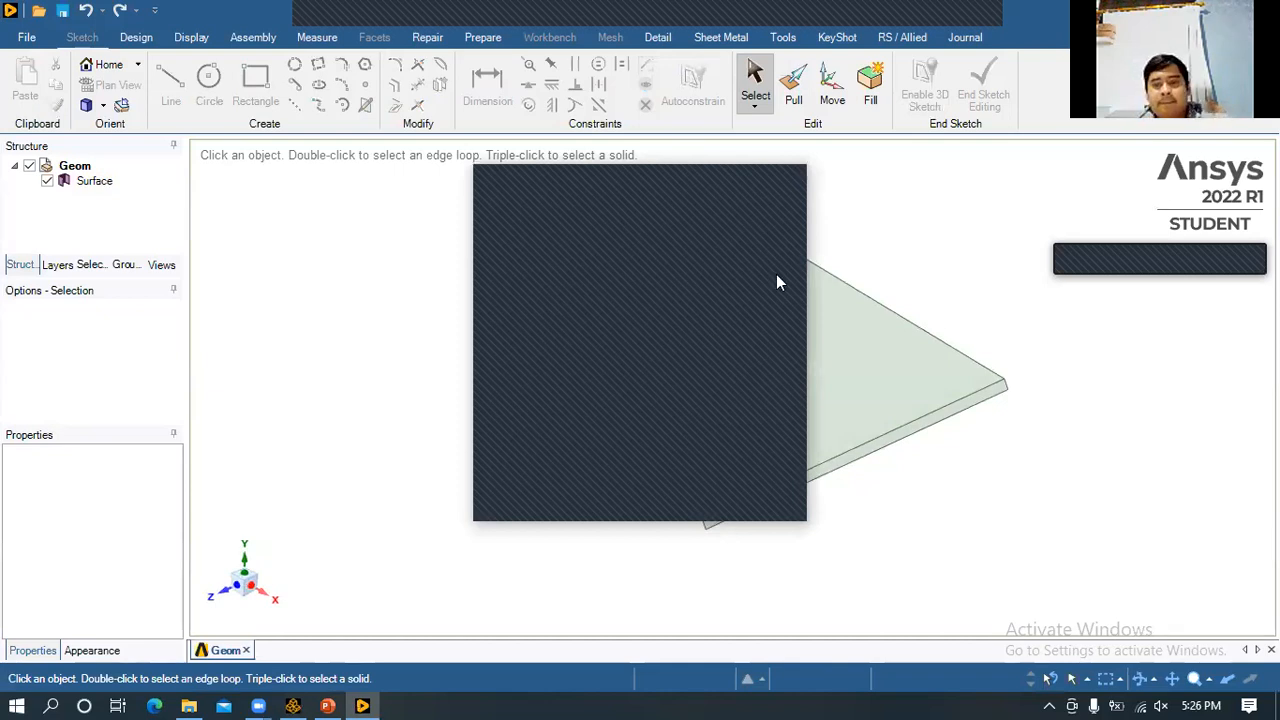
left_click(788, 181)
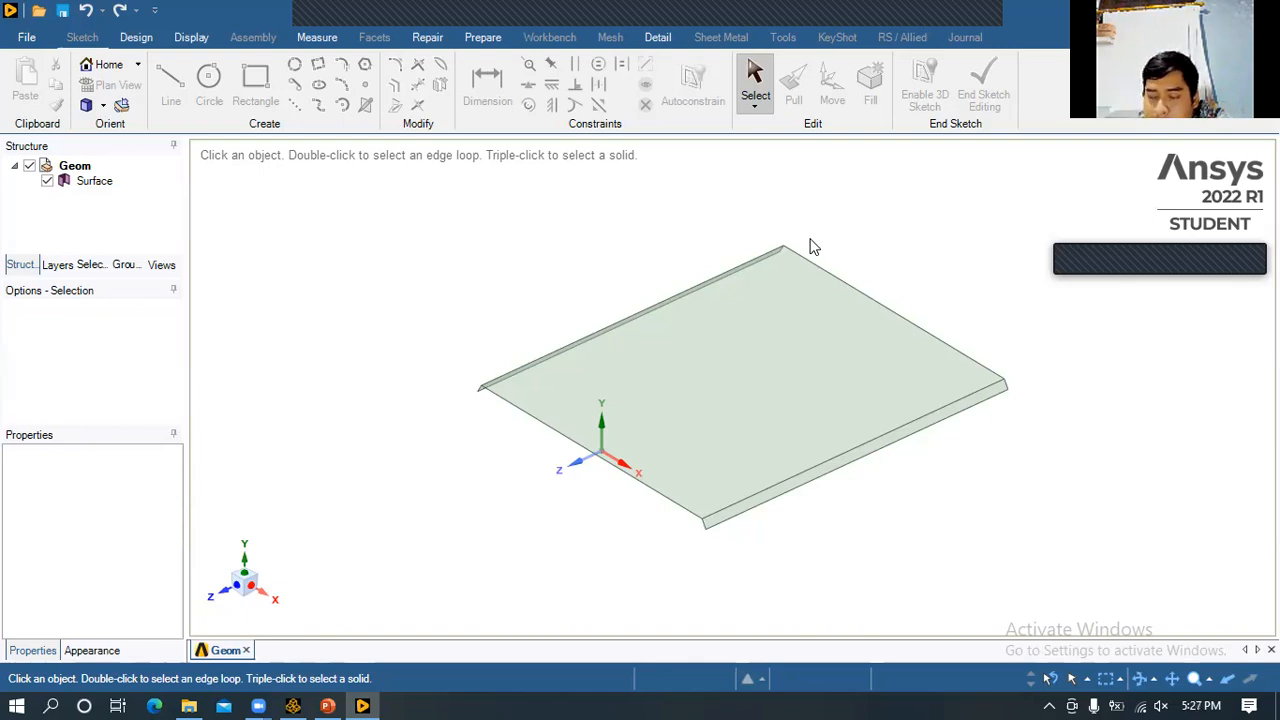
scroll(1248, 395, "up", 1)
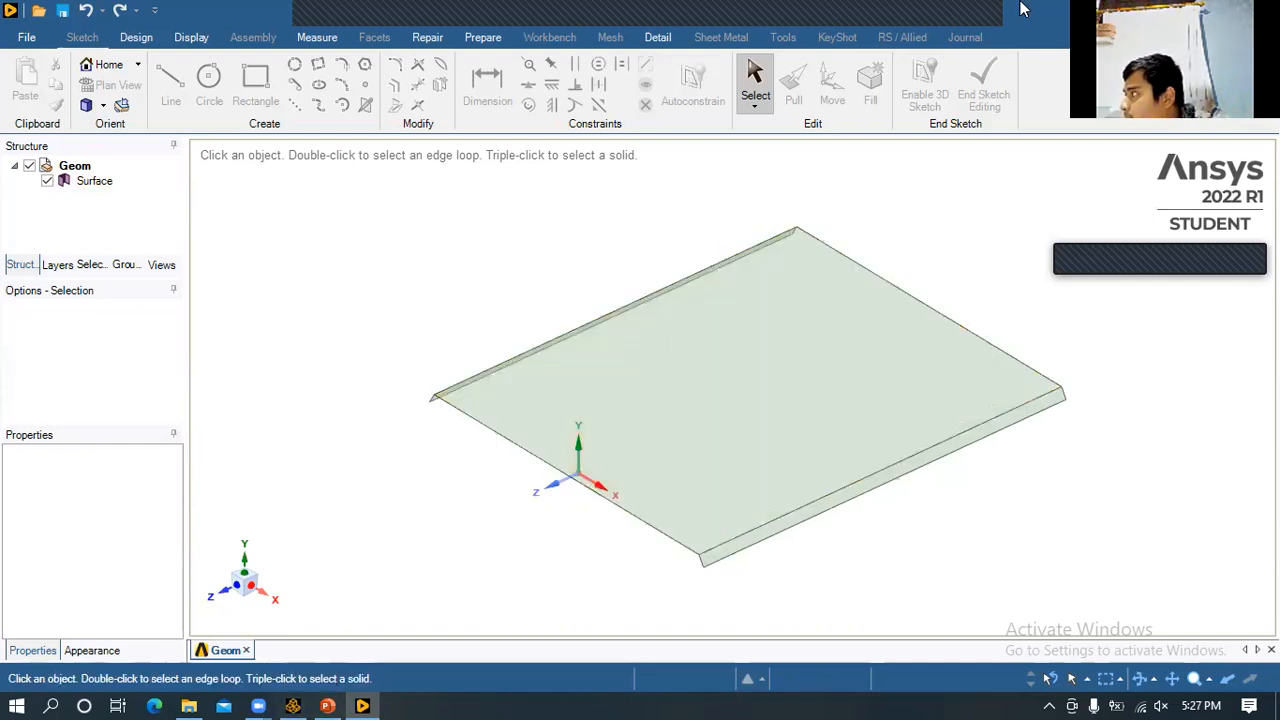
left_click(258, 704)
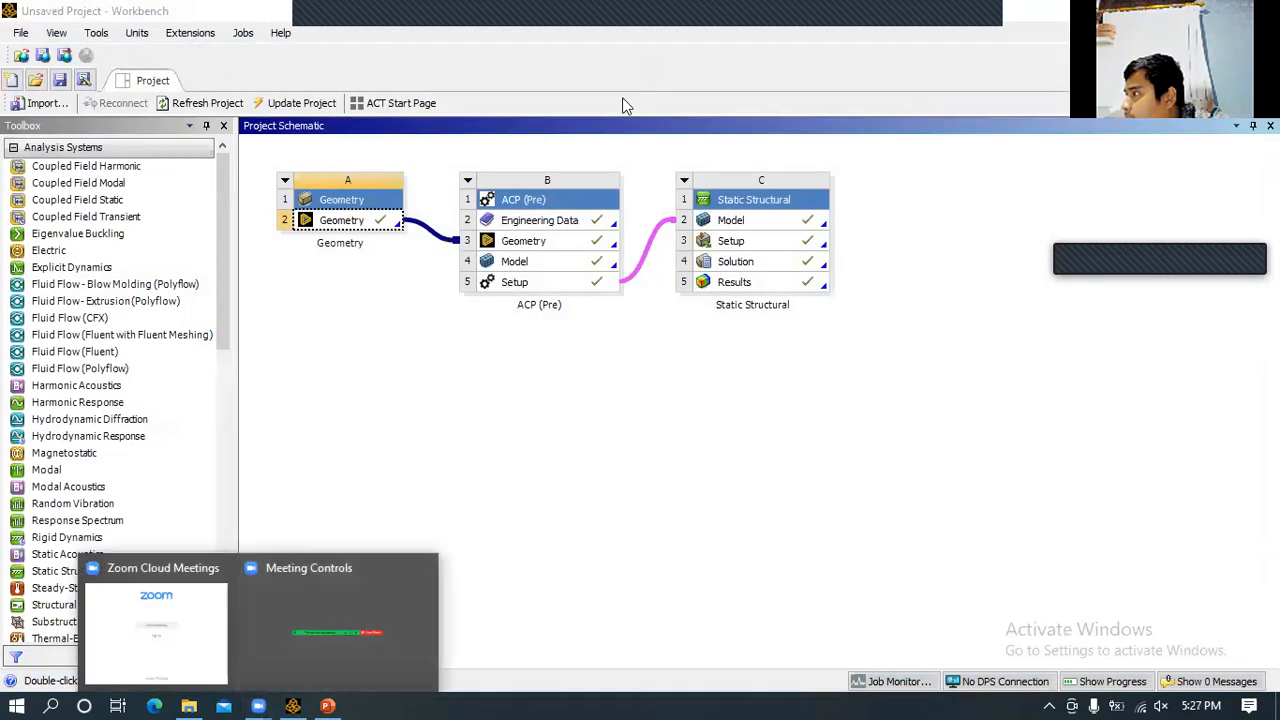
left_click(583, 26)
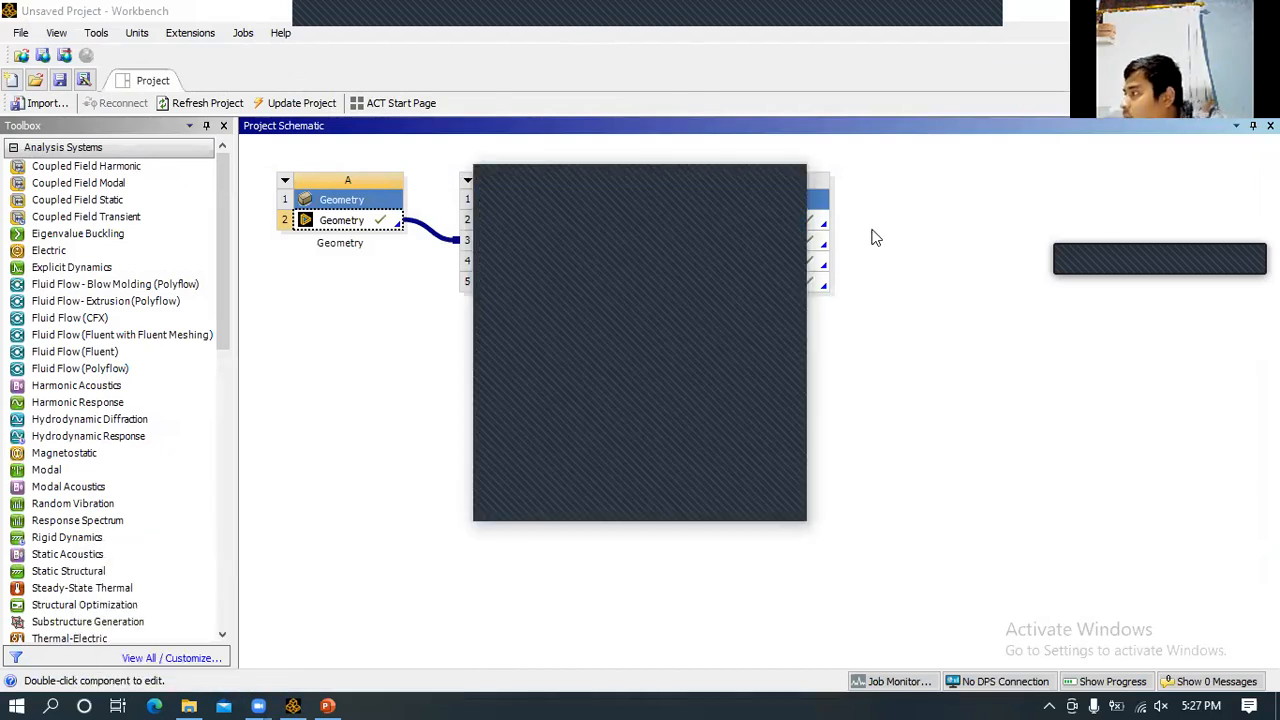
left_click(784, 187)
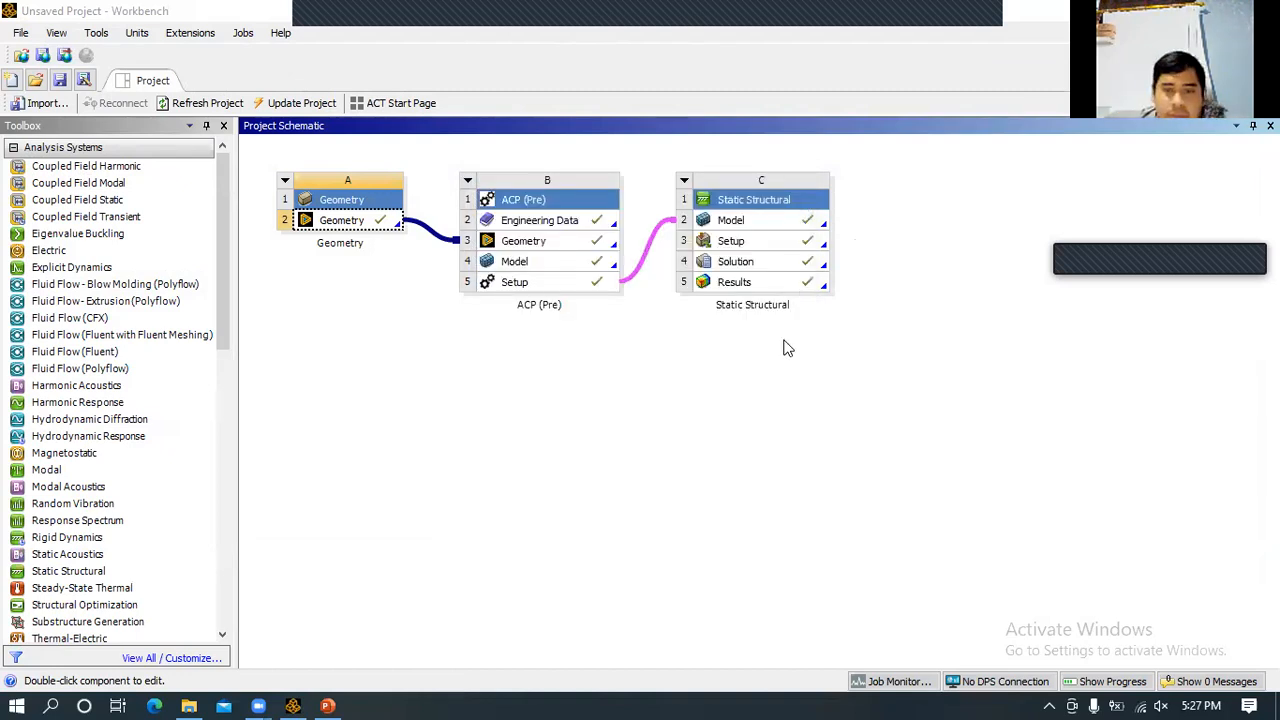